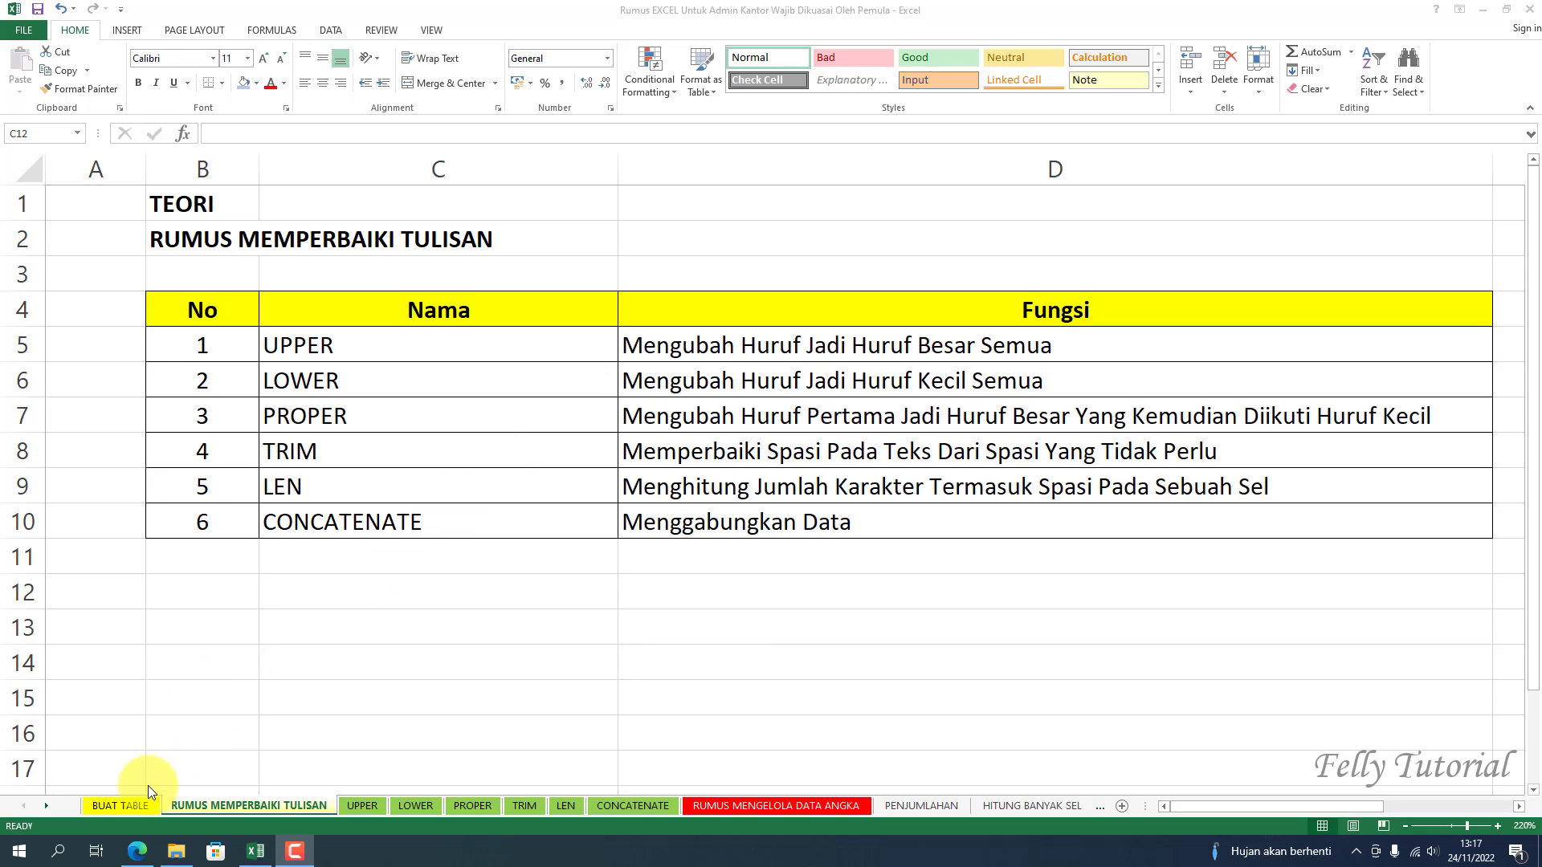
- Switch to the BUAT TABLE sheet and enter the heading "No" in cell D3
left_click(121, 804)
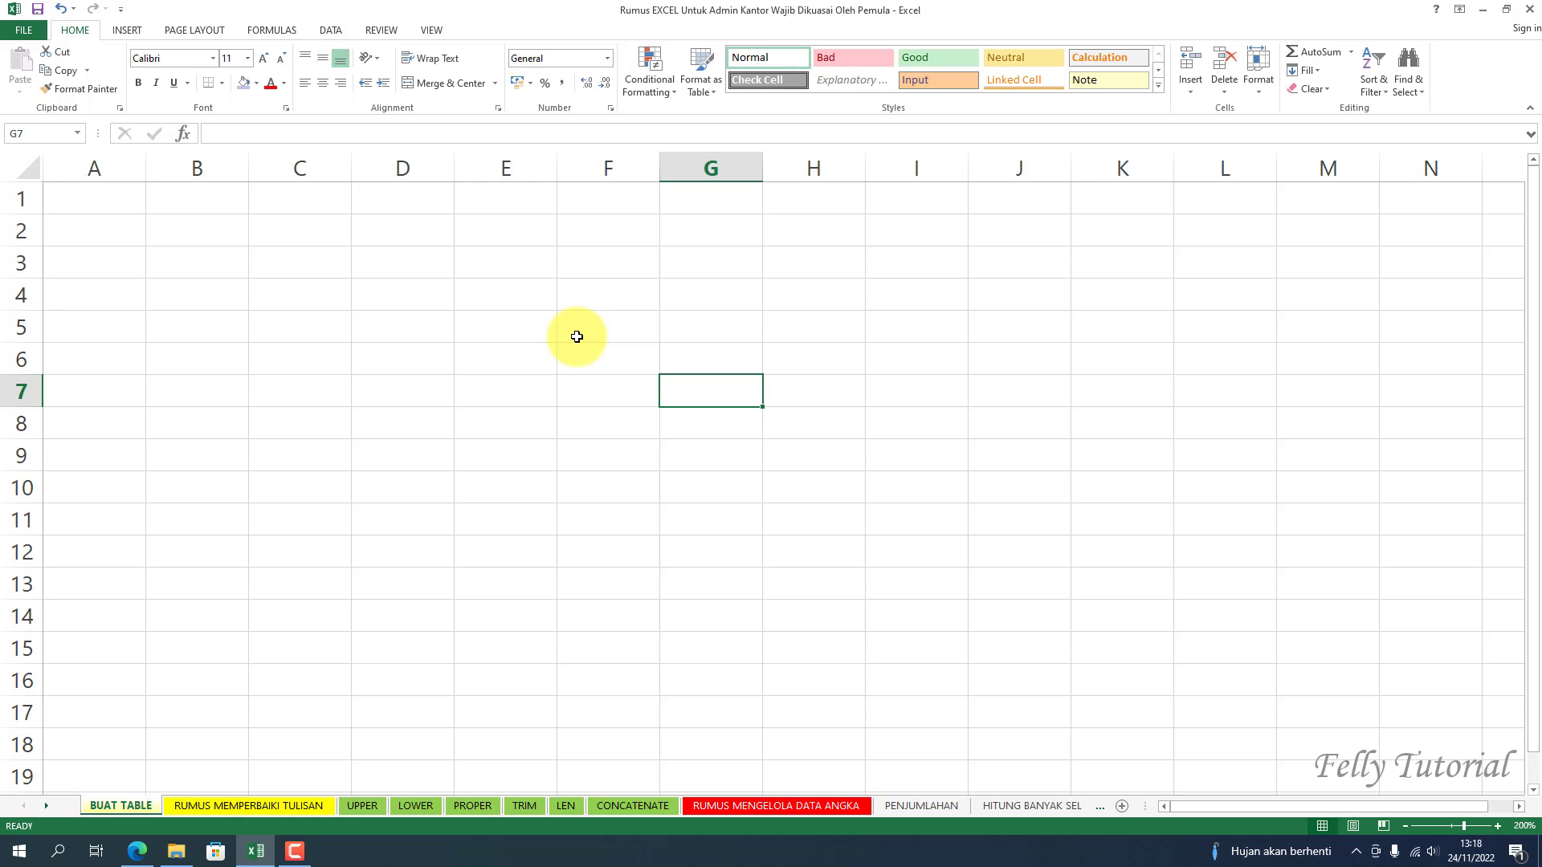
left_click(405, 416)
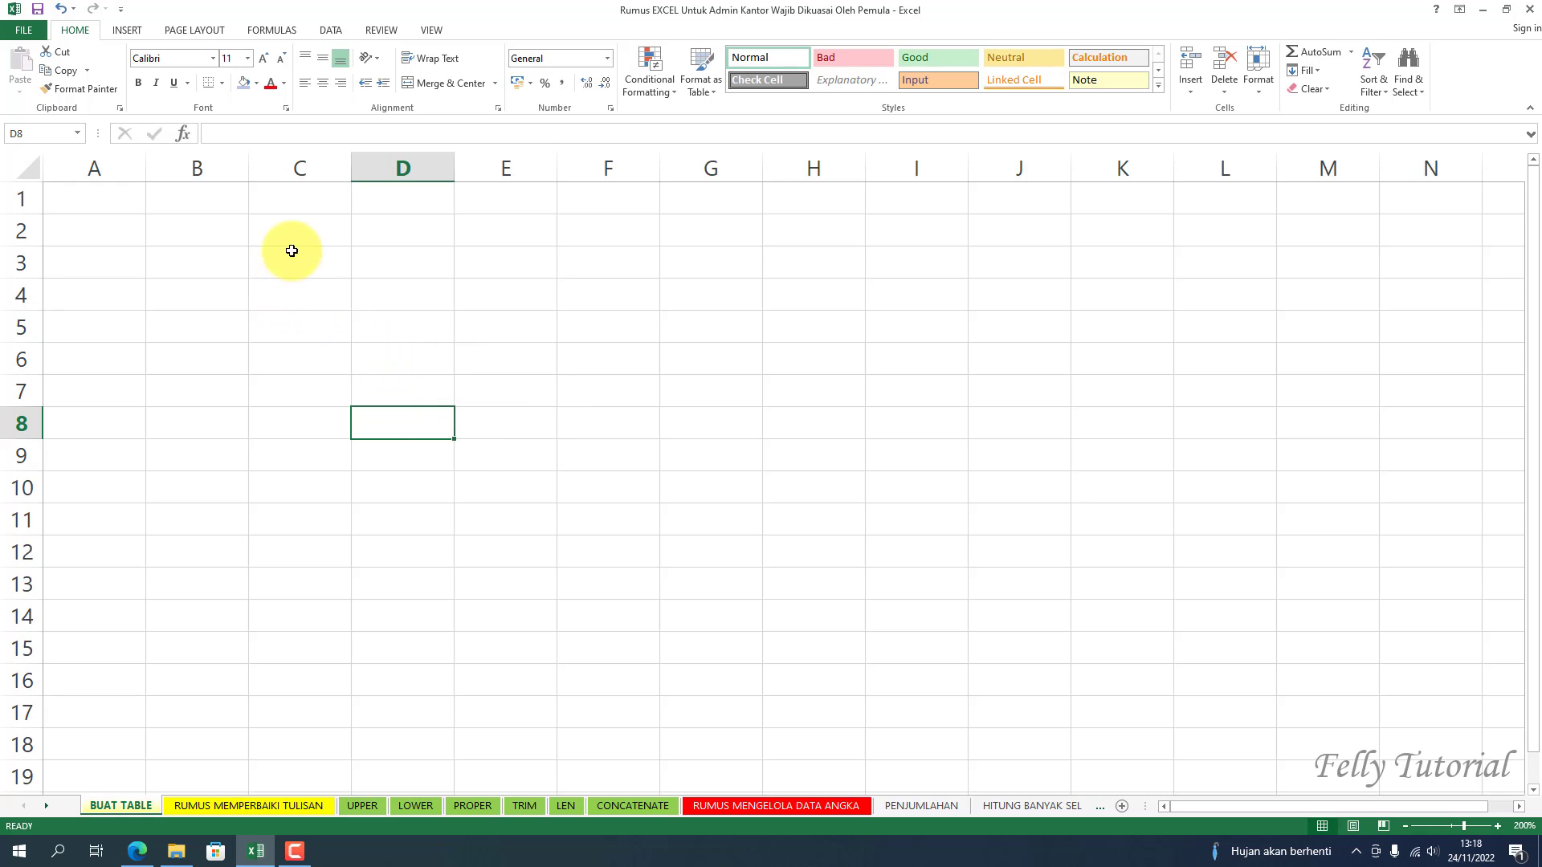
left_click_drag(283, 260, 1050, 268)
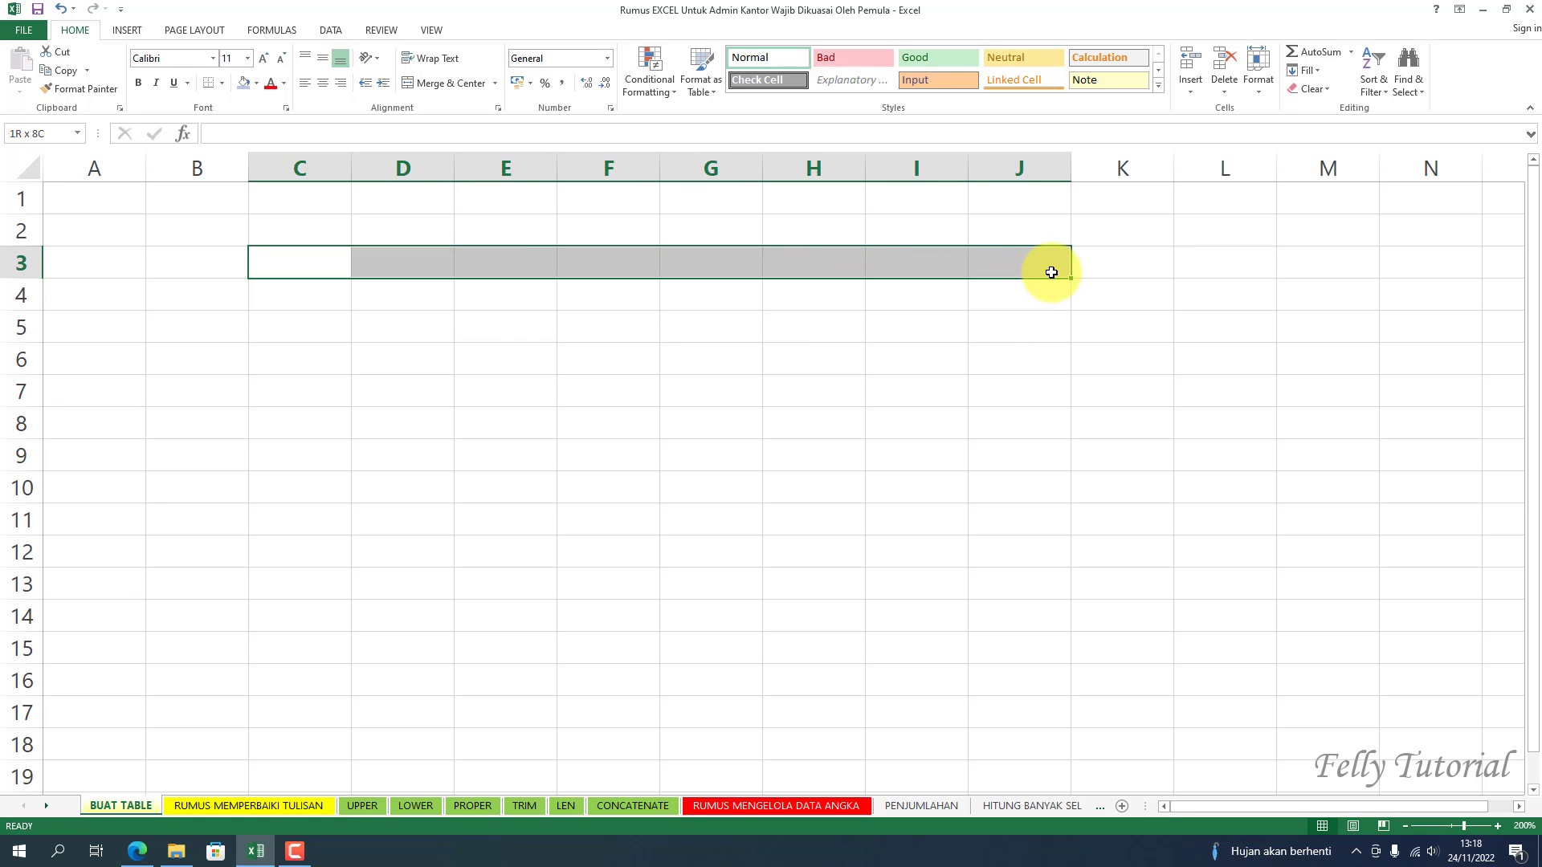
left_click(333, 266)
left_click(392, 264)
left_click(492, 266)
left_click(321, 261)
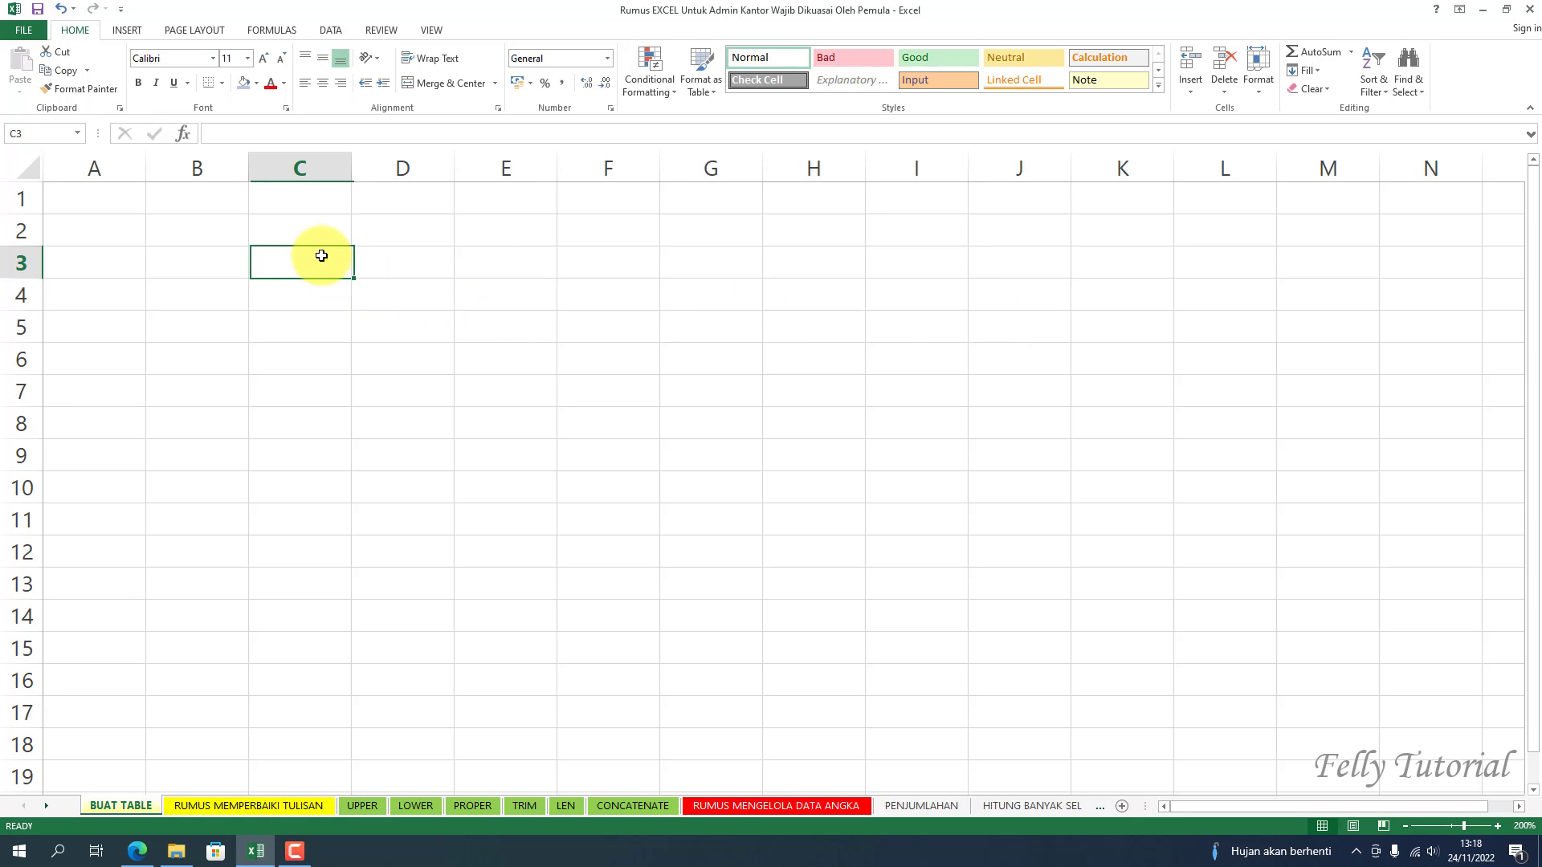
key("Right")
type("No")
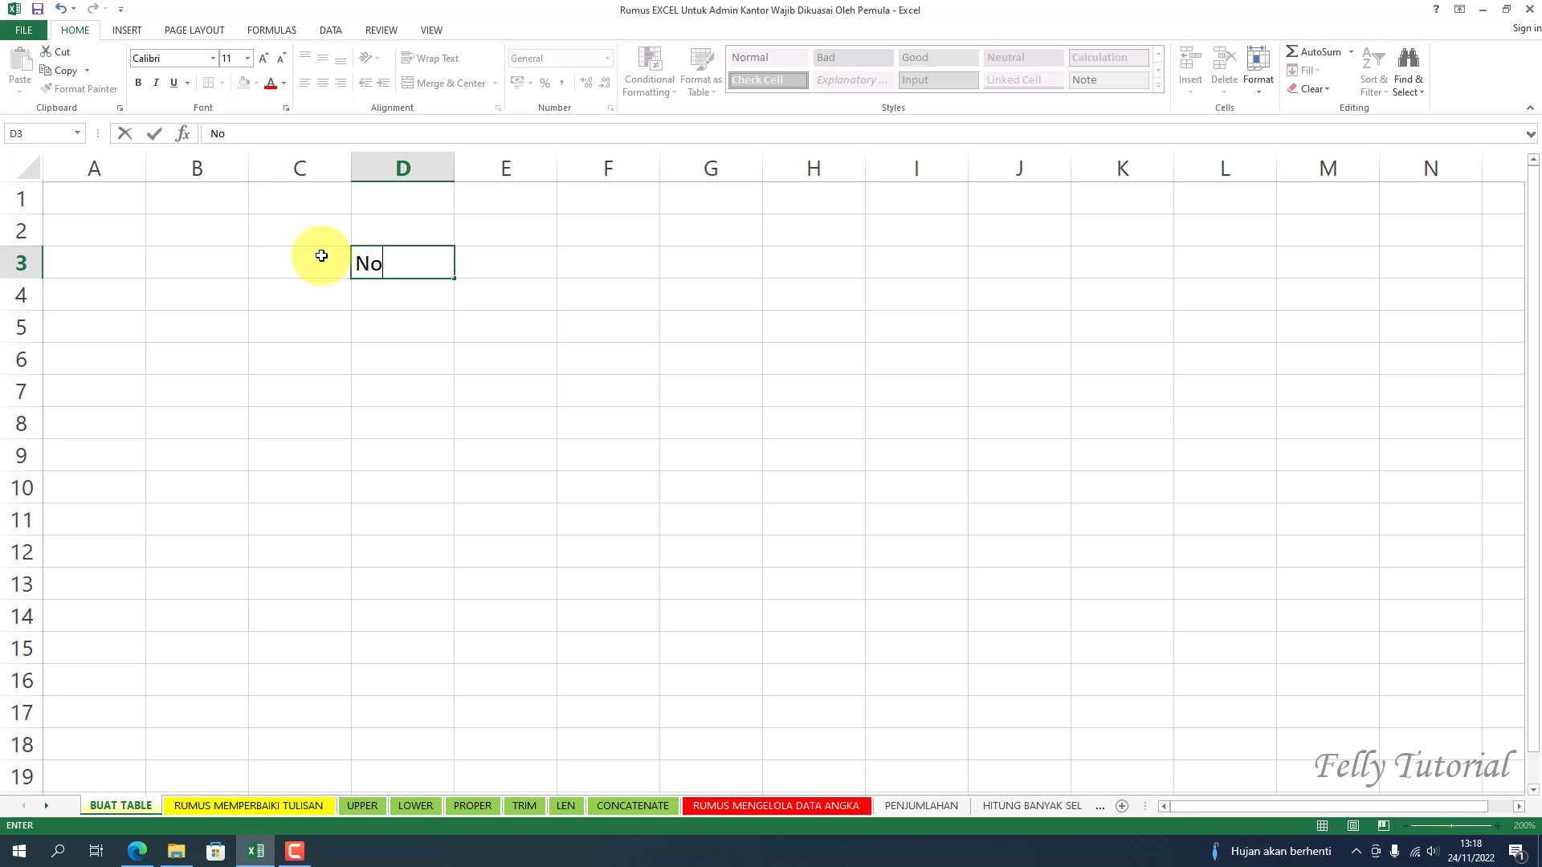
key("Tab")
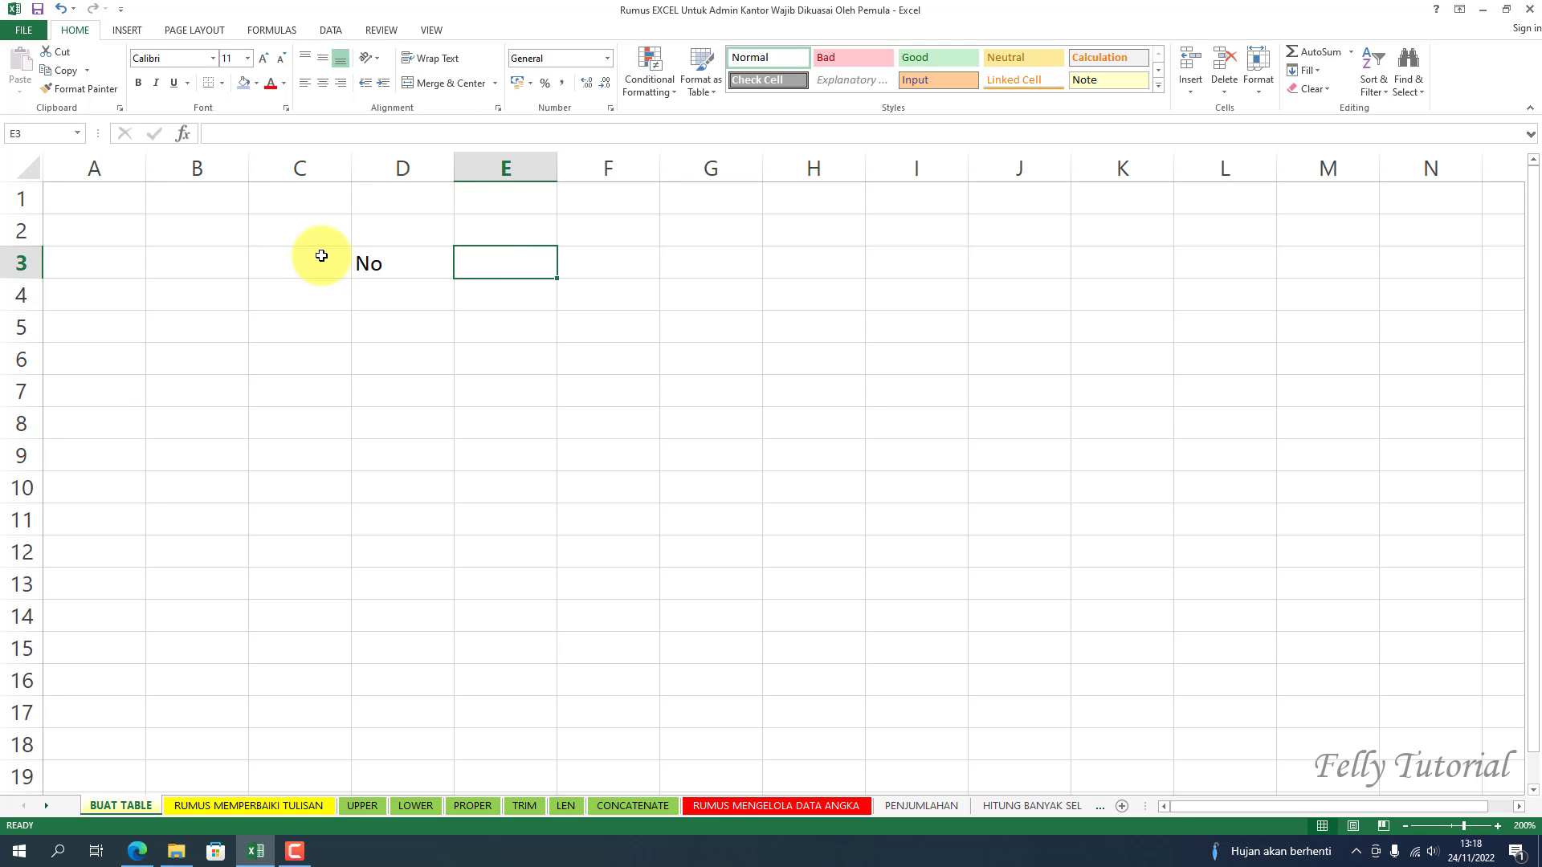
- Enter the headings "Nama" in E3 and "Alamat" in F3
type("Nsam")
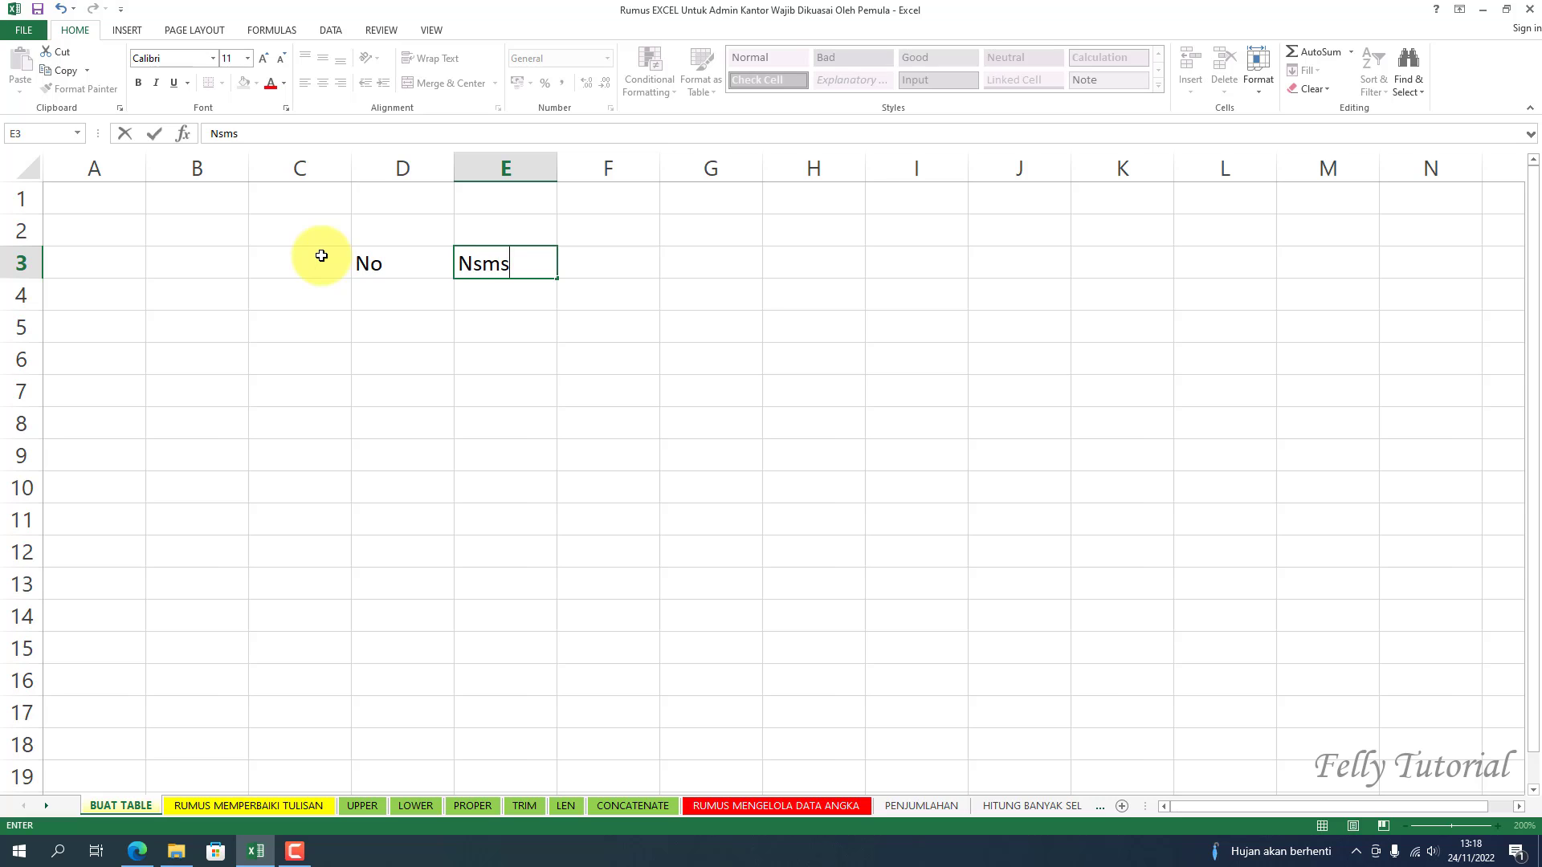
key("BackSpace")
key("BackSpace")
key("BackSpace")
type("ama")
key("Tab")
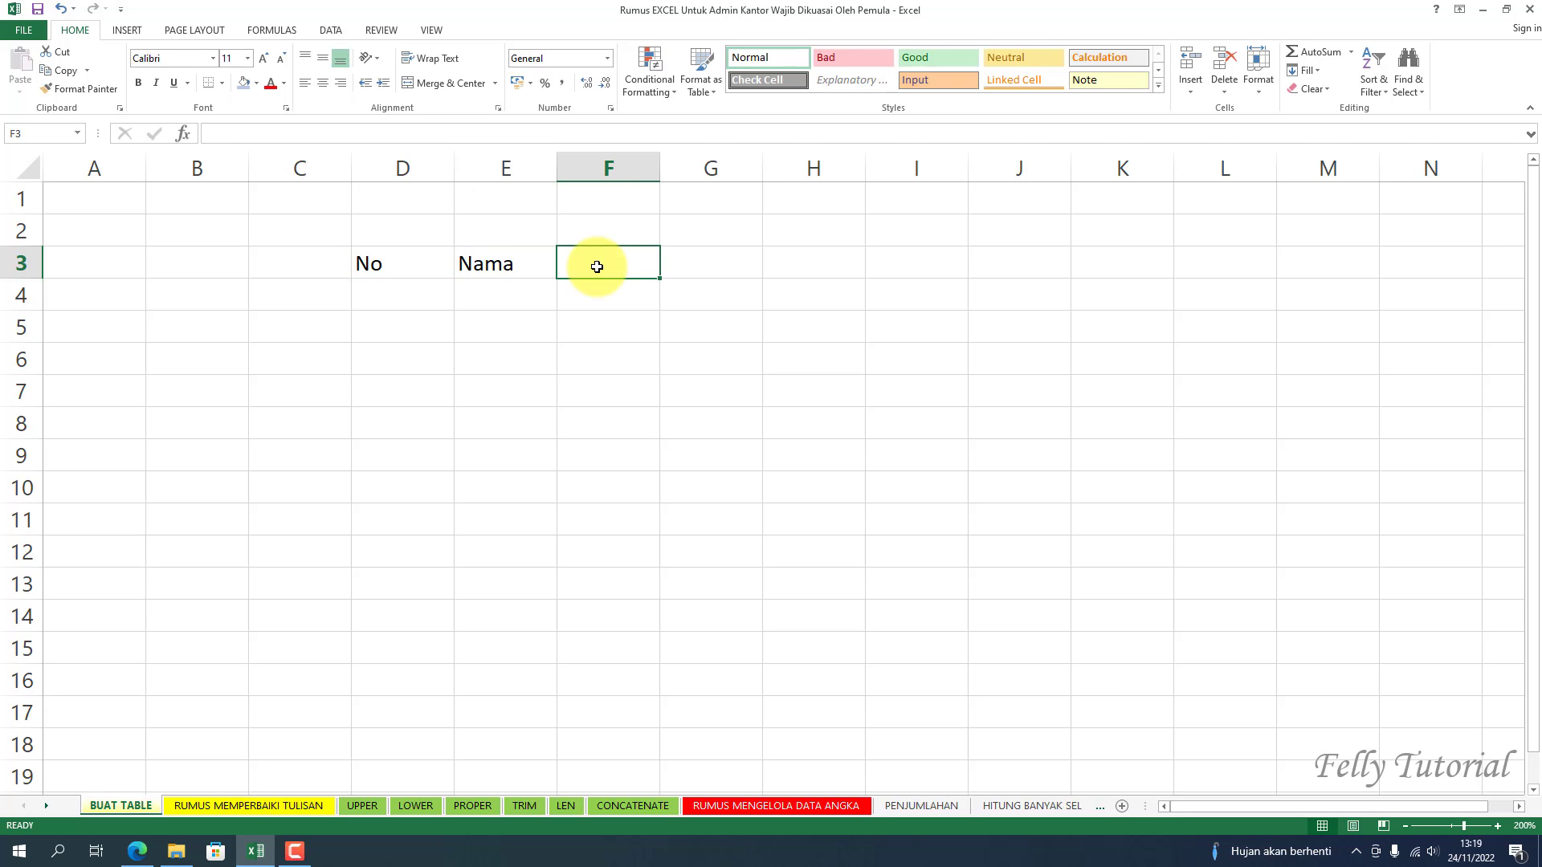
type("a")
key("BackSpace")
type("A")
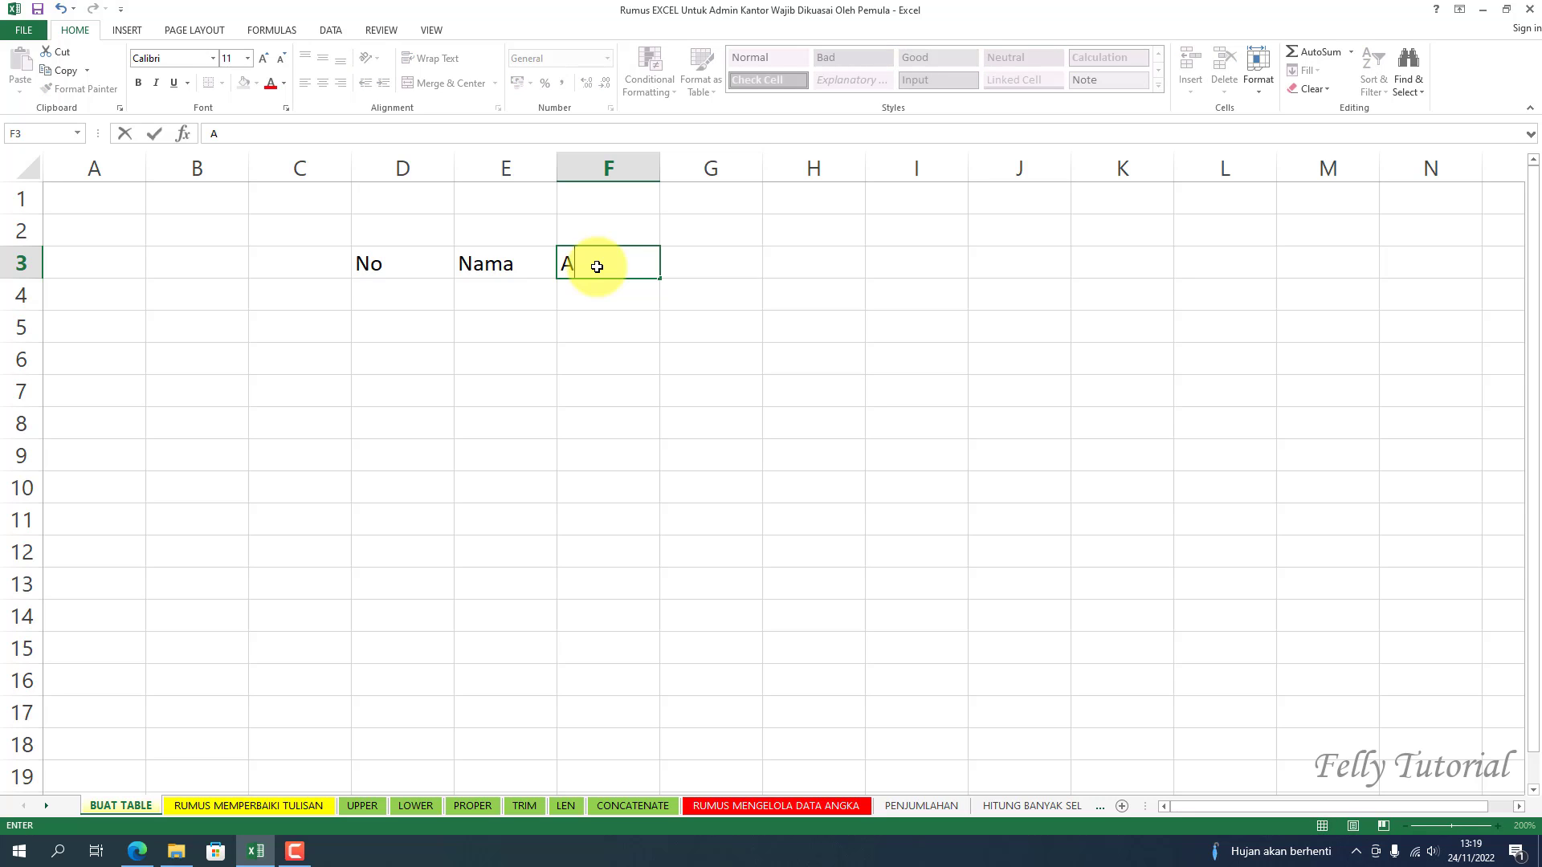
type("lamat")
key("Tab")
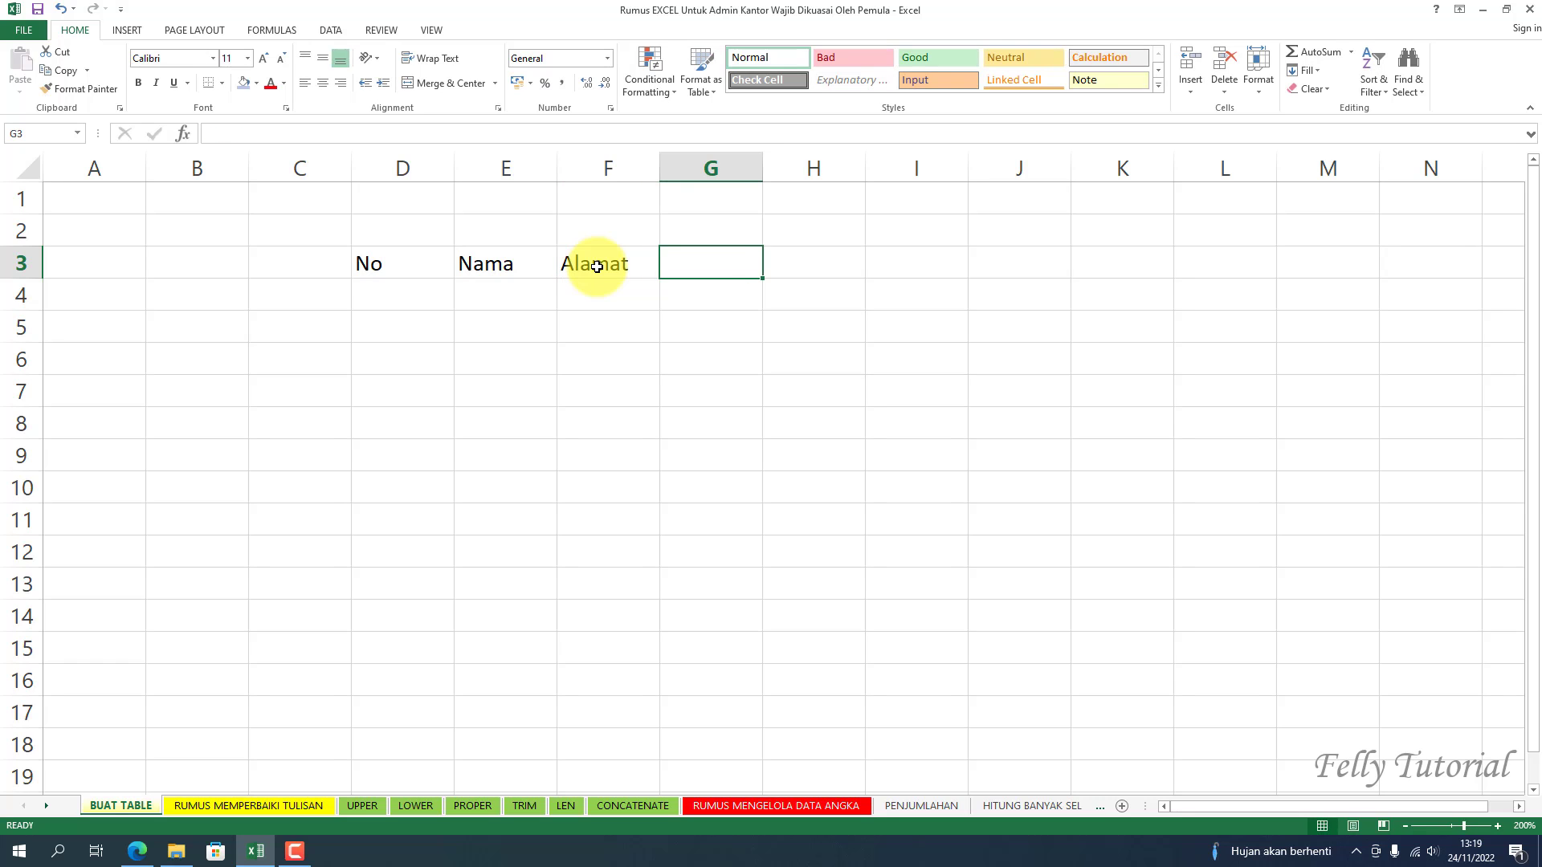
- Enter the headings "Jabatan" in G3 and "Tanggal Bergabung" in H3, and fit column H to its text
type("Jabatan")
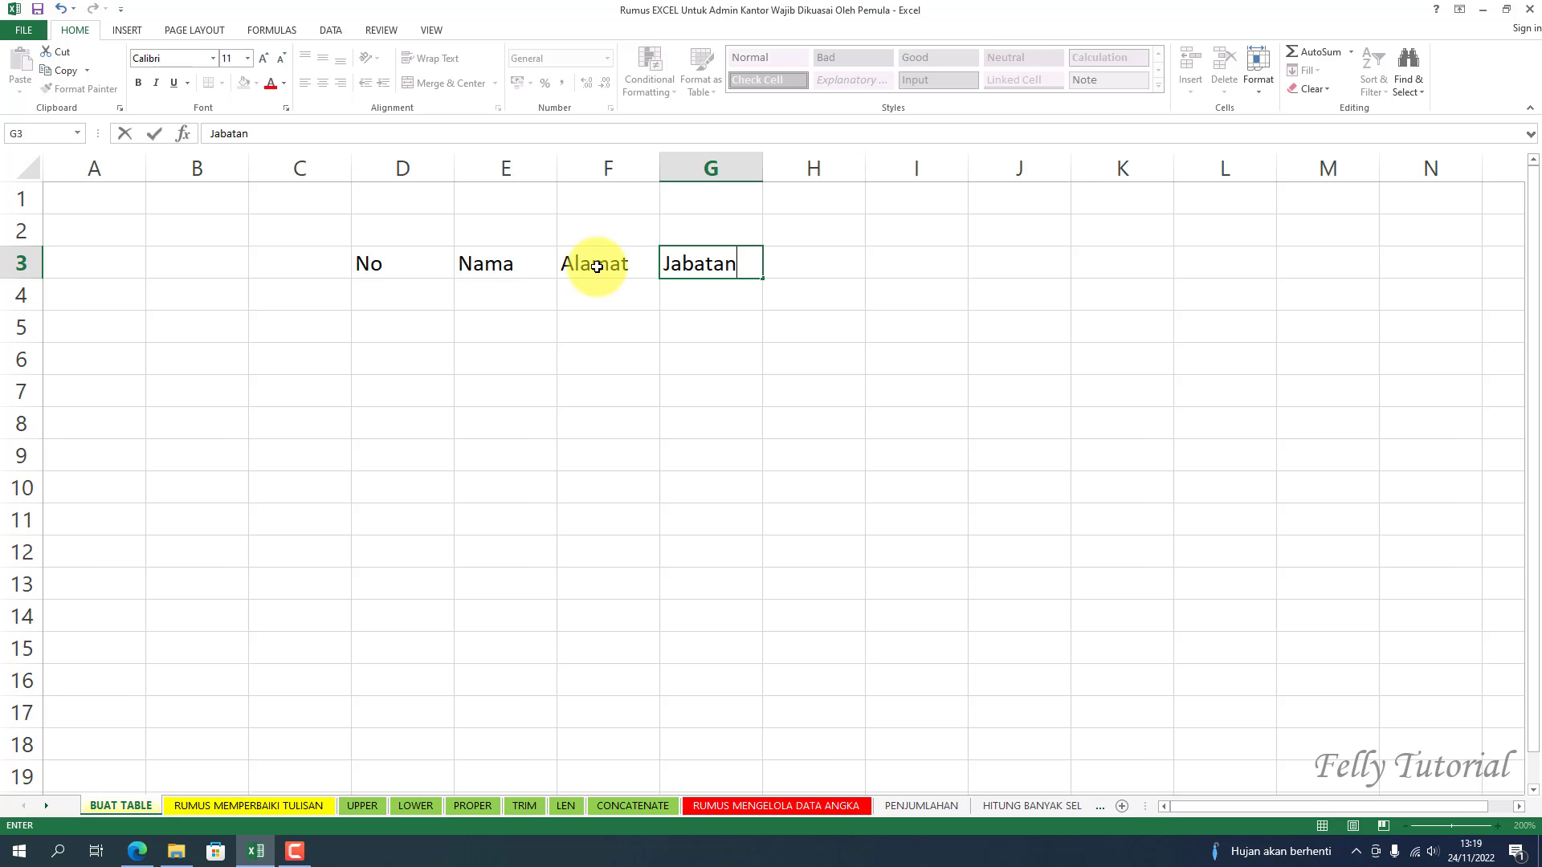
key("Tab")
type("Tangga")
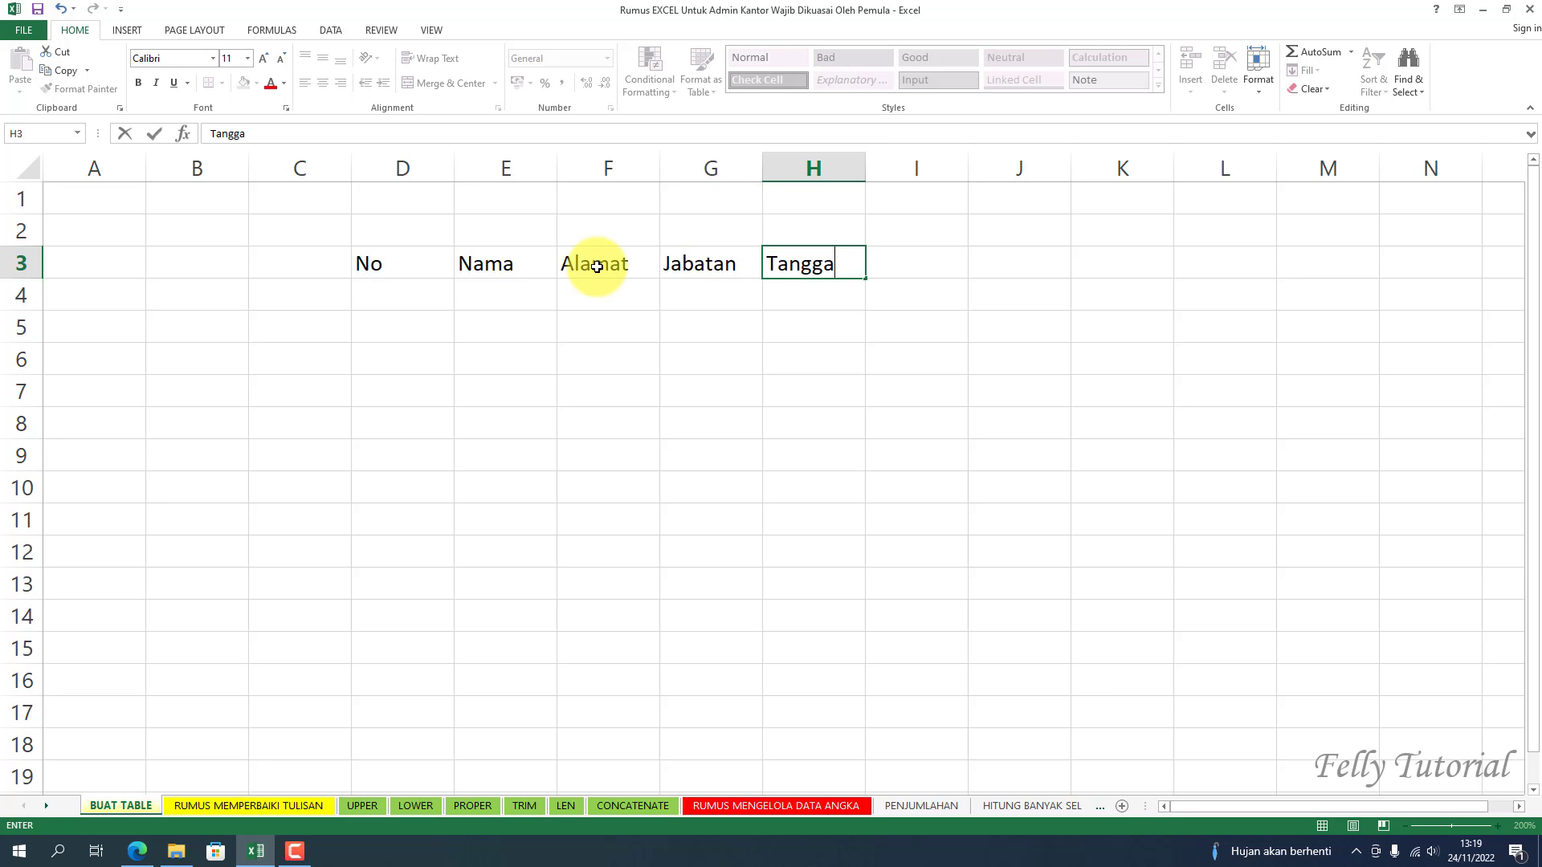
type("l Bergabung")
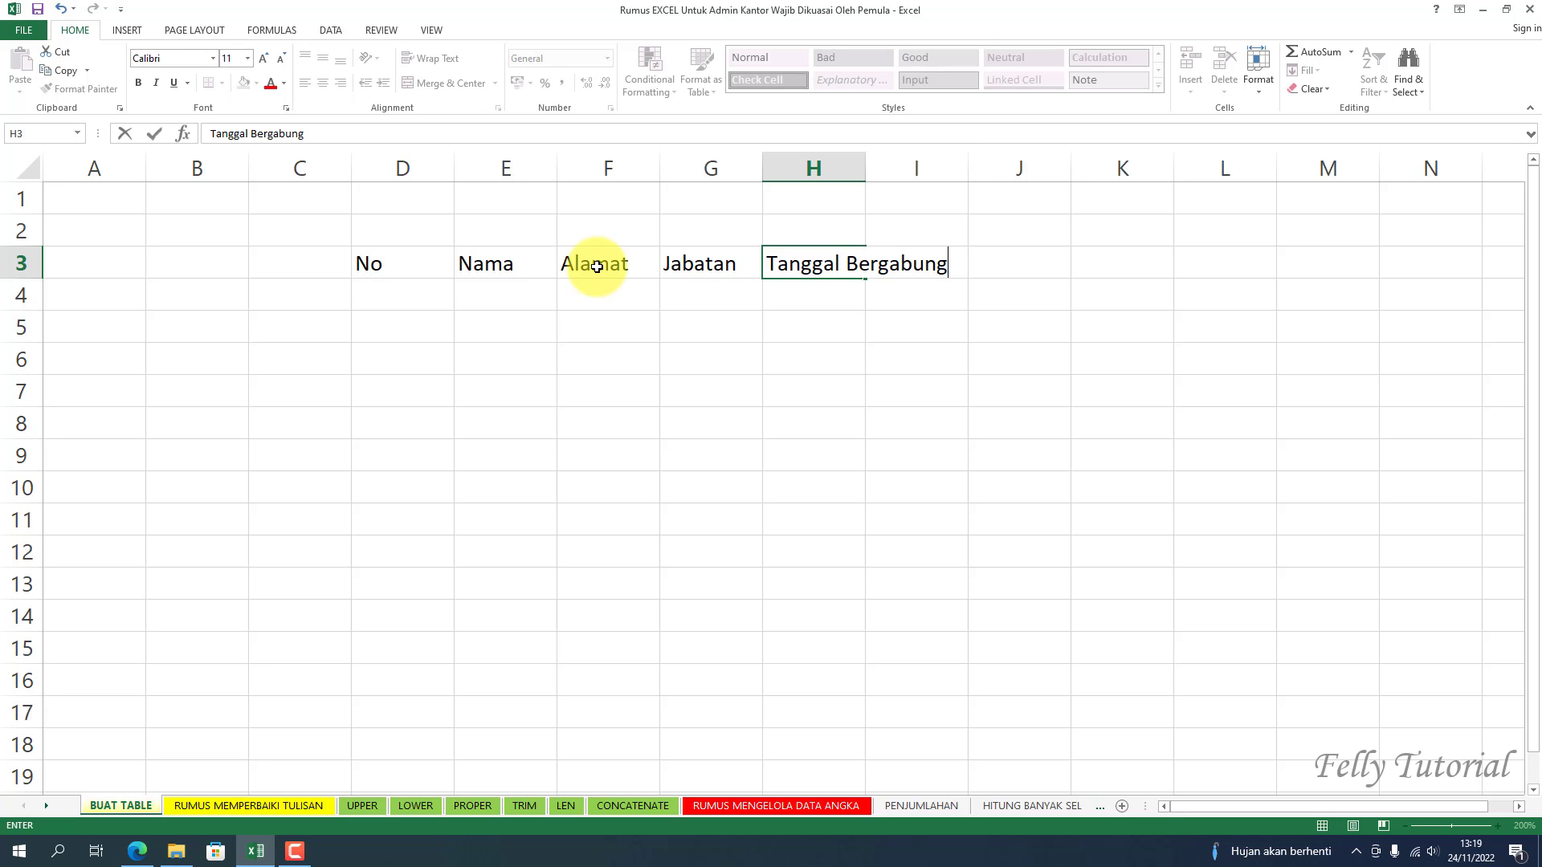
left_click(878, 358)
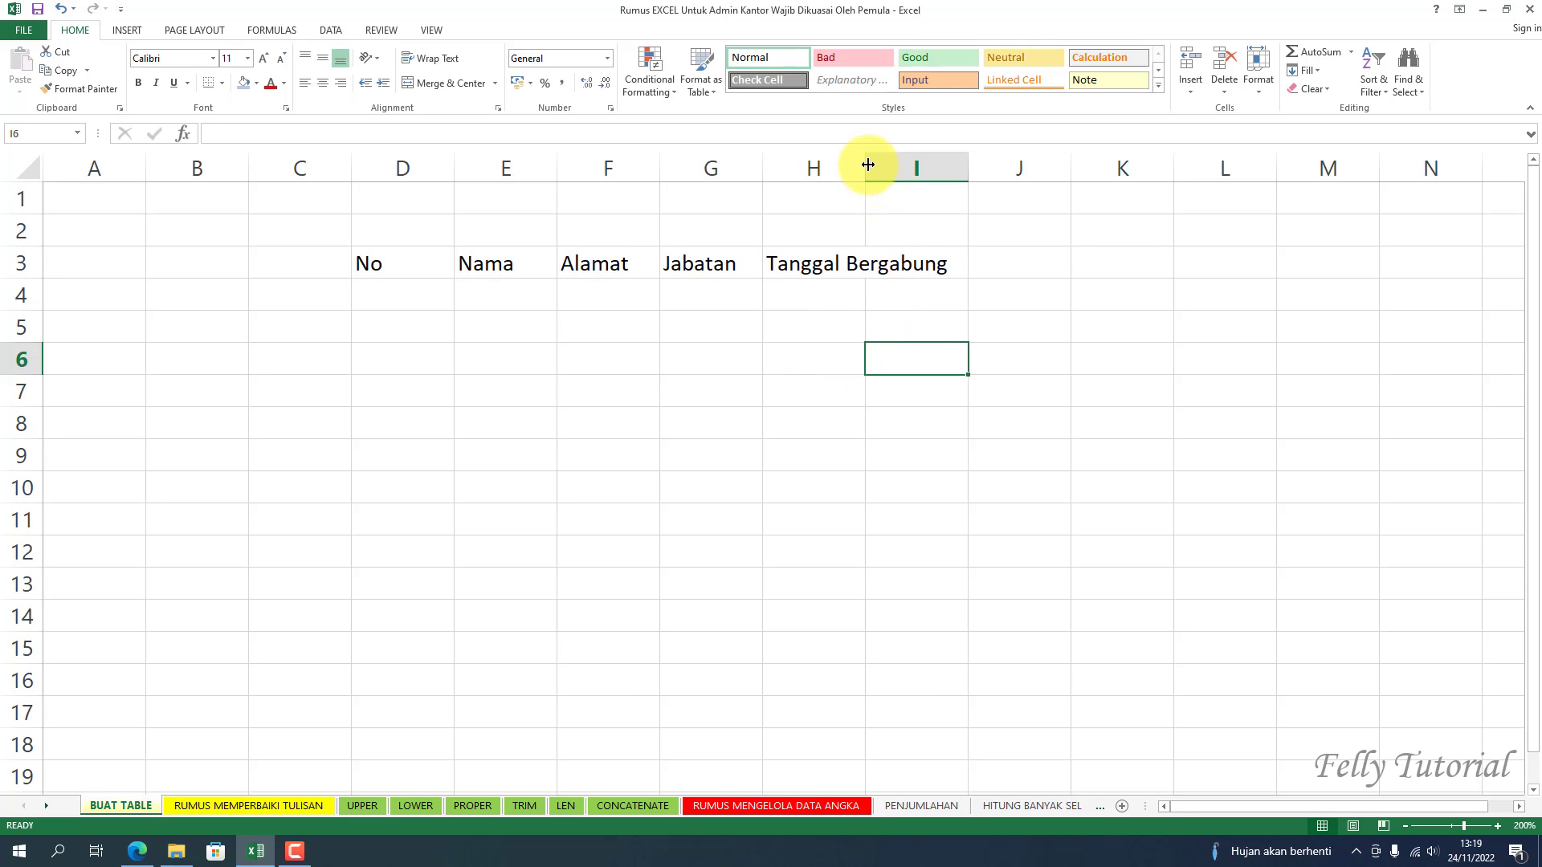
double_click(866, 167)
- Apply All Borders to the range D3:H15 to form the table grid
left_click_drag(369, 265, 923, 249)
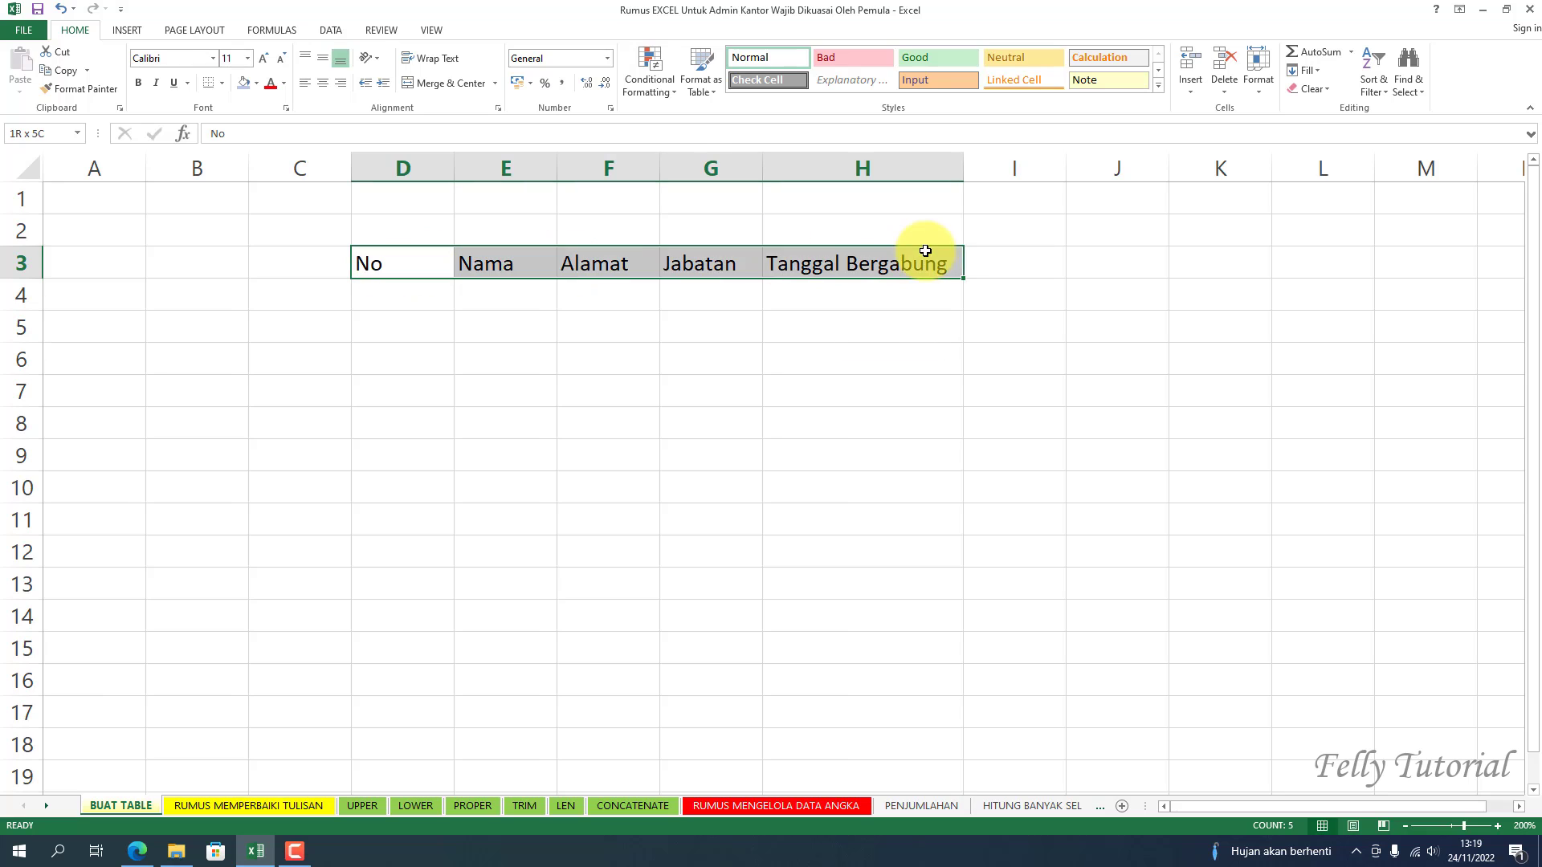
left_click(763, 320)
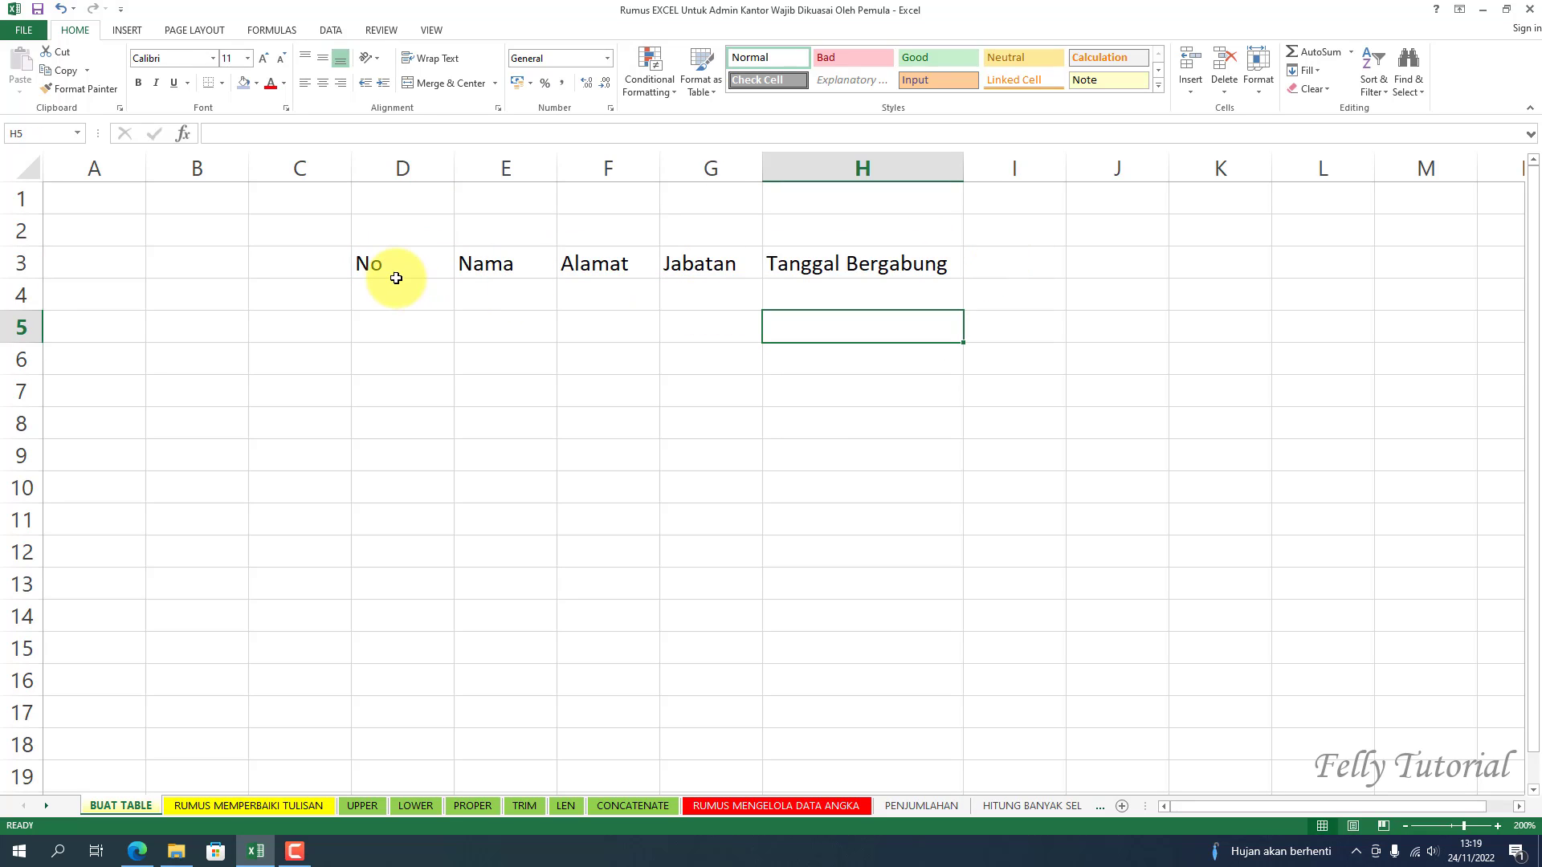
left_click_drag(372, 267, 929, 649)
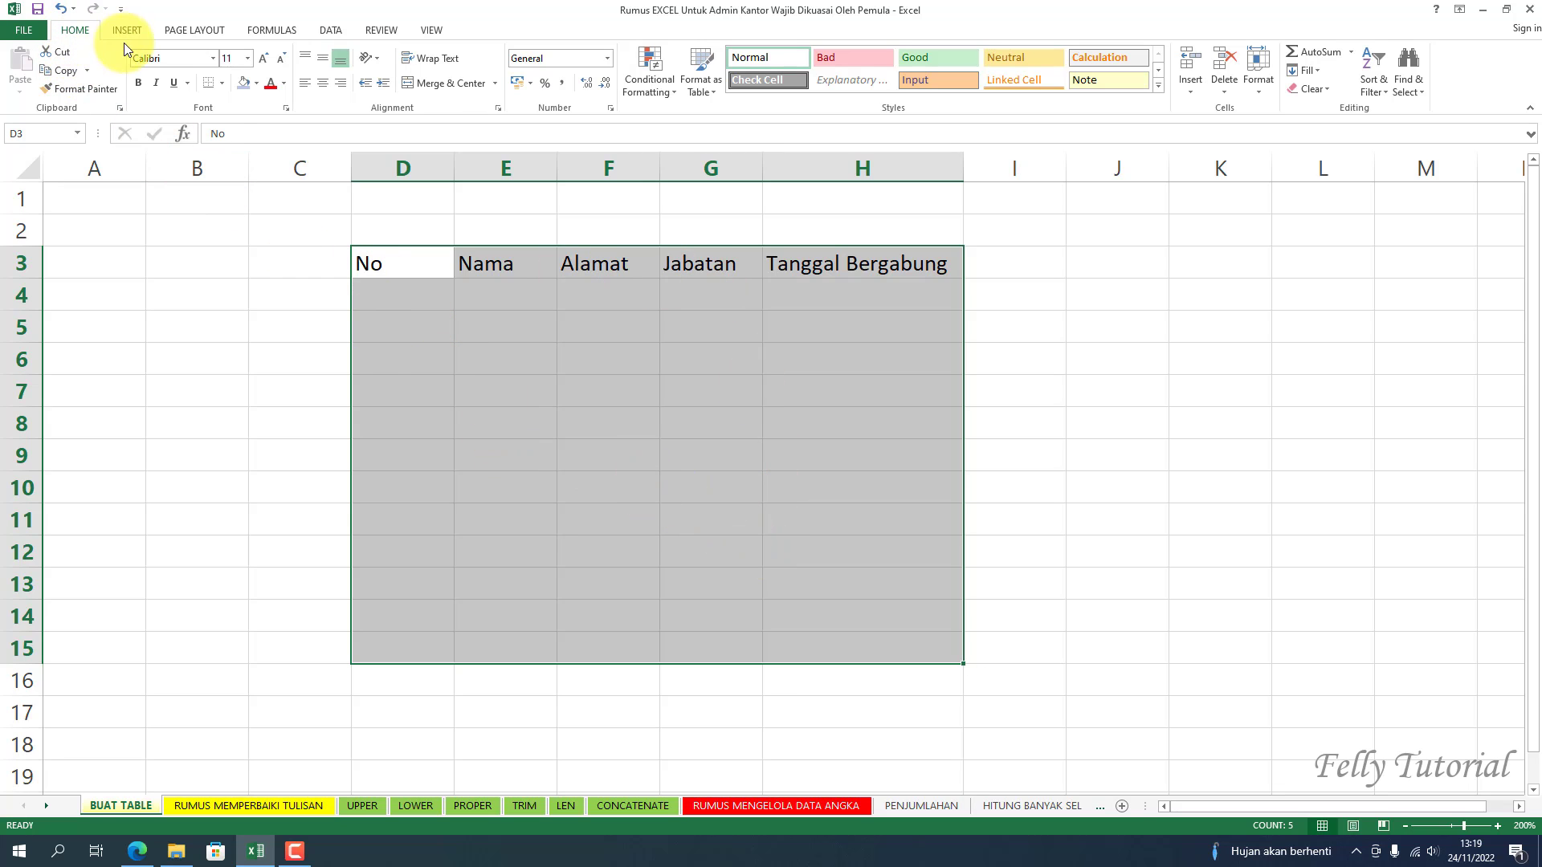
left_click(222, 84)
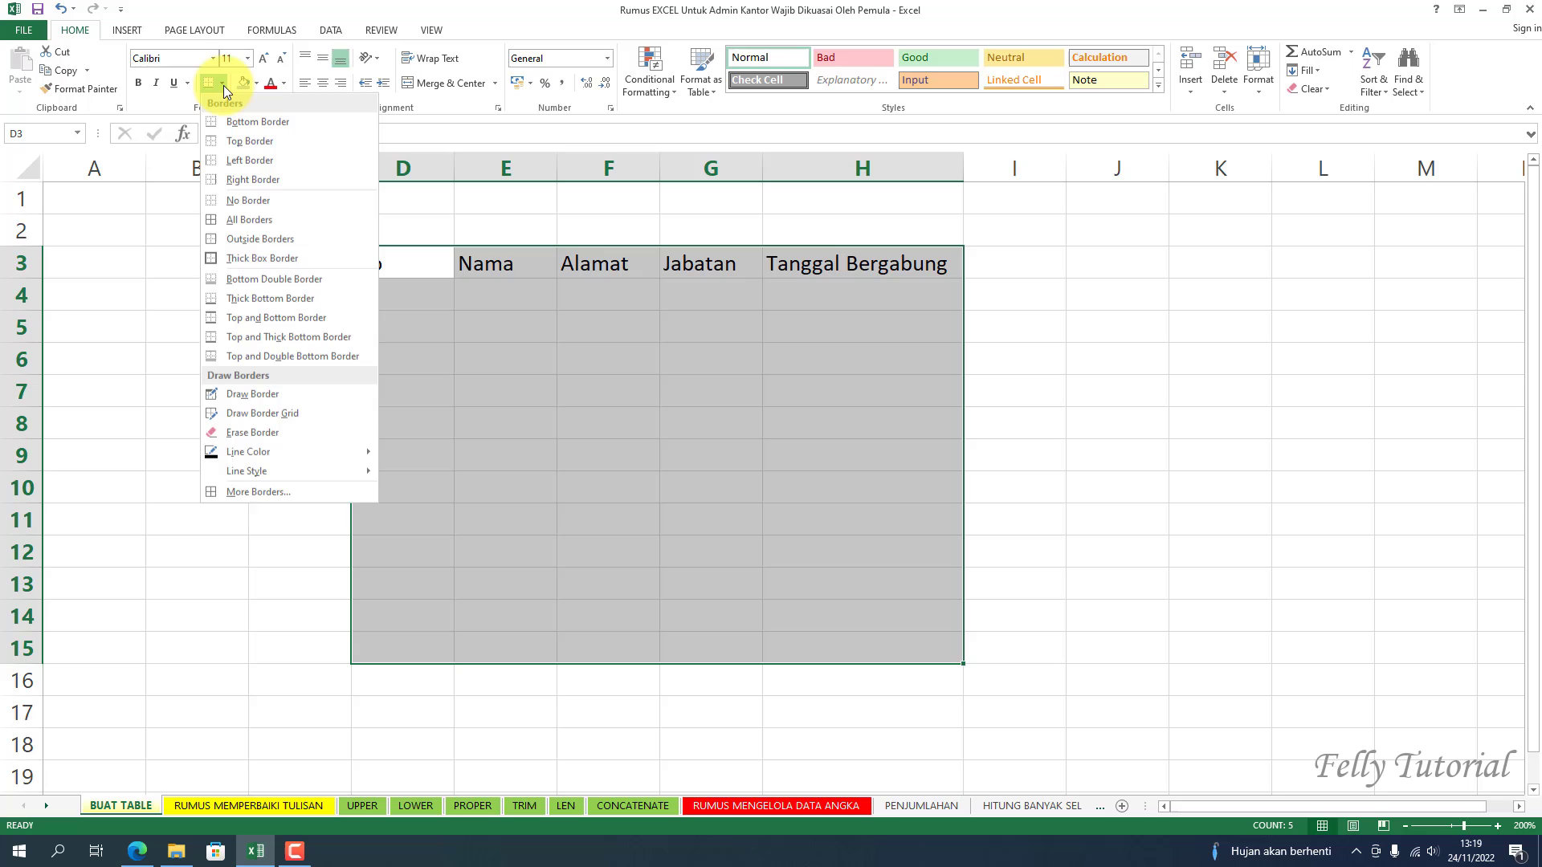
left_click(252, 220)
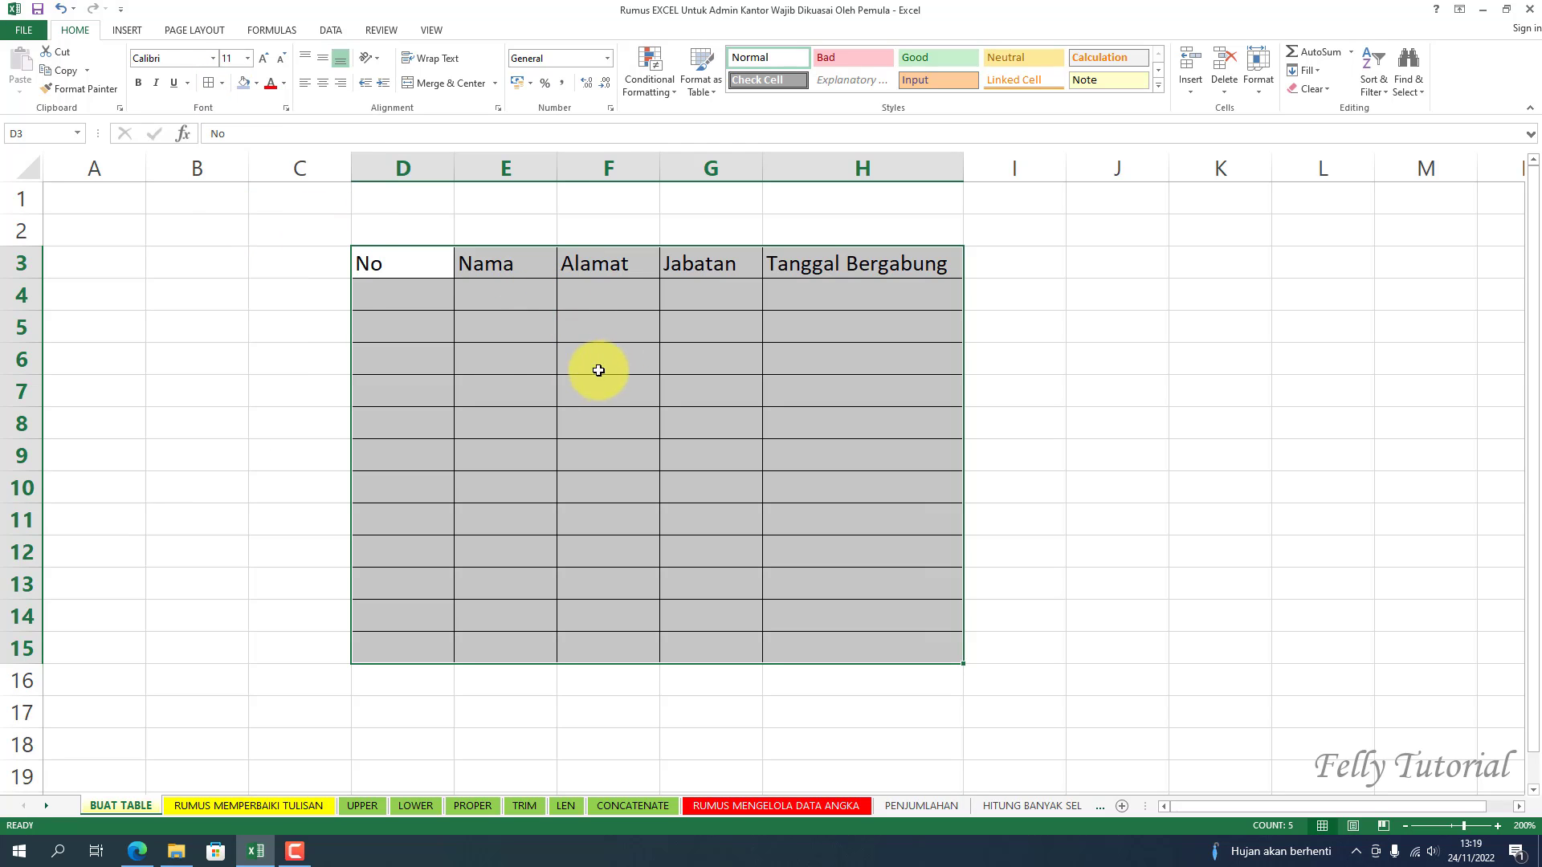
- Center the headings in D3:H3 horizontally and make them bold
left_click_drag(414, 269, 877, 272)
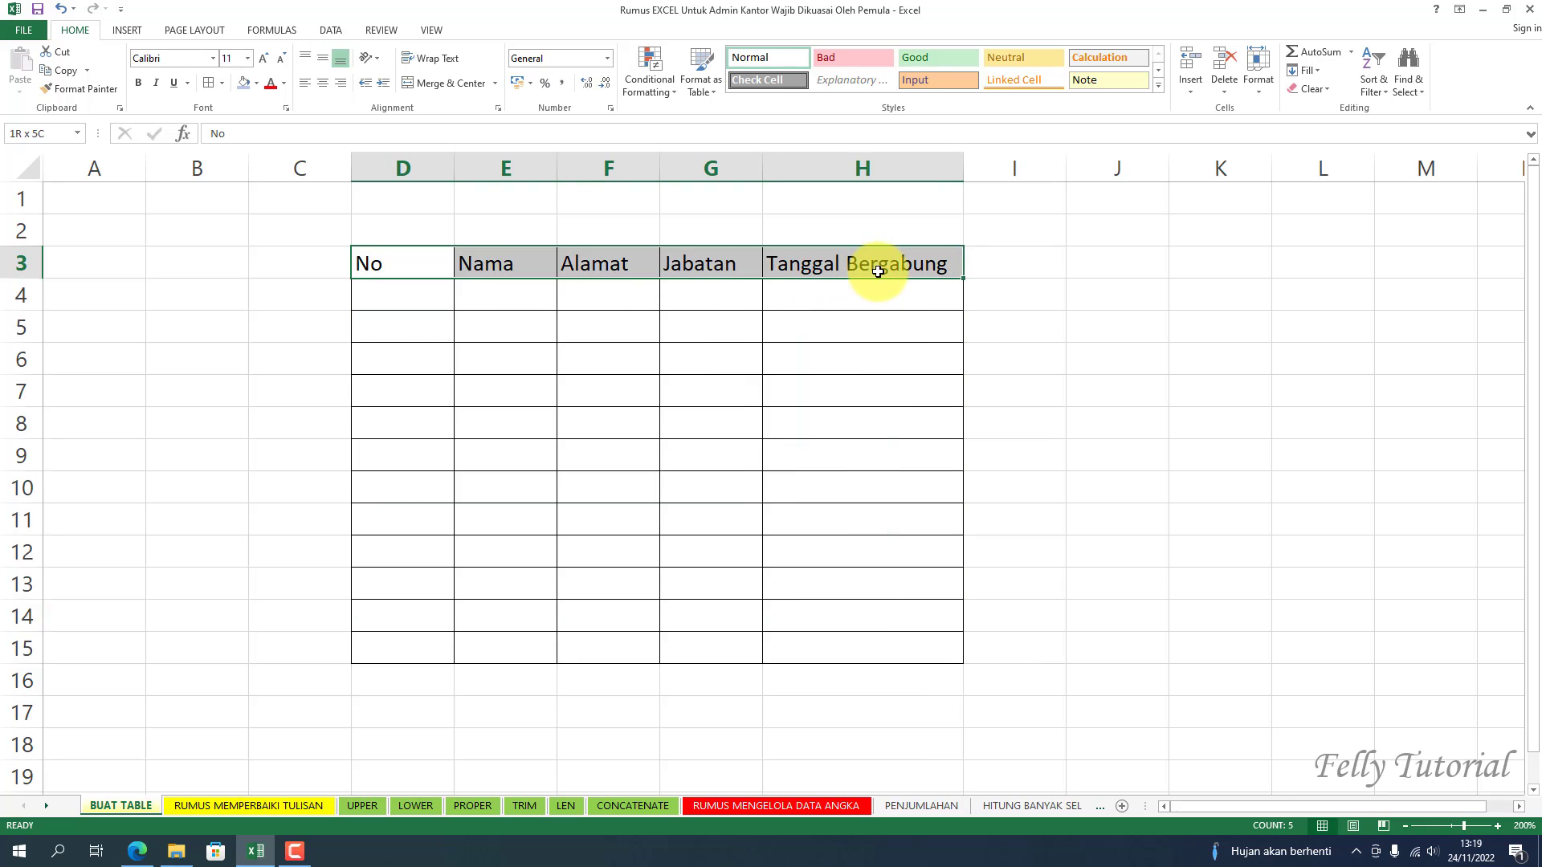
left_click(320, 84)
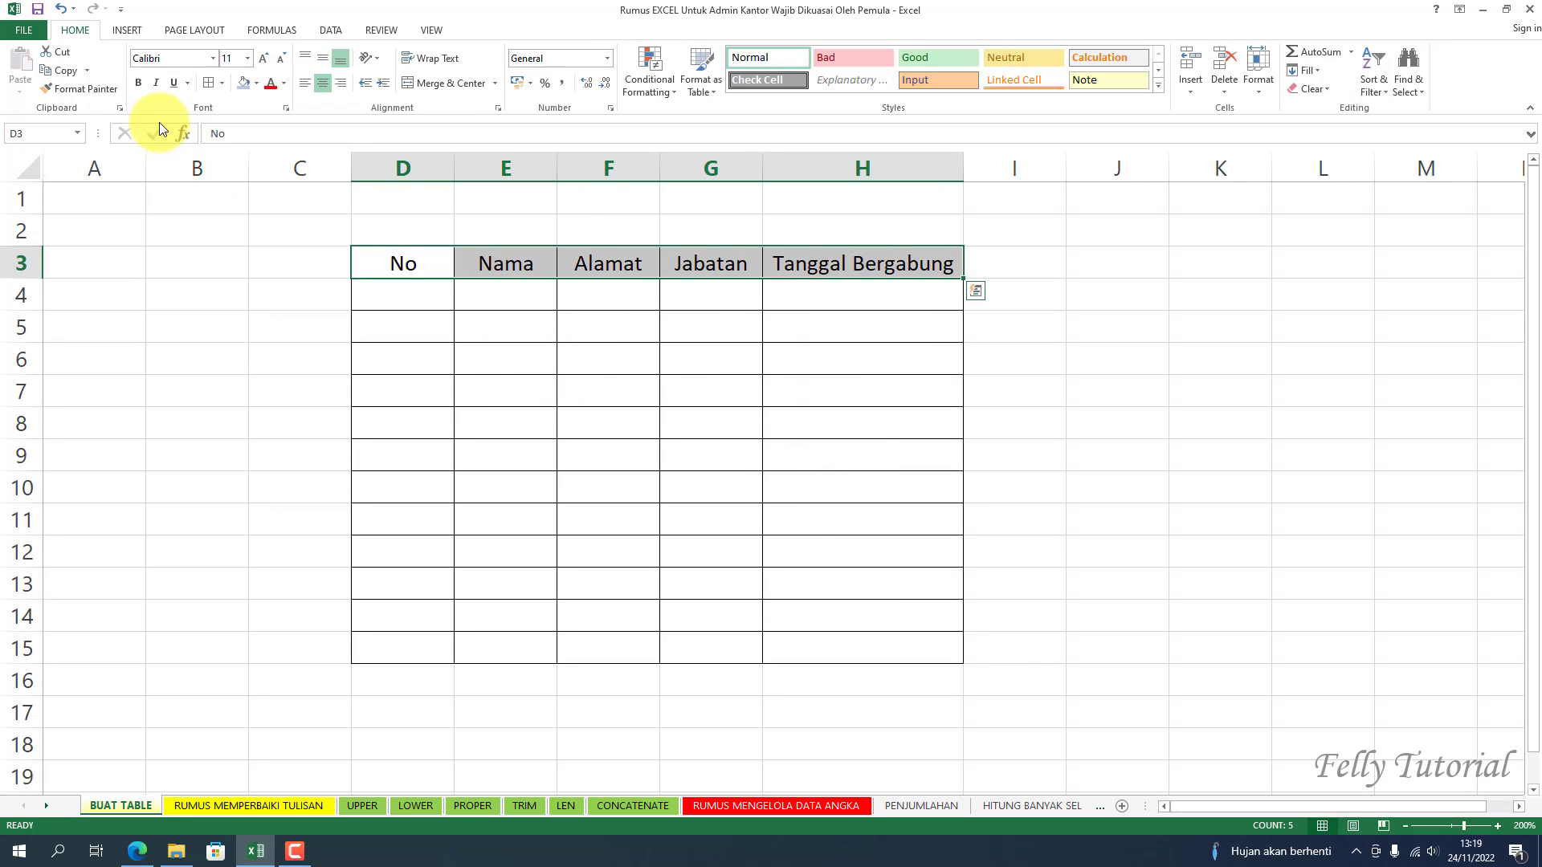
left_click(137, 82)
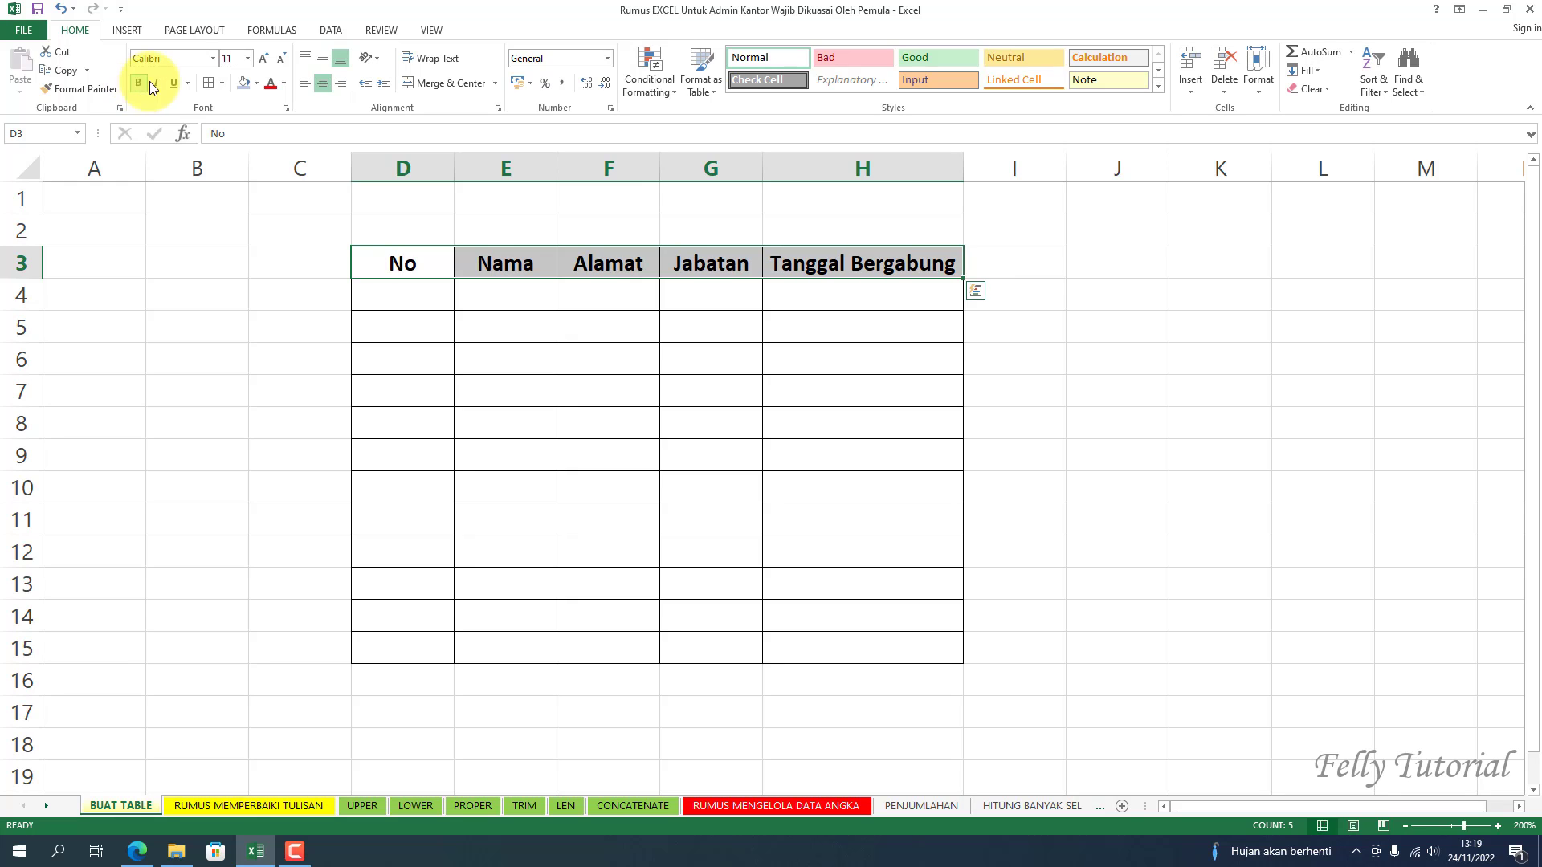
left_click(251, 57)
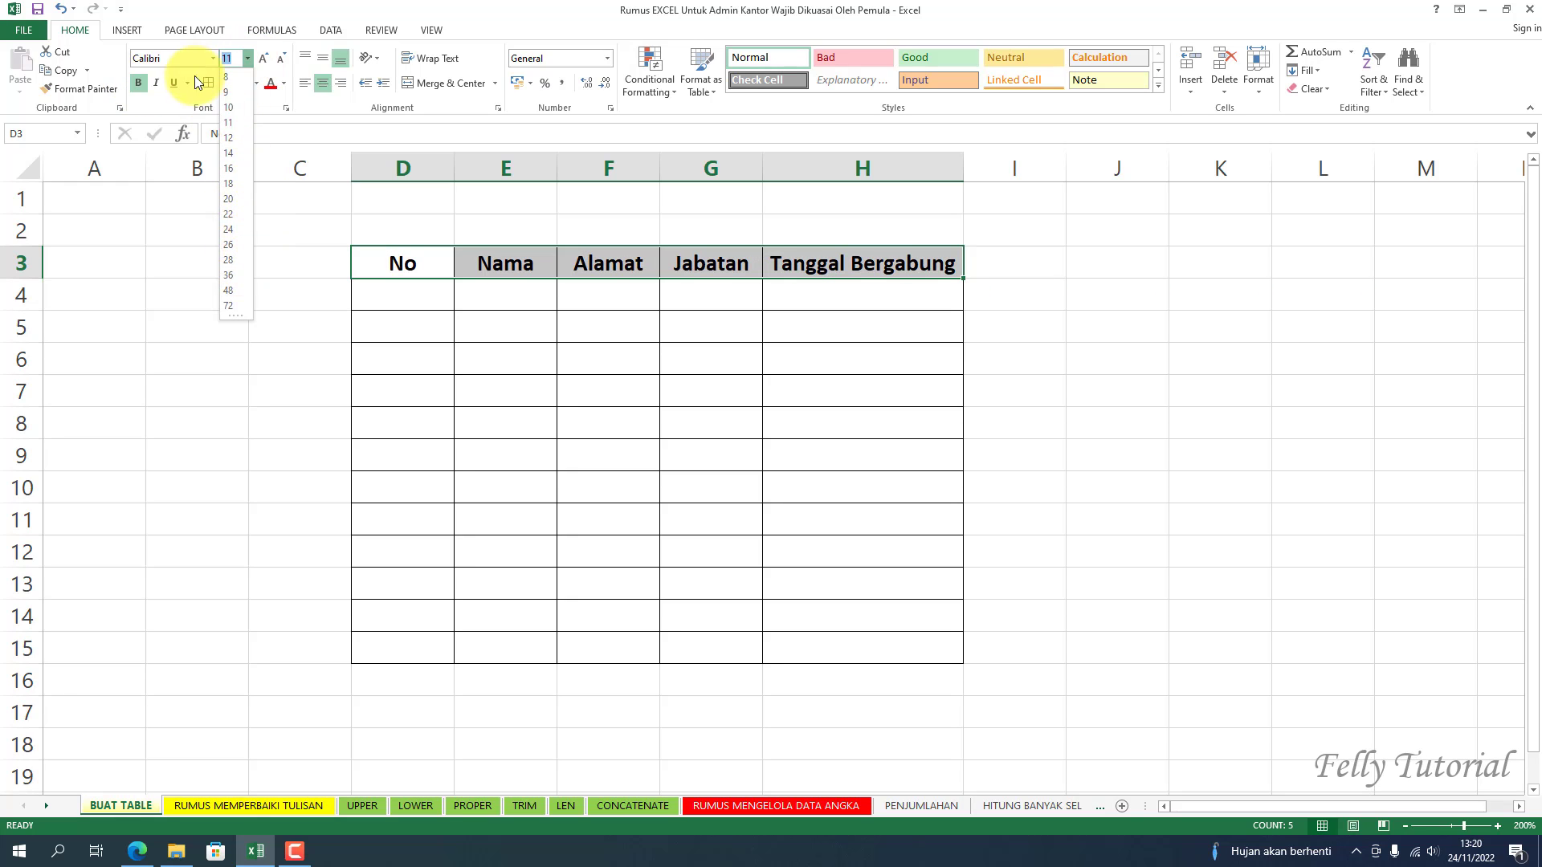
left_click(212, 59)
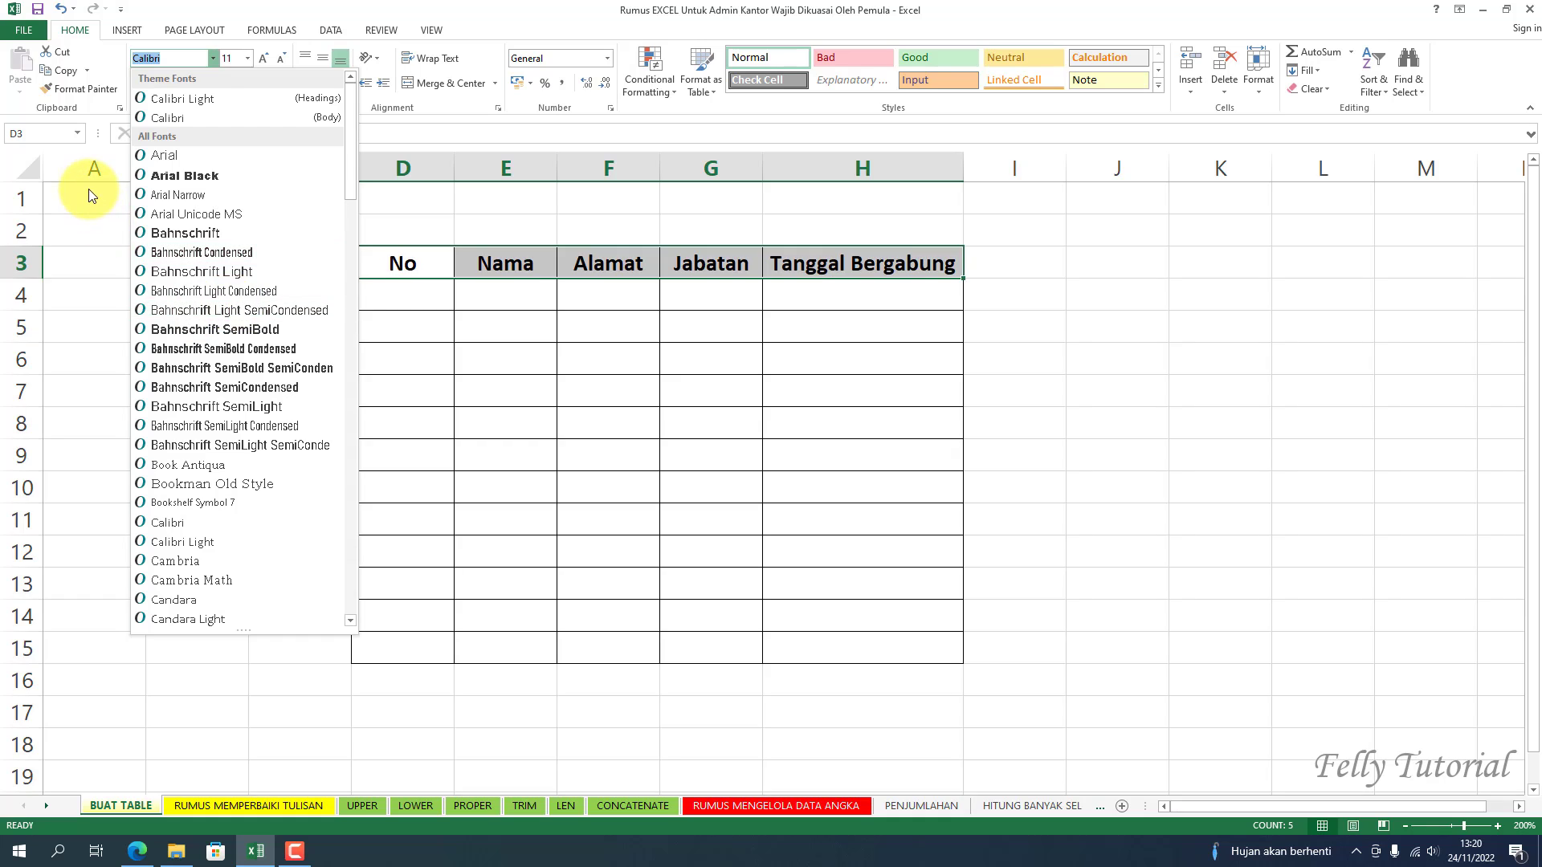
left_click(88, 198)
- Fill the heading cells D3:H3 with standard yellow
left_click(253, 85)
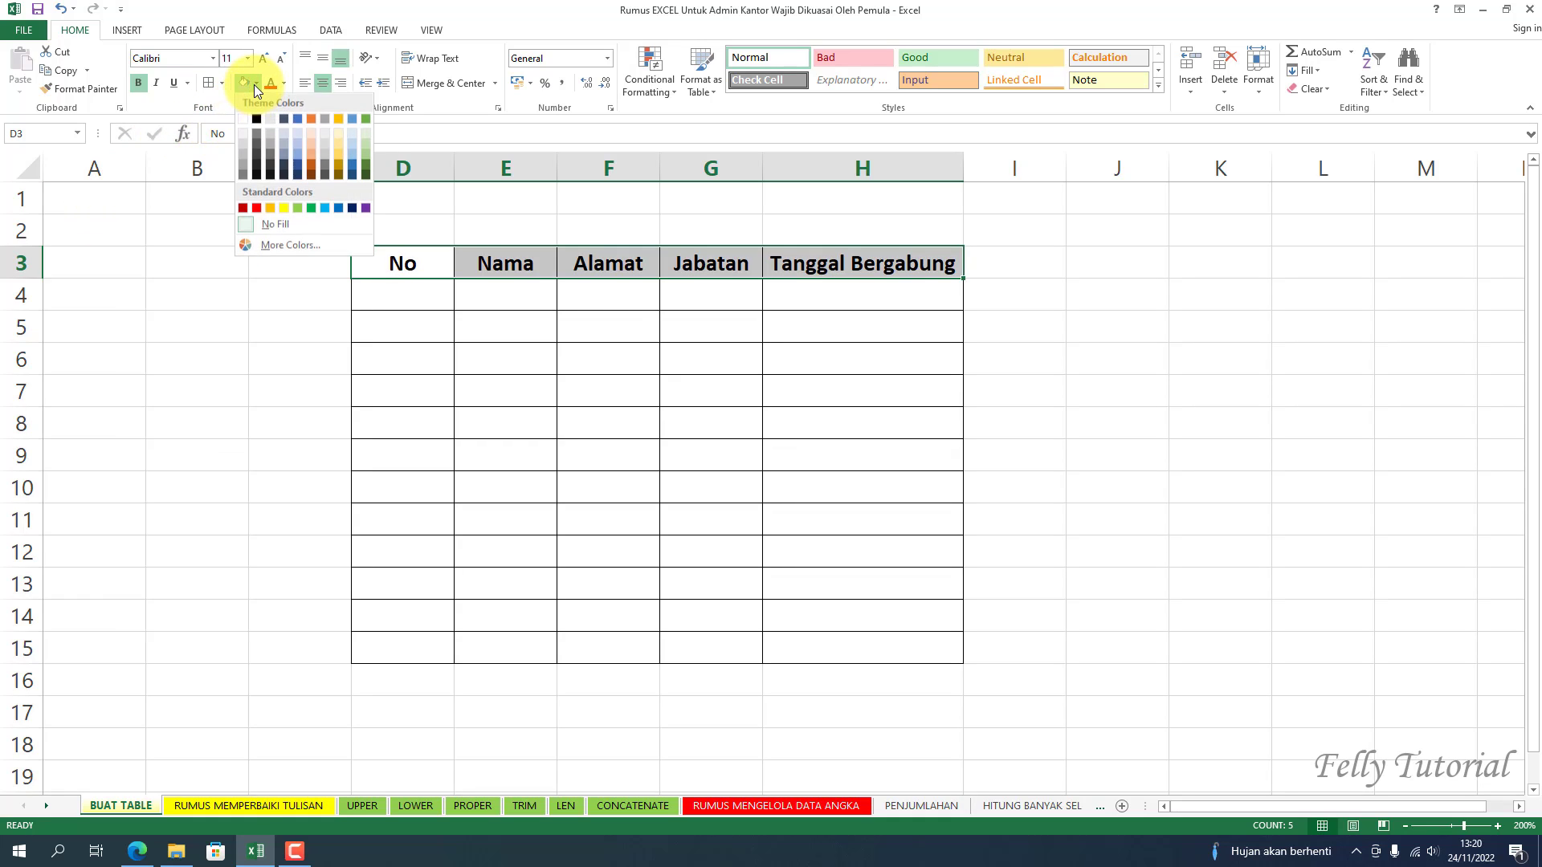
left_click(291, 209)
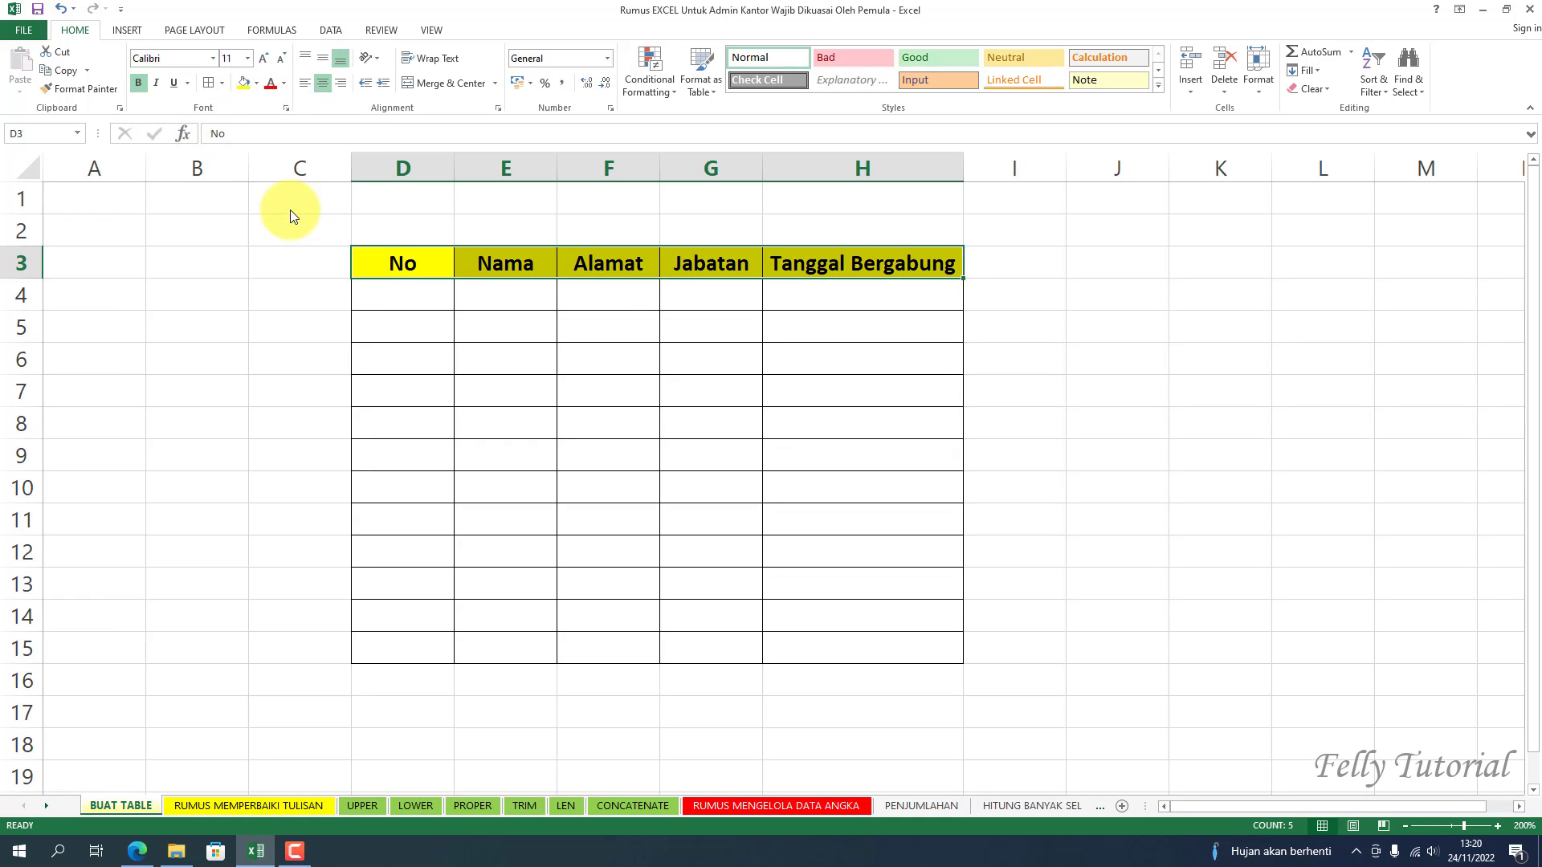
left_click(254, 351)
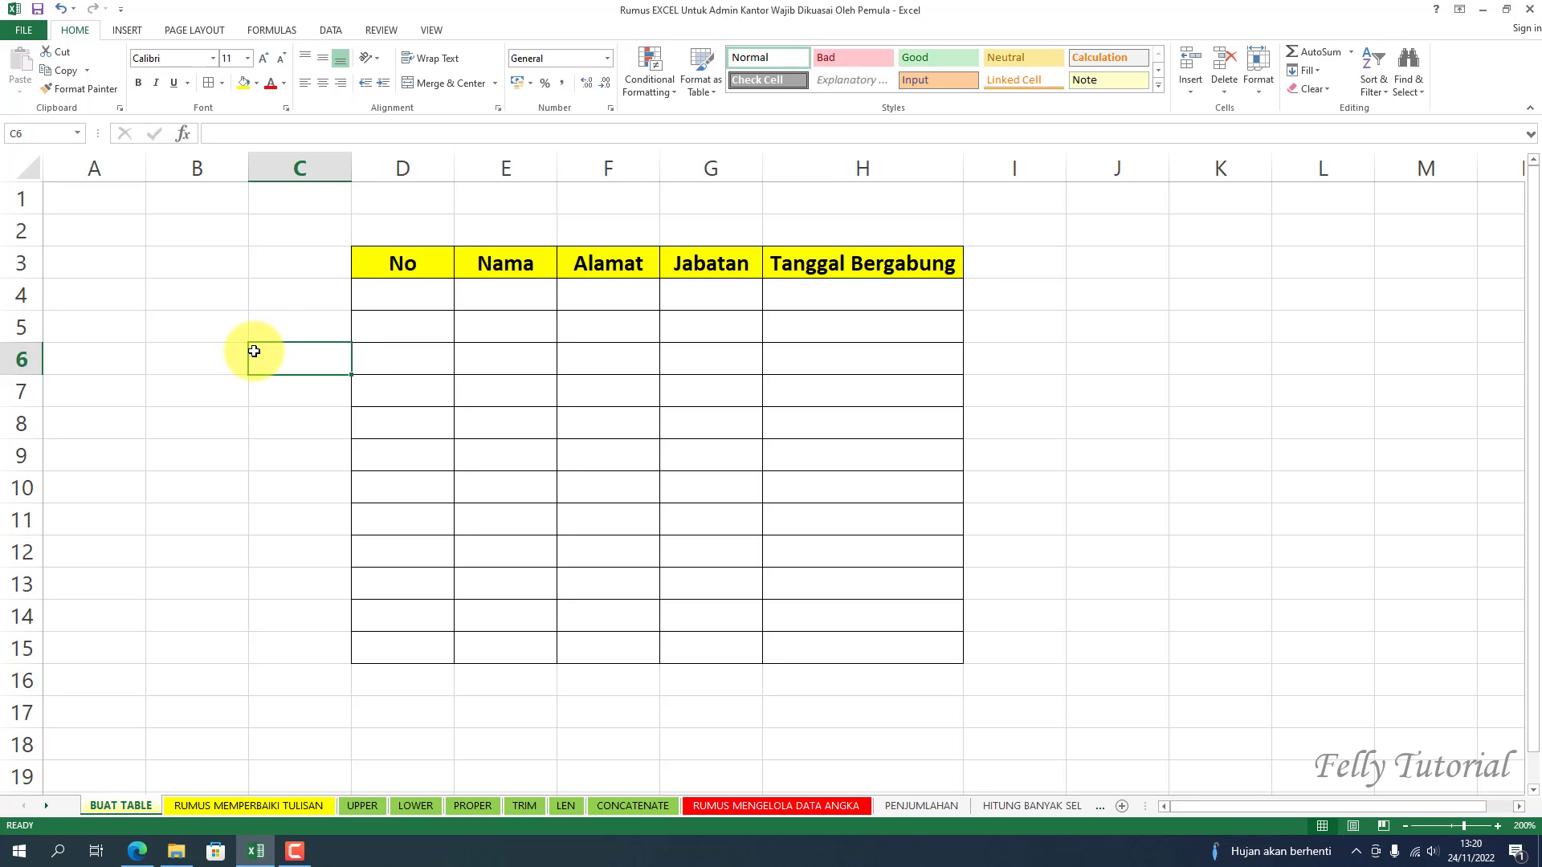
- Narrow the No column and widen the Nama, Alamat, Jabatan and Tanggal Bergabung columns
left_click(498, 347)
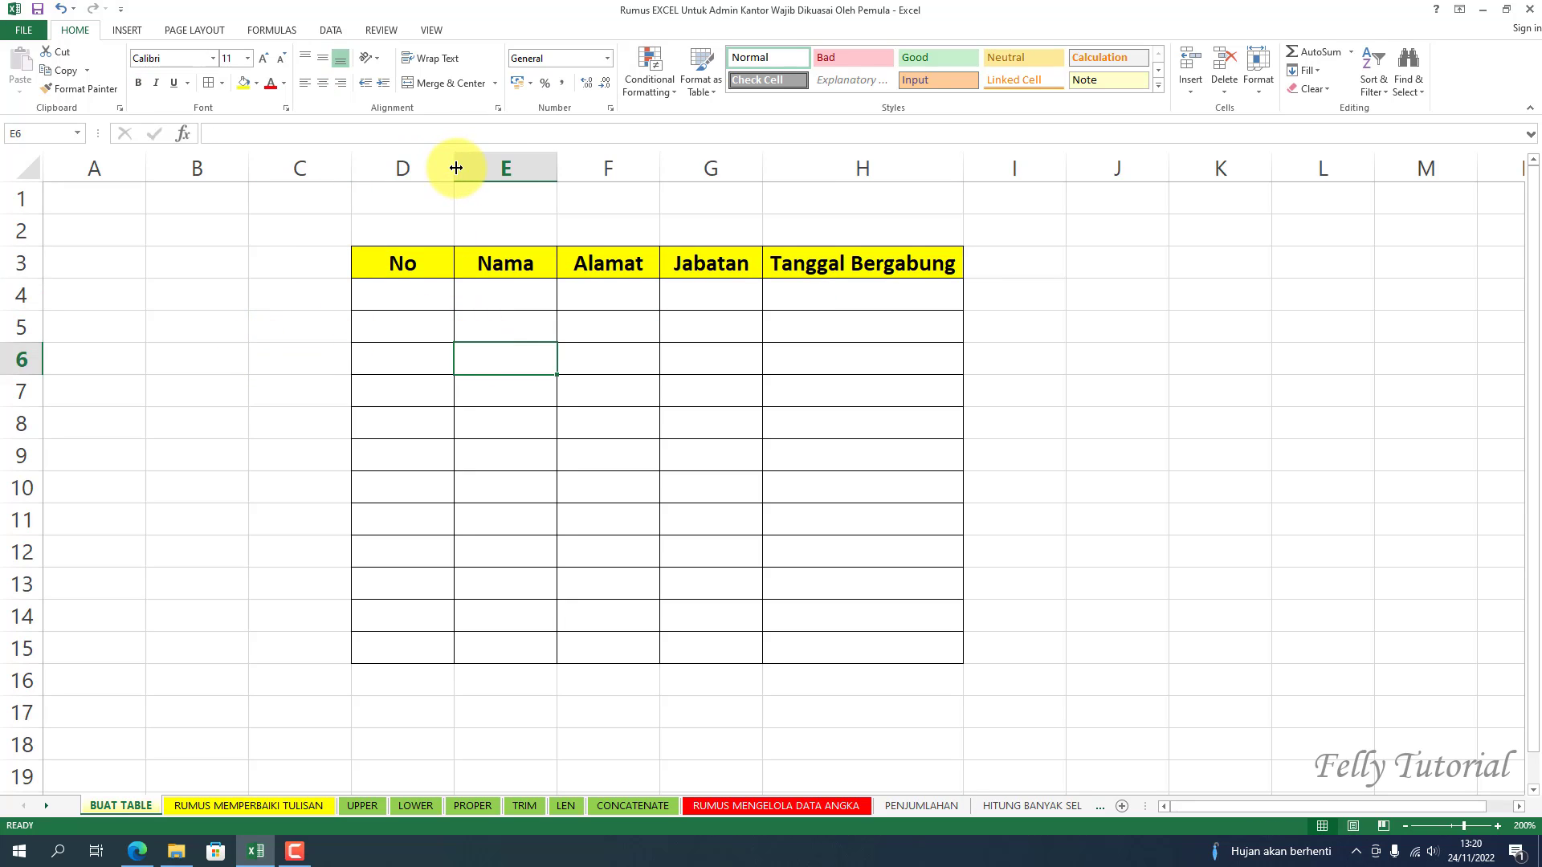
left_click_drag(452, 166, 417, 165)
left_click_drag(521, 165, 608, 220)
left_click_drag(708, 166, 796, 217)
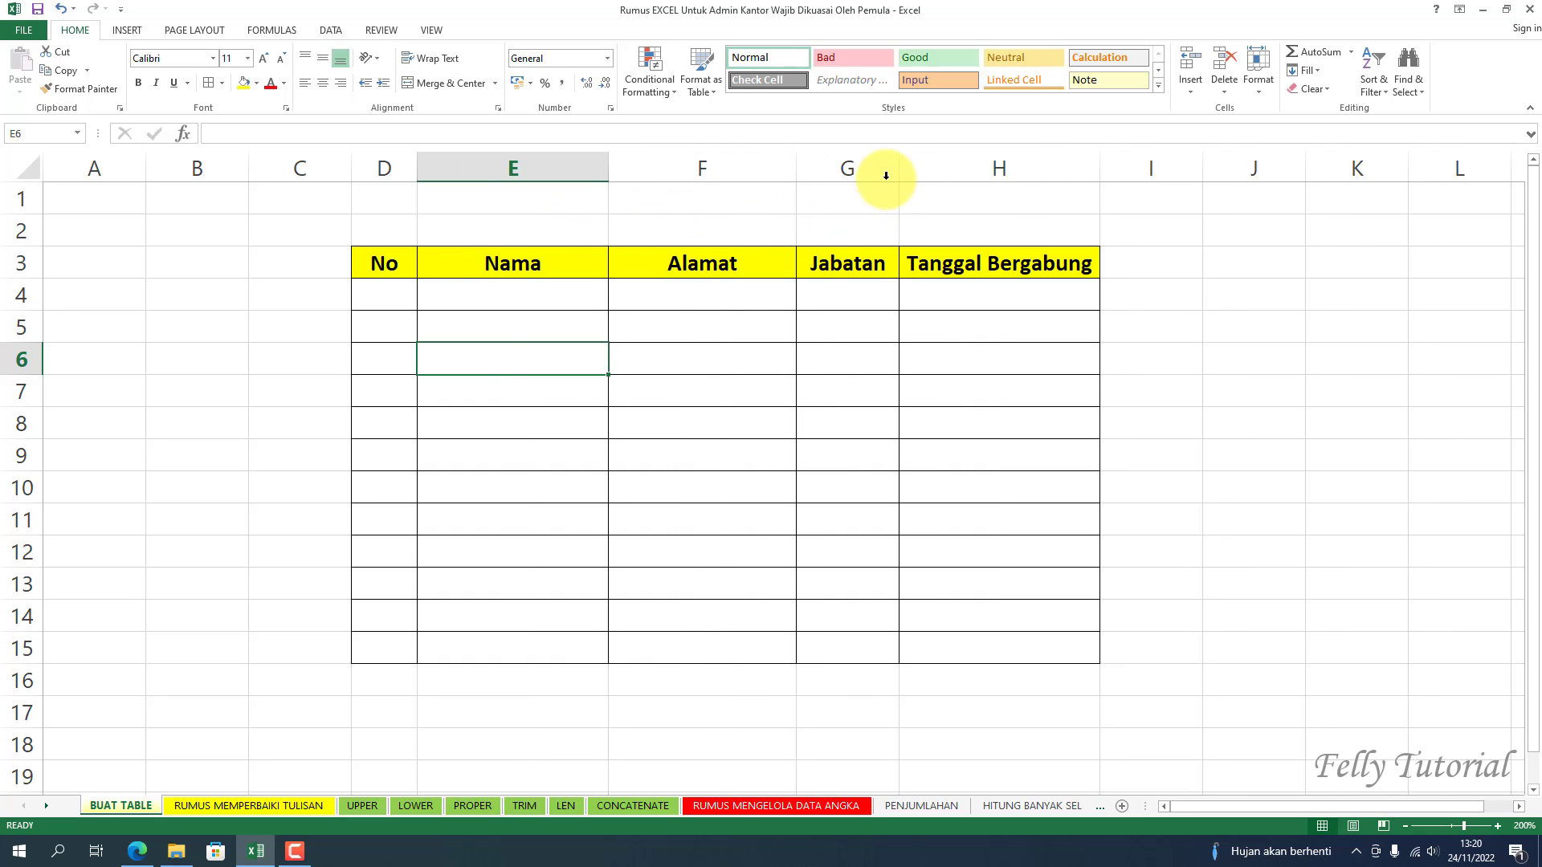
left_click_drag(898, 173, 957, 181)
left_click_drag(1155, 163, 1215, 202)
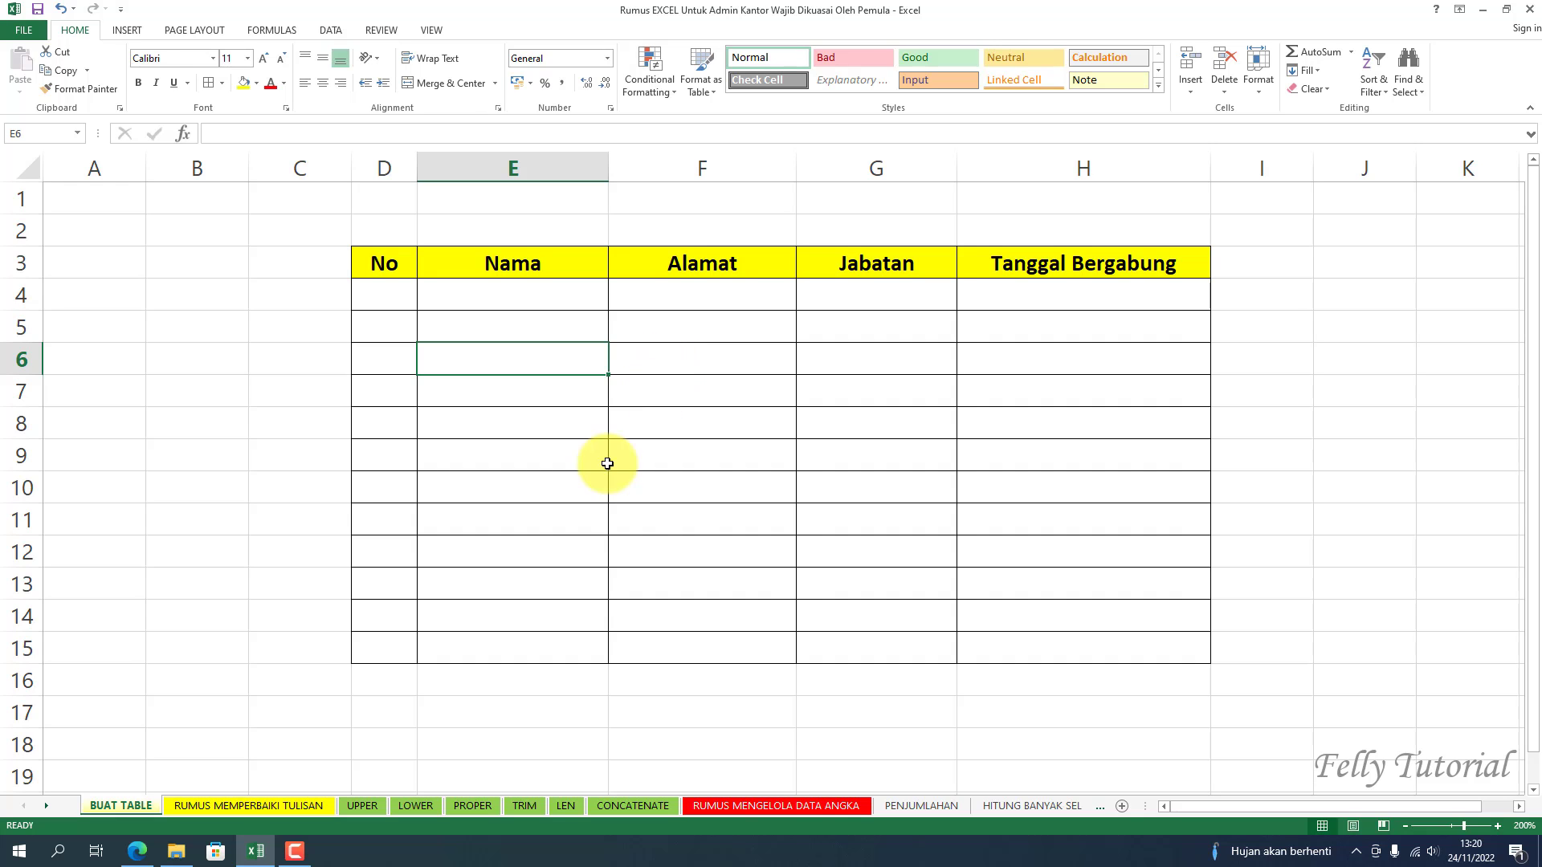
- Review the list of text-fixing formula names, UPPER to CONCATENATE, on the RUMUS MEMPERBAIKI TULISAN sheet
left_click(237, 806)
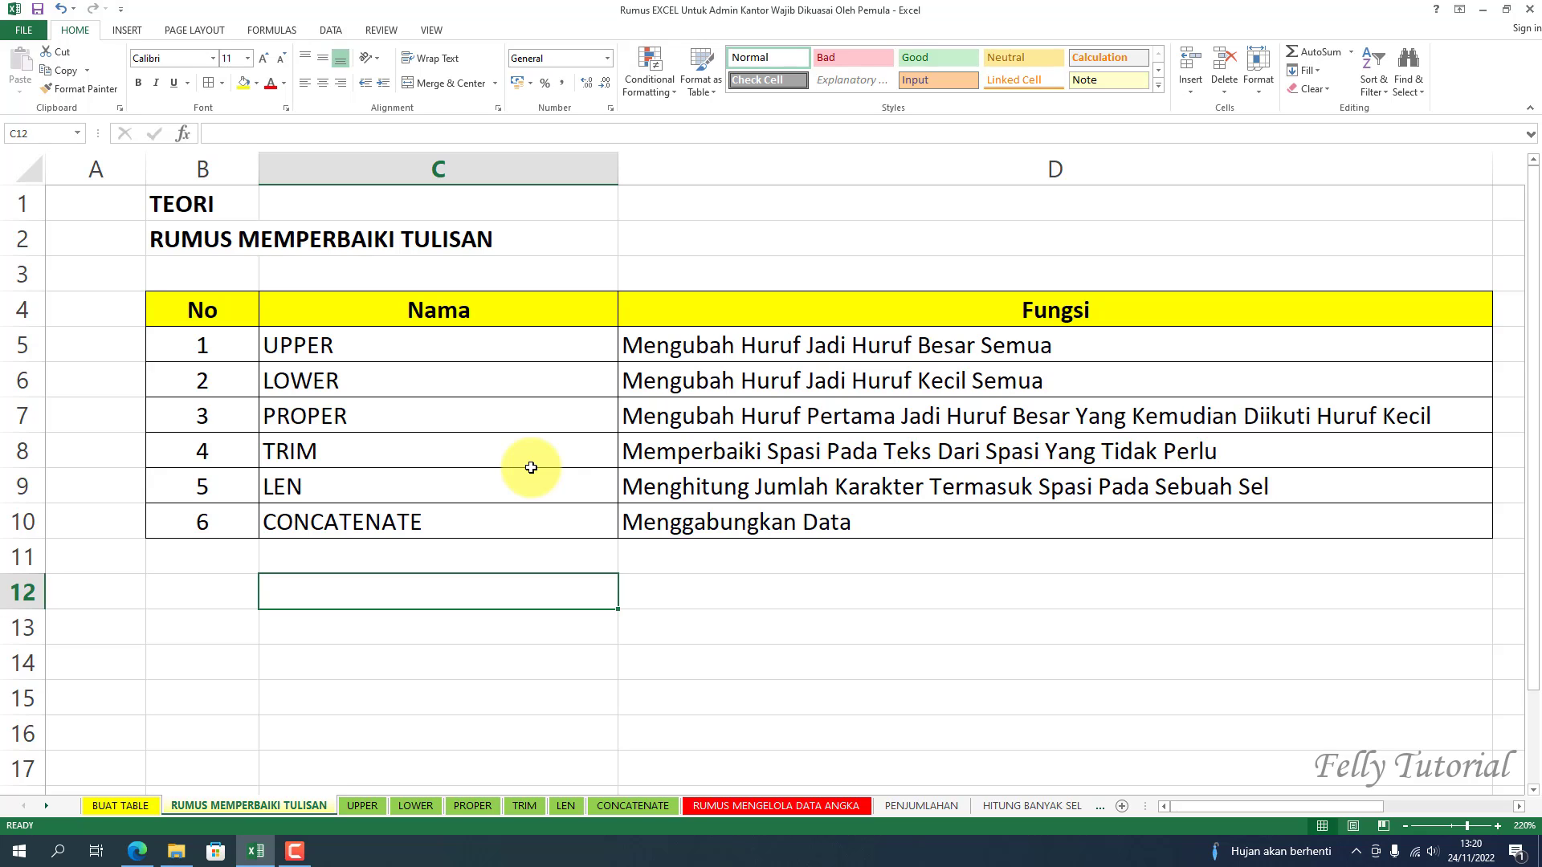
left_click(202, 246)
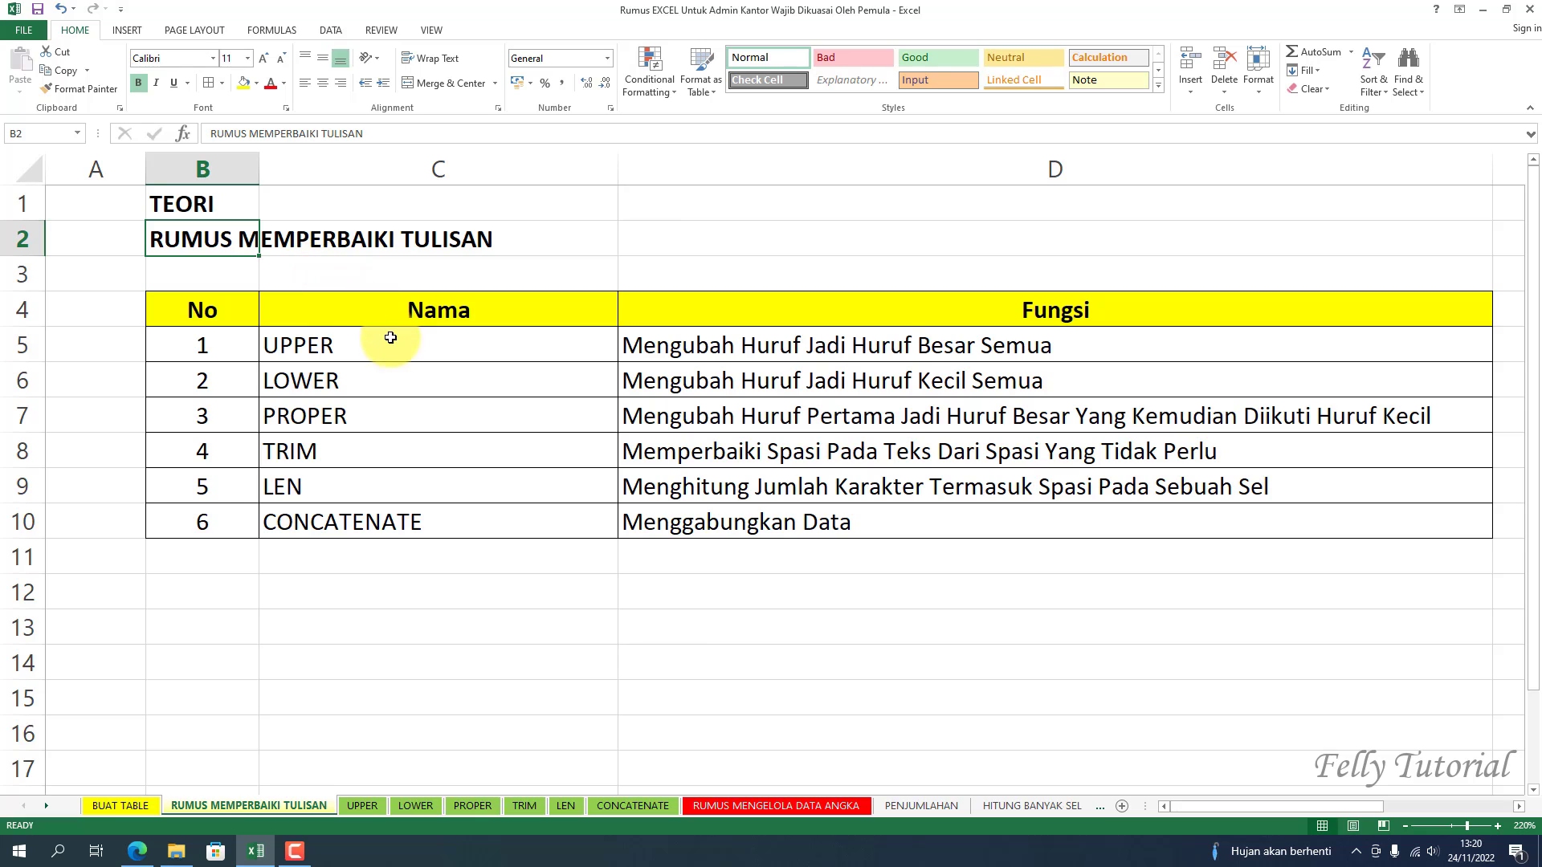
left_click_drag(376, 343, 359, 562)
left_click(378, 623)
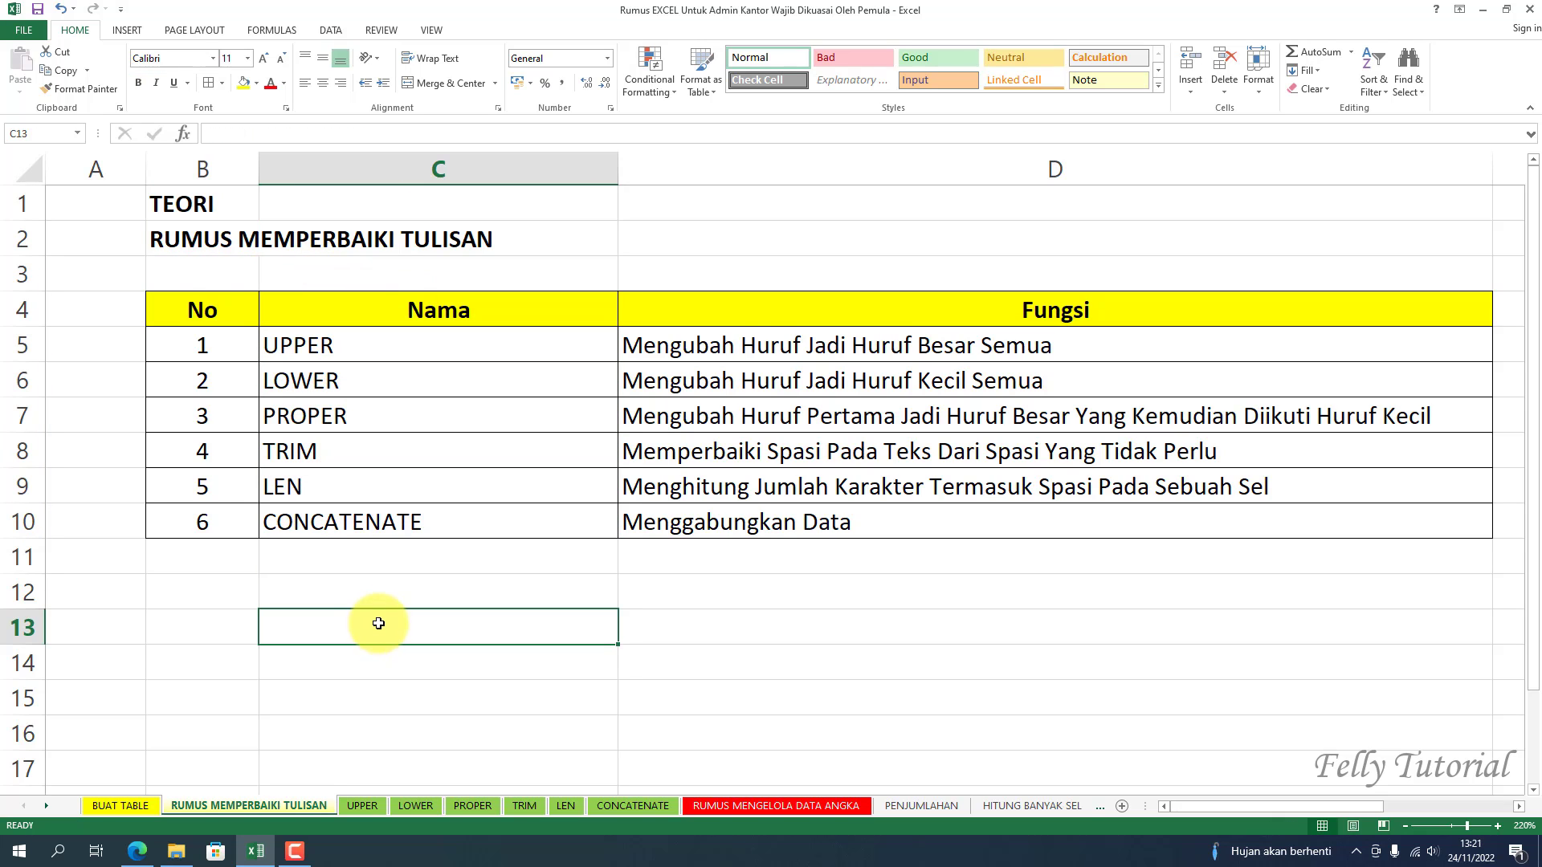
left_click(335, 352)
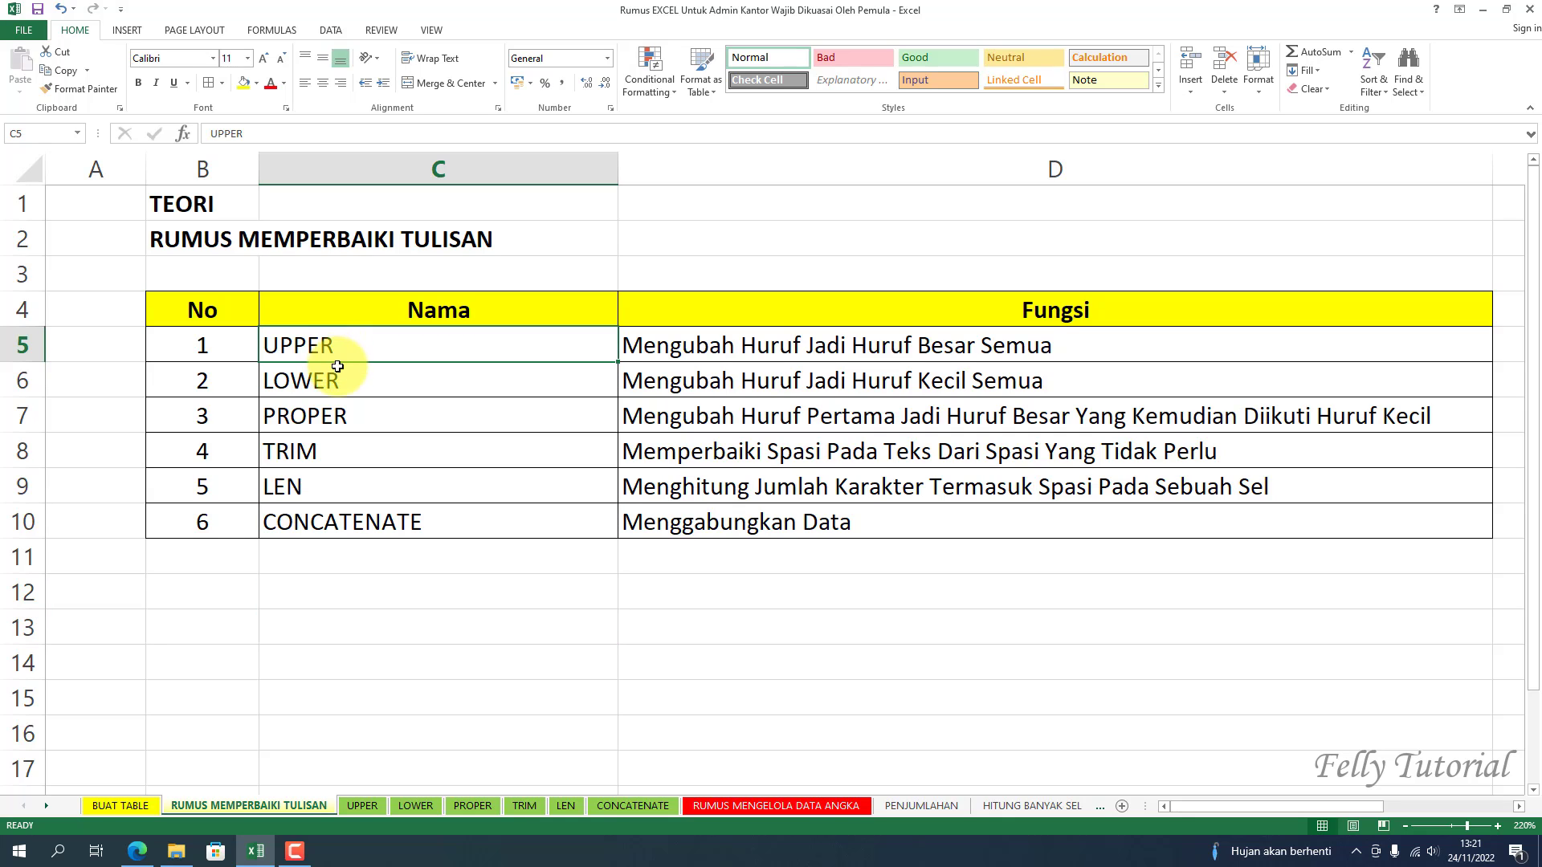
left_click(343, 387)
left_click(345, 413)
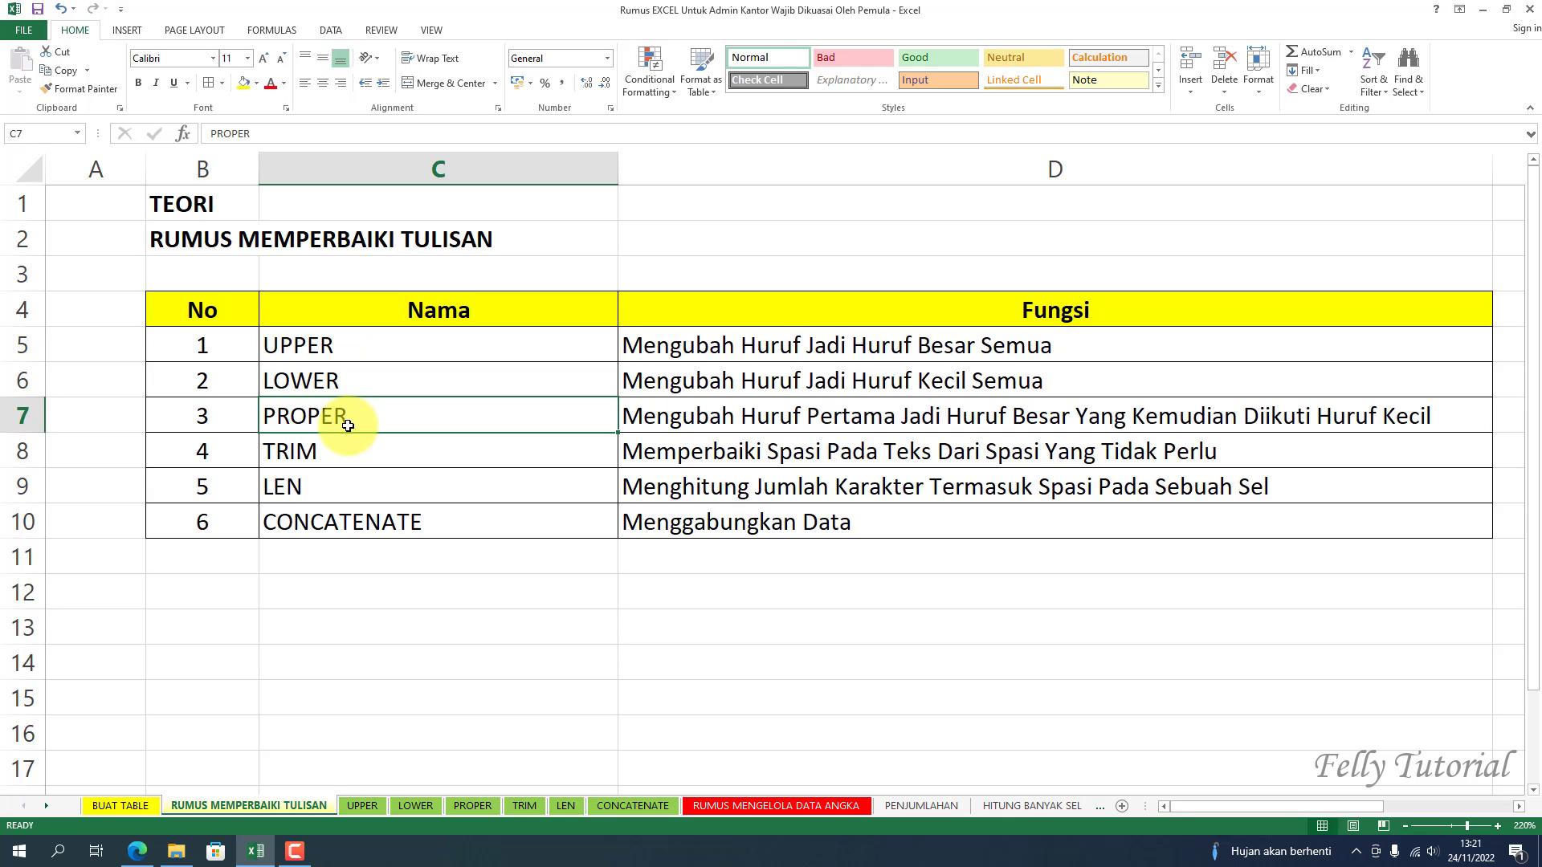
left_click(336, 451)
left_click(343, 487)
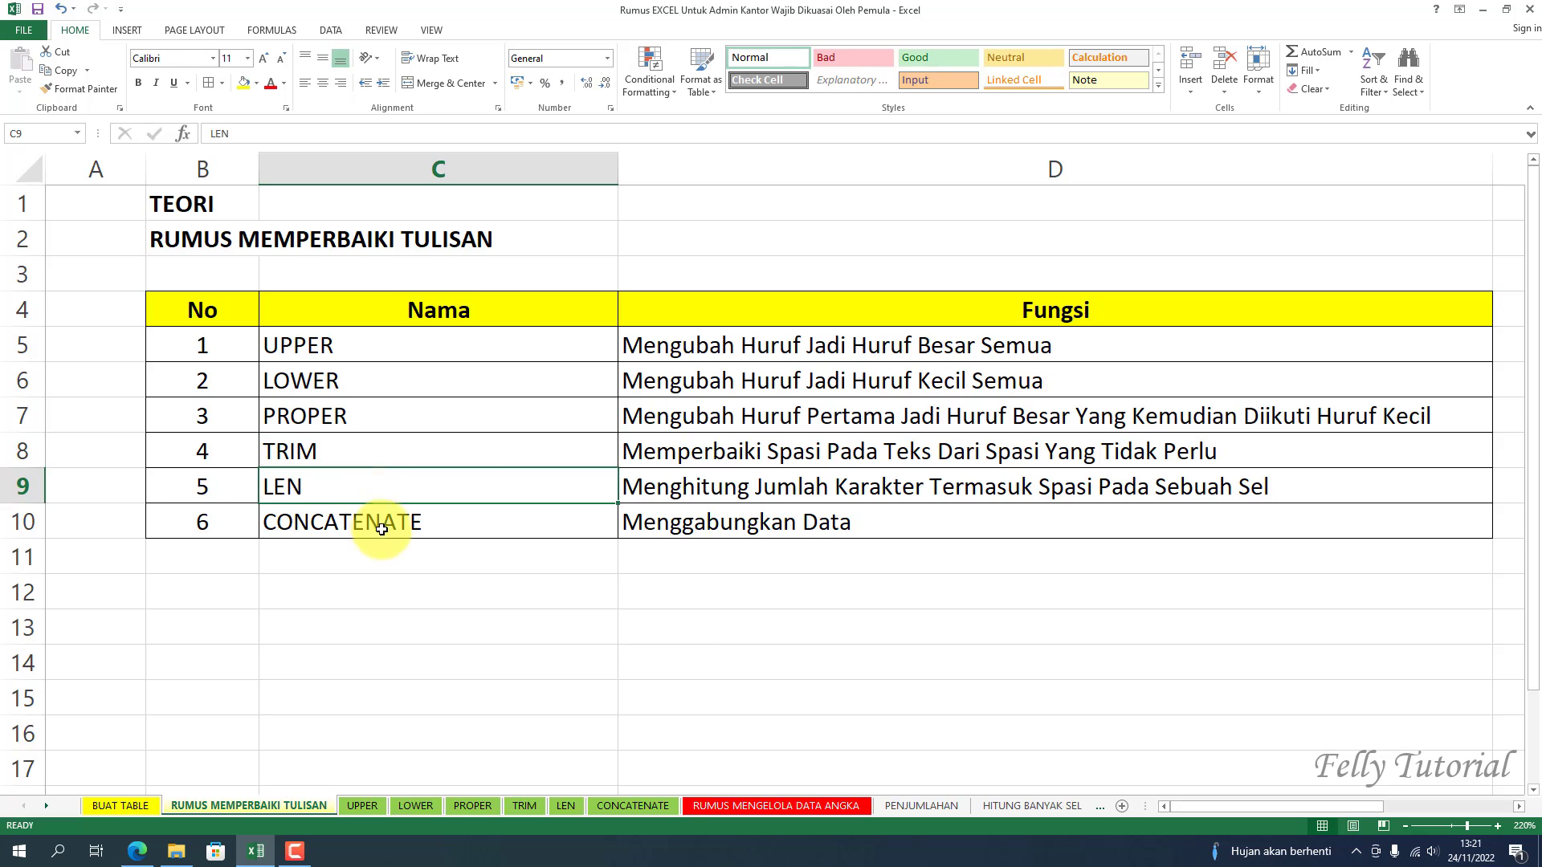
left_click(377, 522)
- Read the Fungsi description of each formula in rows 5 to 10 of the theory table
left_click(364, 343)
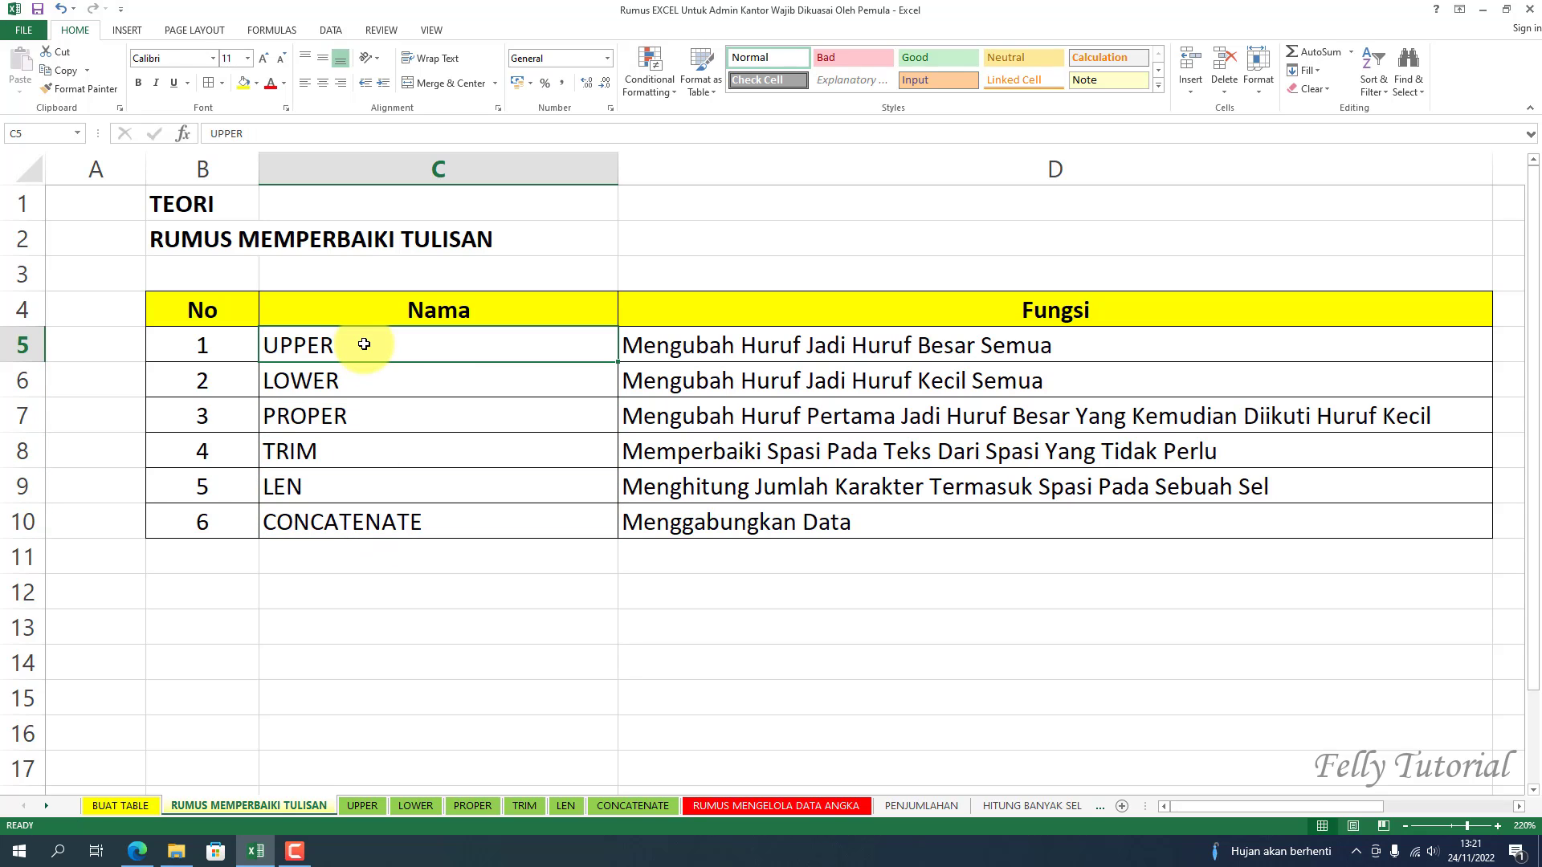
left_click(778, 345)
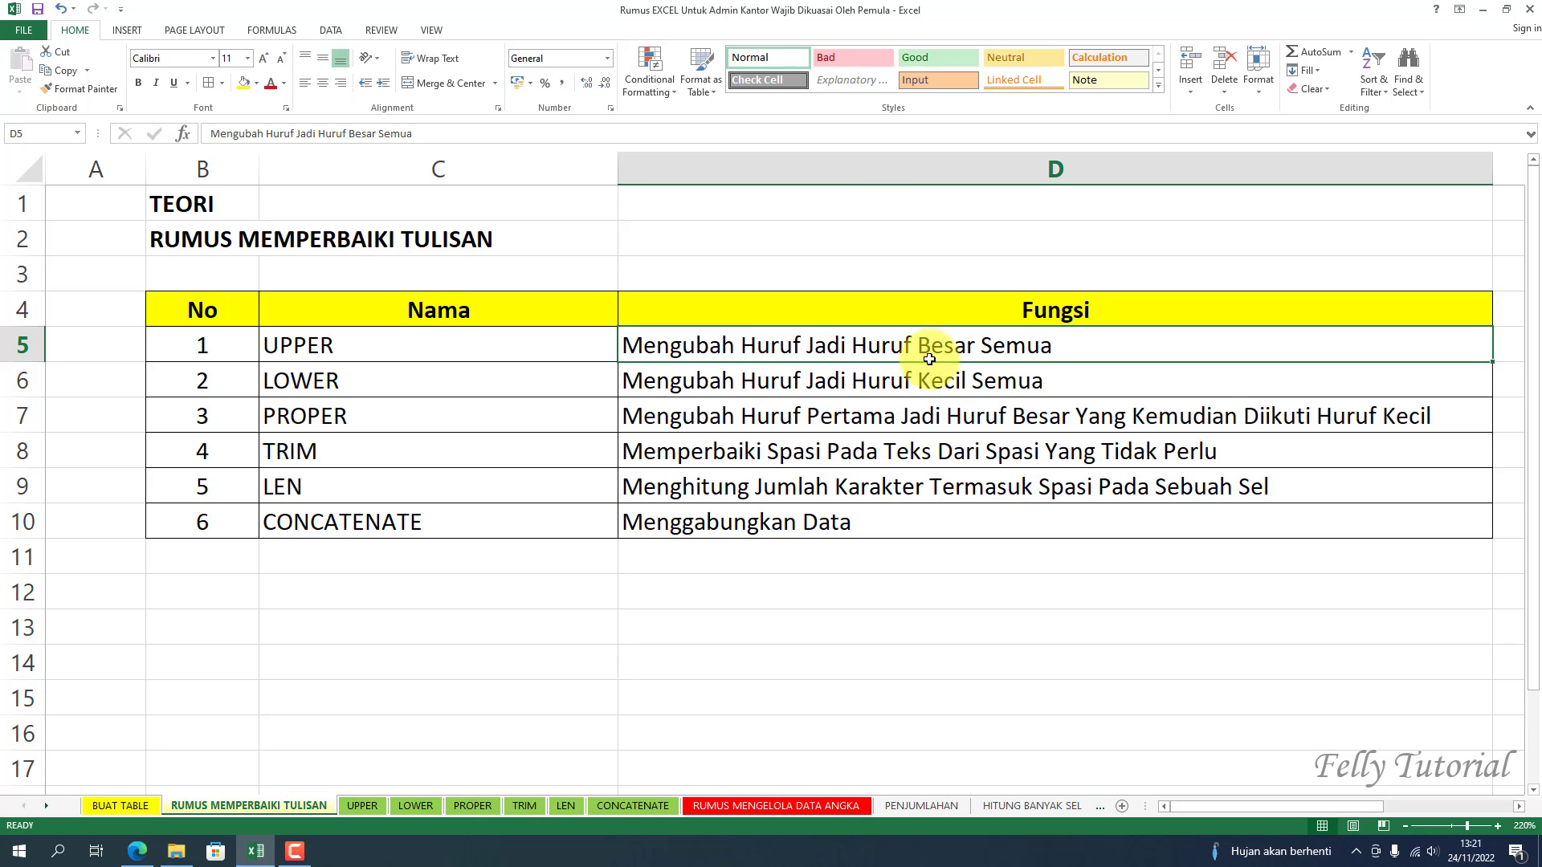
left_click(450, 382)
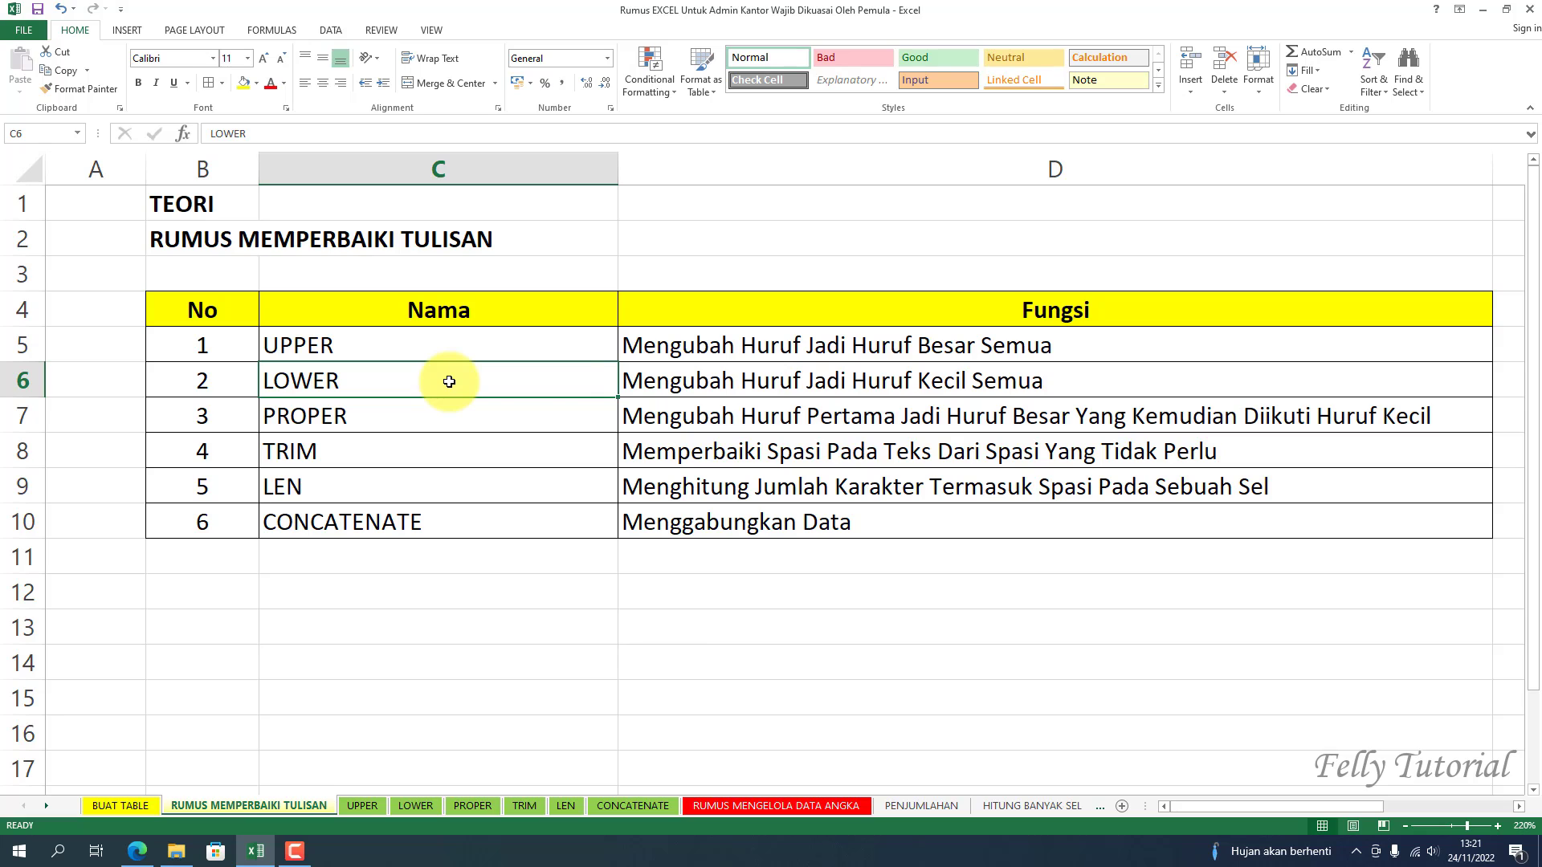
left_click(738, 391)
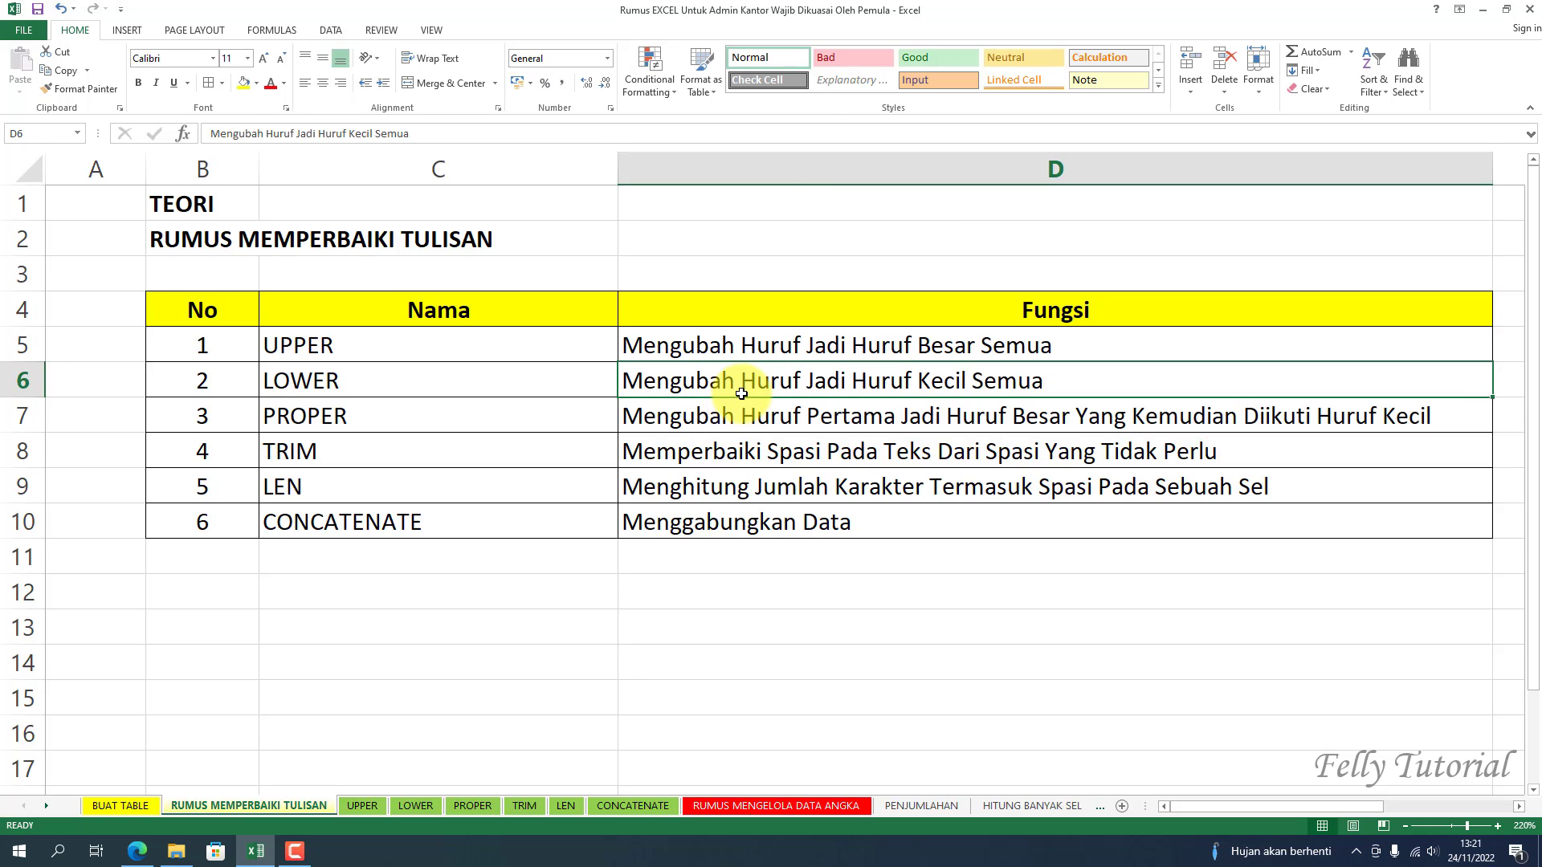
left_click(504, 423)
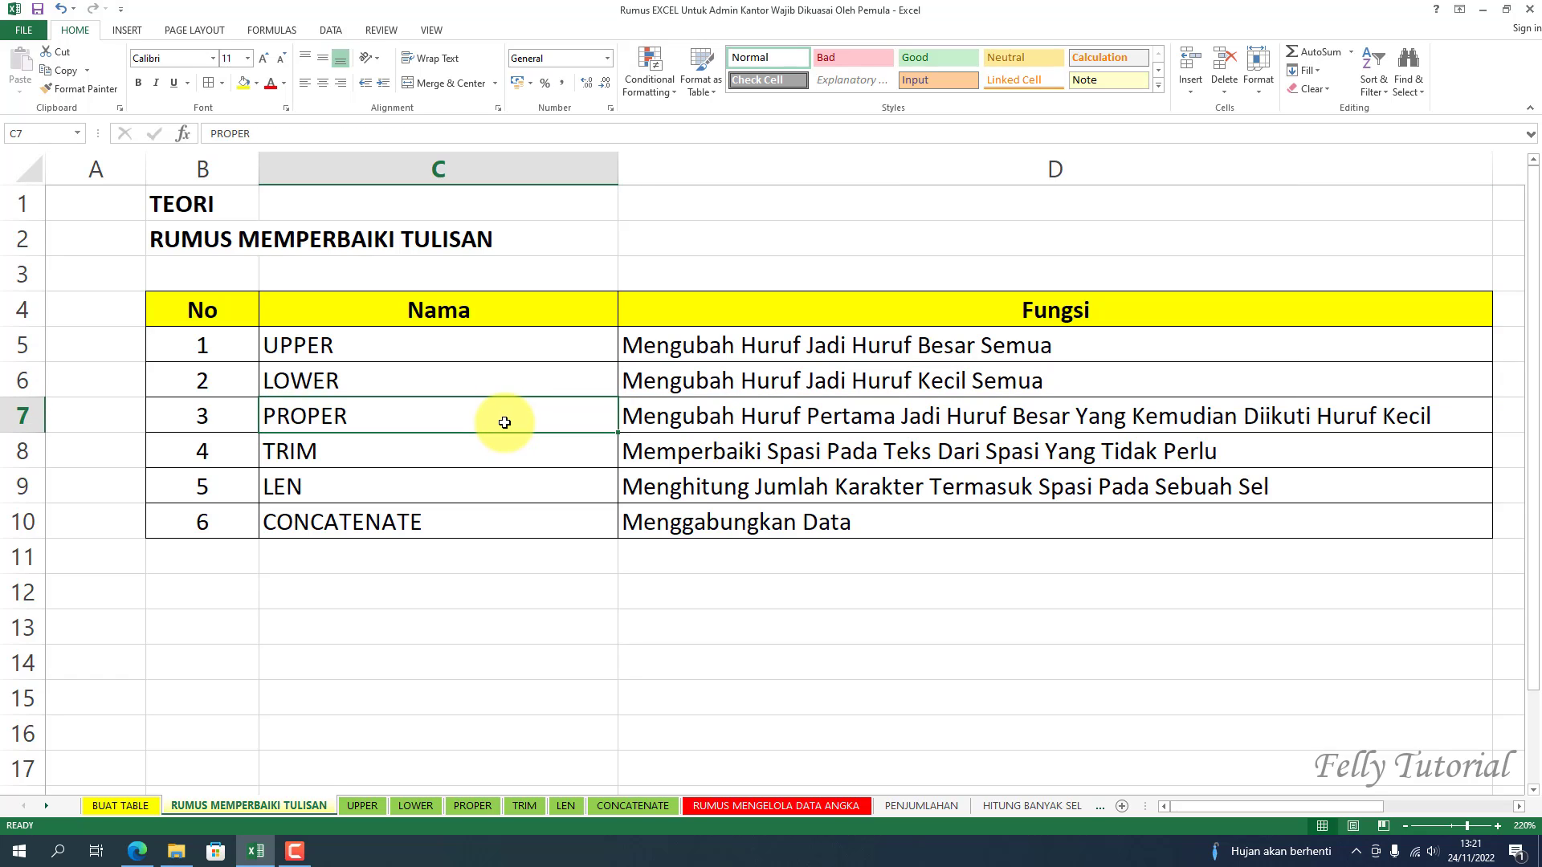
left_click(750, 423)
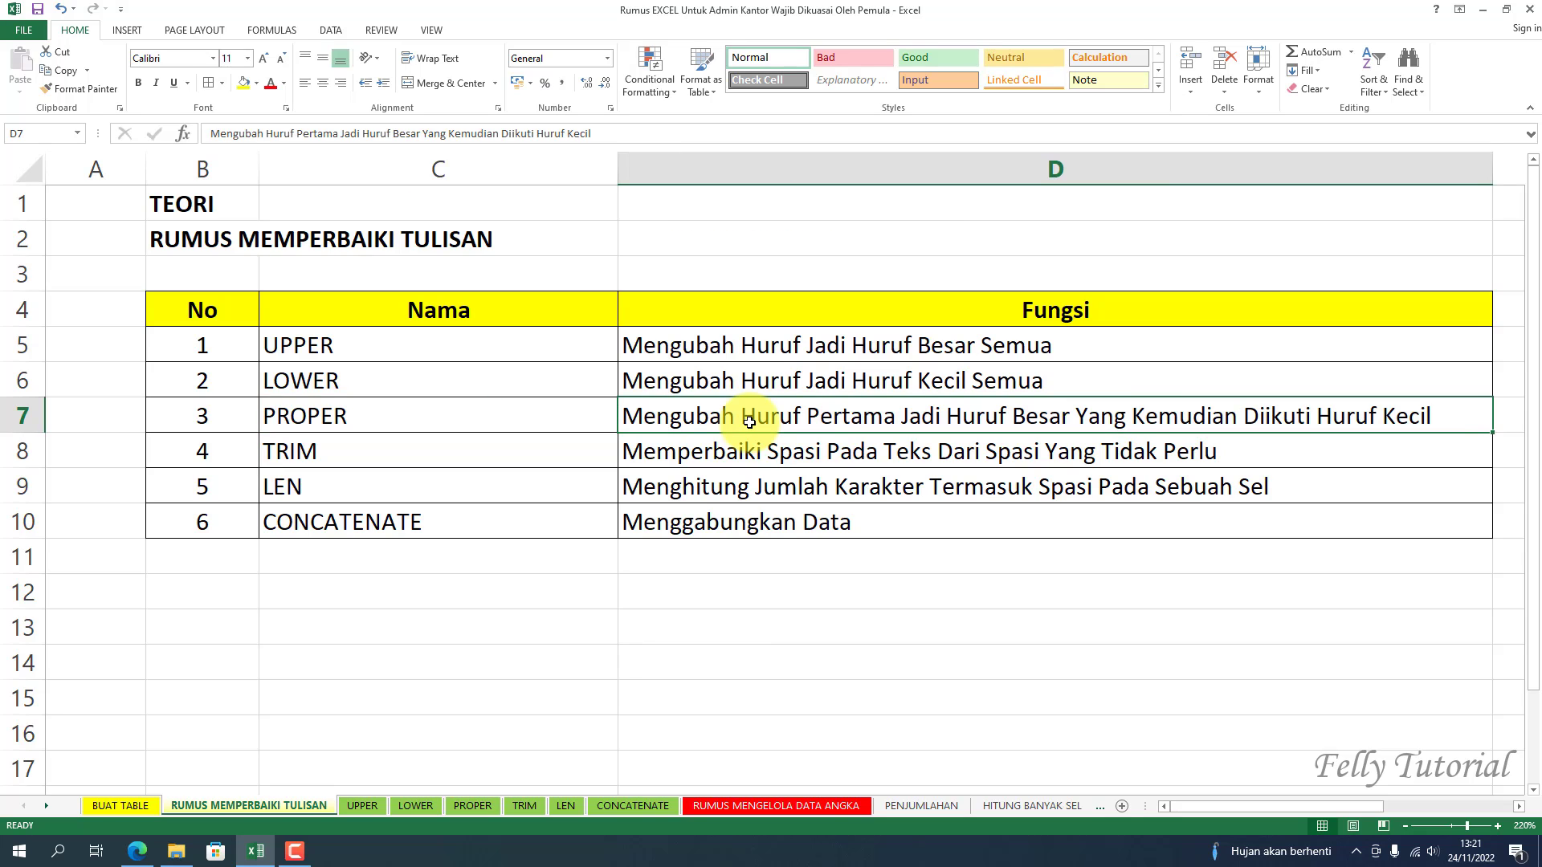
left_click(544, 447)
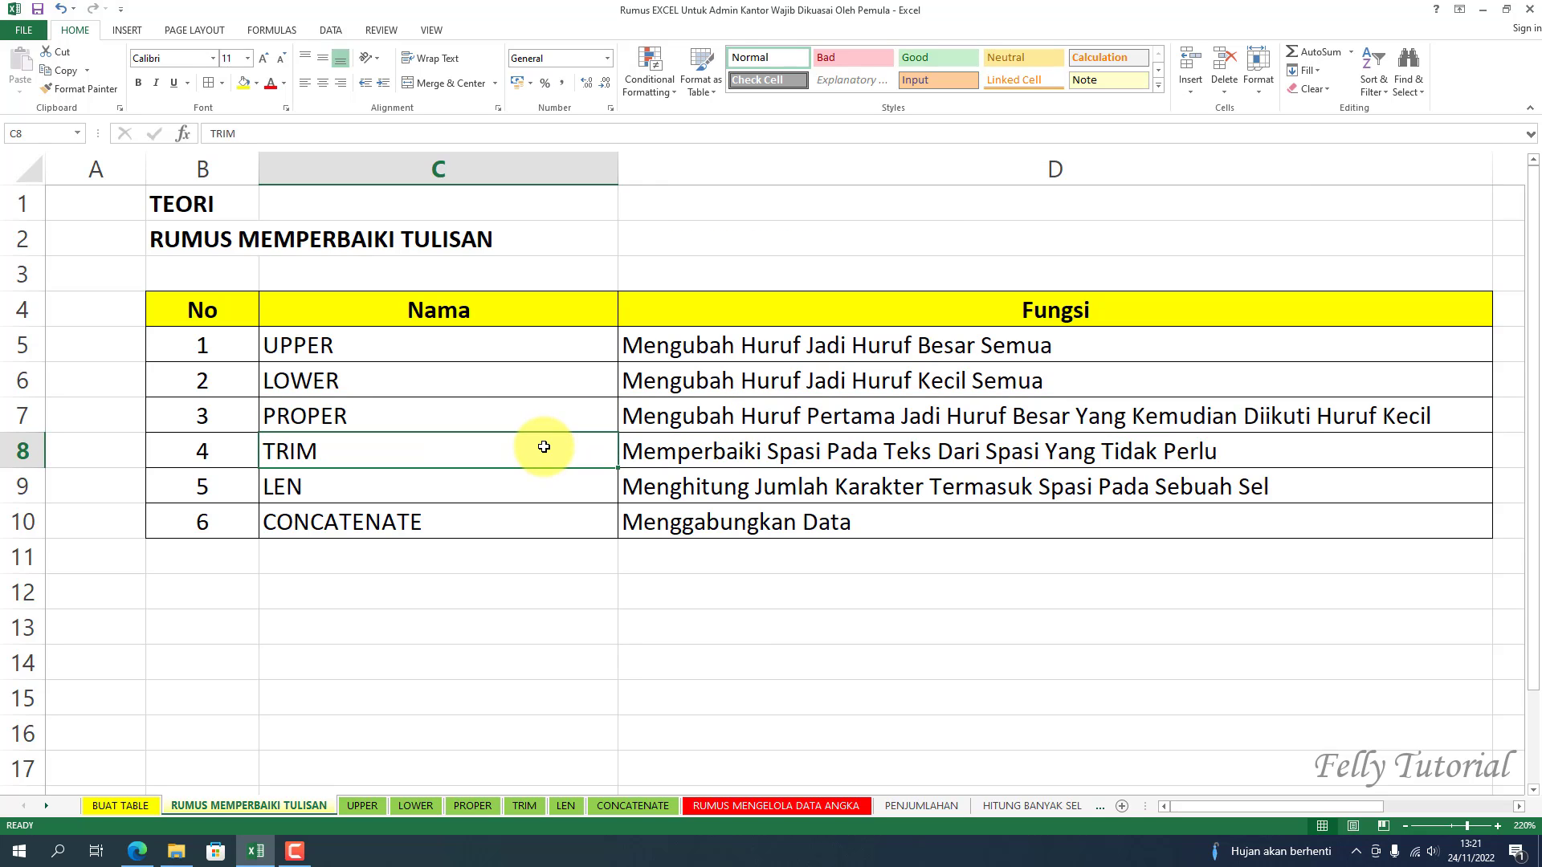
left_click(667, 448)
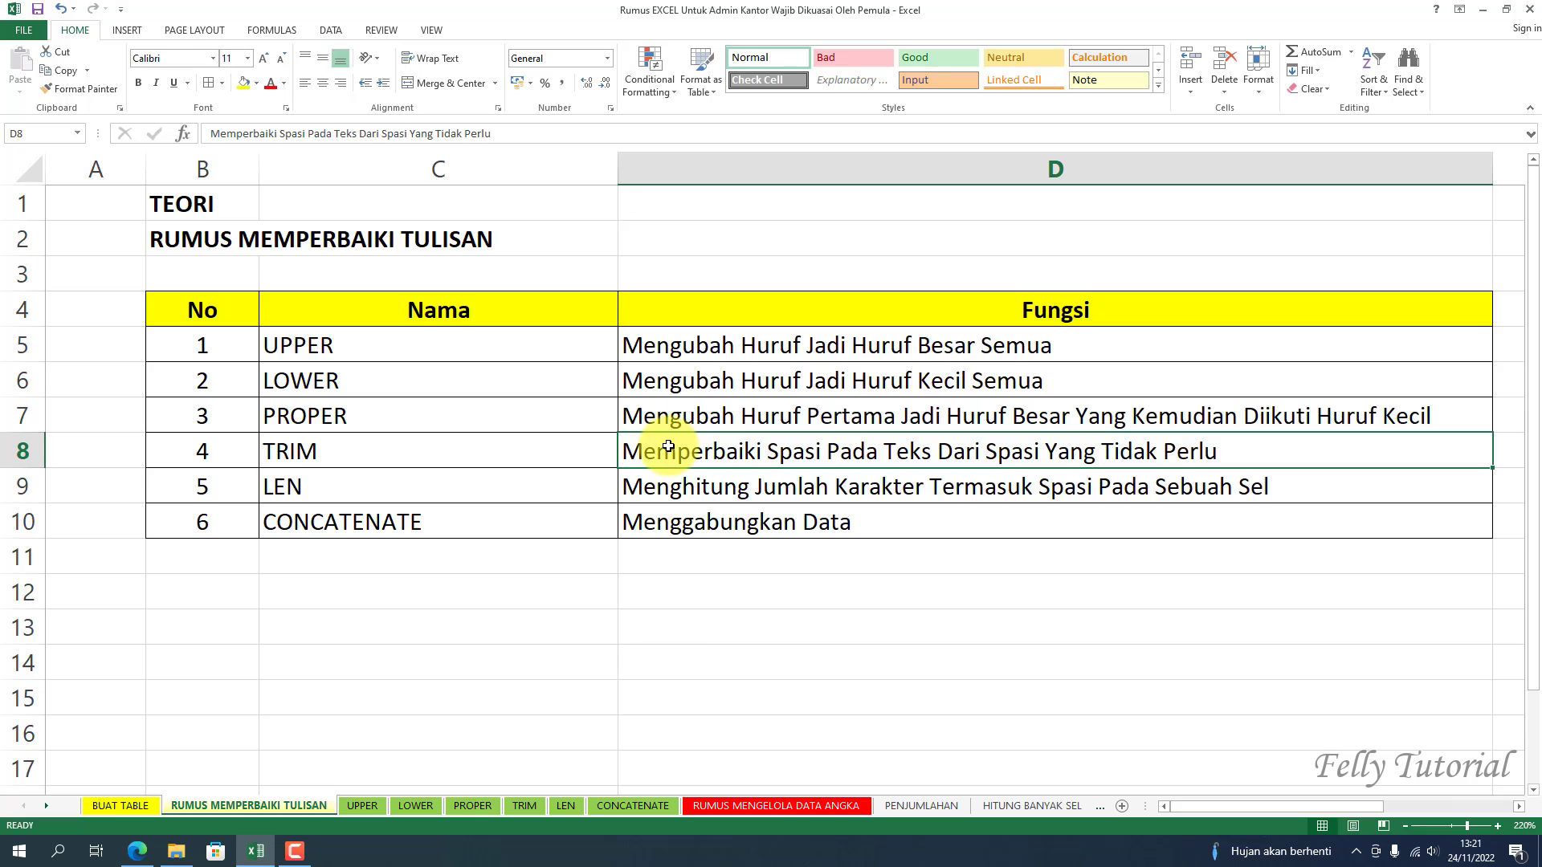
left_click(490, 480)
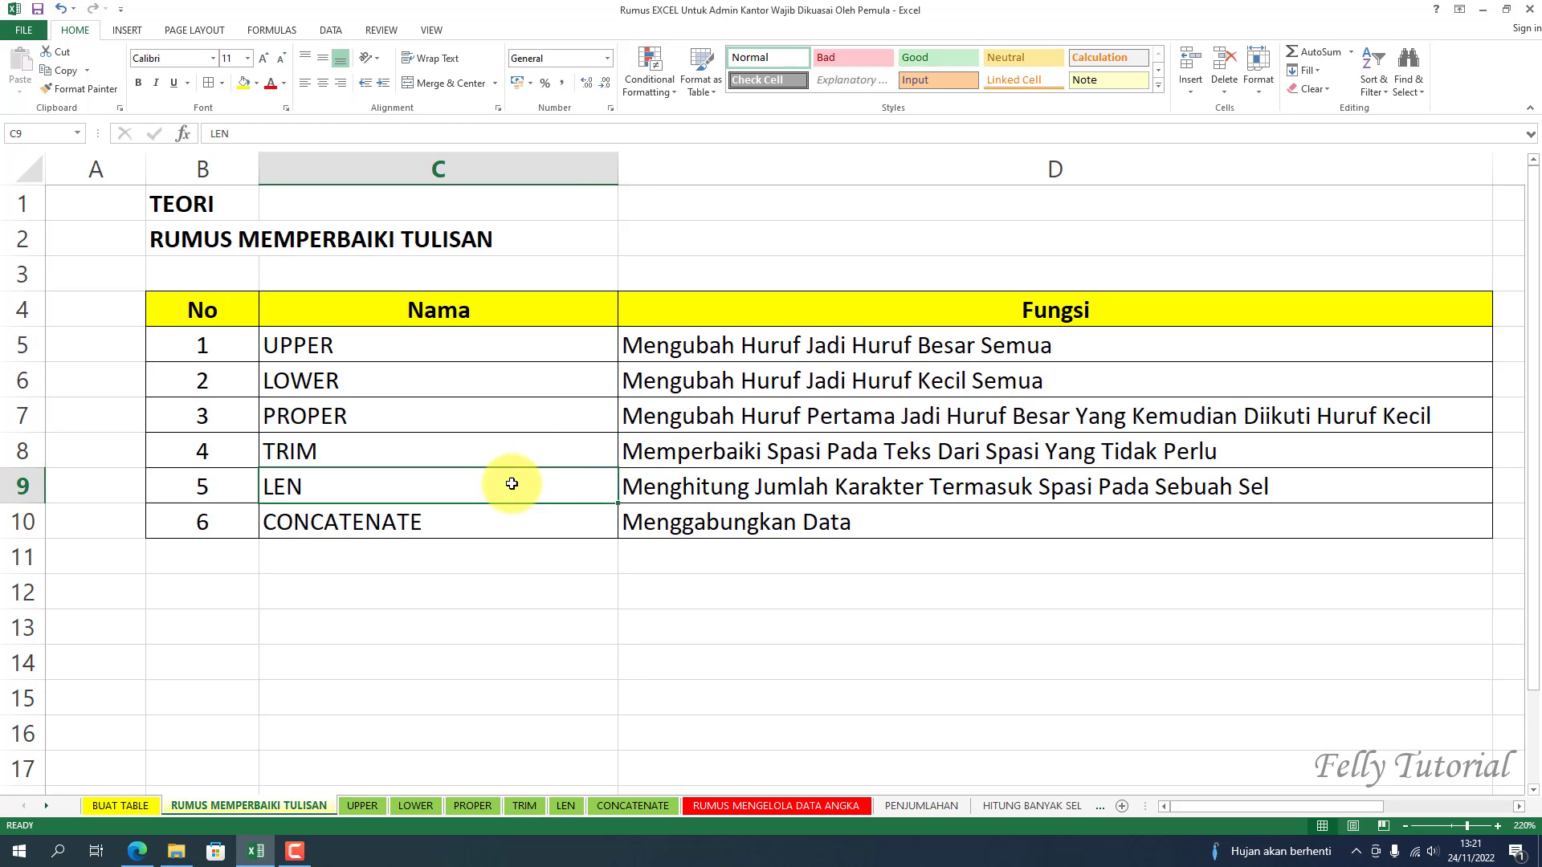
left_click(666, 489)
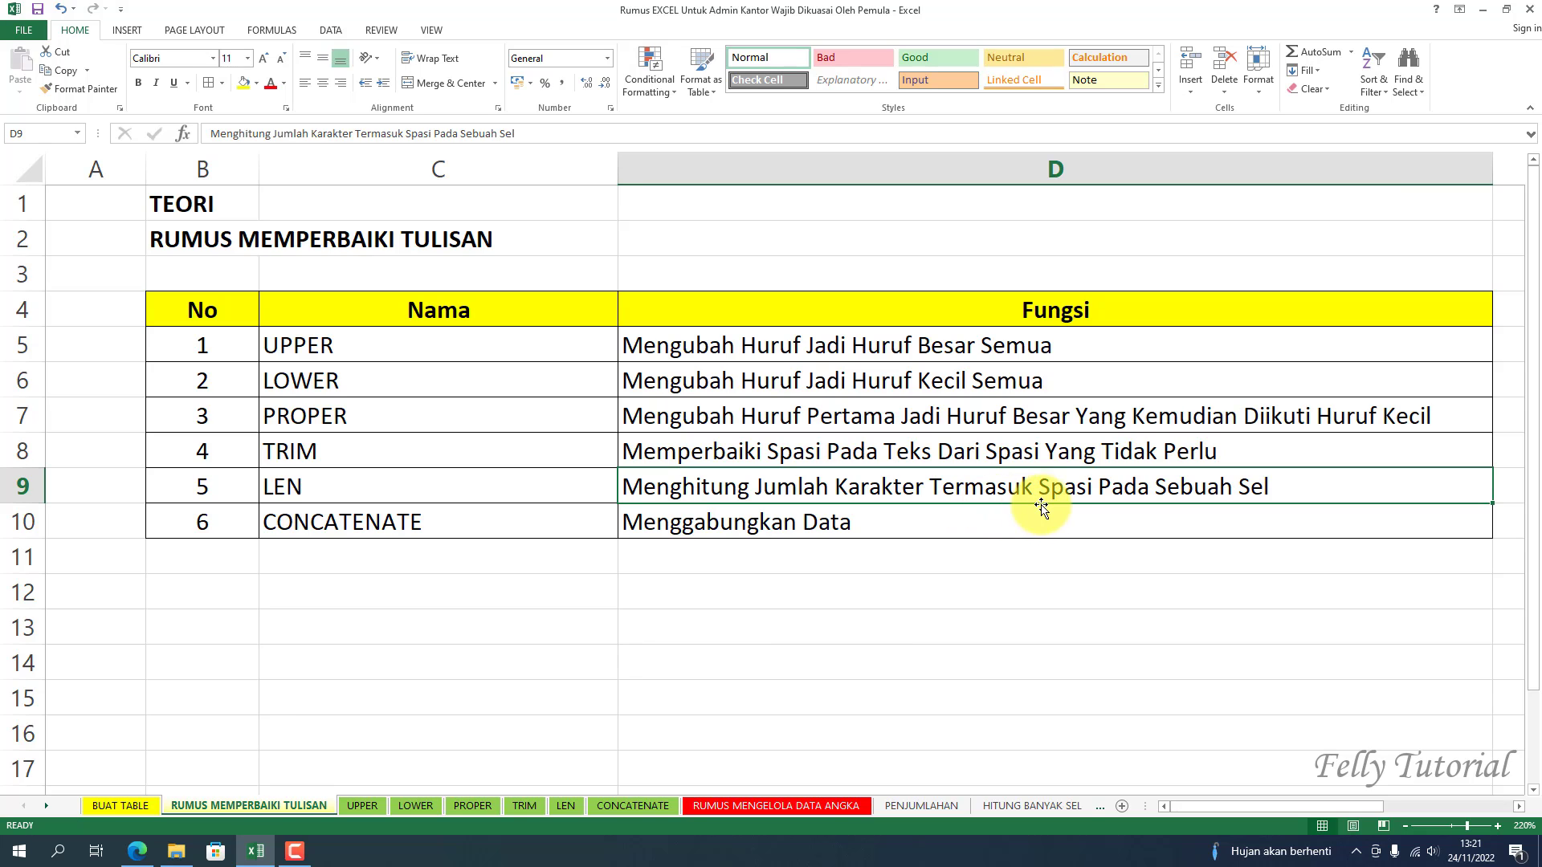
left_click(413, 519)
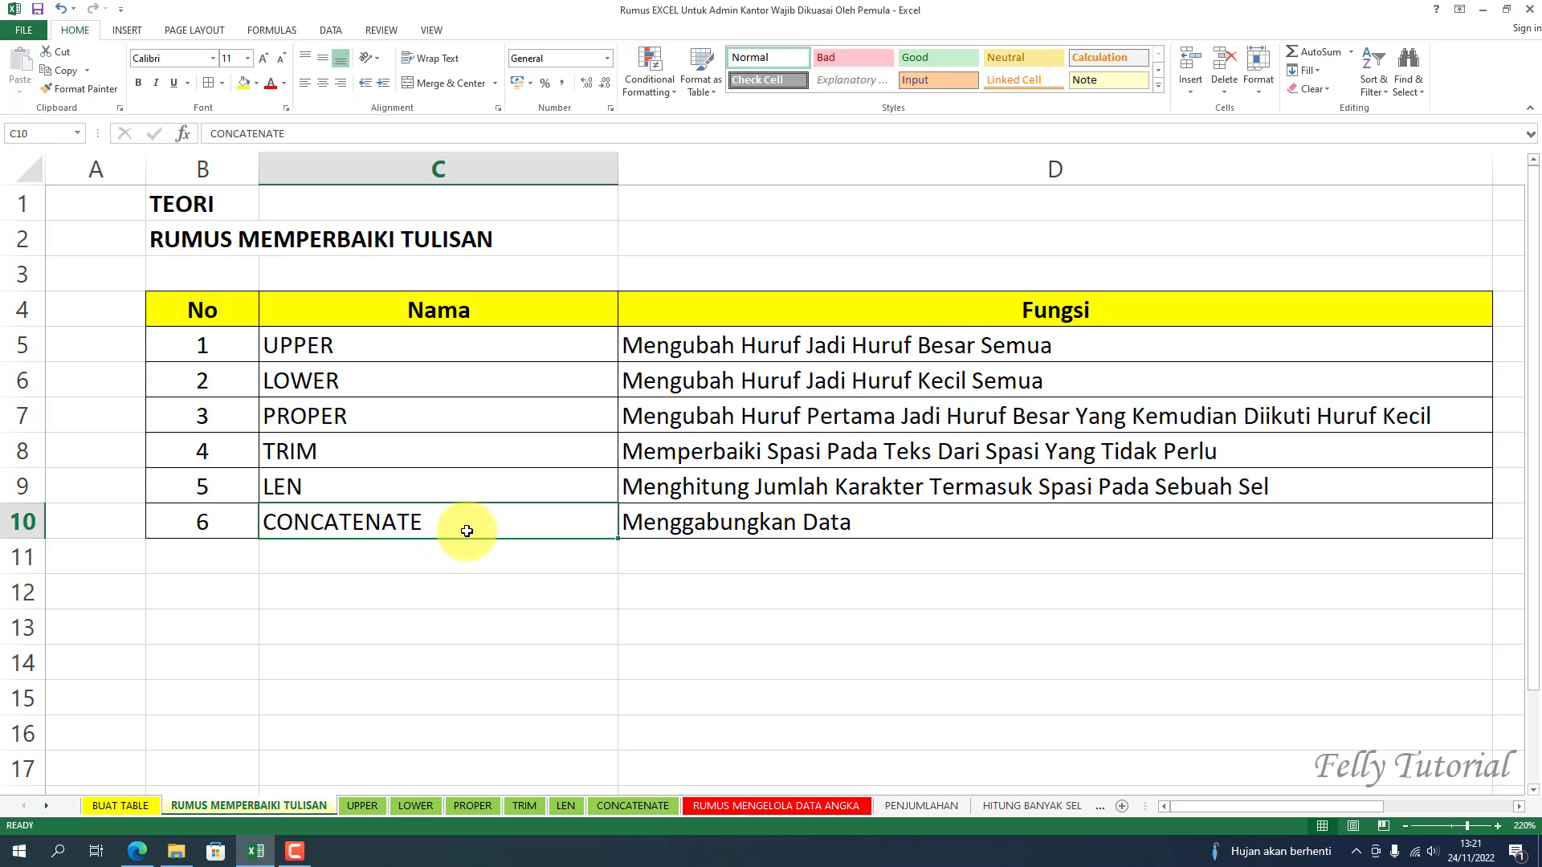
left_click(673, 526)
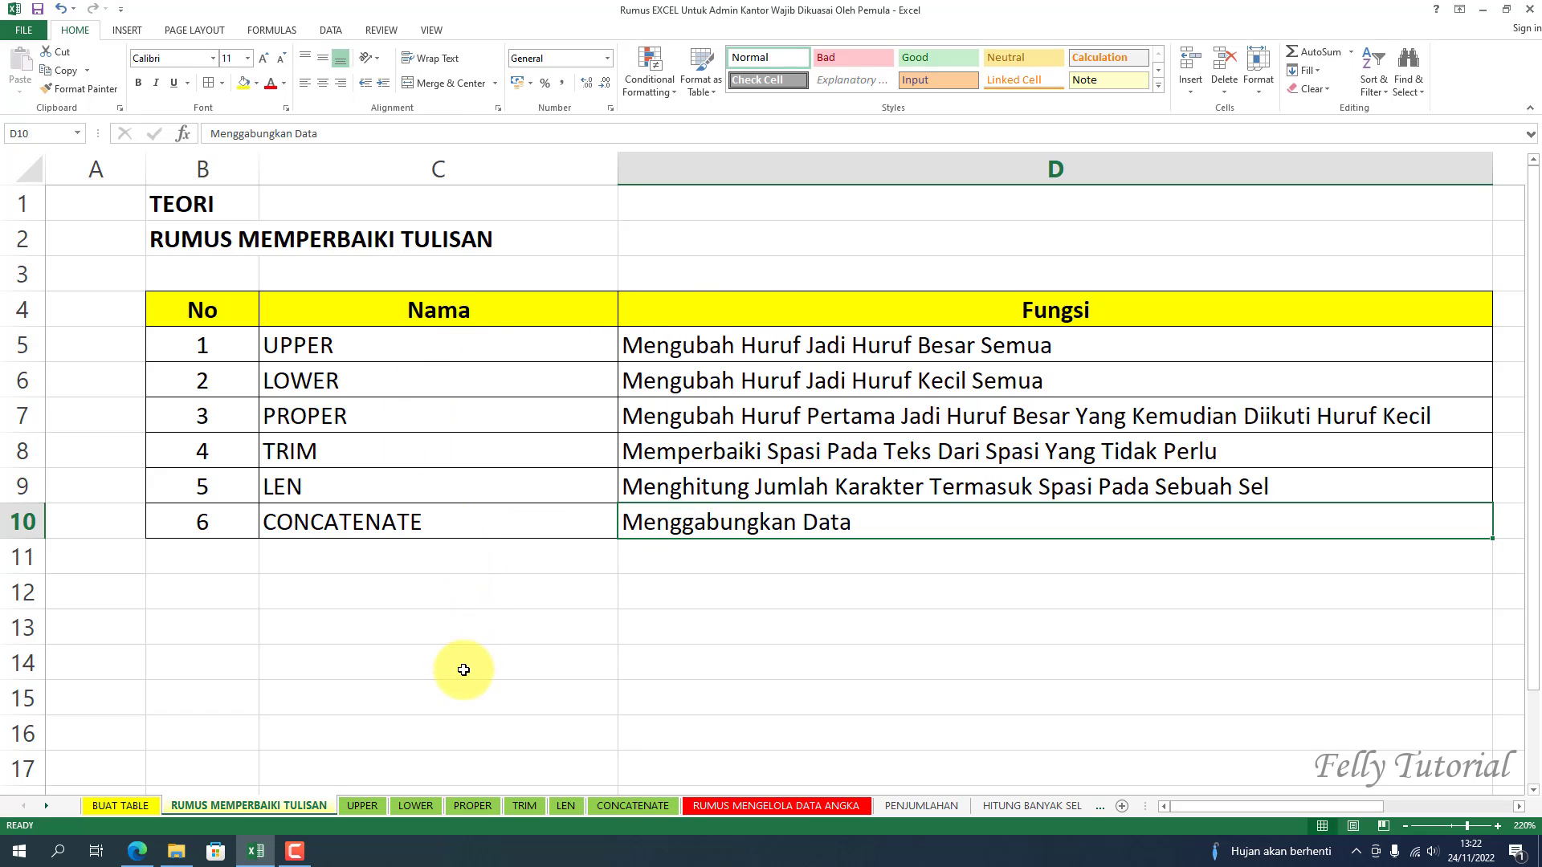
- On the UPPER sheet, enter =UPPER(B2) in the yellow merged cell B4 to convert the sentence to capitals
left_click(363, 806)
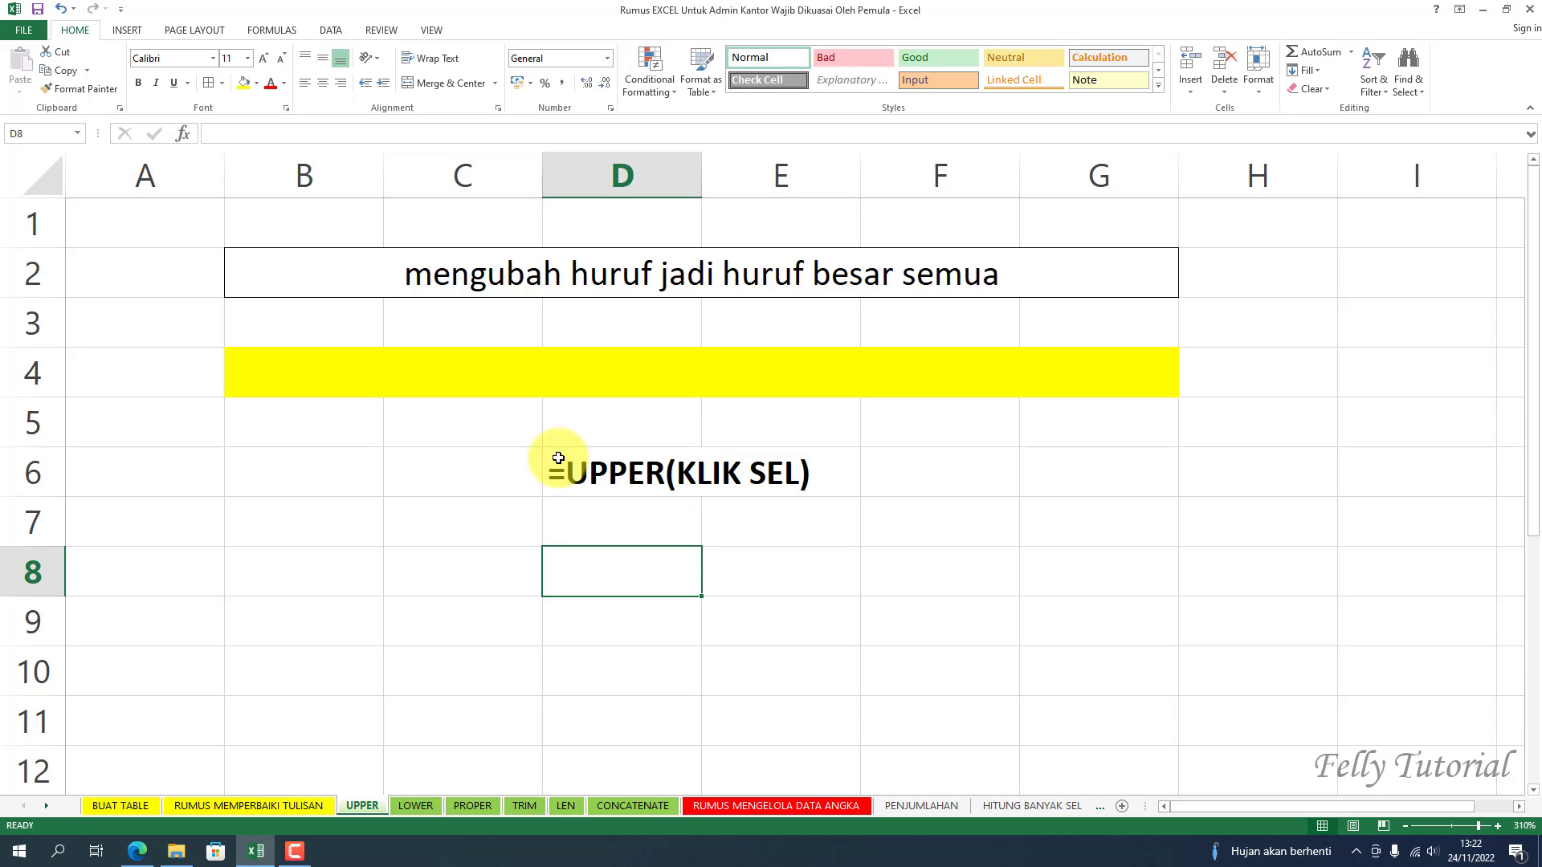
left_click(628, 372)
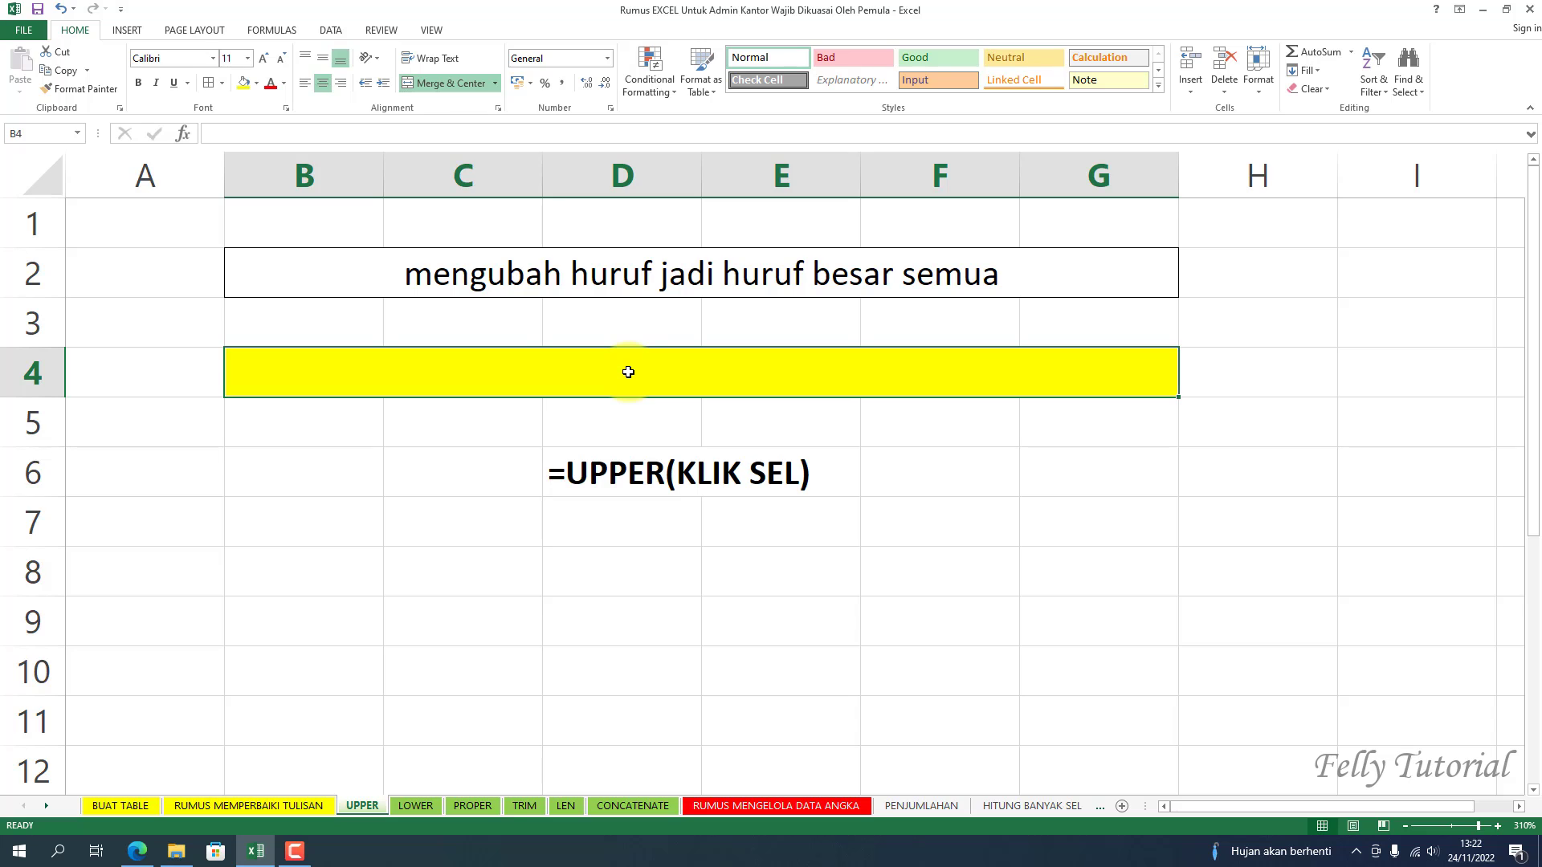
type("=")
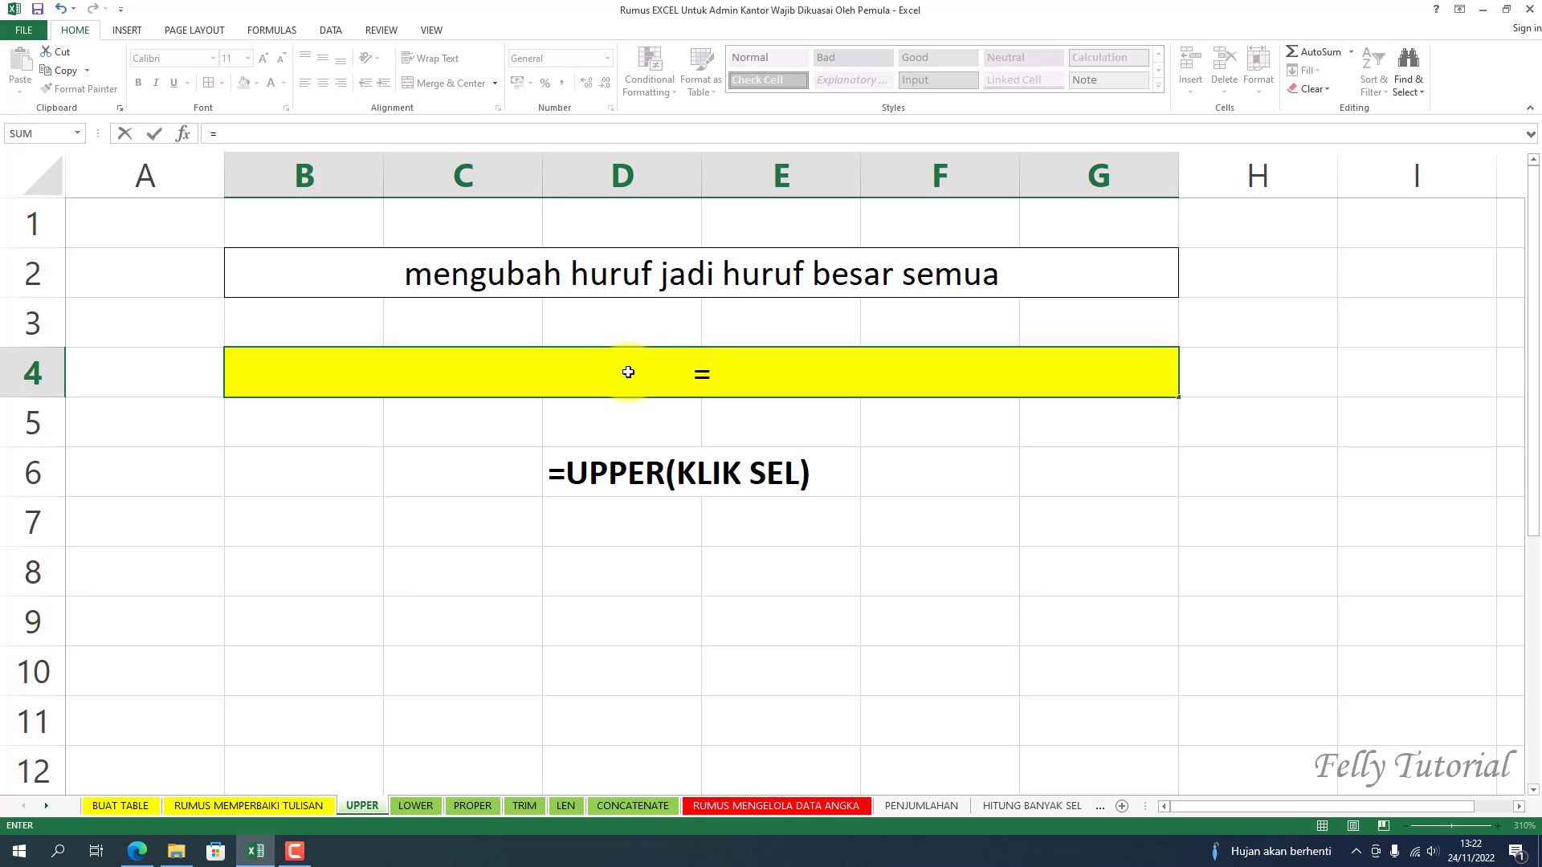
type("U")
key("BackSpace")
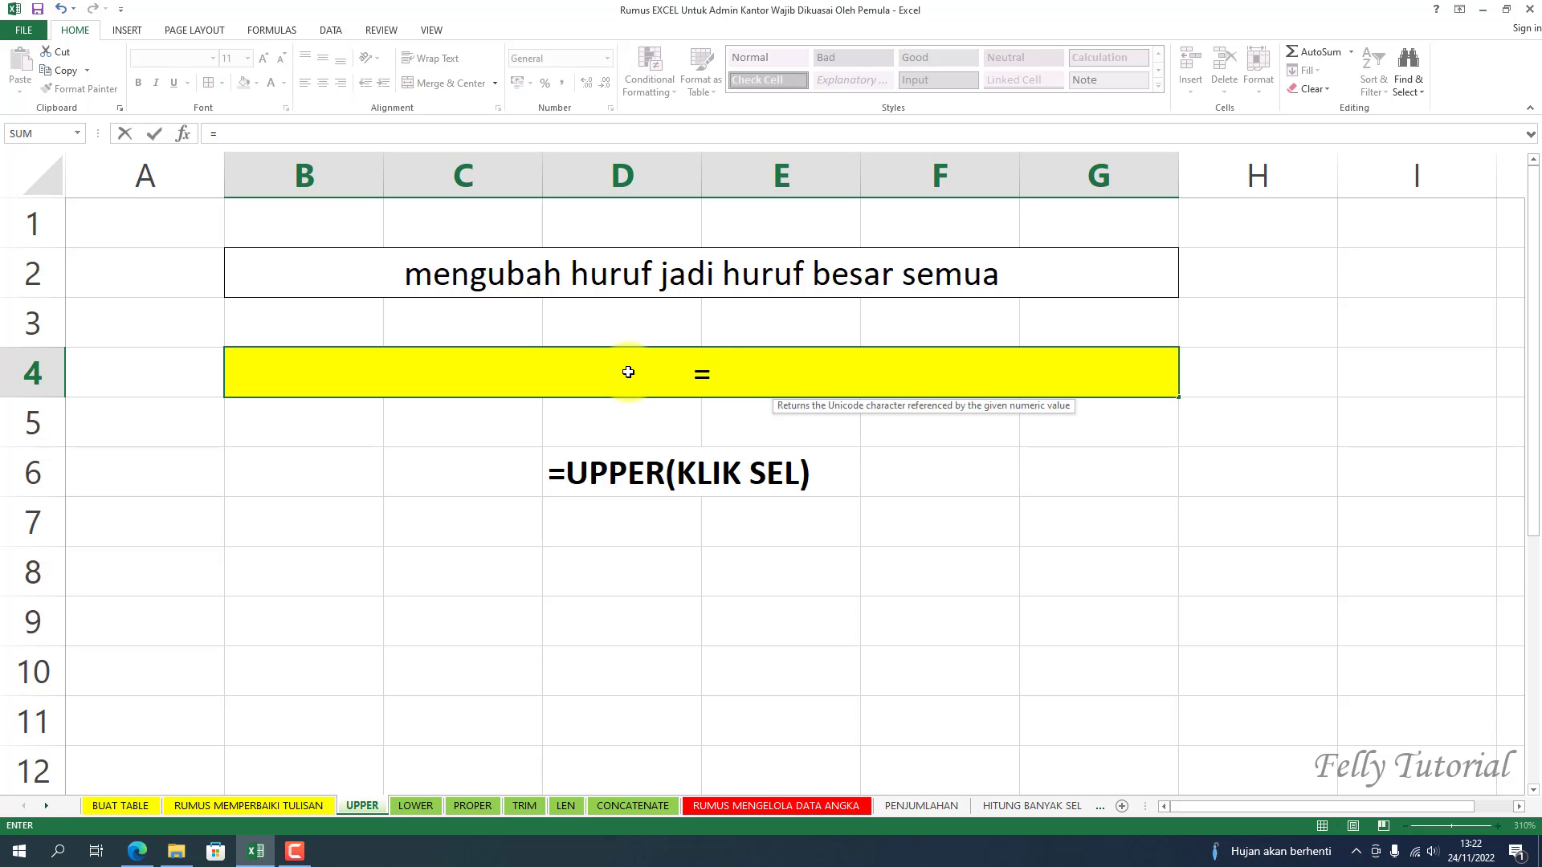
type("UPPER")
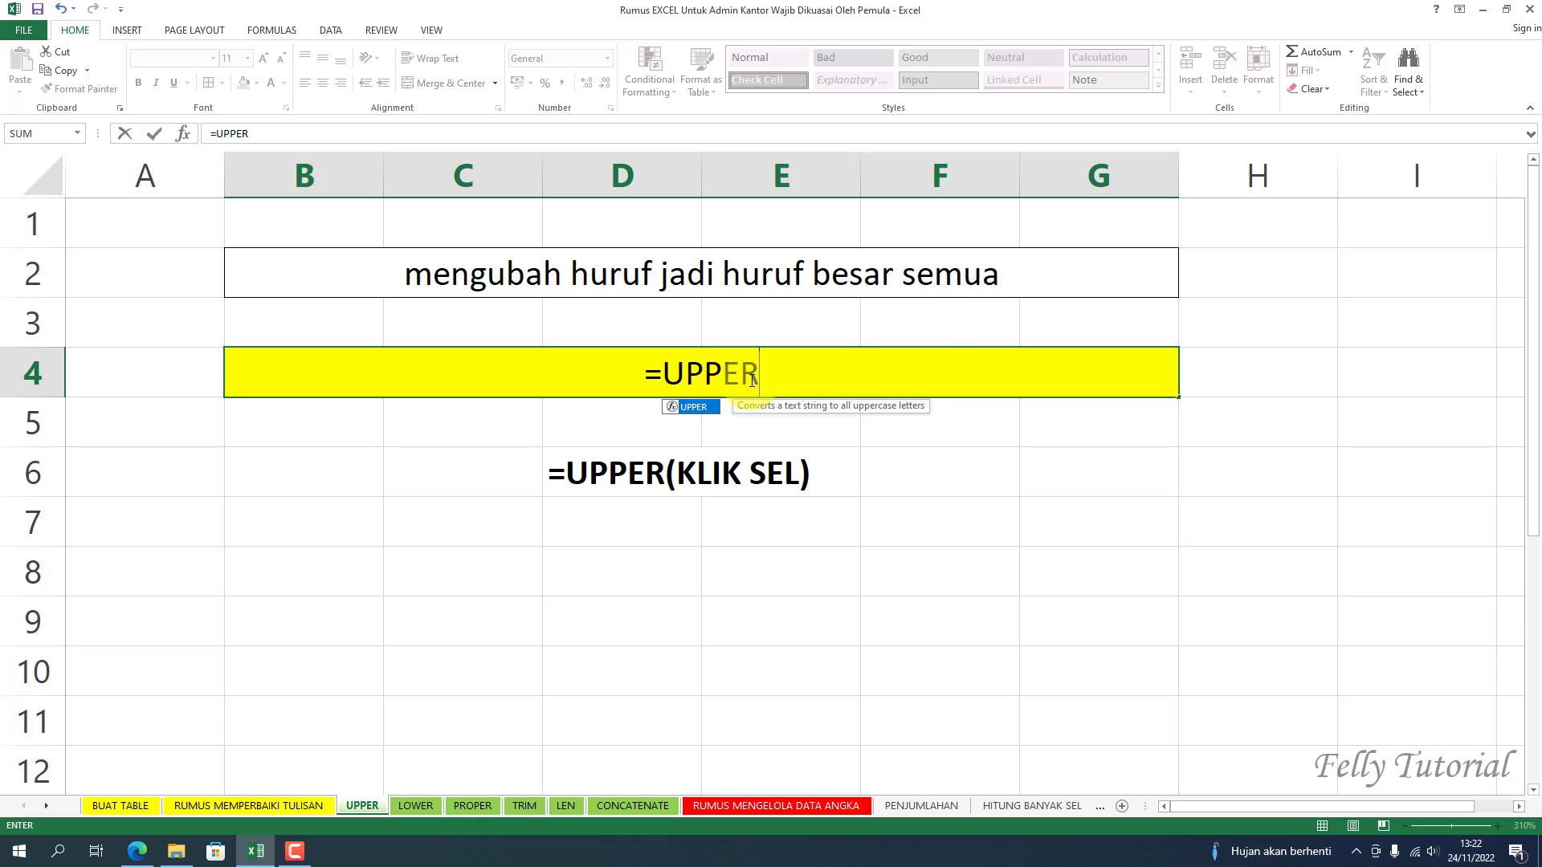
type("(")
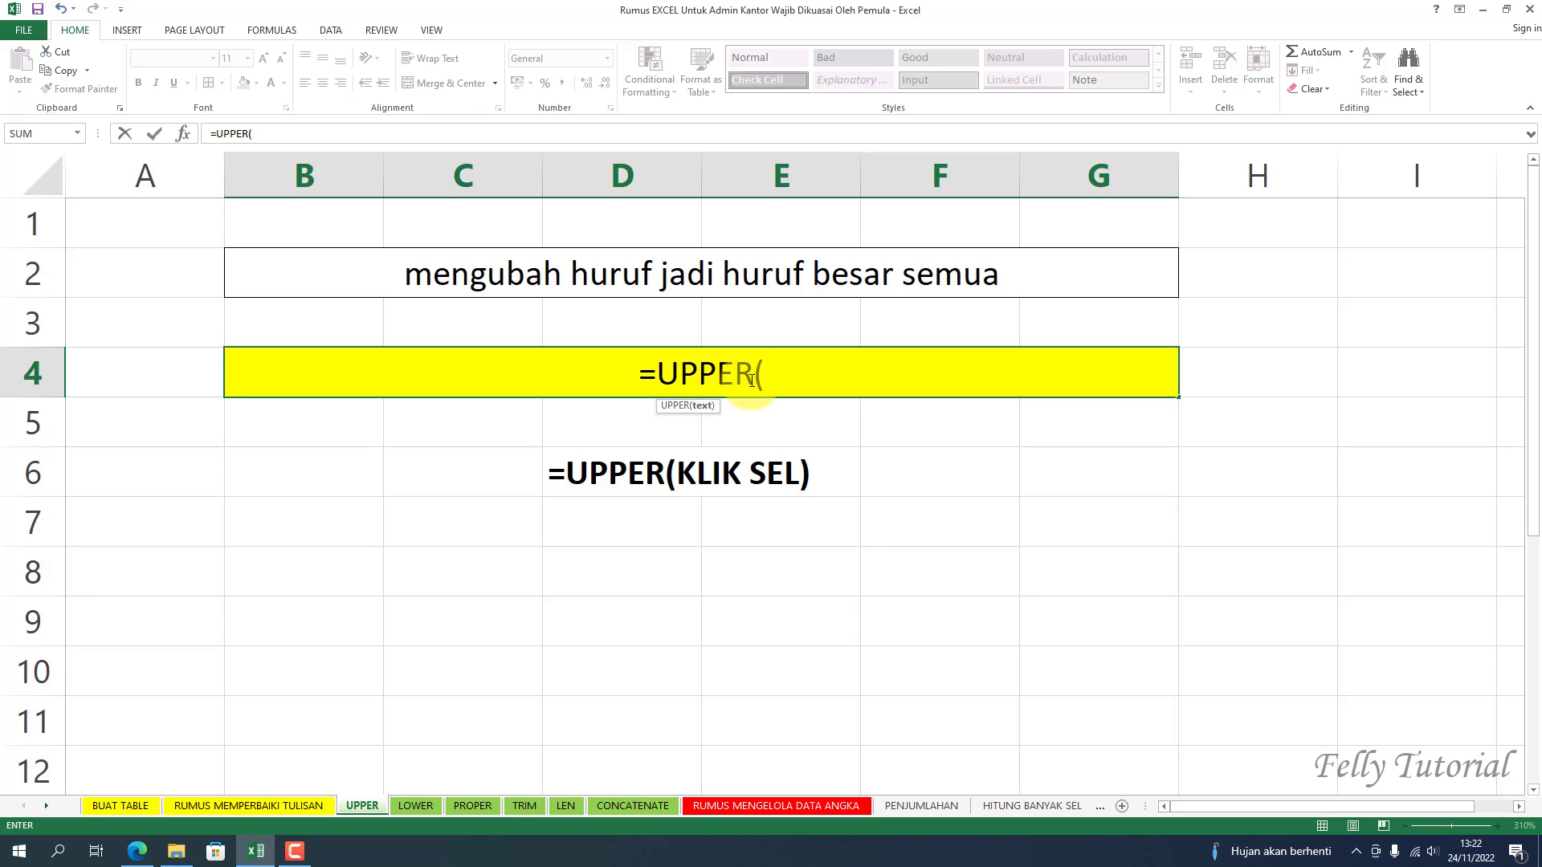
left_click(679, 273)
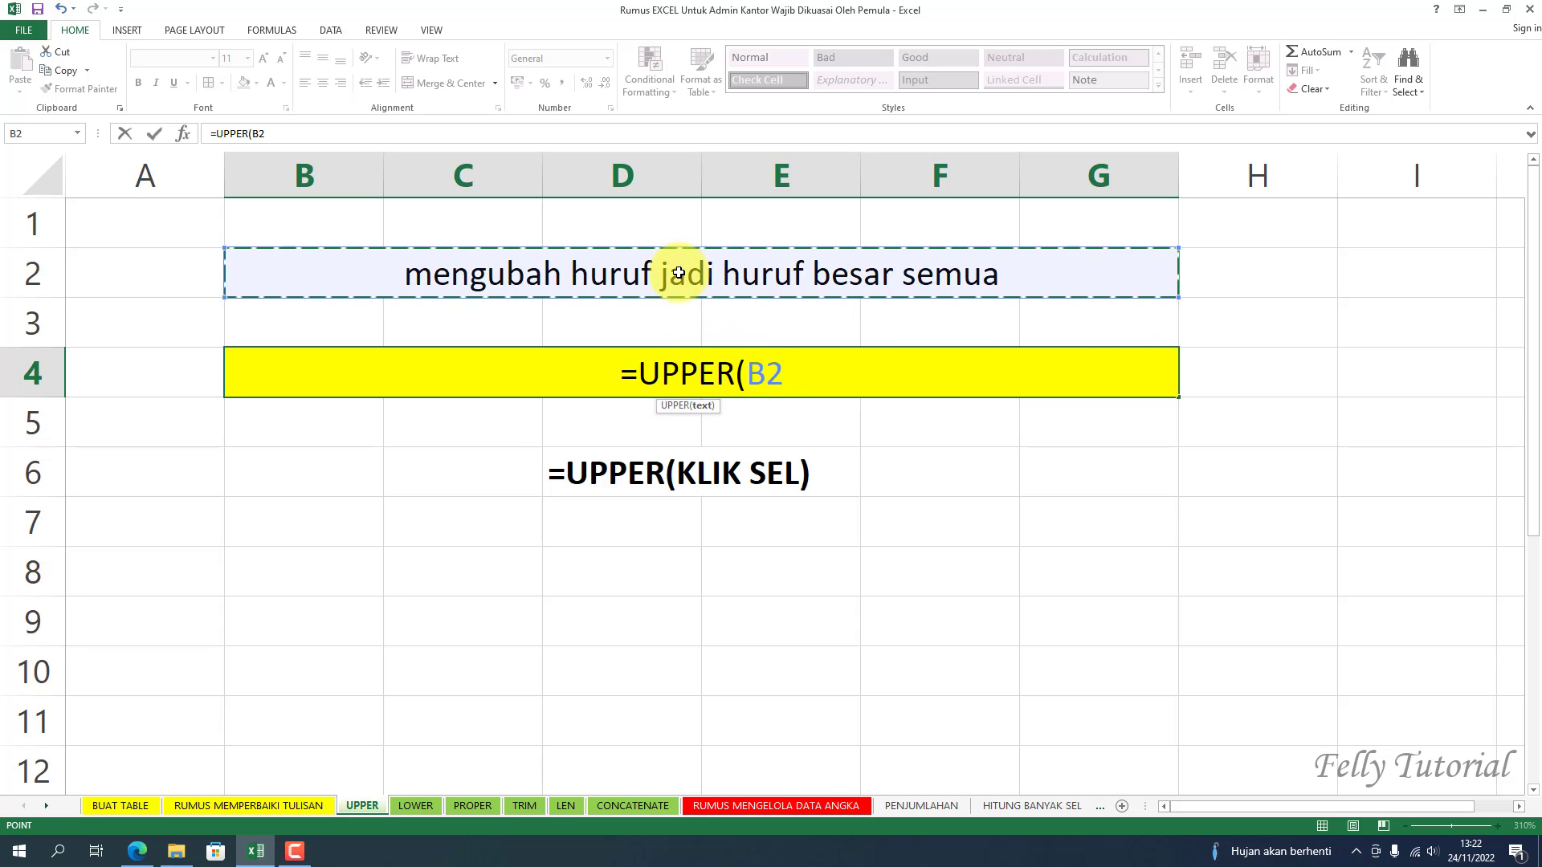
type(")")
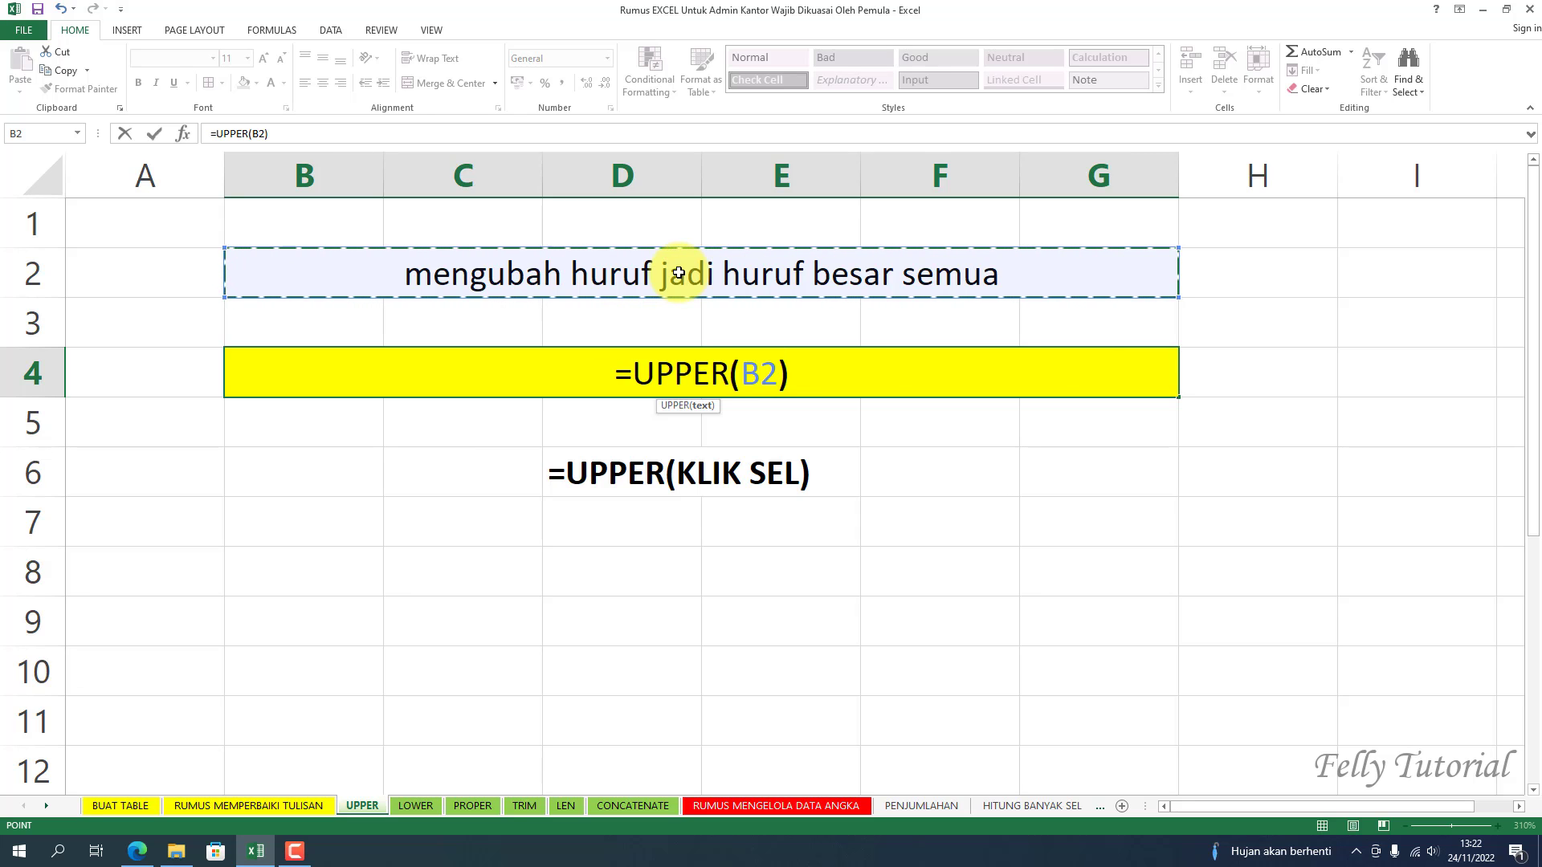
key("Return")
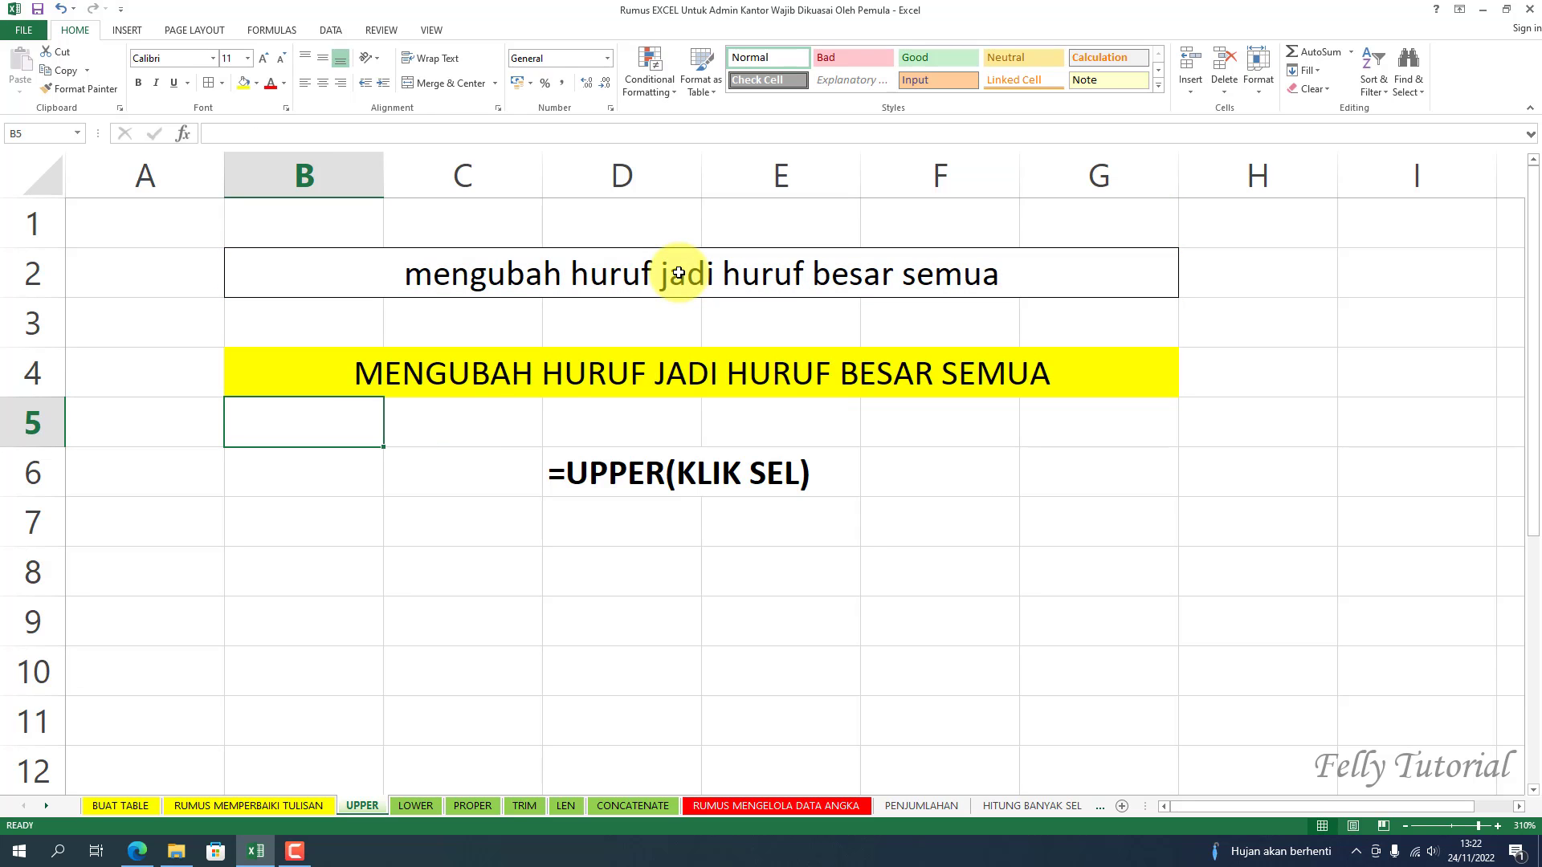
left_click(689, 381)
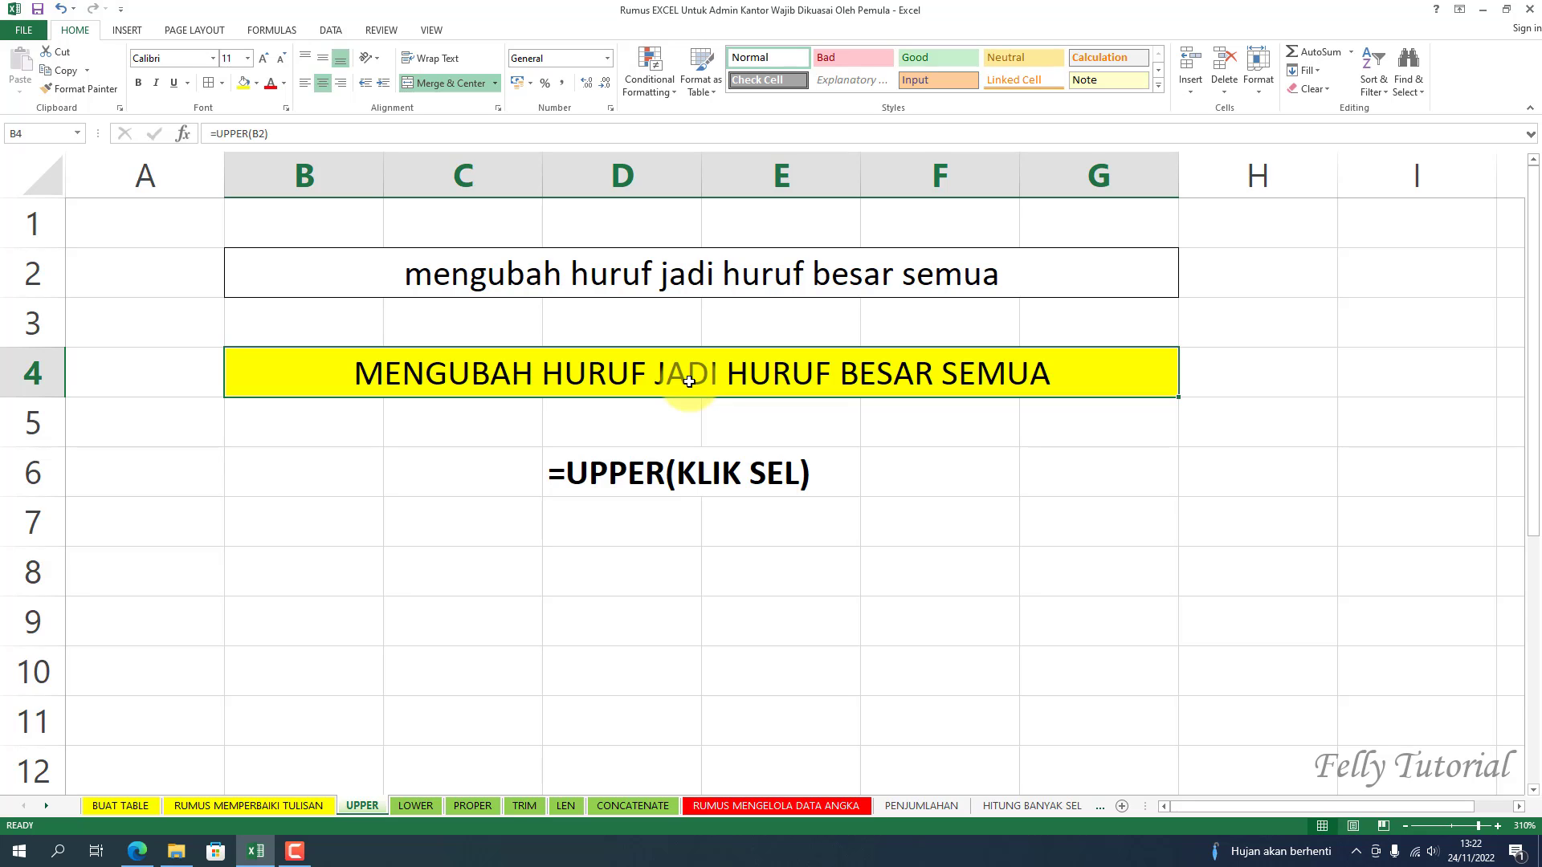
- On the LOWER sheet, enter =LOWER(B2) in the yellow merged cell B4 to convert the sentence to lowercase
left_click(414, 807)
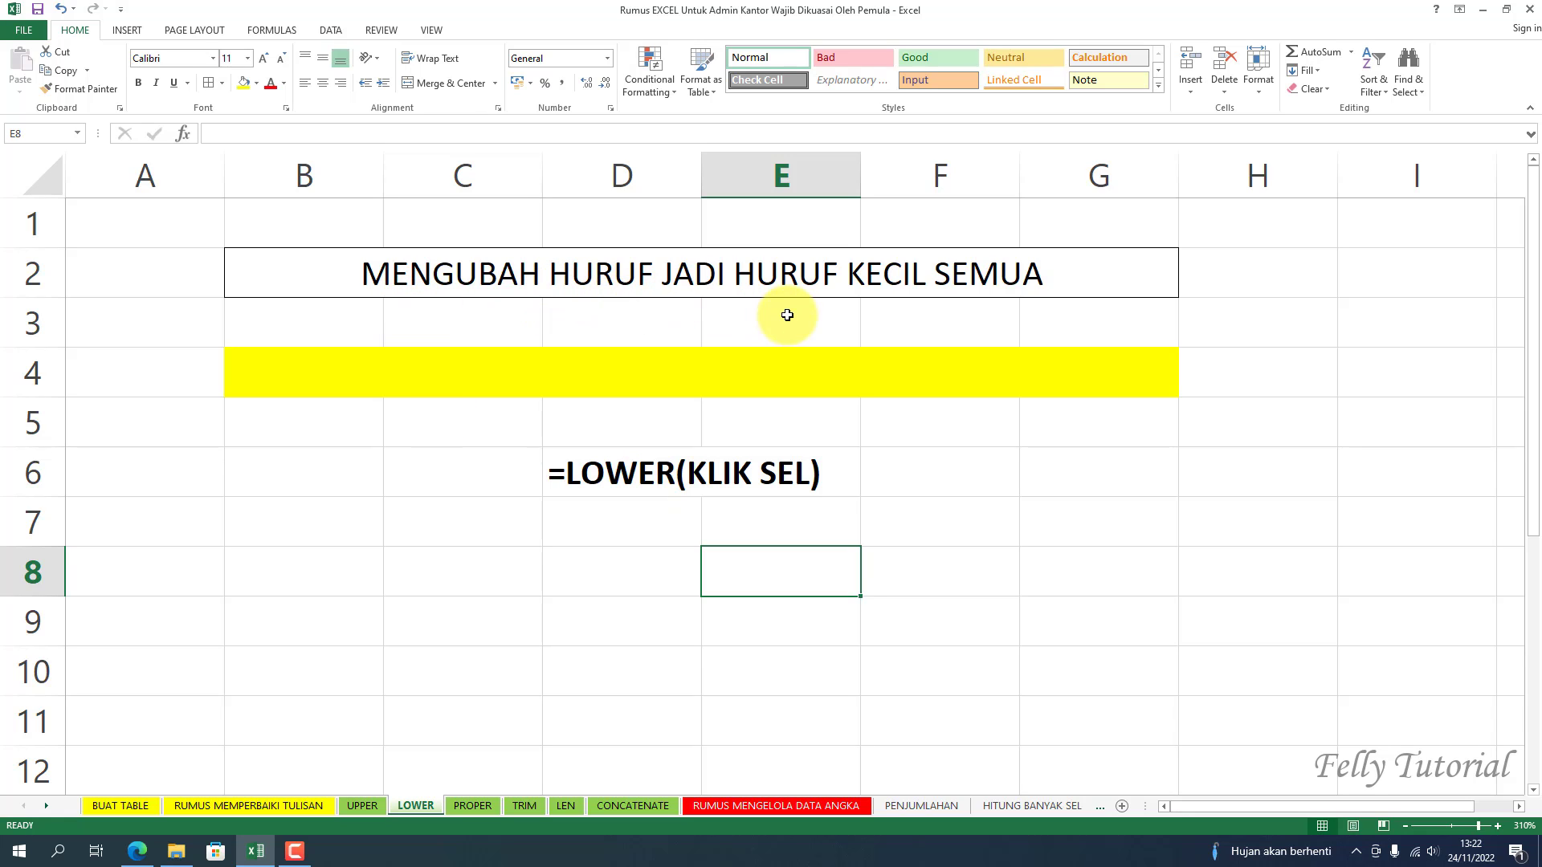
left_click(750, 379)
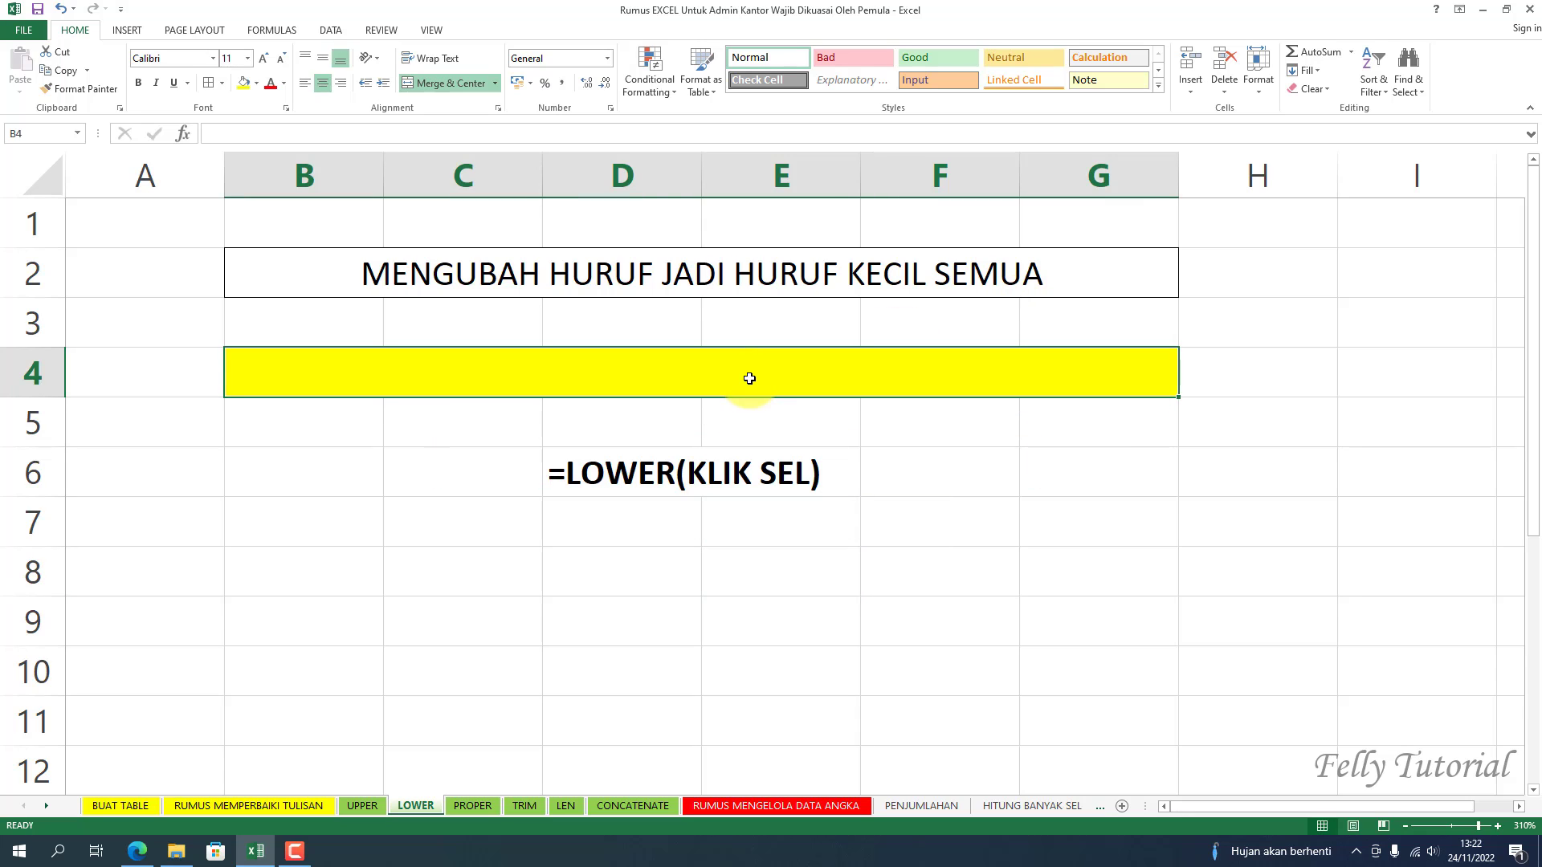
type("=")
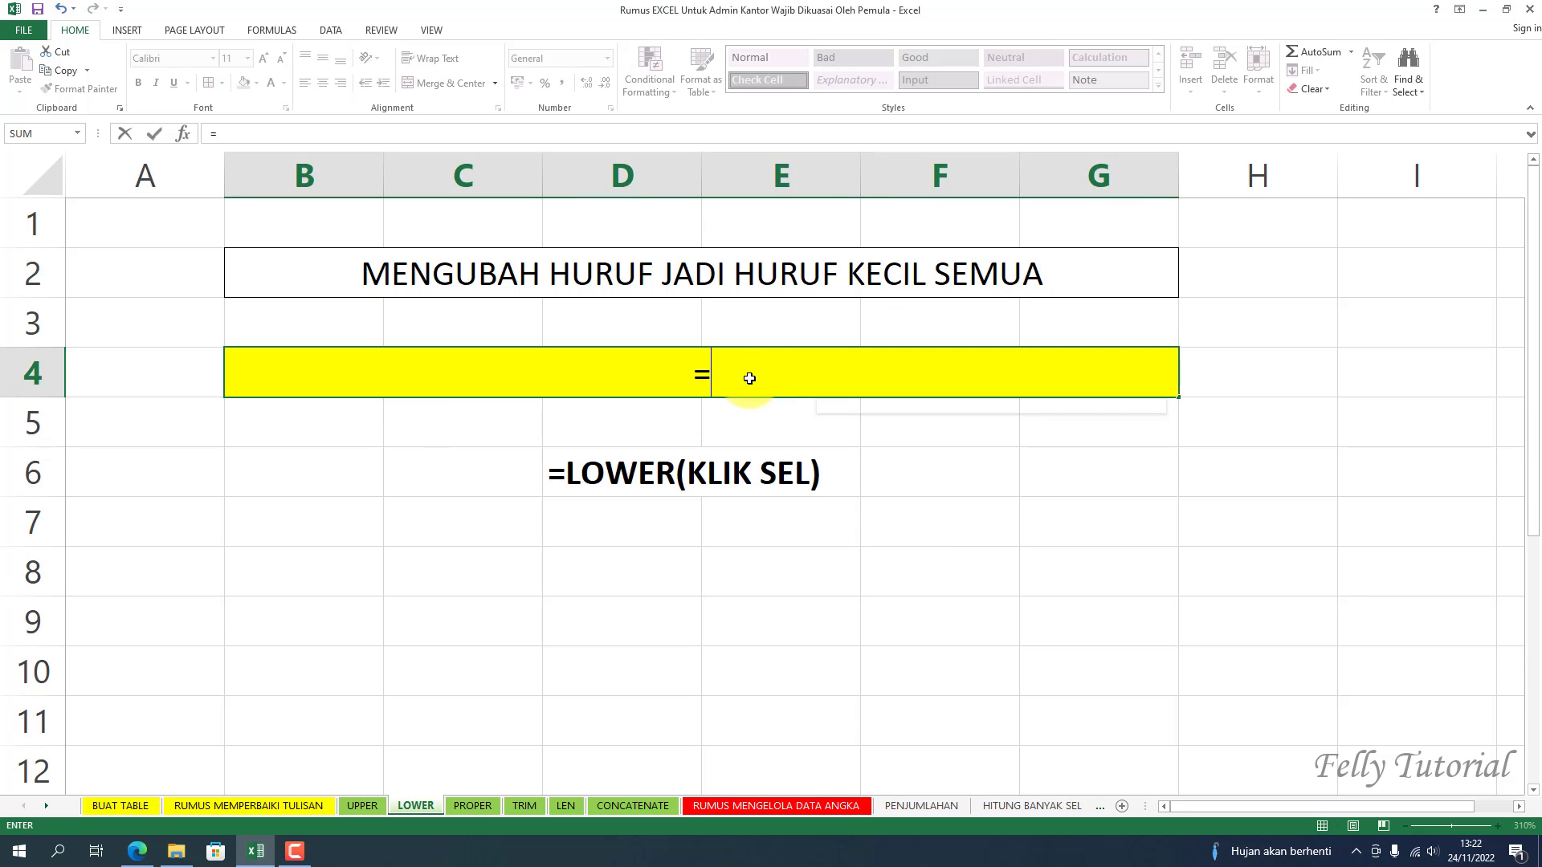
type("LOWER")
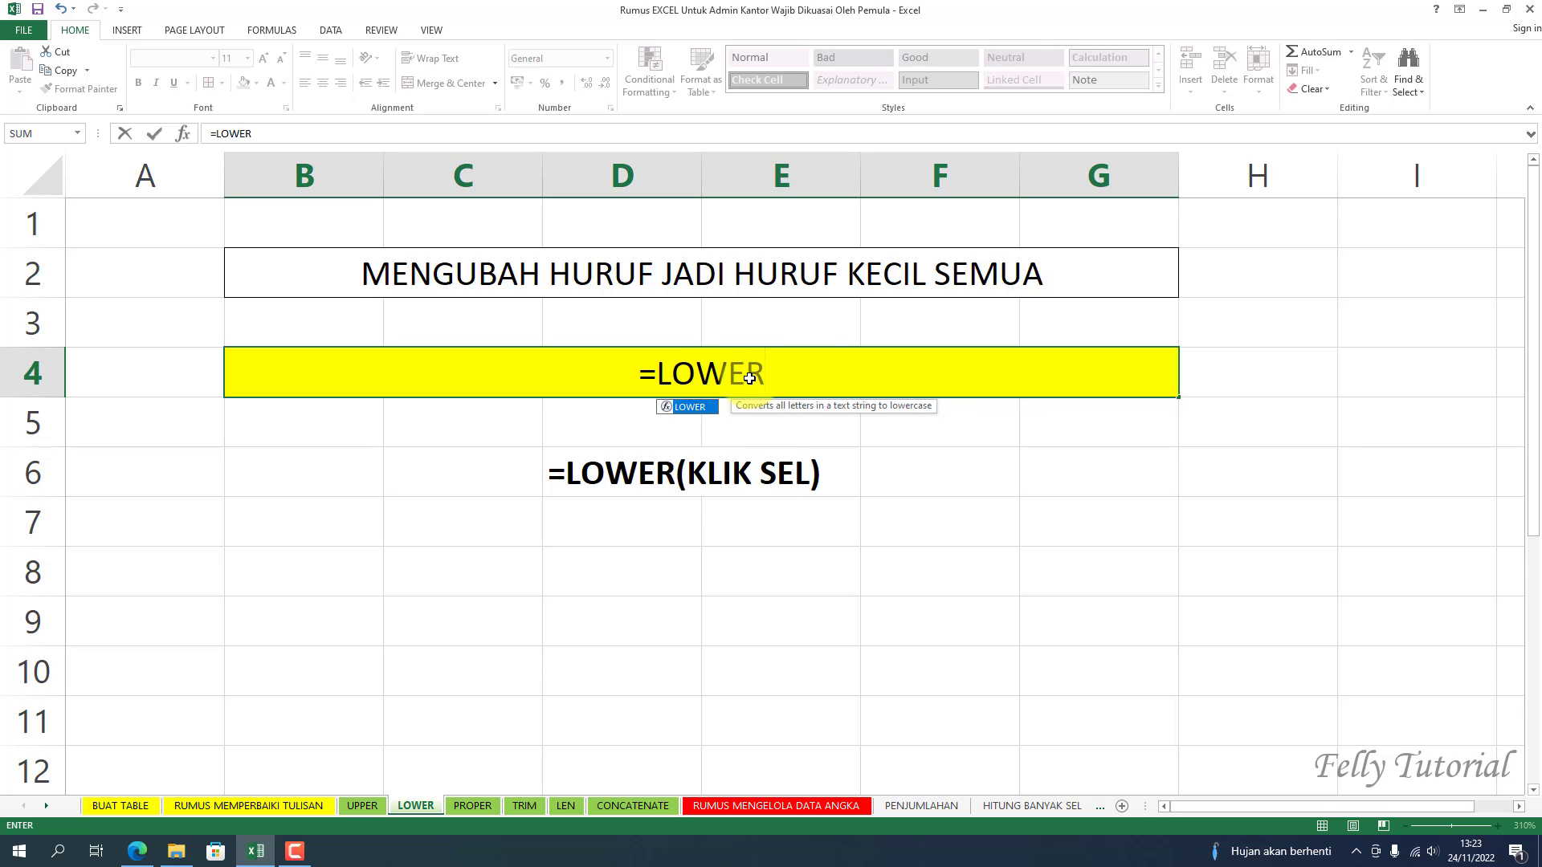
type("(")
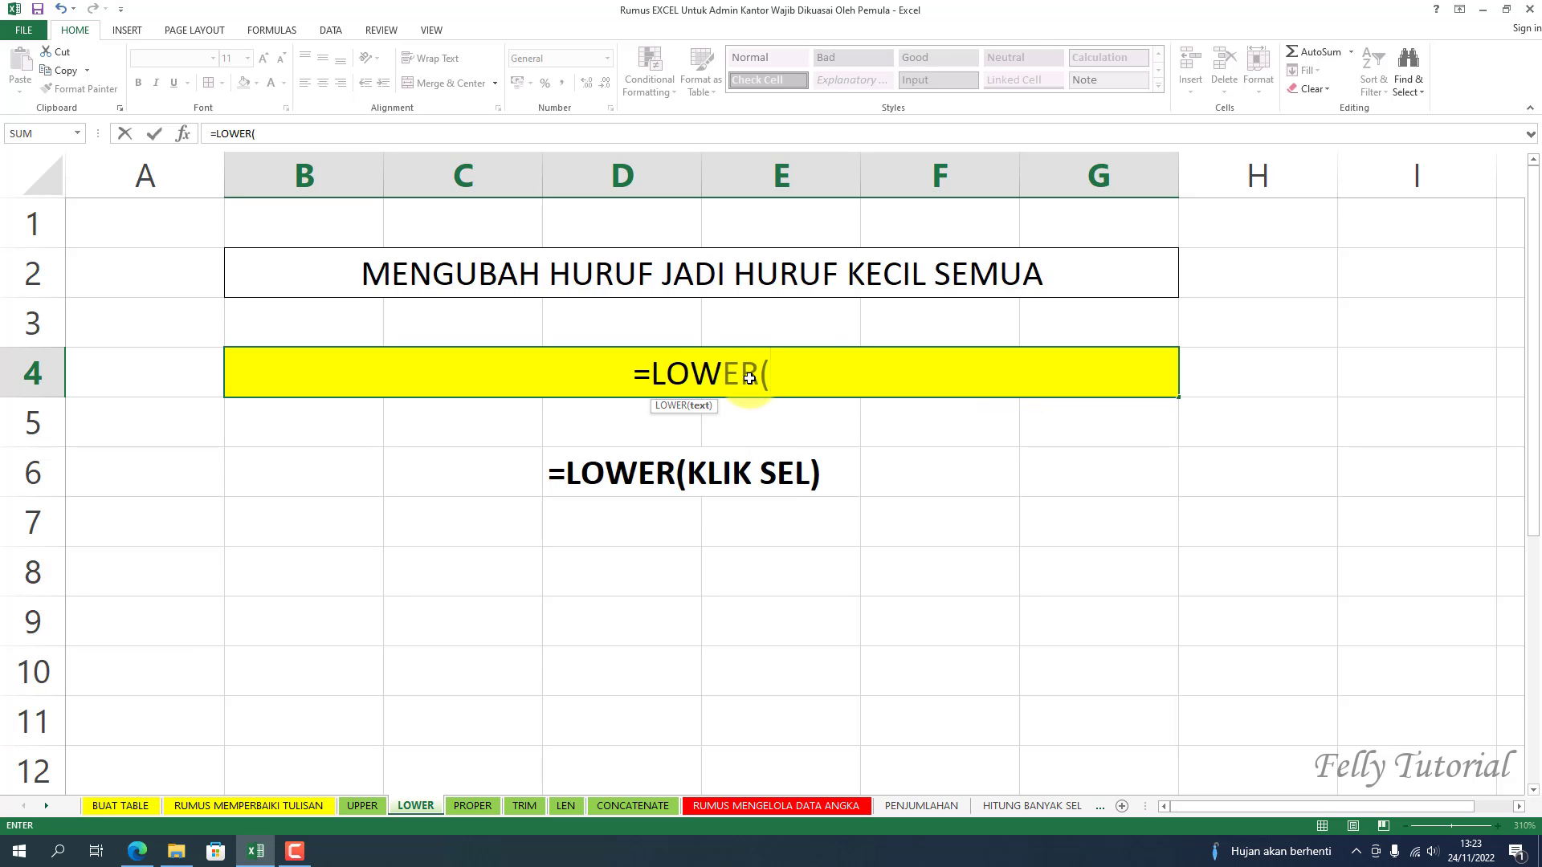
left_click(711, 287)
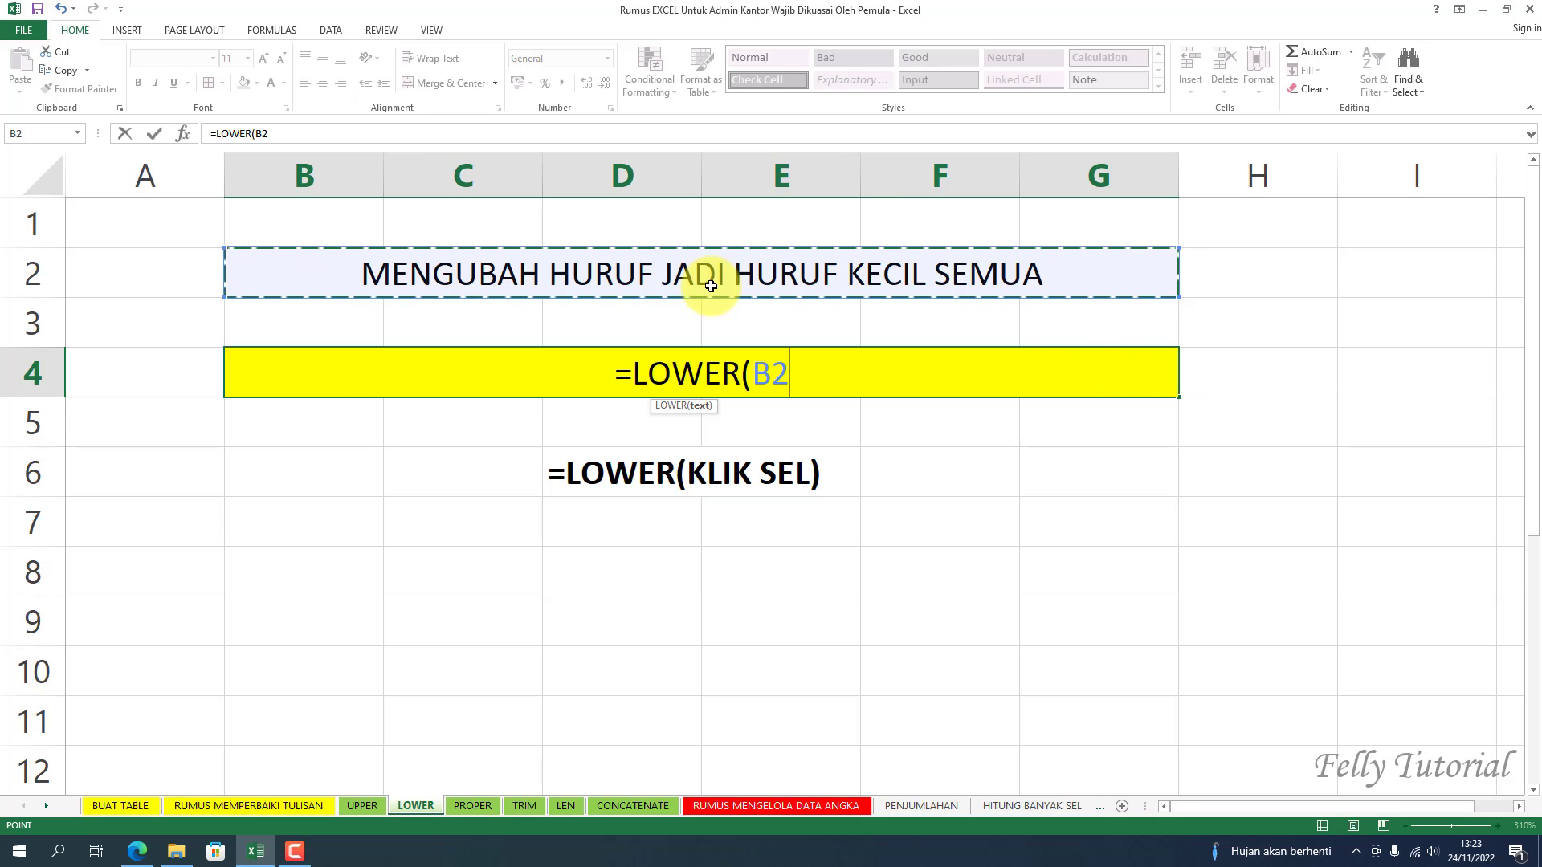
type(")")
key("Return")
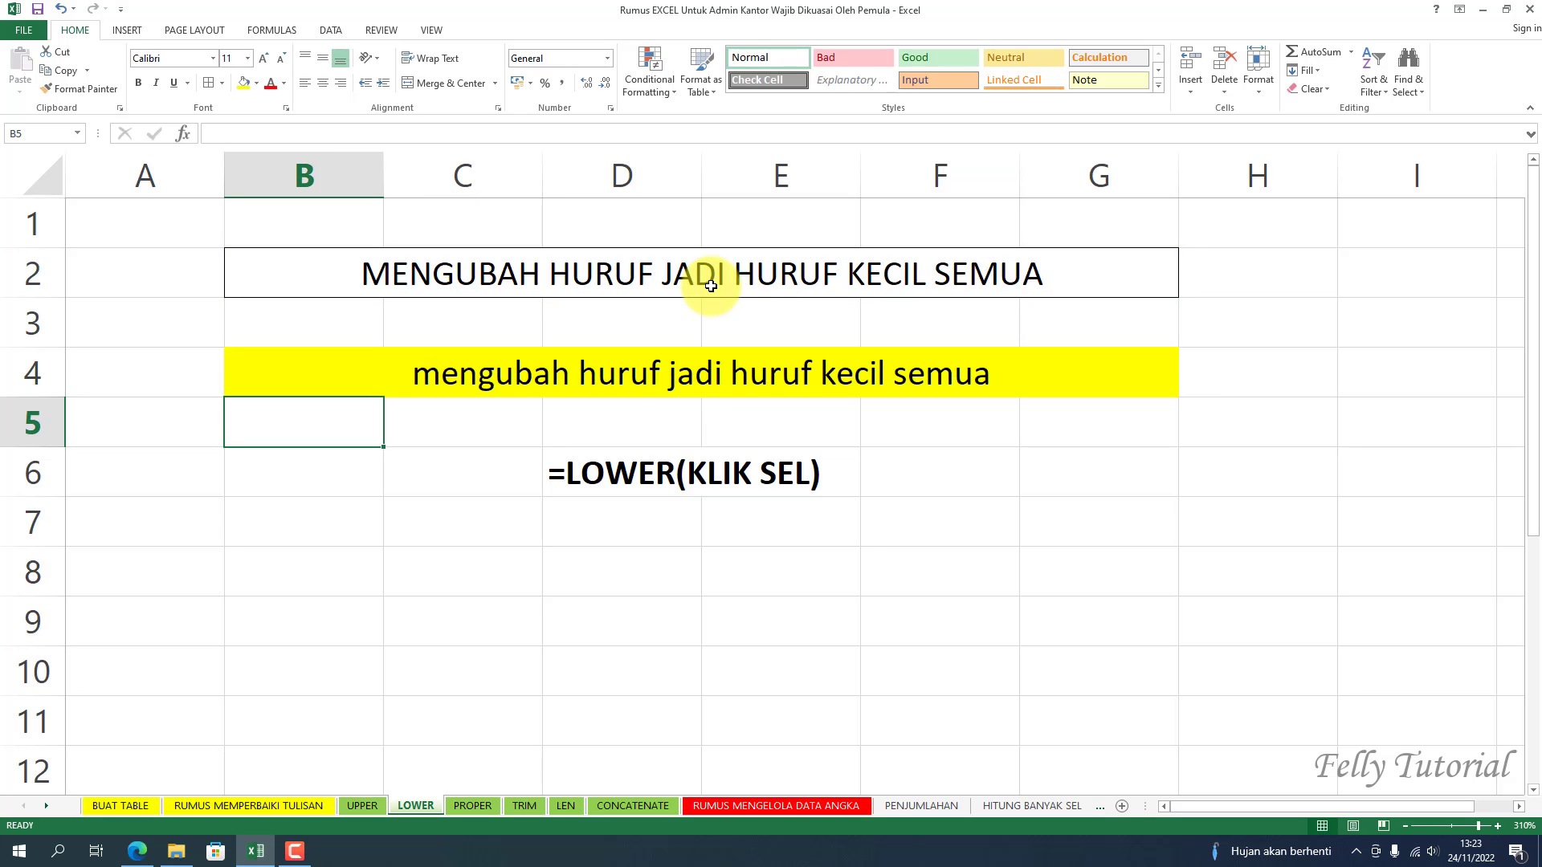
- On the PROPER sheet, enter =PROPER(B2) in the yellow merged cell B4 to capitalise the first letter of each word
left_click(655, 378)
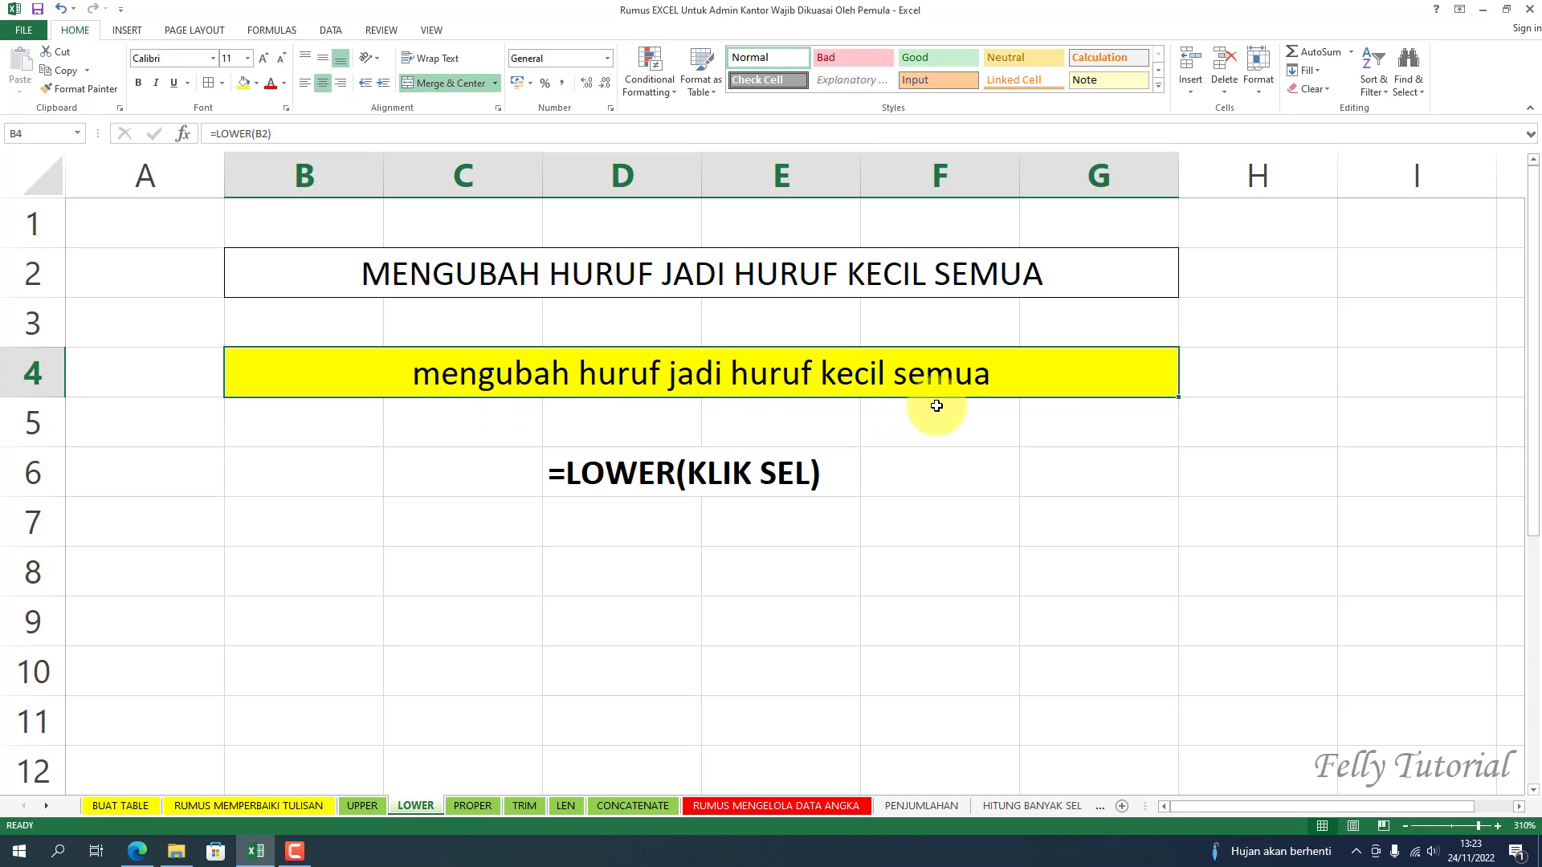
left_click(474, 806)
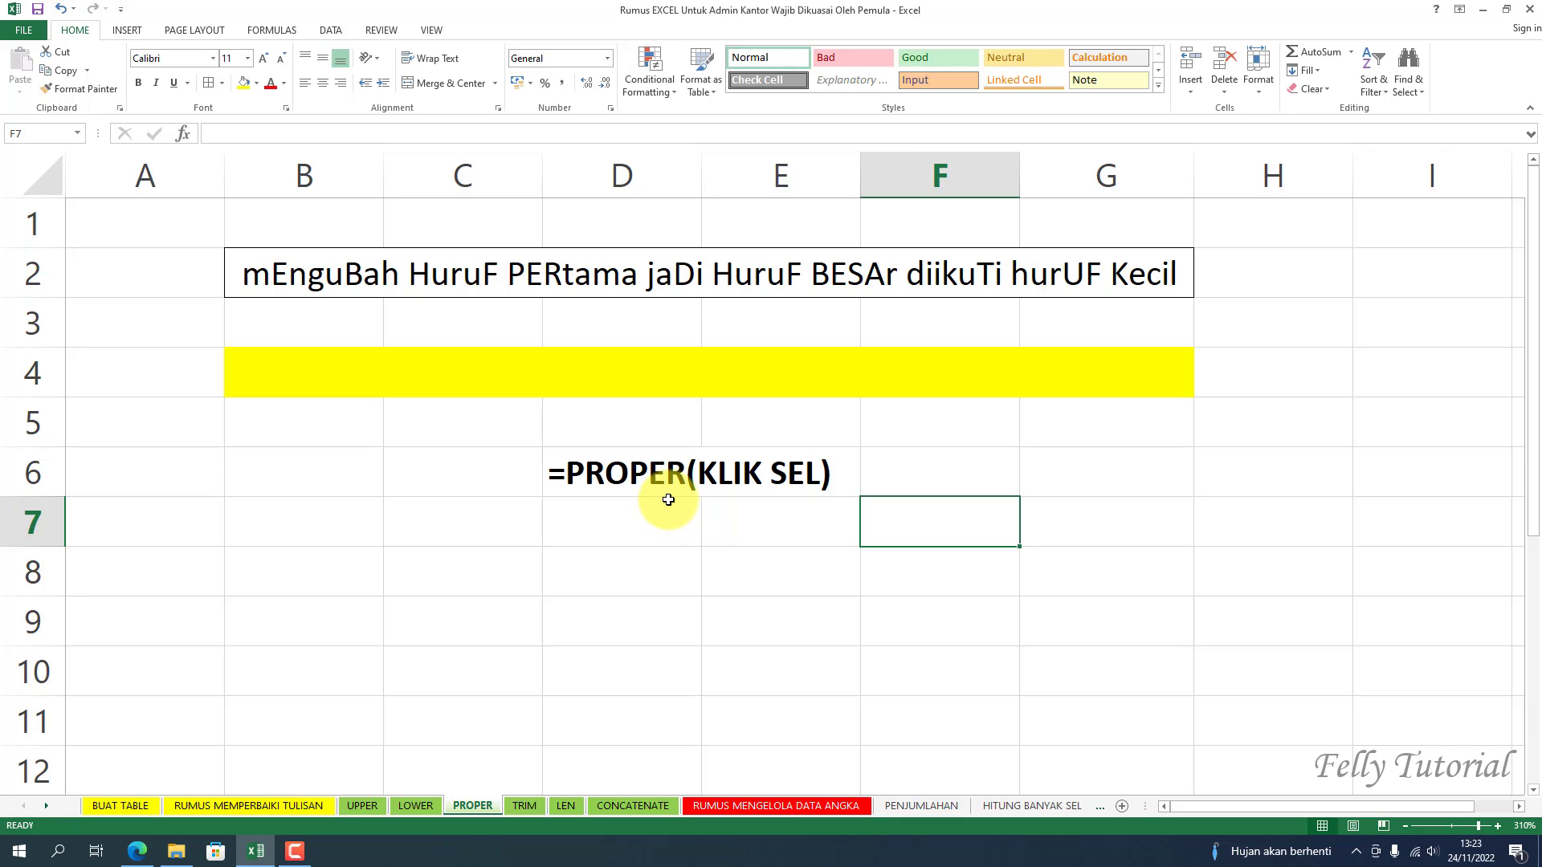
left_click(616, 378)
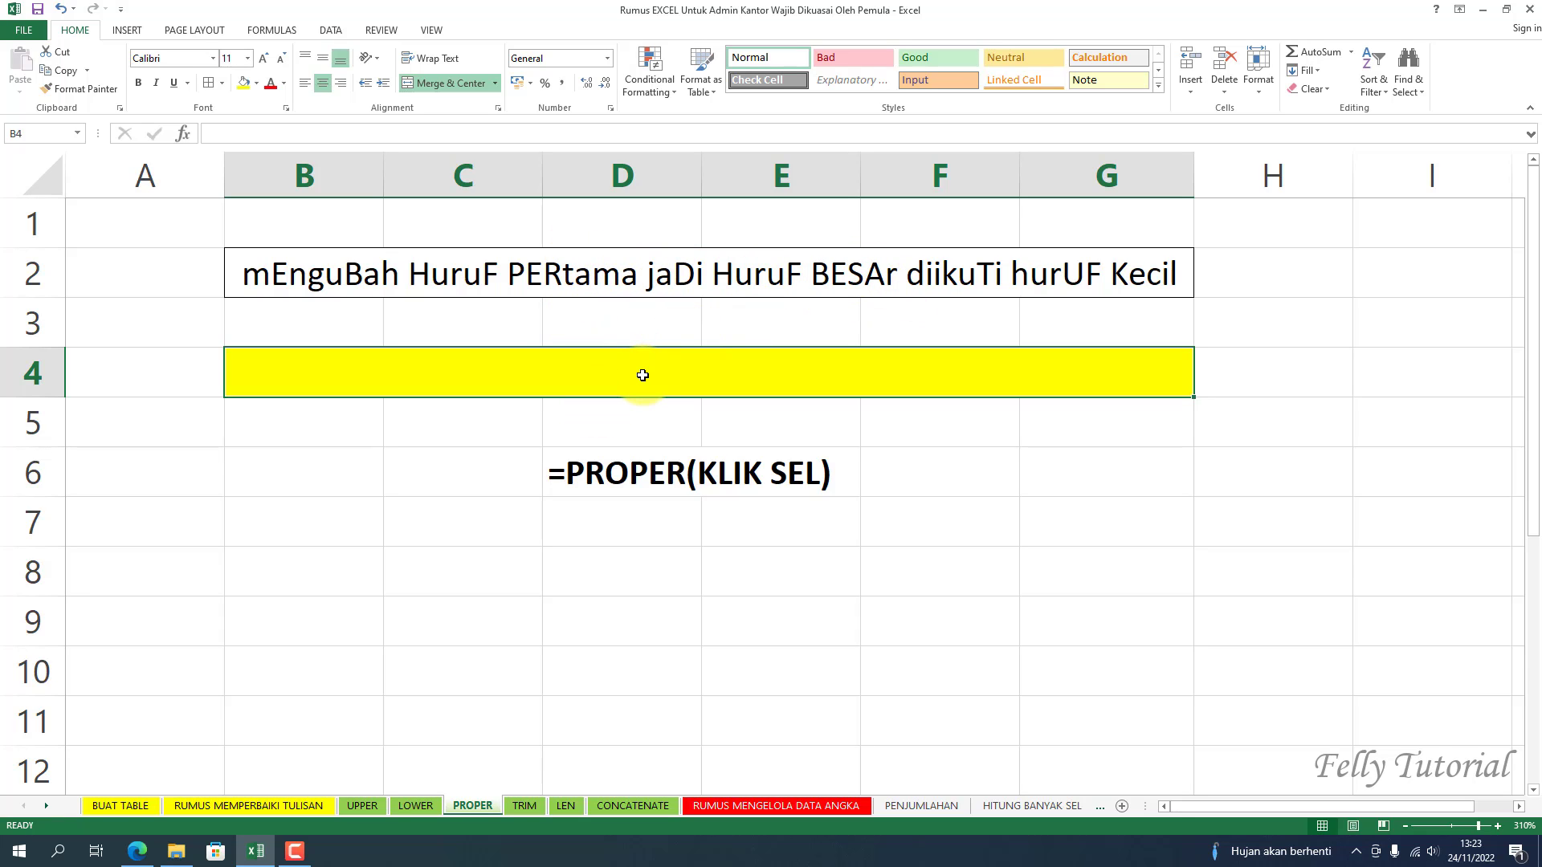
type("=PROPER")
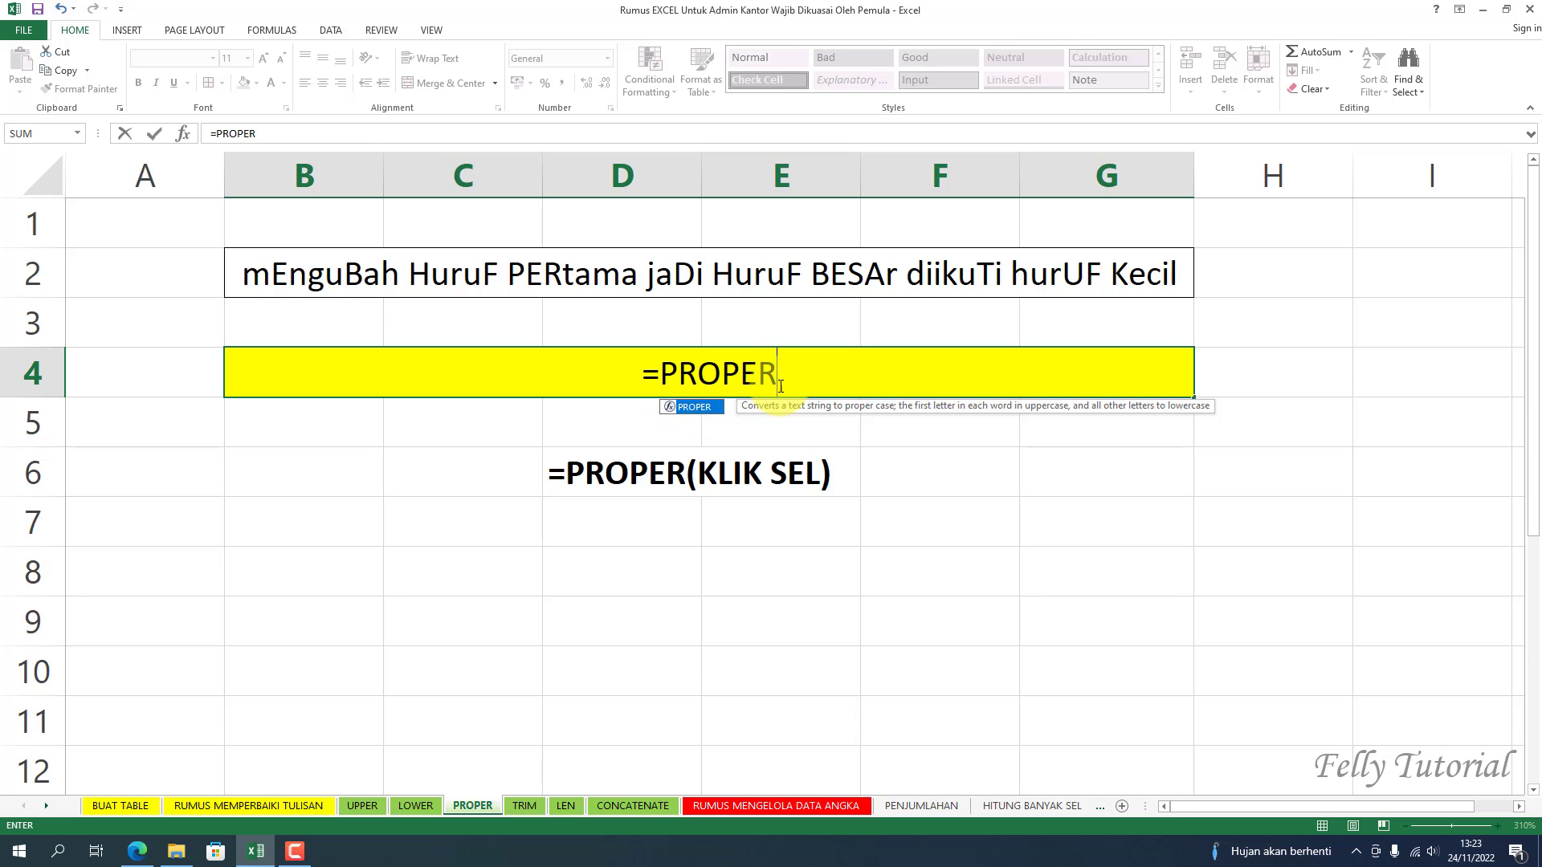
type("(")
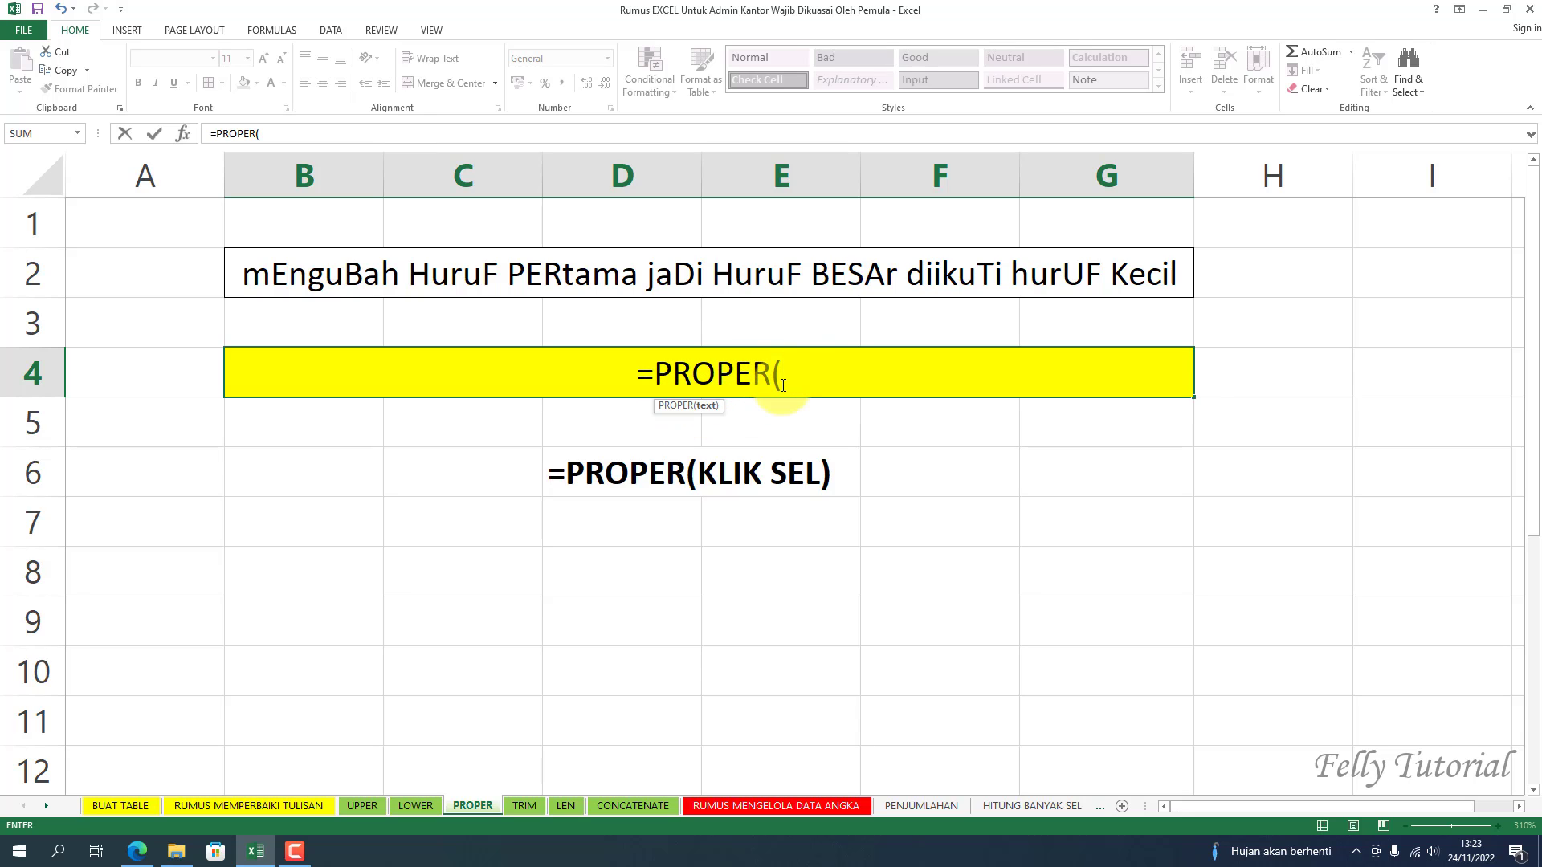
left_click(716, 282)
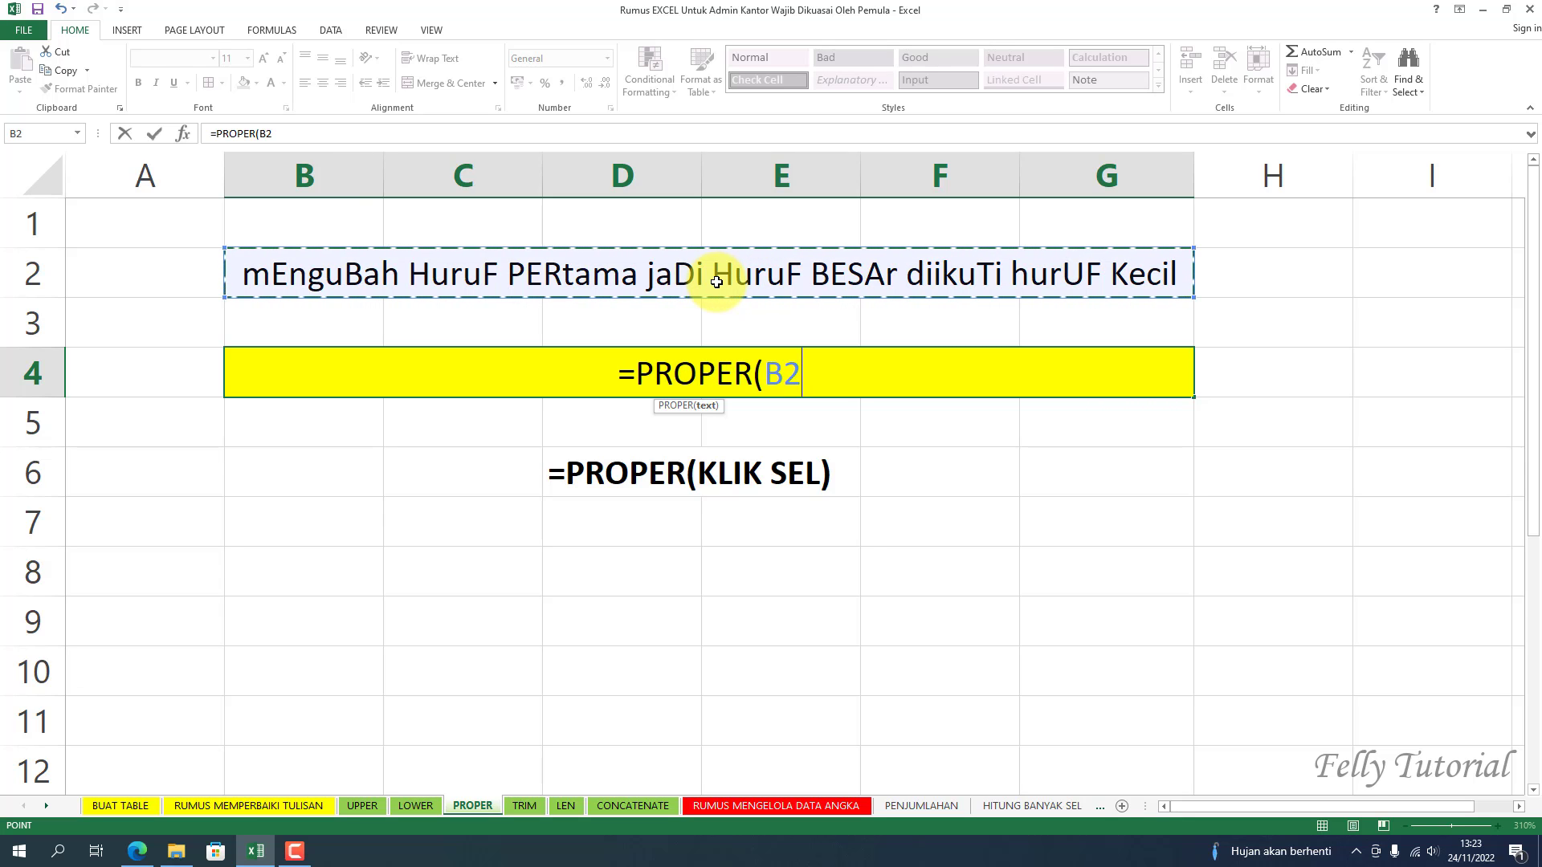
type(")")
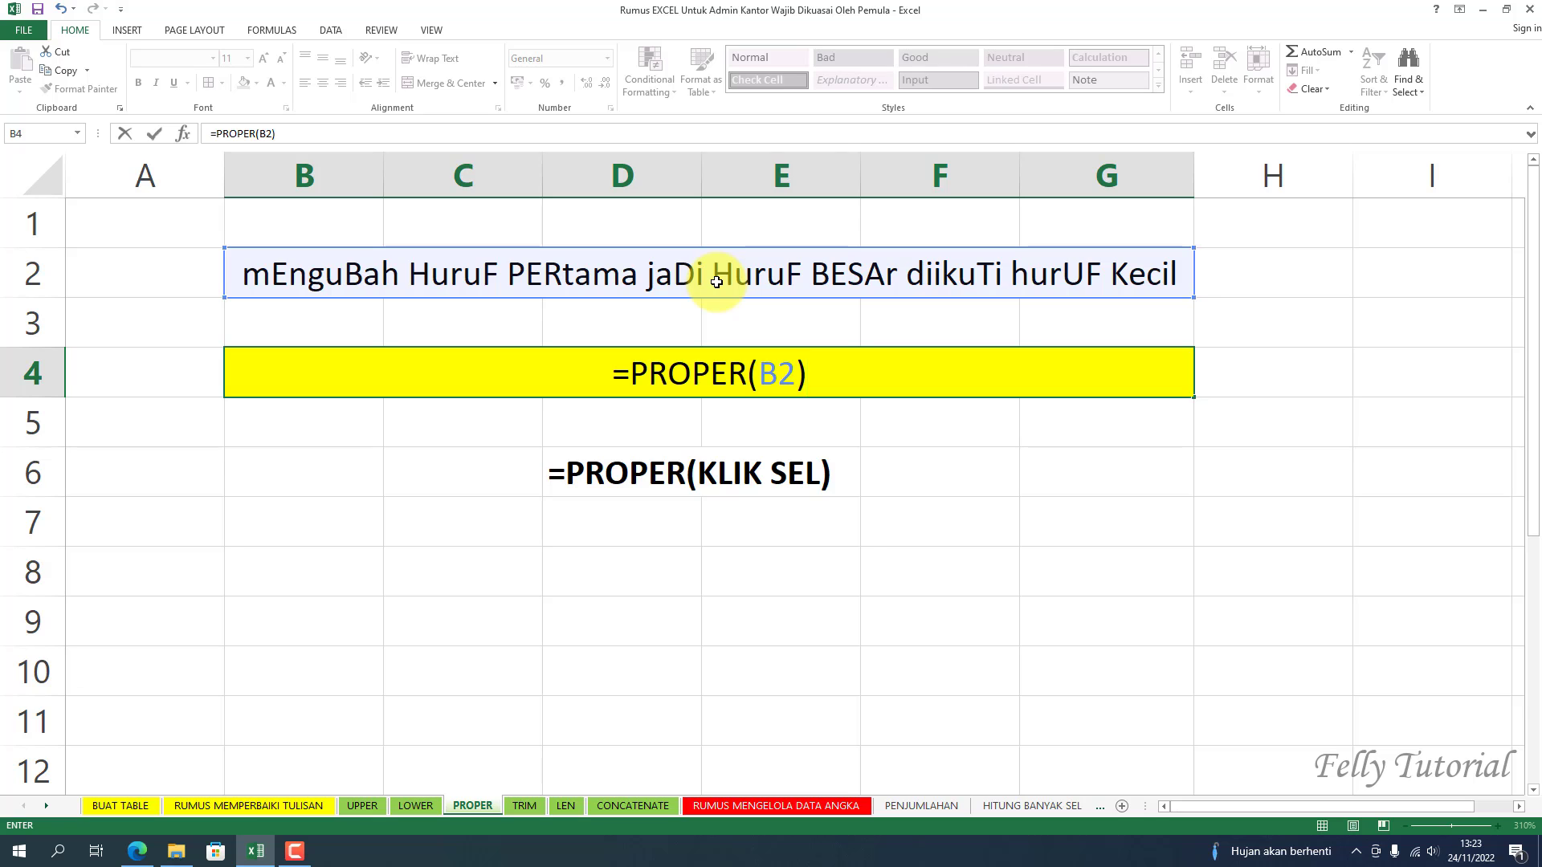
key("Return")
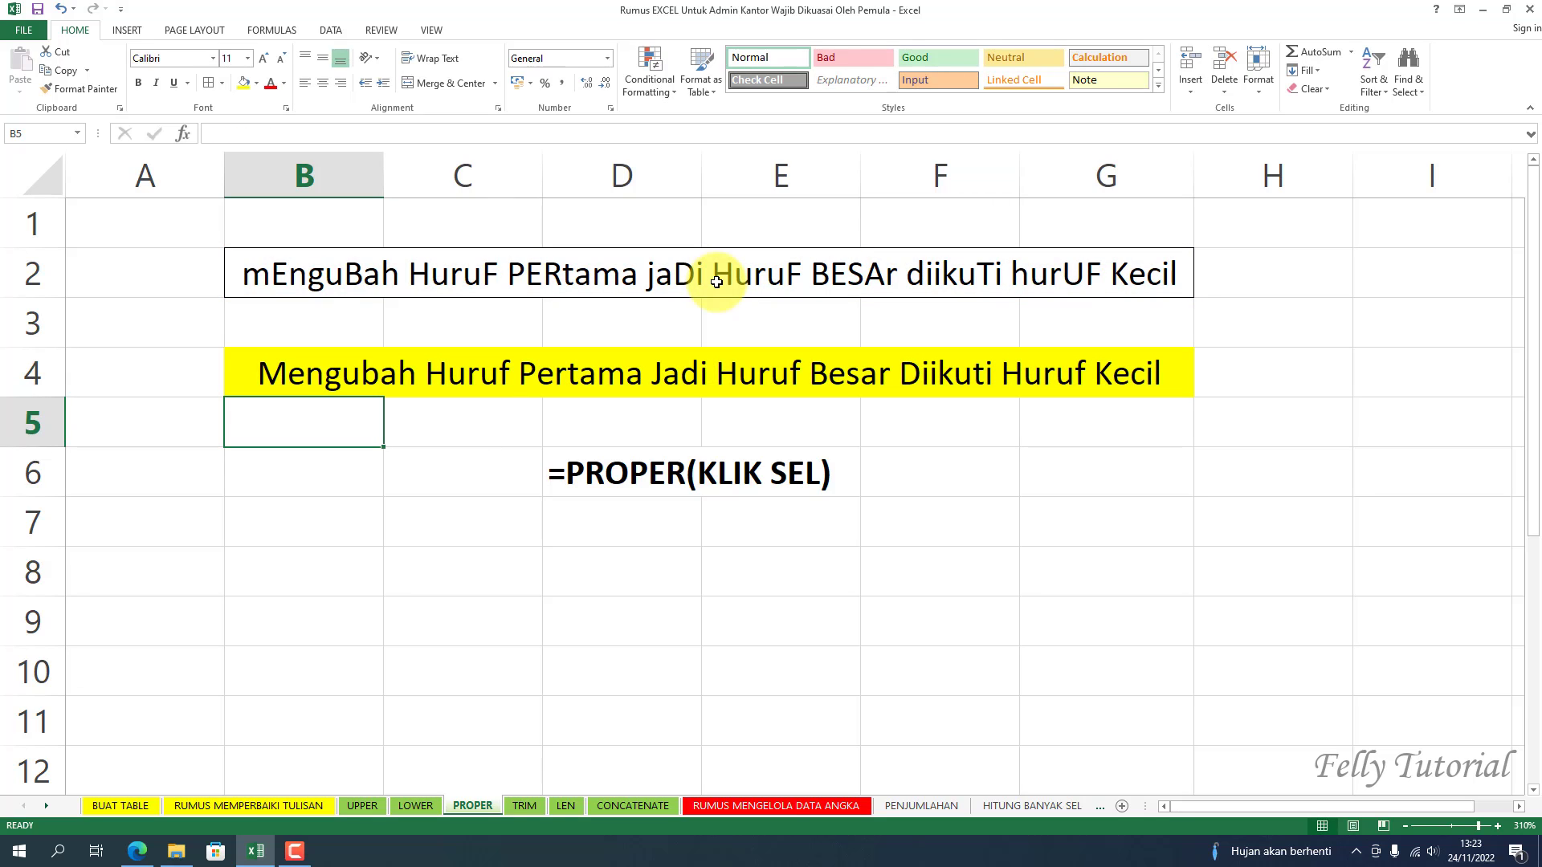
left_click(735, 373)
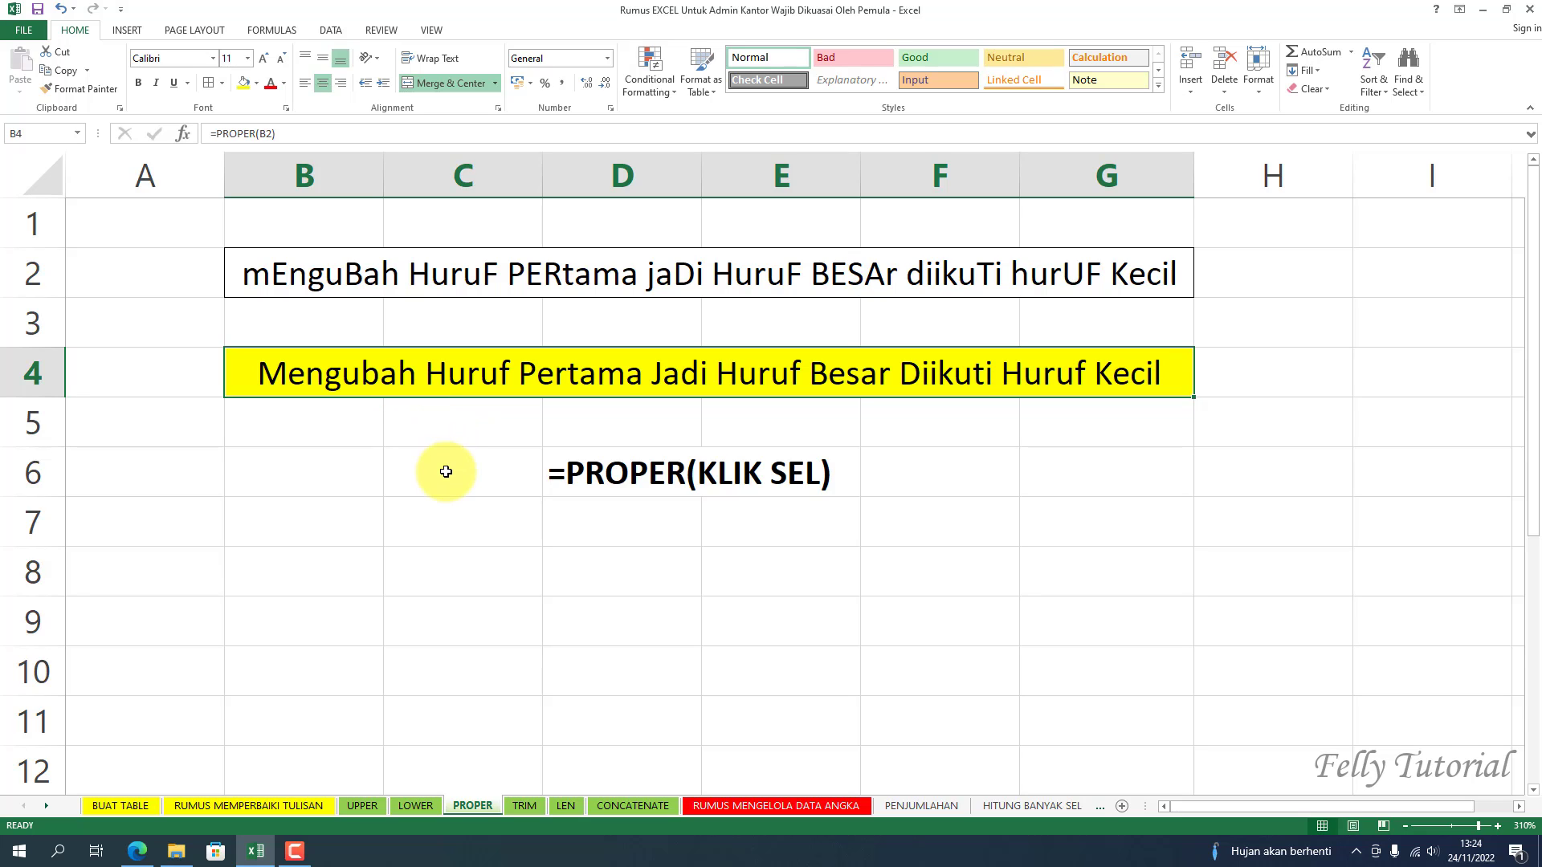
left_click(451, 476)
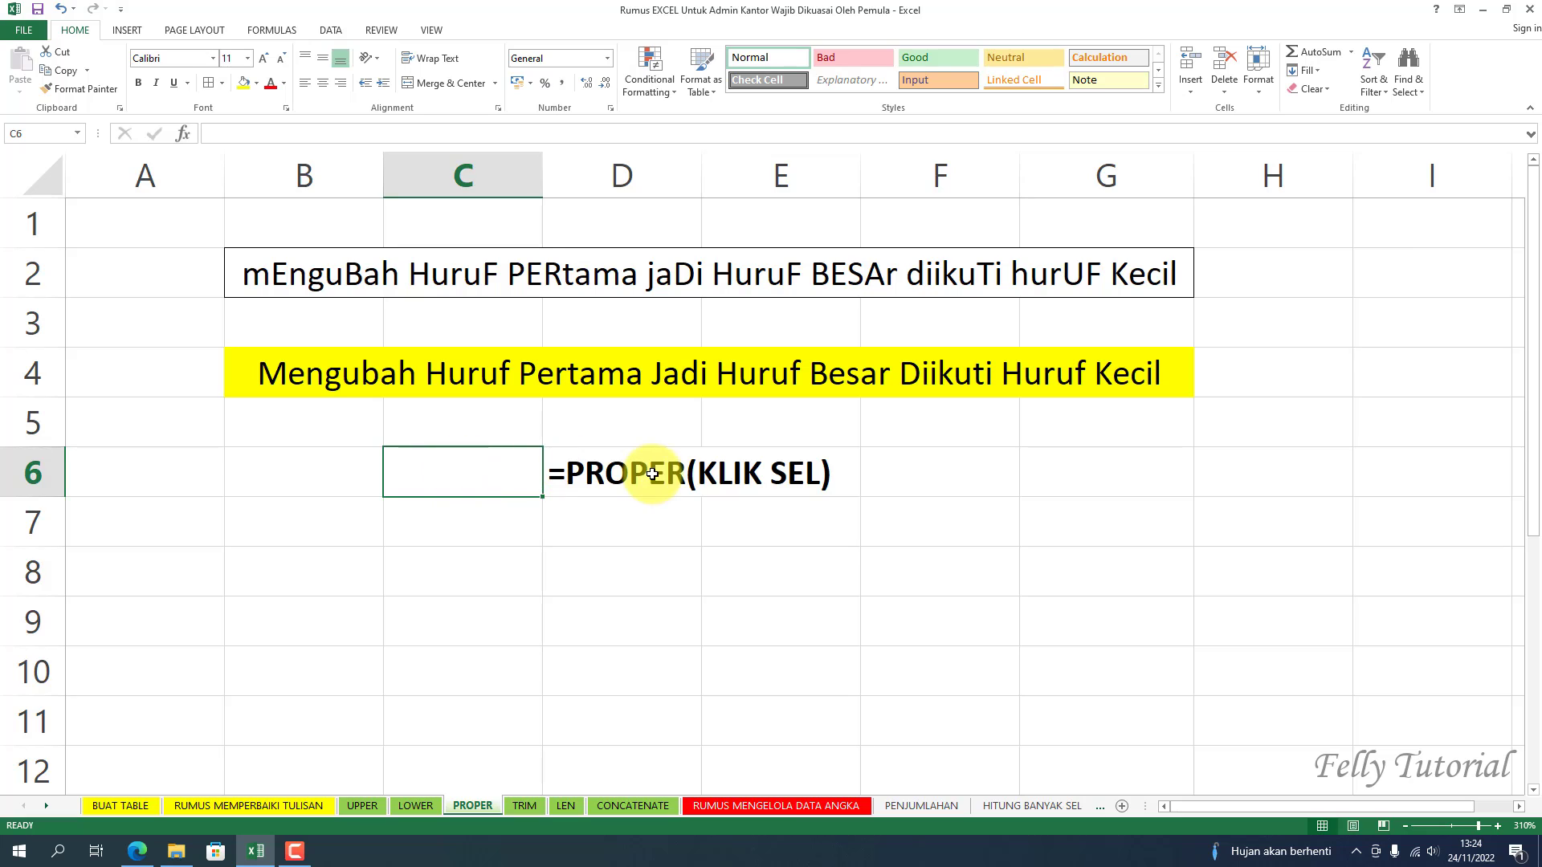
left_click(660, 474)
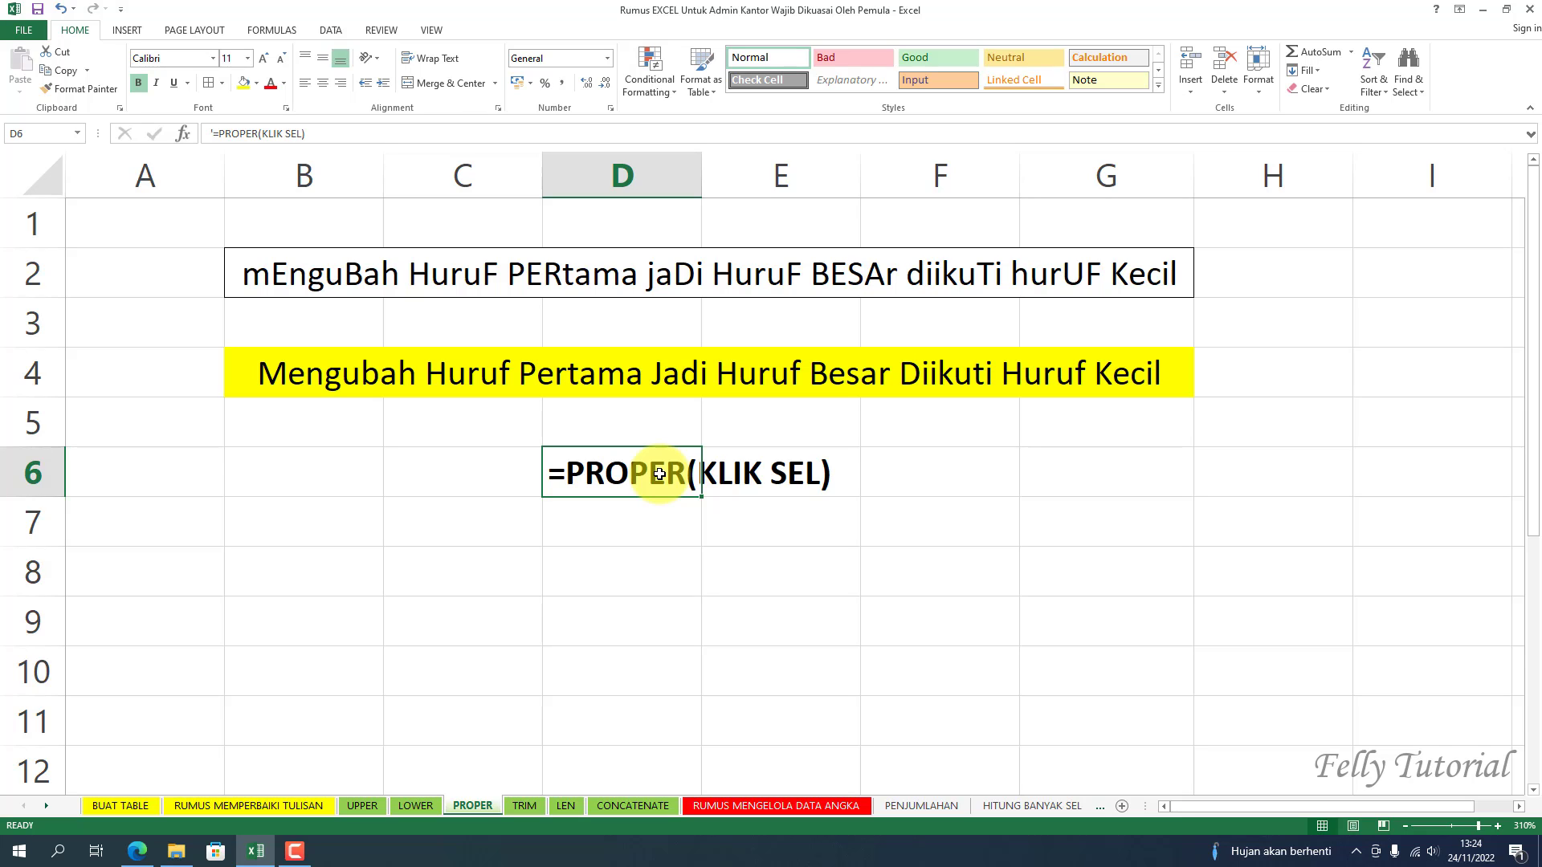
left_click(647, 576)
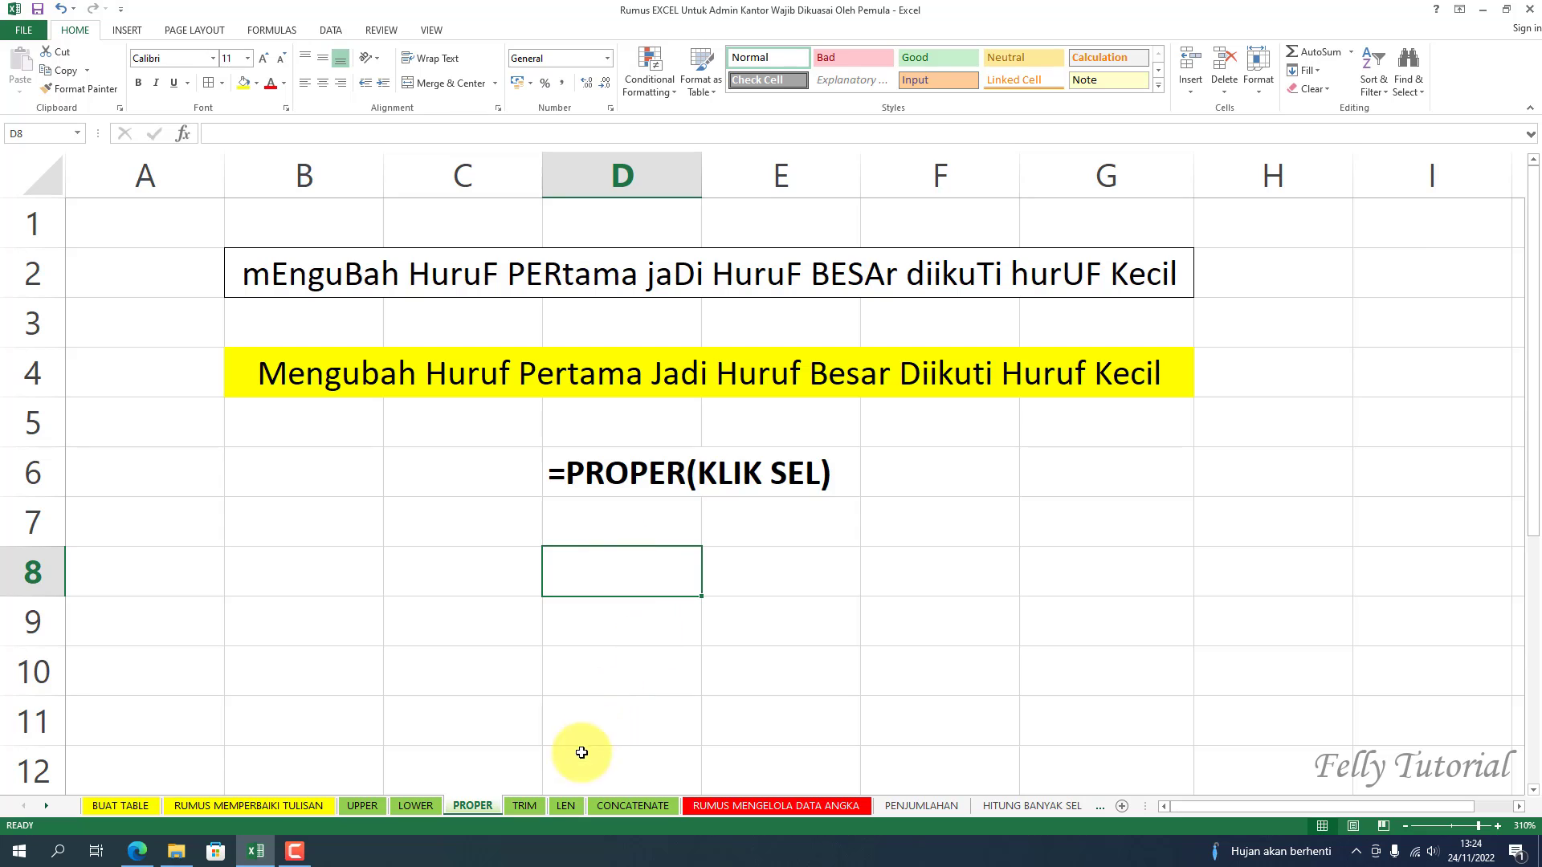
- On the TRIM sheet, enter =TRIM(B2) in the yellow merged cell B4 to remove the sentence's unneeded spaces
left_click(534, 805)
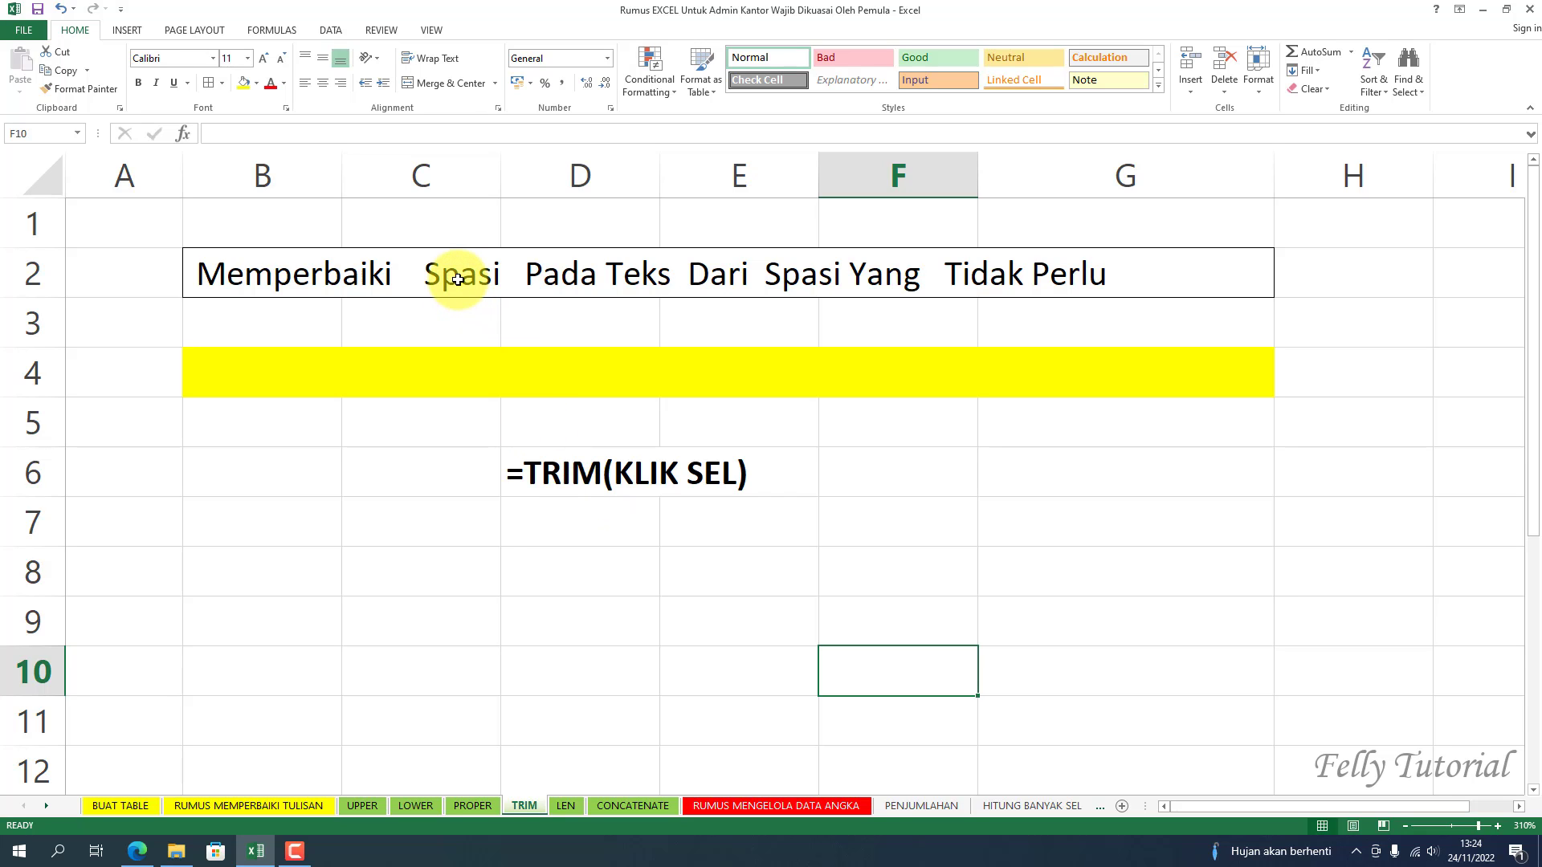
left_click(458, 279)
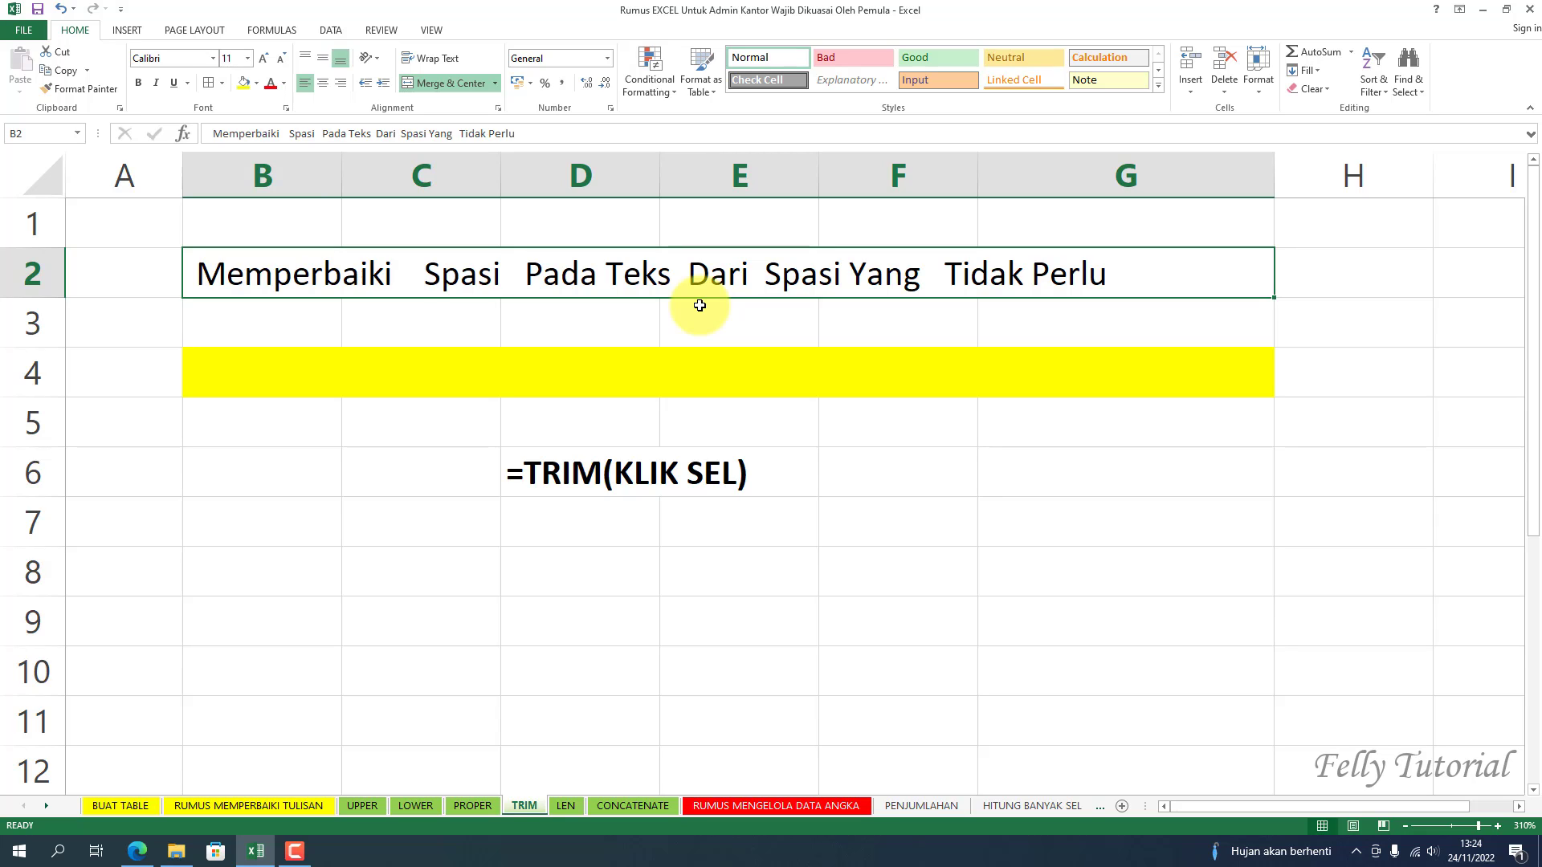
left_click(660, 373)
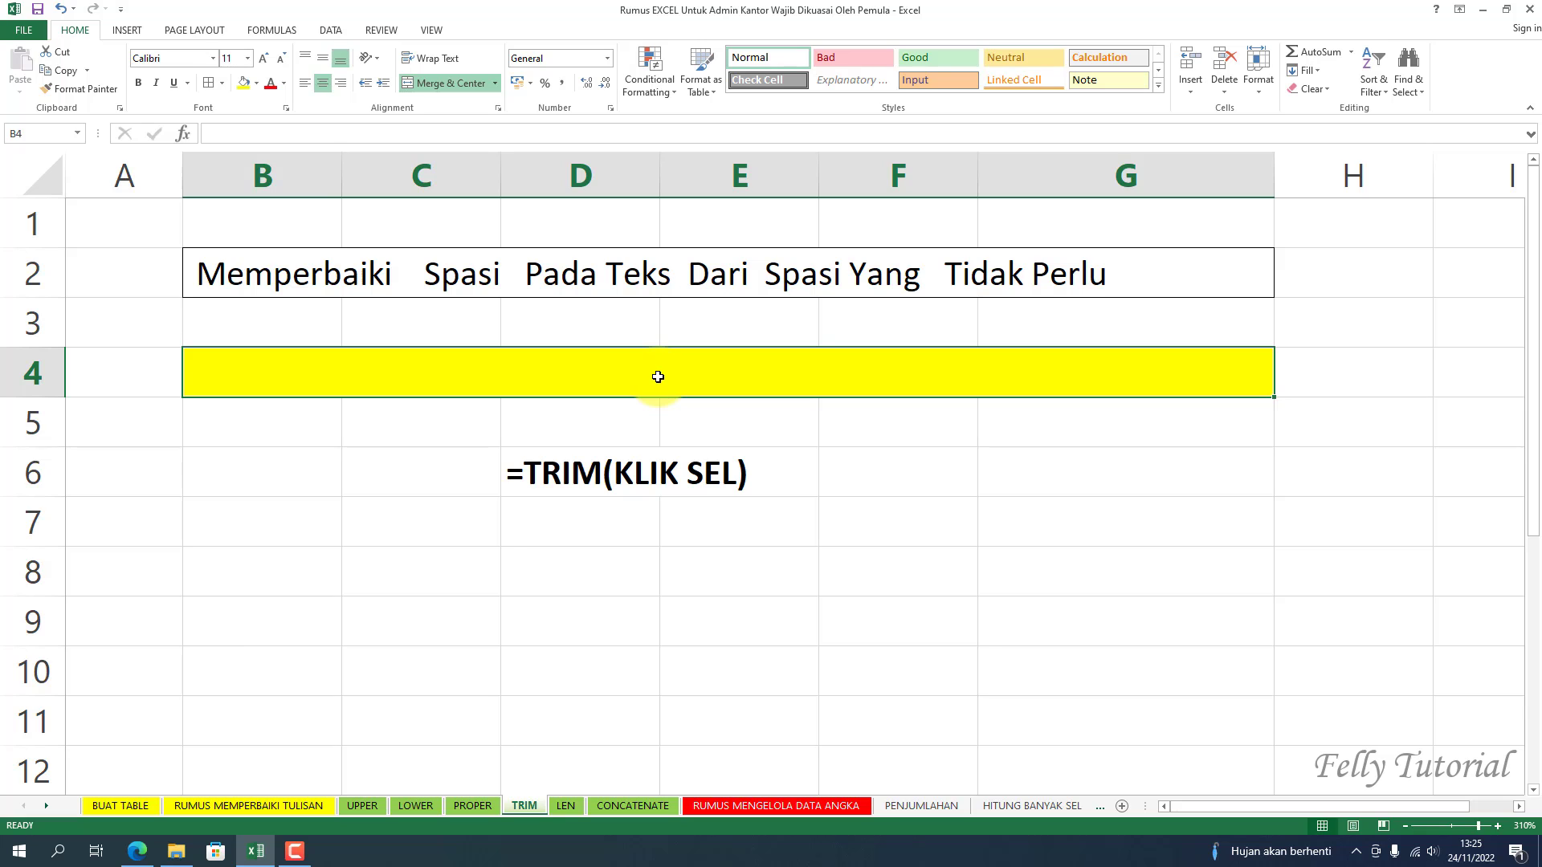
type("=")
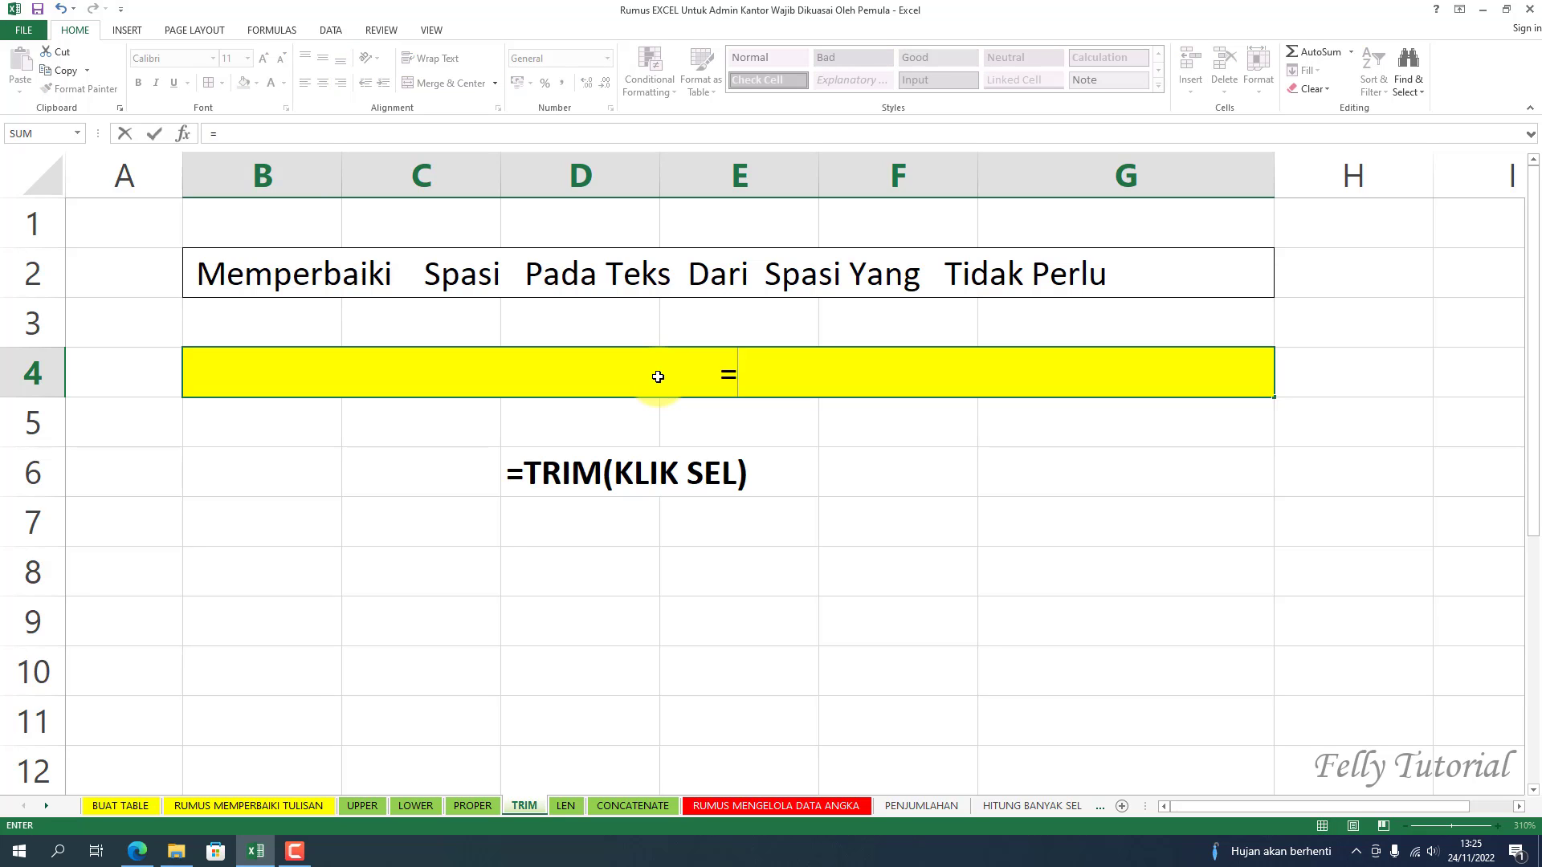
type("TRIM")
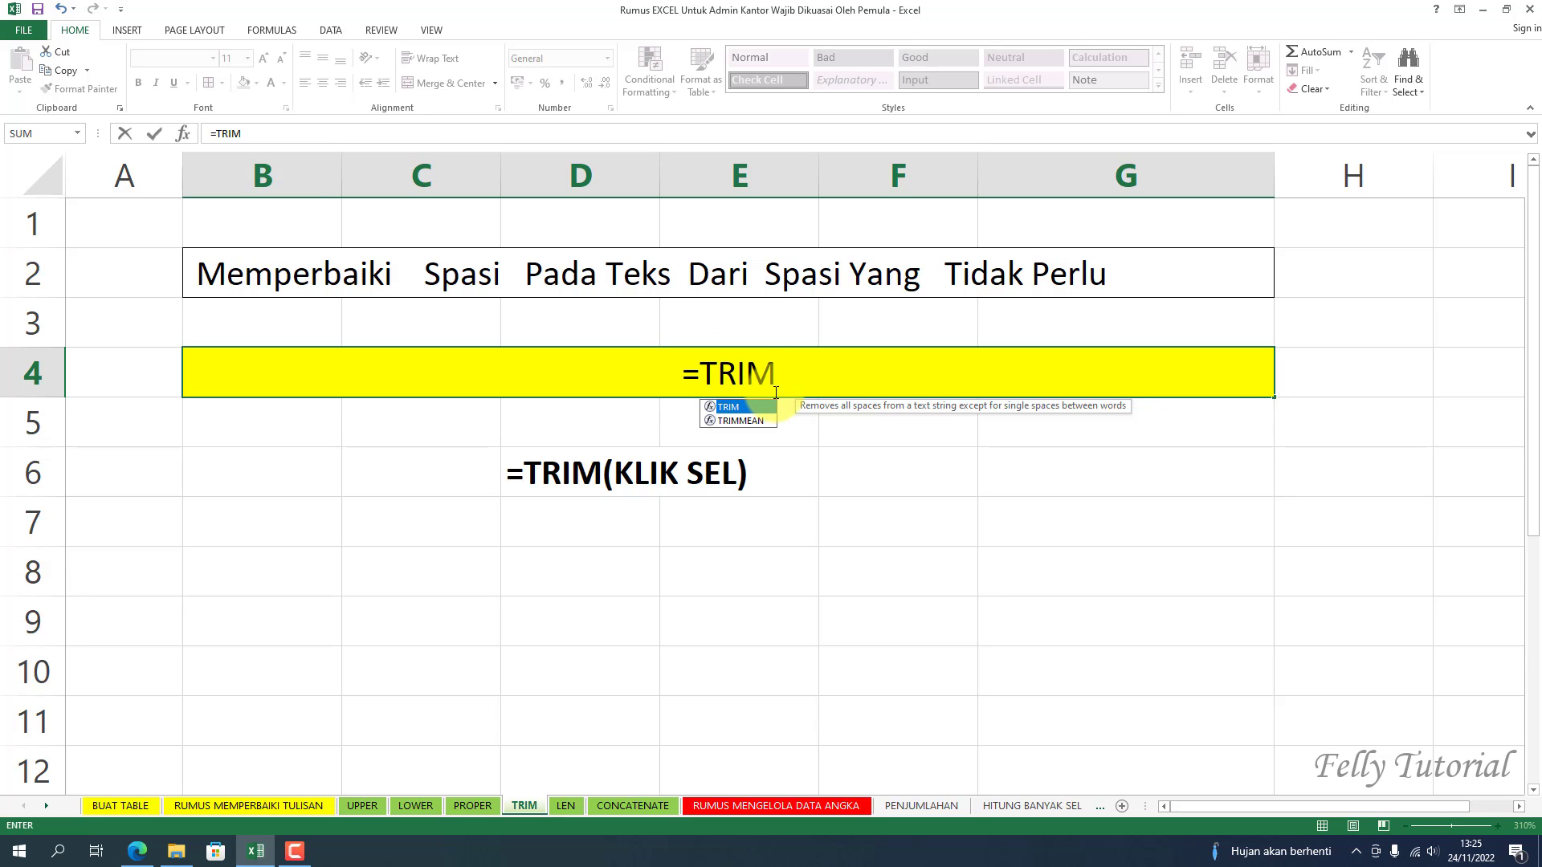
type("(")
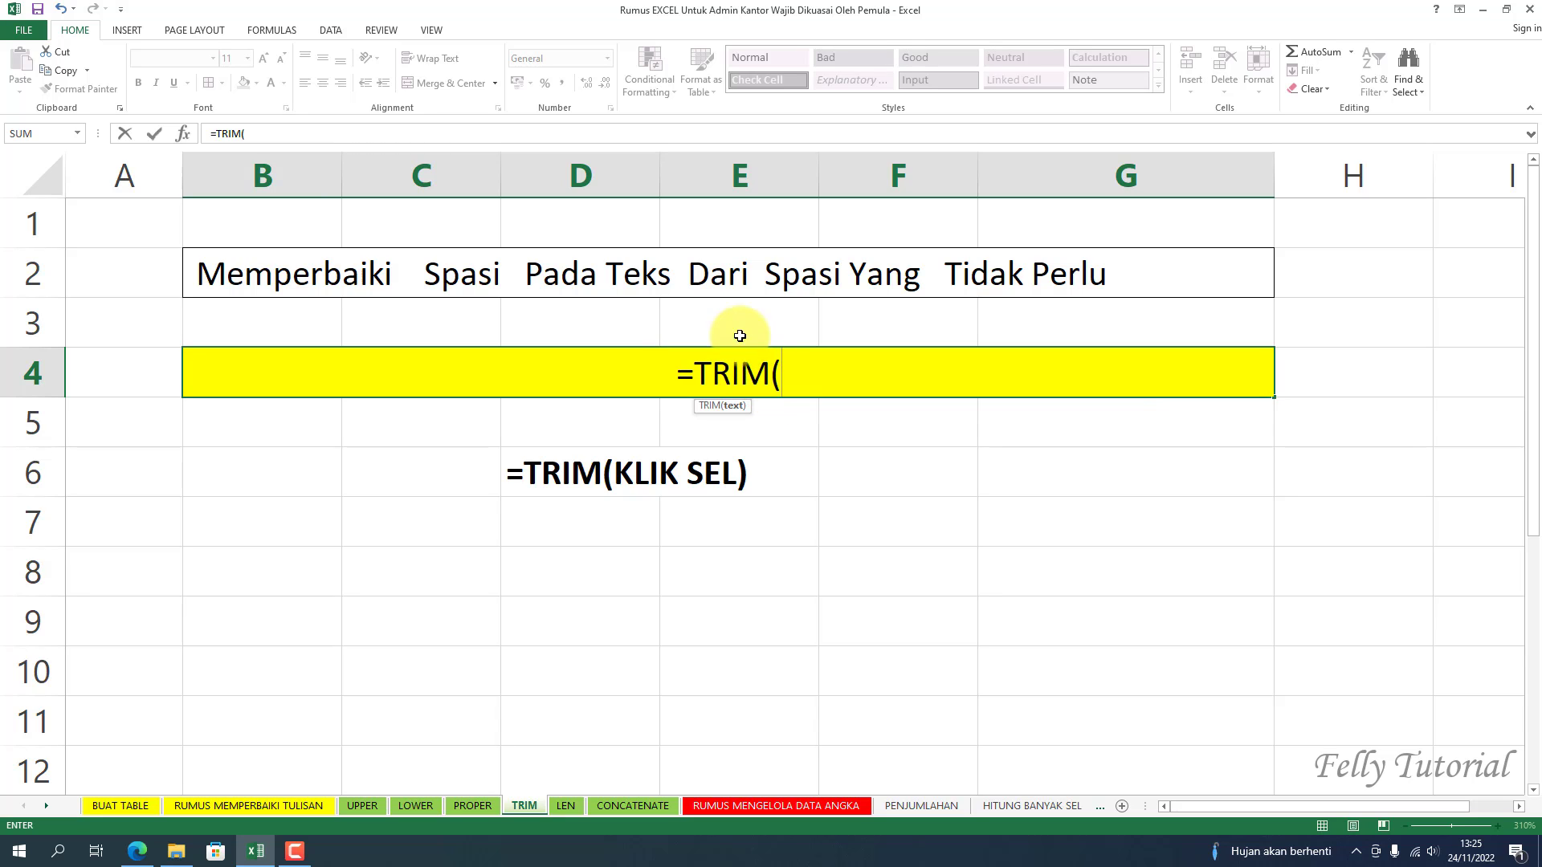
left_click(704, 275)
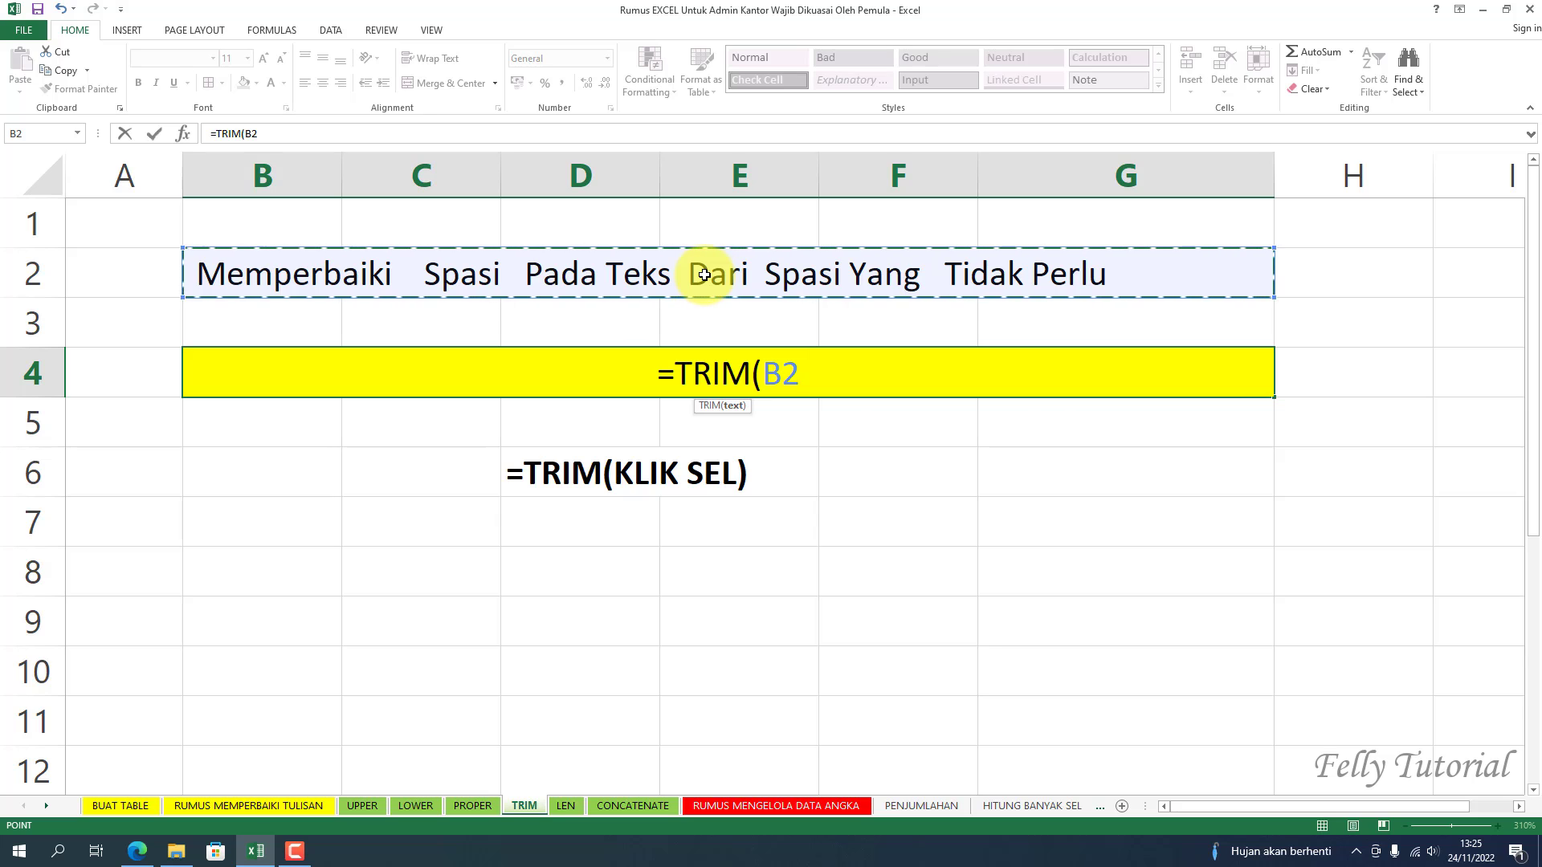
type(")")
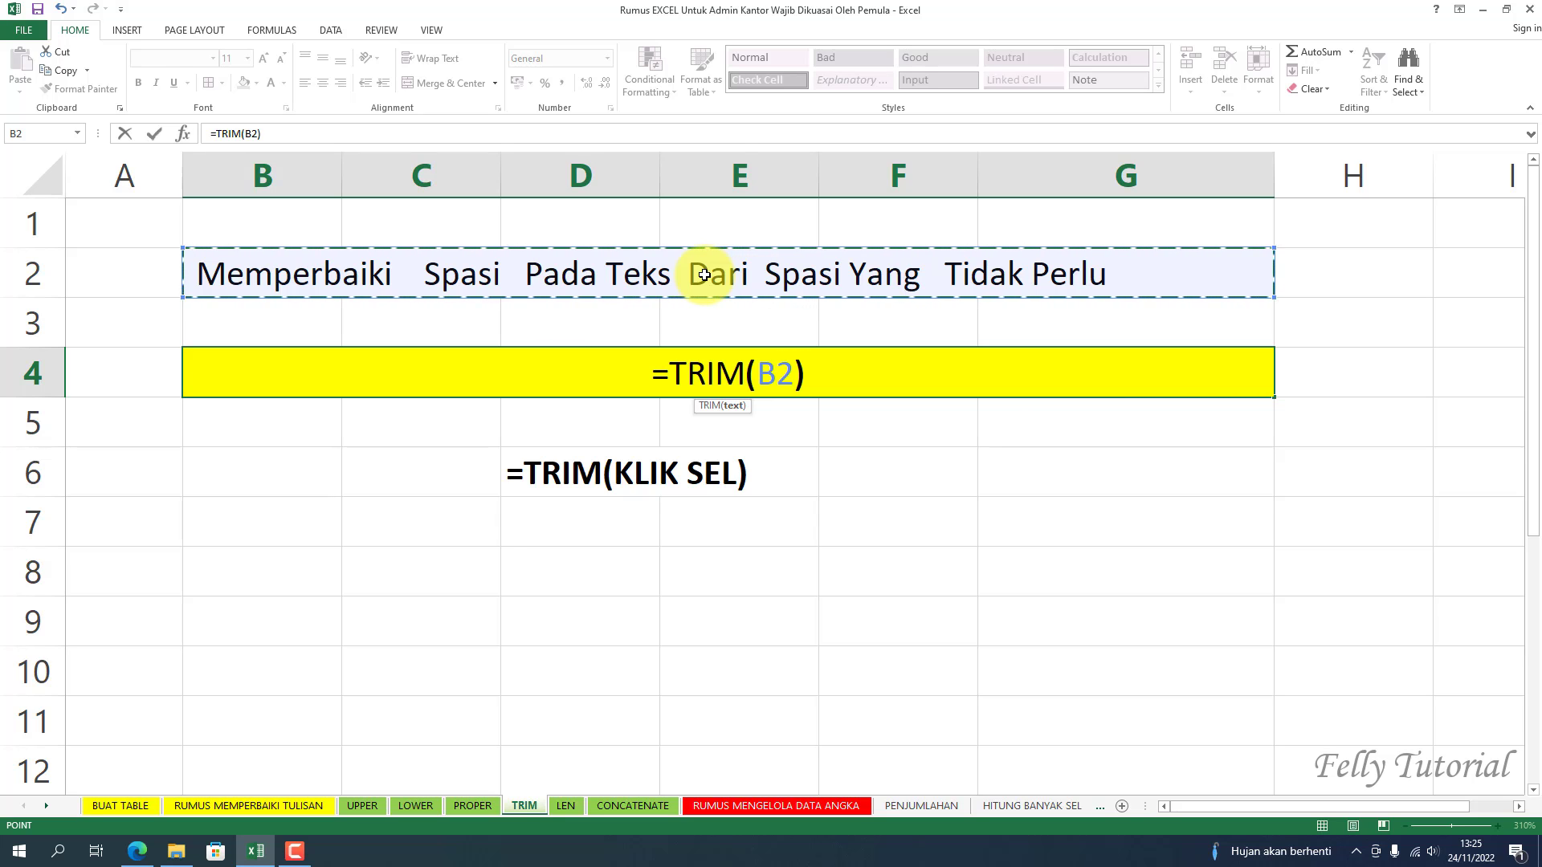
key("Return")
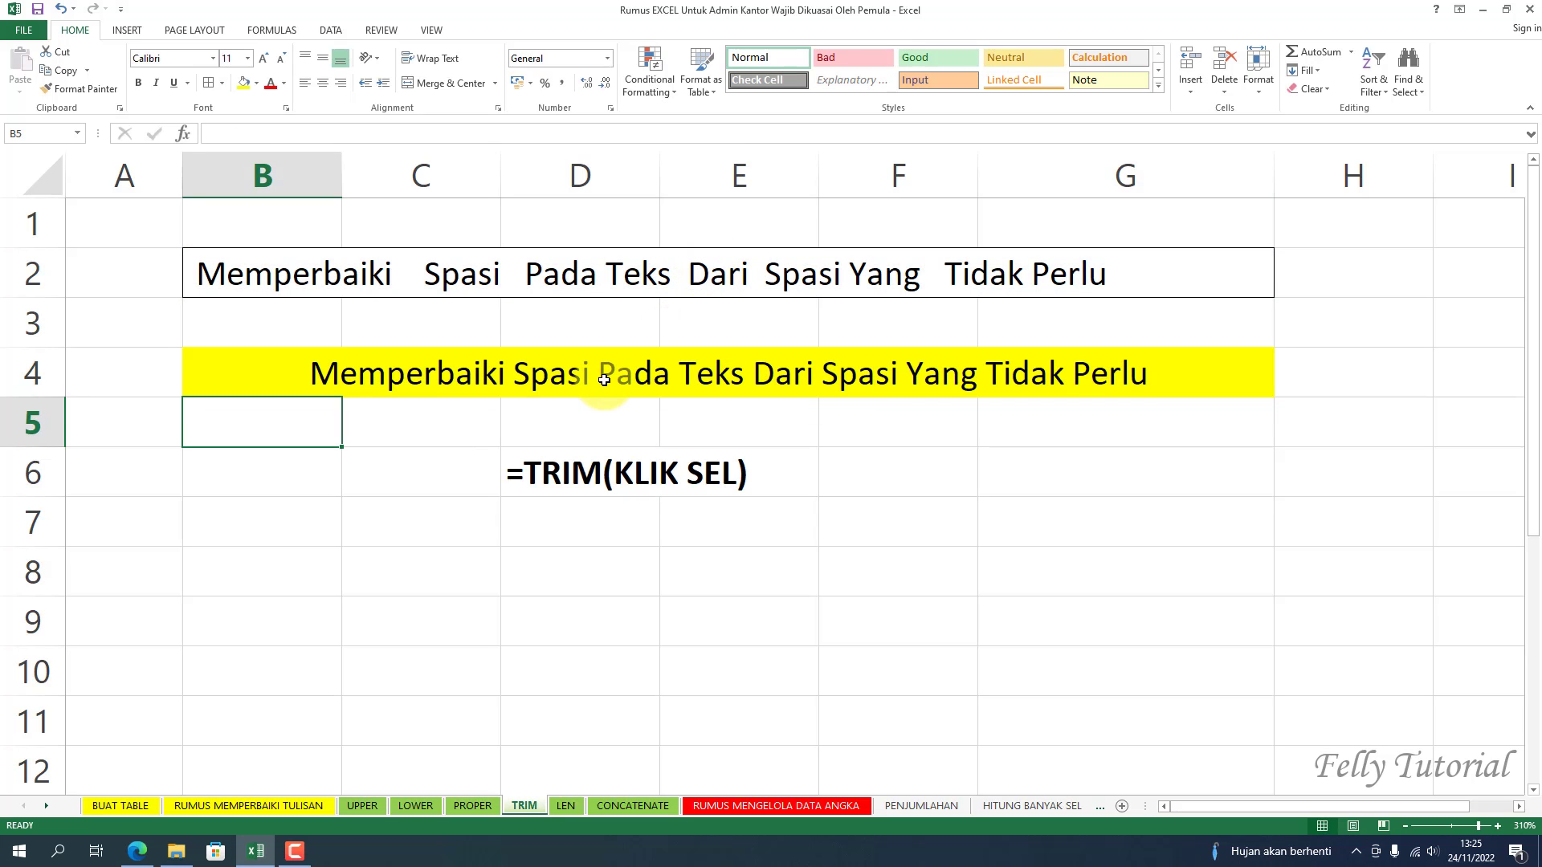
left_click(603, 380)
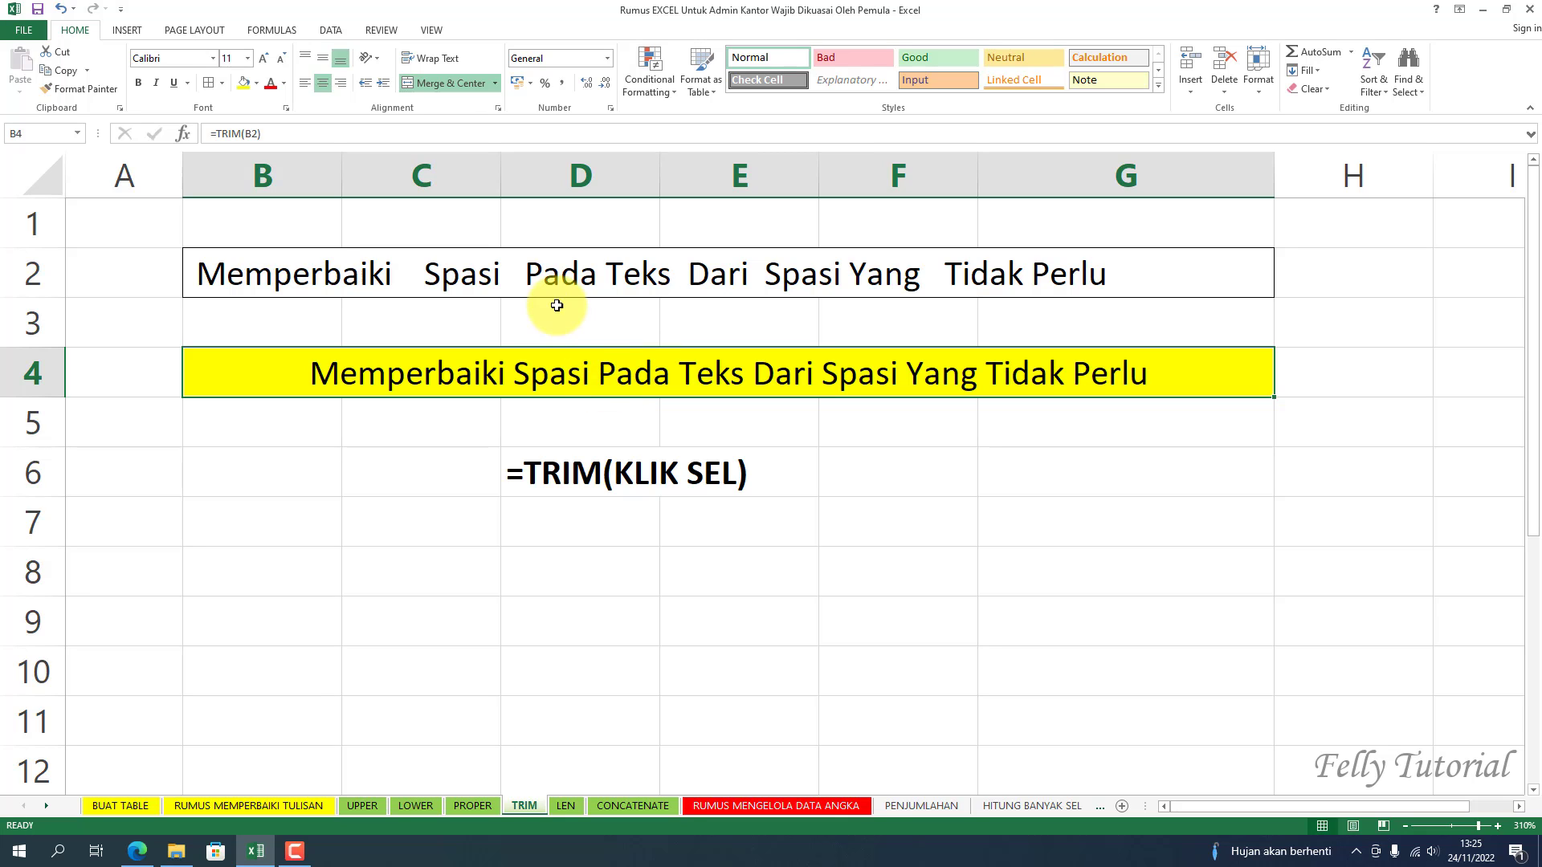
left_click(554, 279)
left_click(561, 316)
left_click(671, 368)
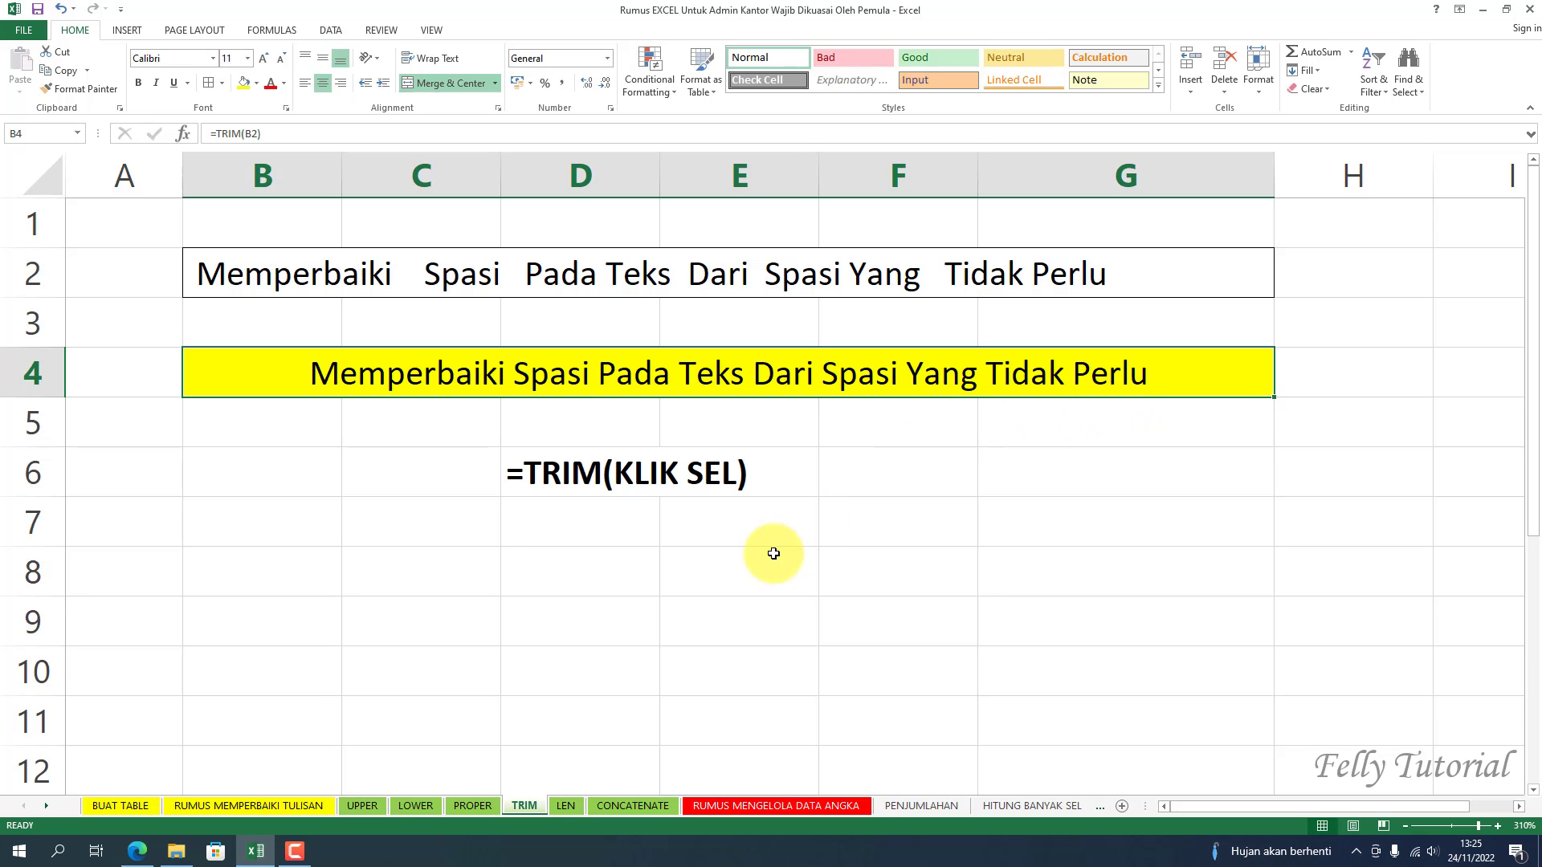
- On the LEN sheet, enter =LEN(B2) in the yellow merged cell B4 to count the sentence's characters including spaces
left_click(566, 806)
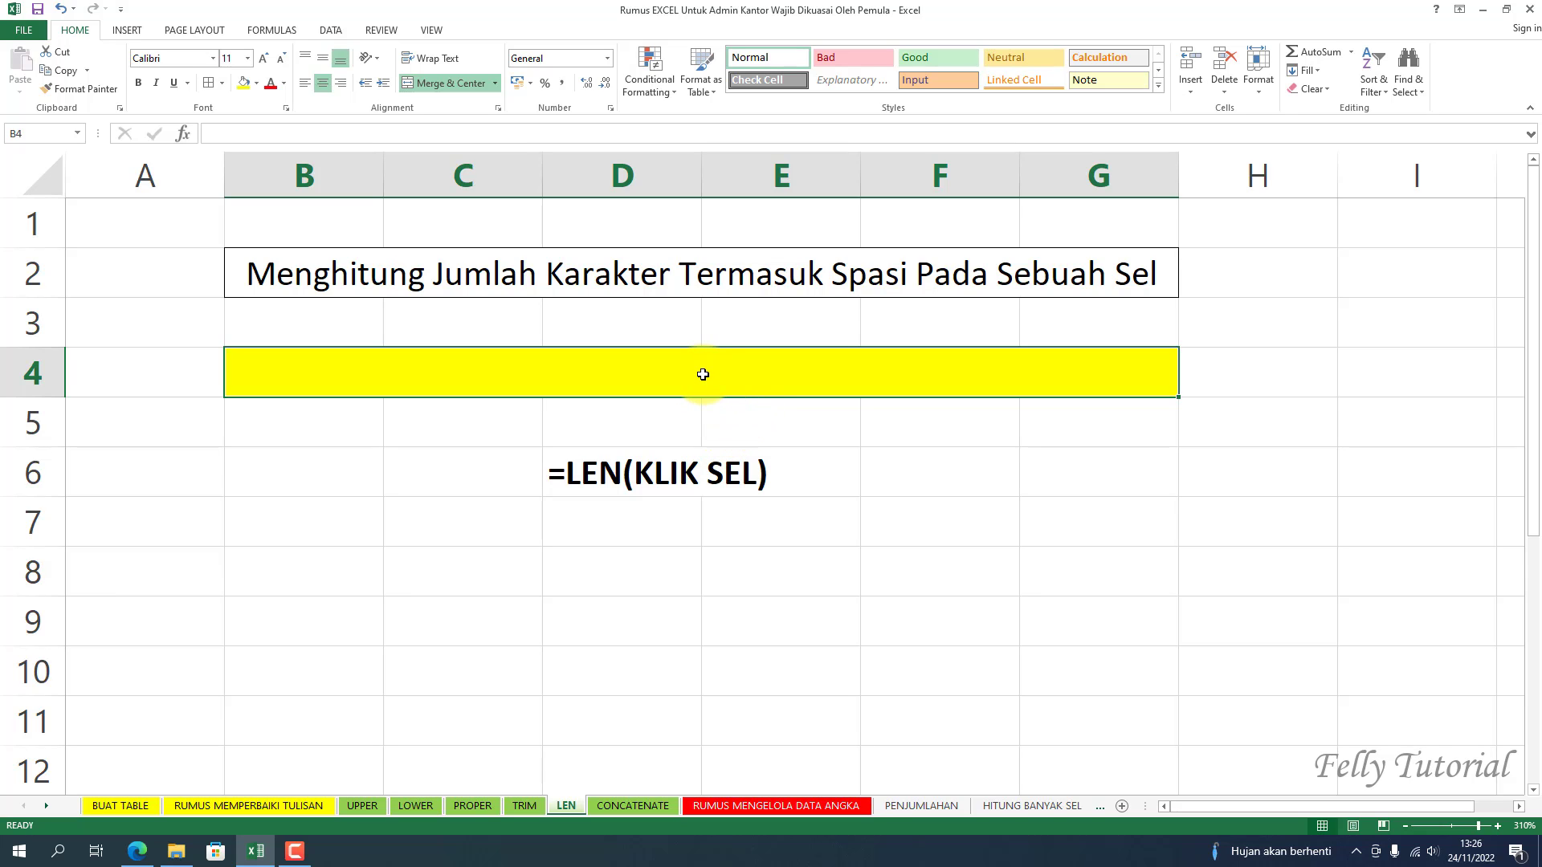
type("=")
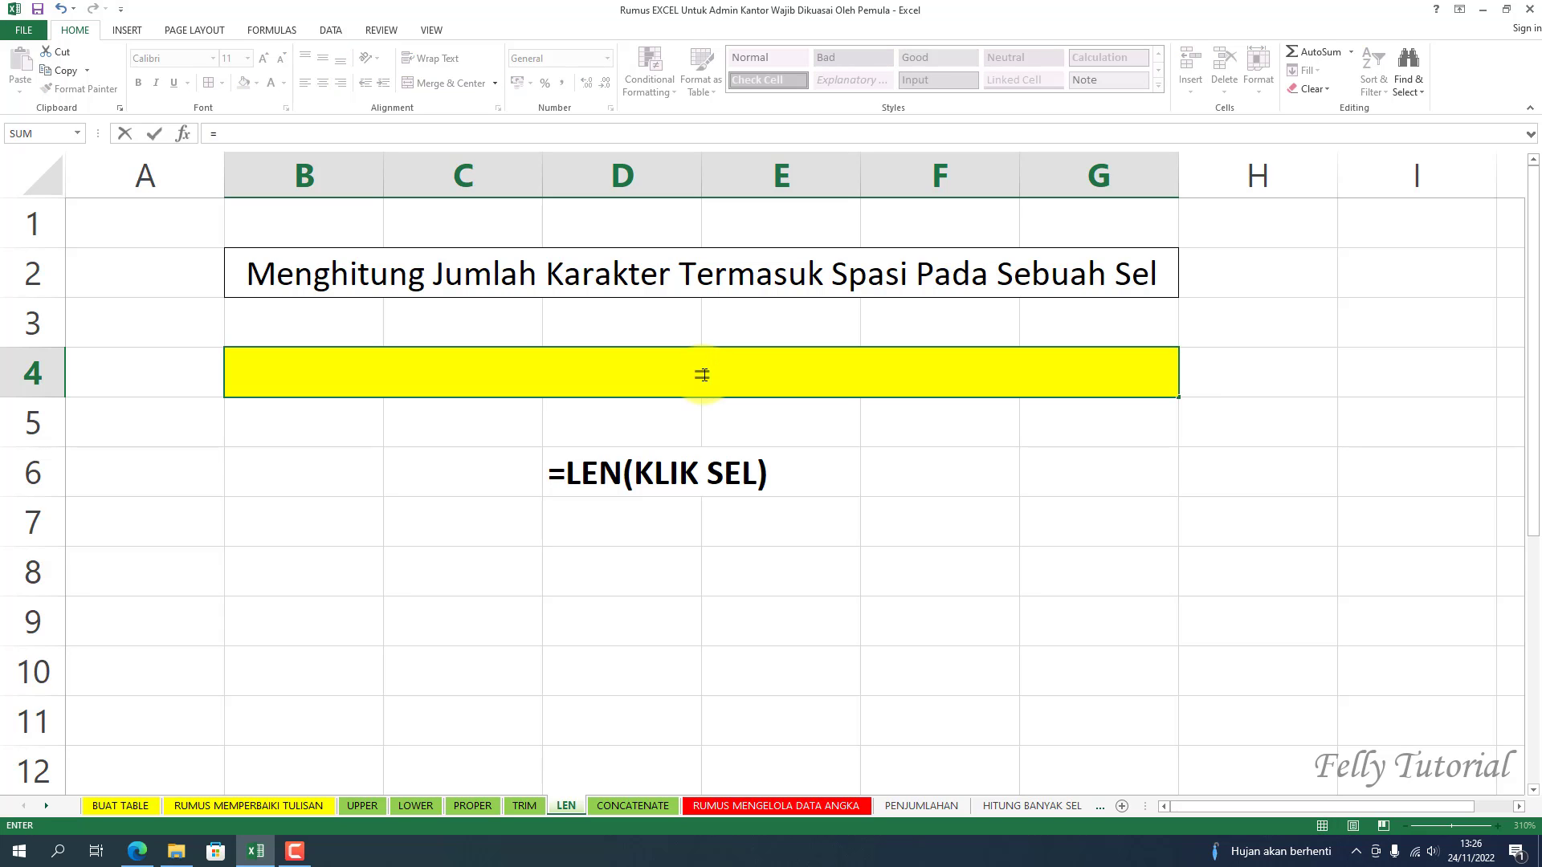
type("LEN")
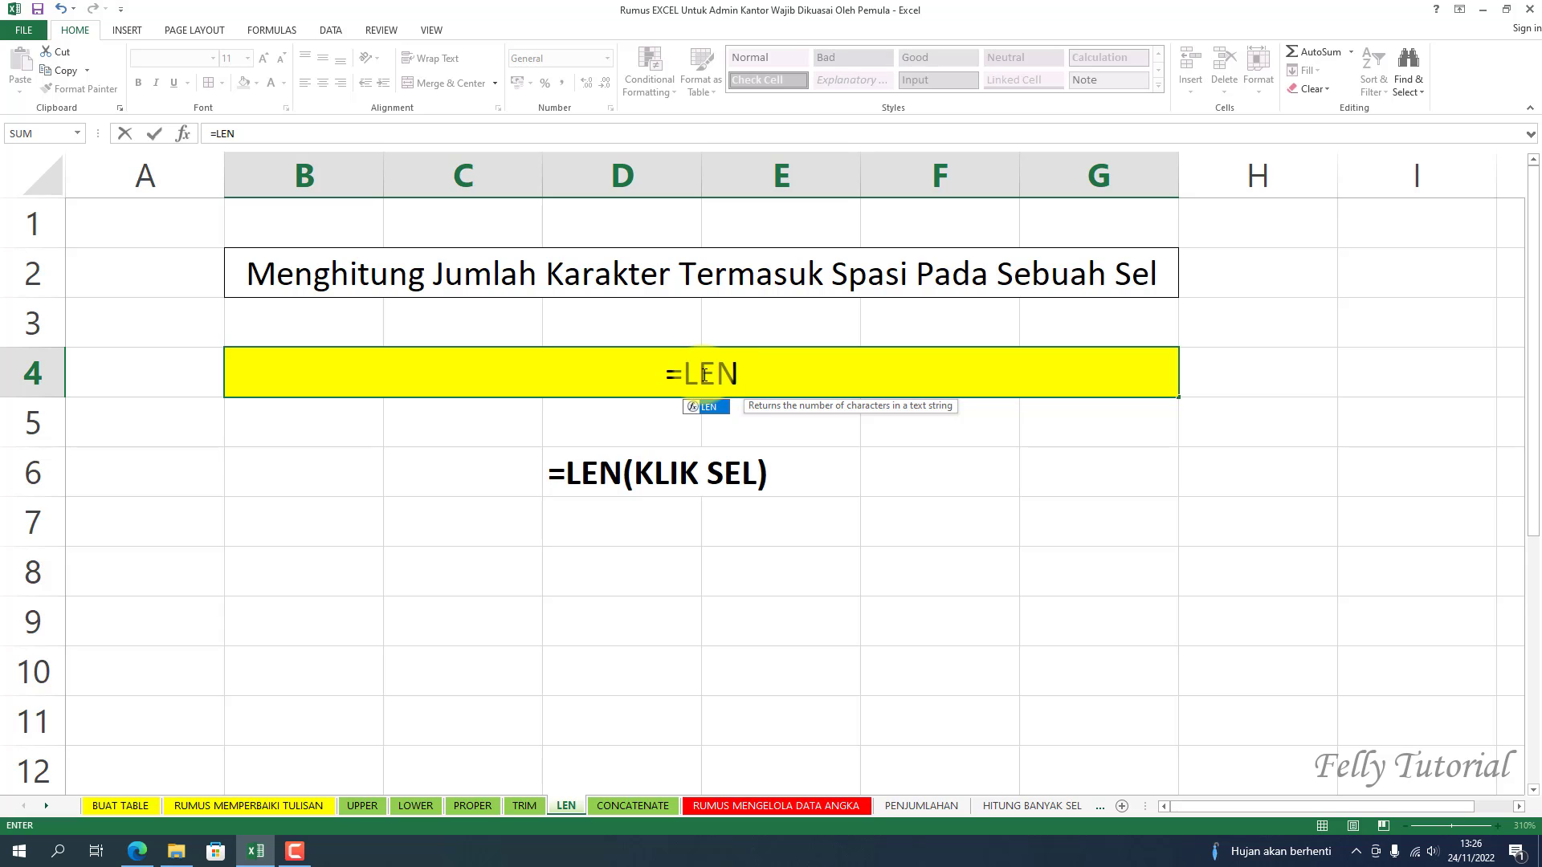
type("(")
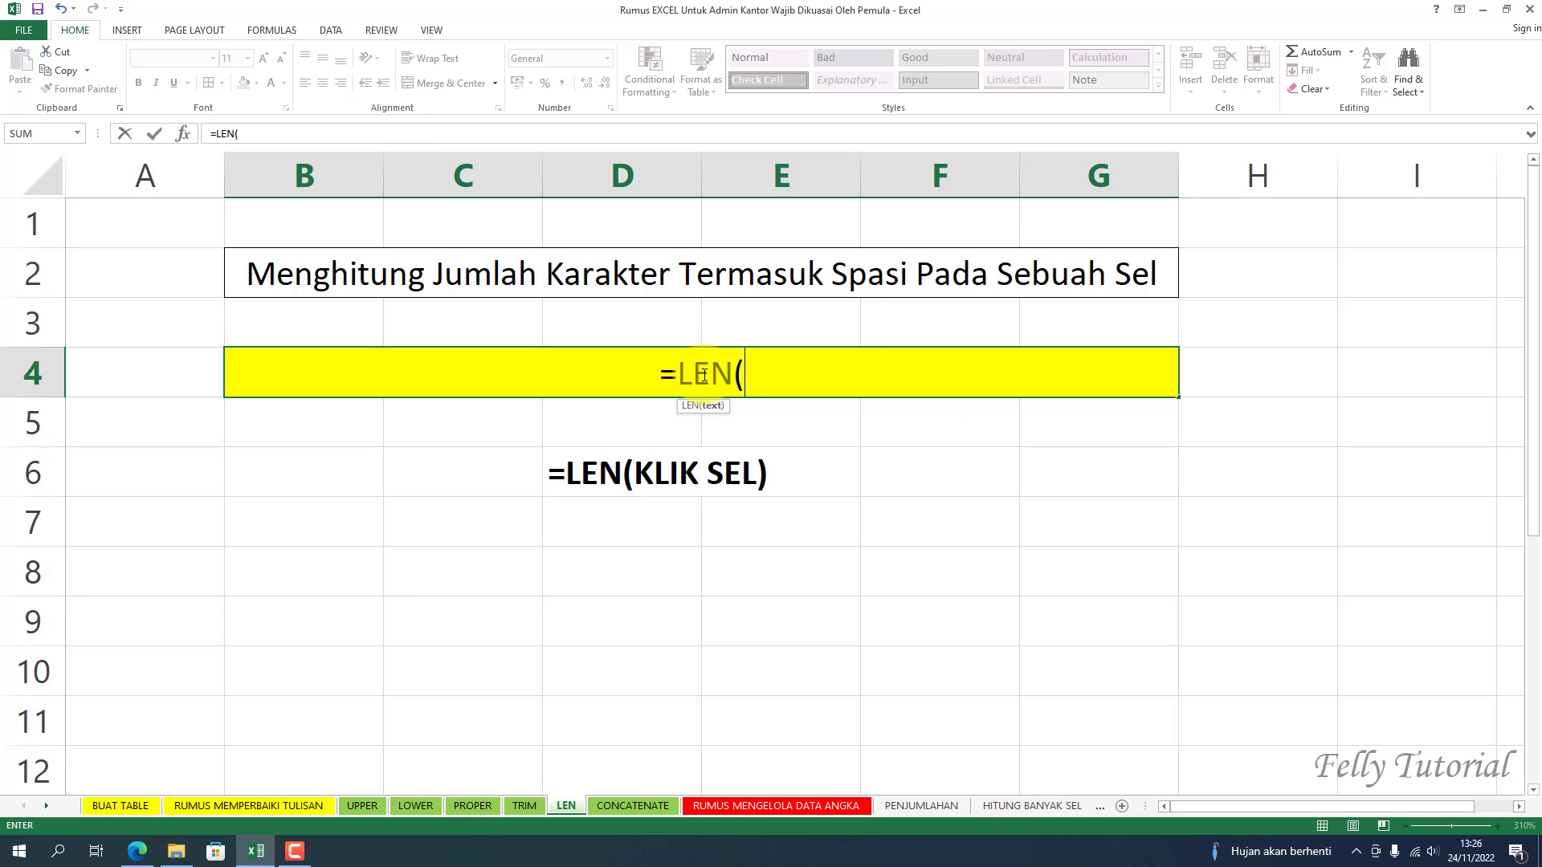
left_click(679, 280)
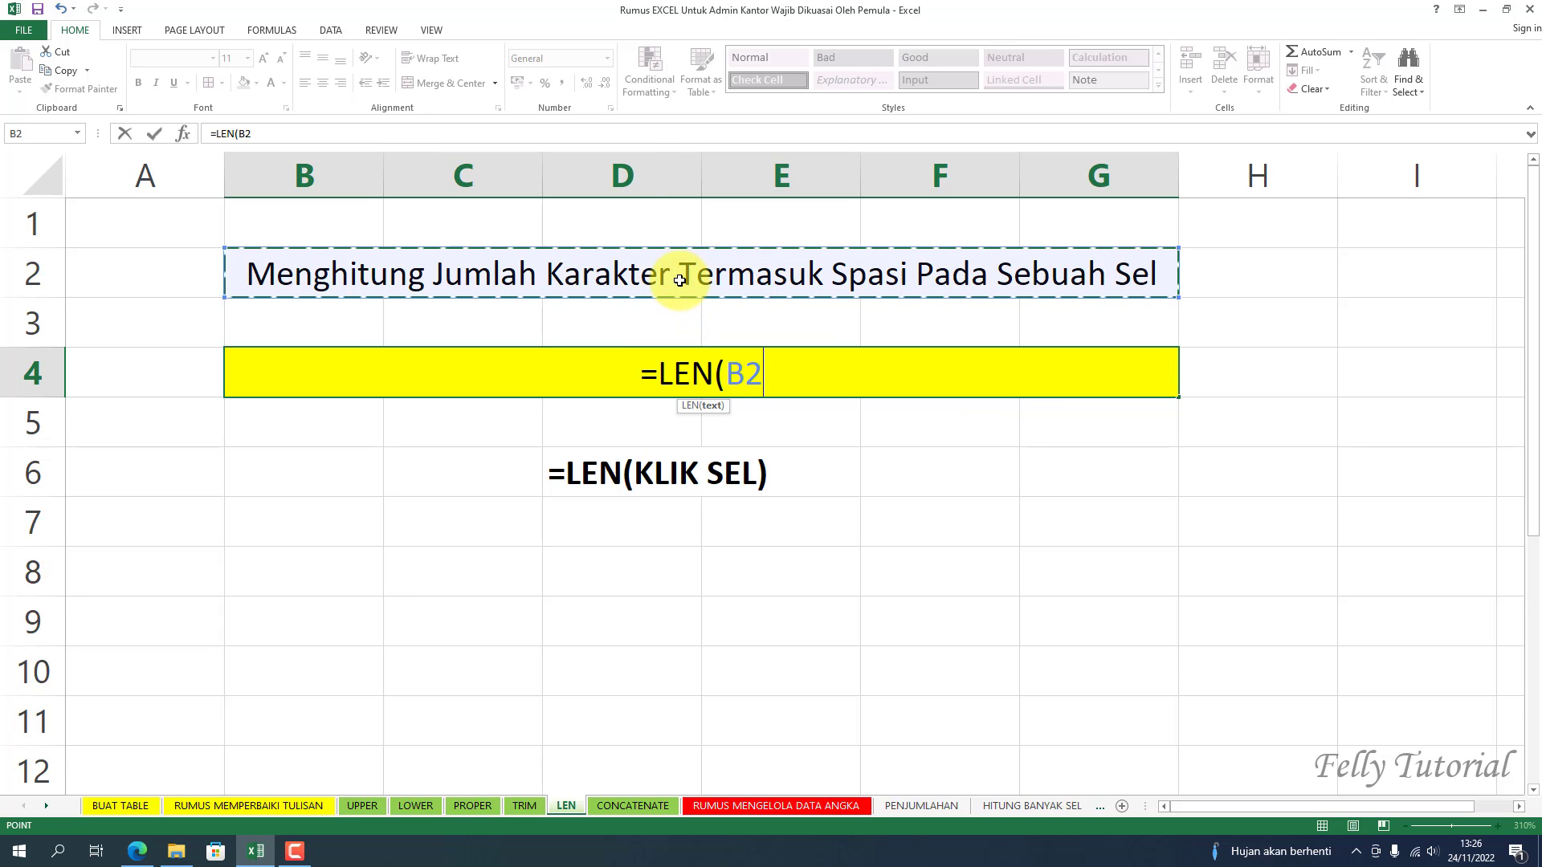
type(")")
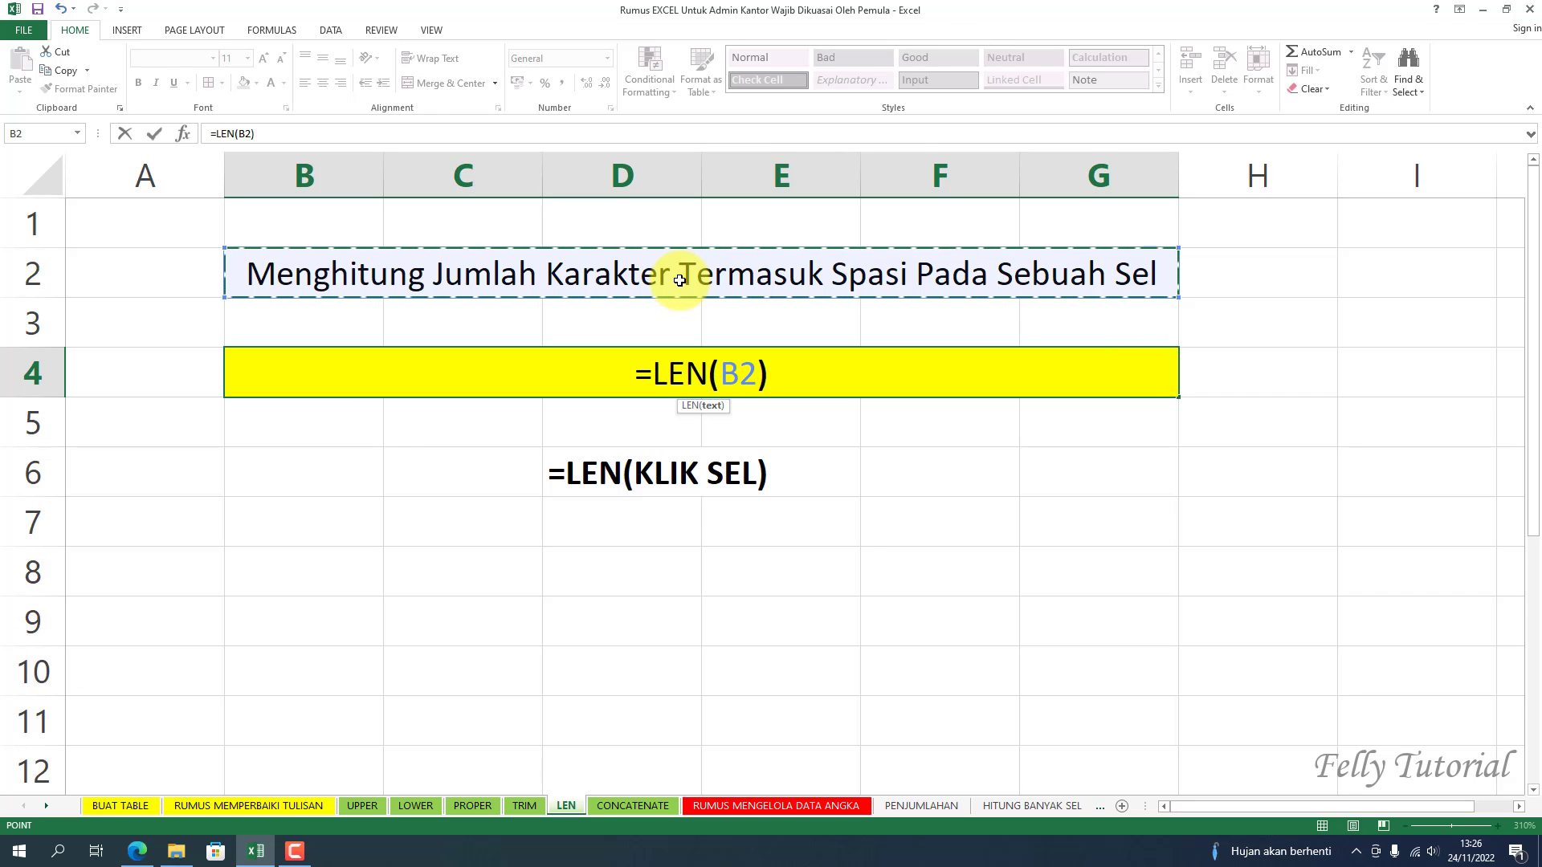
key("Return")
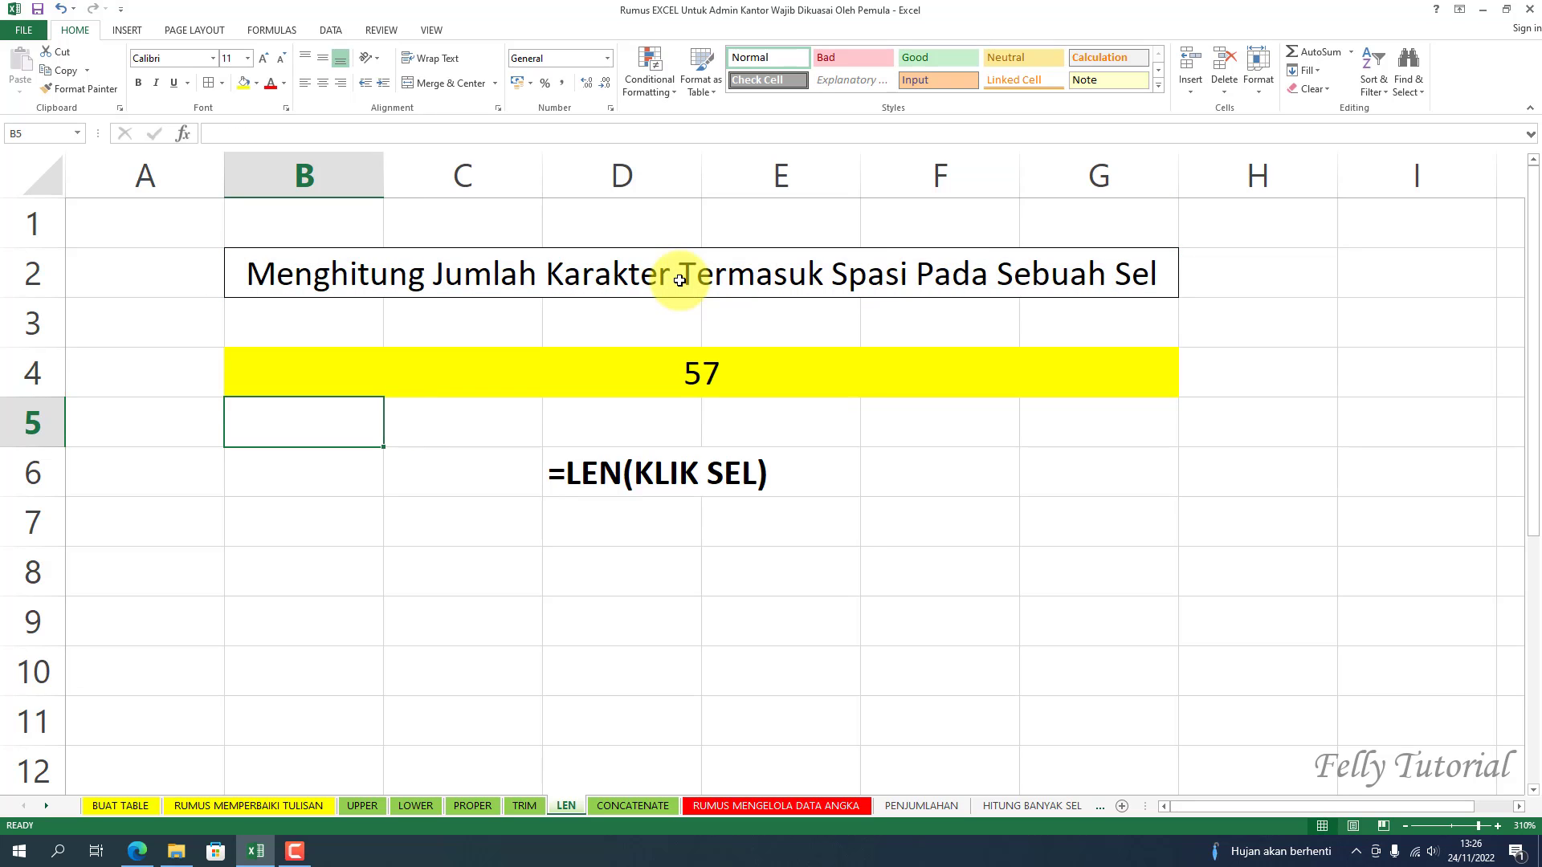
left_click(724, 370)
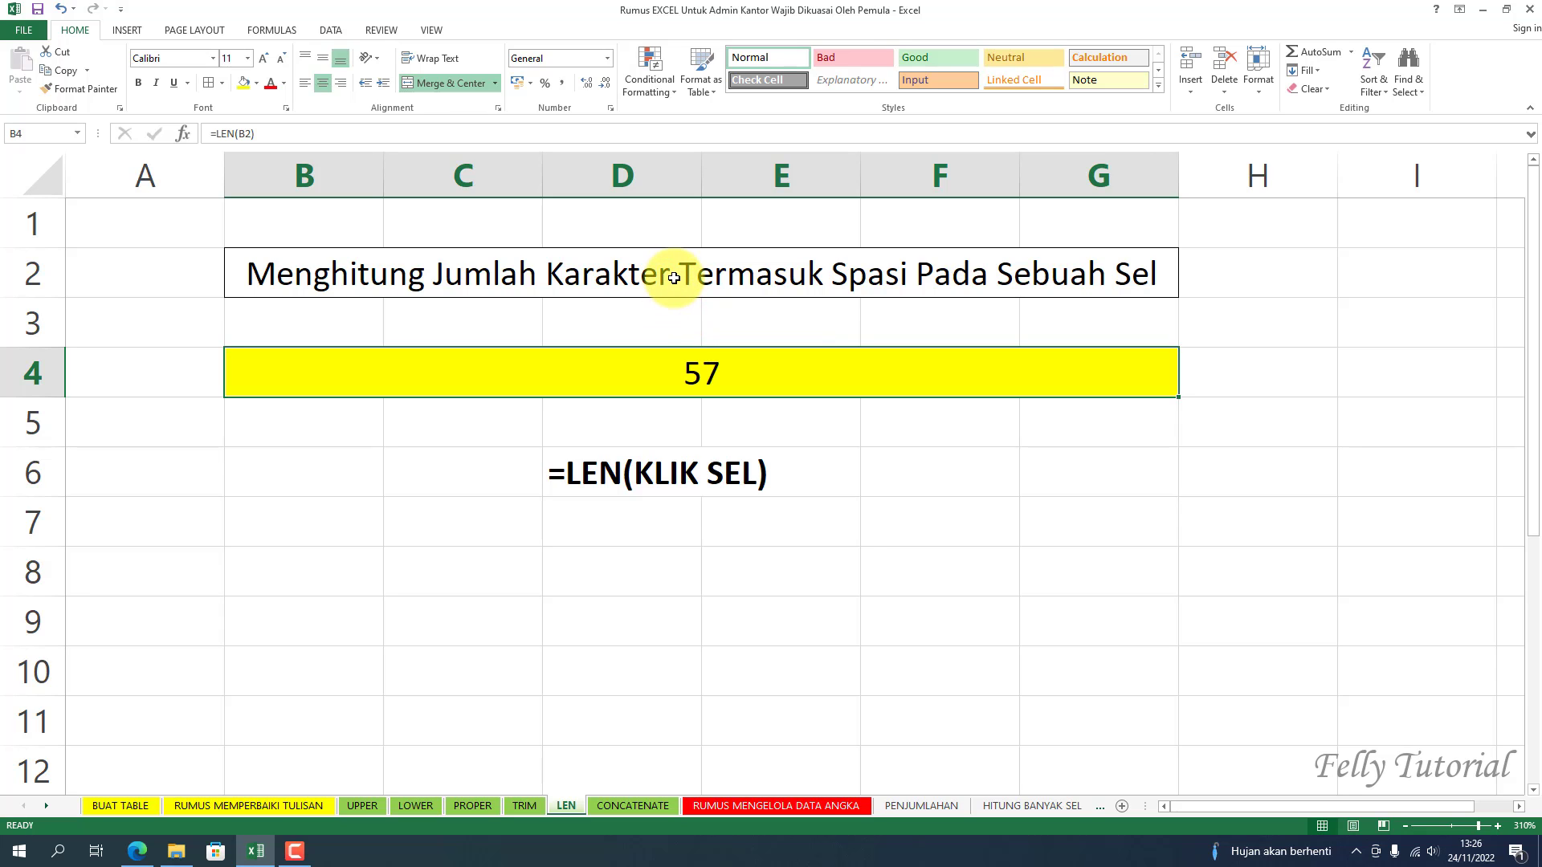
- Open the CONCATENATE sheet and review the Nama Depan, Nama Tengah and Nama Belakang columns that feed the Digabung column
left_click(623, 806)
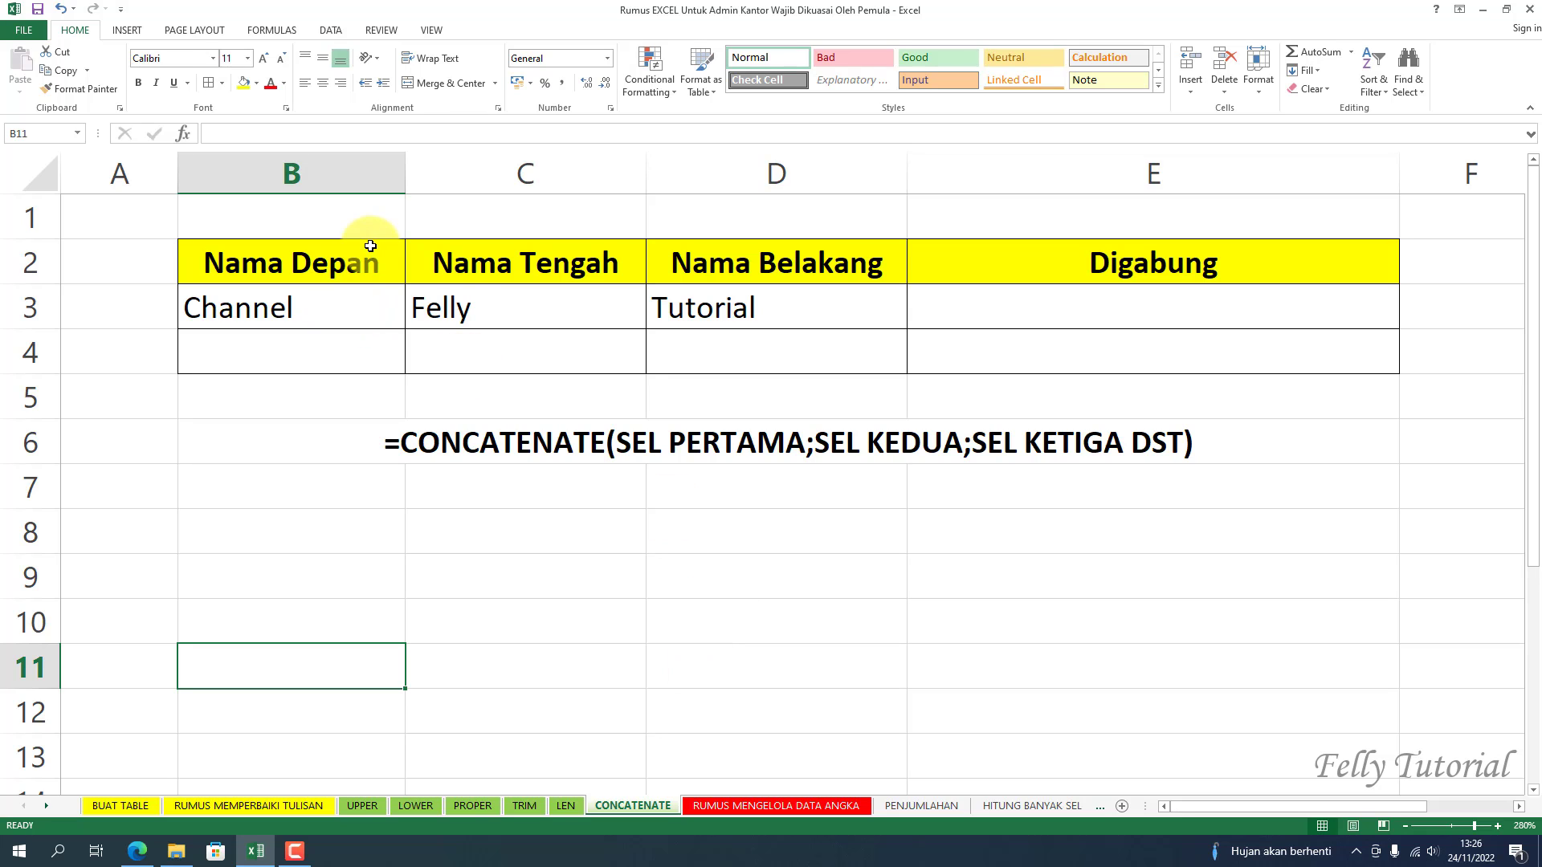
left_click(1140, 303)
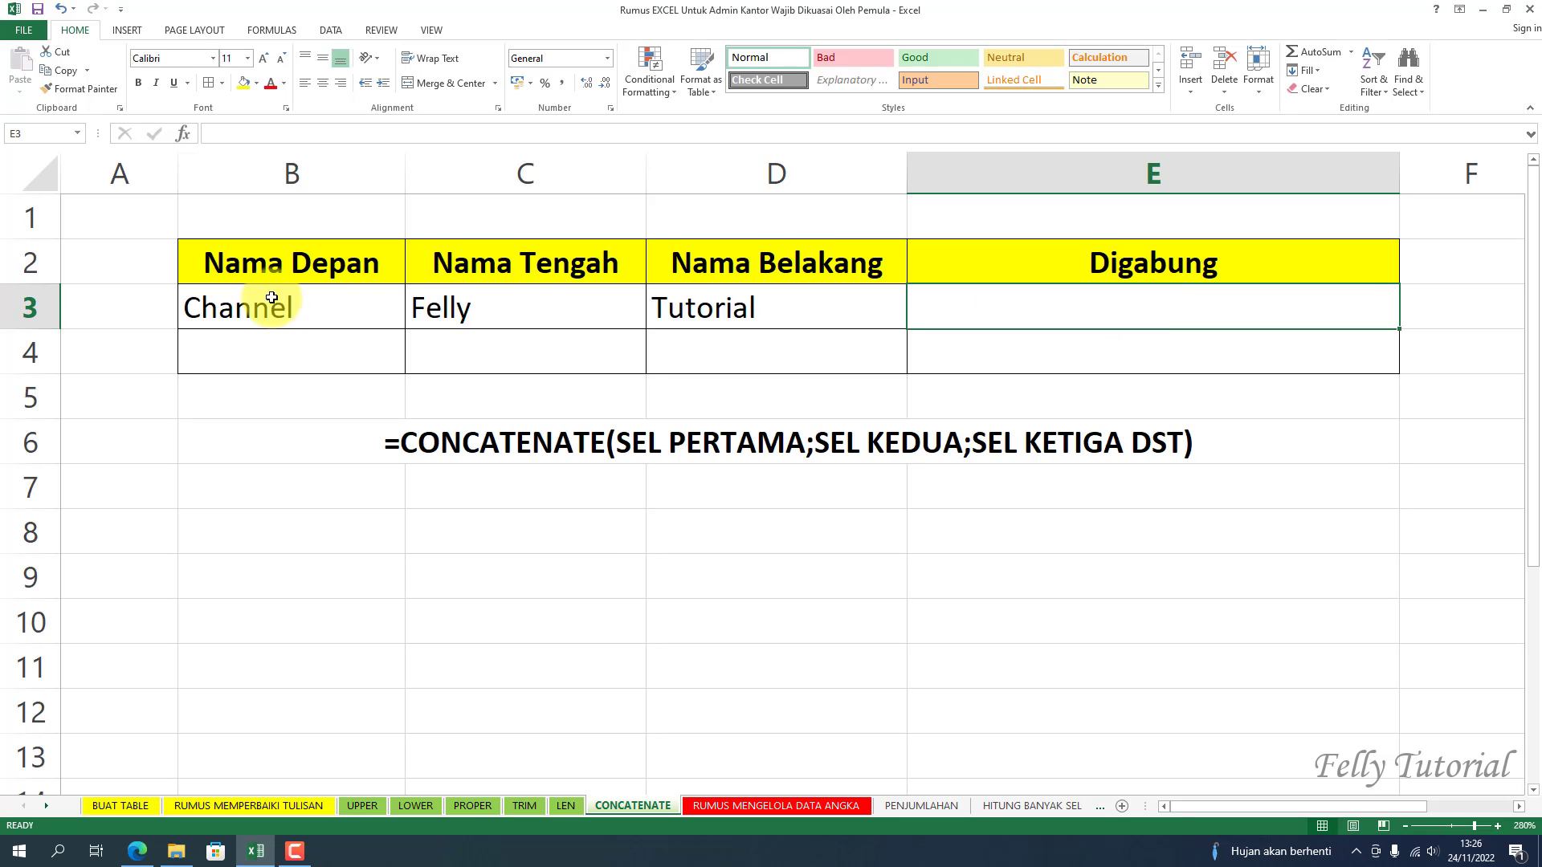
left_click(274, 267)
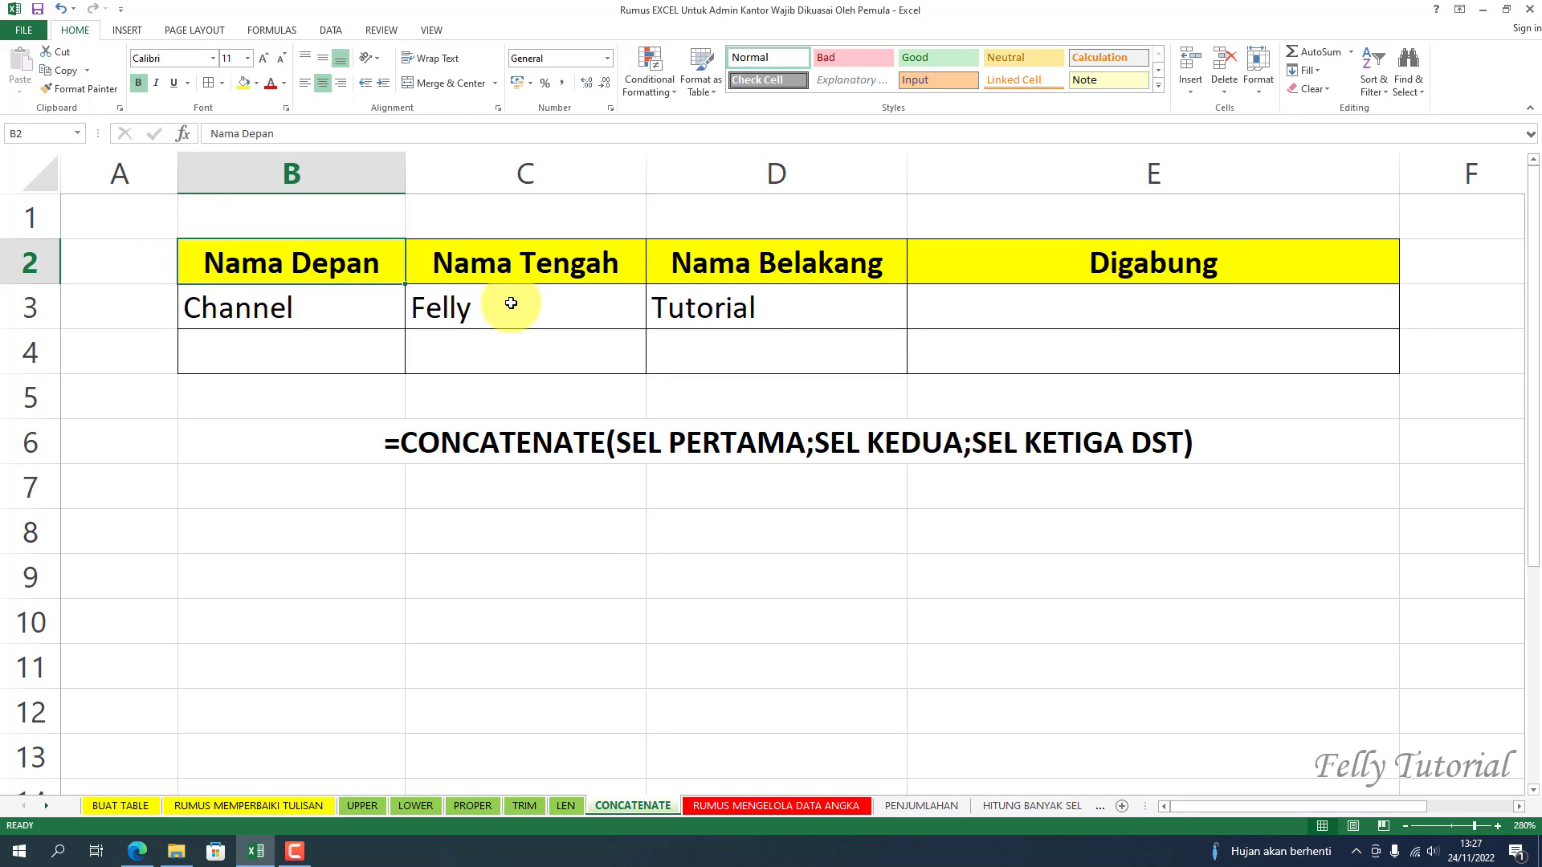
left_click(467, 253)
left_click(732, 265)
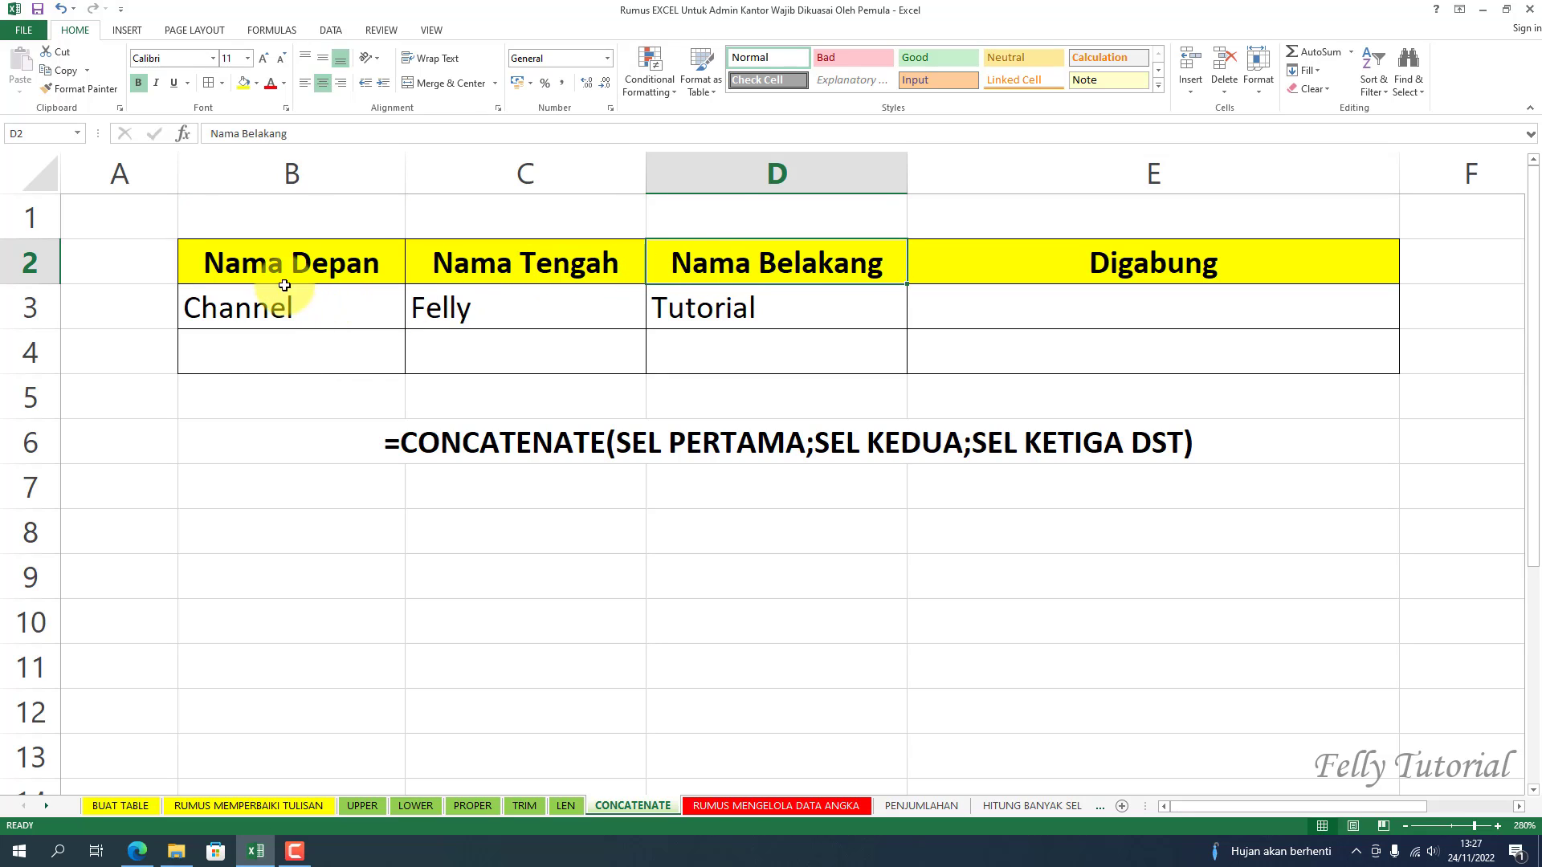
left_click_drag(297, 174, 902, 289)
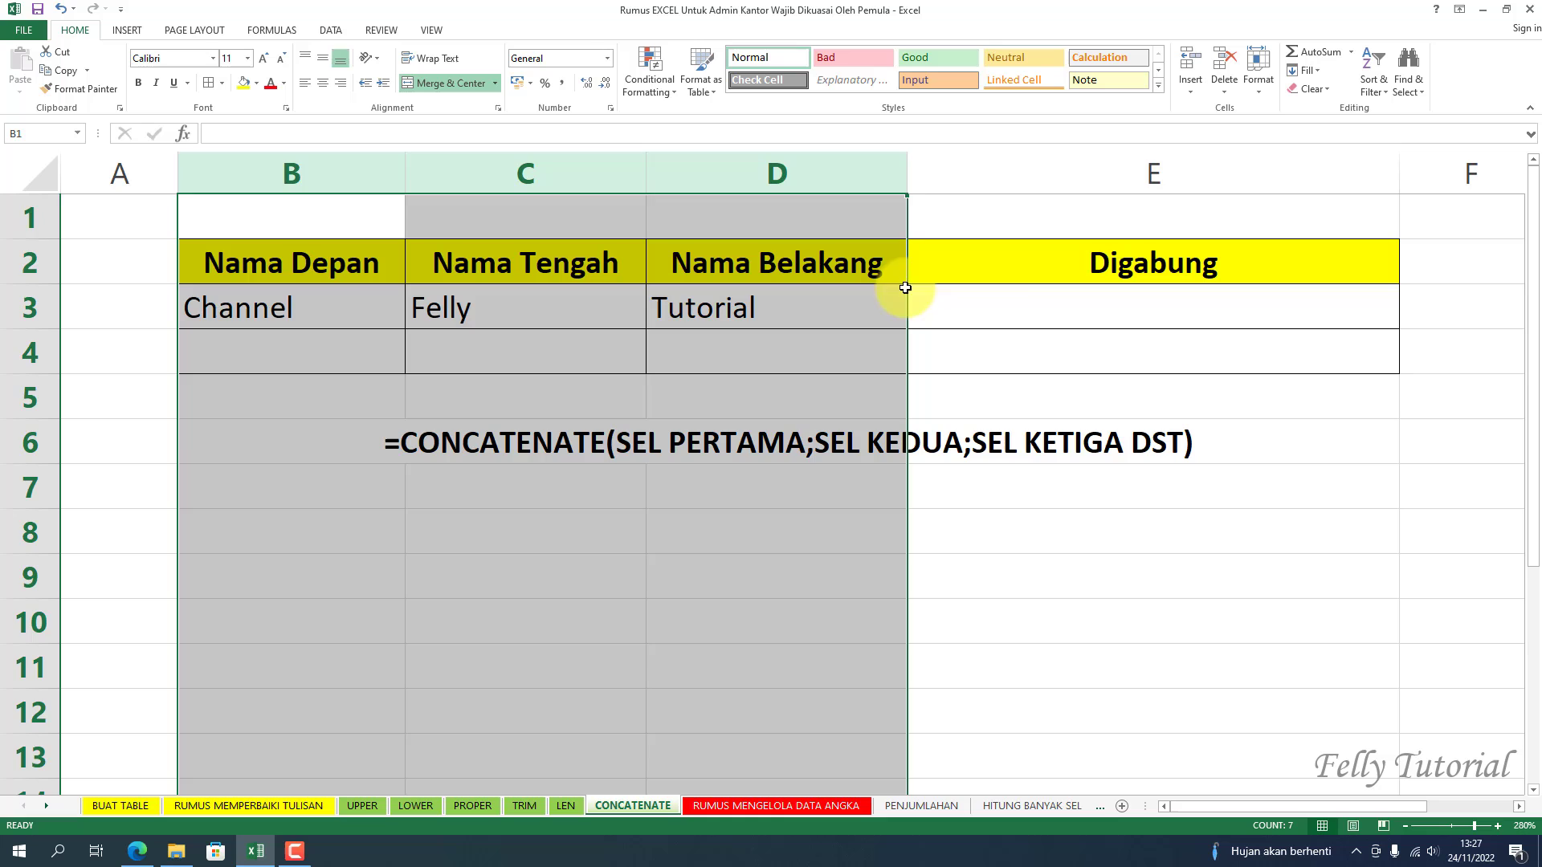
- Enter =CONCATENATE(B3;C3;D3) in cell E3 under Digabung to join the three name parts
left_click(1157, 316)
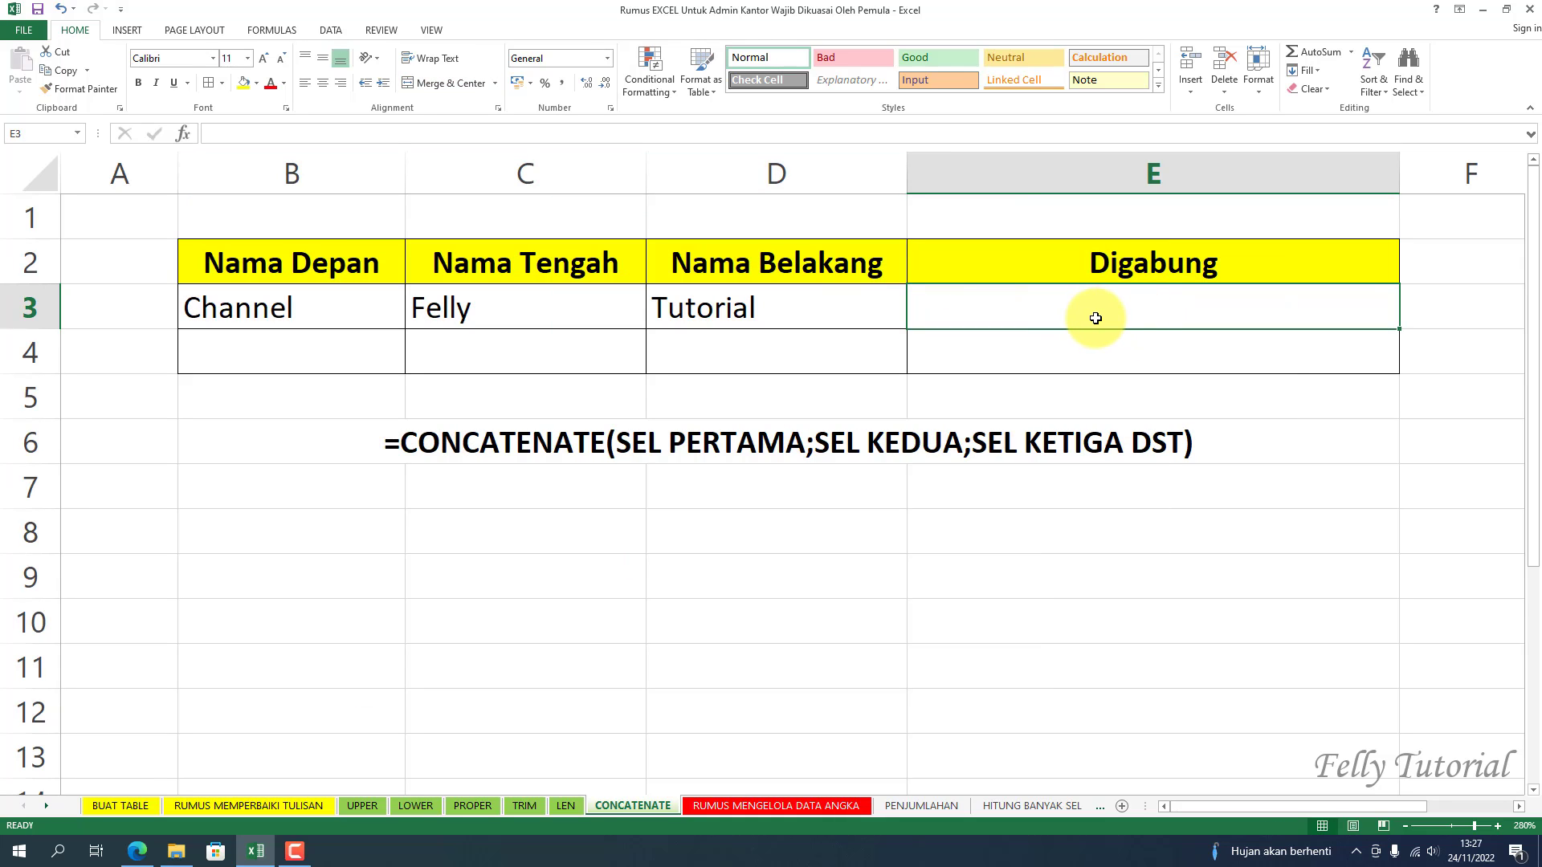
type("=C")
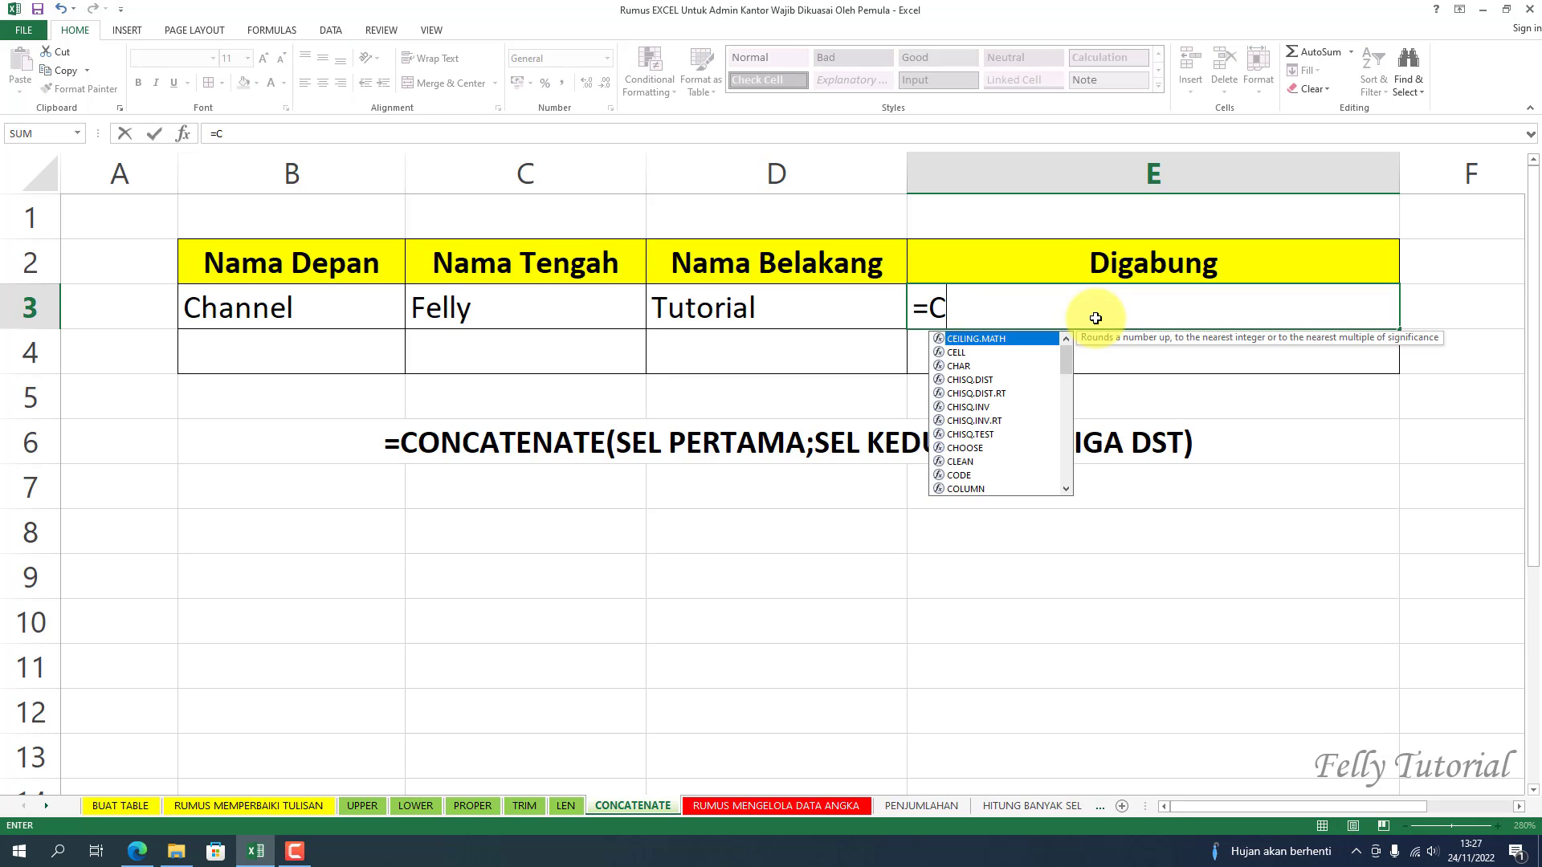
type("ONCAT")
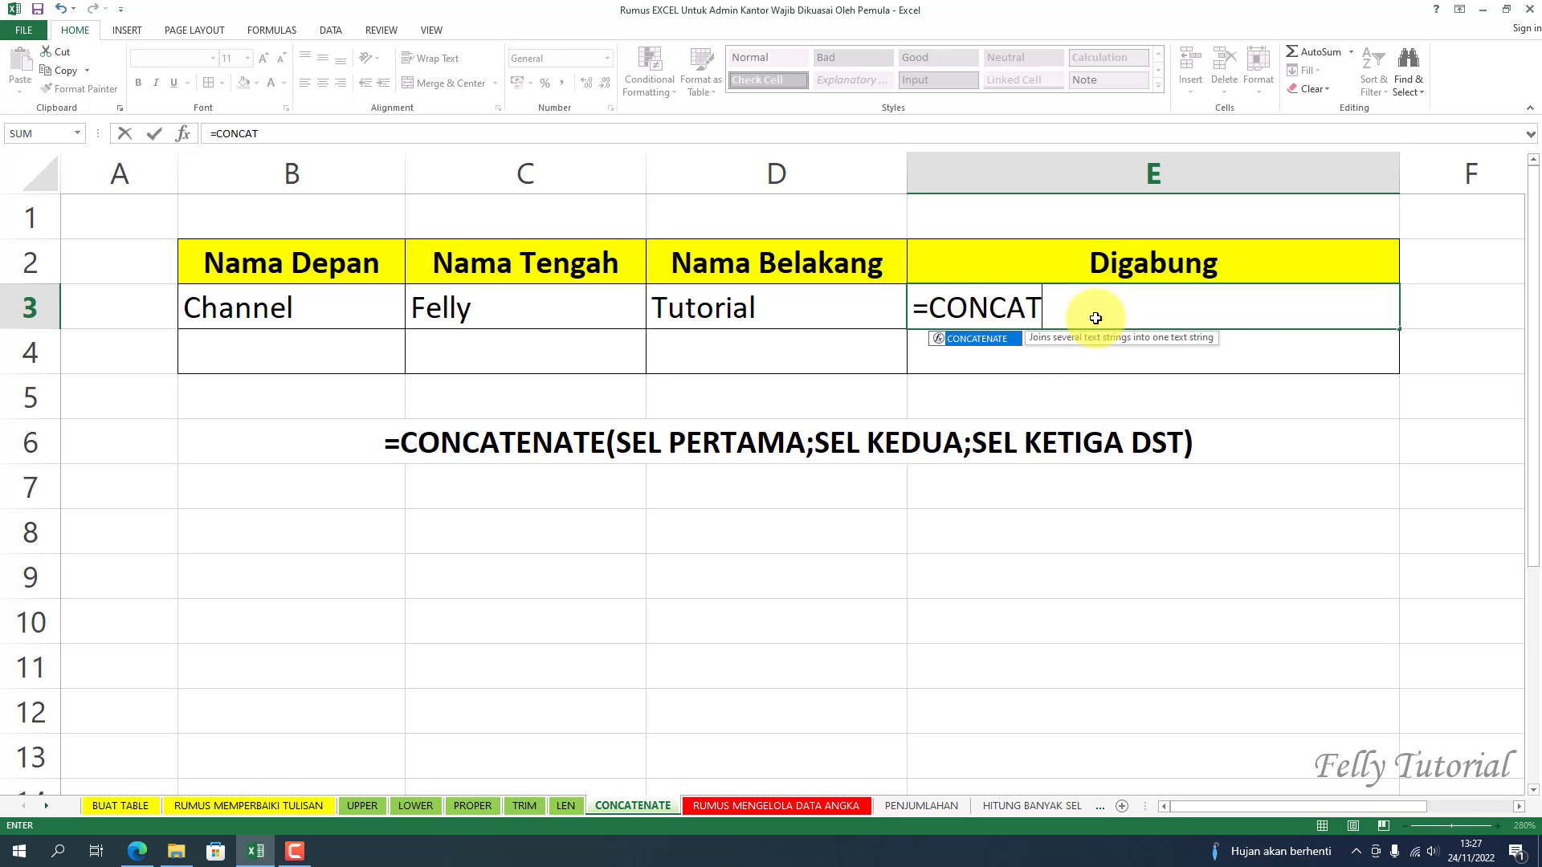
type("ENATE")
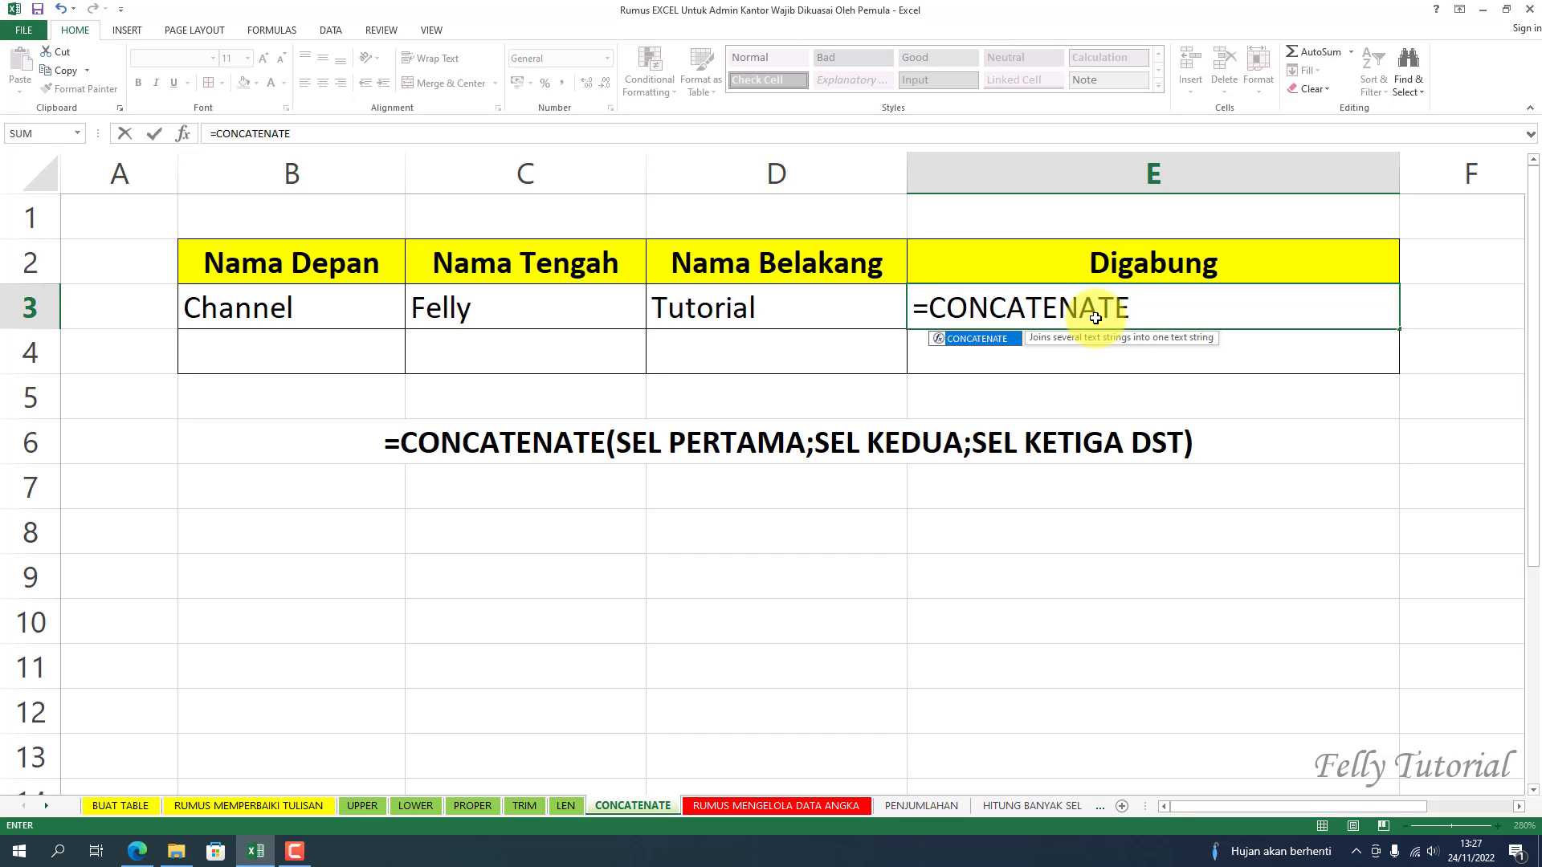
type("(")
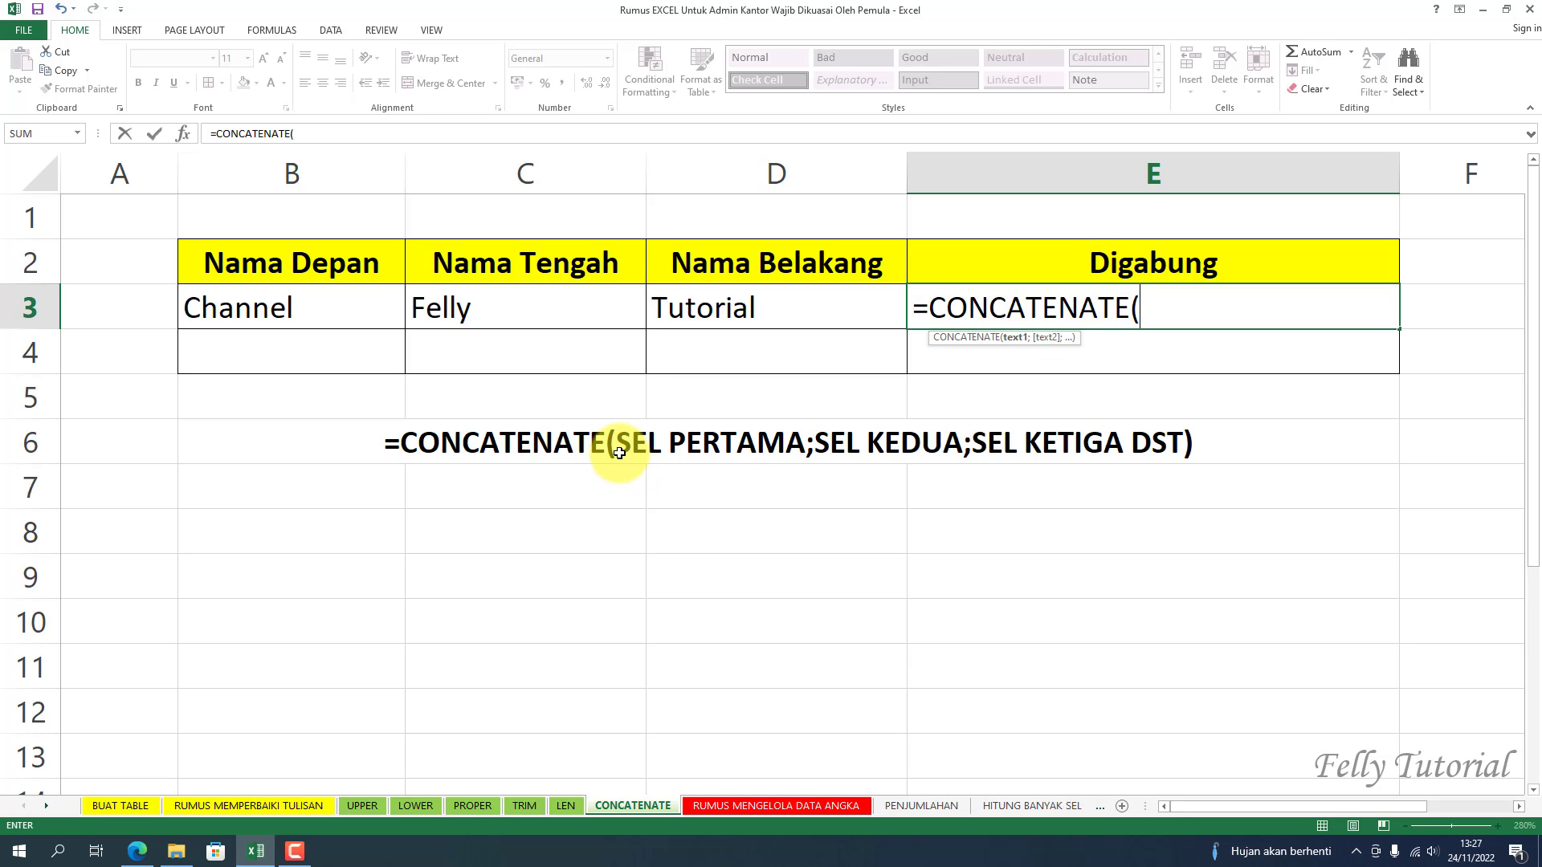
left_click(317, 311)
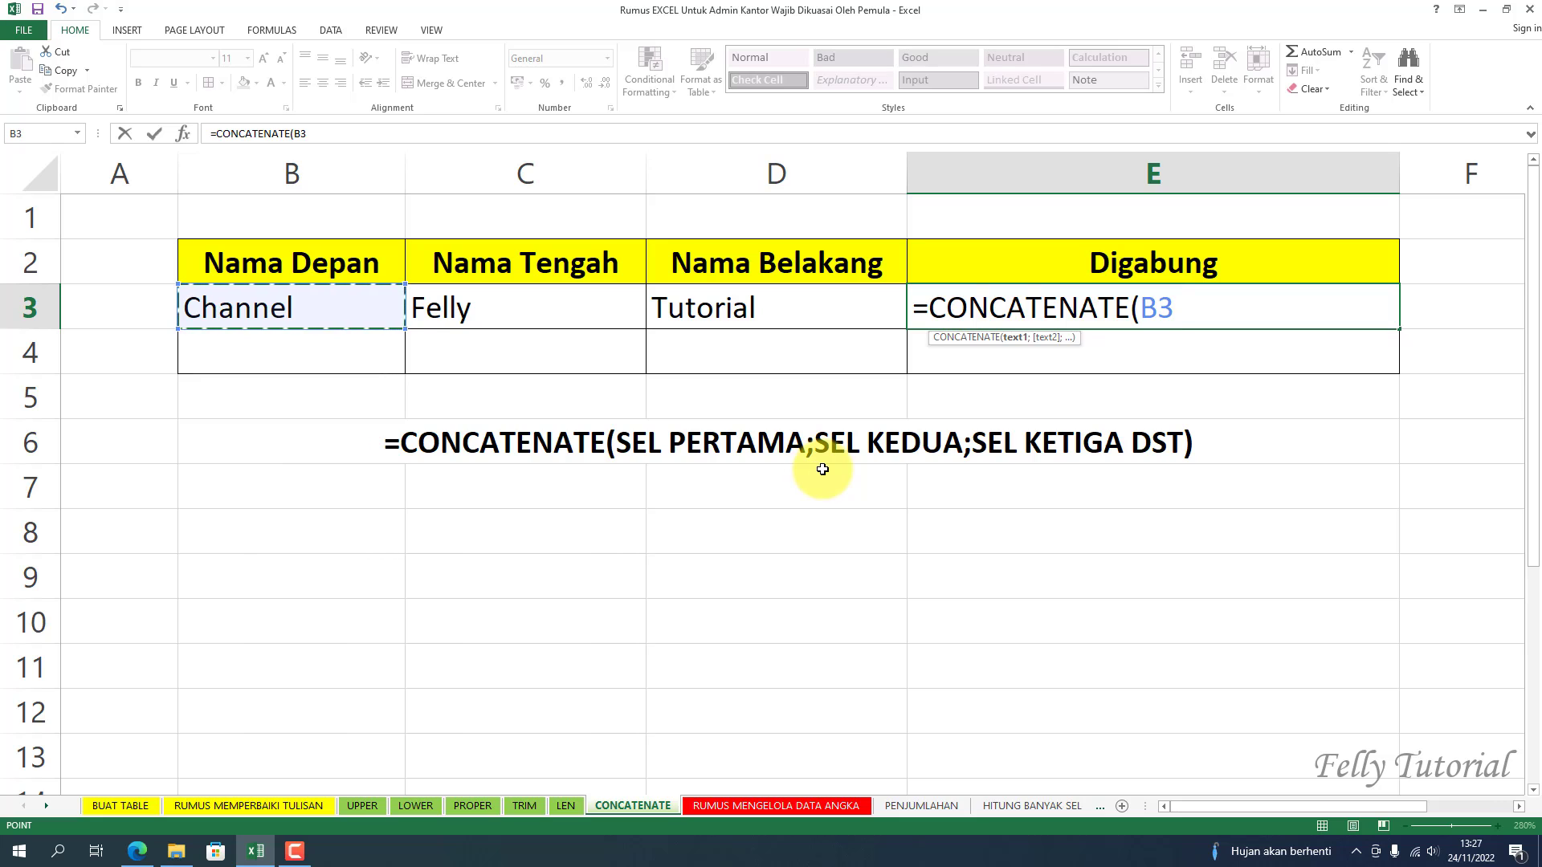
type(";")
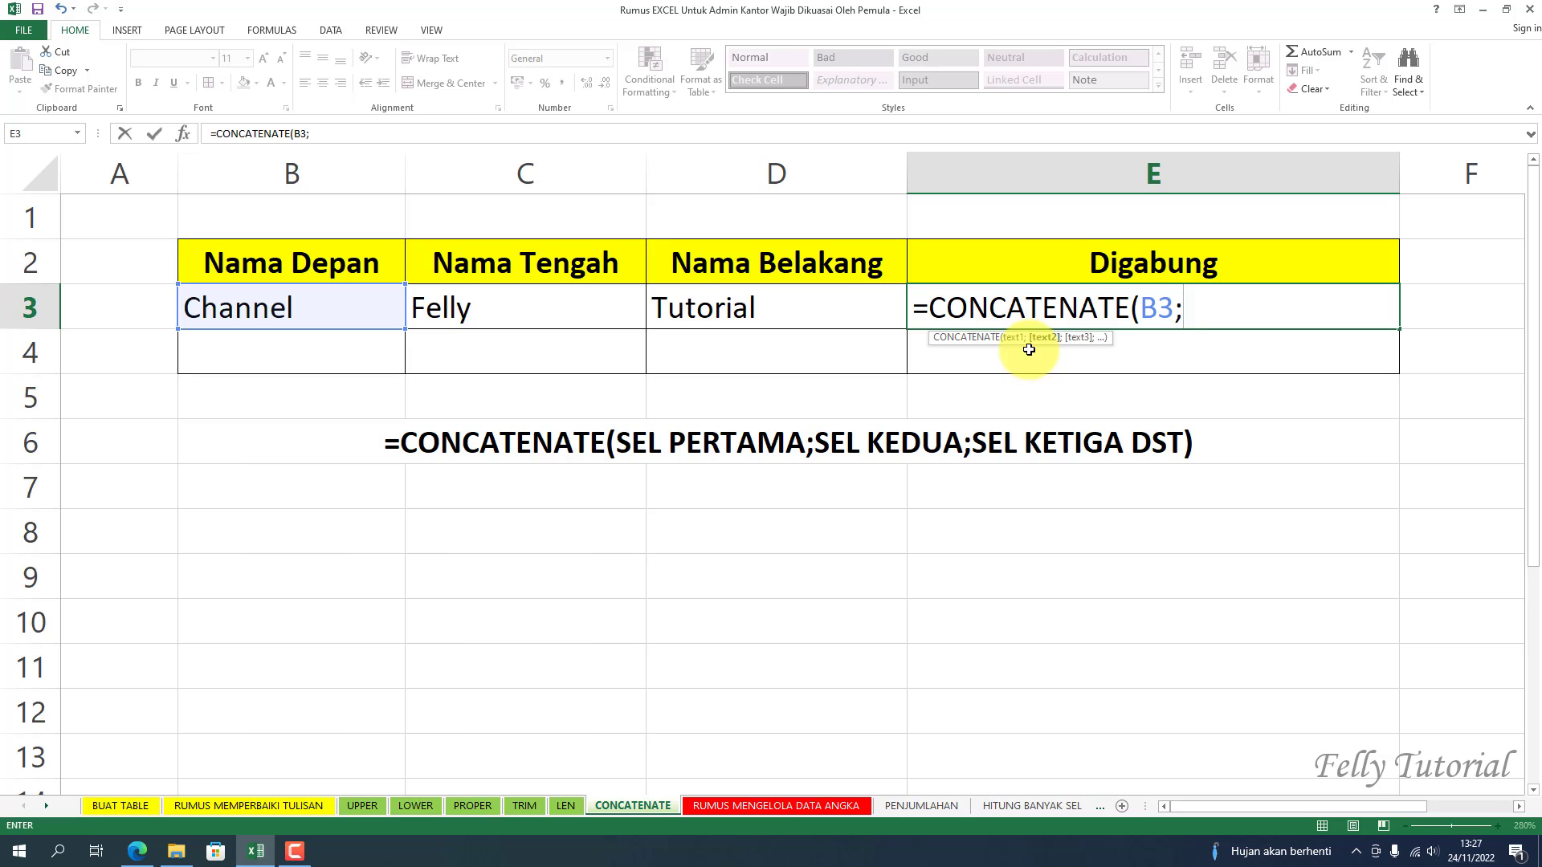
left_click(576, 318)
type(";")
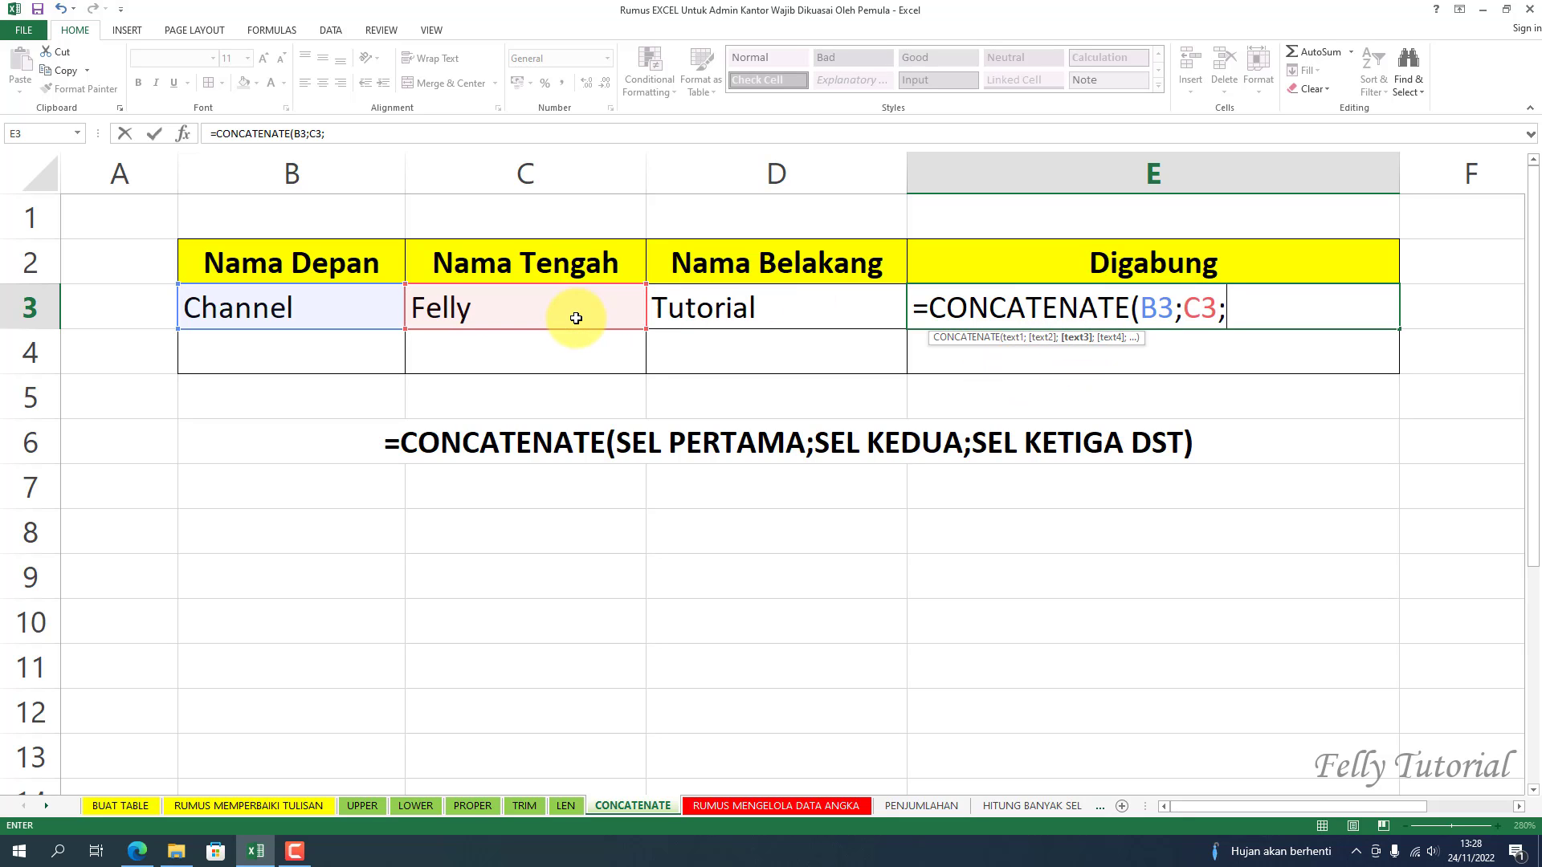
left_click(679, 313)
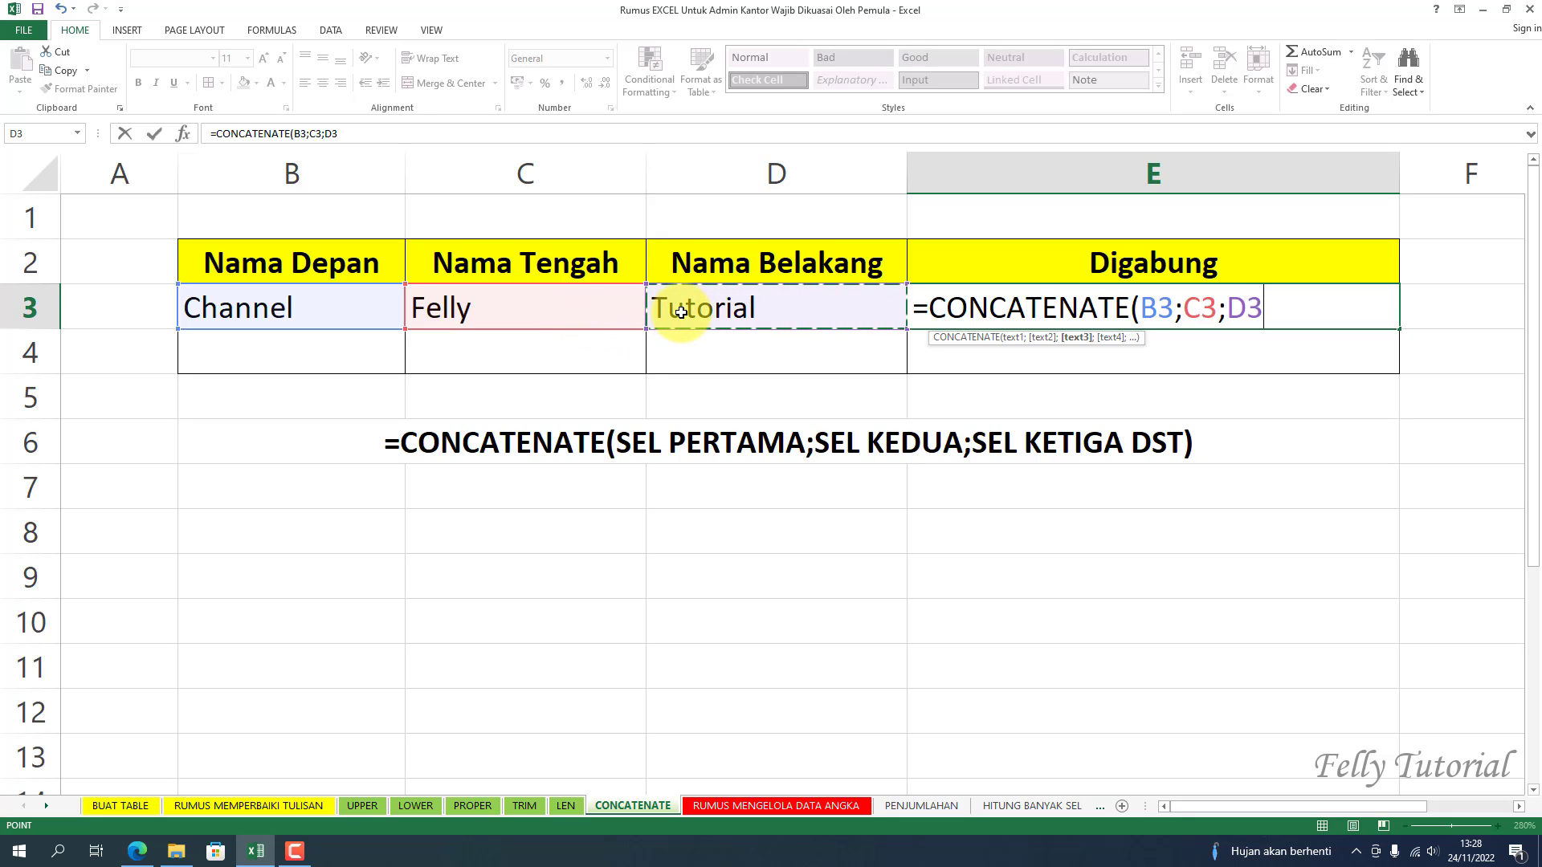
type(")")
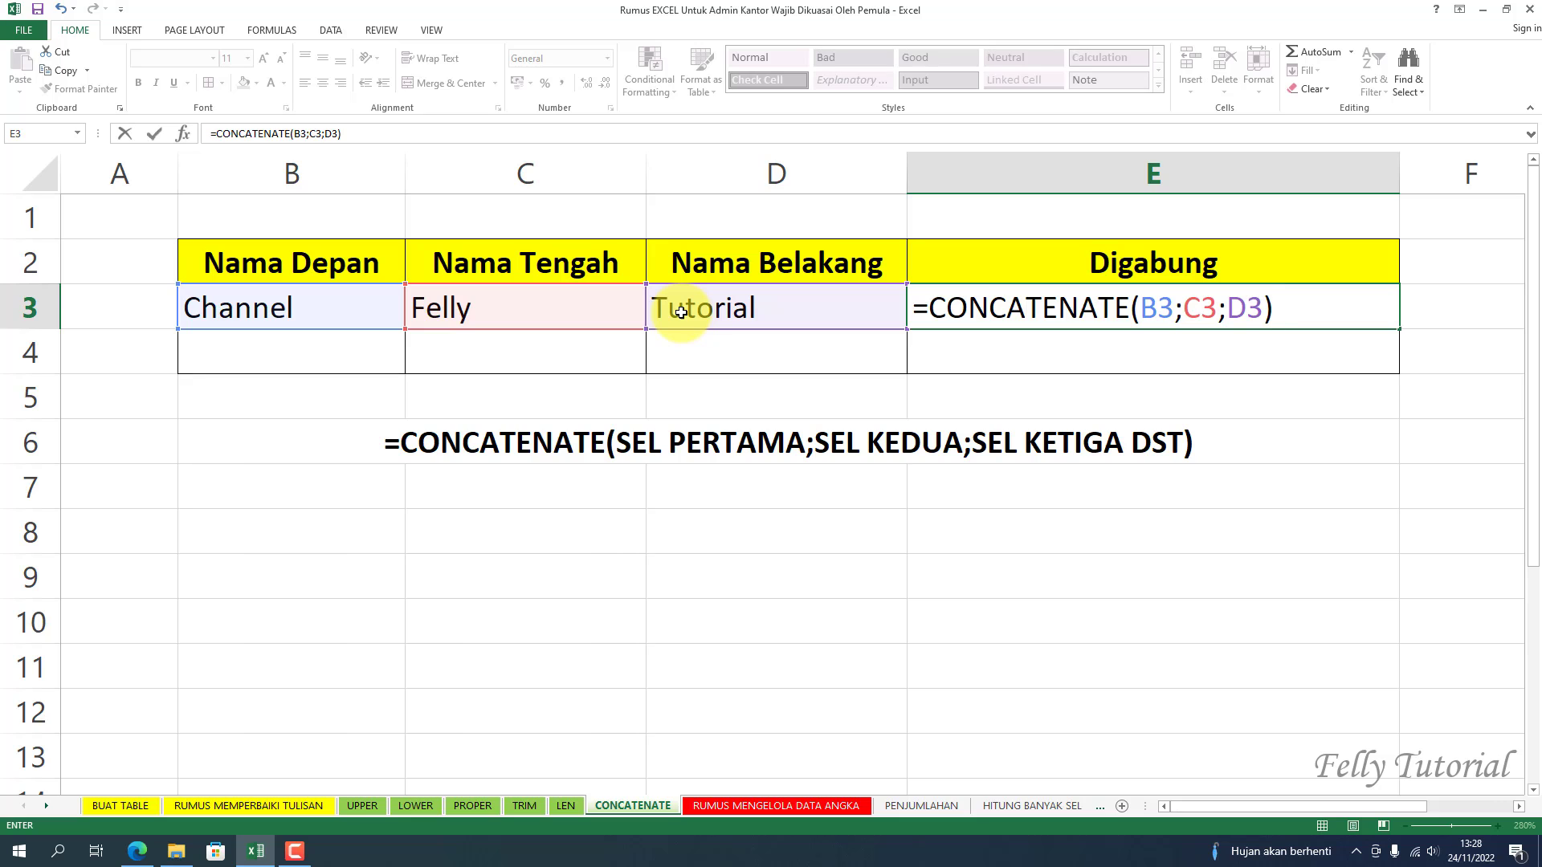
key("Return")
left_click(1044, 314)
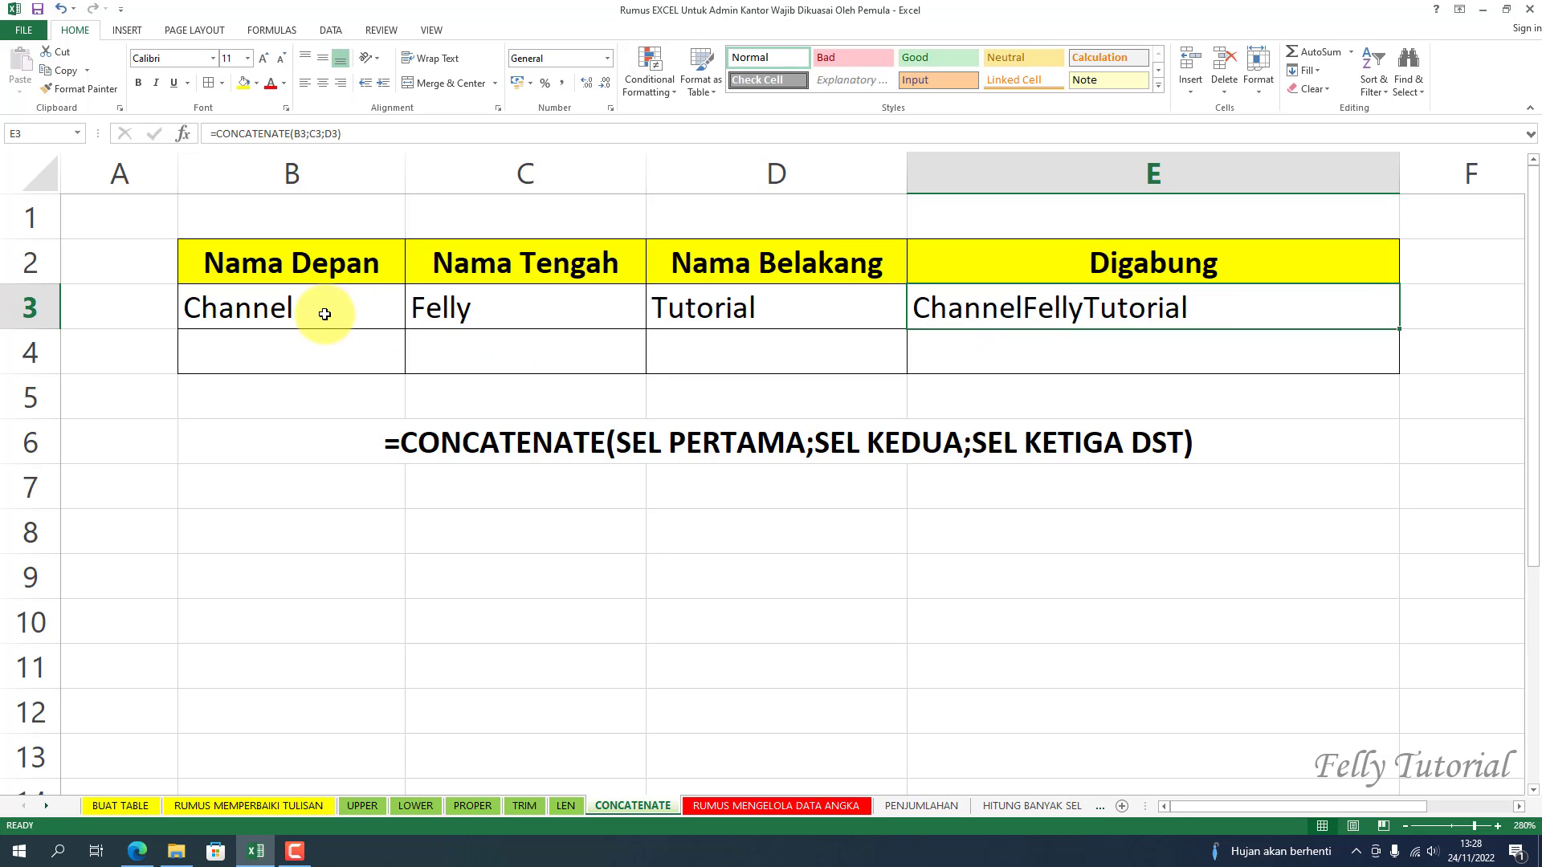
left_click_drag(321, 313, 706, 306)
left_click(1020, 308)
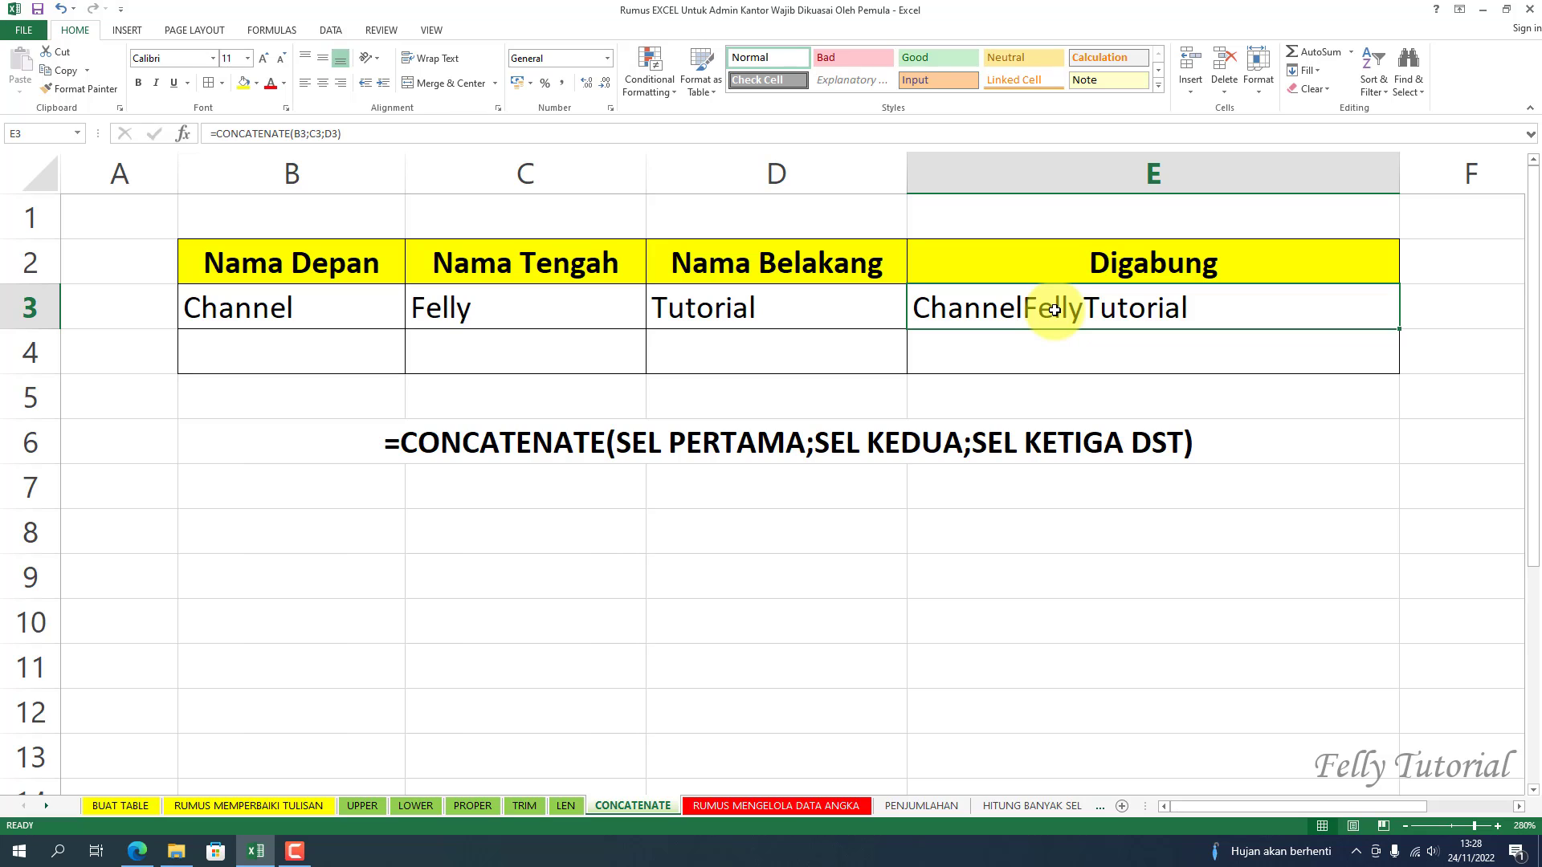
- Edit the formula in E3 to =CONCATENATE(B3;" ";C3;" ";D3) so that spaces separate the joined name parts
double_click(1054, 310)
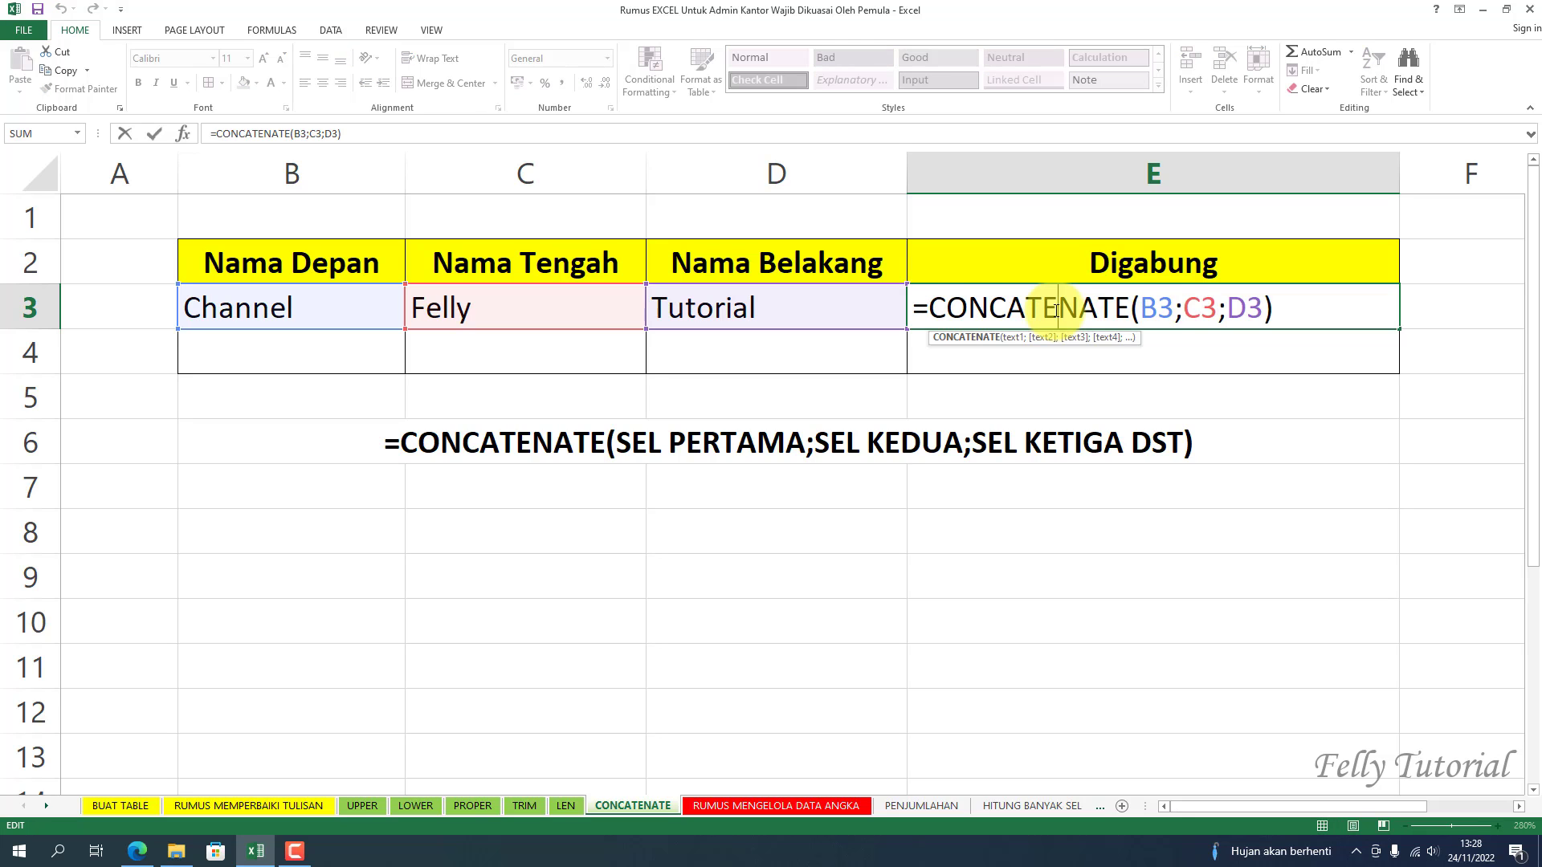
left_click(1189, 317)
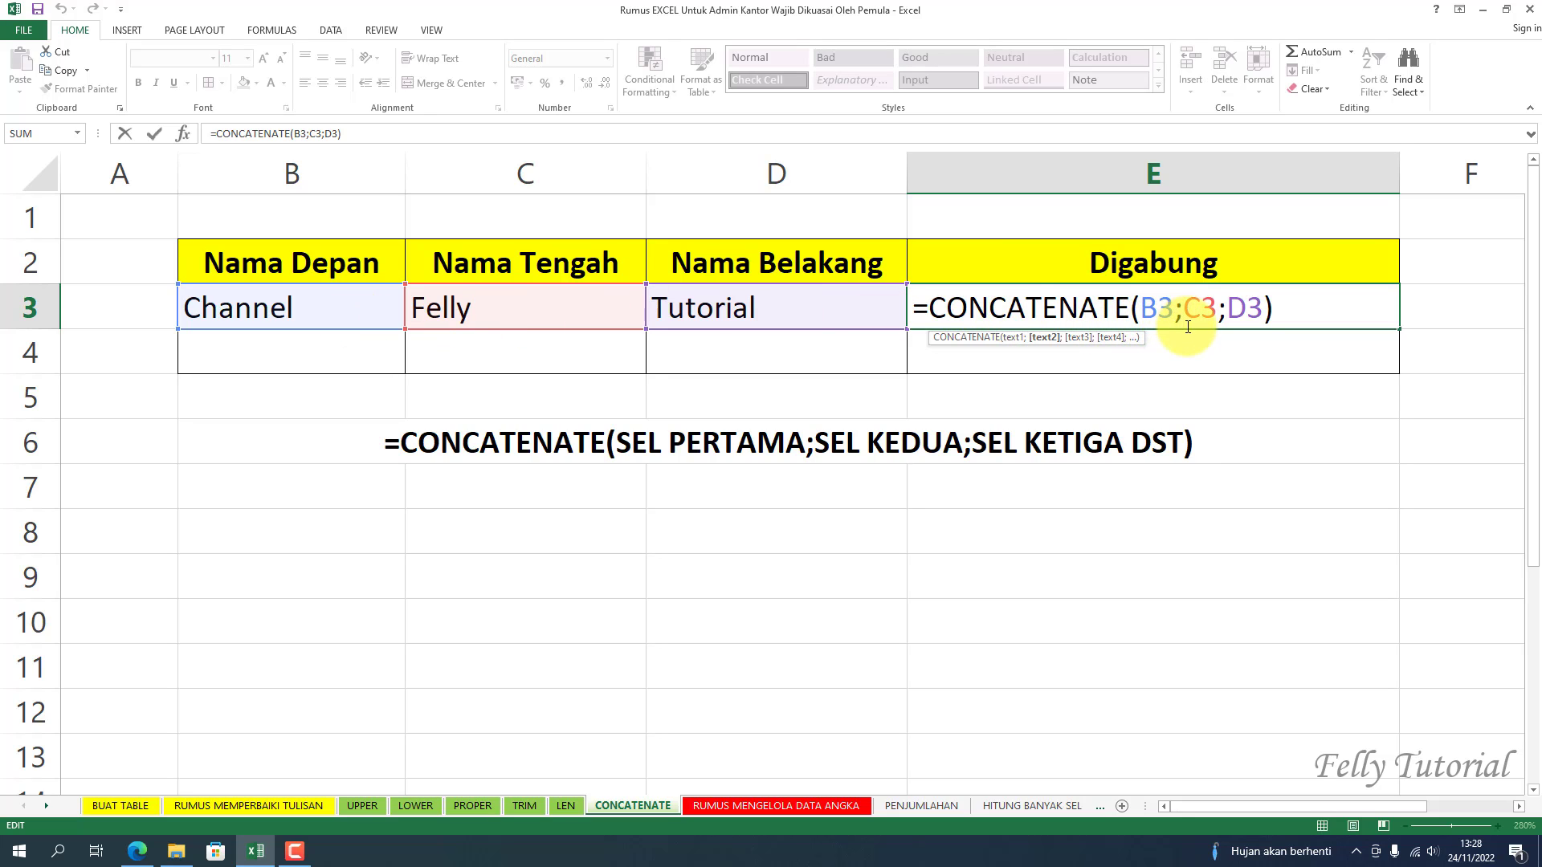
type("\"")
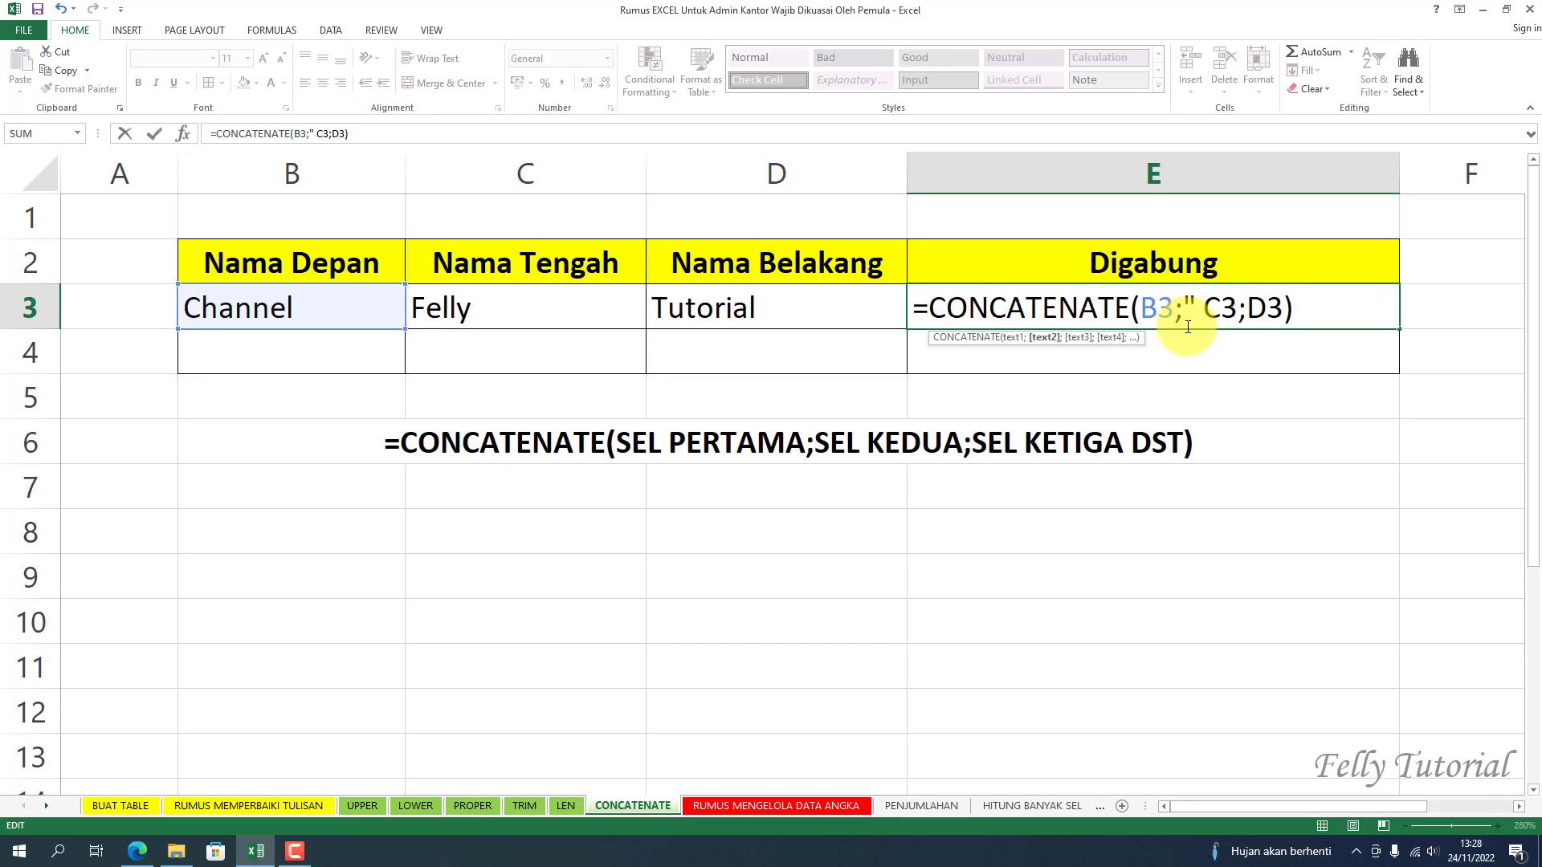
type(" \";")
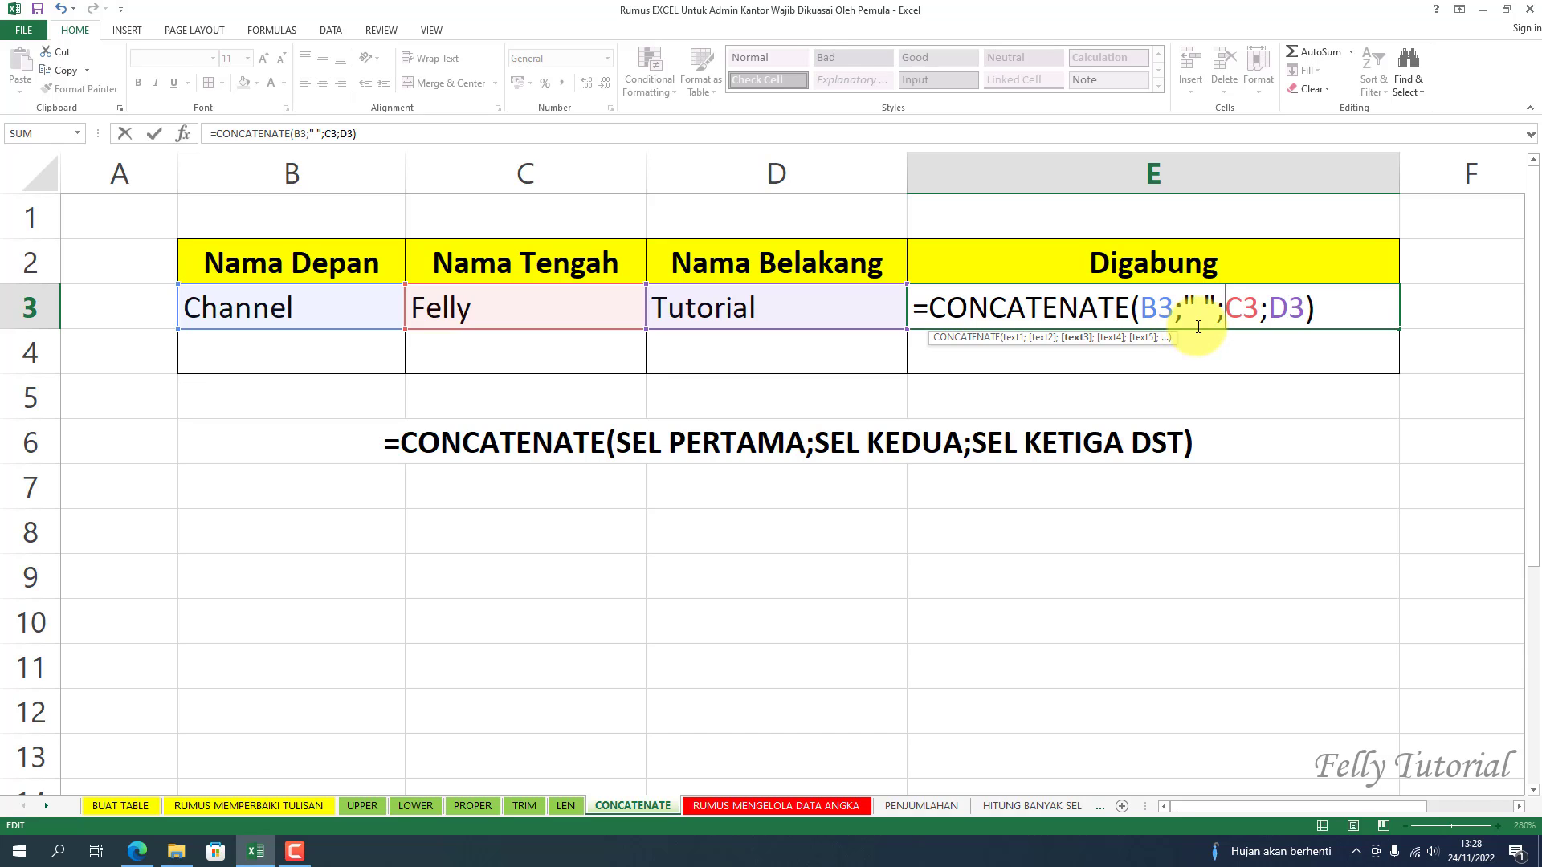
key("Right")
key("Right")
key("Right")
type("\"")
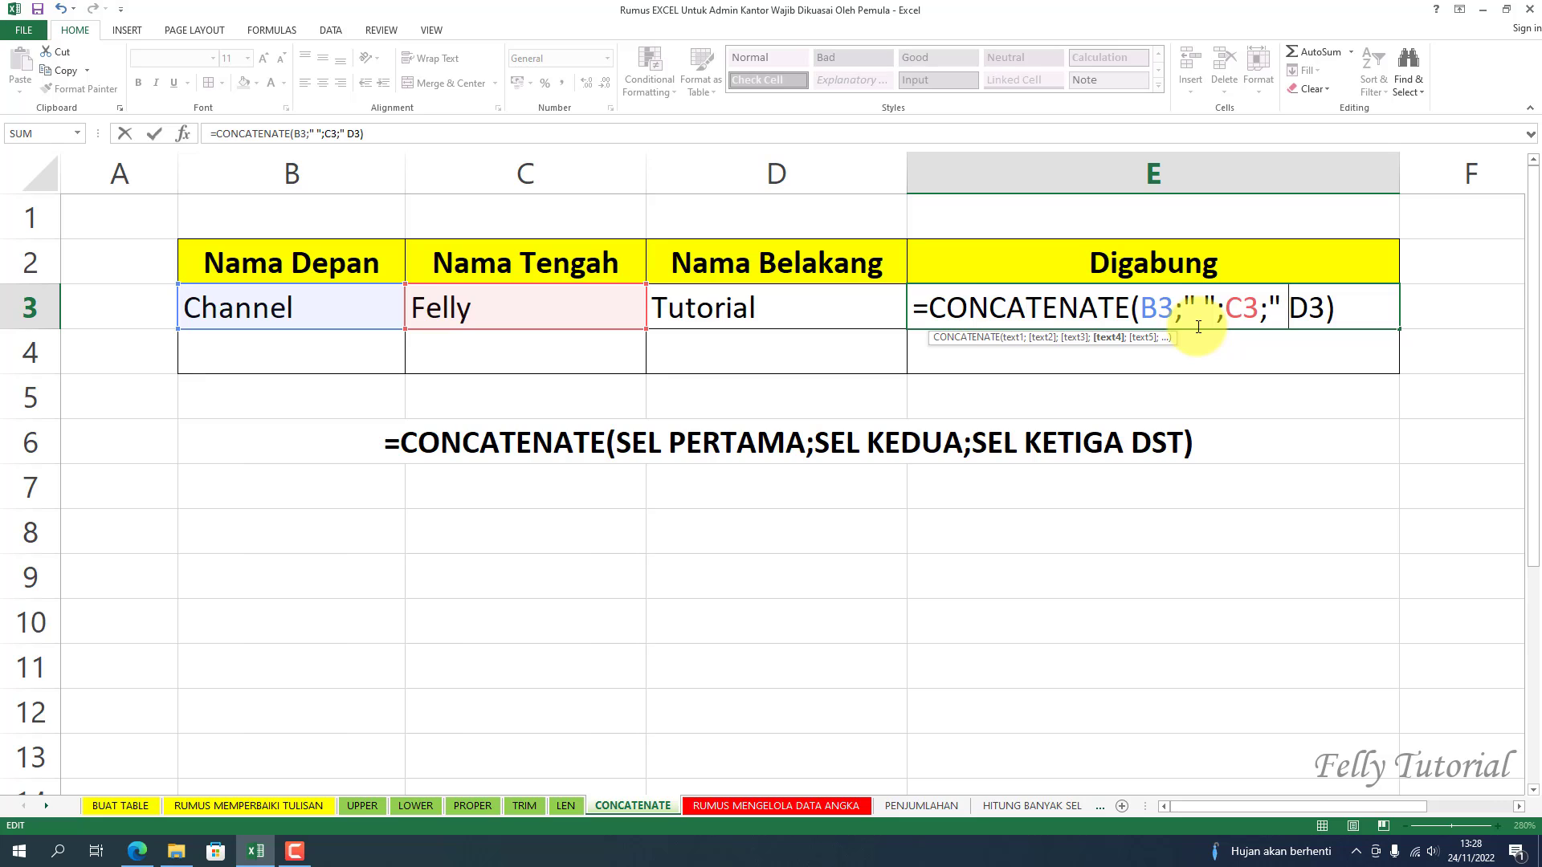
type(" \"")
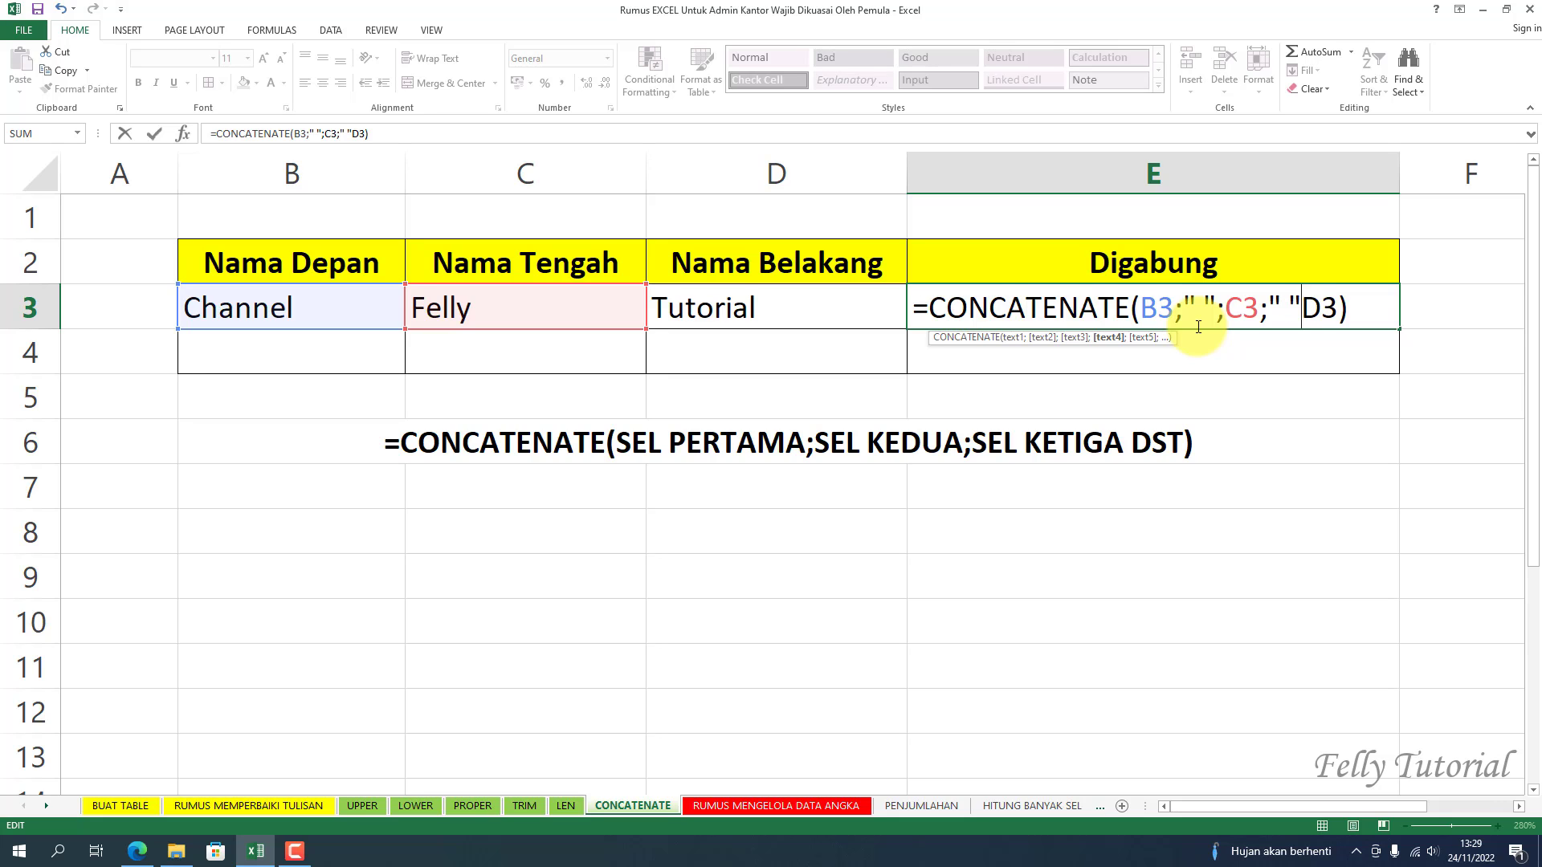
type(";")
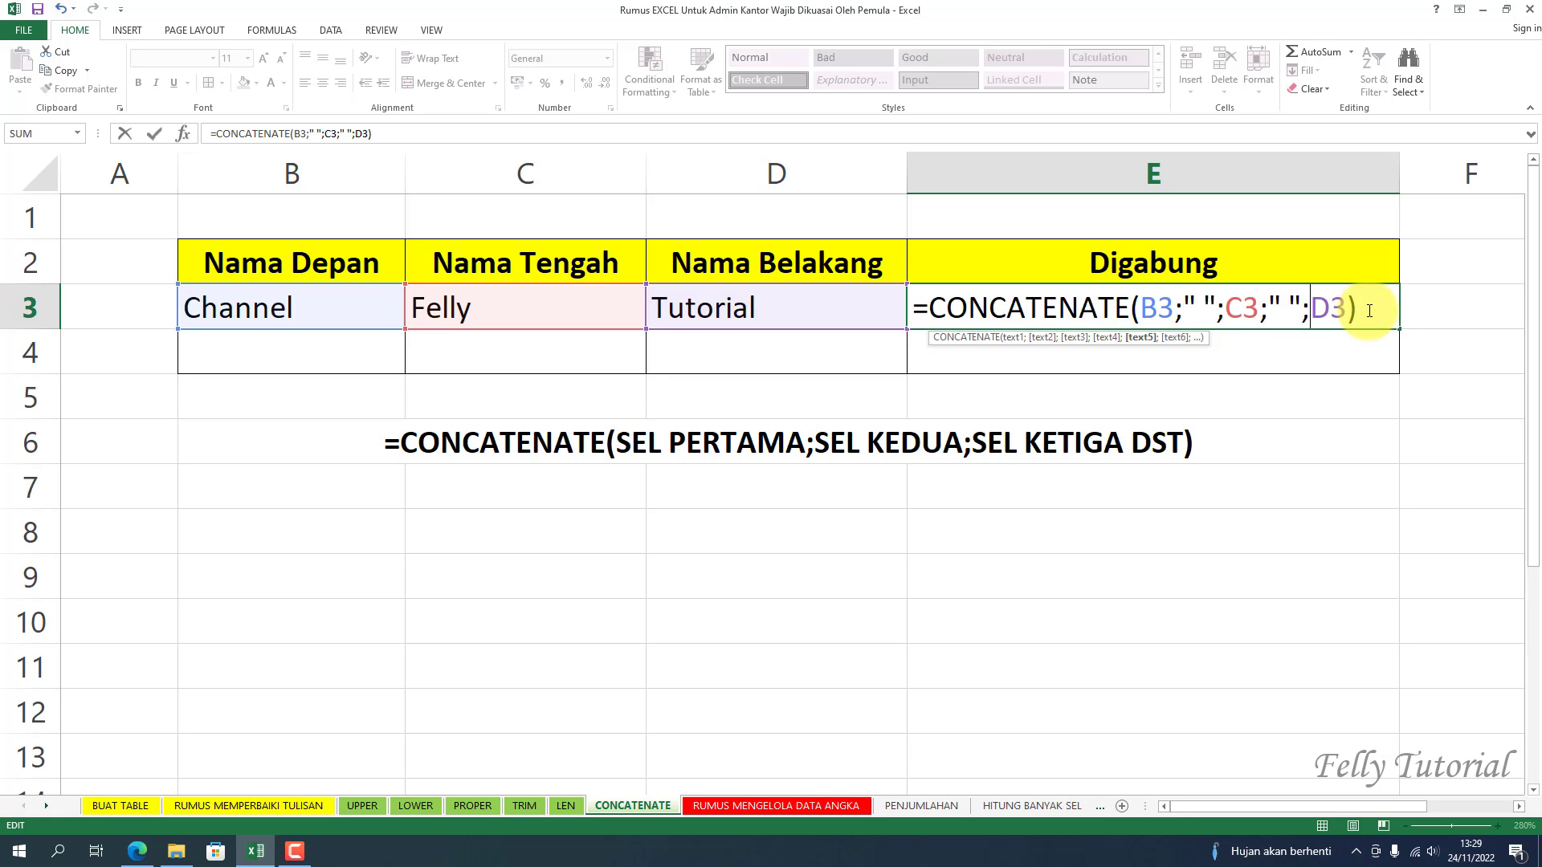
key("Return")
left_click(1186, 309)
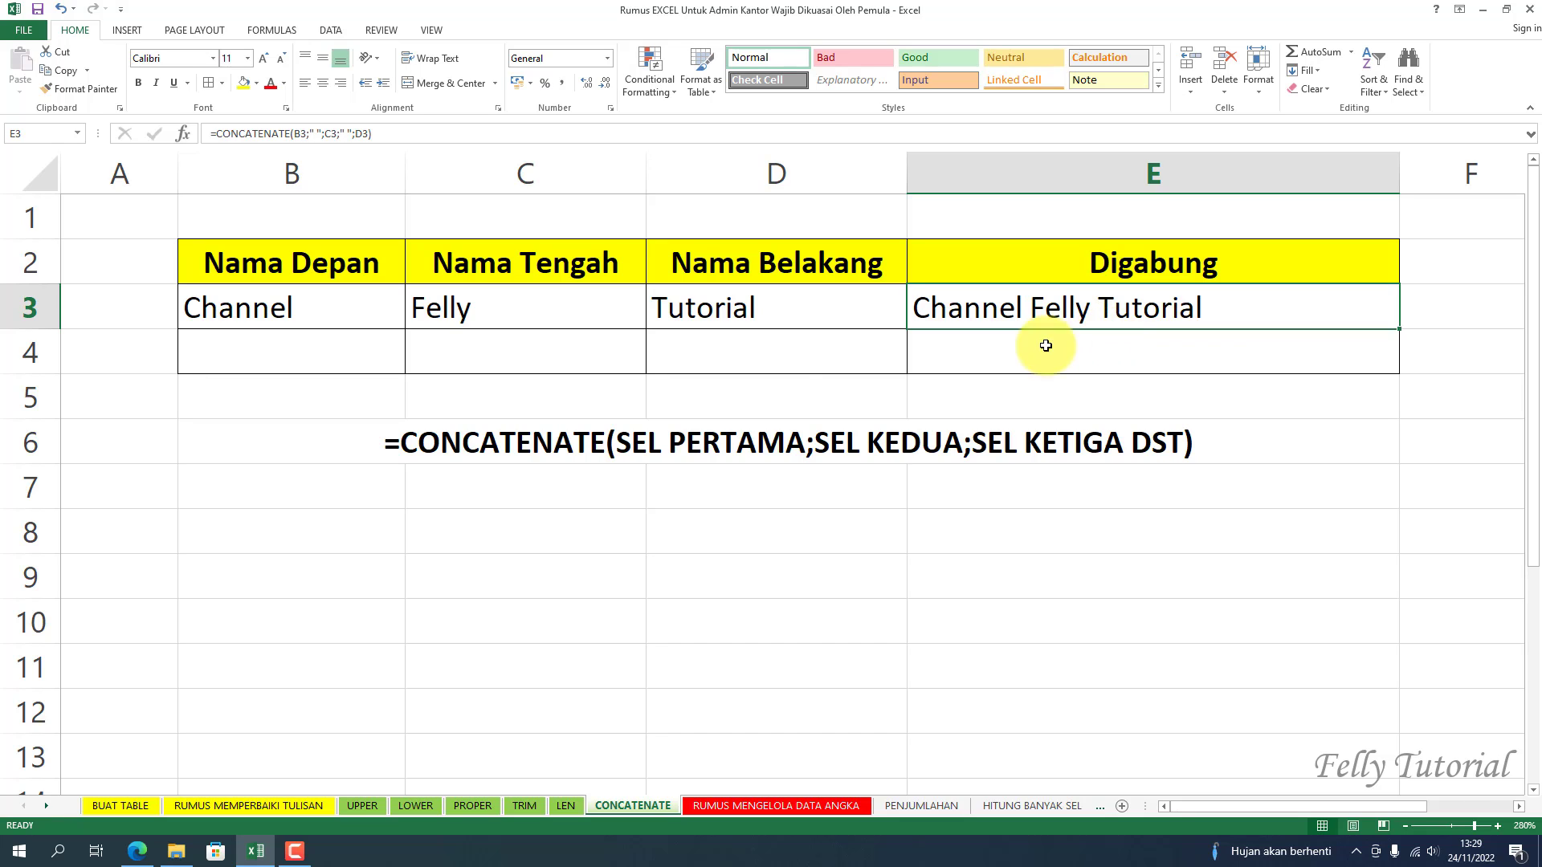
- Review the text-formula list on RUMUS MEMPERBAIKI TULISAN, and examine the formula categories, names and functions on RUMUS MENGELOLA DATA ANGKA
left_click(290, 805)
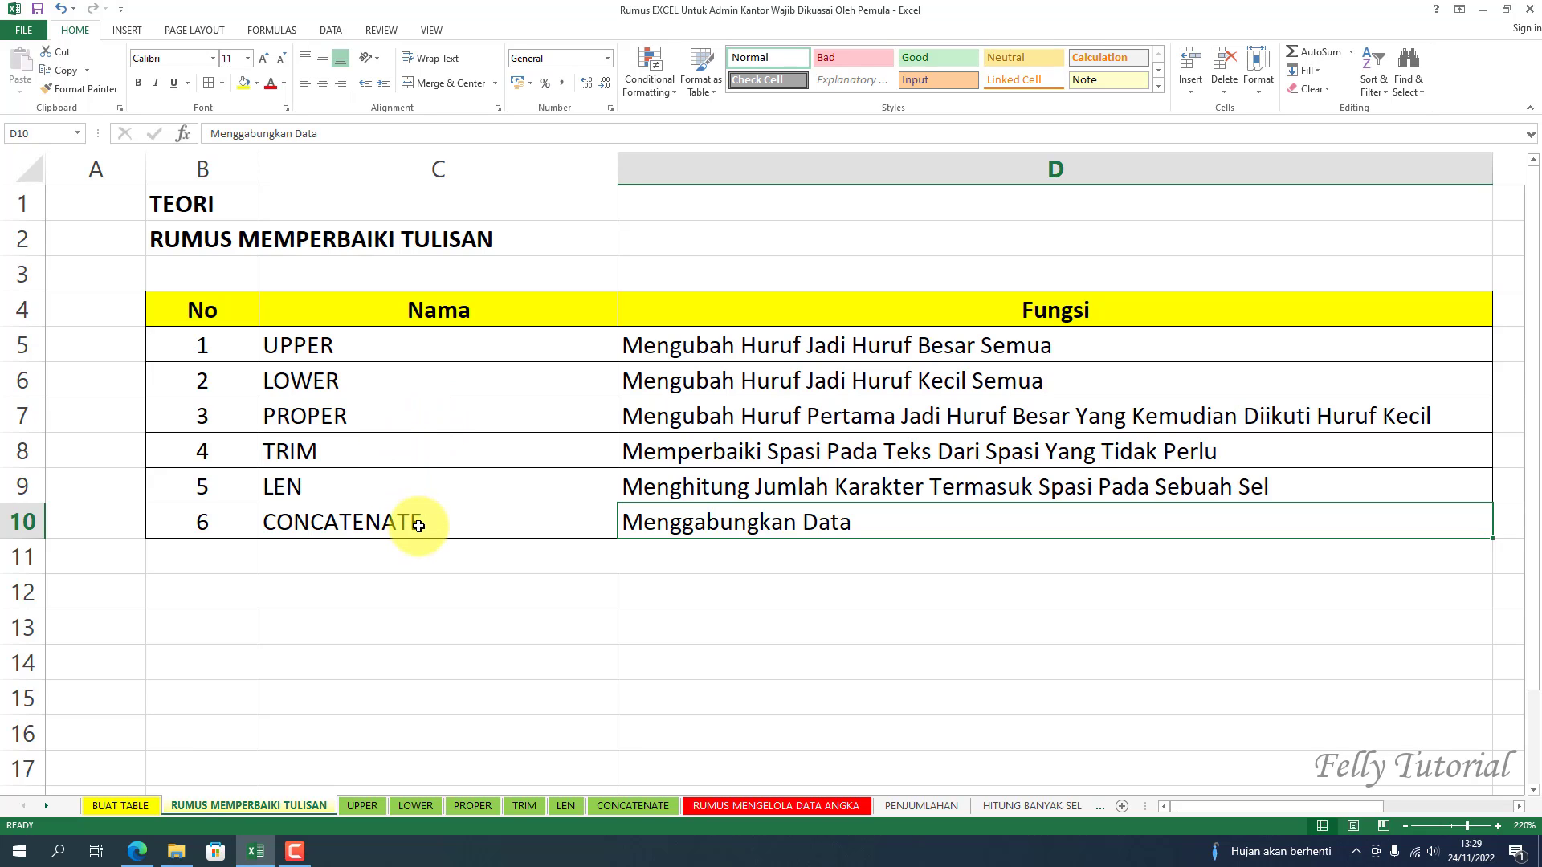
left_click(744, 807)
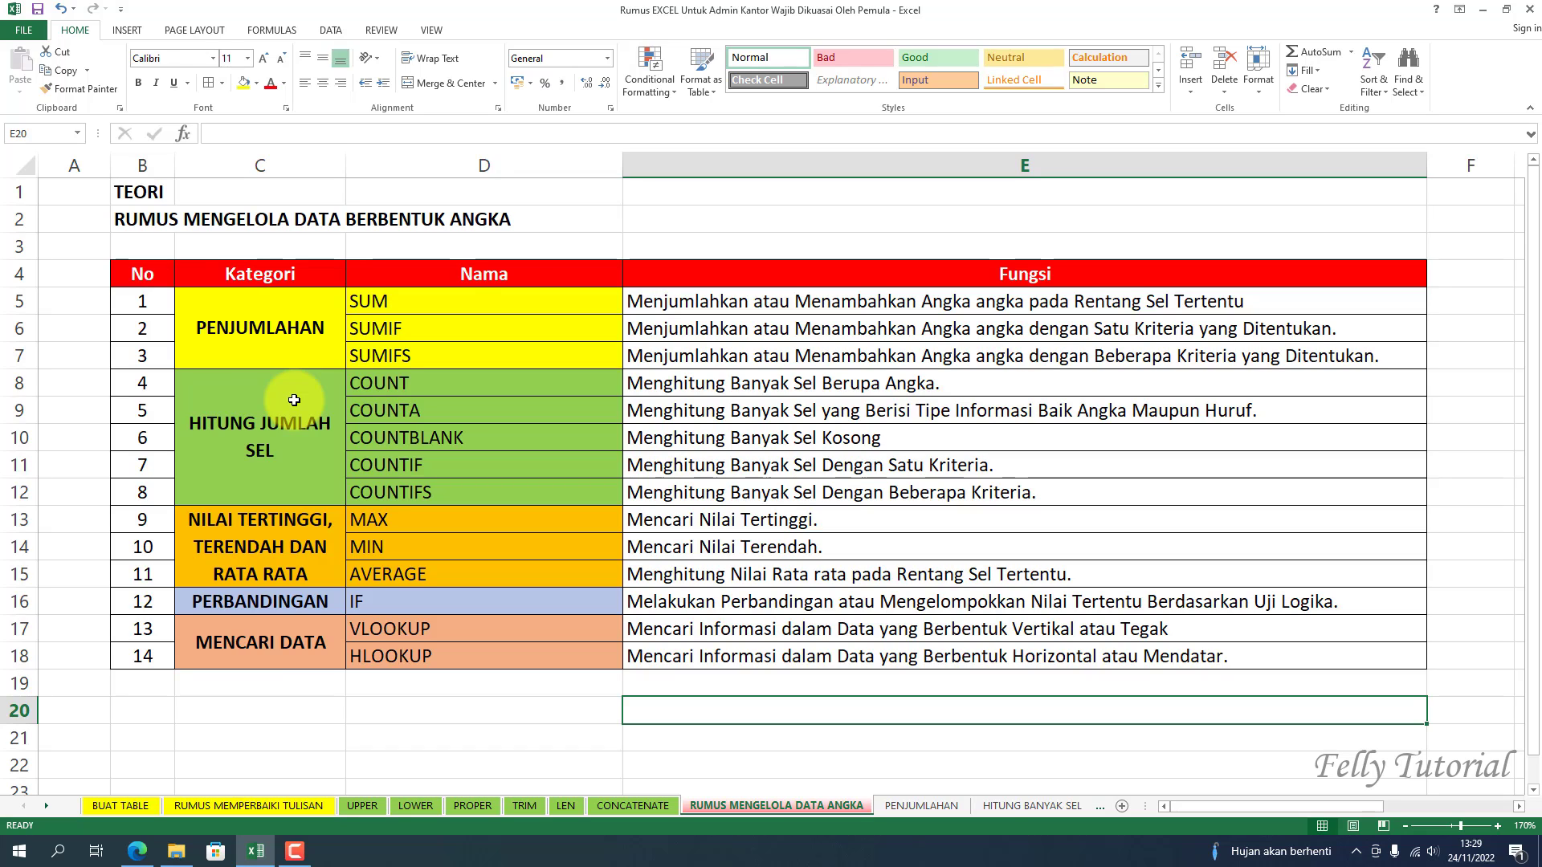
left_click(477, 387)
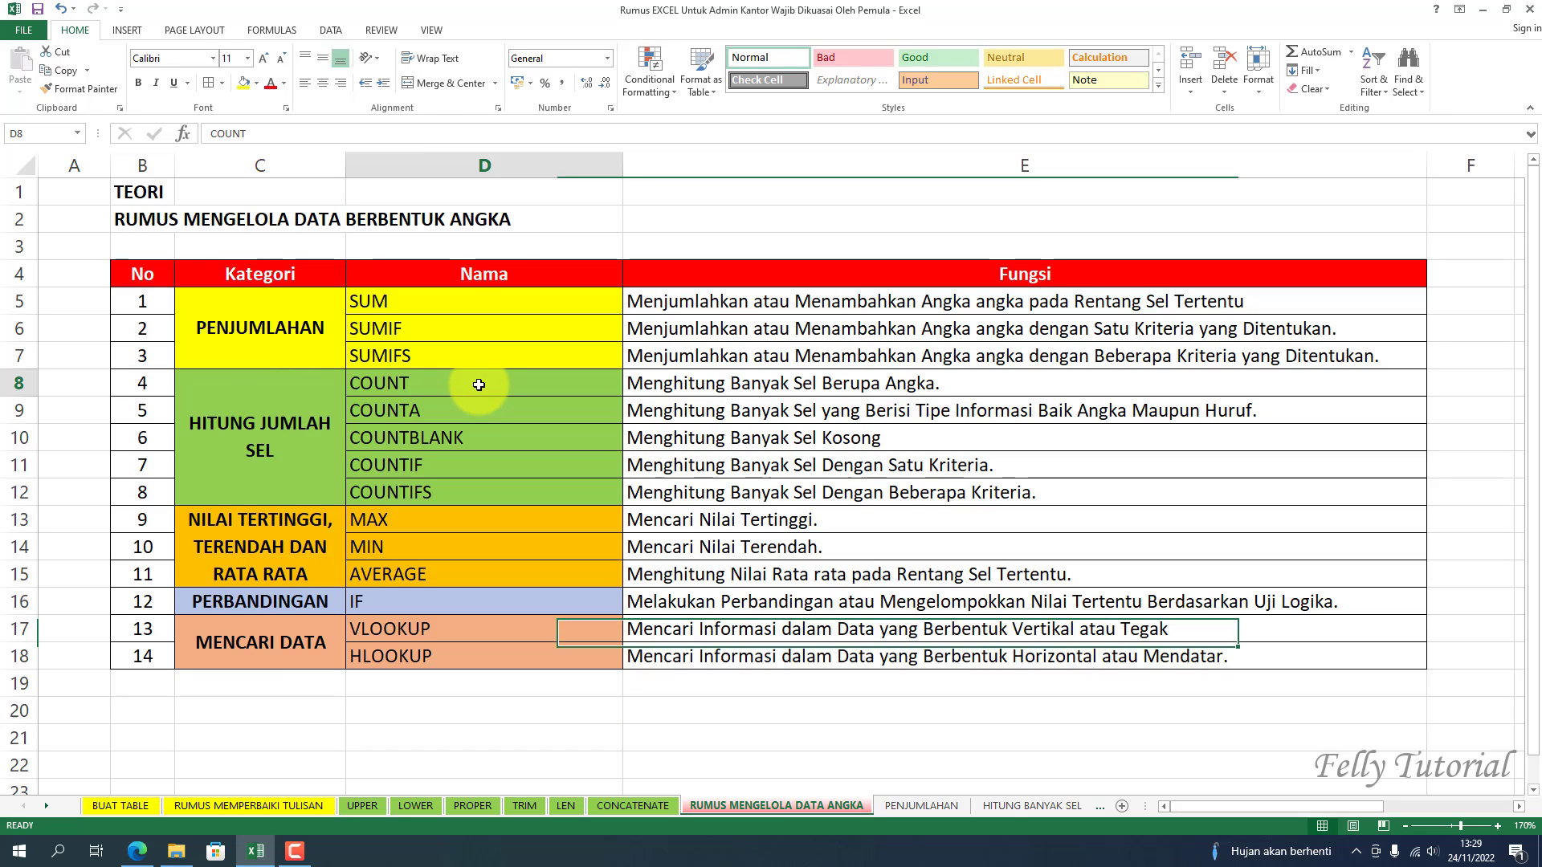
left_click_drag(444, 299, 406, 655)
left_click(417, 530)
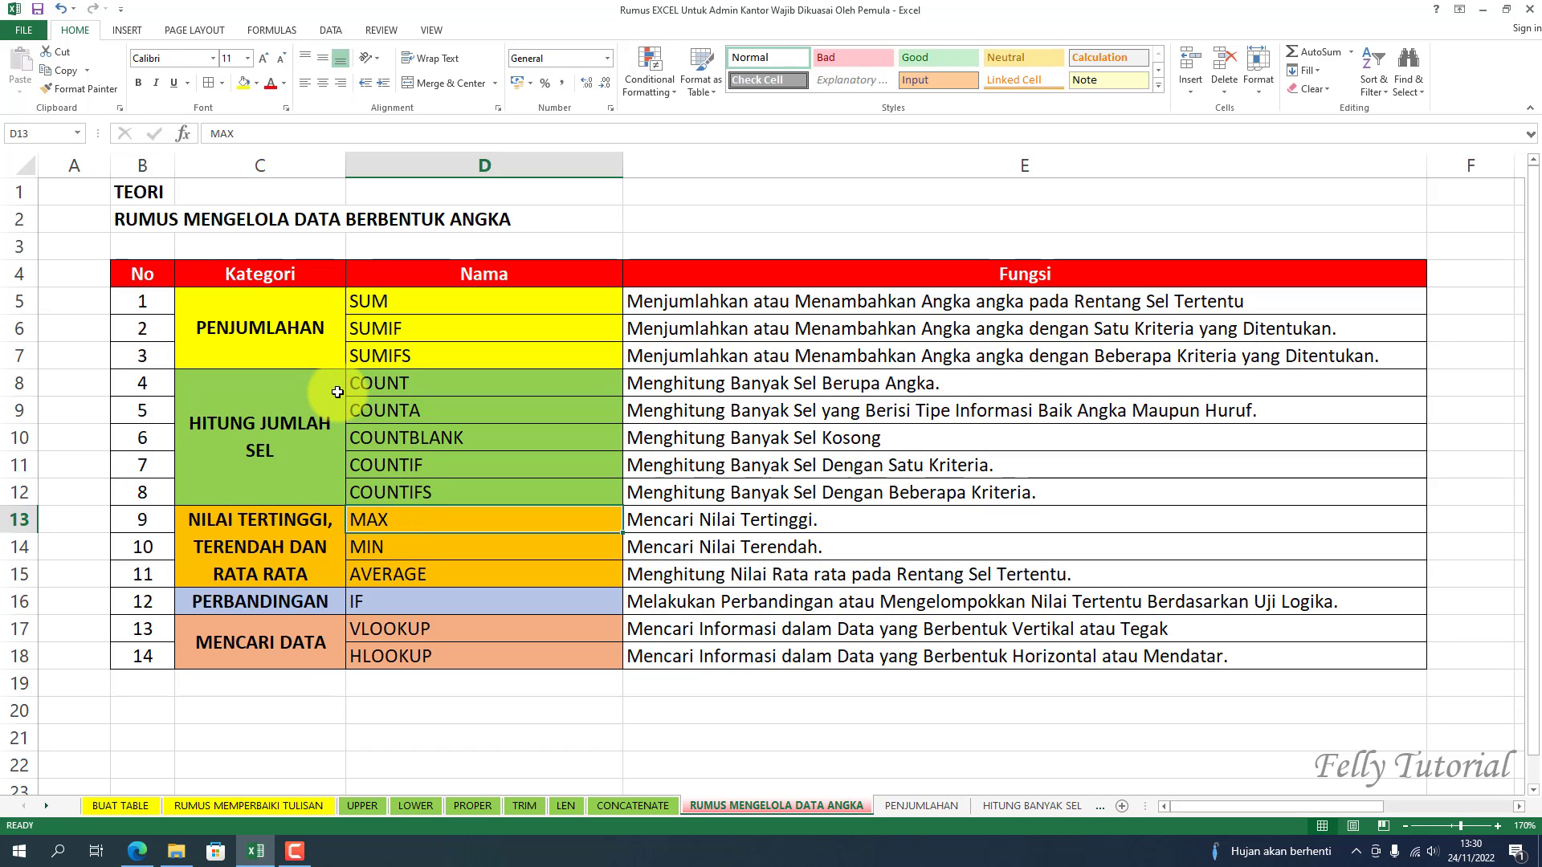
left_click(293, 336)
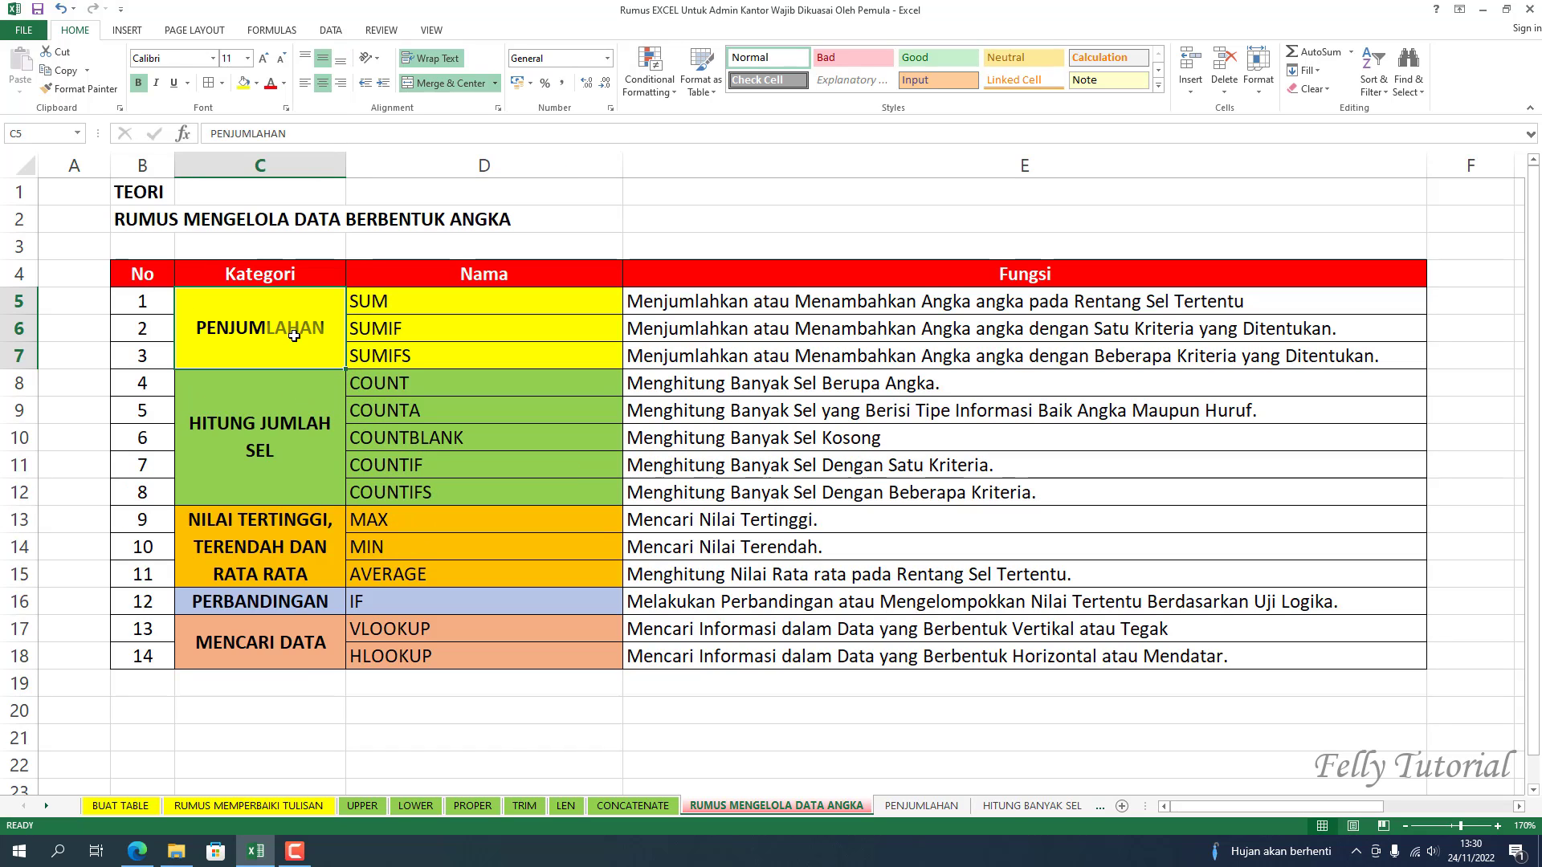
left_click(292, 441)
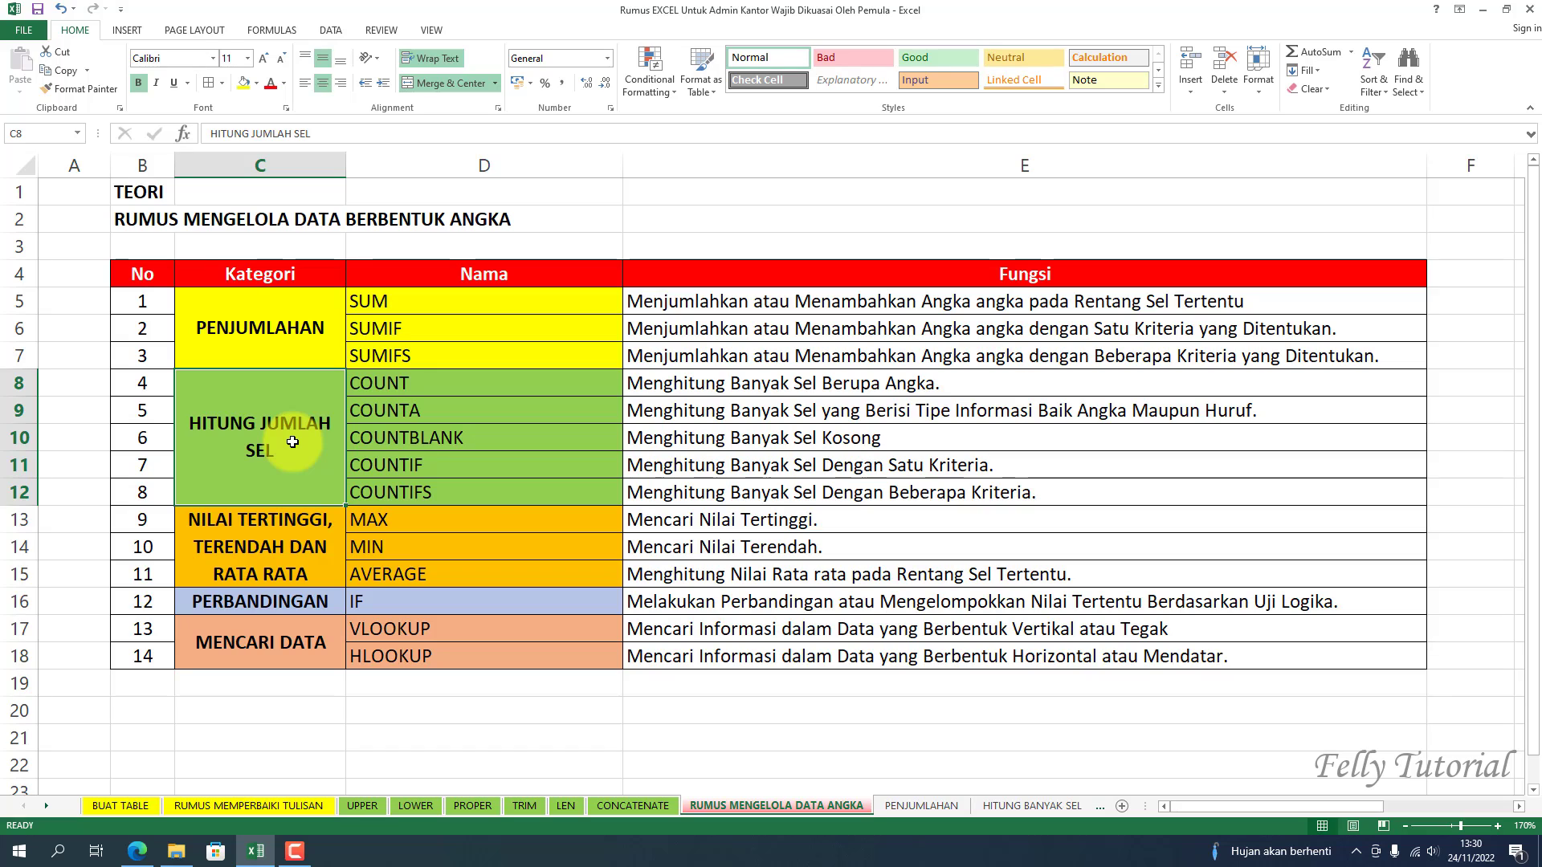
left_click(292, 563)
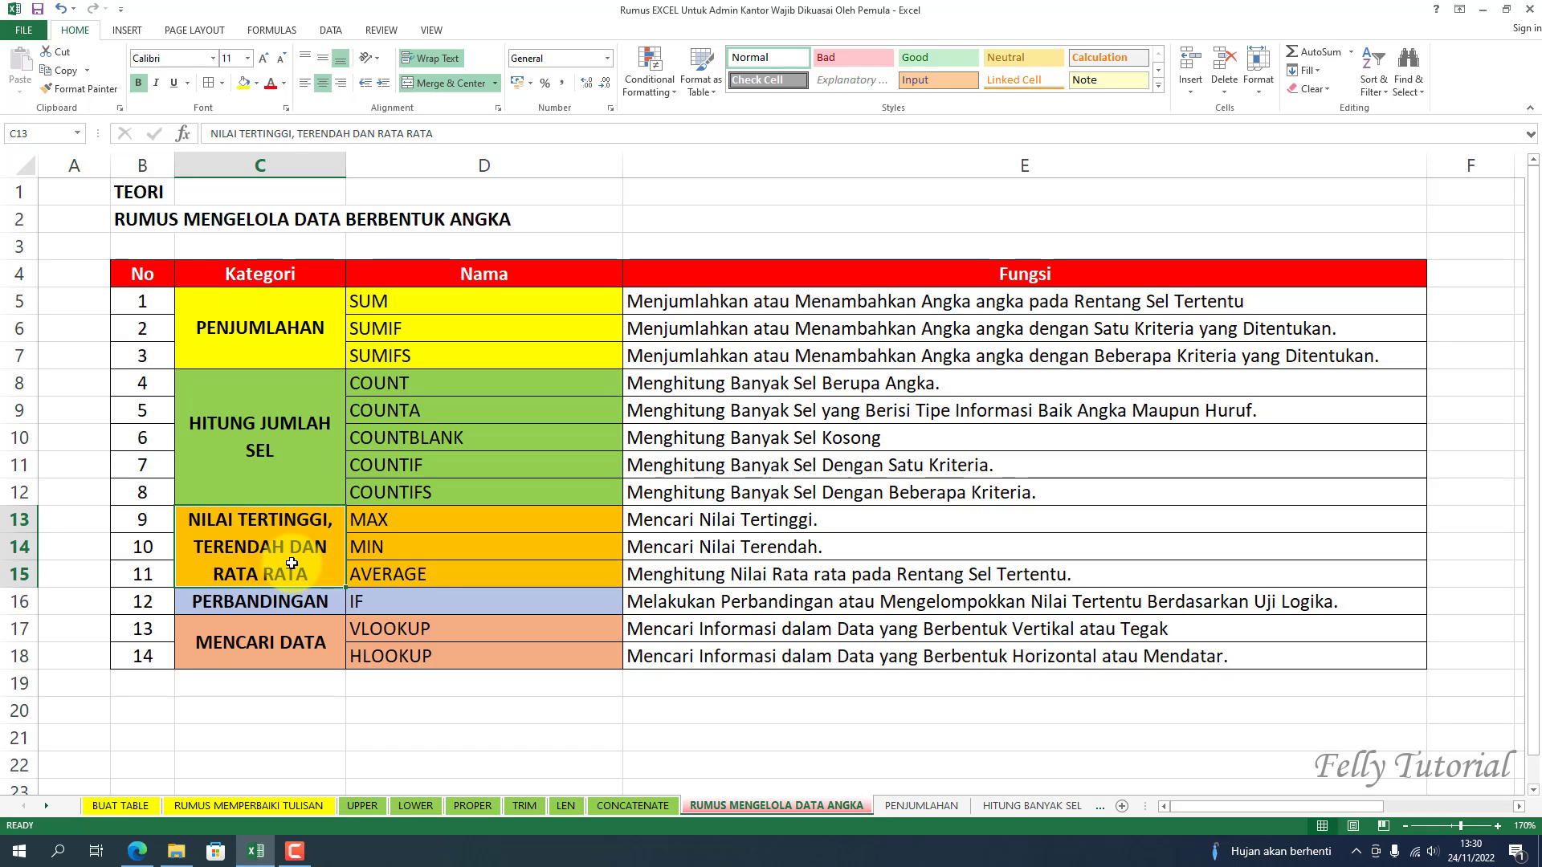
left_click(300, 602)
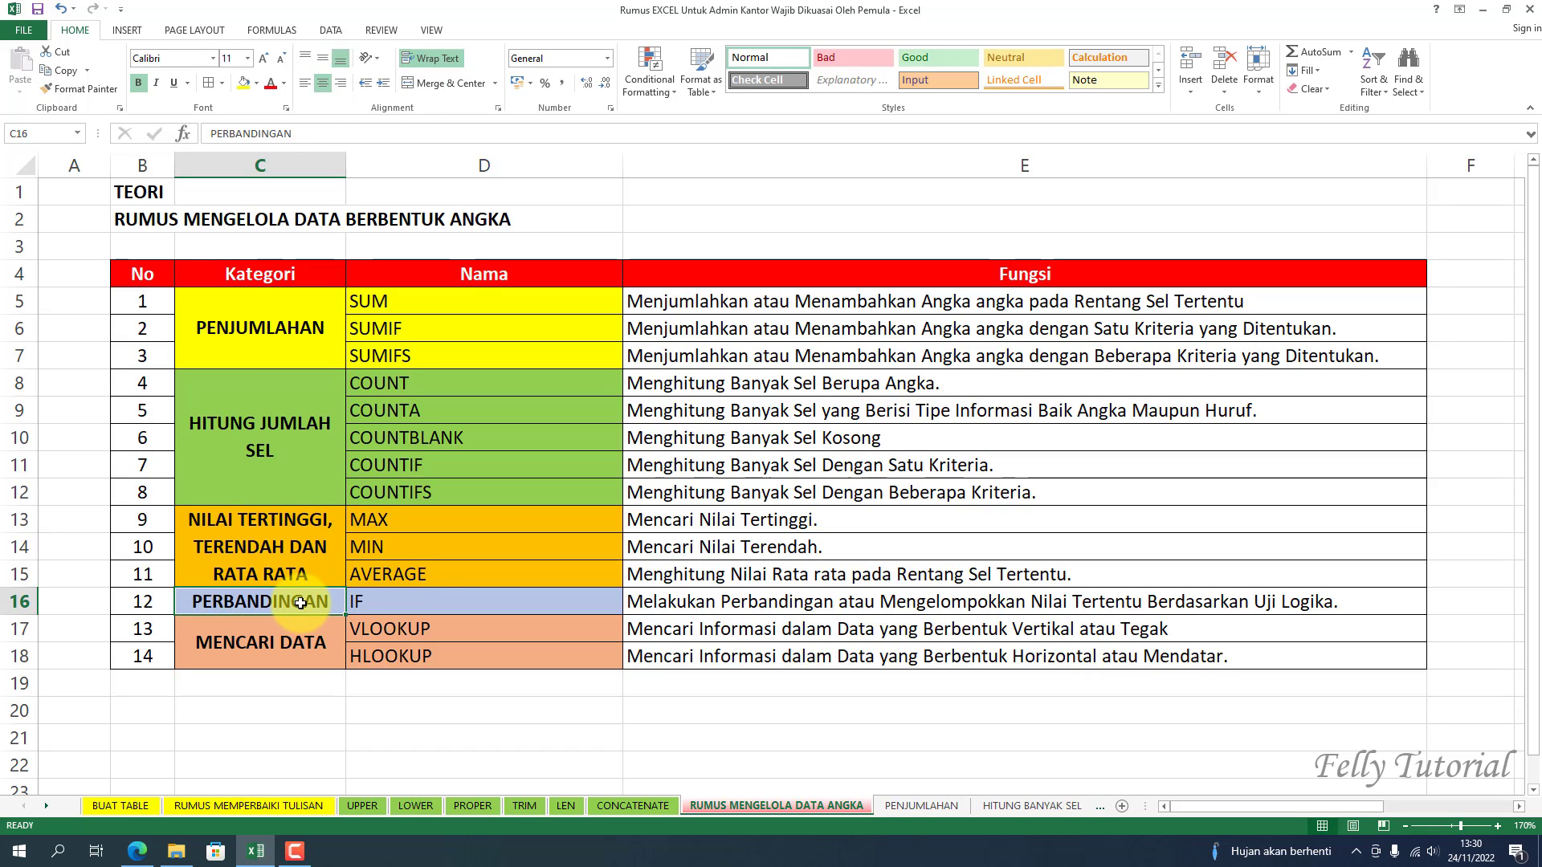
left_click(305, 641)
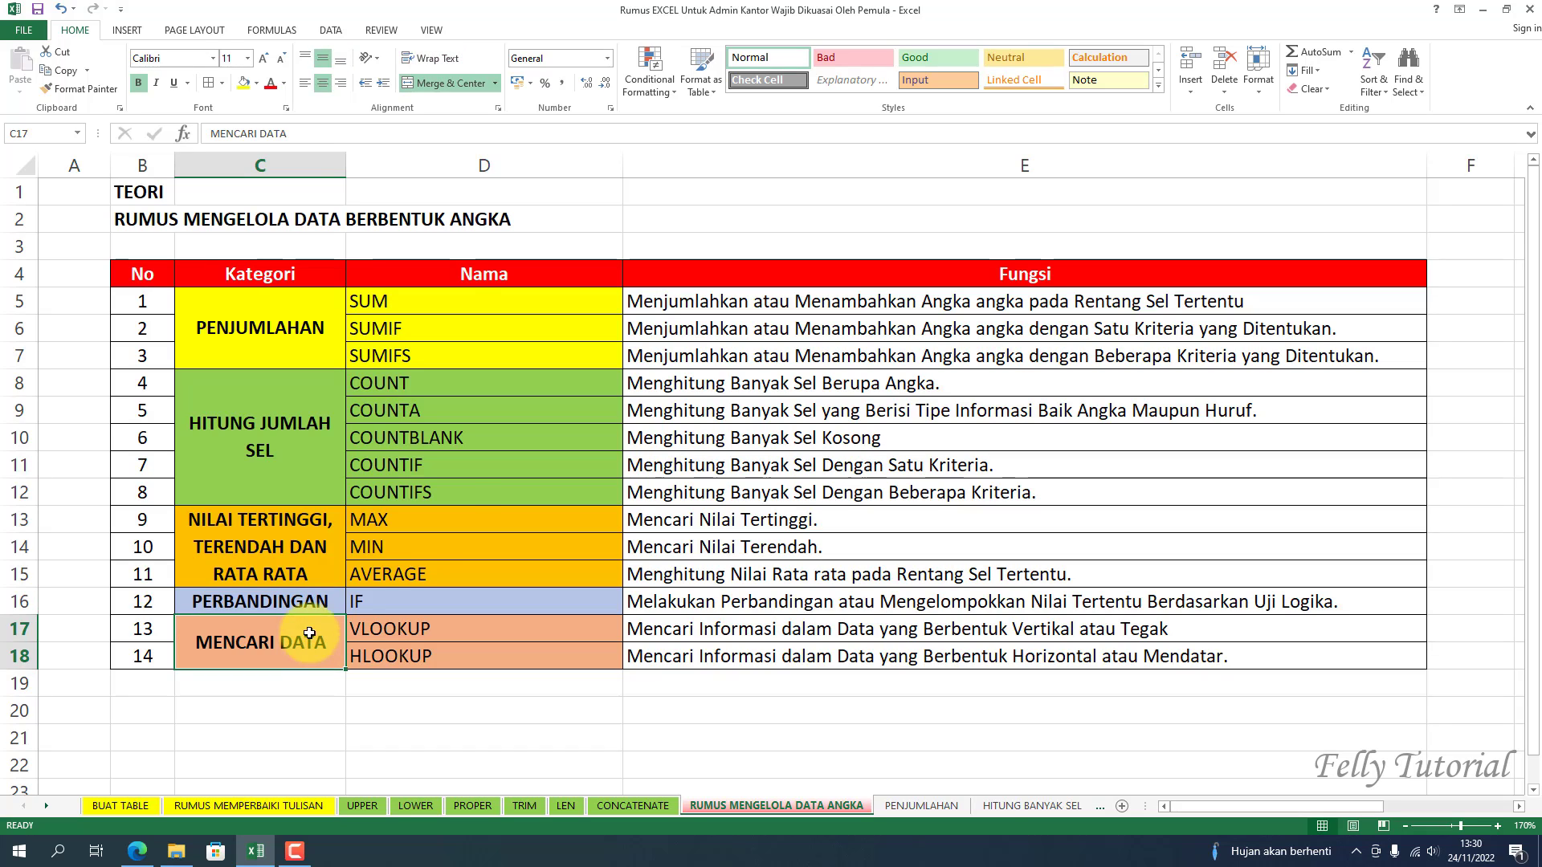
left_click(457, 486)
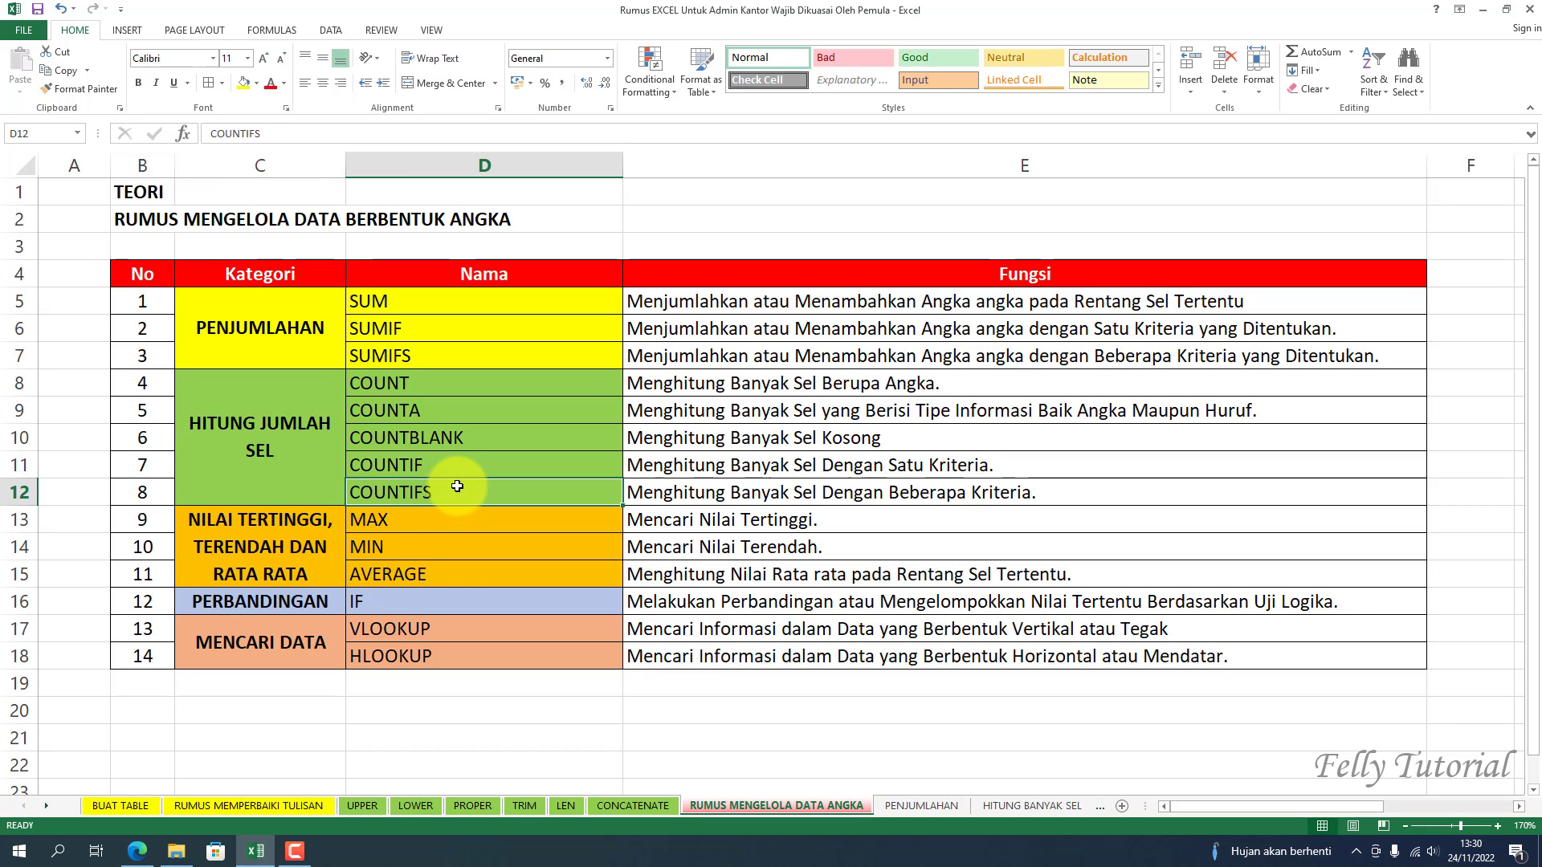
- Examine the PENJUMLAHAN category on the theory sheet, reading the names and functions of SUM, SUMIF and SUMIFS
left_click(288, 336)
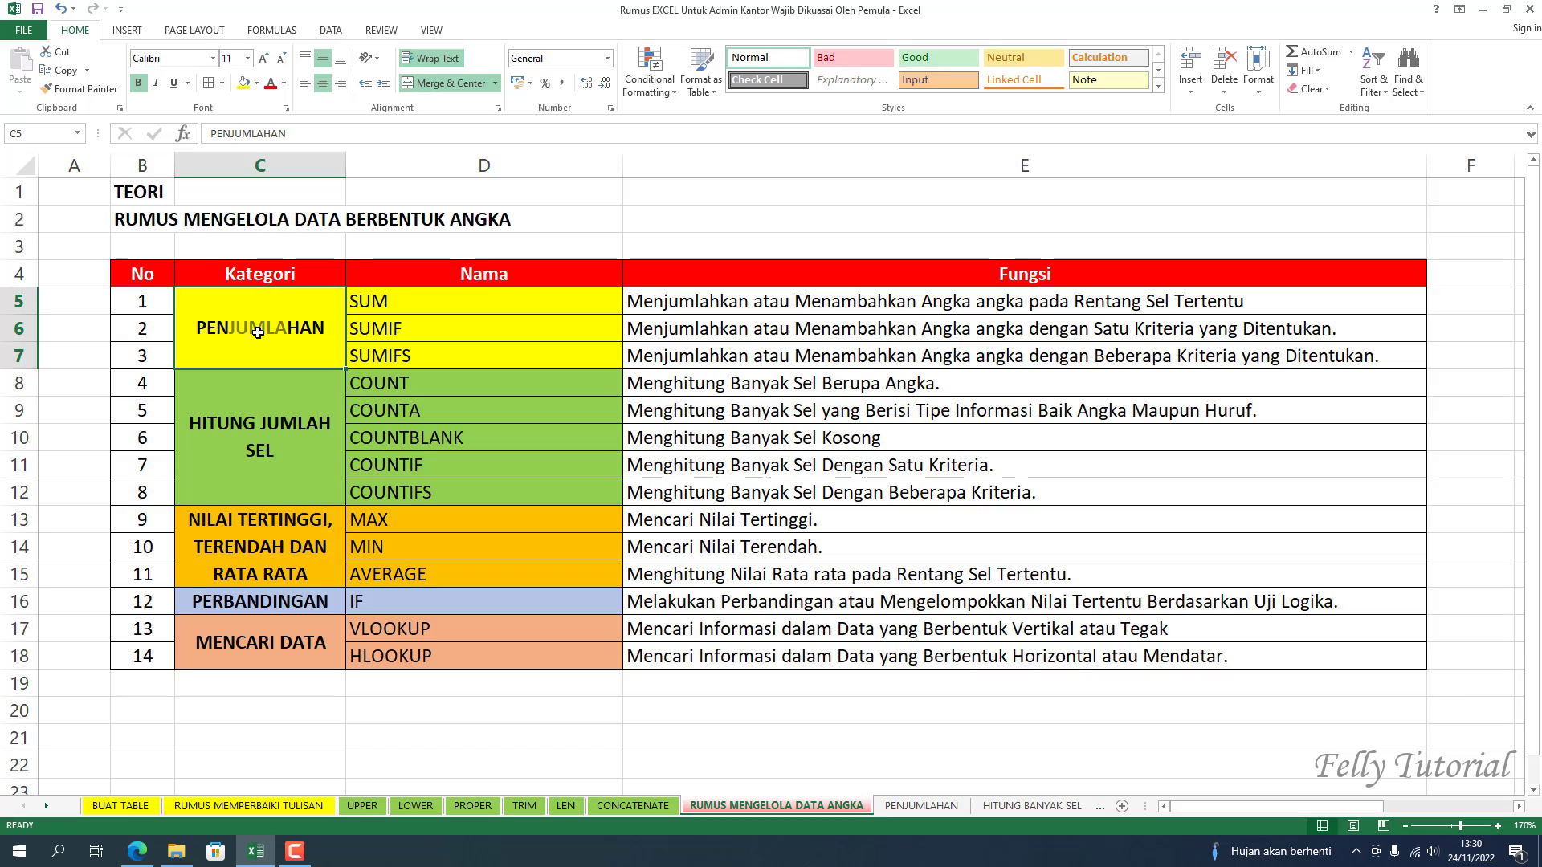
left_click(437, 305)
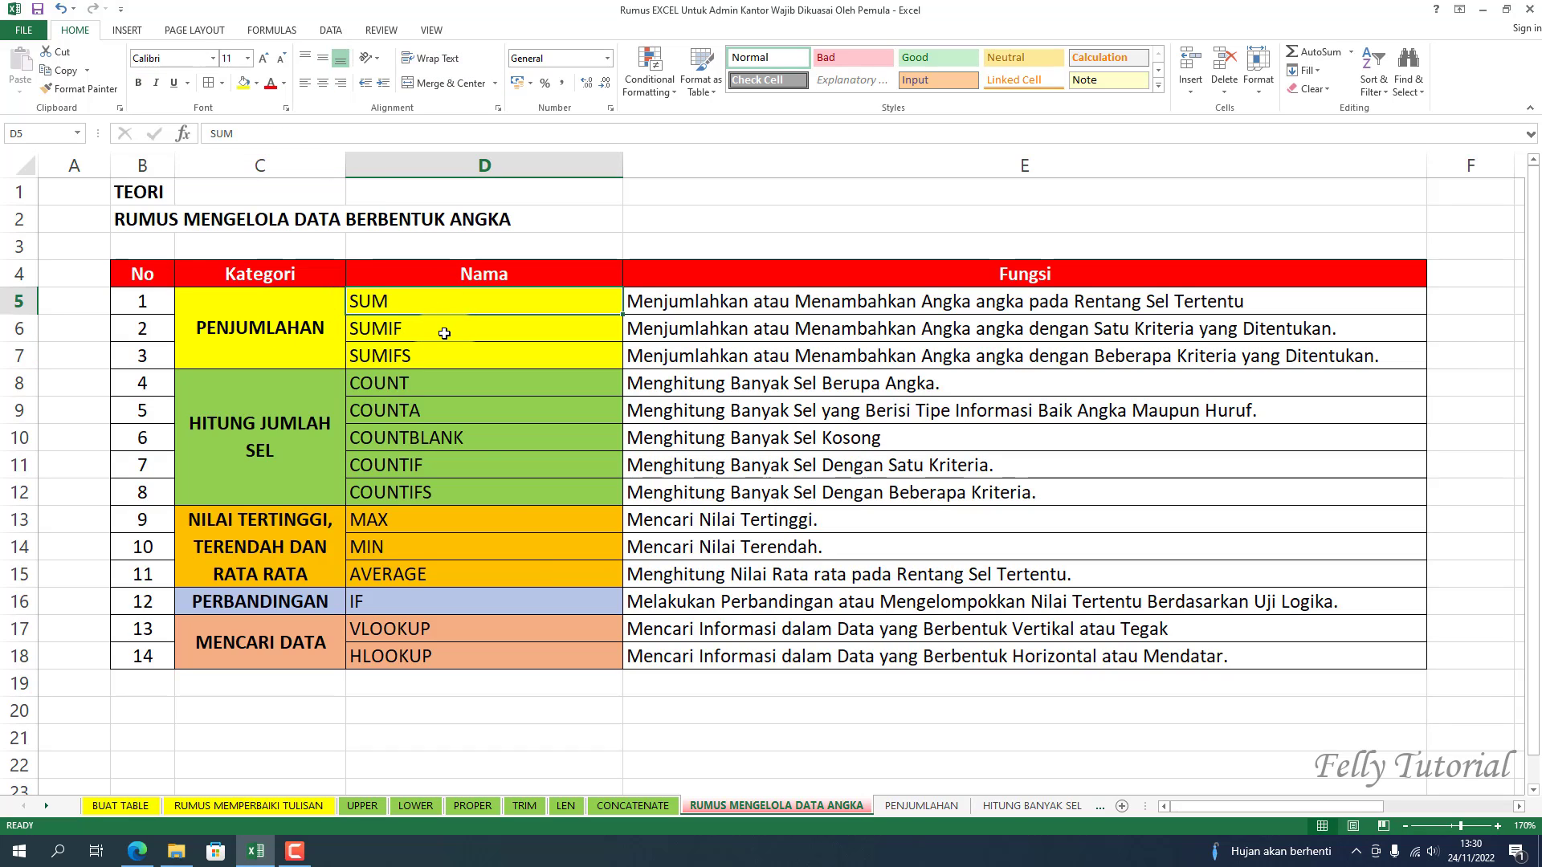
left_click(444, 331)
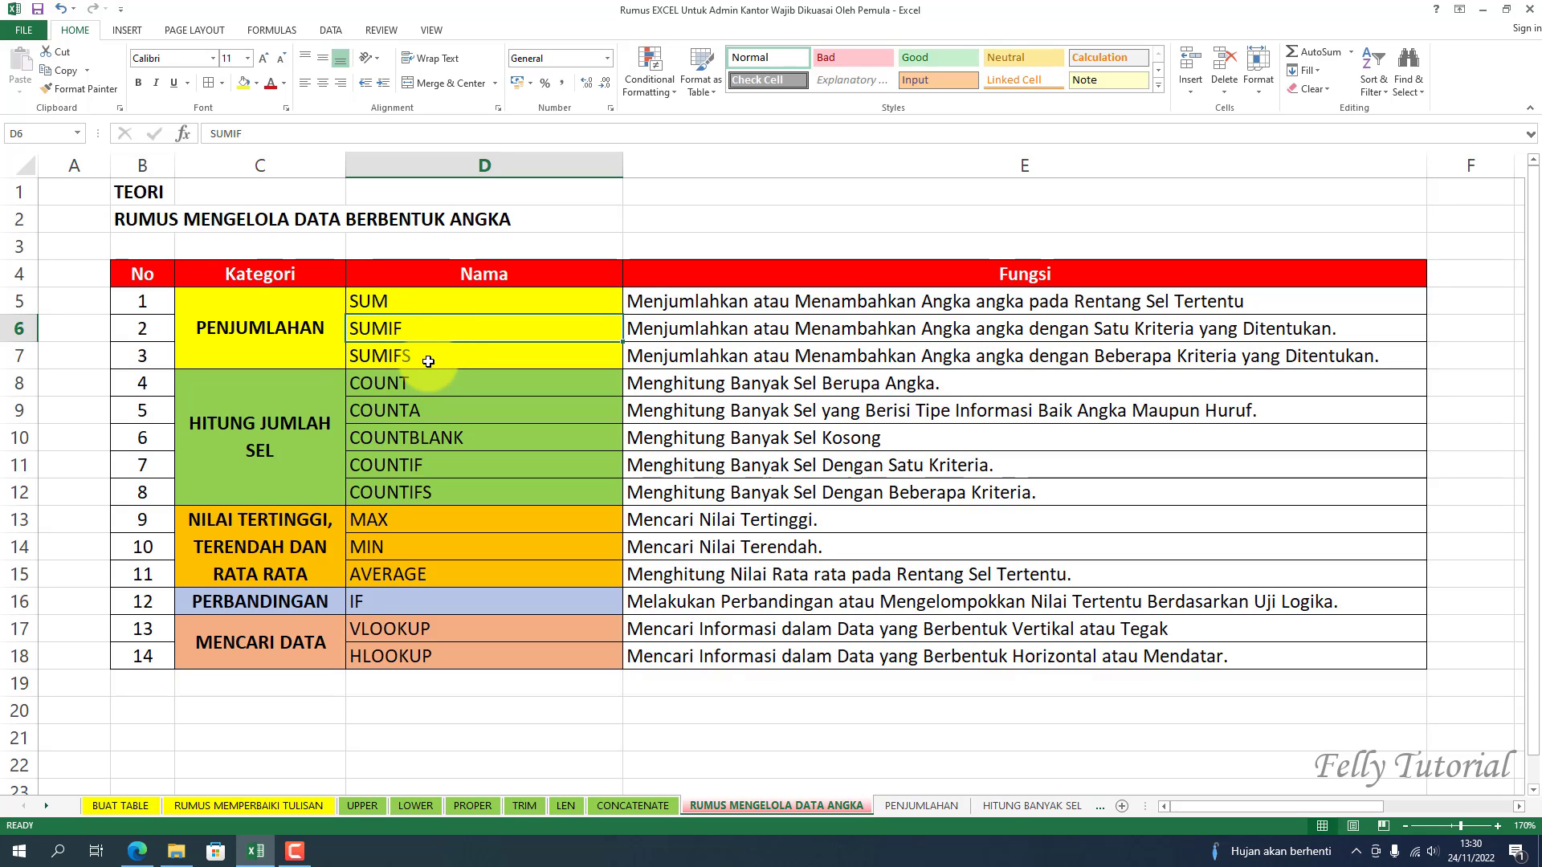
left_click_drag(412, 303, 428, 356)
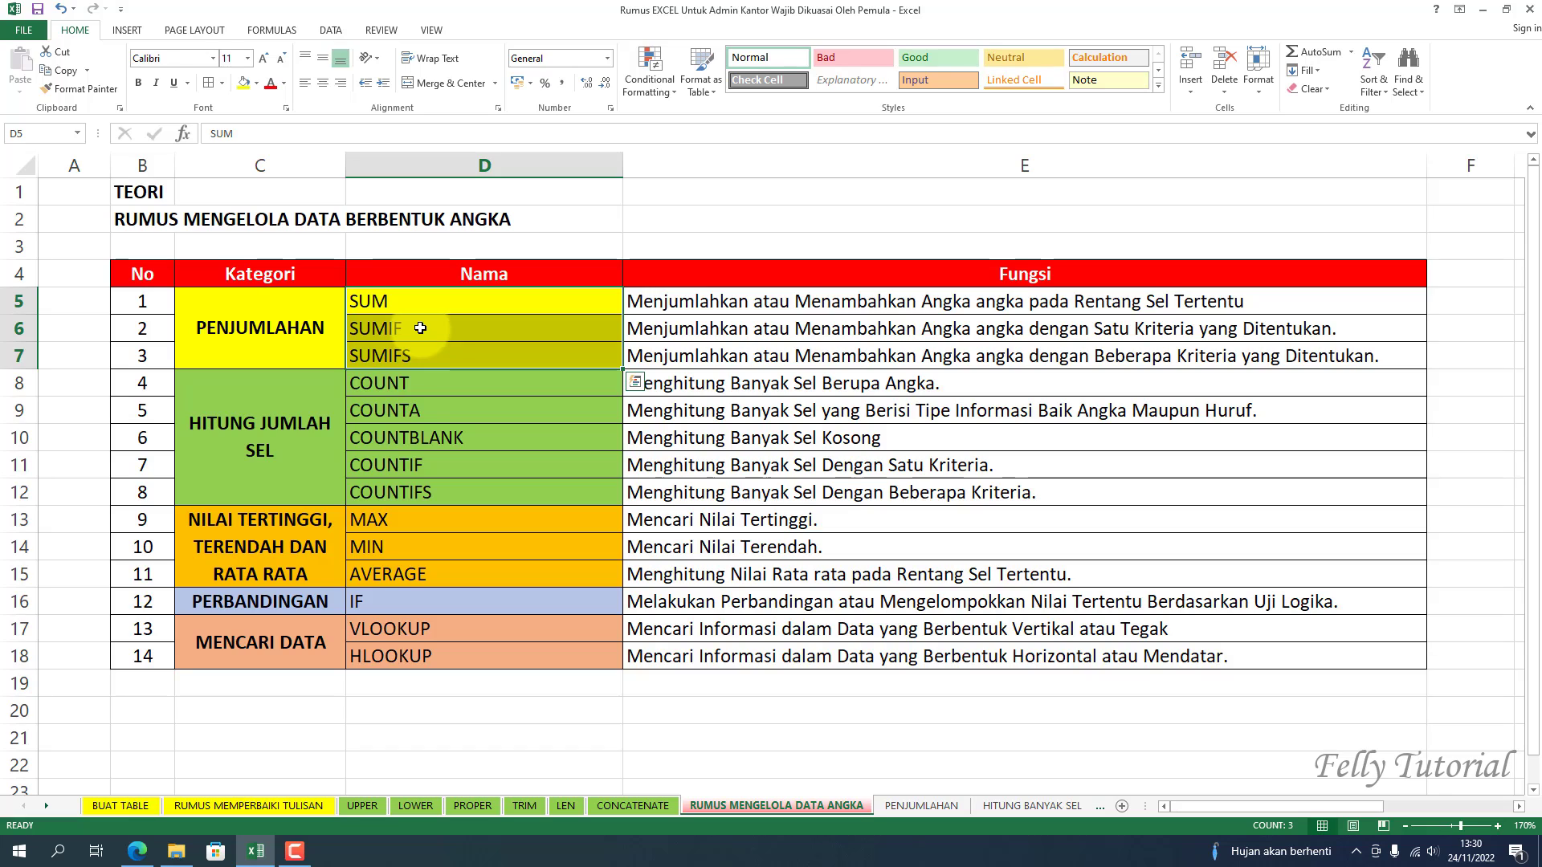
left_click(420, 328)
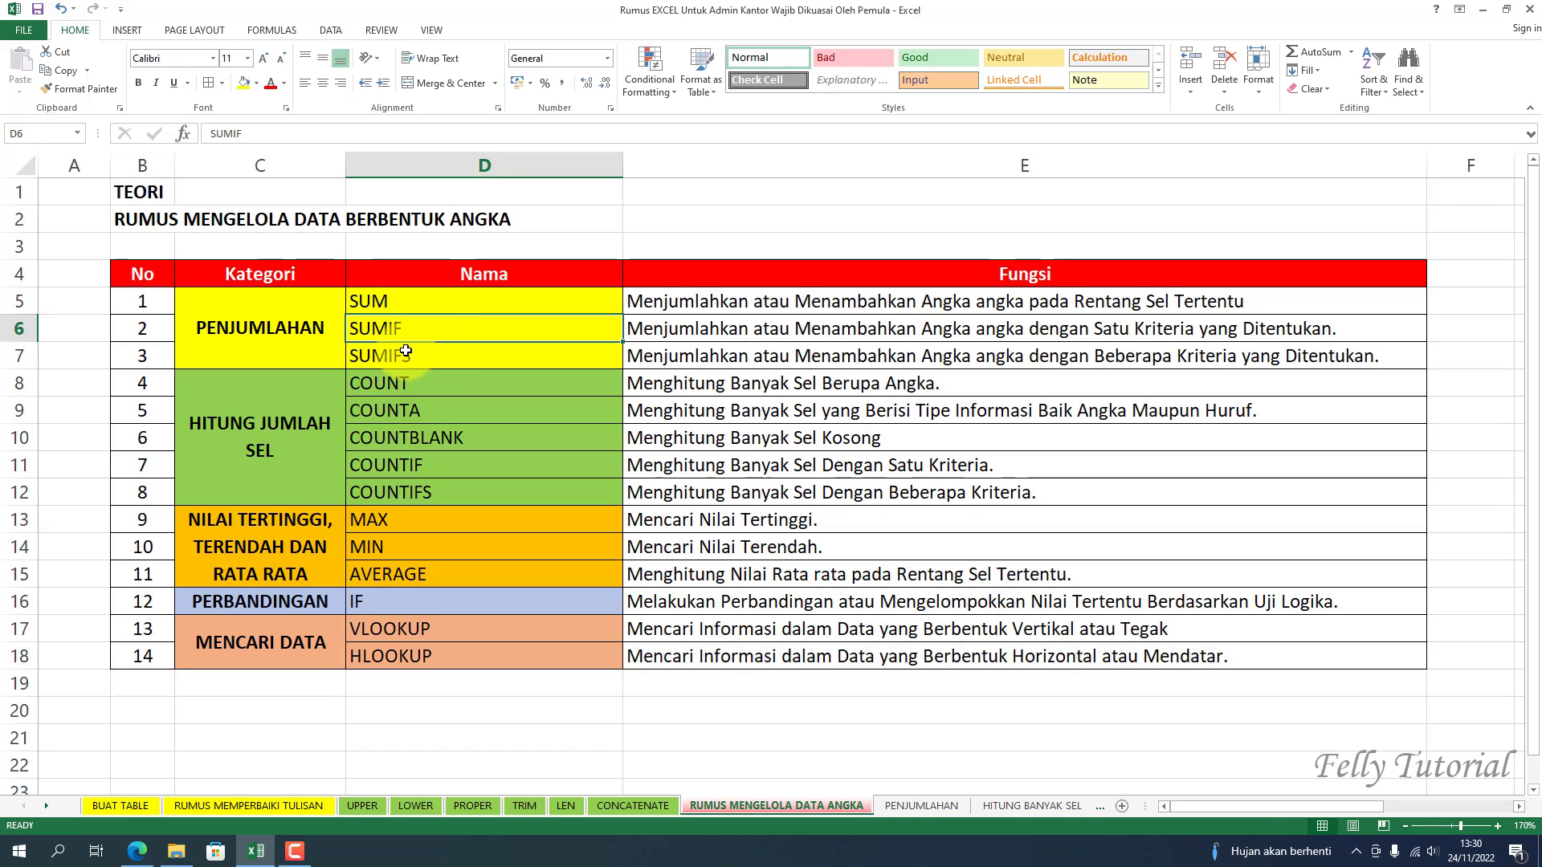
left_click_drag(422, 304, 419, 347)
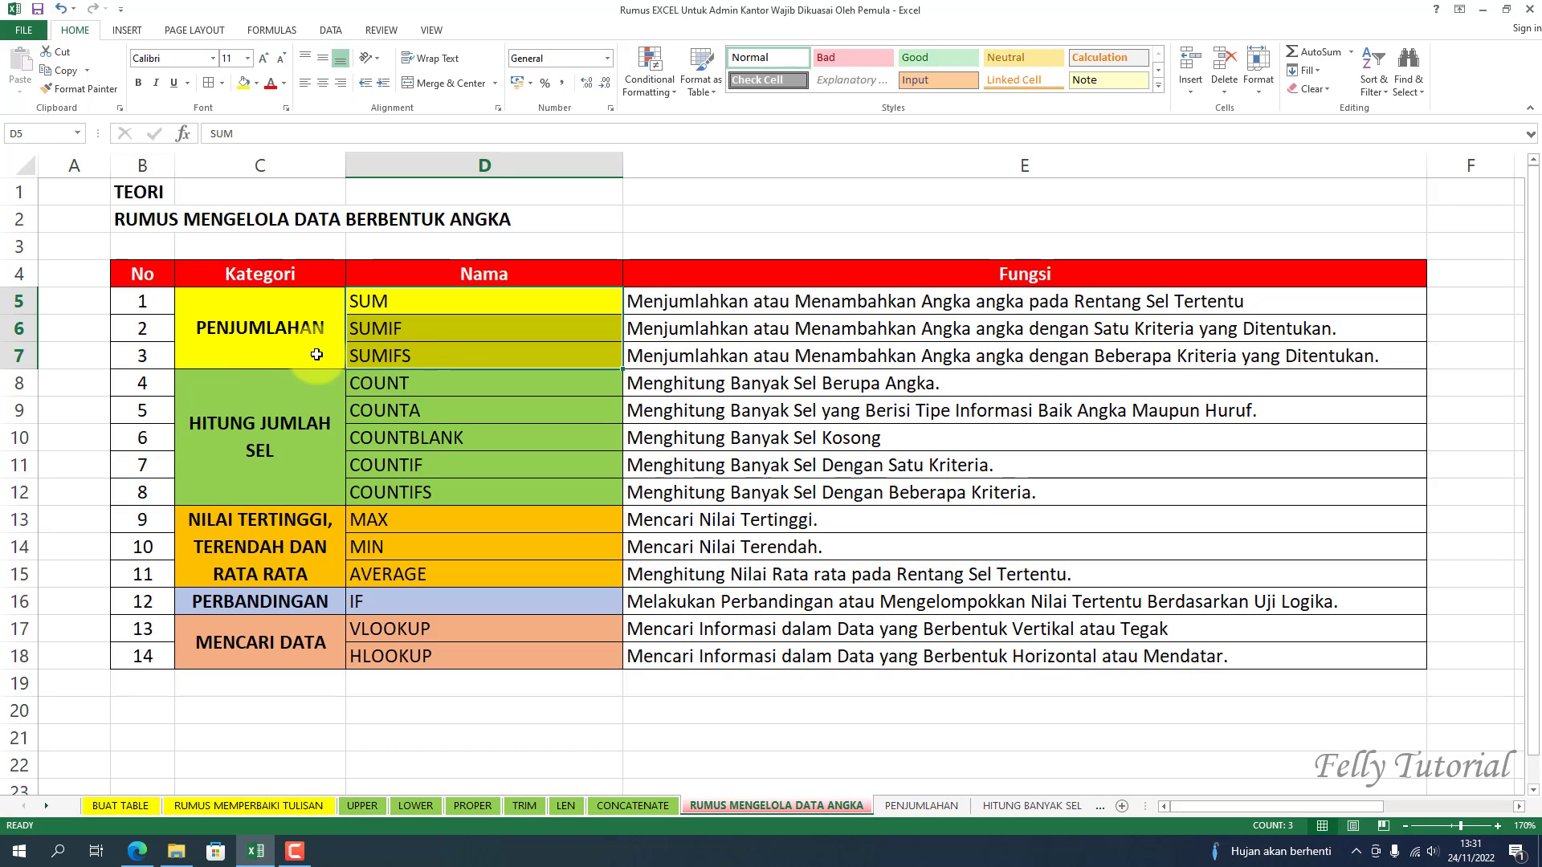
left_click(455, 300)
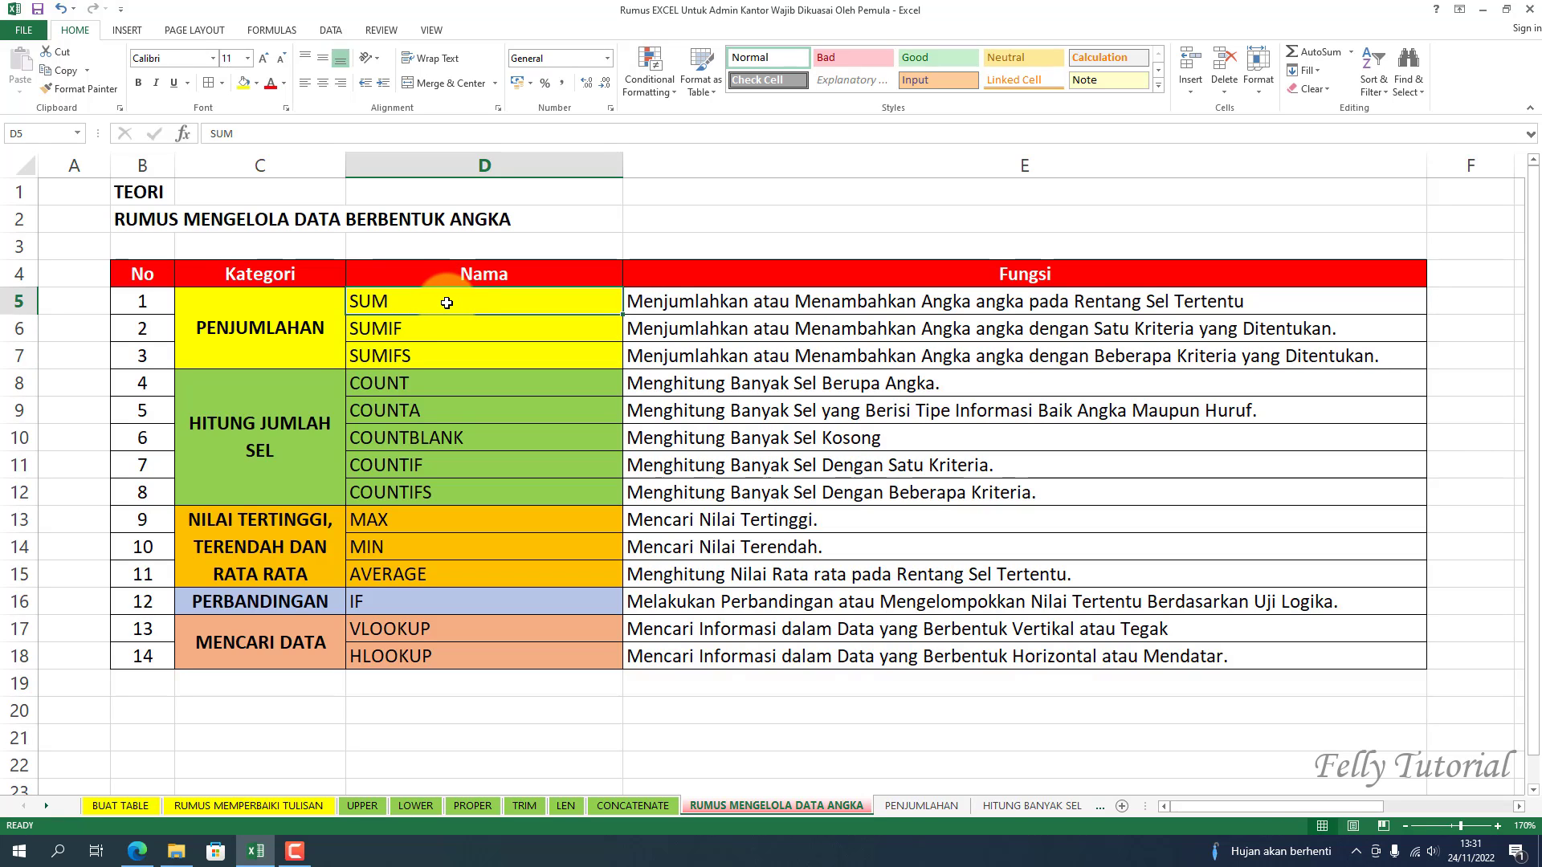
left_click(742, 303)
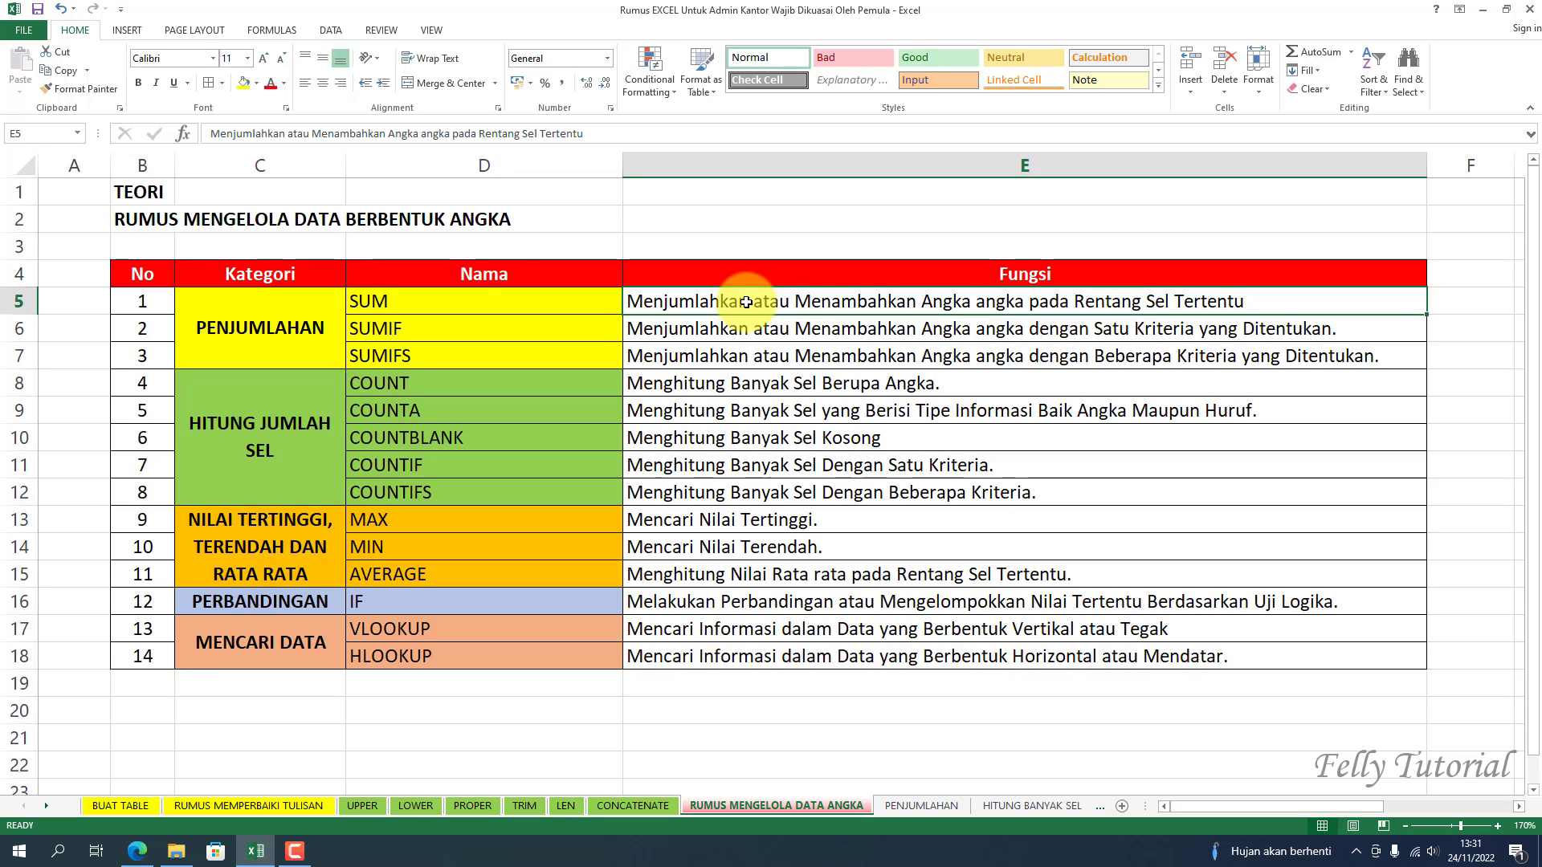
left_click(464, 328)
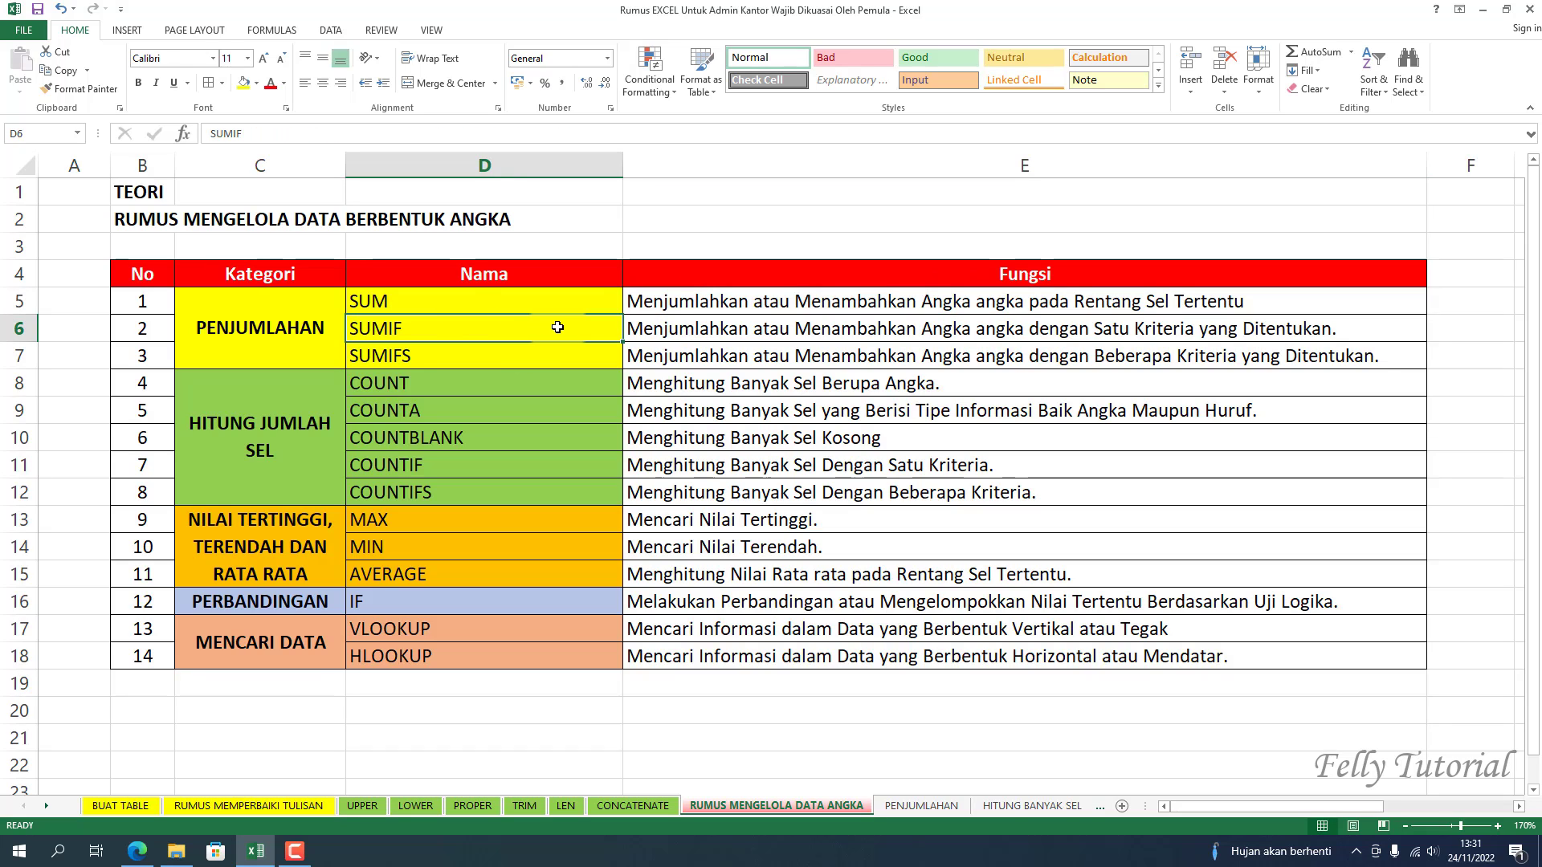
left_click(667, 329)
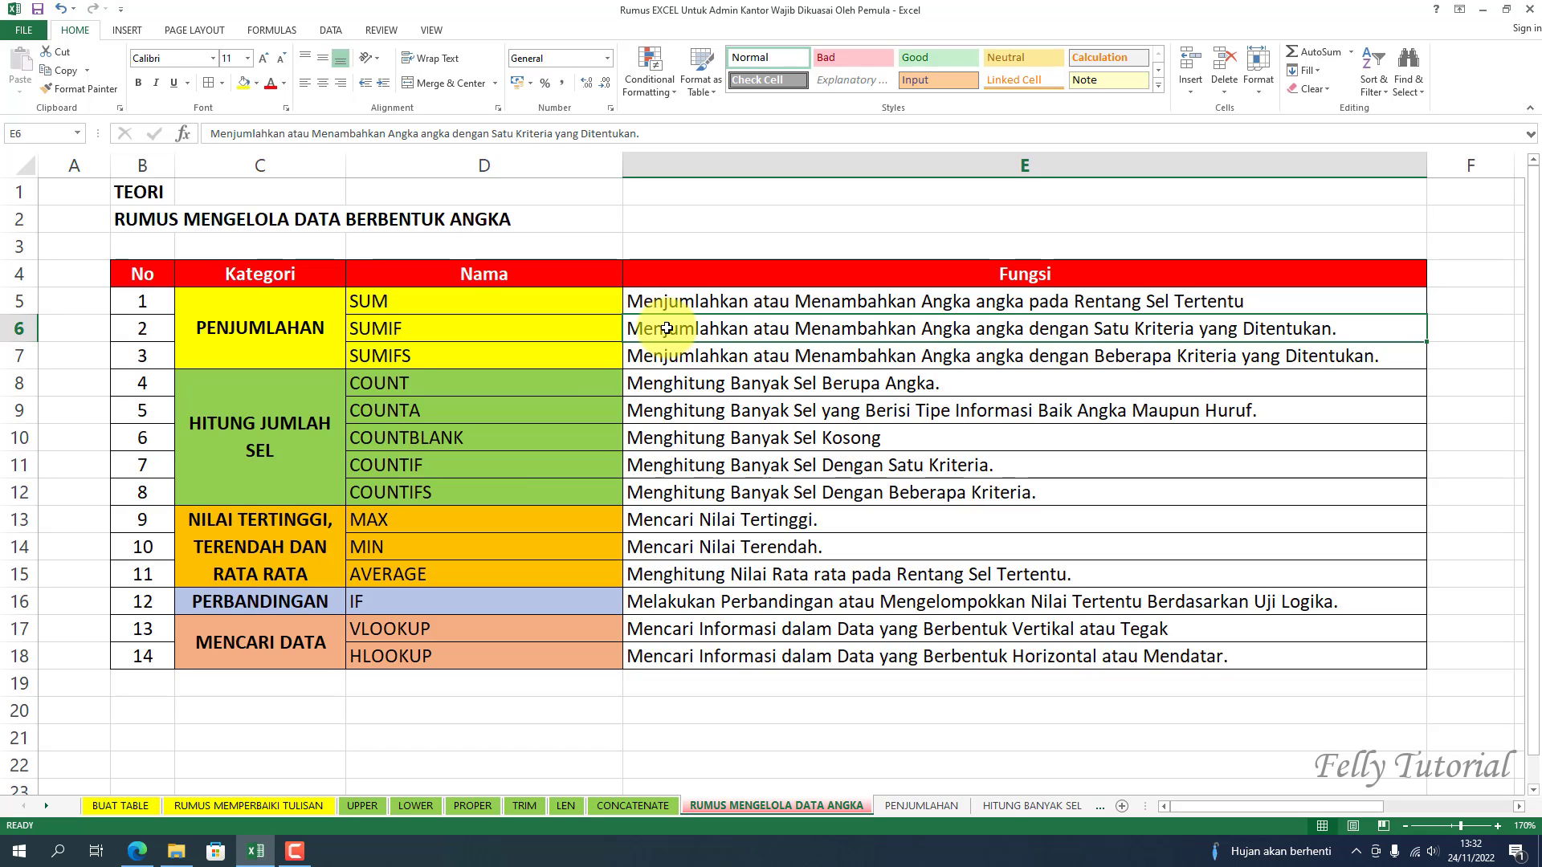
left_click(478, 356)
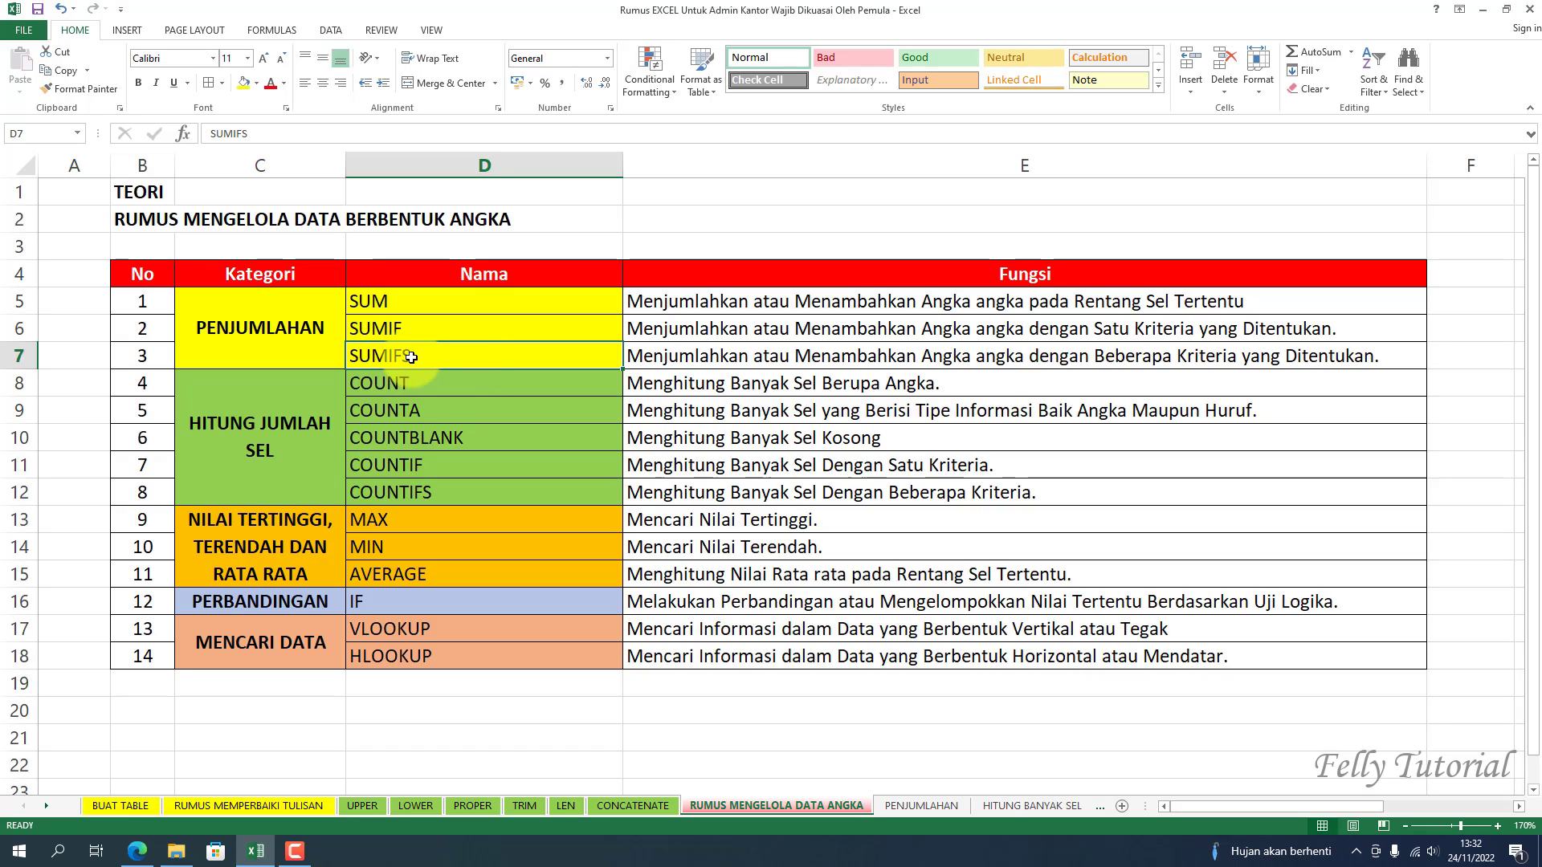
left_click(694, 357)
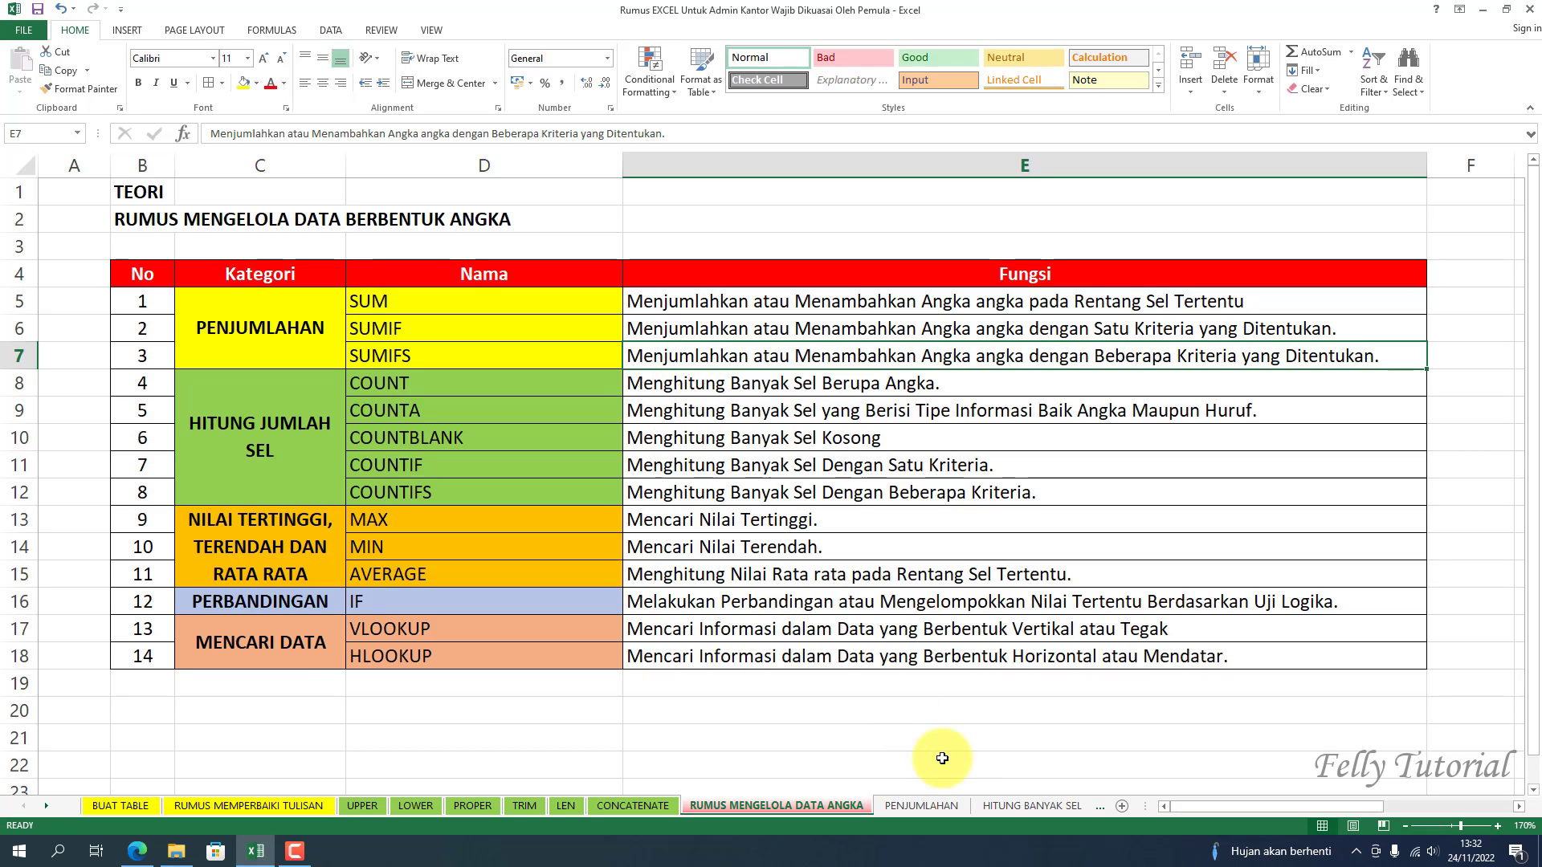
- On the PENJUMLAHAN sheet, enter =SUM(E4:E15) in cell H5 under Hitung Jumlah Semua Stok to total all stock
left_click(918, 806)
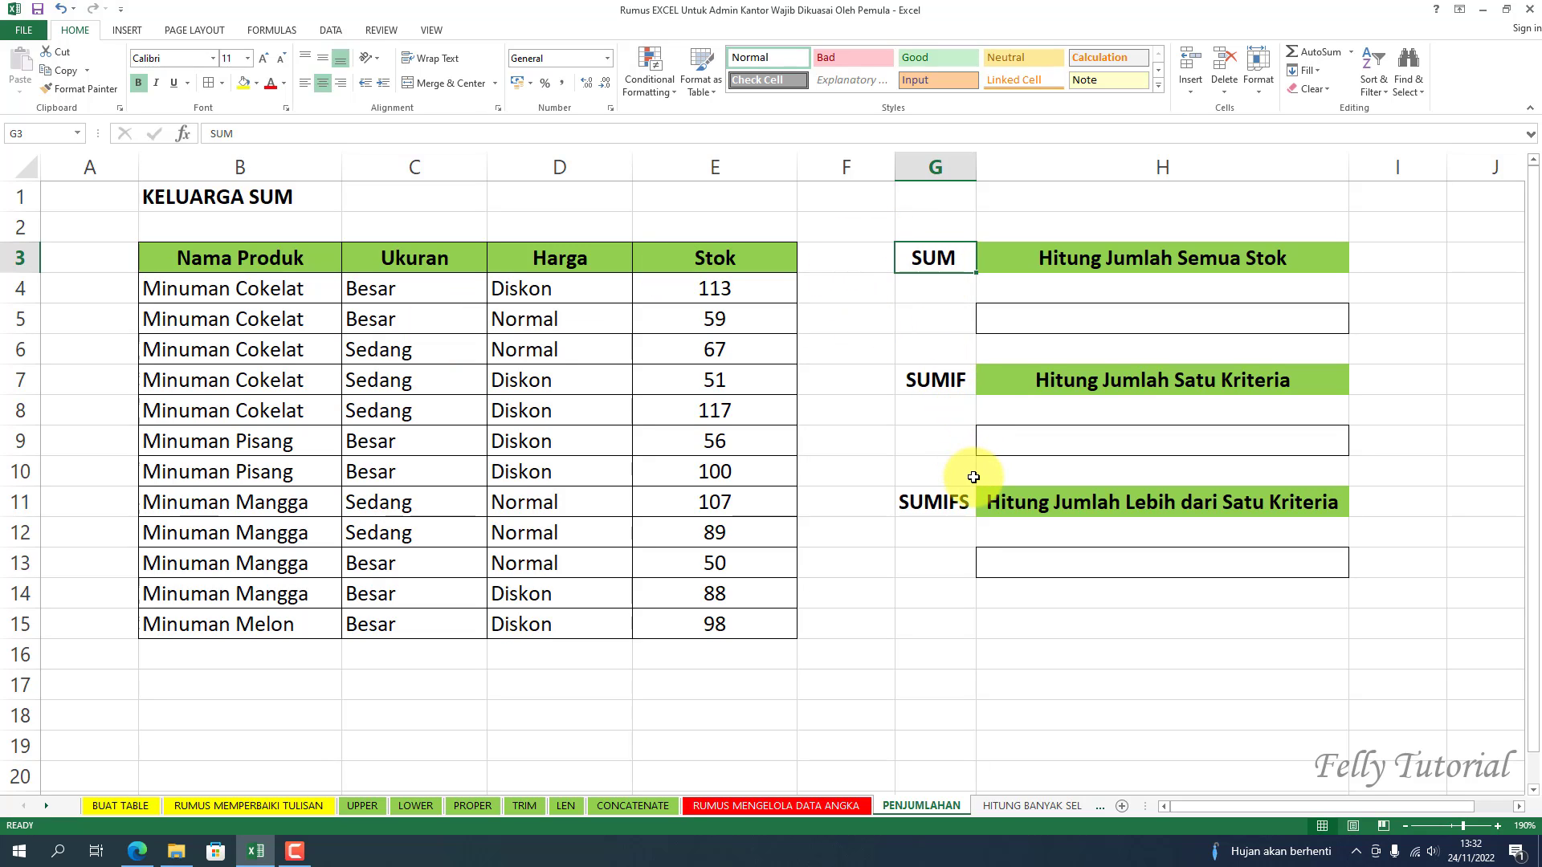
left_click(951, 508)
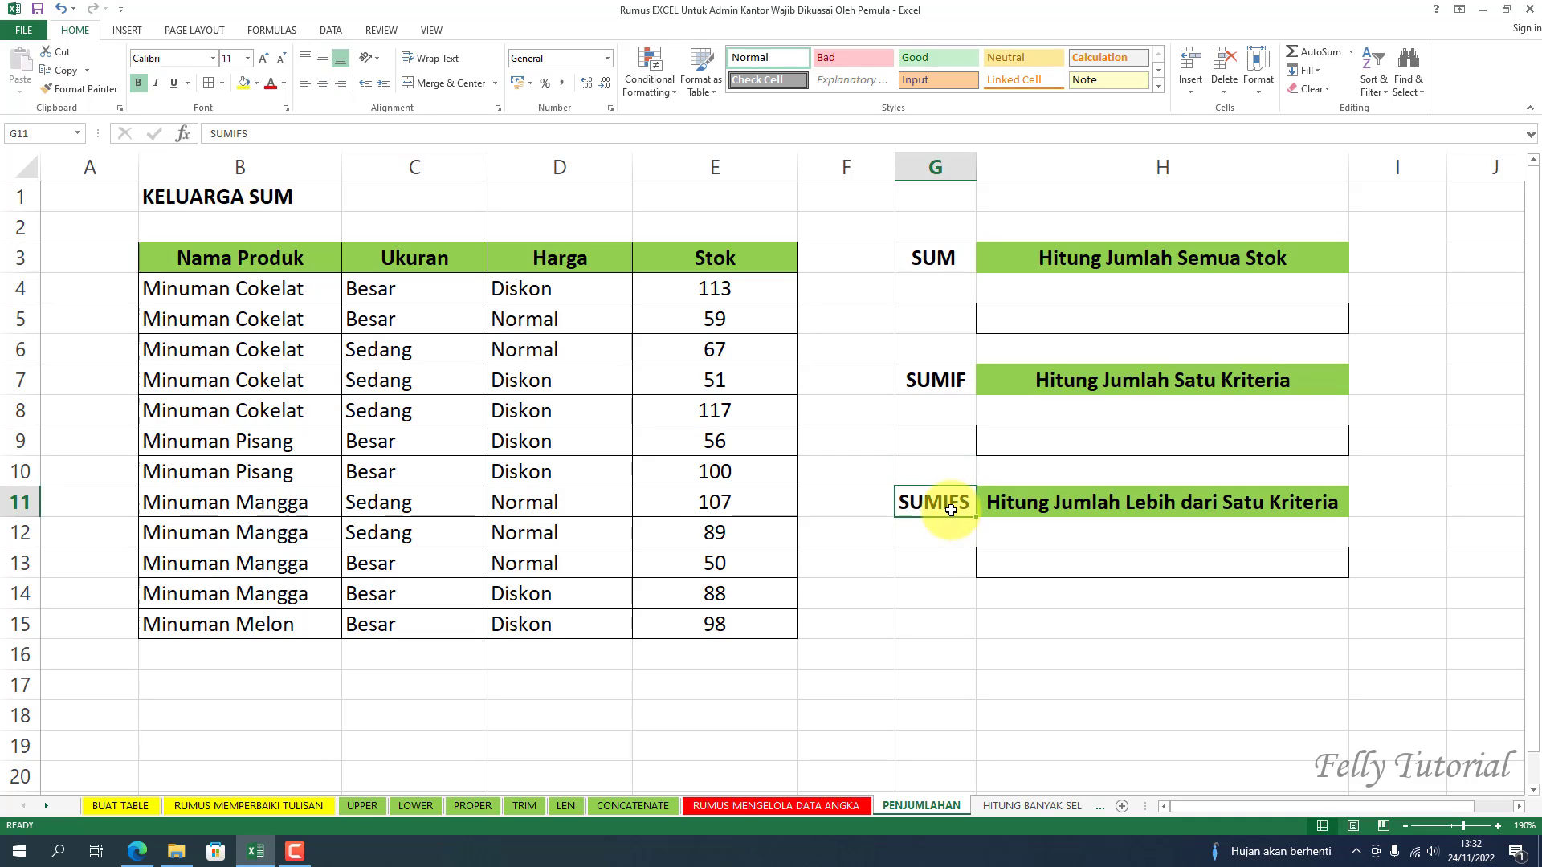
left_click(938, 271)
left_click(1063, 301)
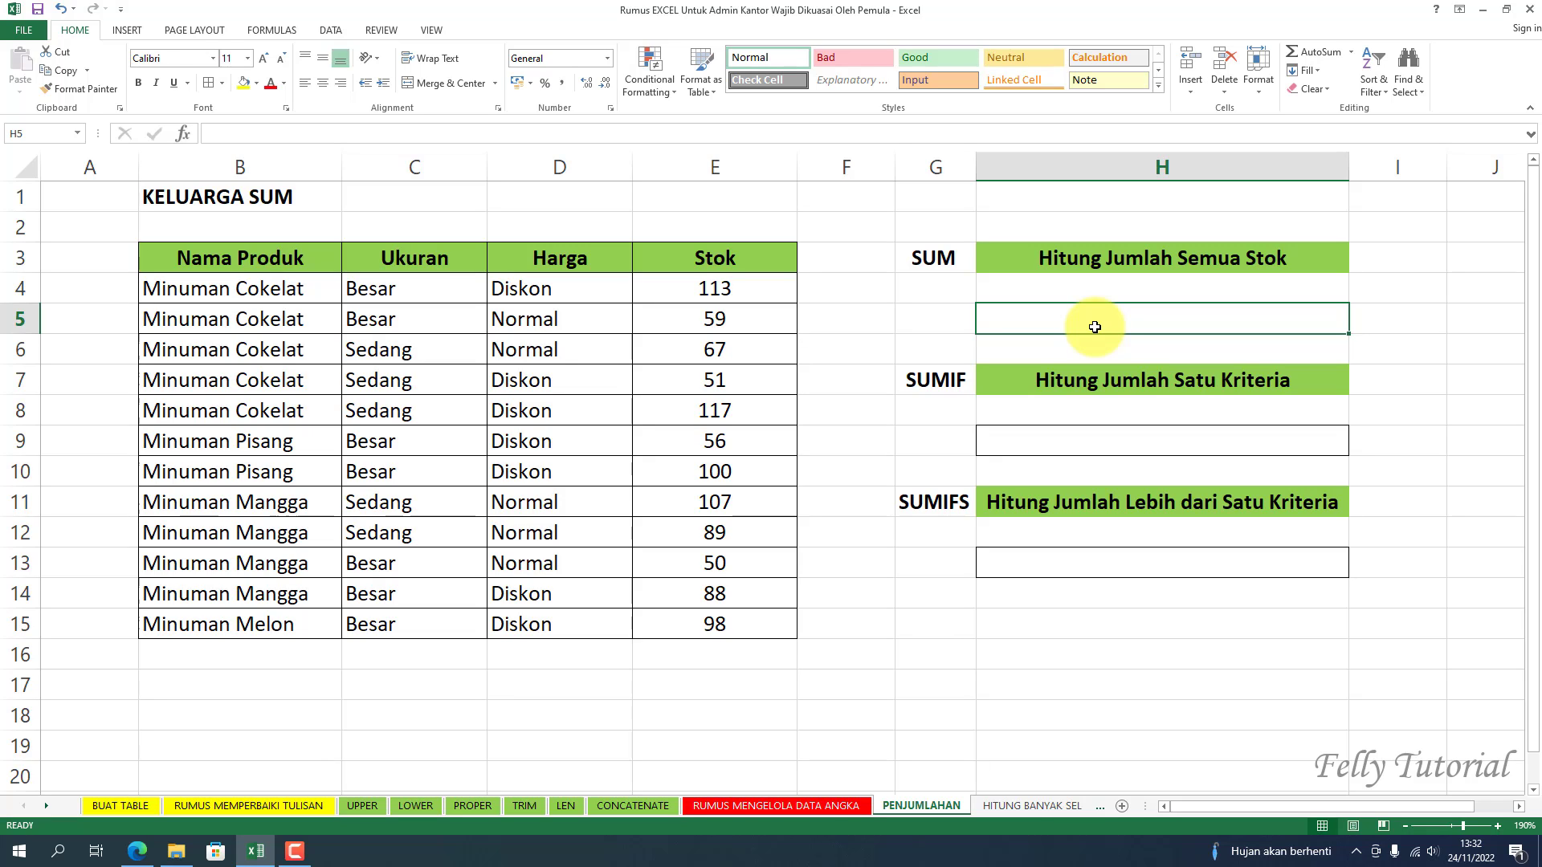
type("=S")
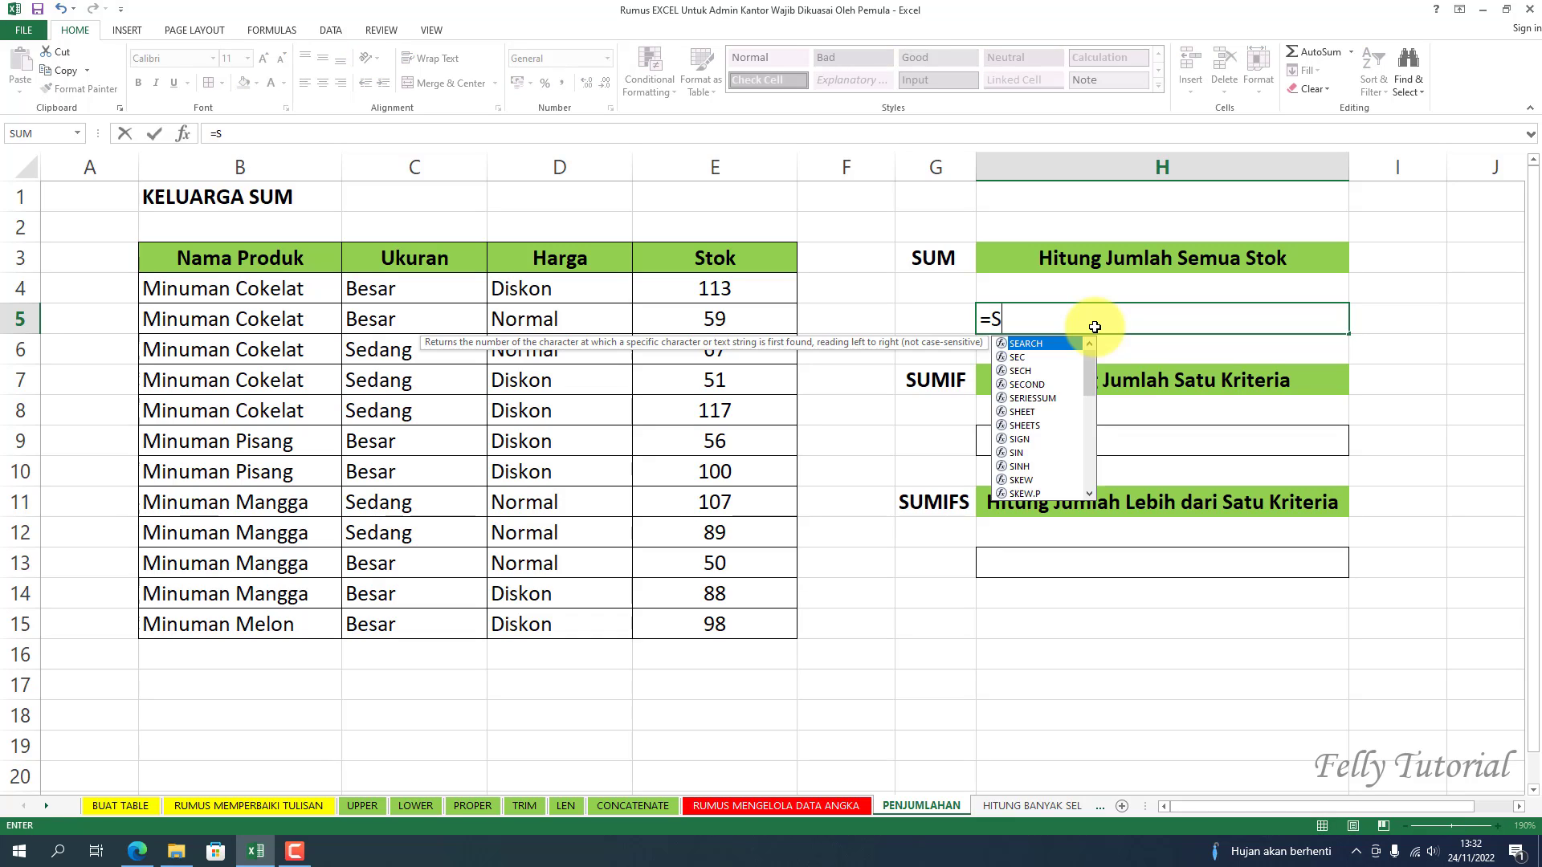
type("UM")
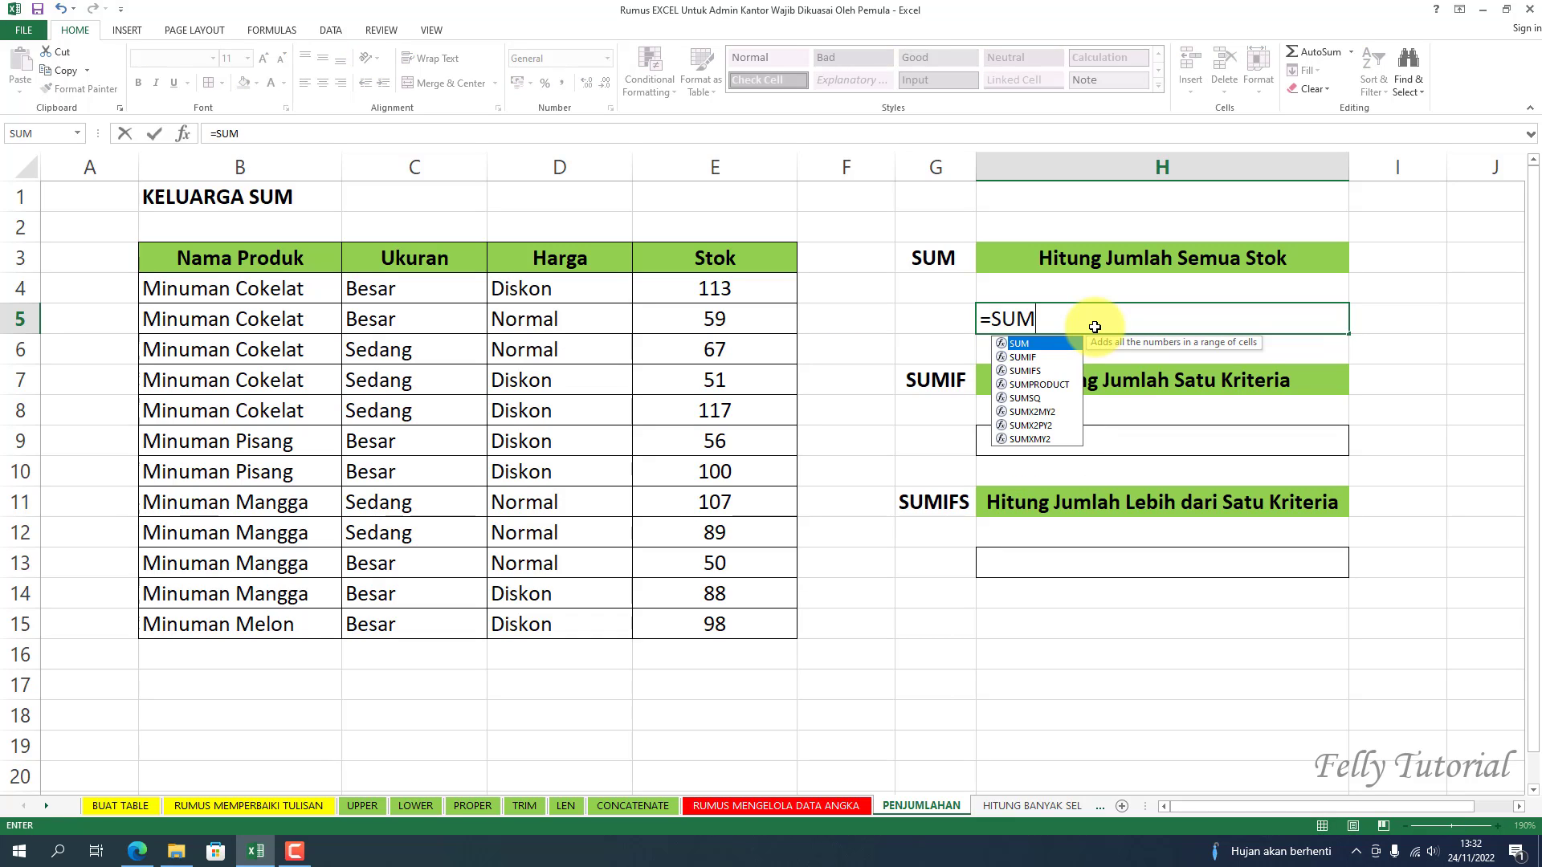
type("(")
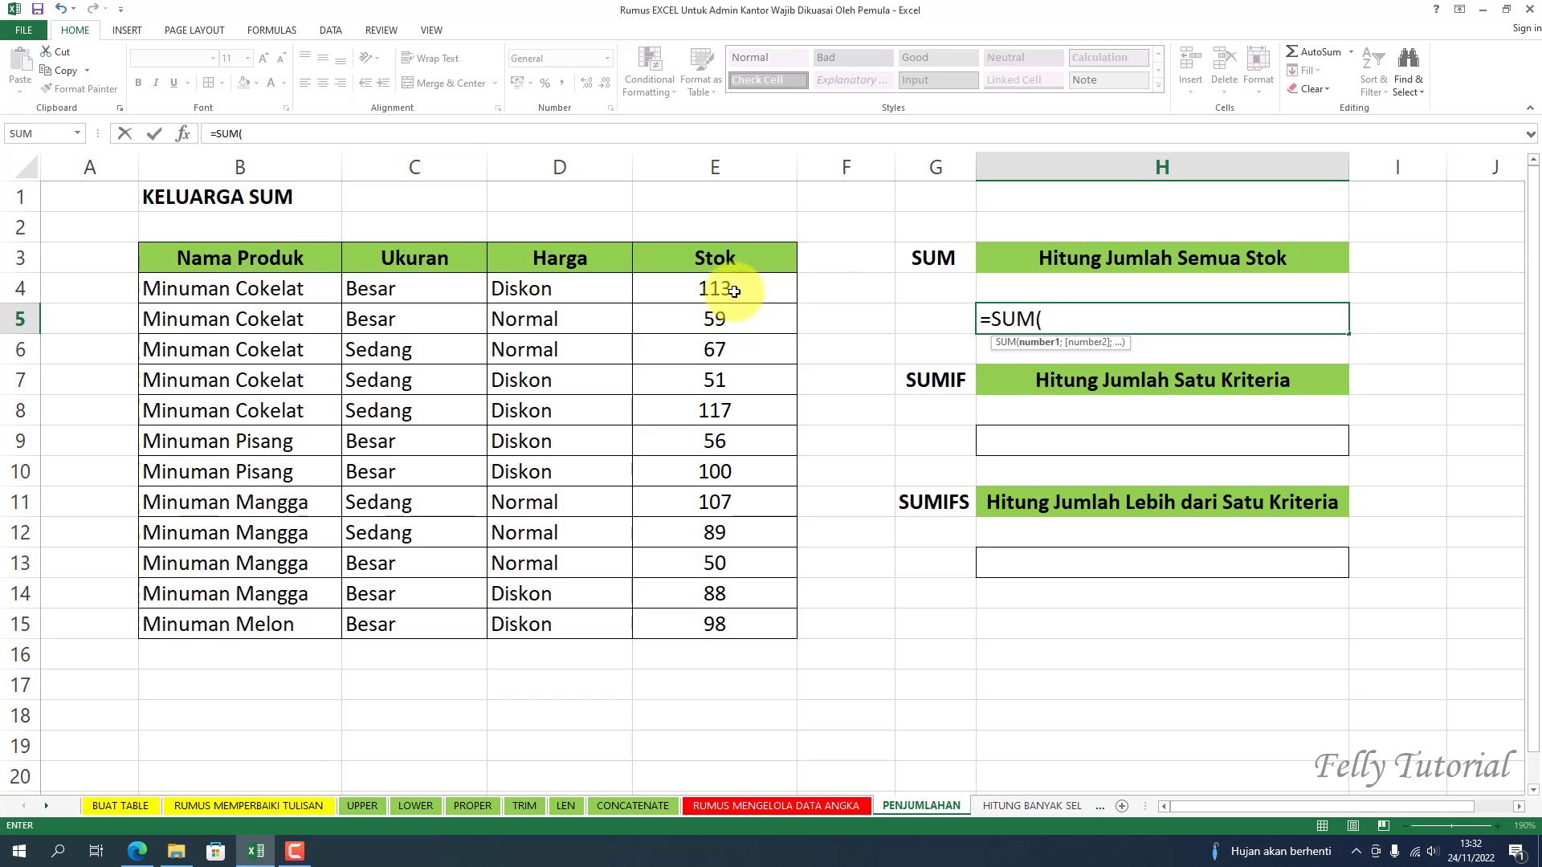
left_click_drag(734, 299, 722, 628)
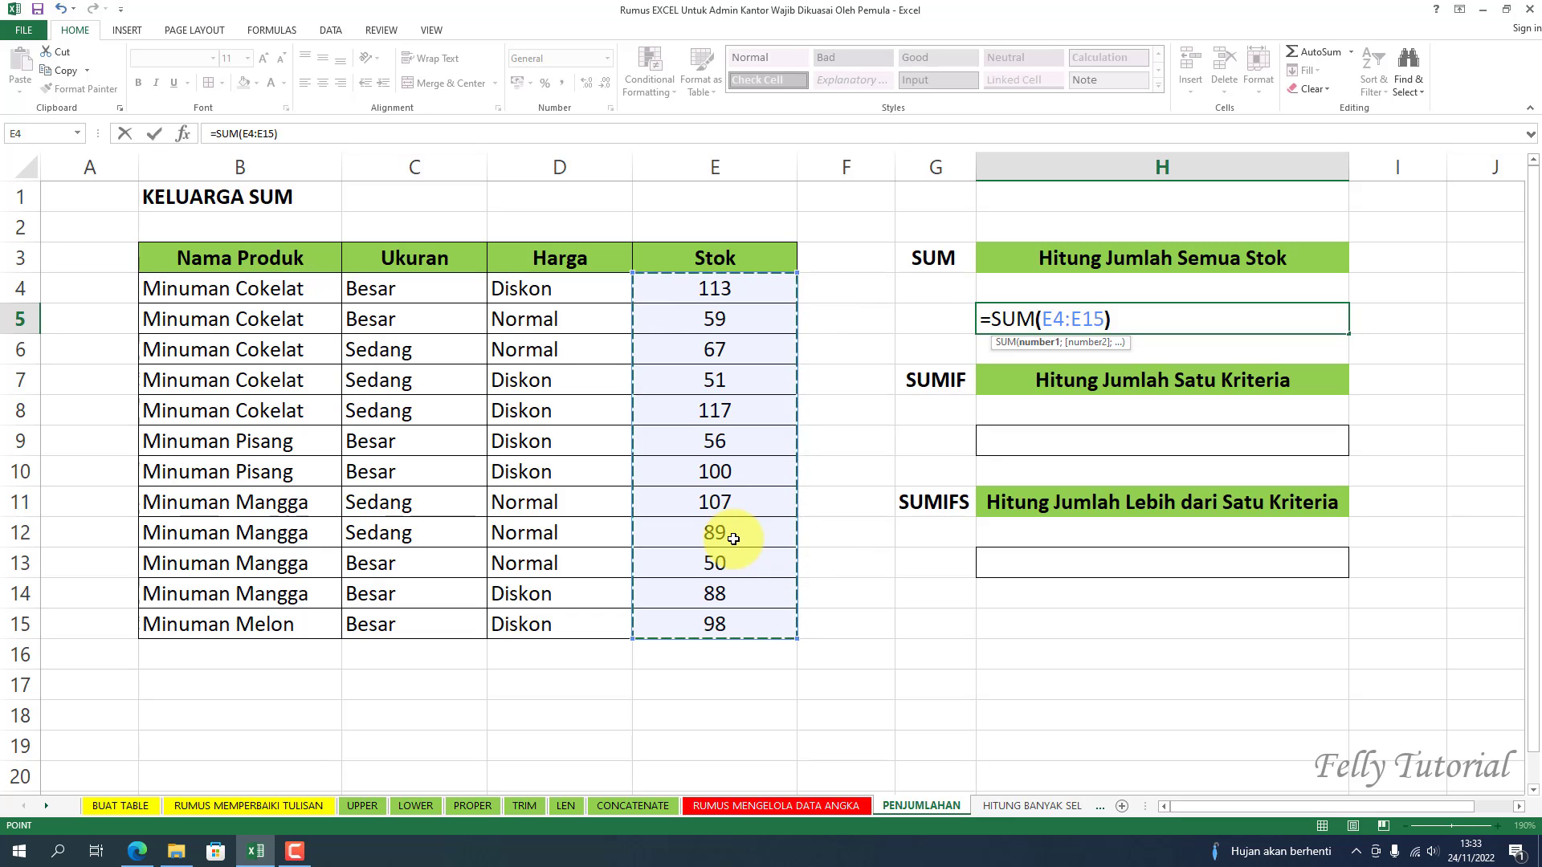
key("Return")
- Centre and bold the SUM result in H5, and check the Stok values in column E that it adds up
left_click(1144, 325)
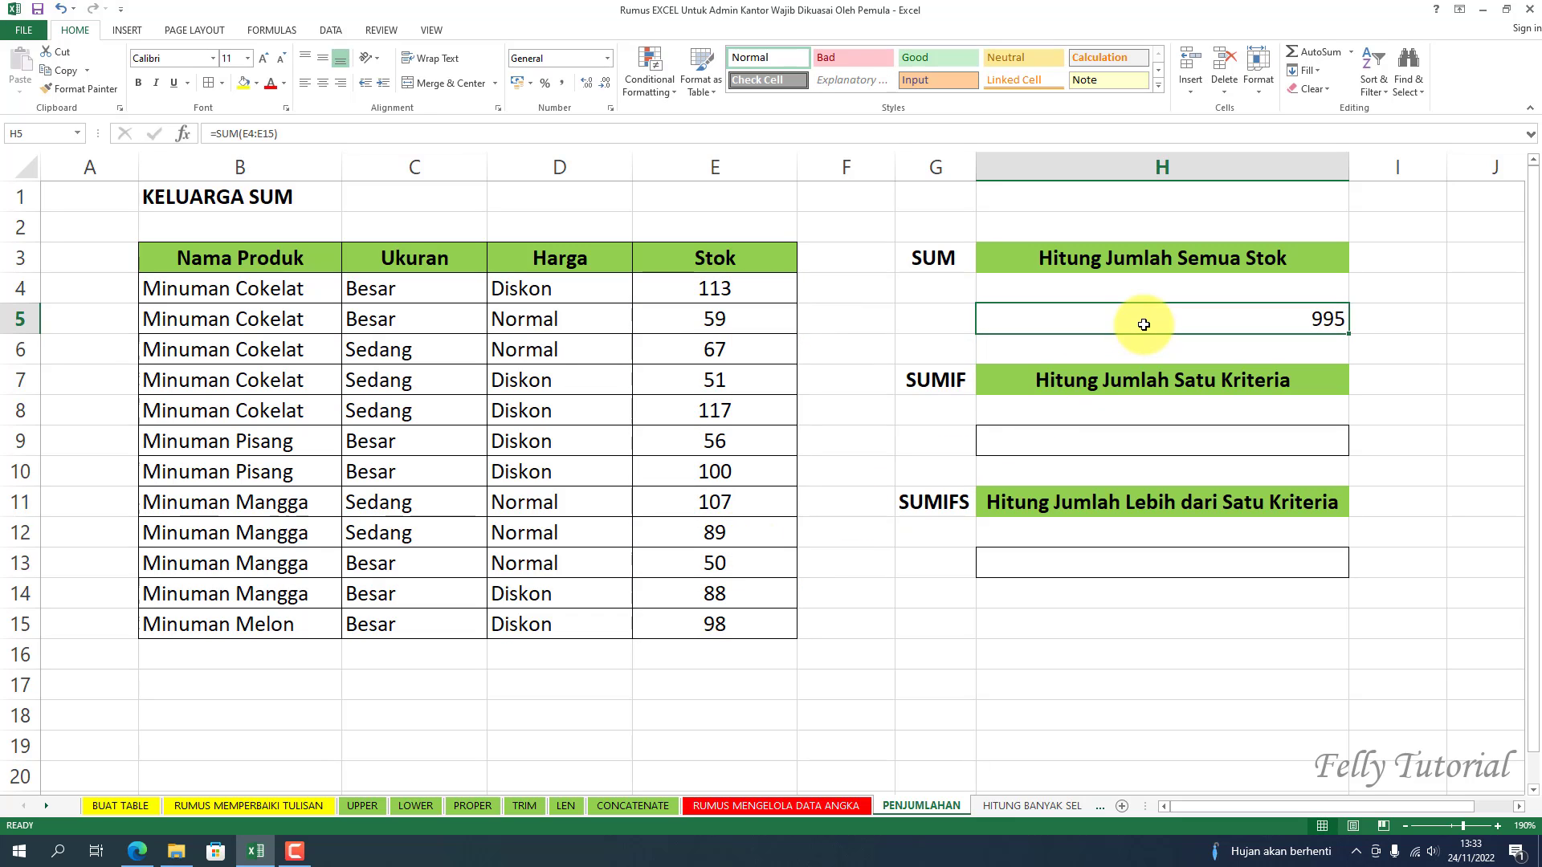
left_click(326, 85)
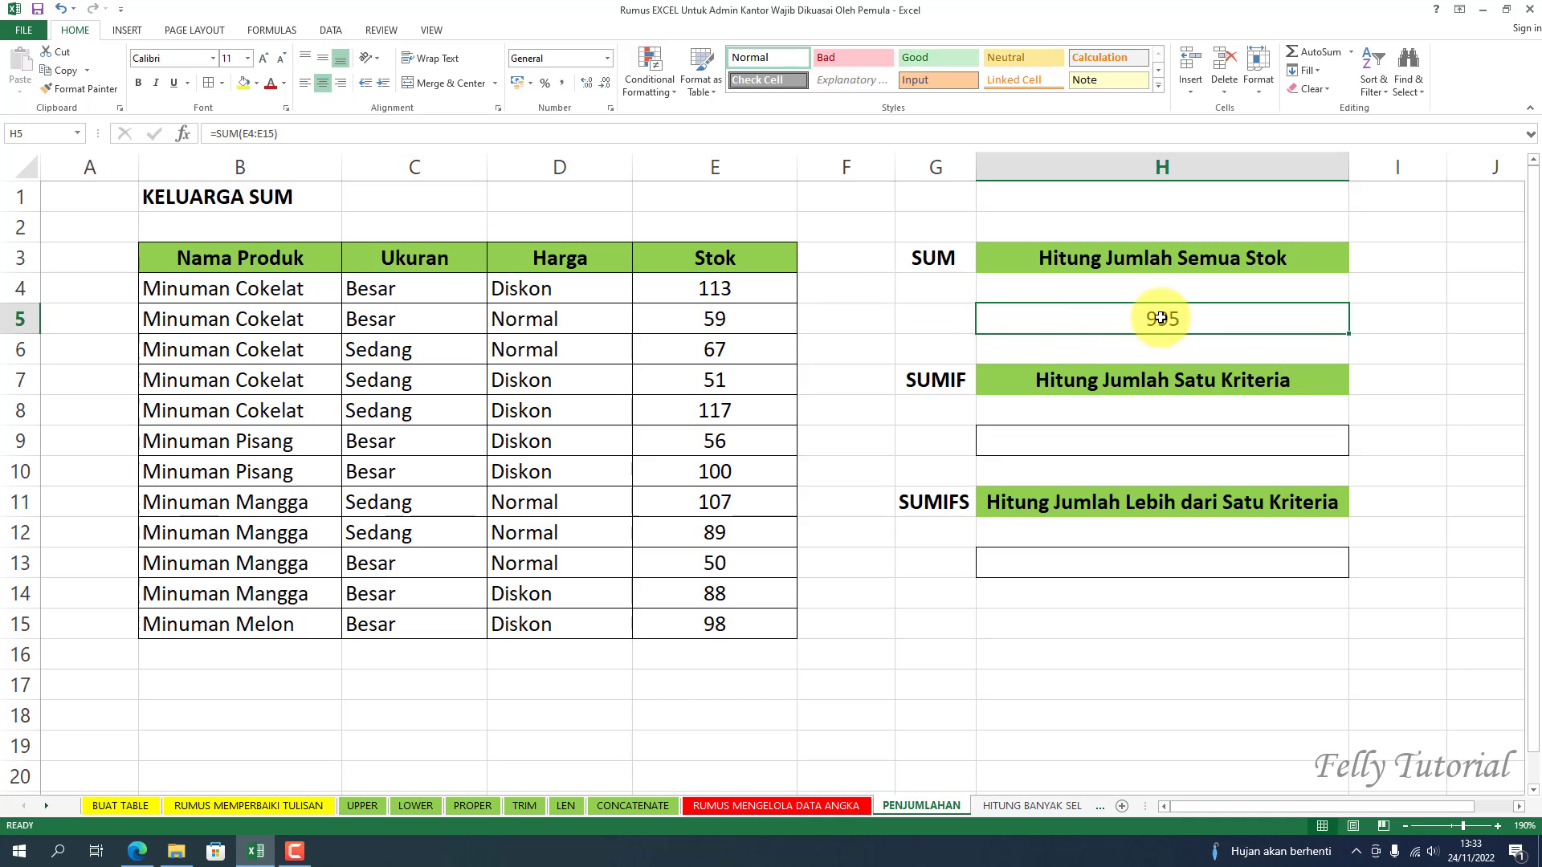
left_click(138, 84)
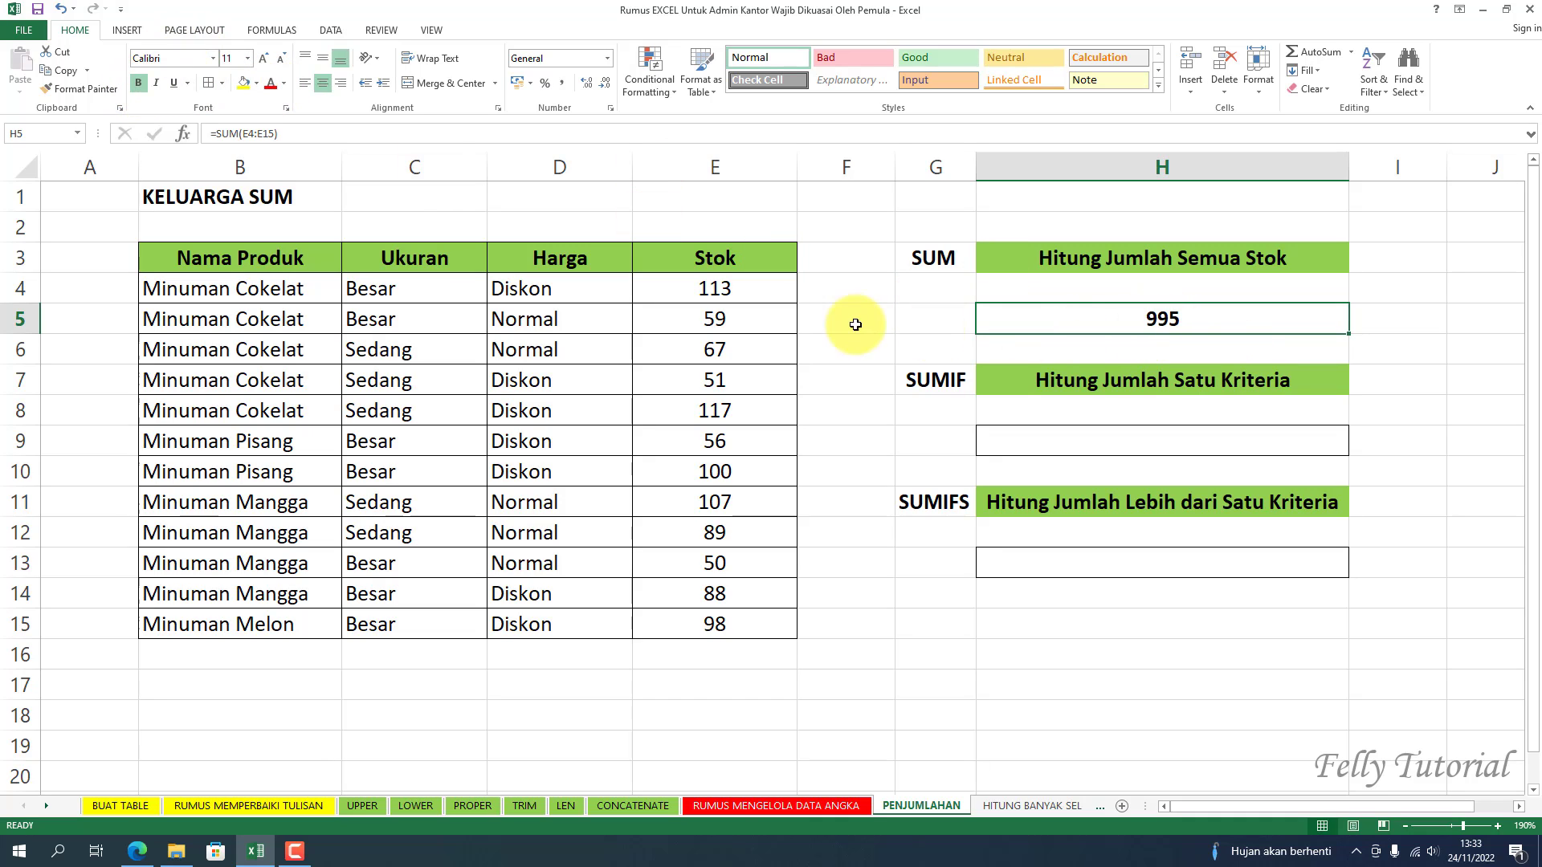
left_click(742, 288)
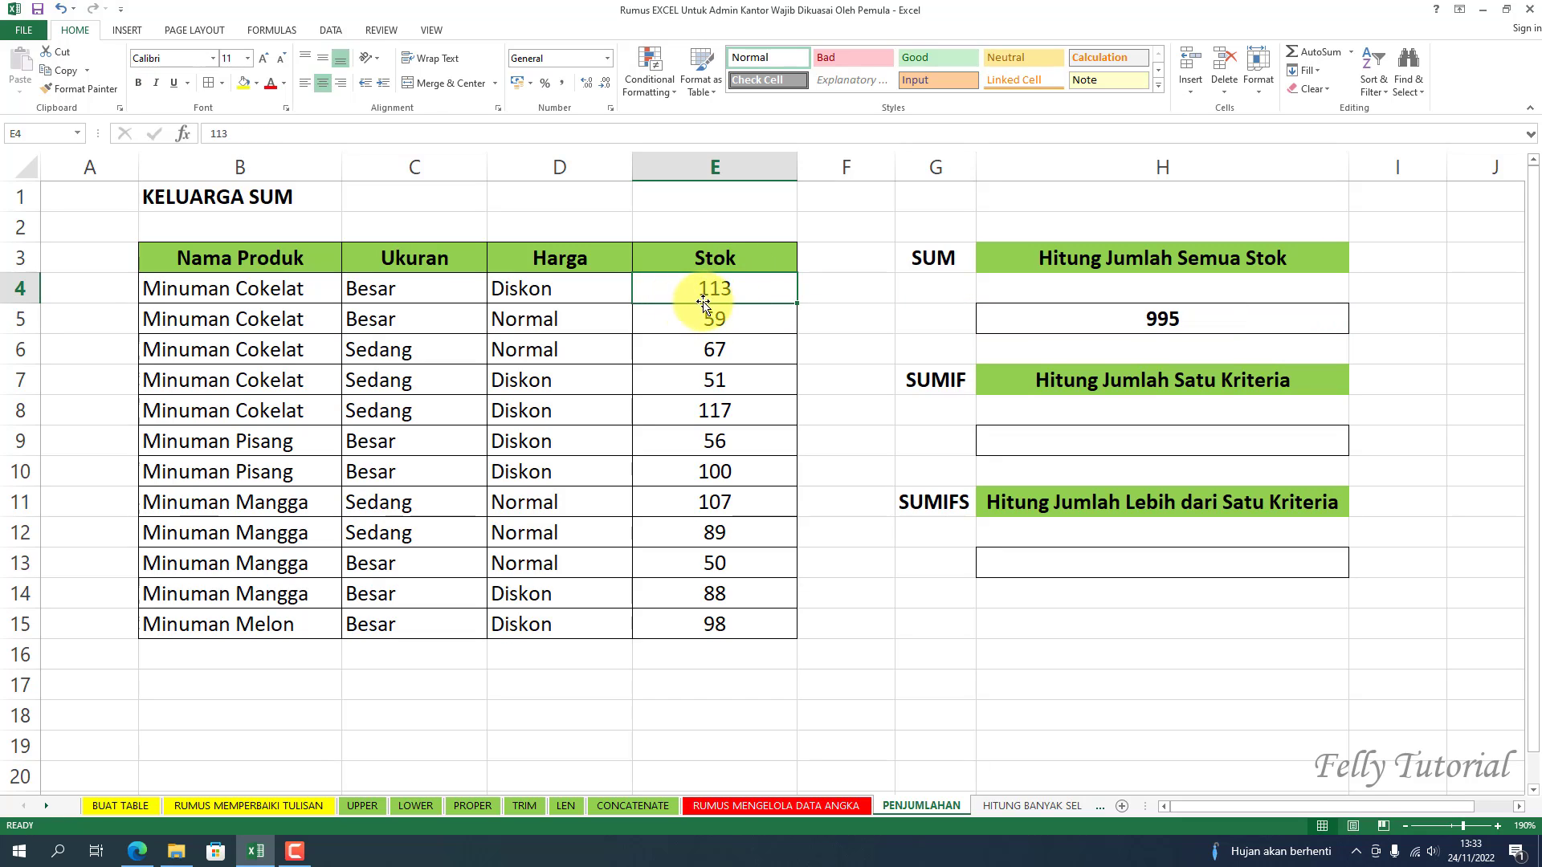
left_click(749, 312)
left_click(767, 351)
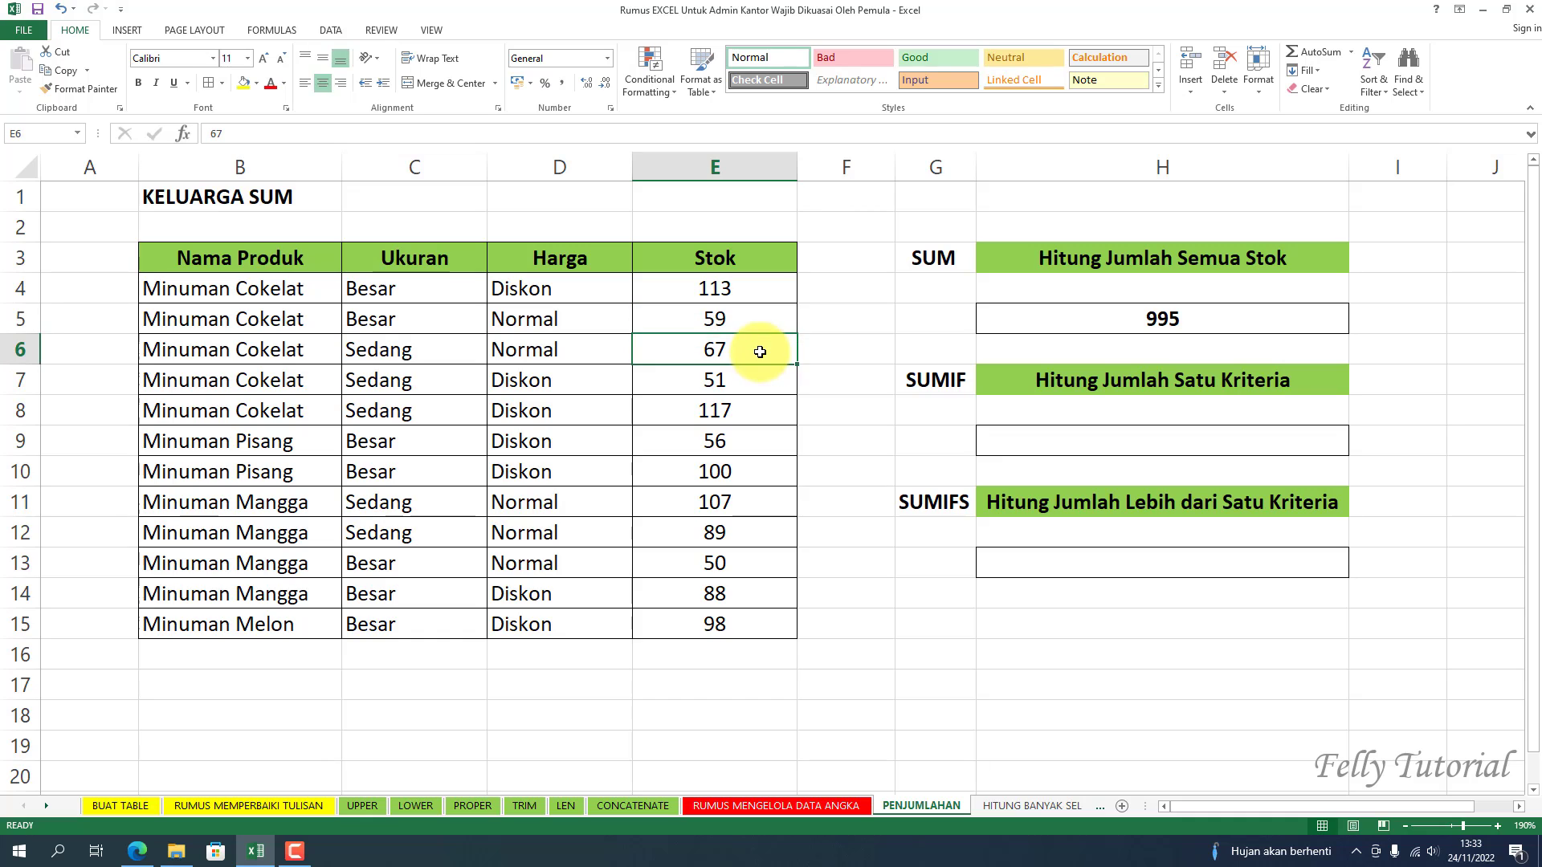
left_click(745, 623)
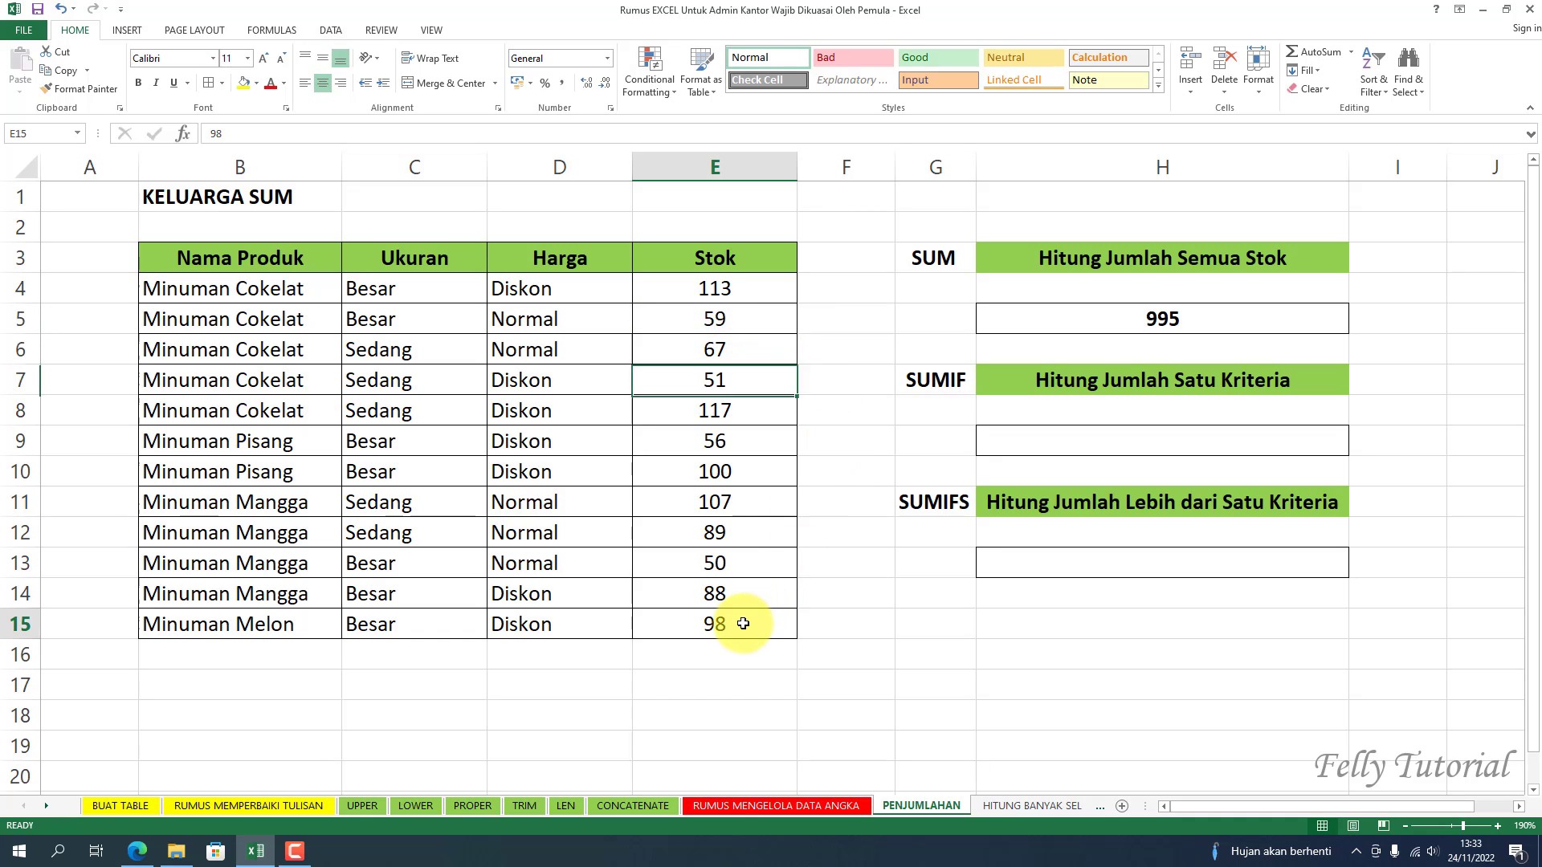
- Enter =SUMIF(B3:B15;B4;E3:E15) in cell H9 under Hitung Jumlah Satu Kriteria to total the Minuman Cokelat stock
left_click(1059, 436)
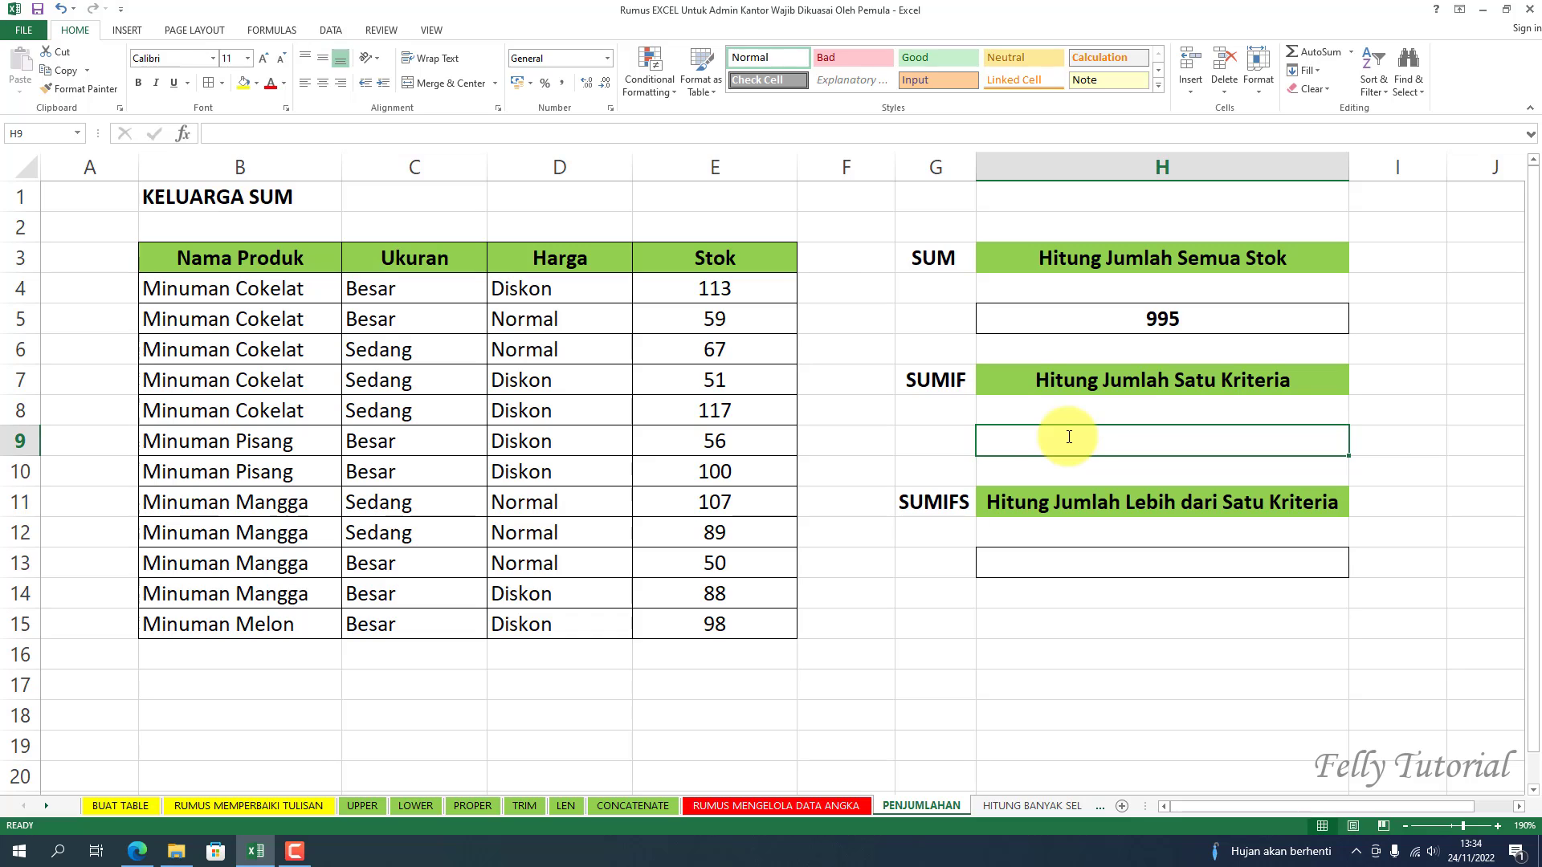
type("=SUMI")
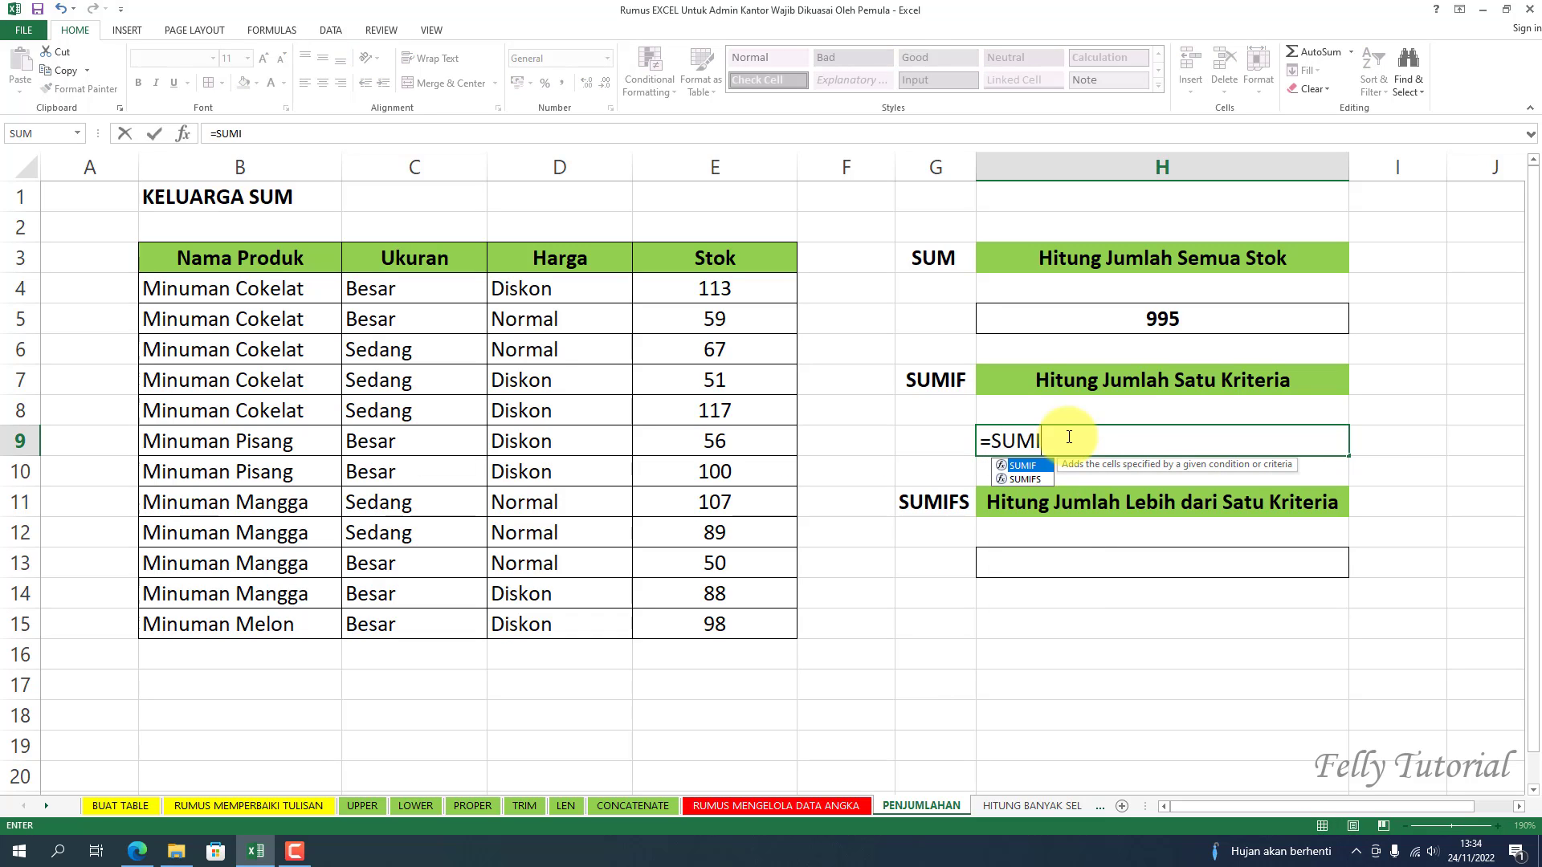
type("F(")
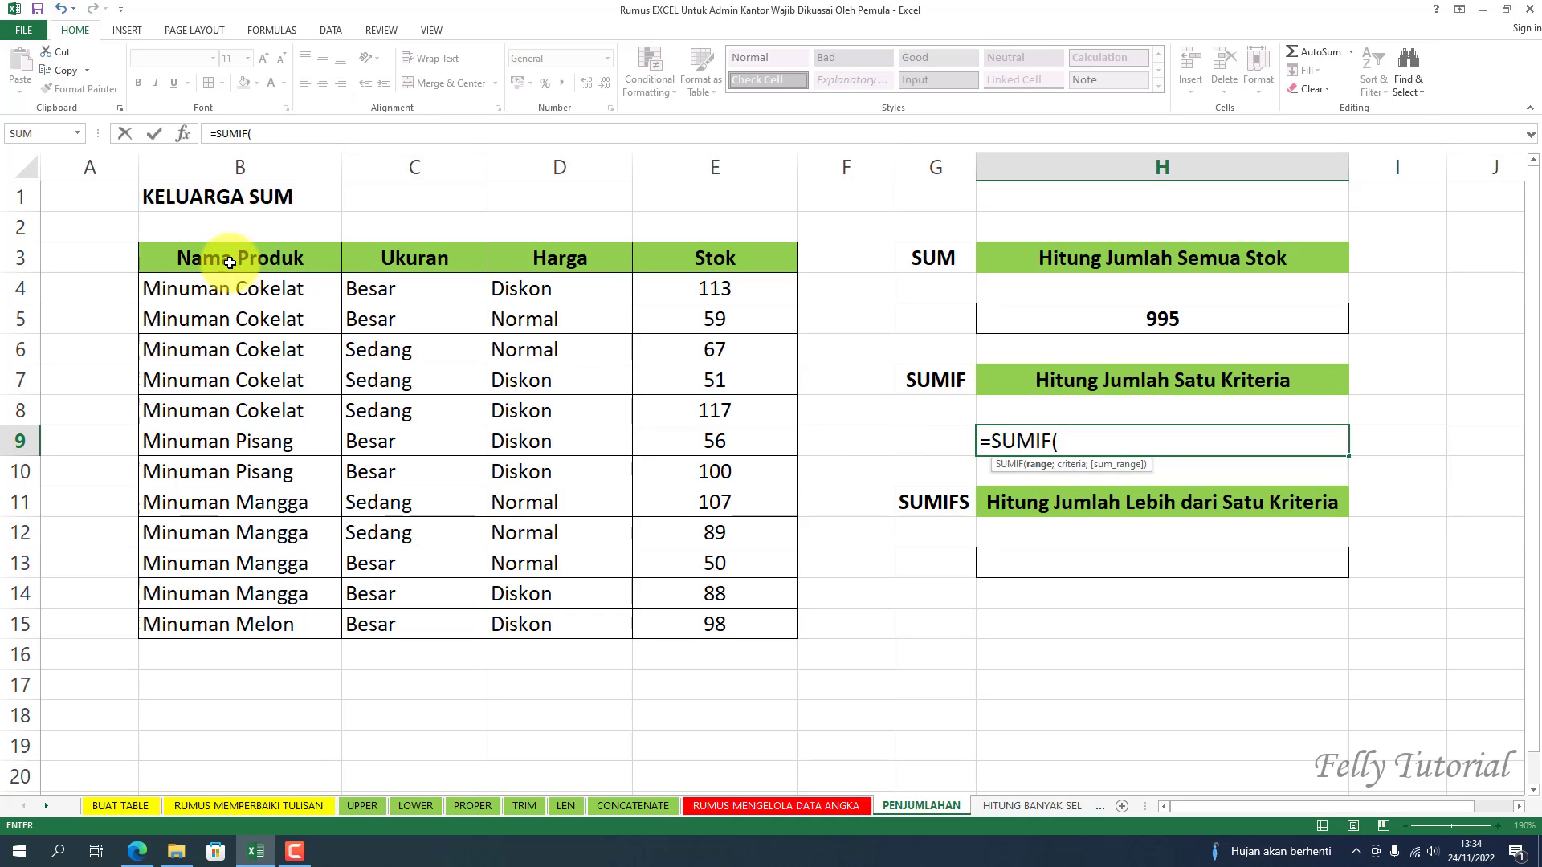
left_click_drag(229, 258, 210, 627)
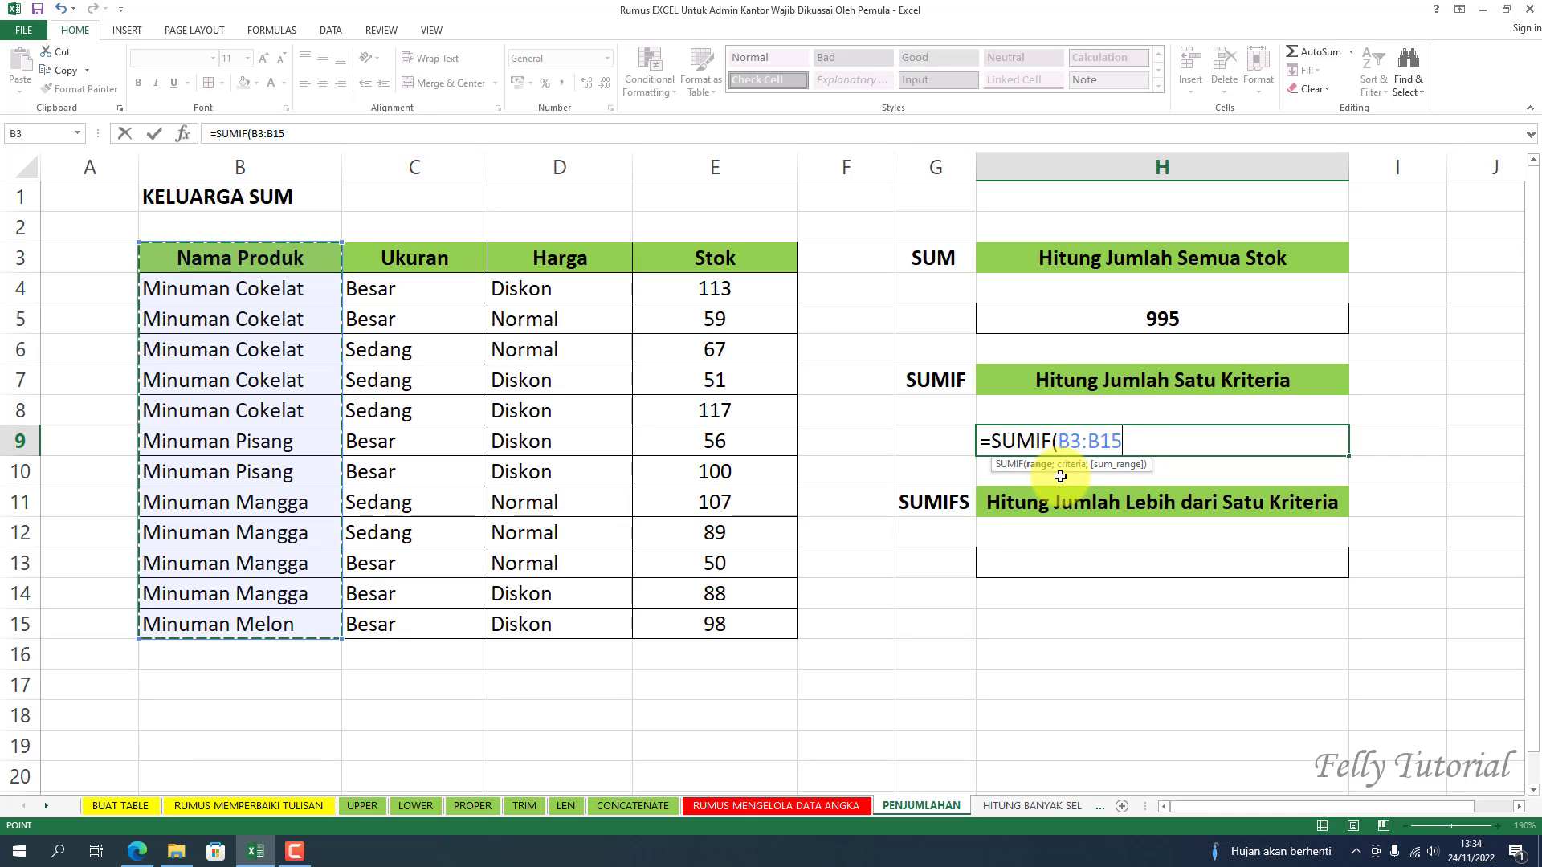
type(";")
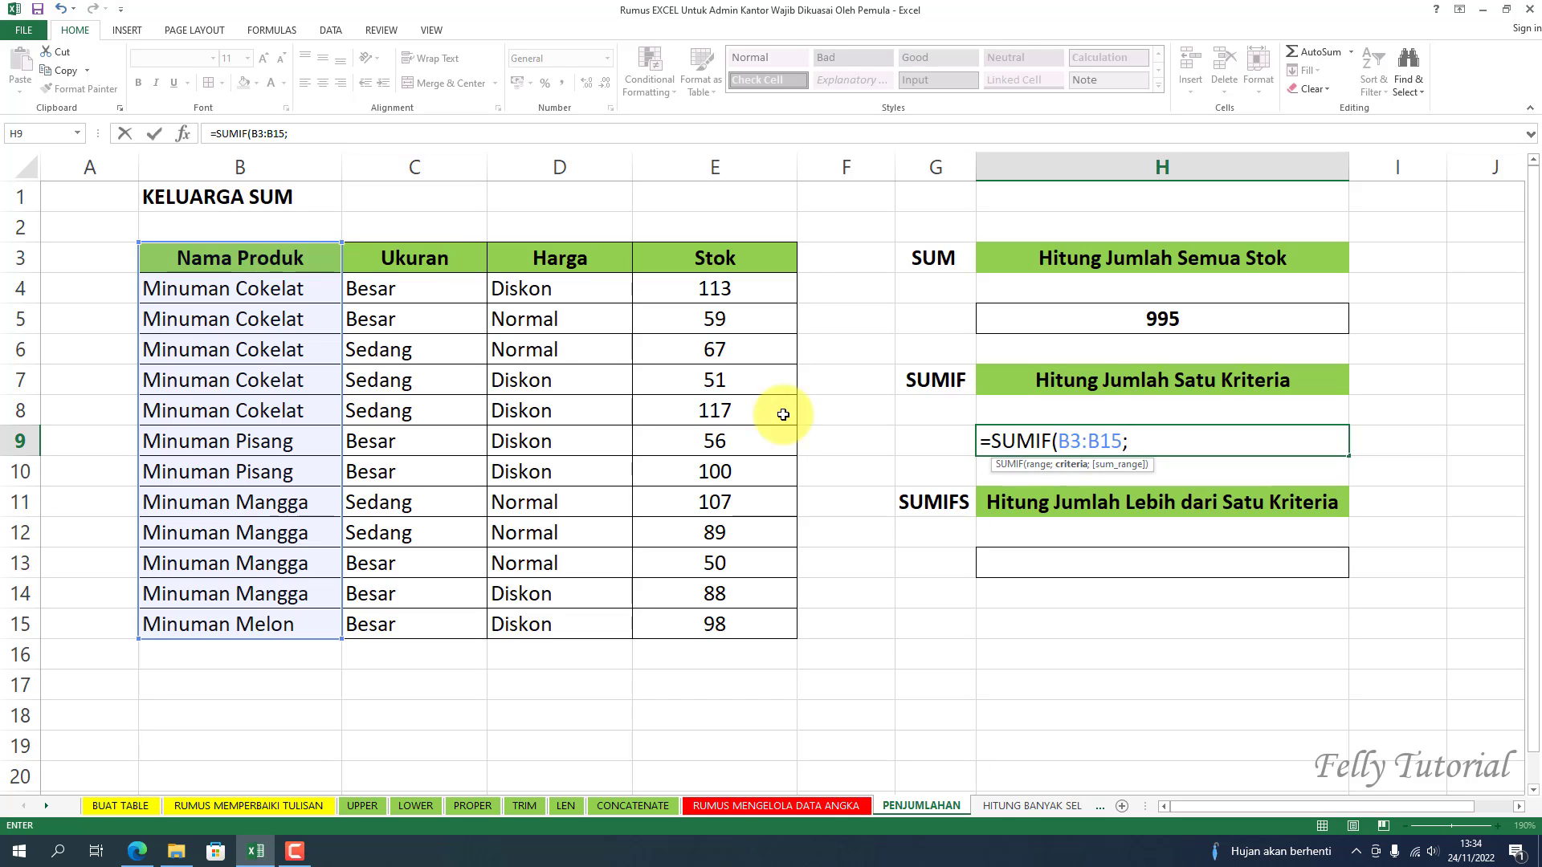
left_click(247, 292)
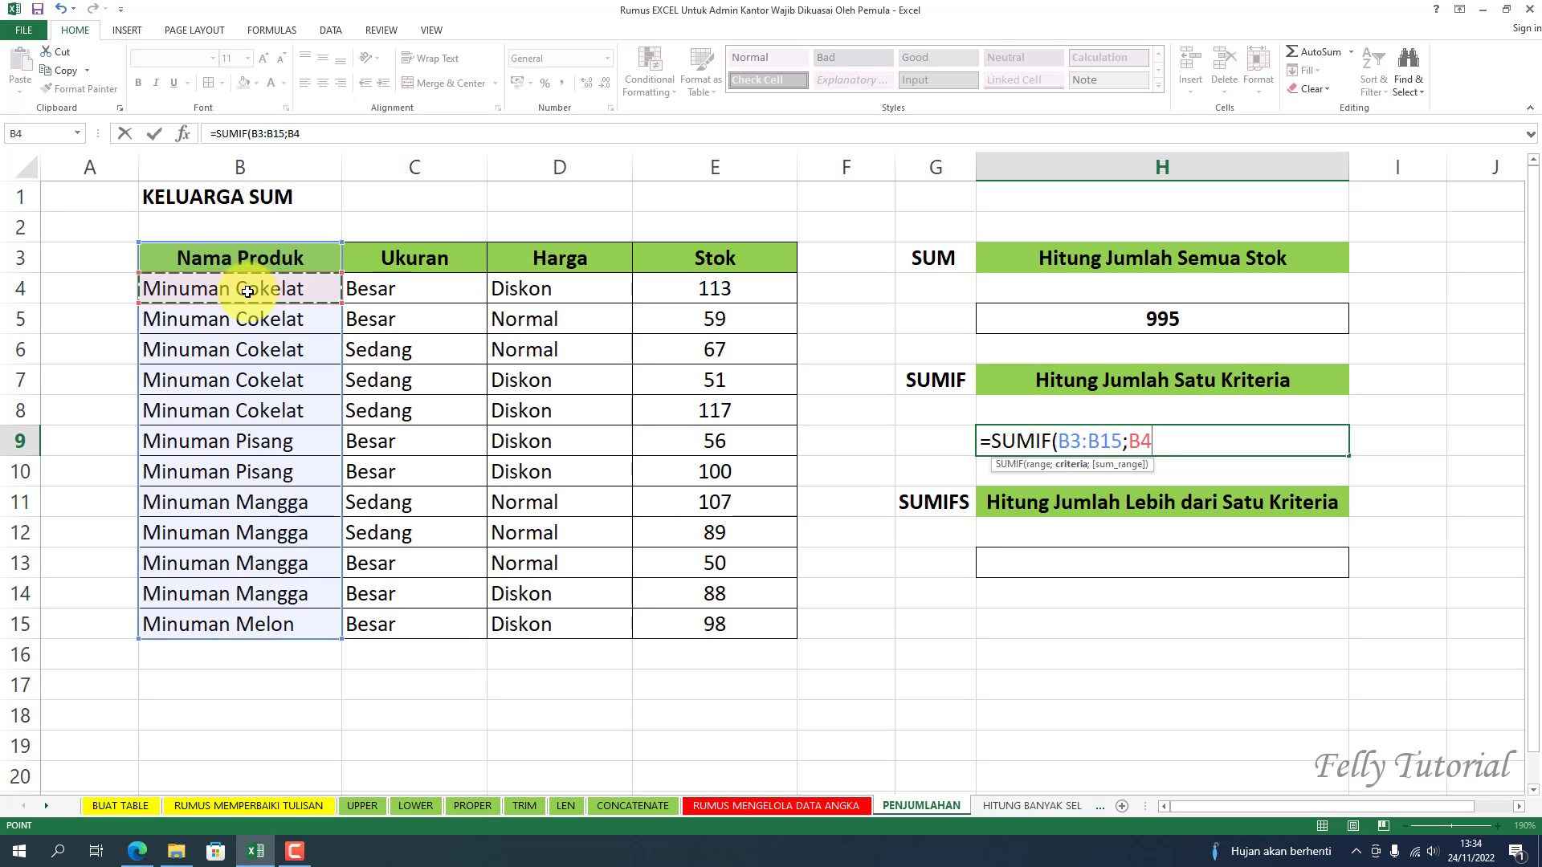
type(";")
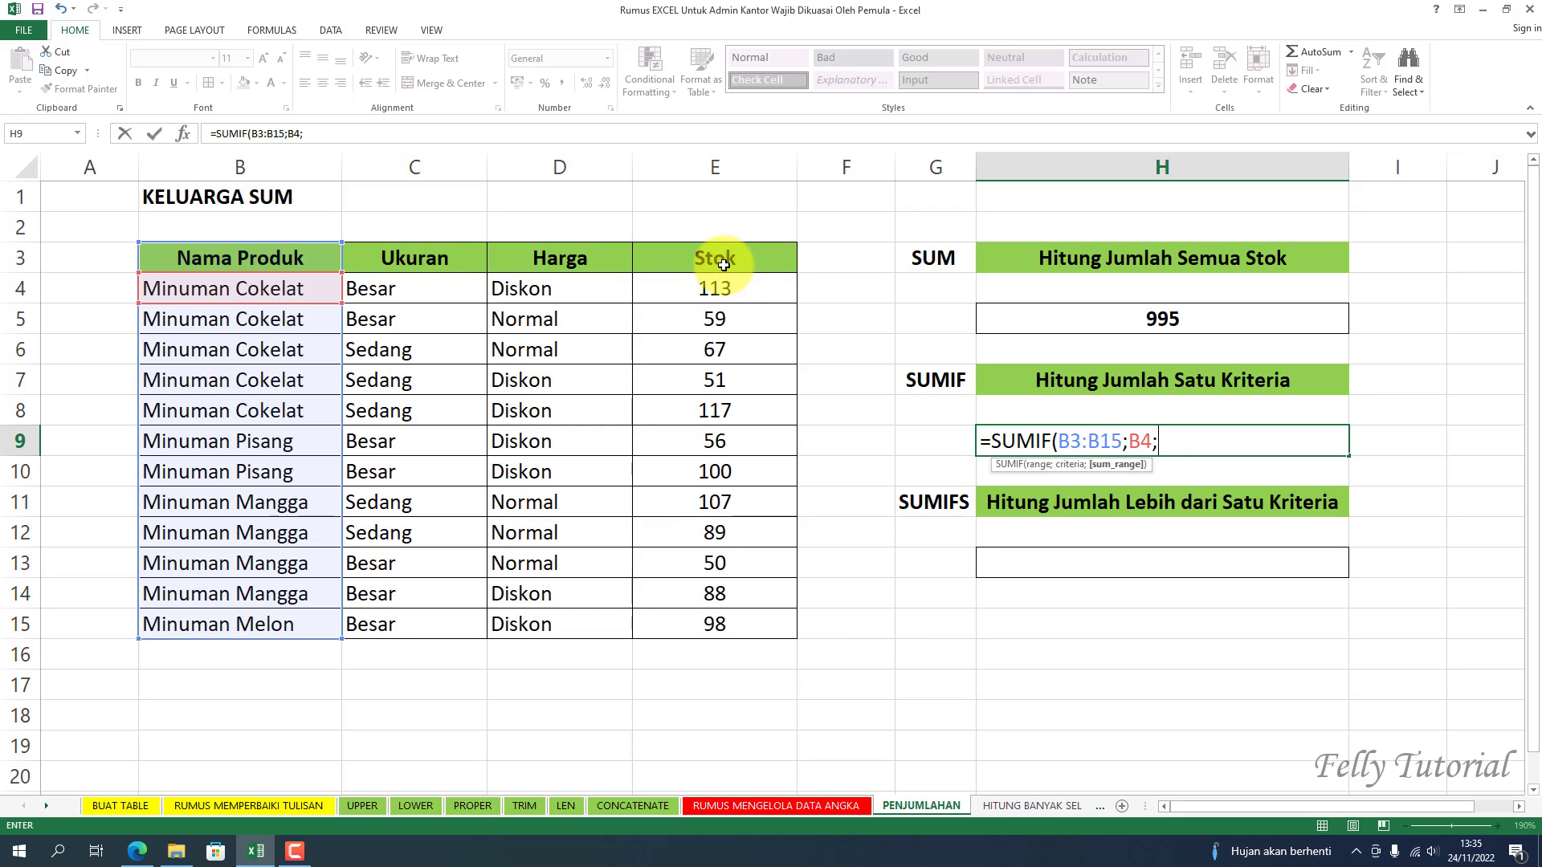
left_click_drag(723, 265, 715, 624)
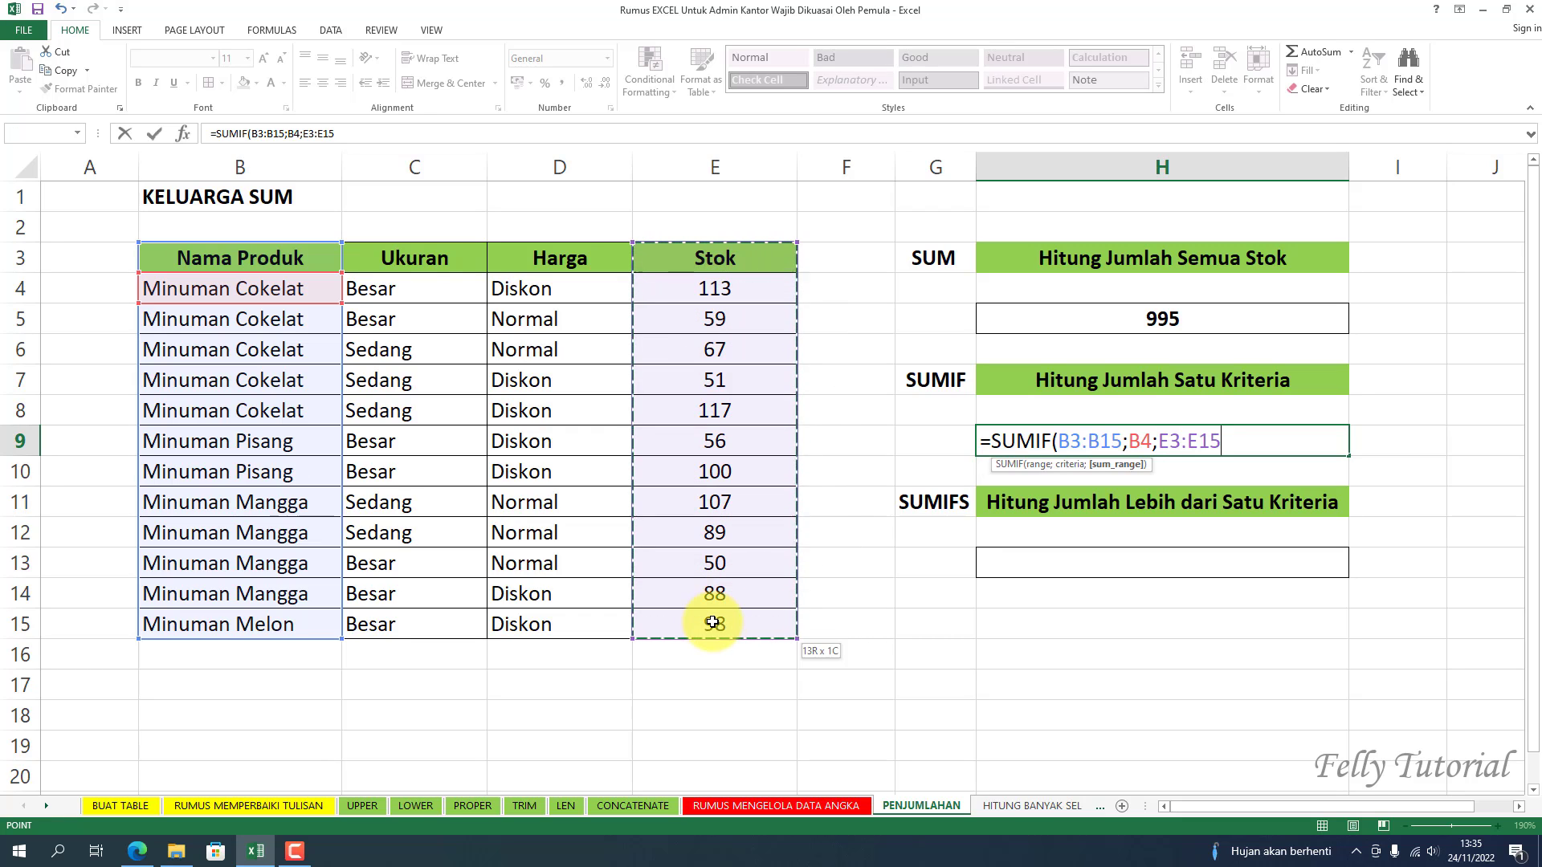
key("Return")
- Centre and bold the SUMIF result in cell H9
left_click(1289, 433)
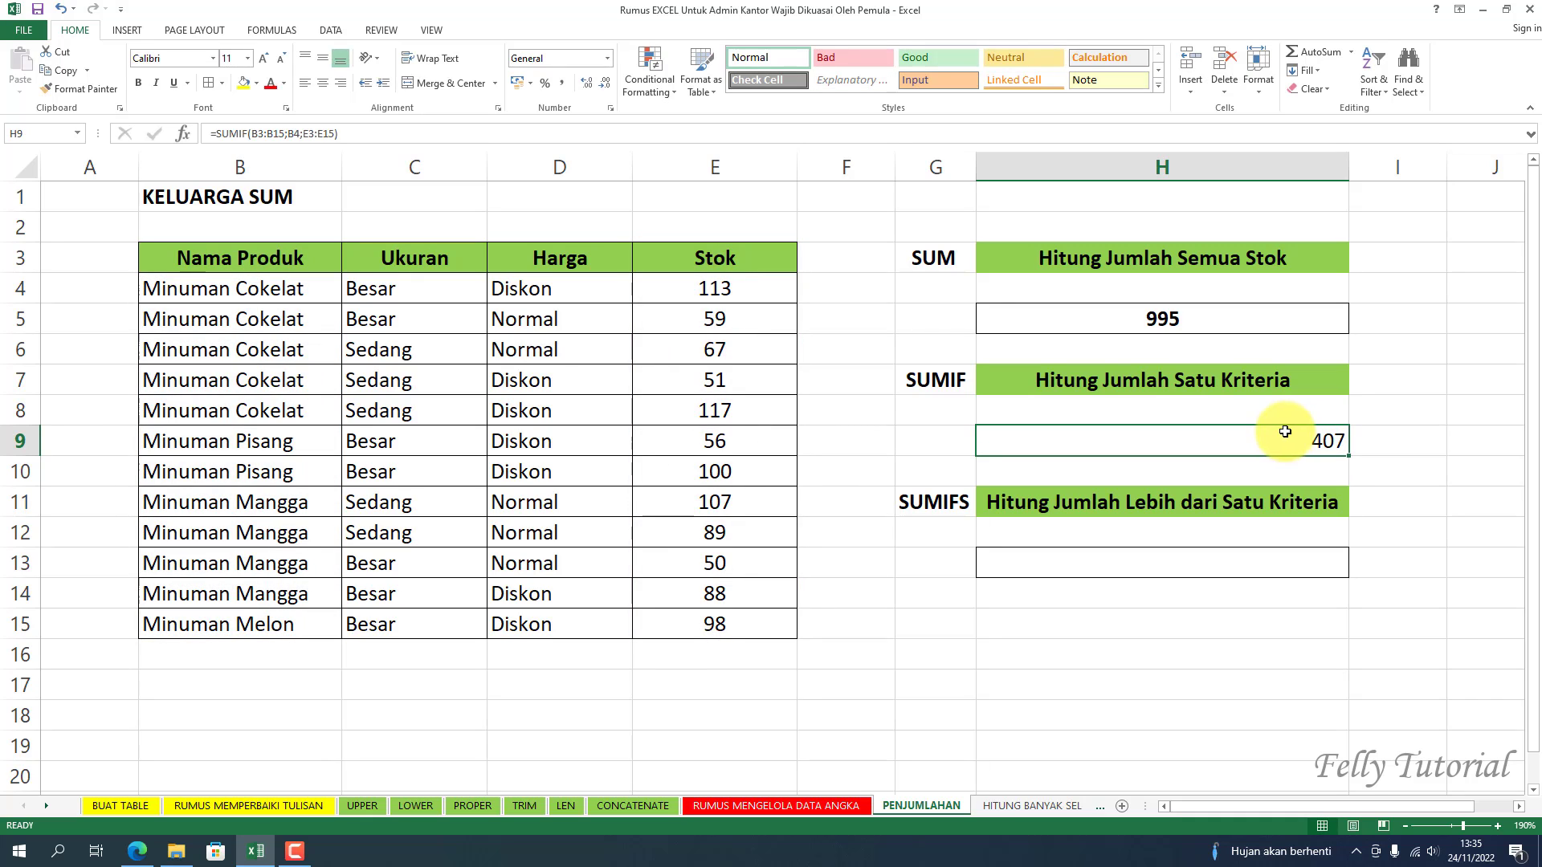
left_click(319, 85)
left_click(139, 85)
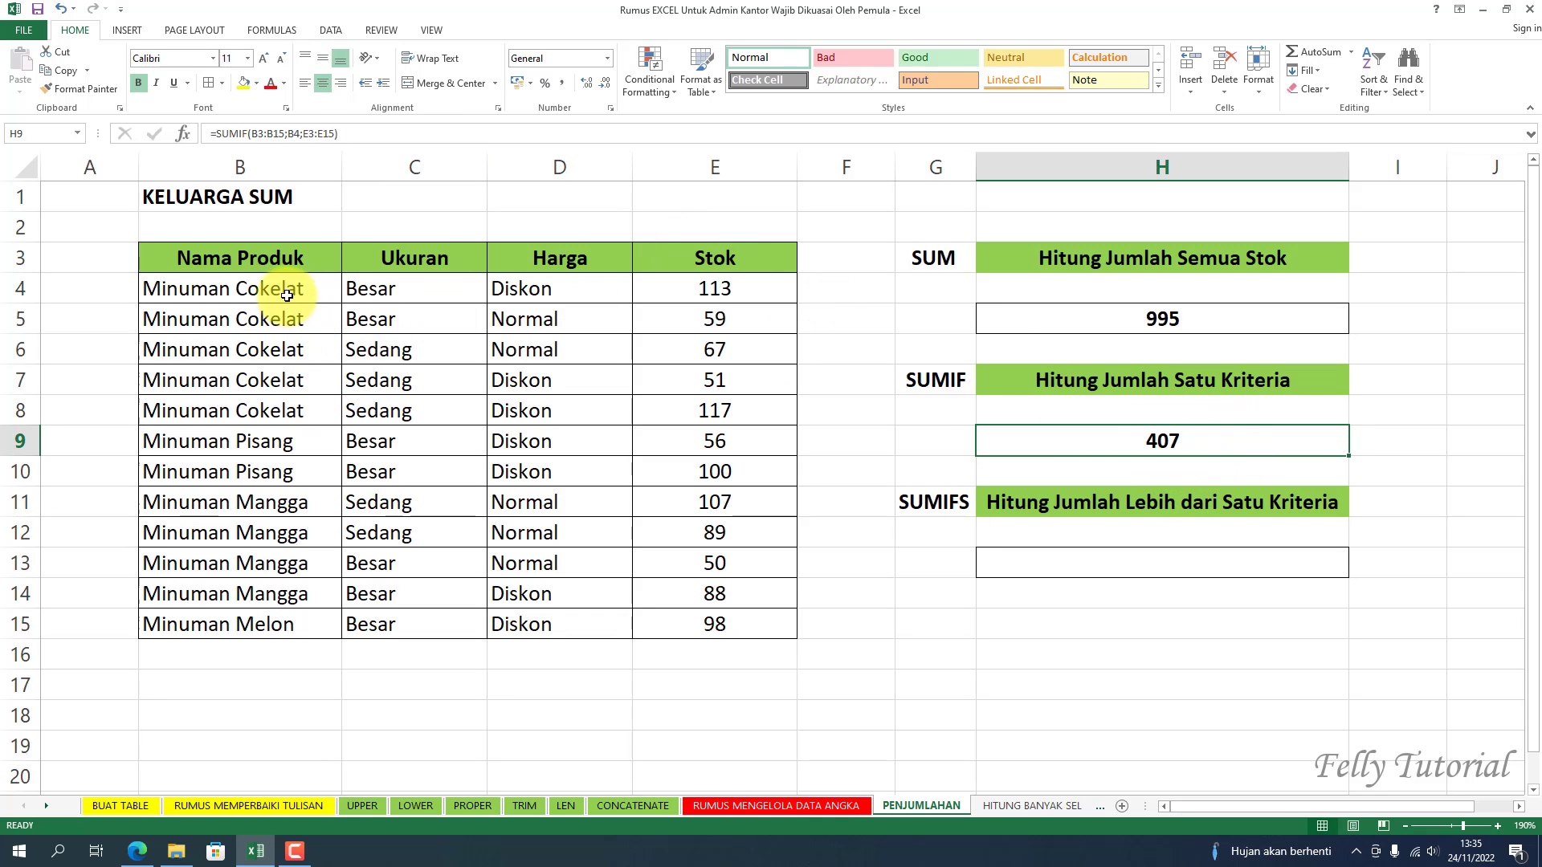
- Check the SUMIF result in H9 against the Minuman Cokelat rows and their Stok values in E4:E8
left_click_drag(276, 292, 275, 399)
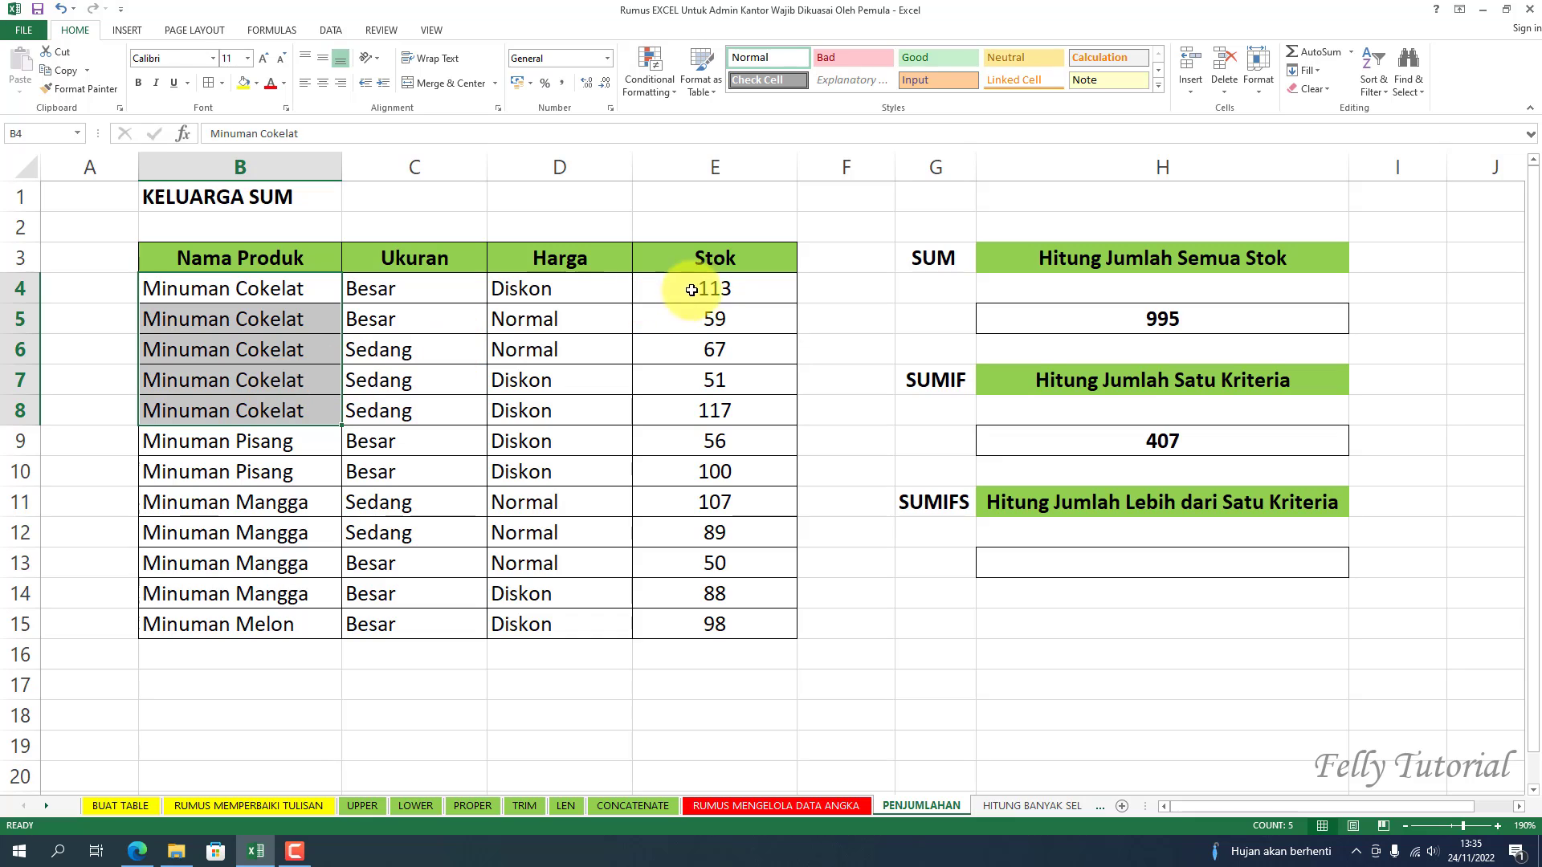
left_click_drag(709, 292, 706, 411)
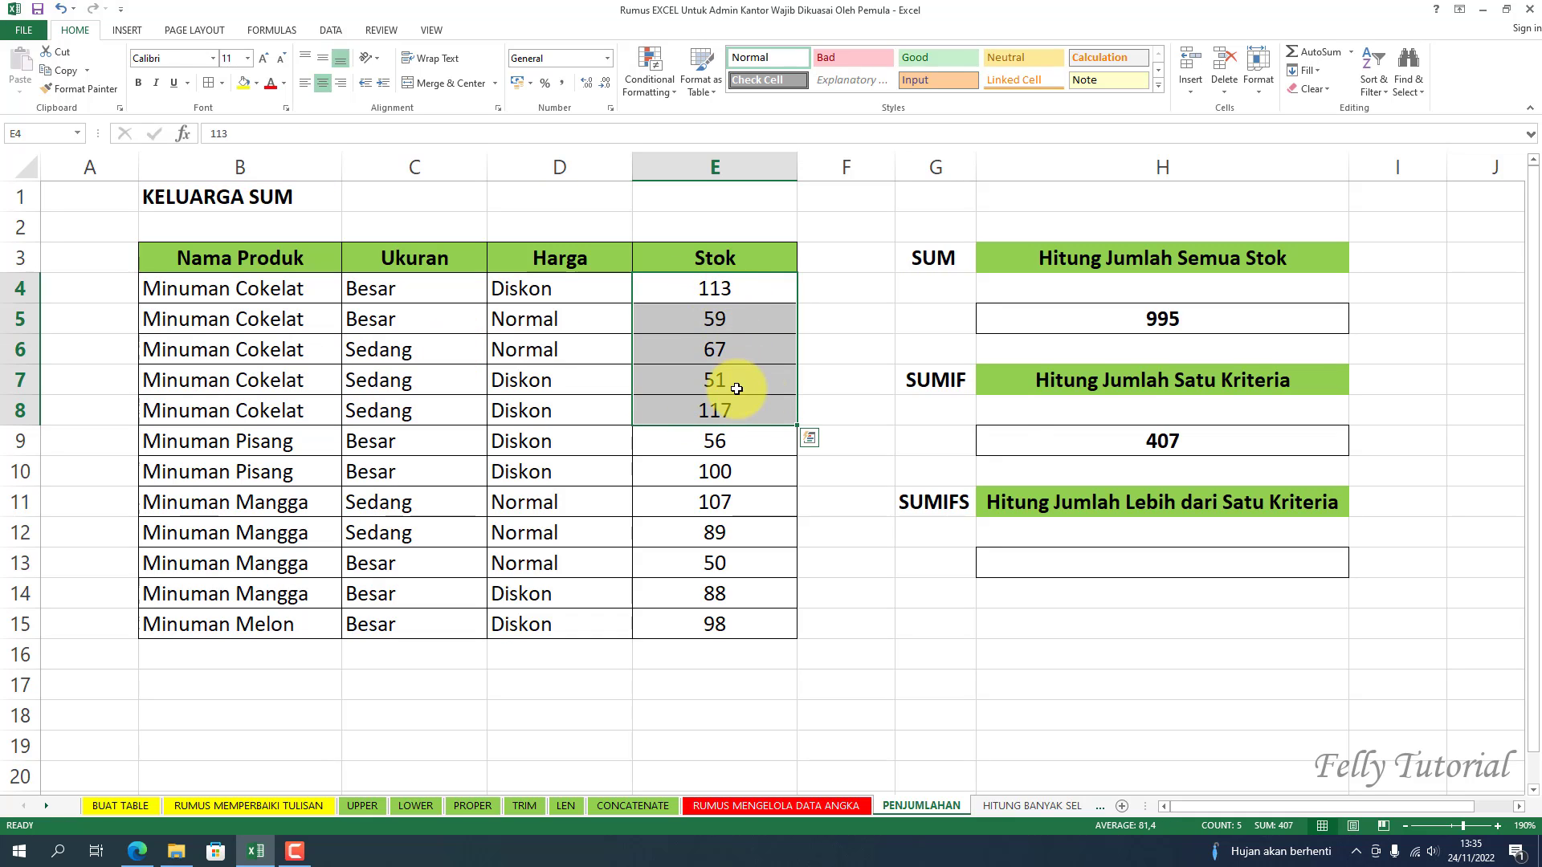
left_click(1172, 439)
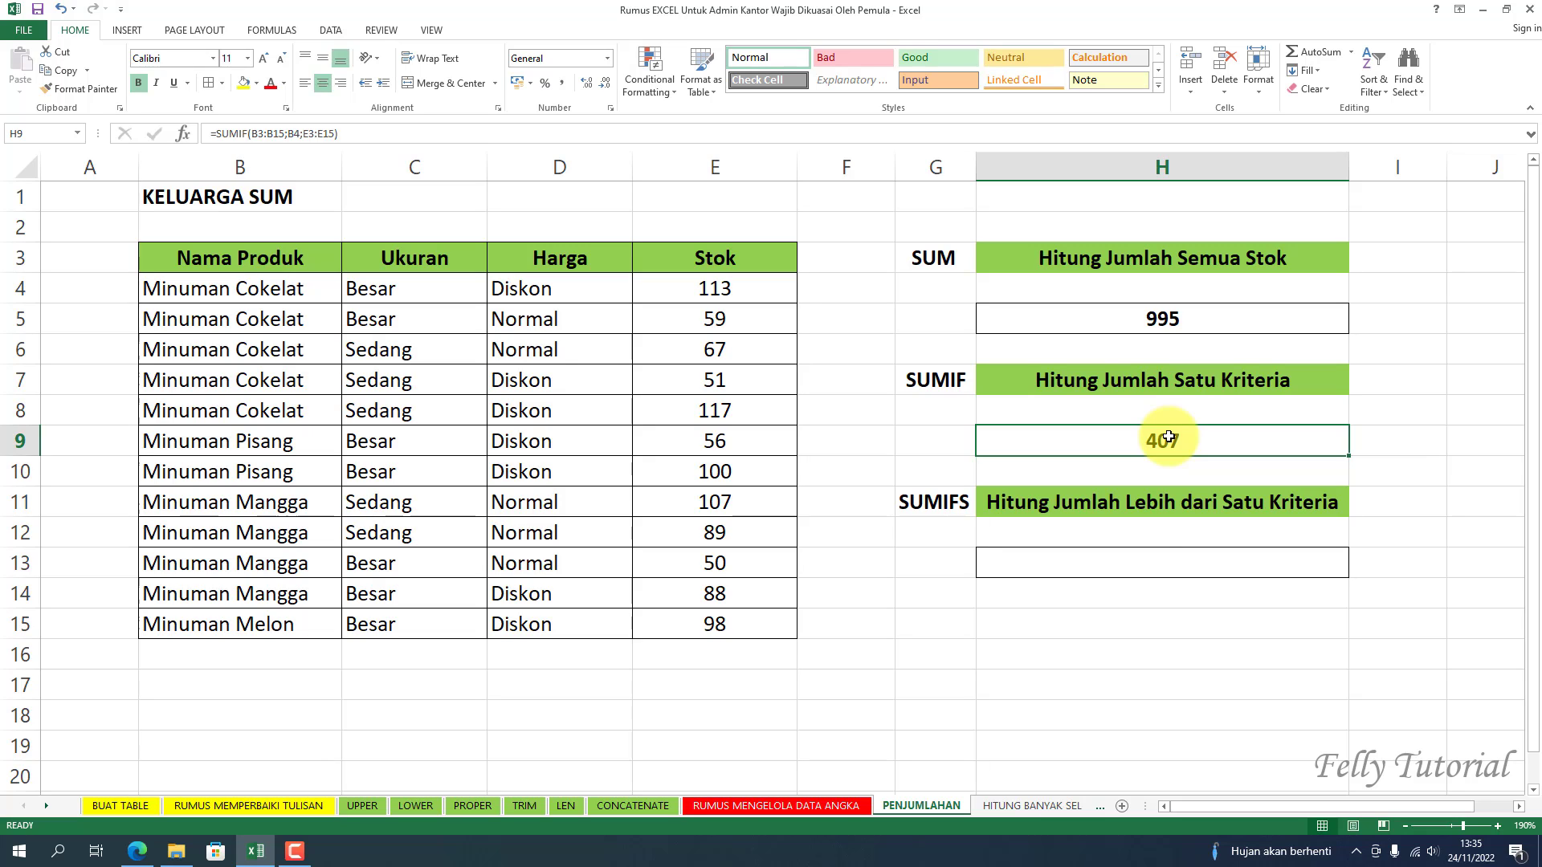
- In H13 under Hitung Jumlah Lebih dari Satu Kriteria, start a SUMIFS formula with the Stok column E3:E15 as the sum range
left_click(1126, 566)
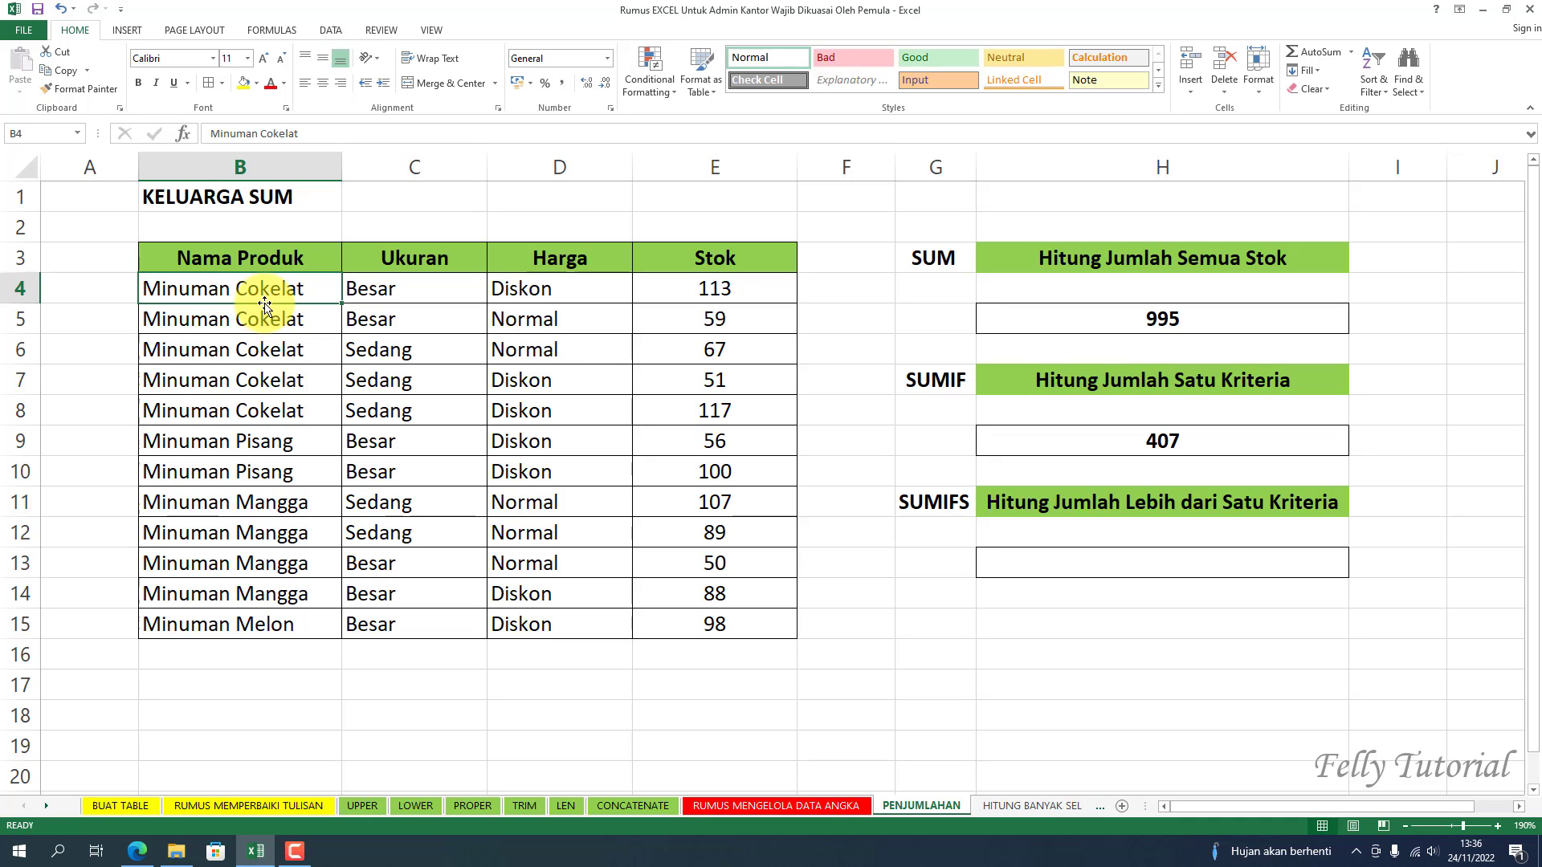
left_click(369, 289)
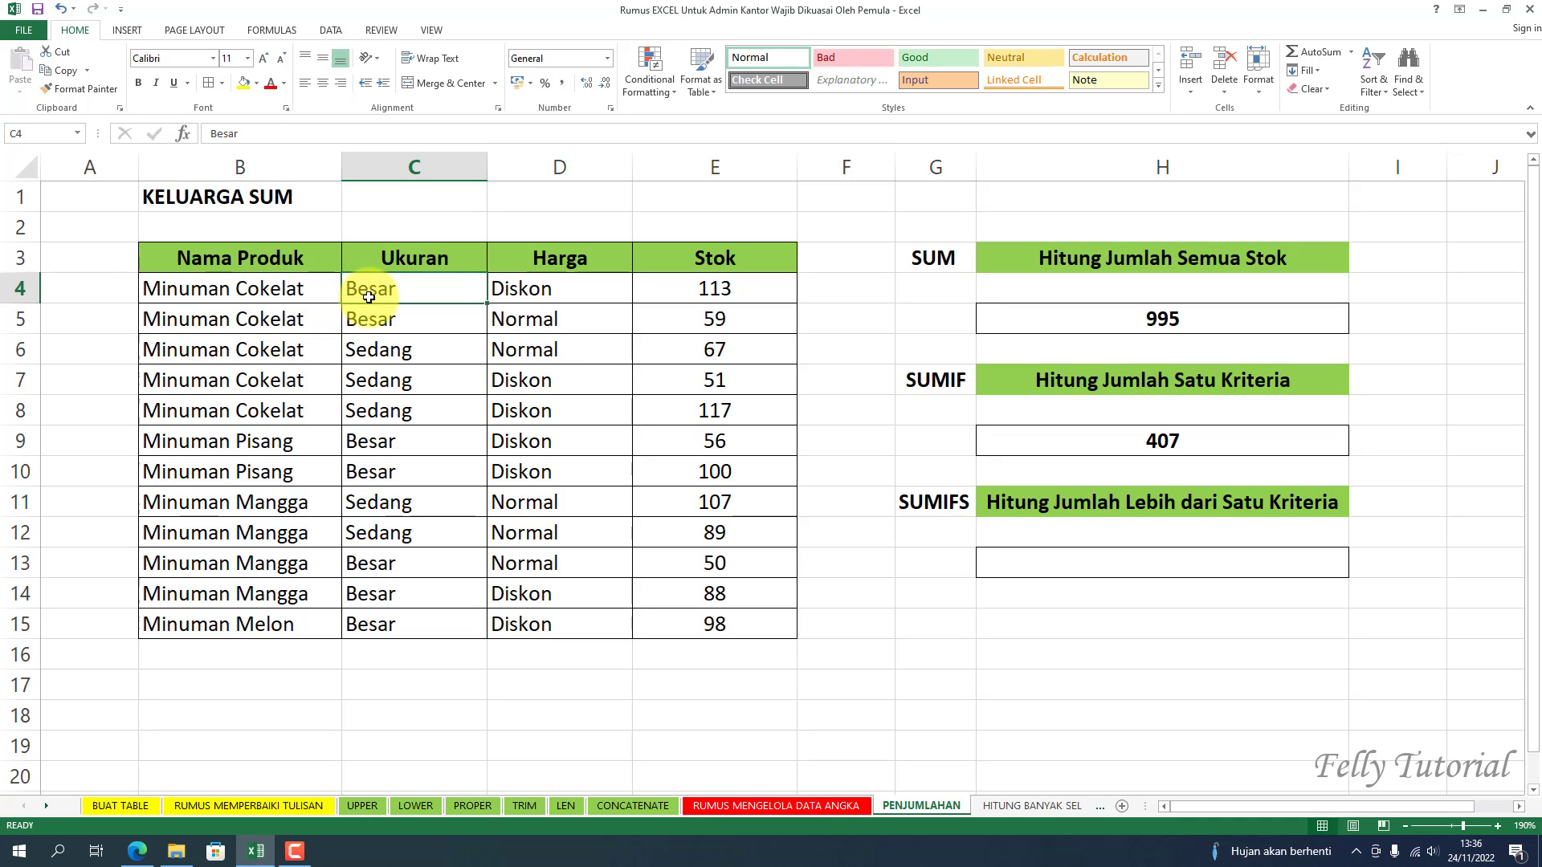
left_click(551, 296)
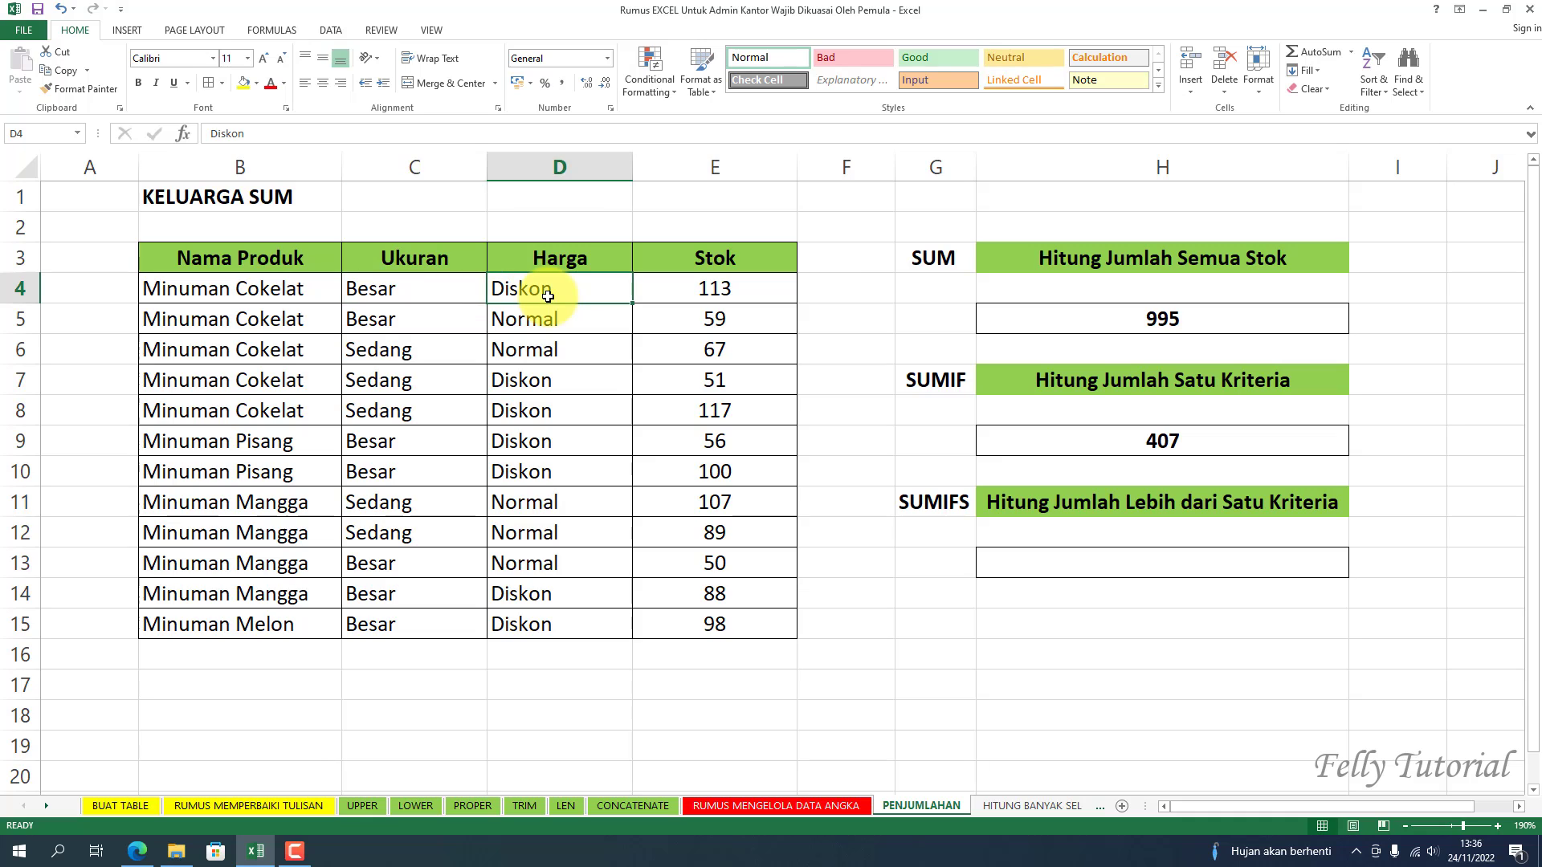
left_click(1150, 563)
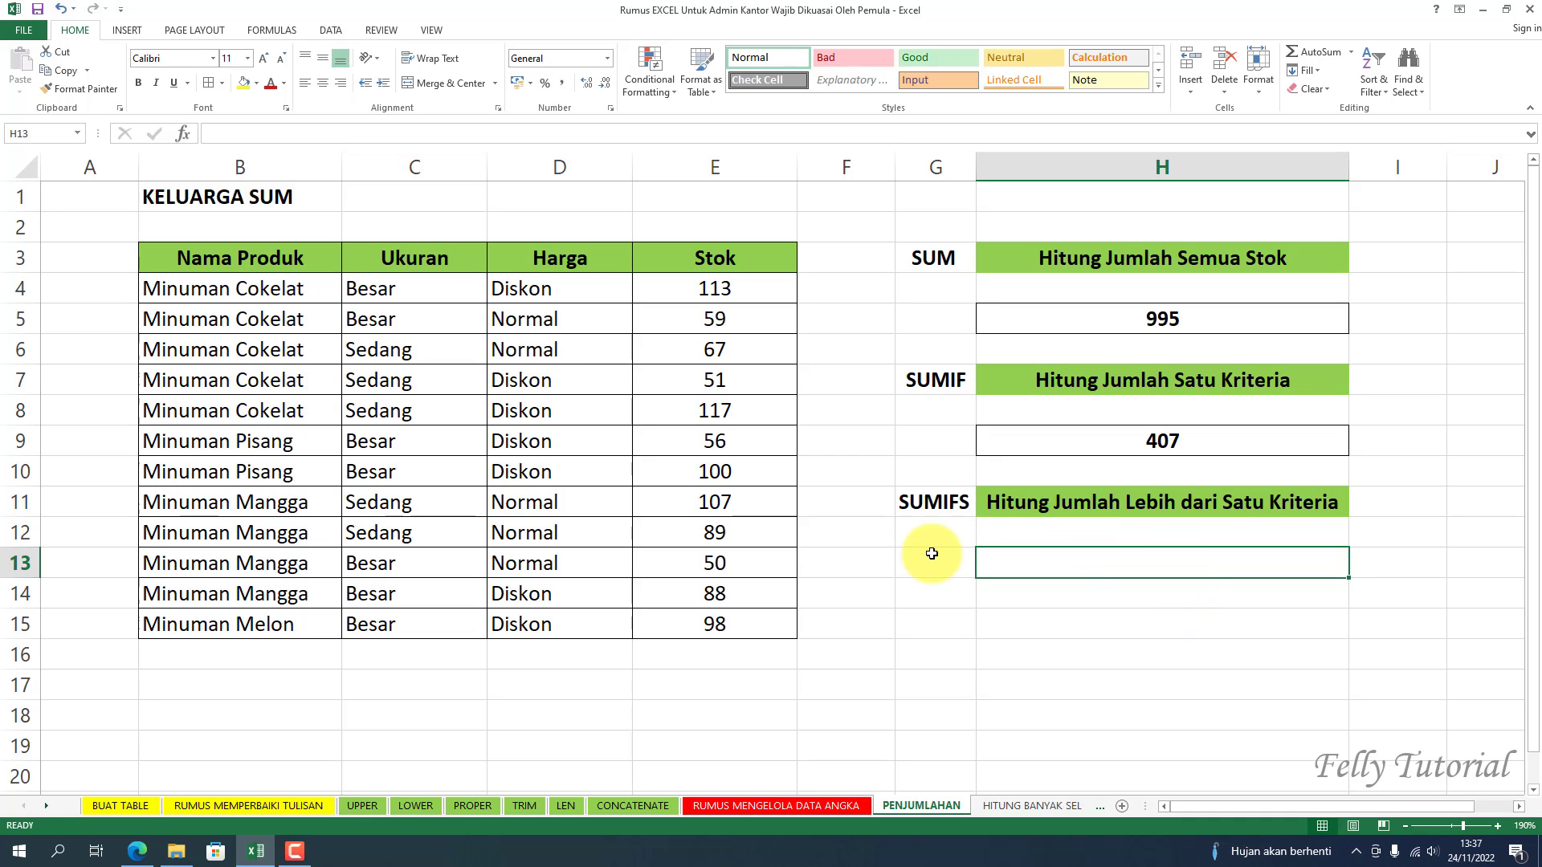
double_click(1114, 565)
type("=")
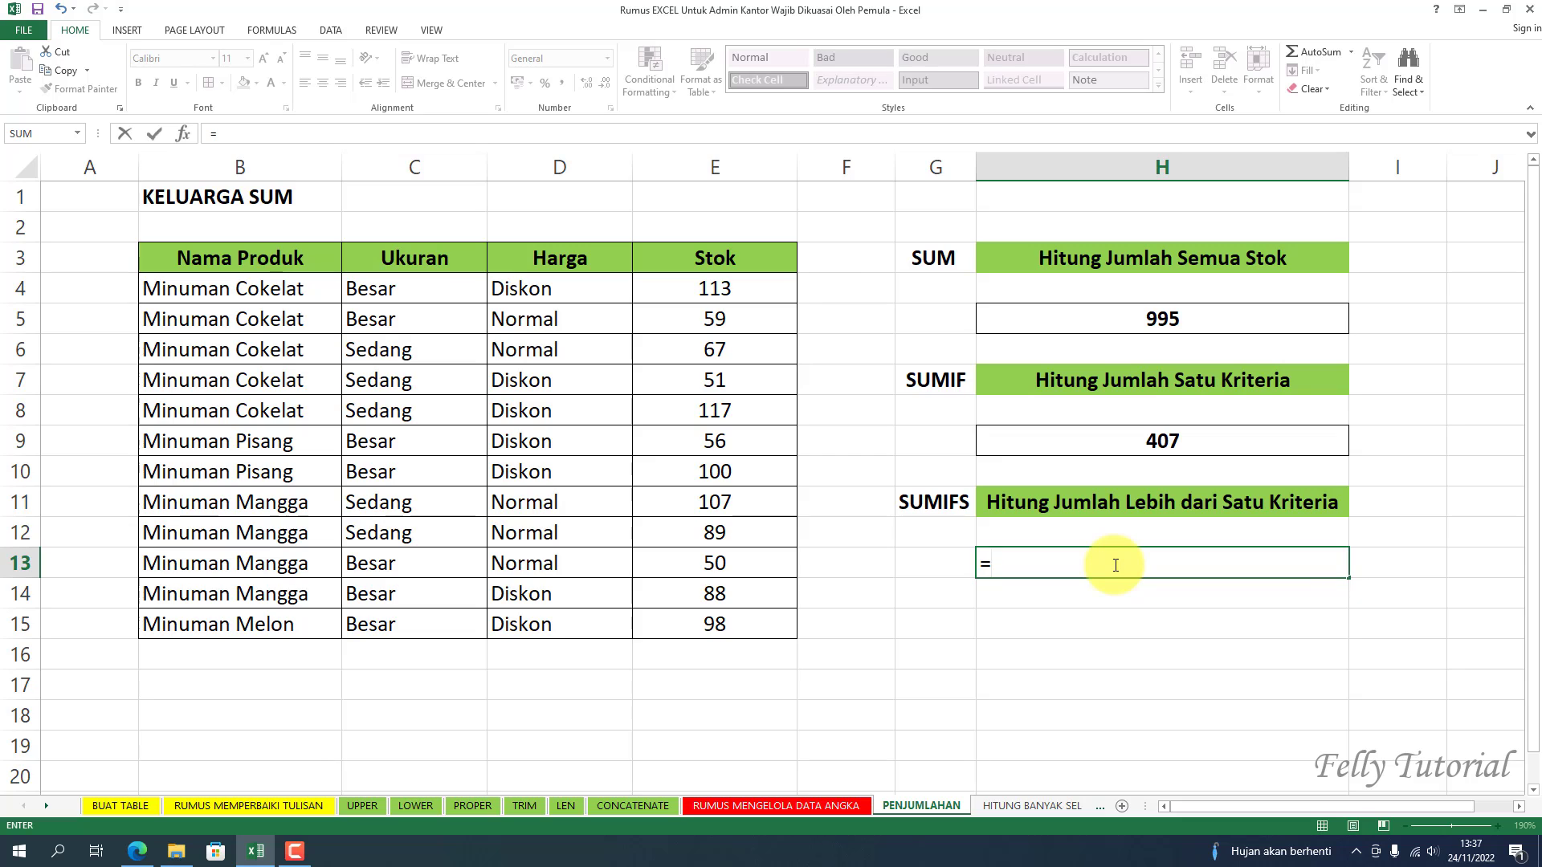
type("SUMIF")
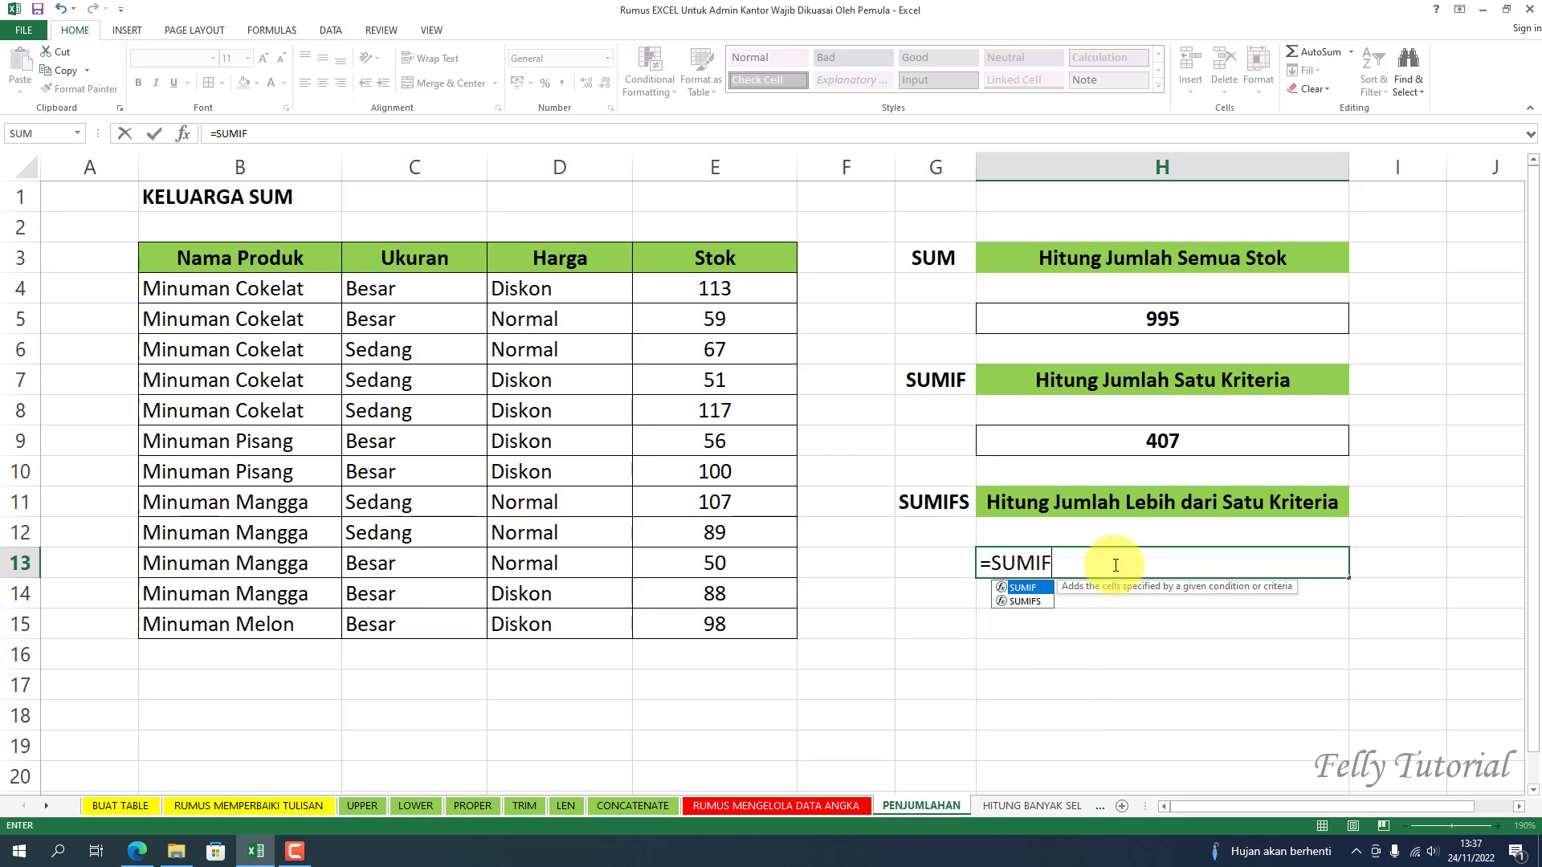
type("S(")
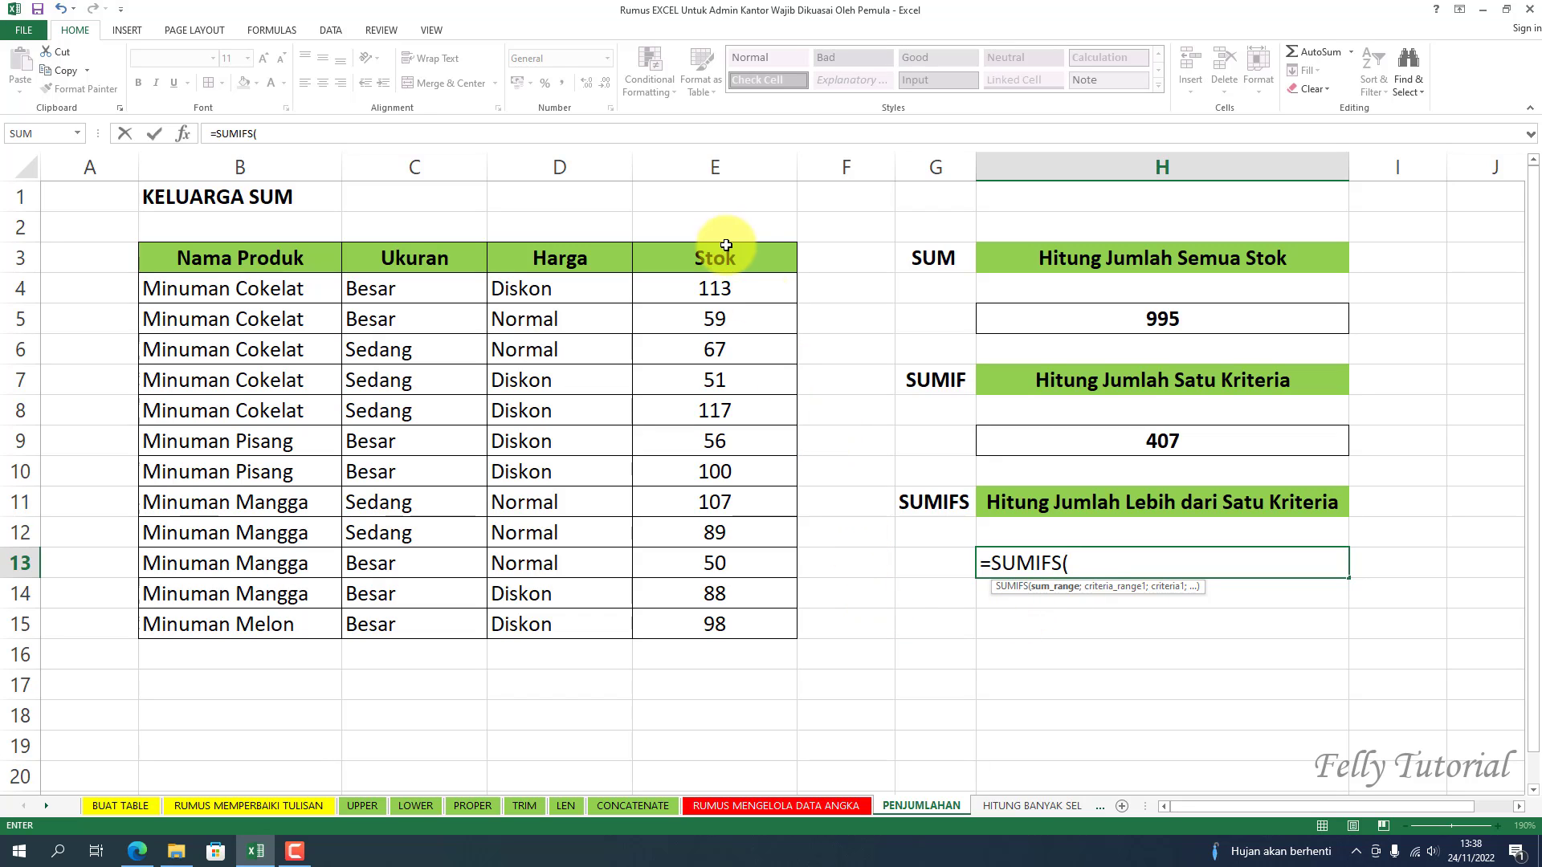
left_click_drag(726, 247, 729, 626)
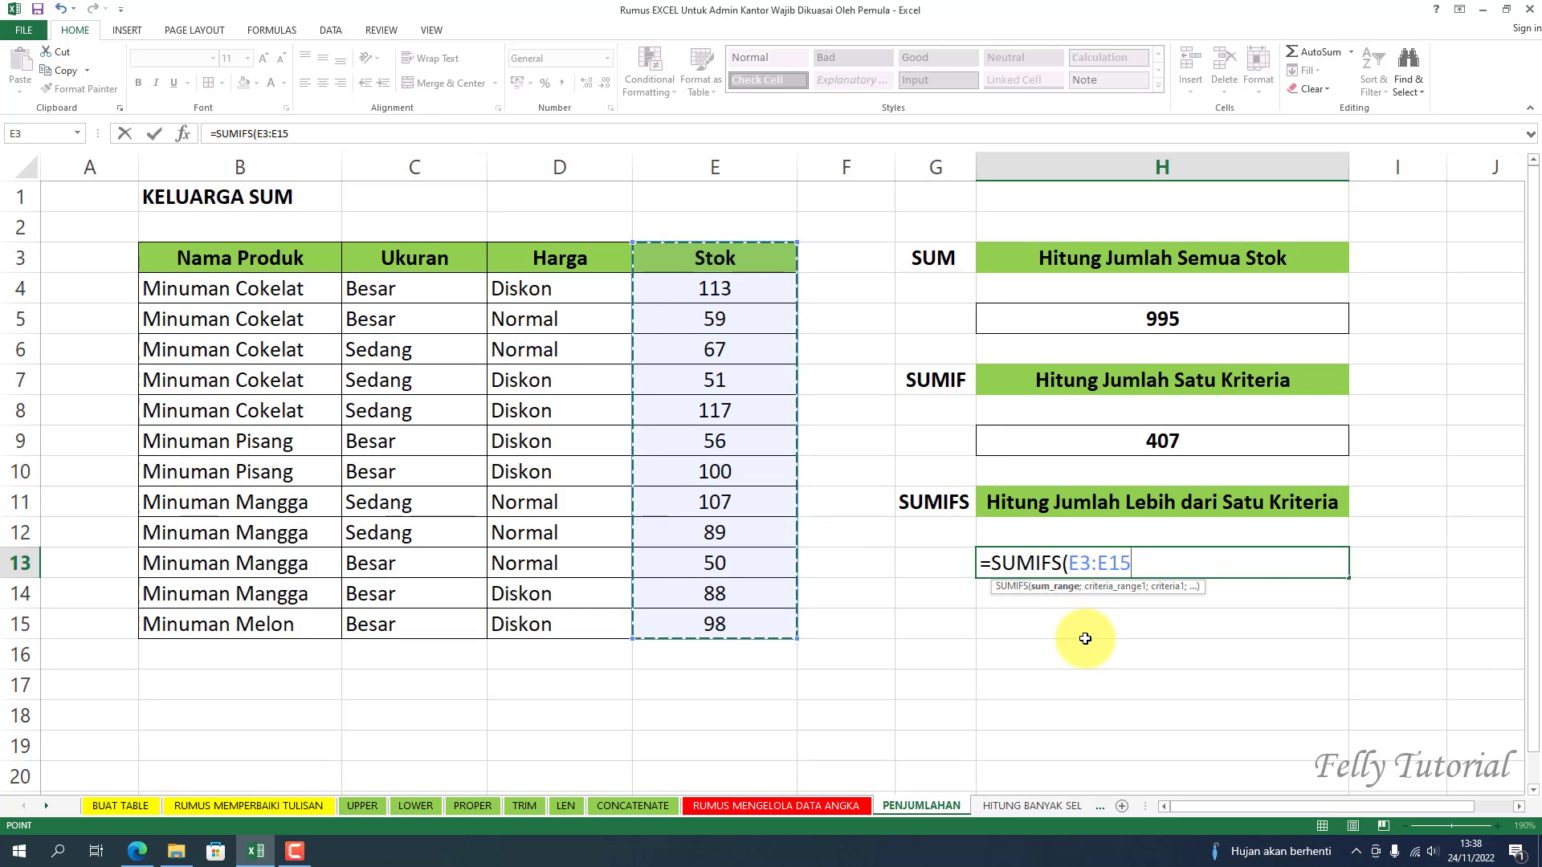
type(";")
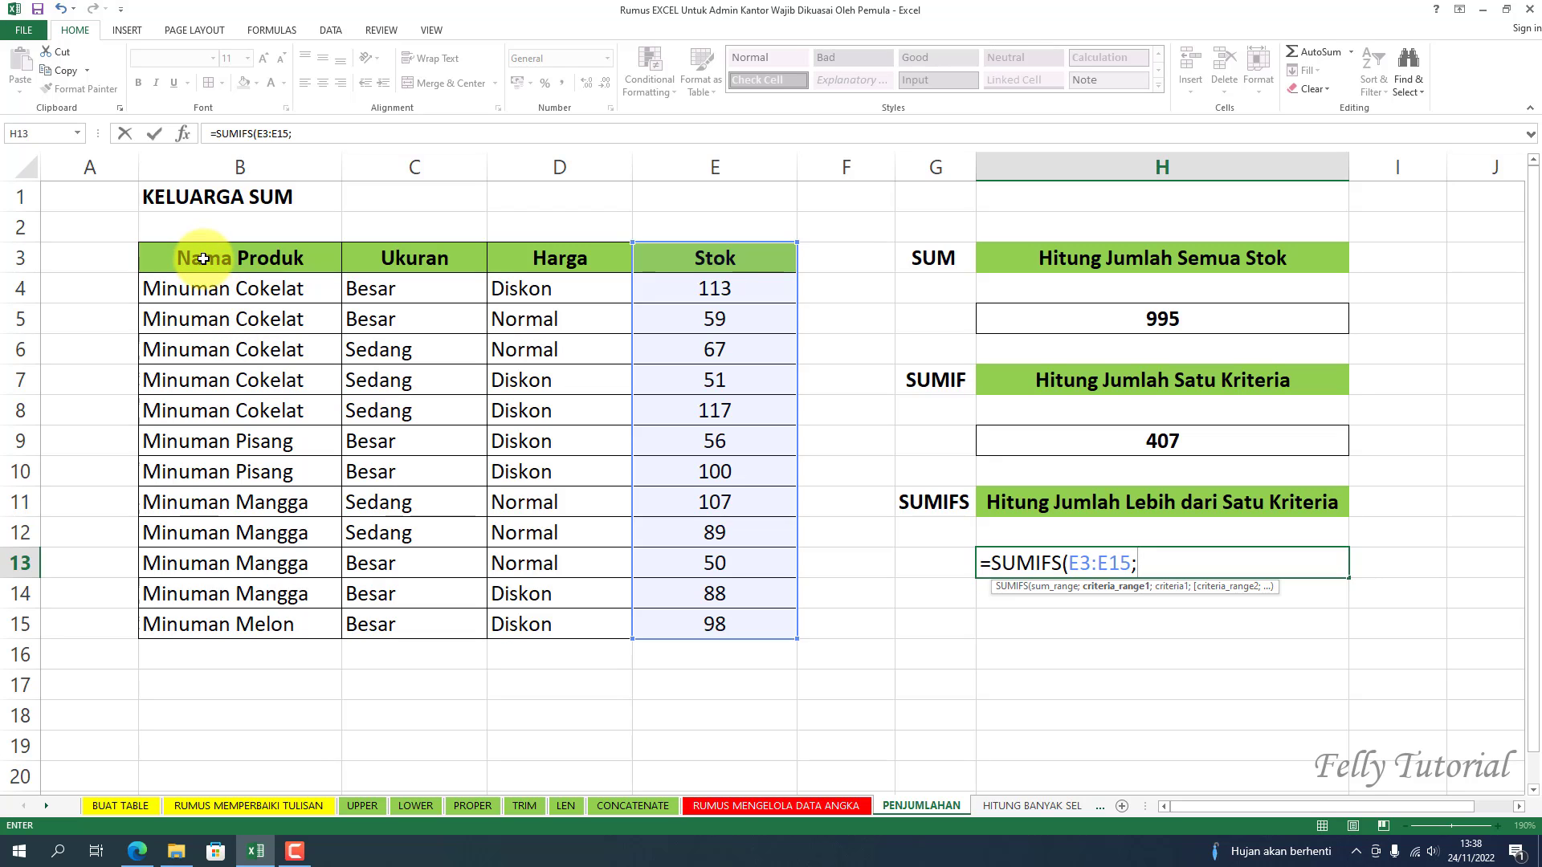
- Add the product criterion B3:B15;B4 and the size criterion C3:C15;C4 to the SUMIFS formula
left_click_drag(218, 261, 344, 622)
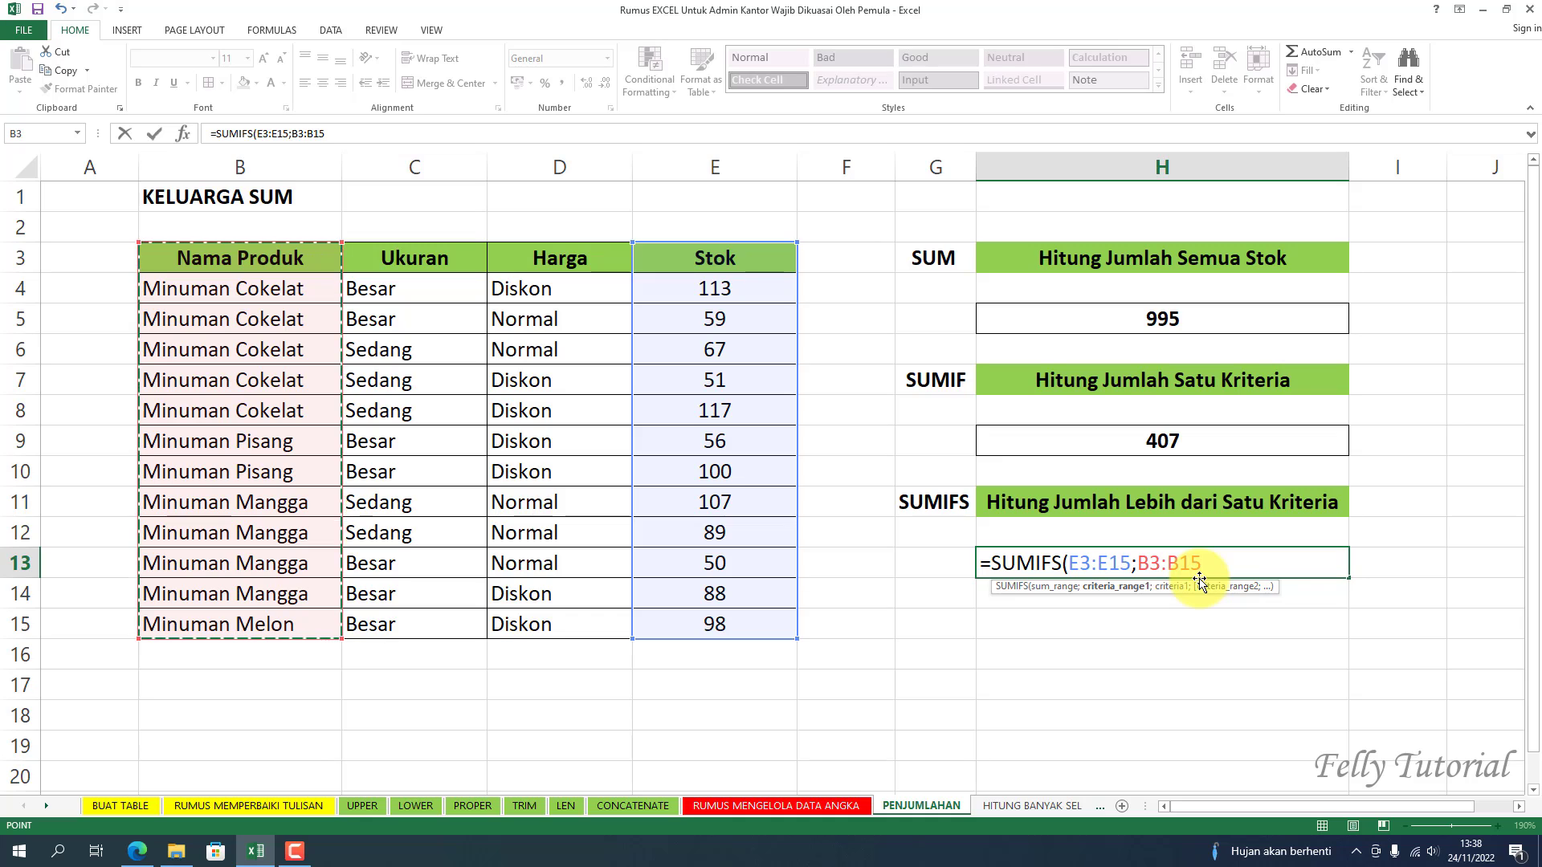
type(";")
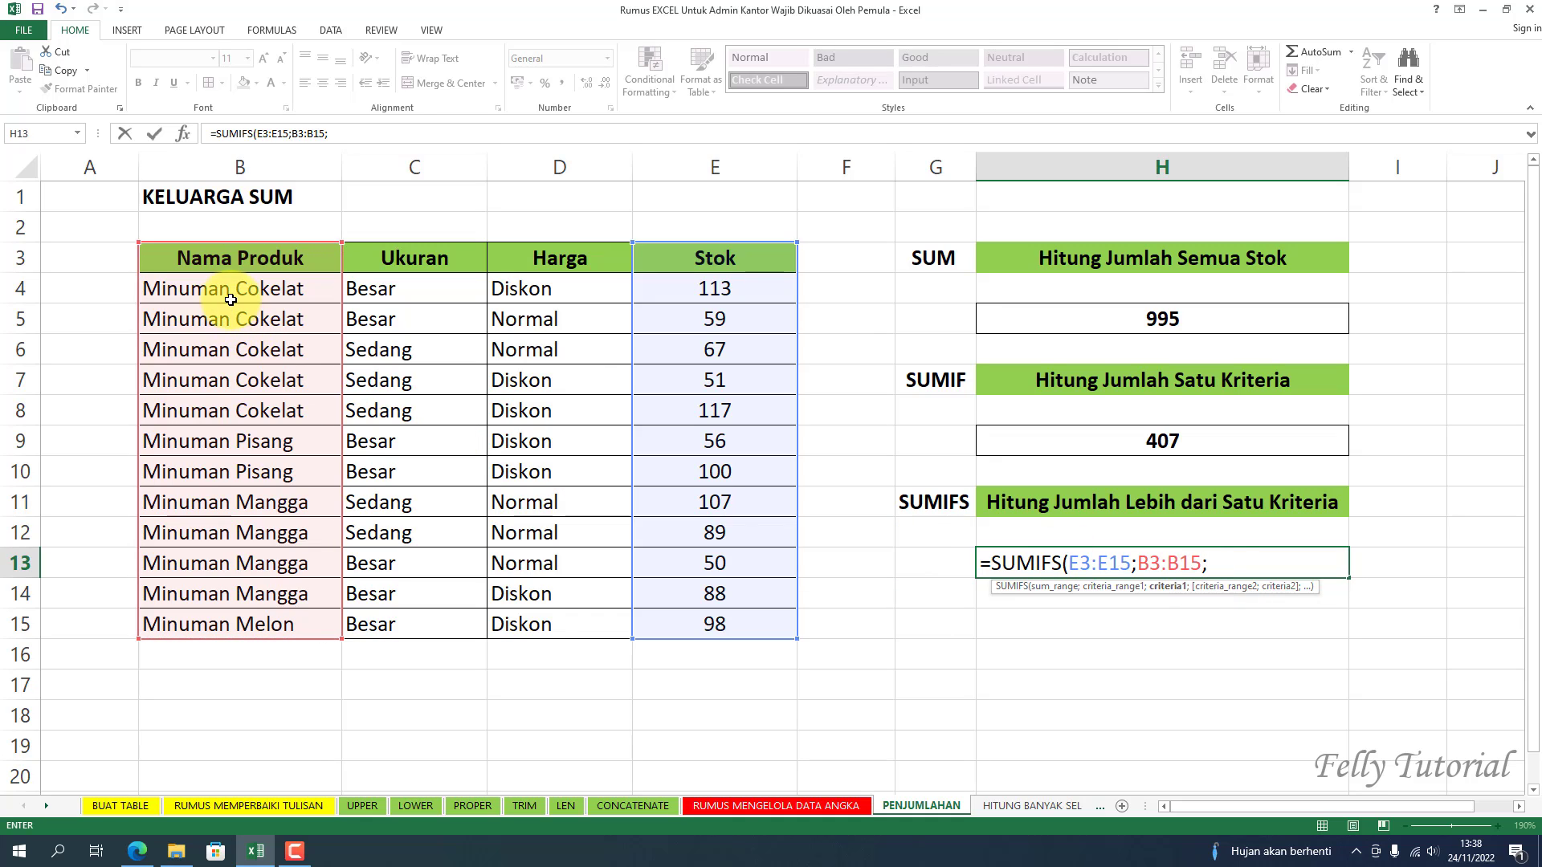
left_click(229, 292)
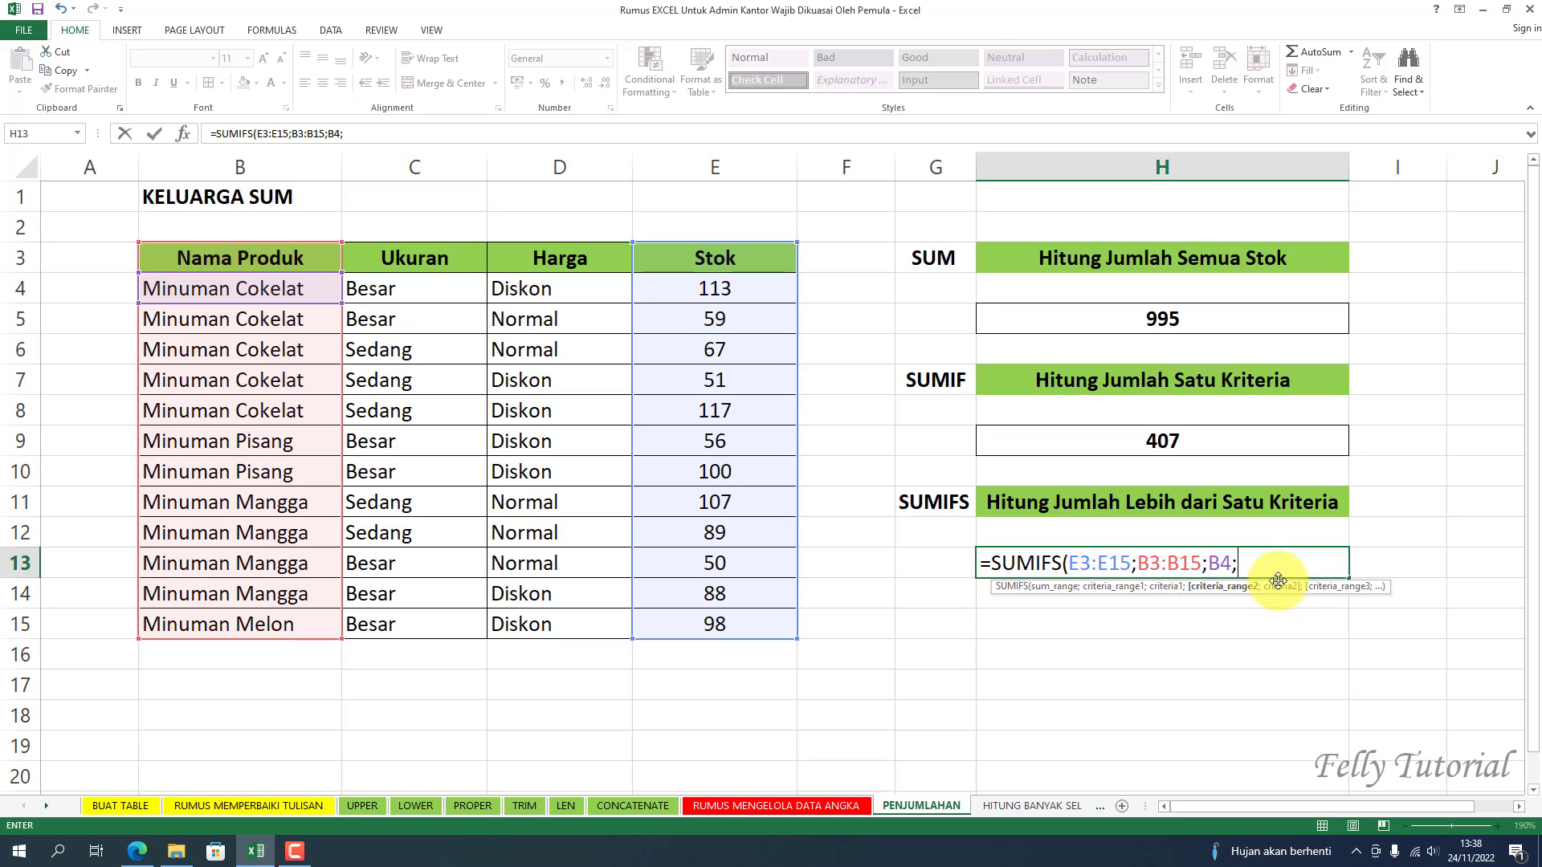
type(";")
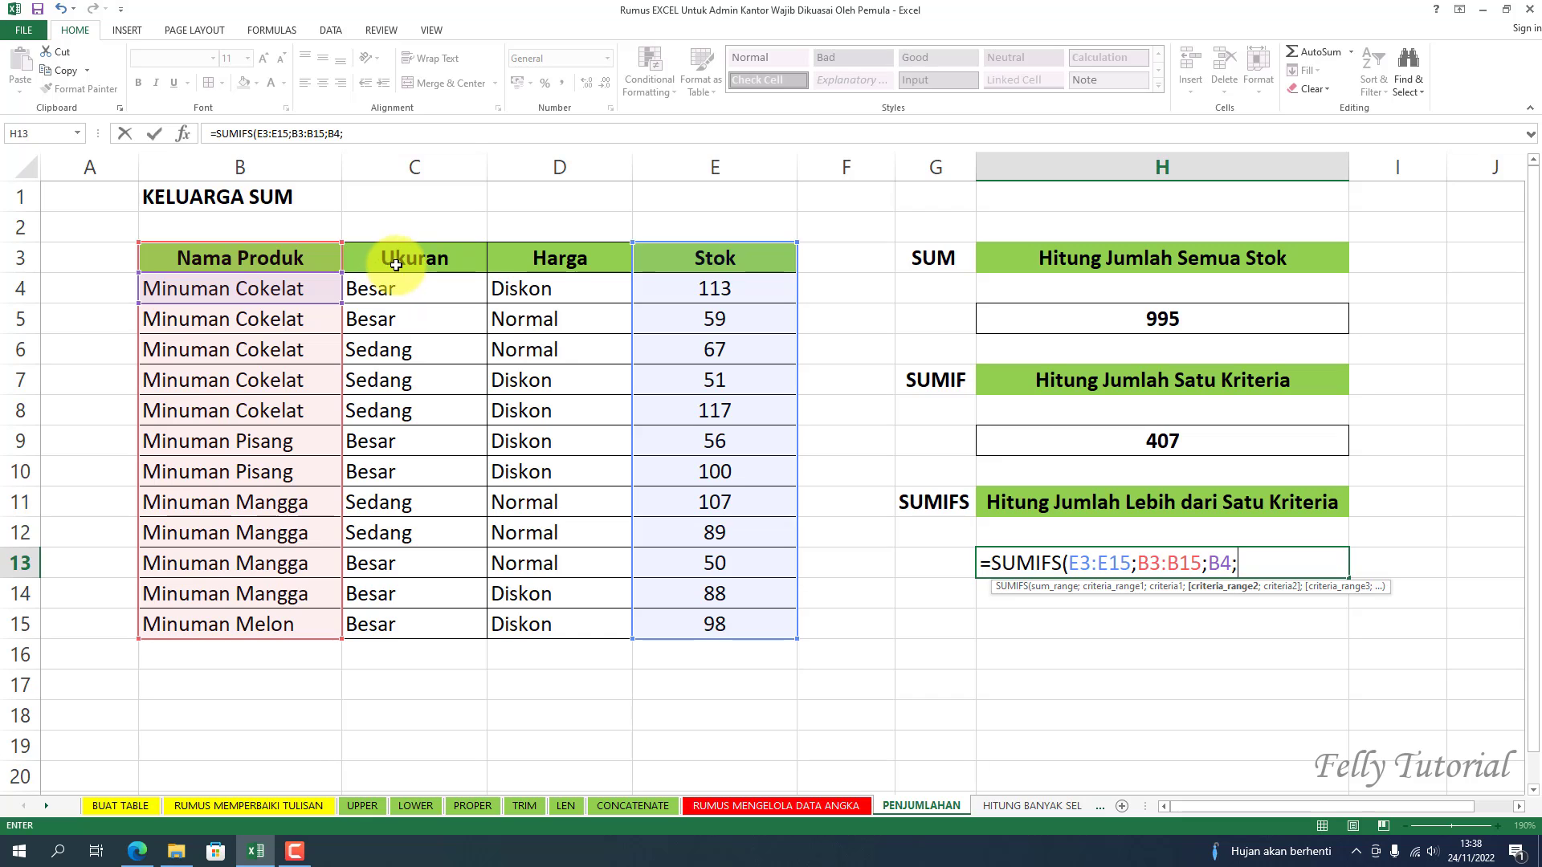
left_click_drag(401, 258, 391, 634)
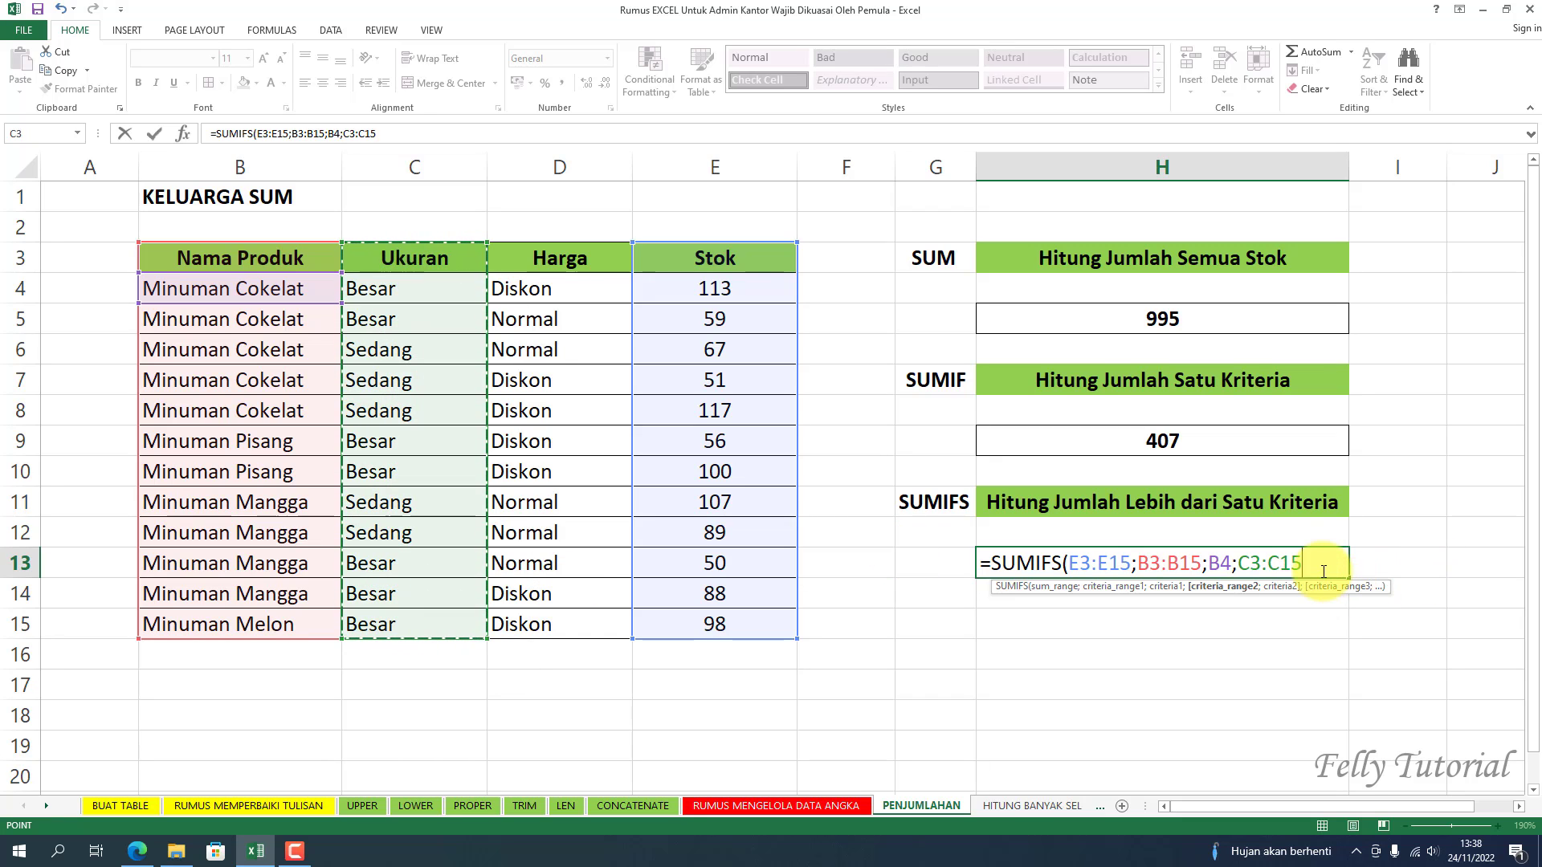
type(";")
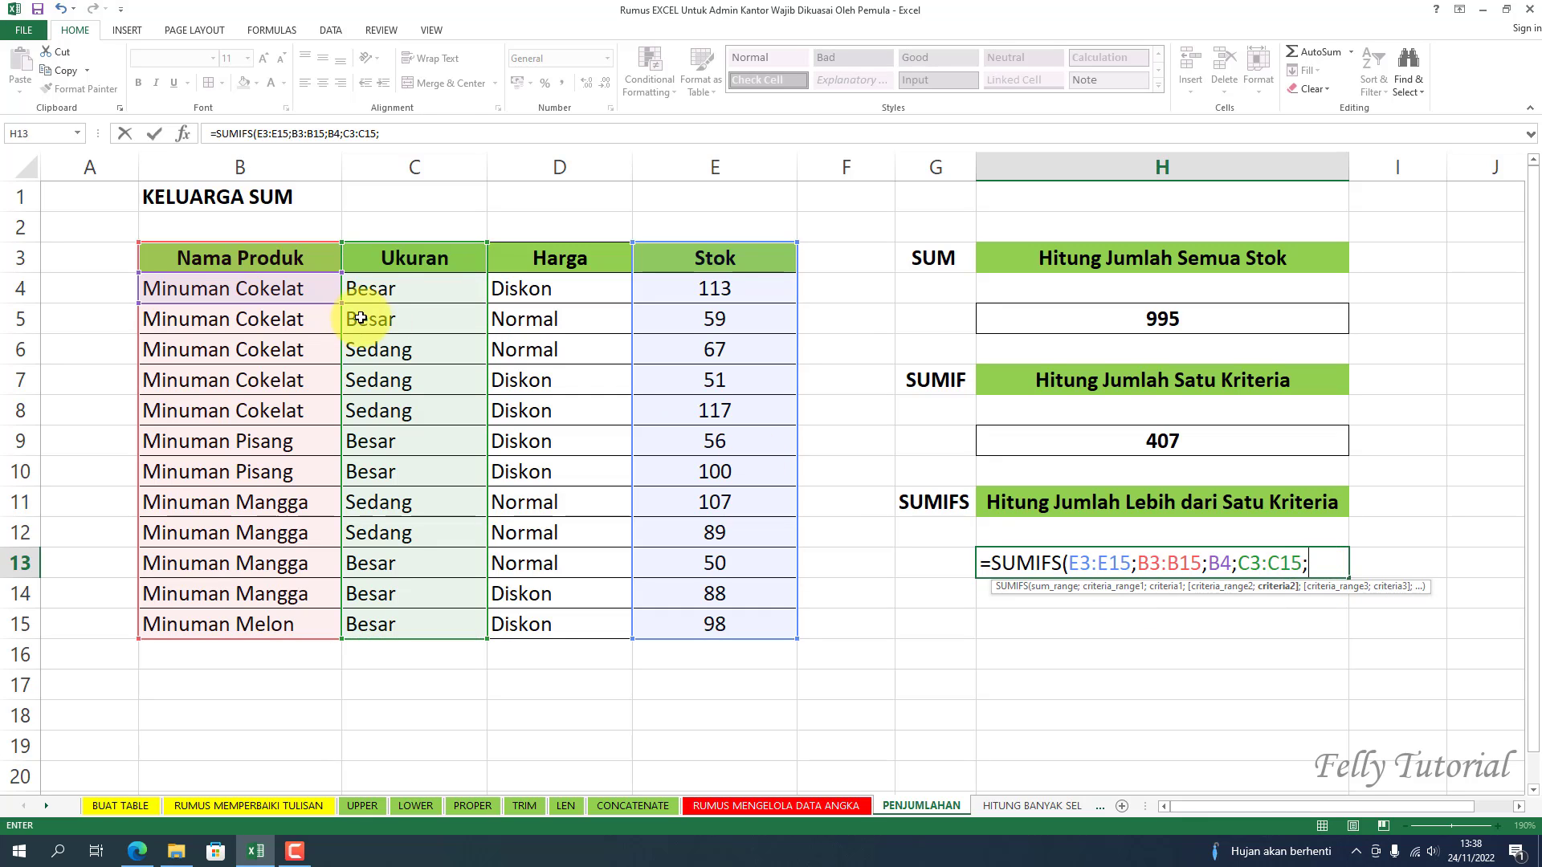
left_click(390, 287)
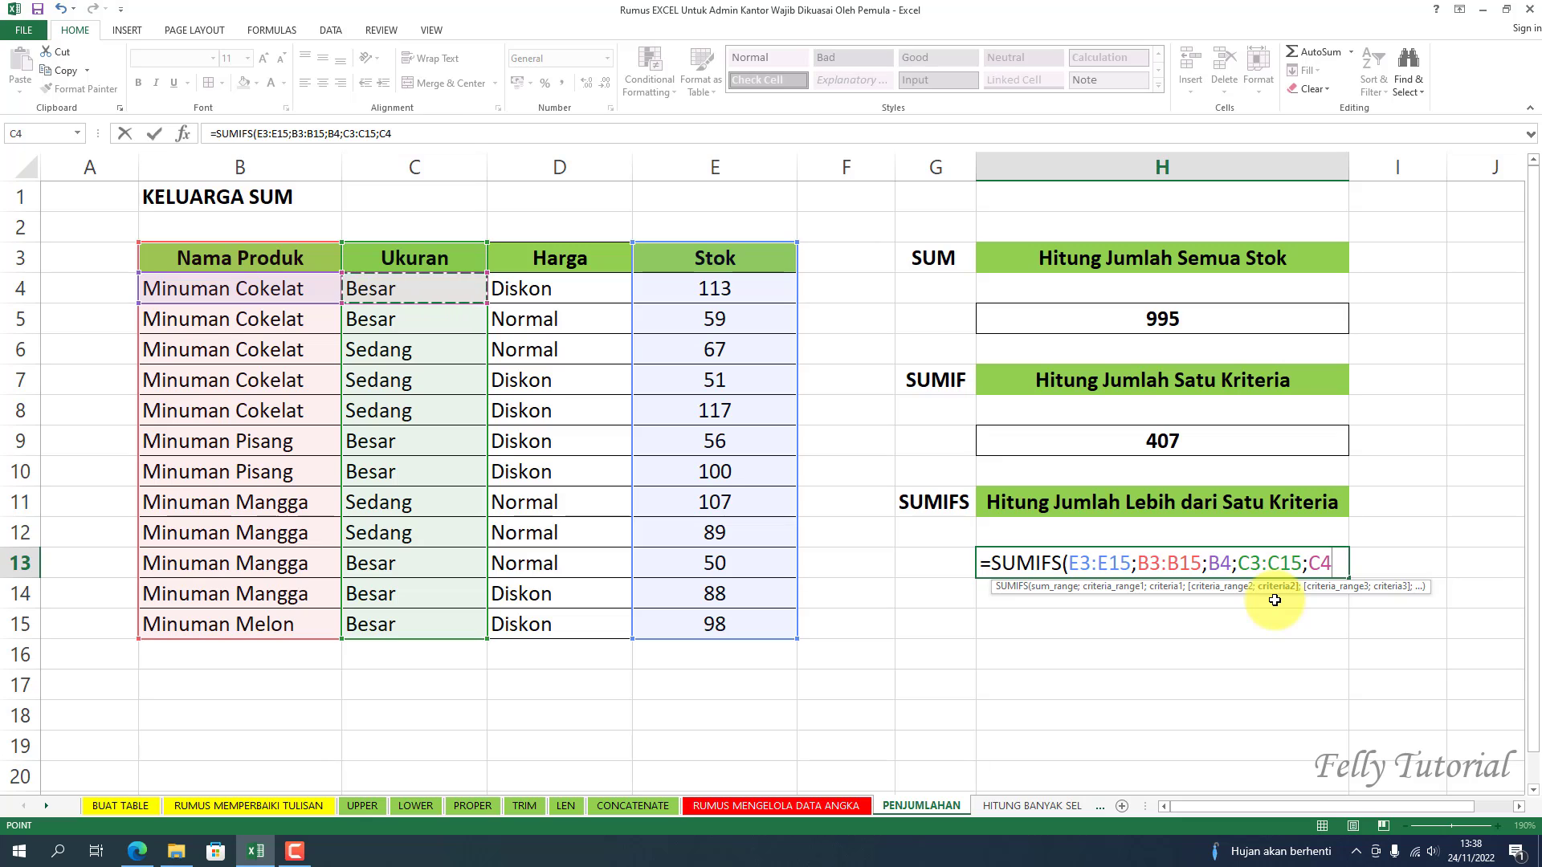
type(";")
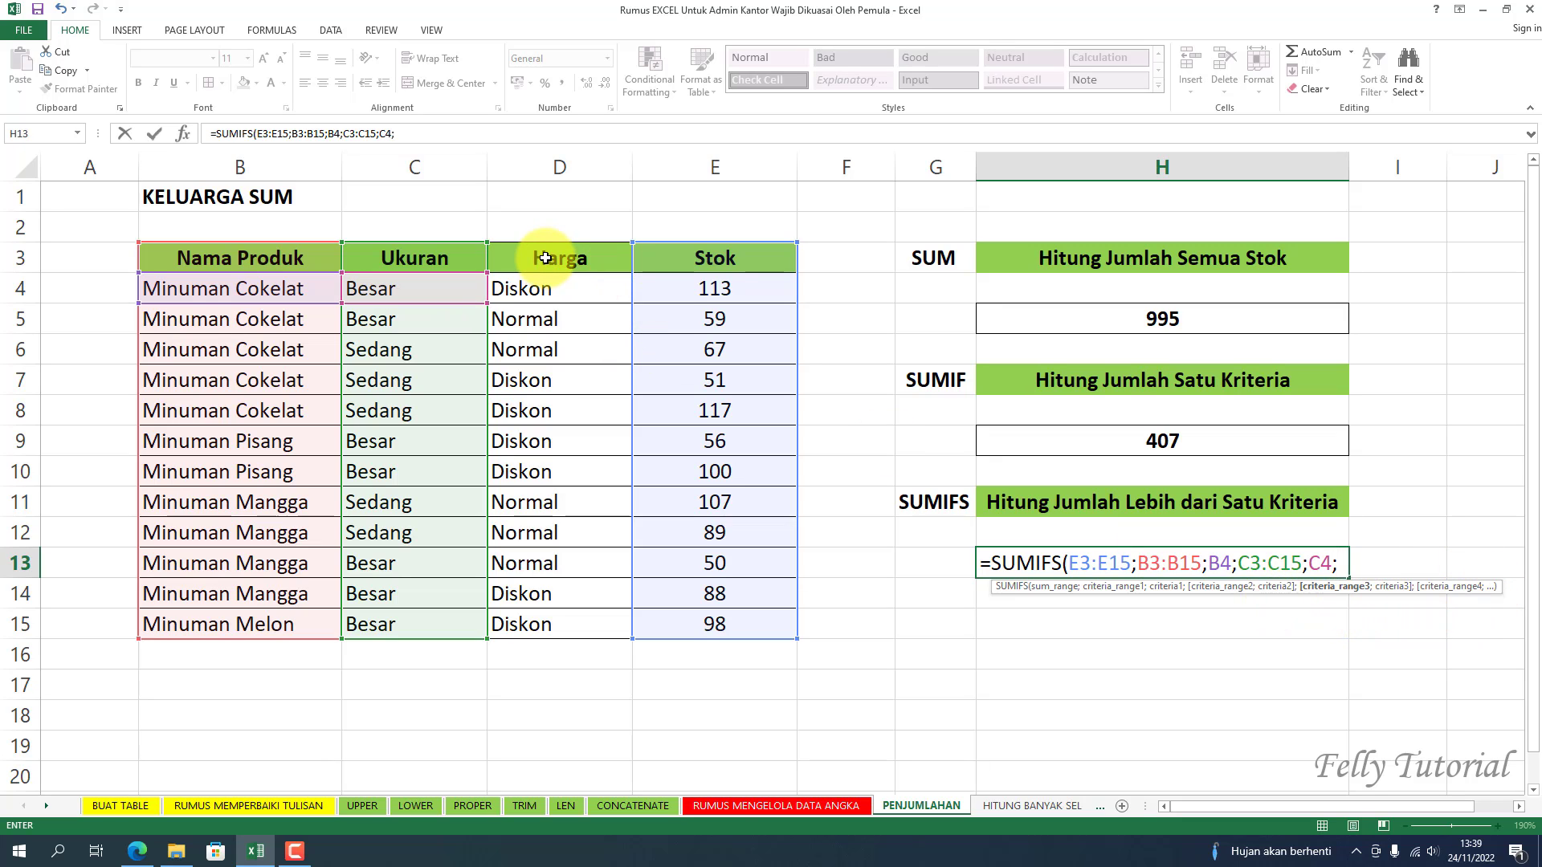
- Add the Harga criterion D3:D15;D4 and enter the finished formula =SUMIFS(E3:E15;B3:B15;B4;C3:C15;C4;D3:D15;D4)
left_click_drag(527, 252, 534, 629)
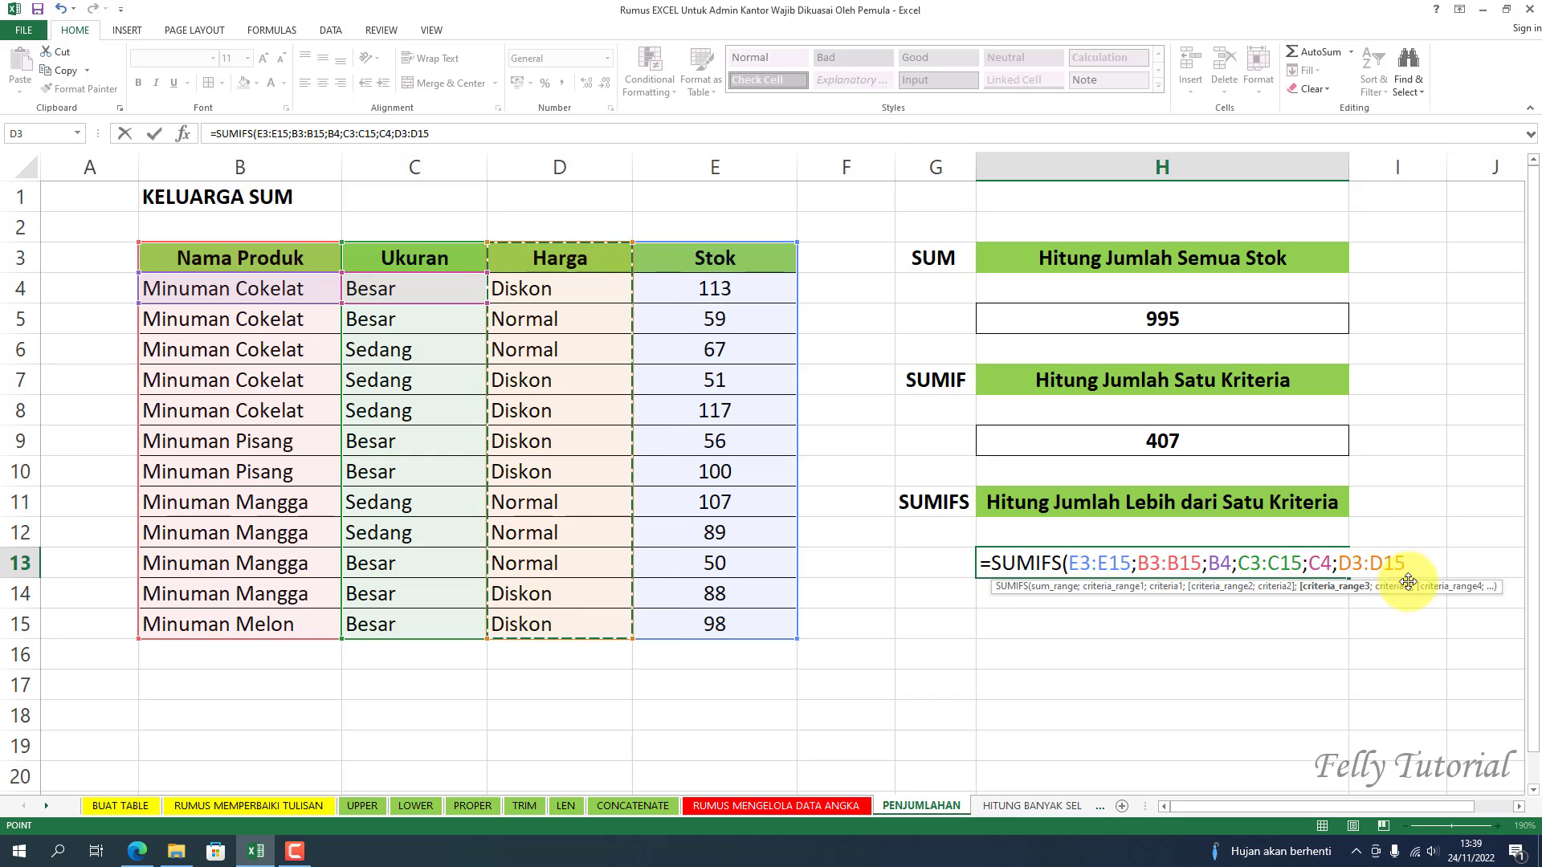
type(";")
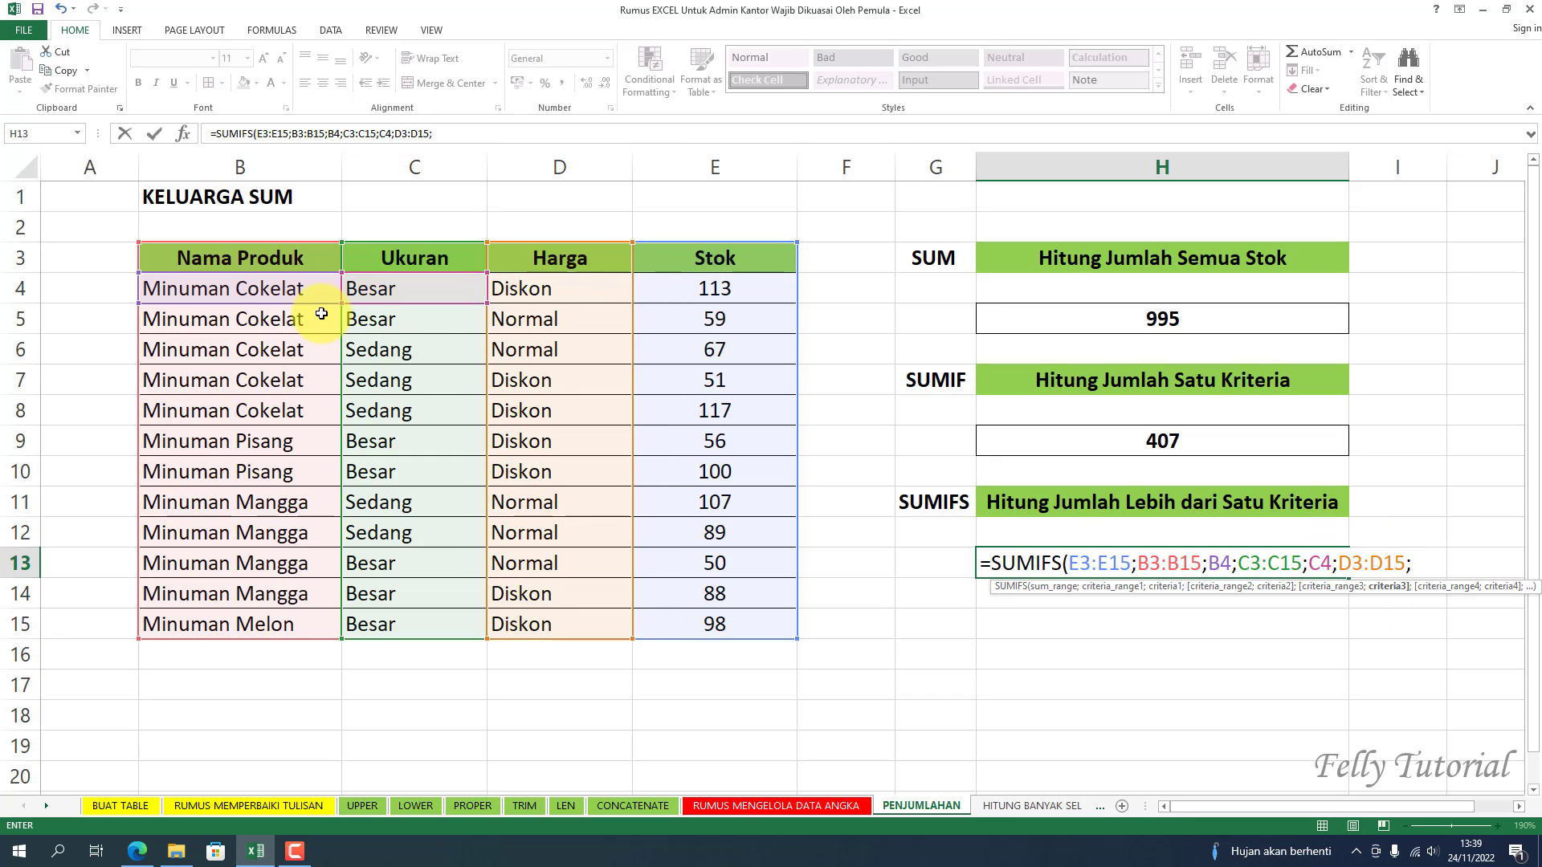
left_click(543, 296)
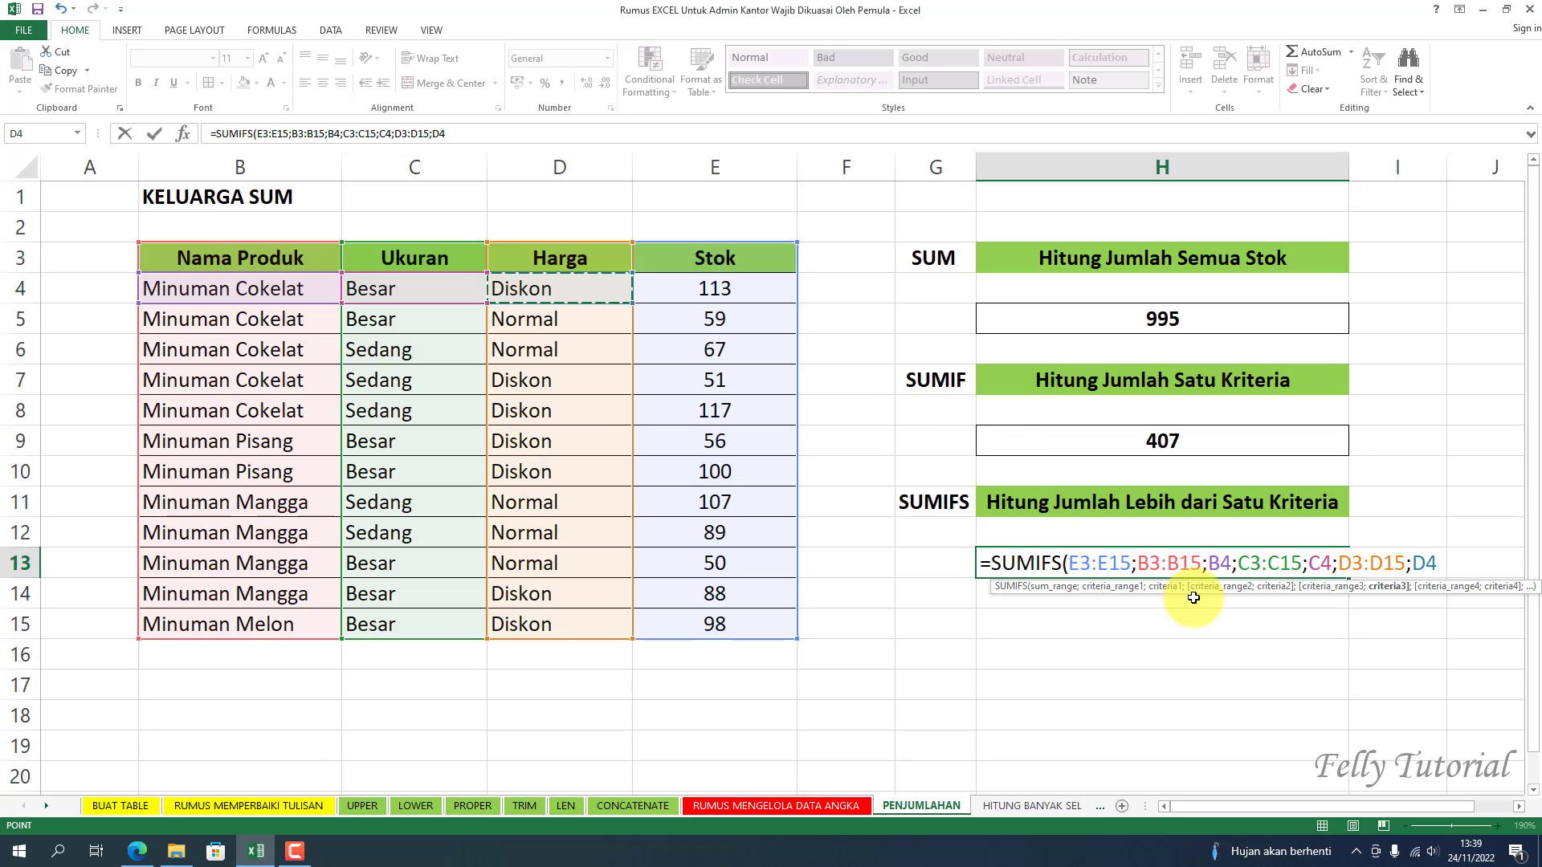
type(")")
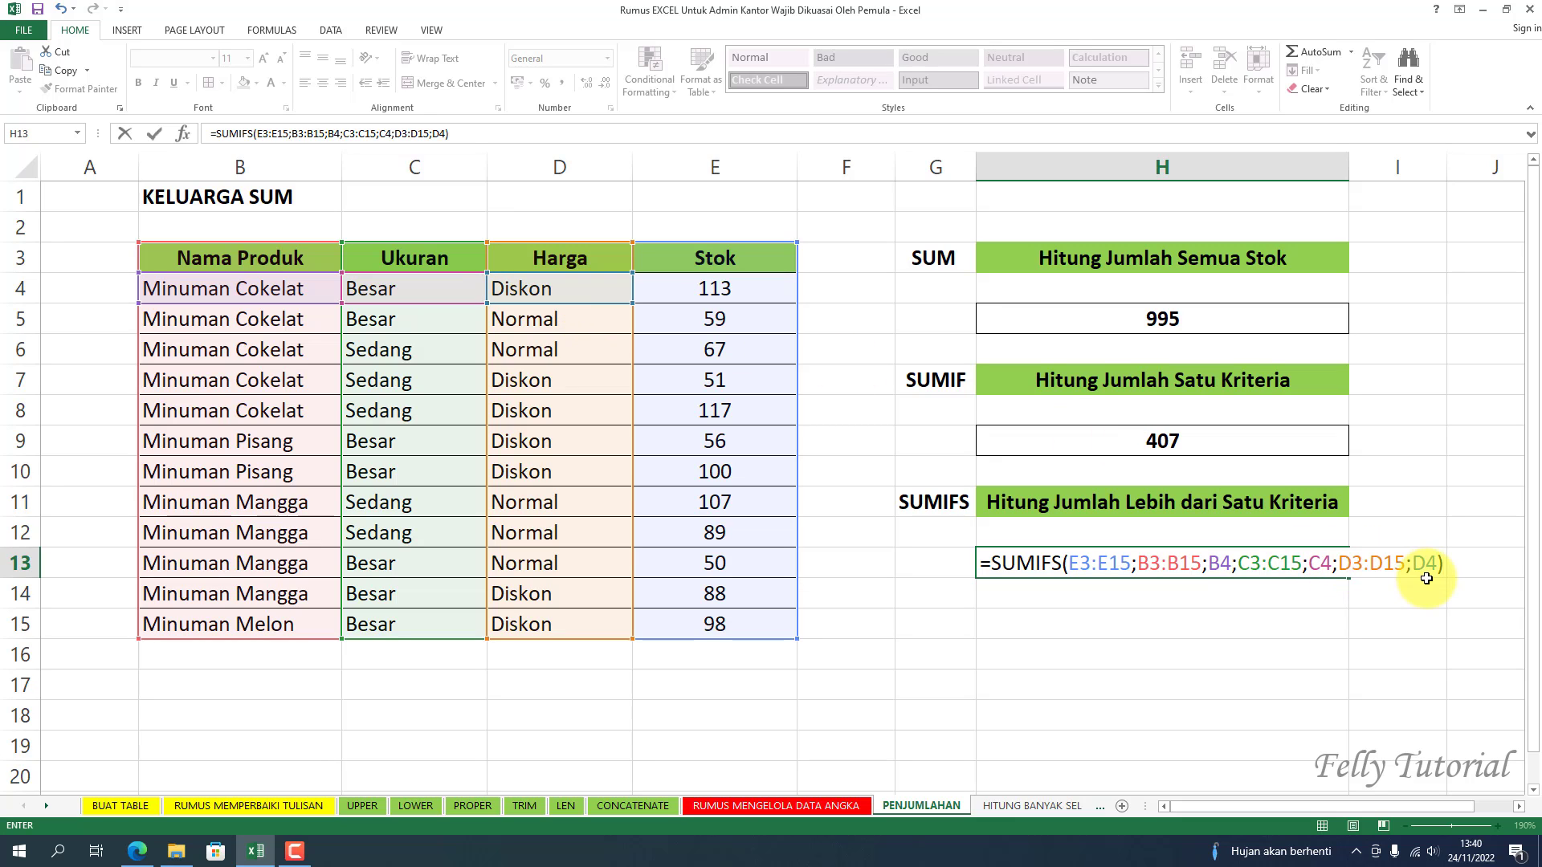
key("Return")
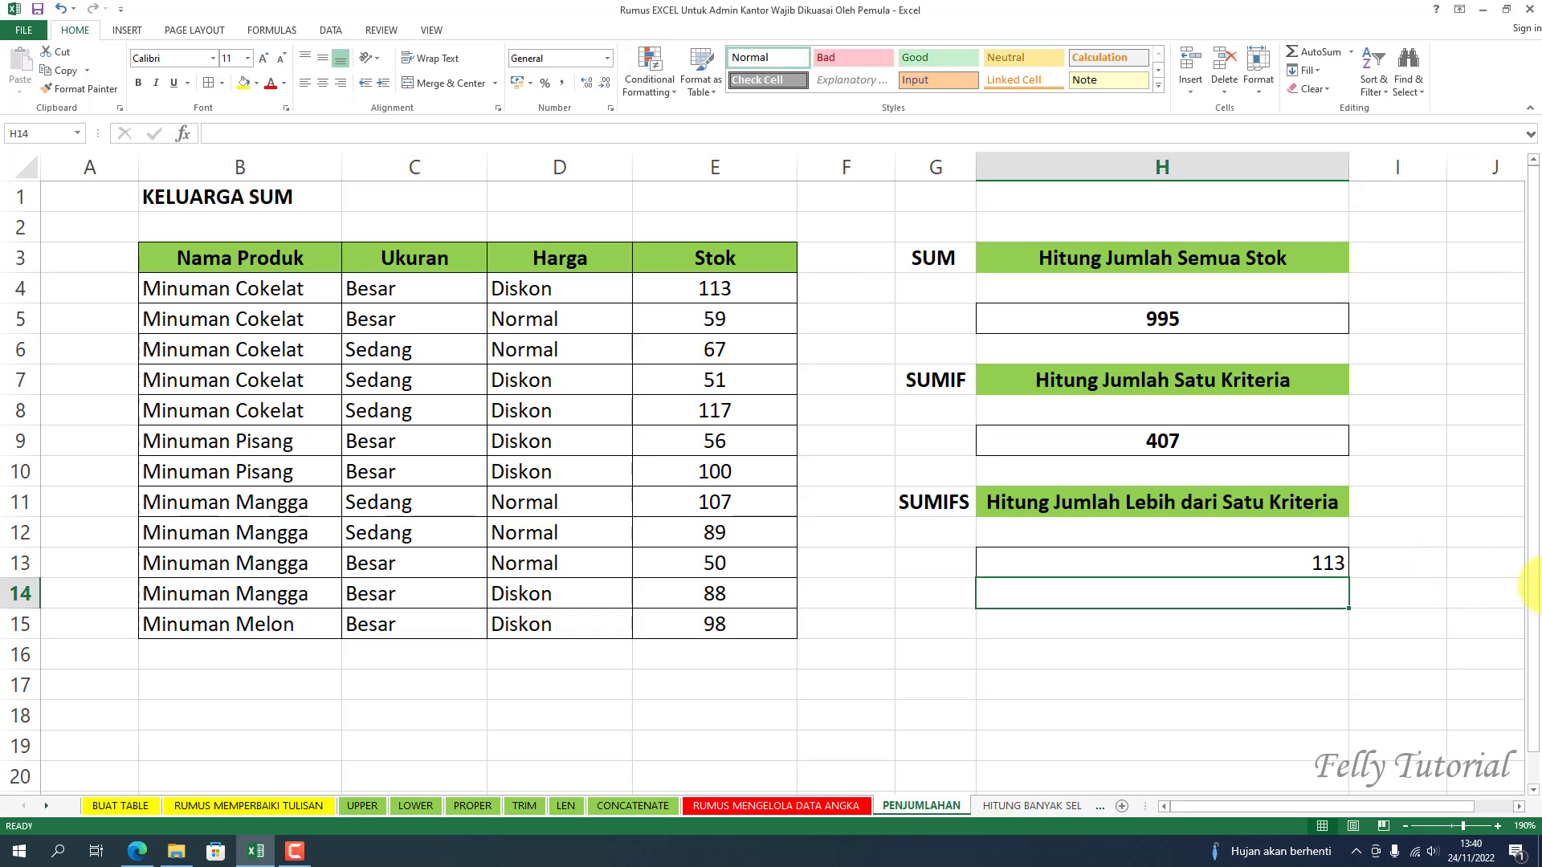
- Centre and bold the SUMIFS result in cell H13
left_click(1277, 572)
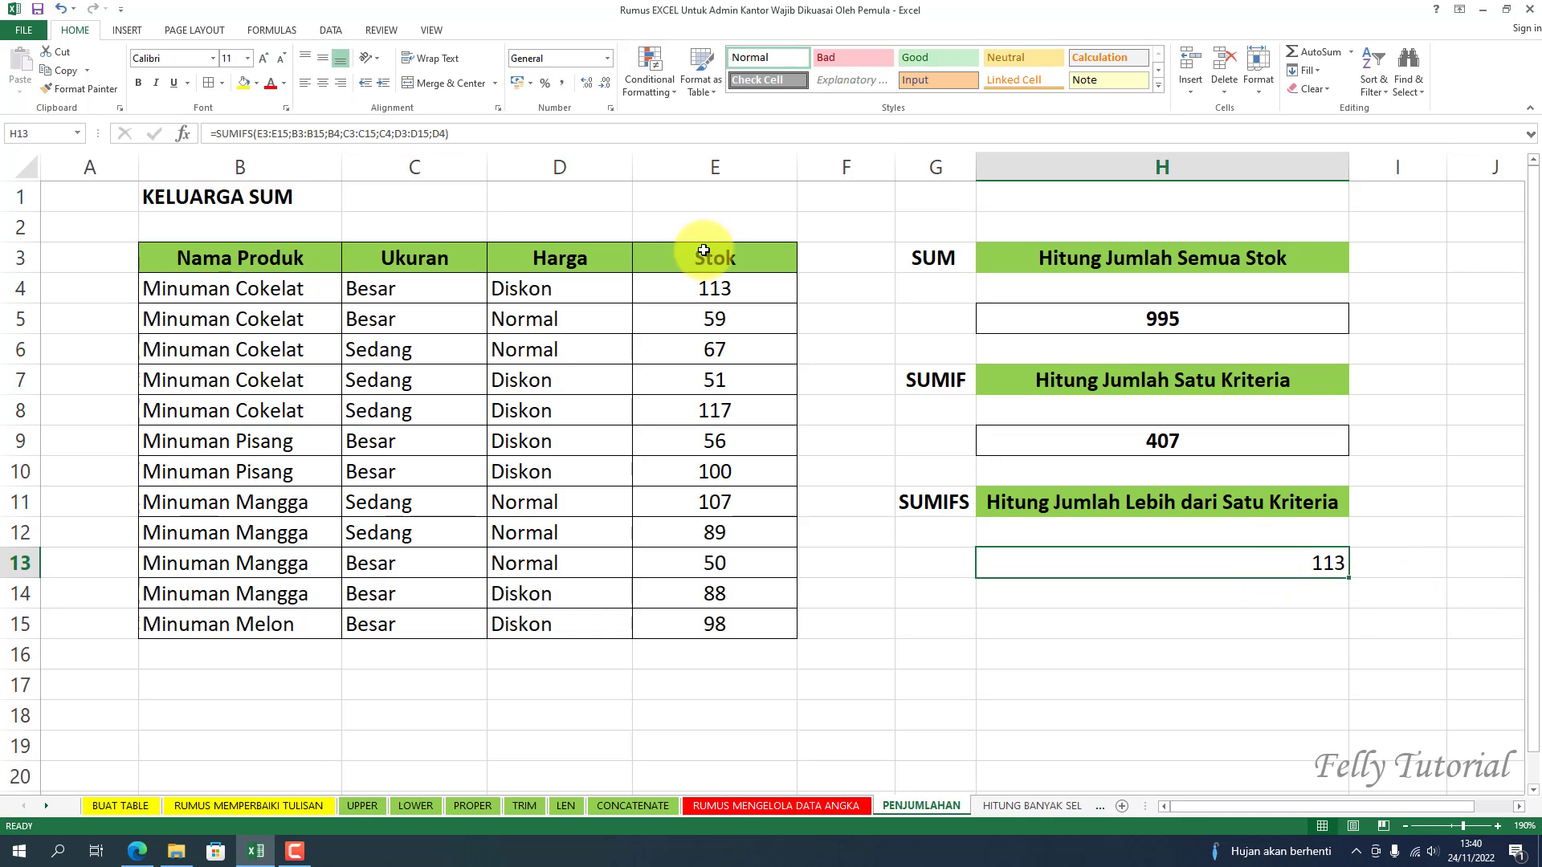
left_click(321, 83)
left_click(140, 83)
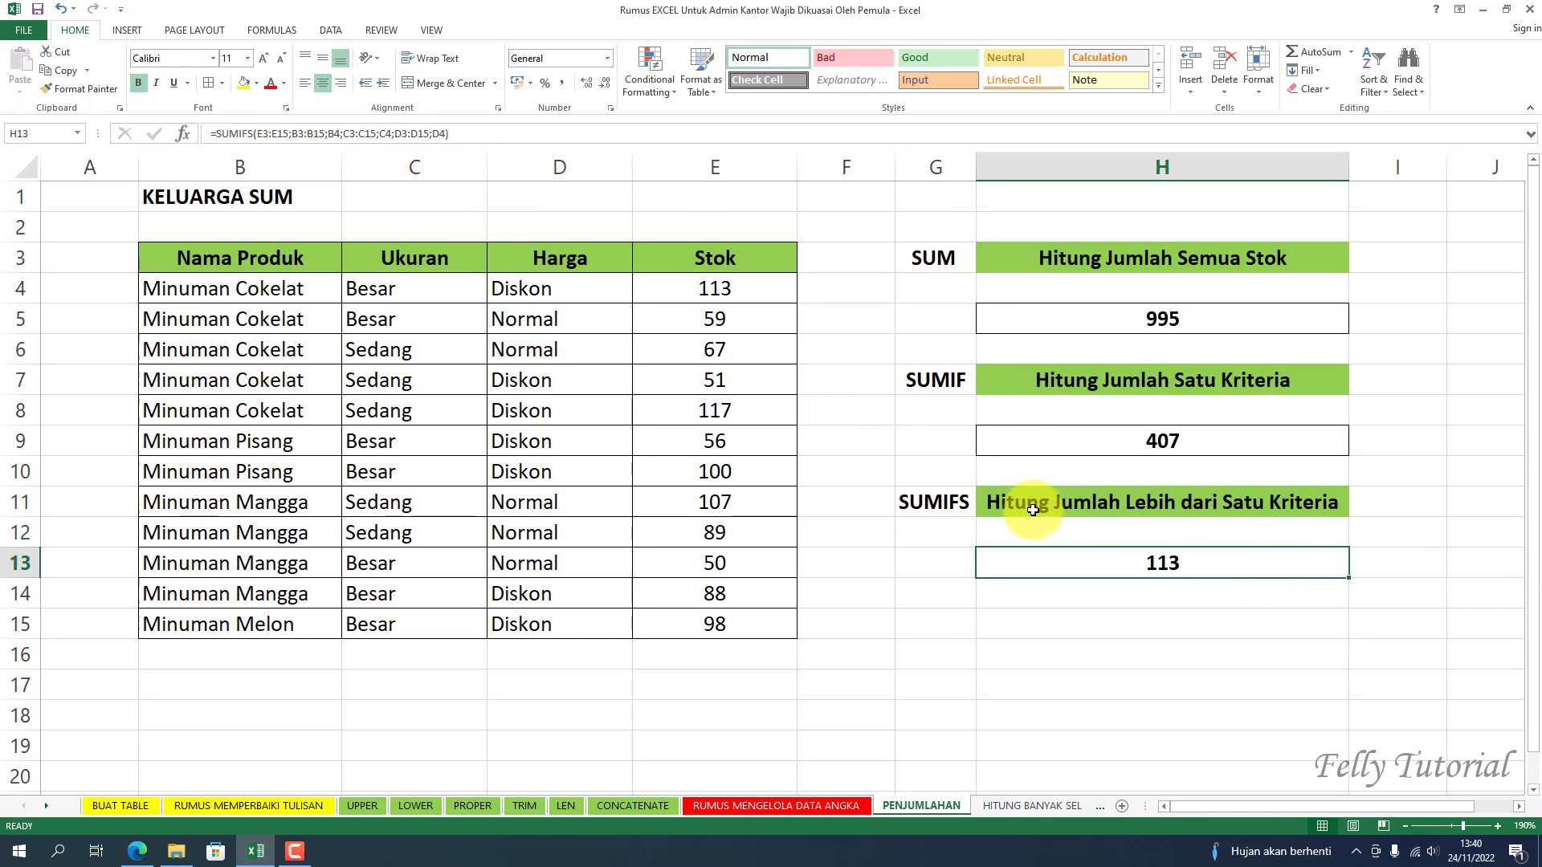
- Check the SUMIFS result against row 4, where the product is Minuman Cokelat, the size Besar and the price Diskon
left_click(233, 292)
left_click(408, 286)
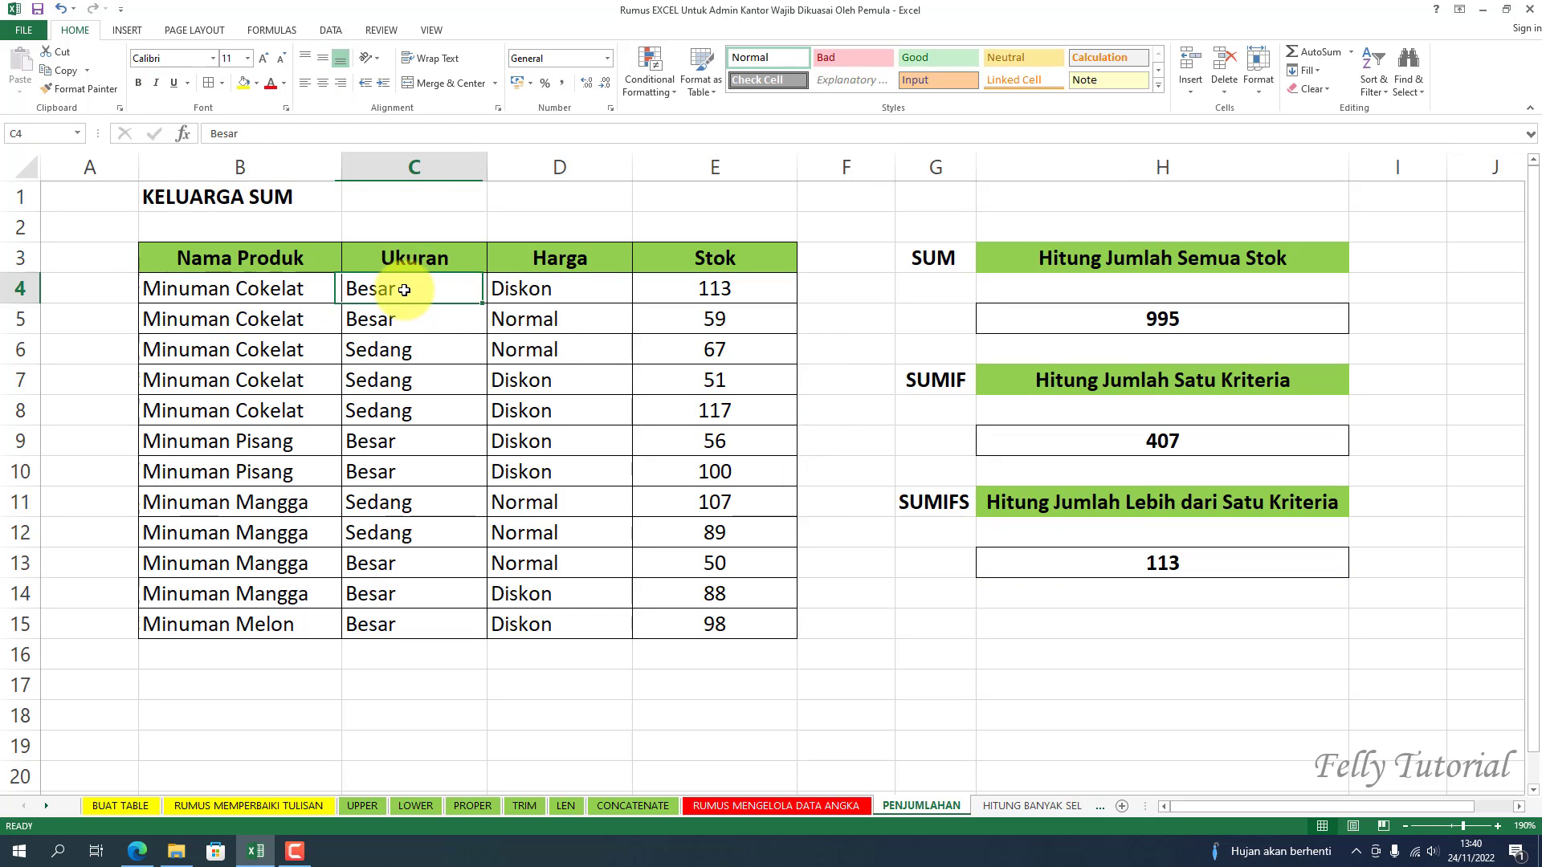
left_click(547, 289)
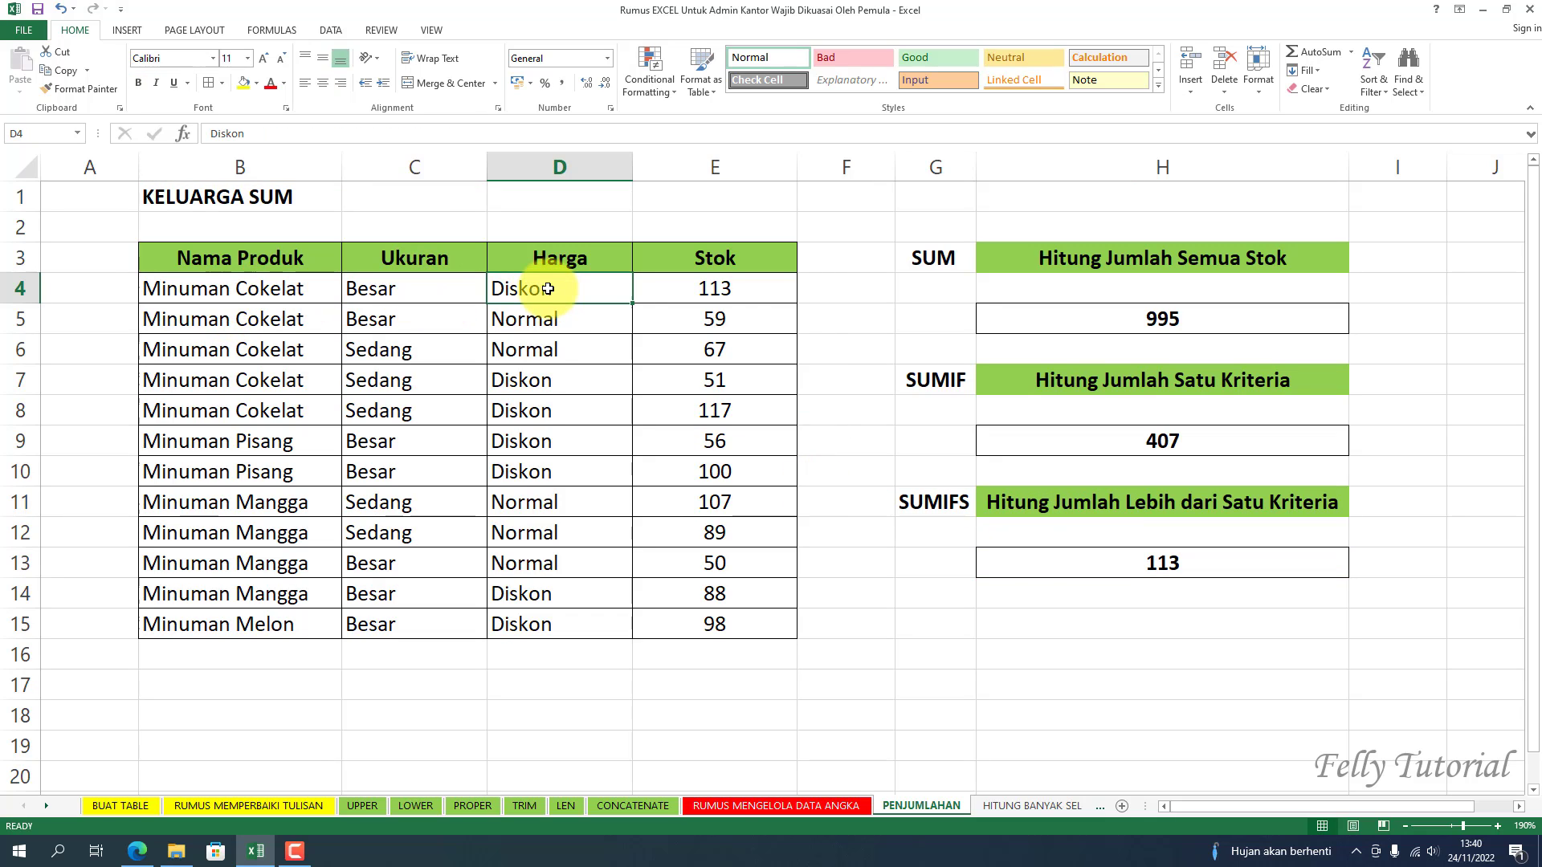
left_click(730, 289)
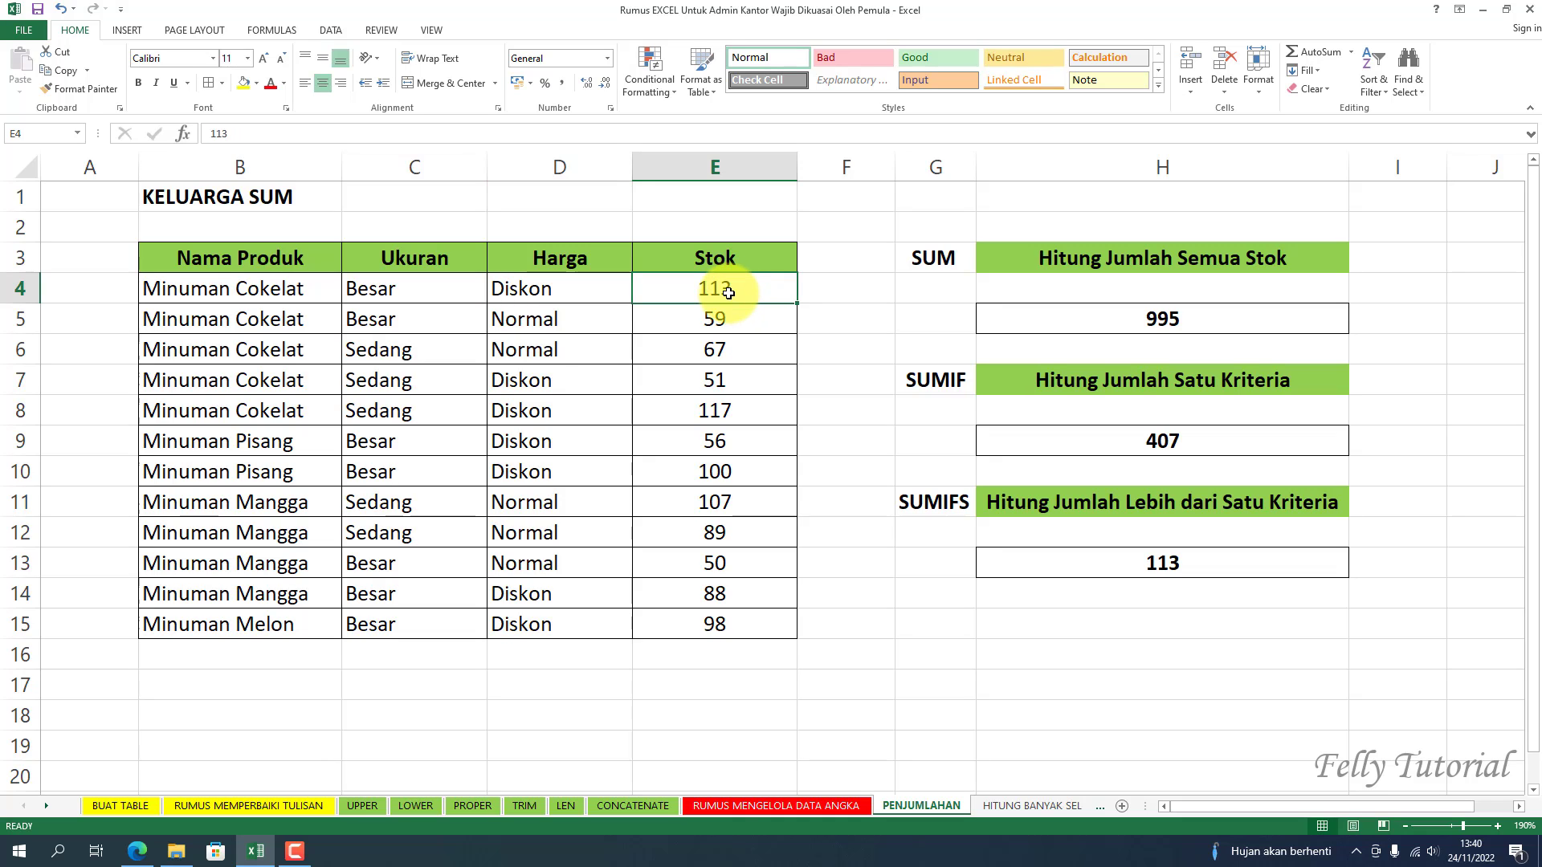
left_click_drag(241, 295, 685, 289)
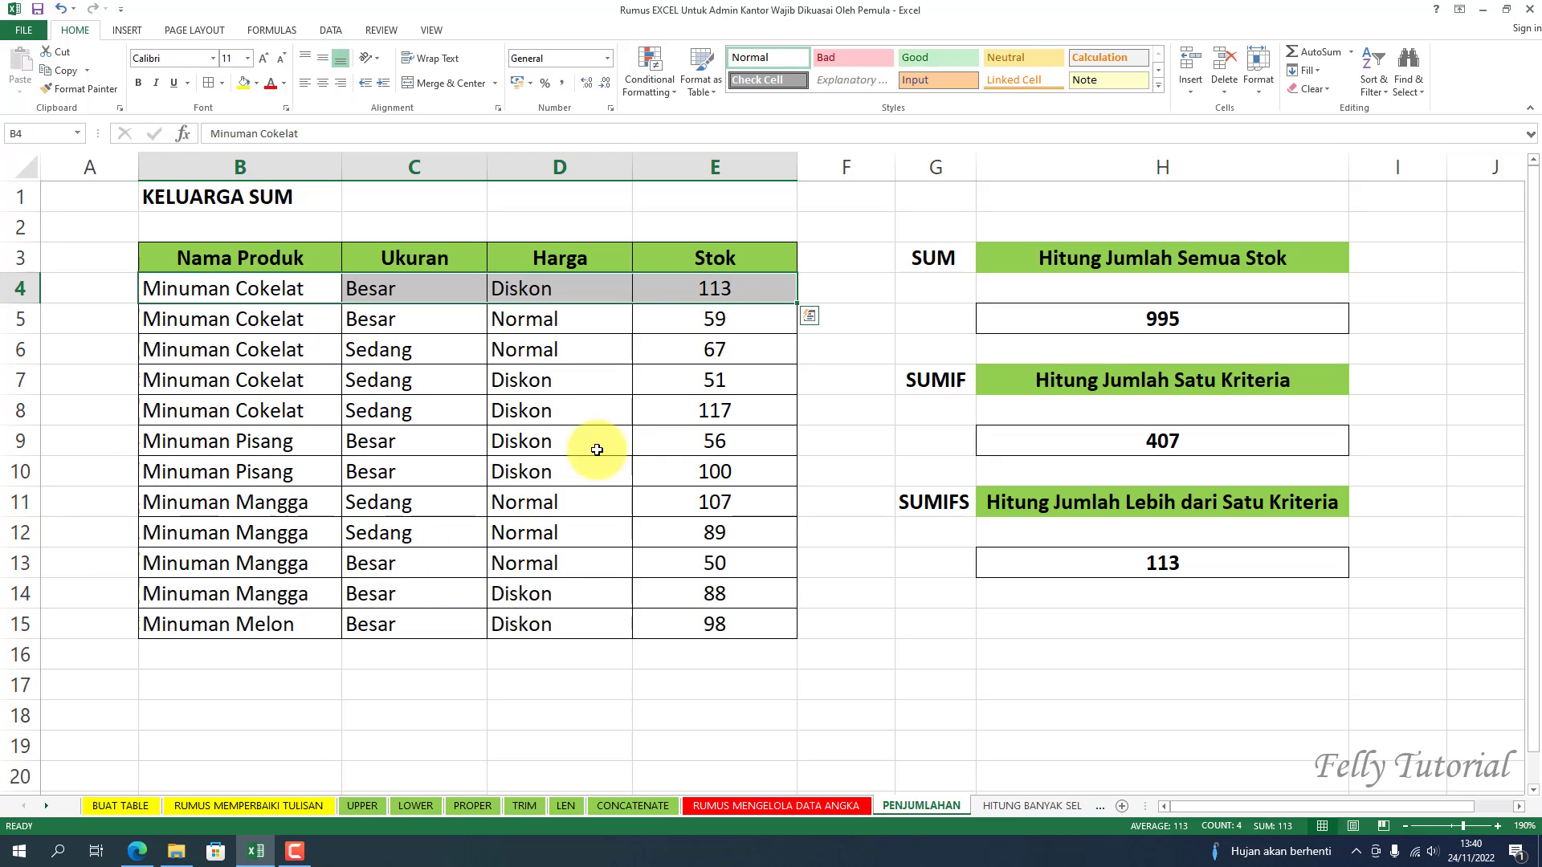
left_click(710, 295)
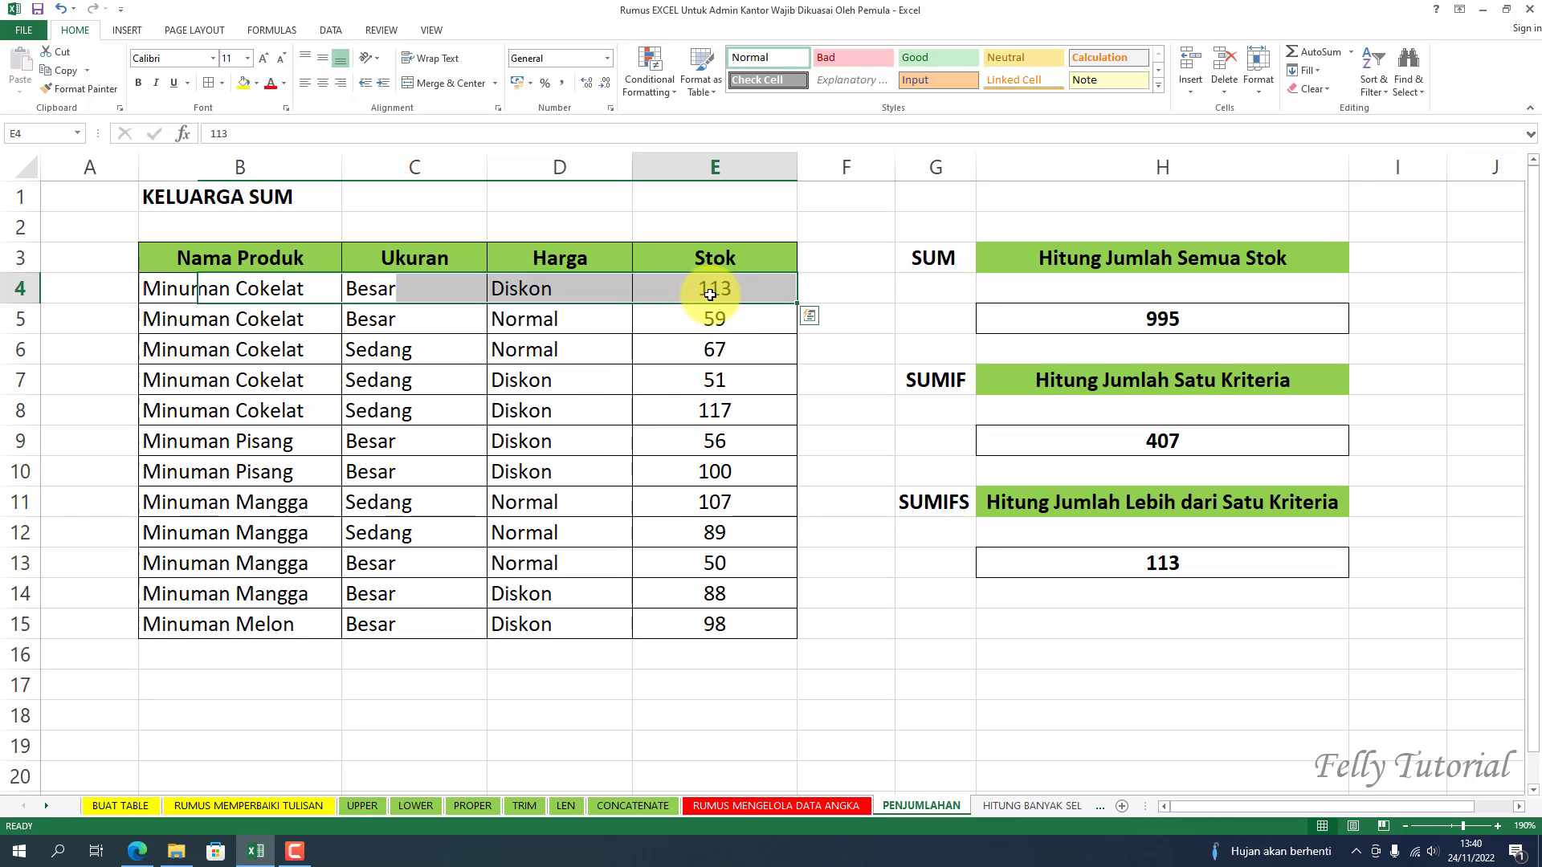
left_click(963, 680)
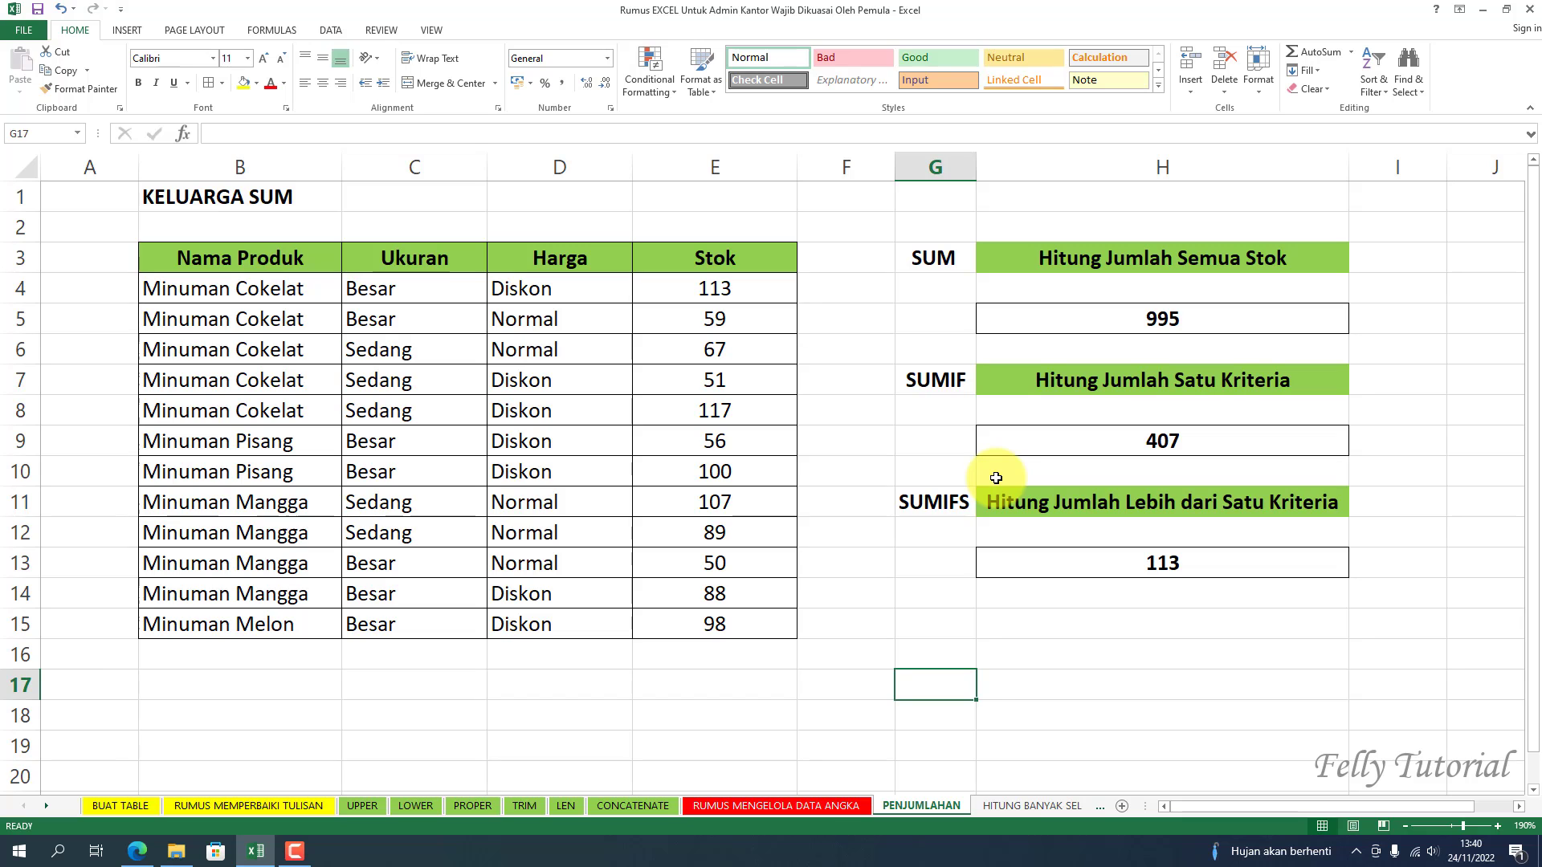
- Open the HITUNG BANYAK SEL sheet and review the Stok values and the COUNT exercise label
left_click(1020, 807)
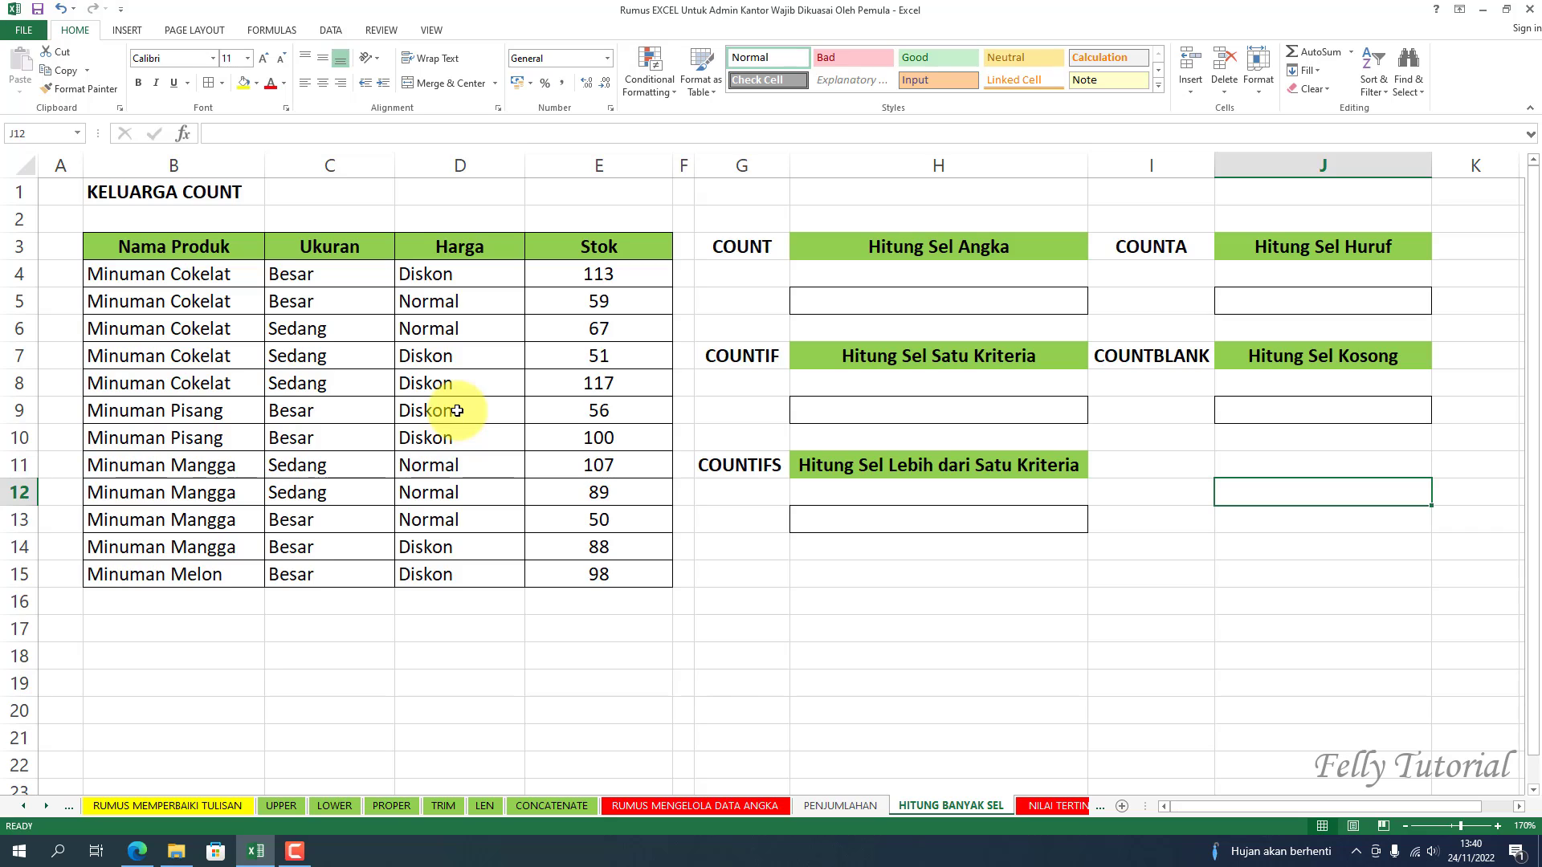
left_click(596, 277)
key("Down")
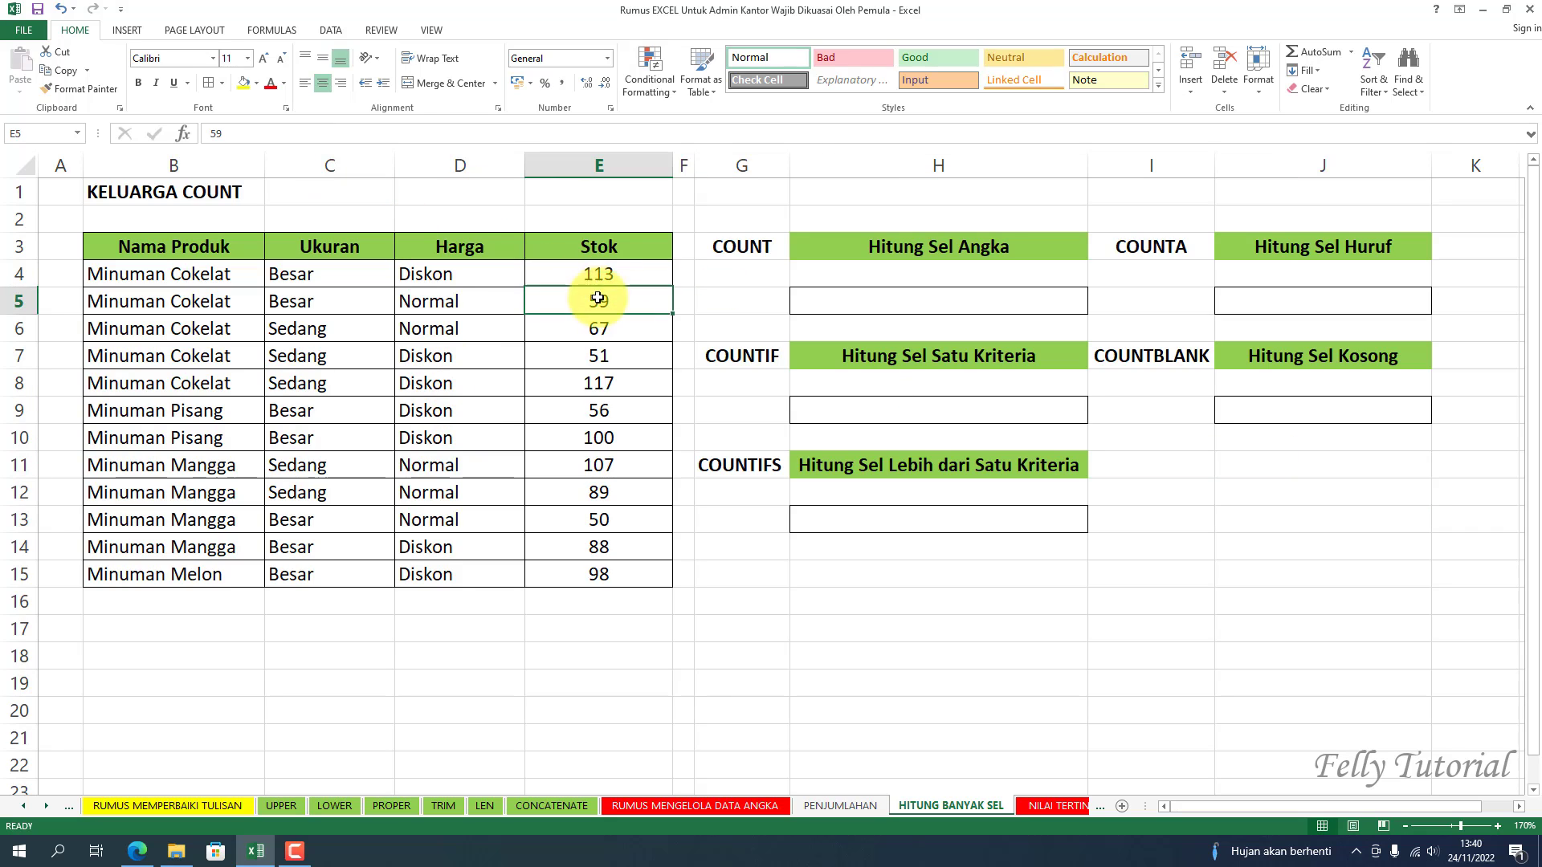
key("Down")
left_click(602, 358)
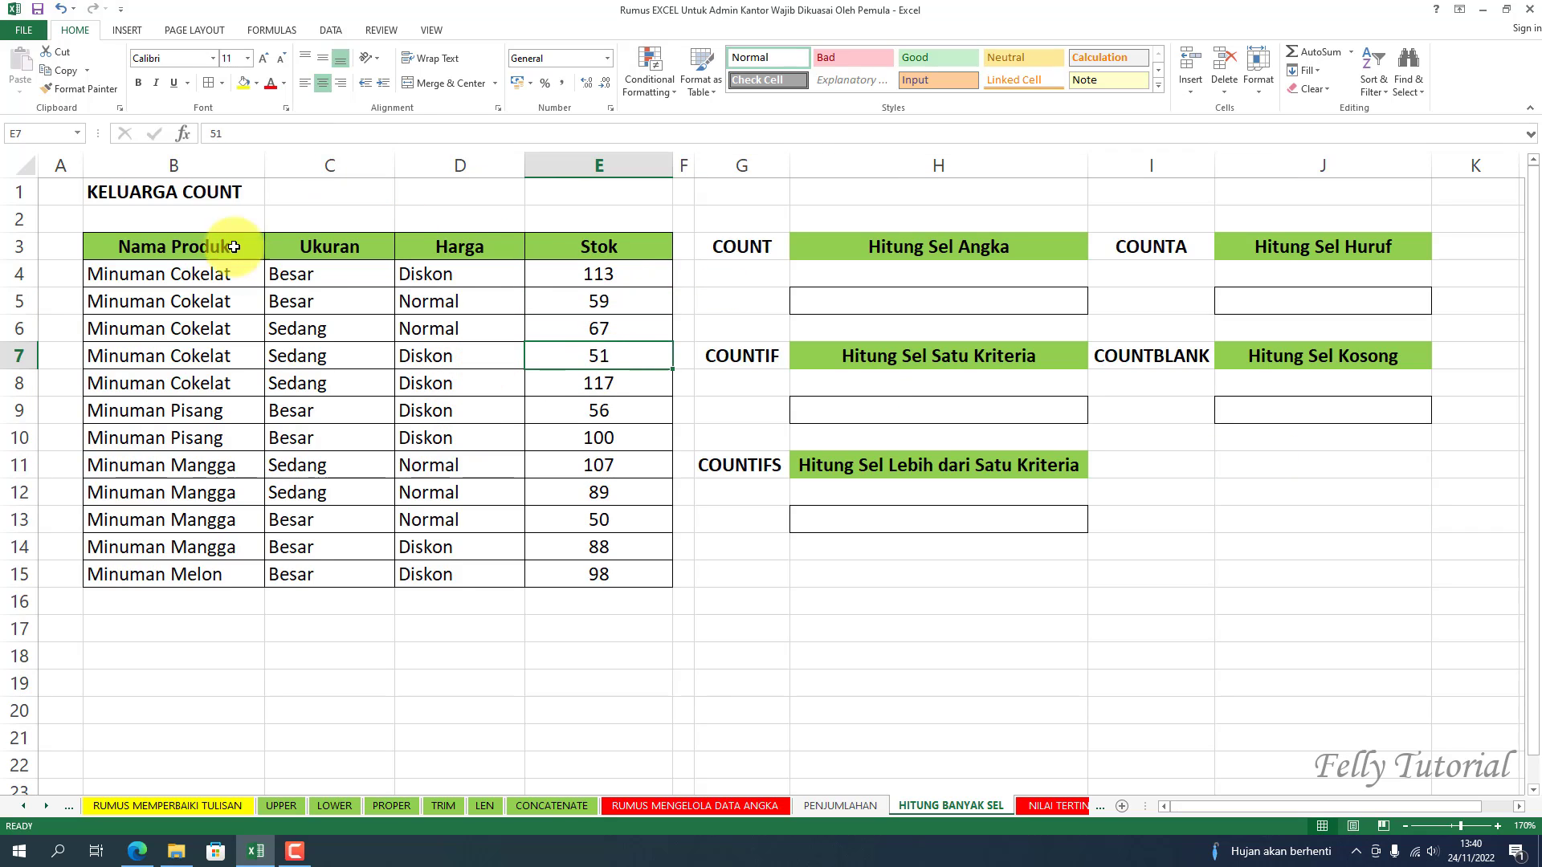
left_click(598, 275)
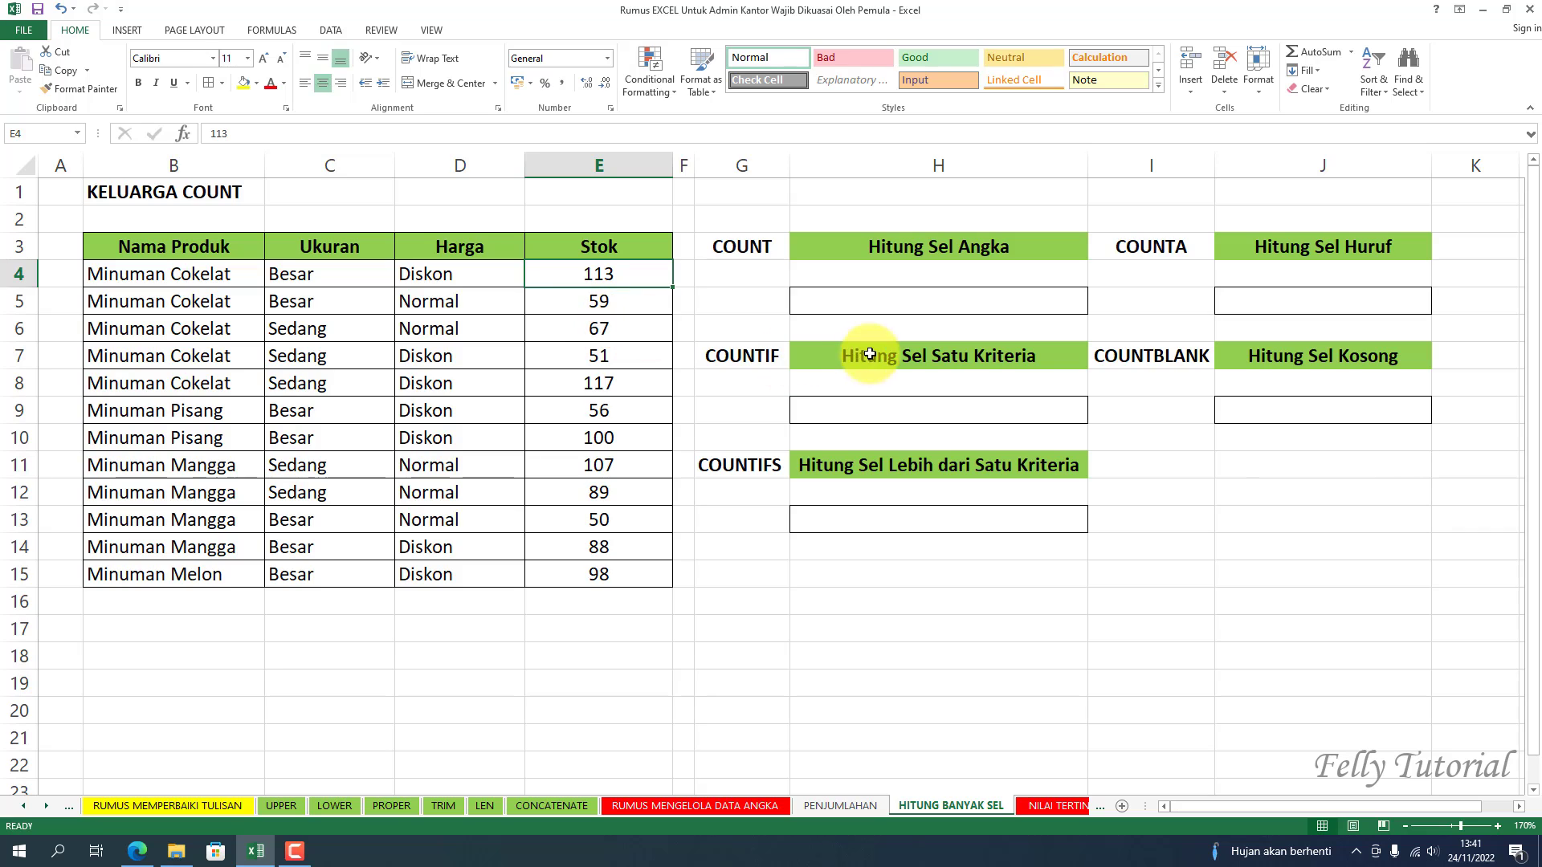
left_click(736, 249)
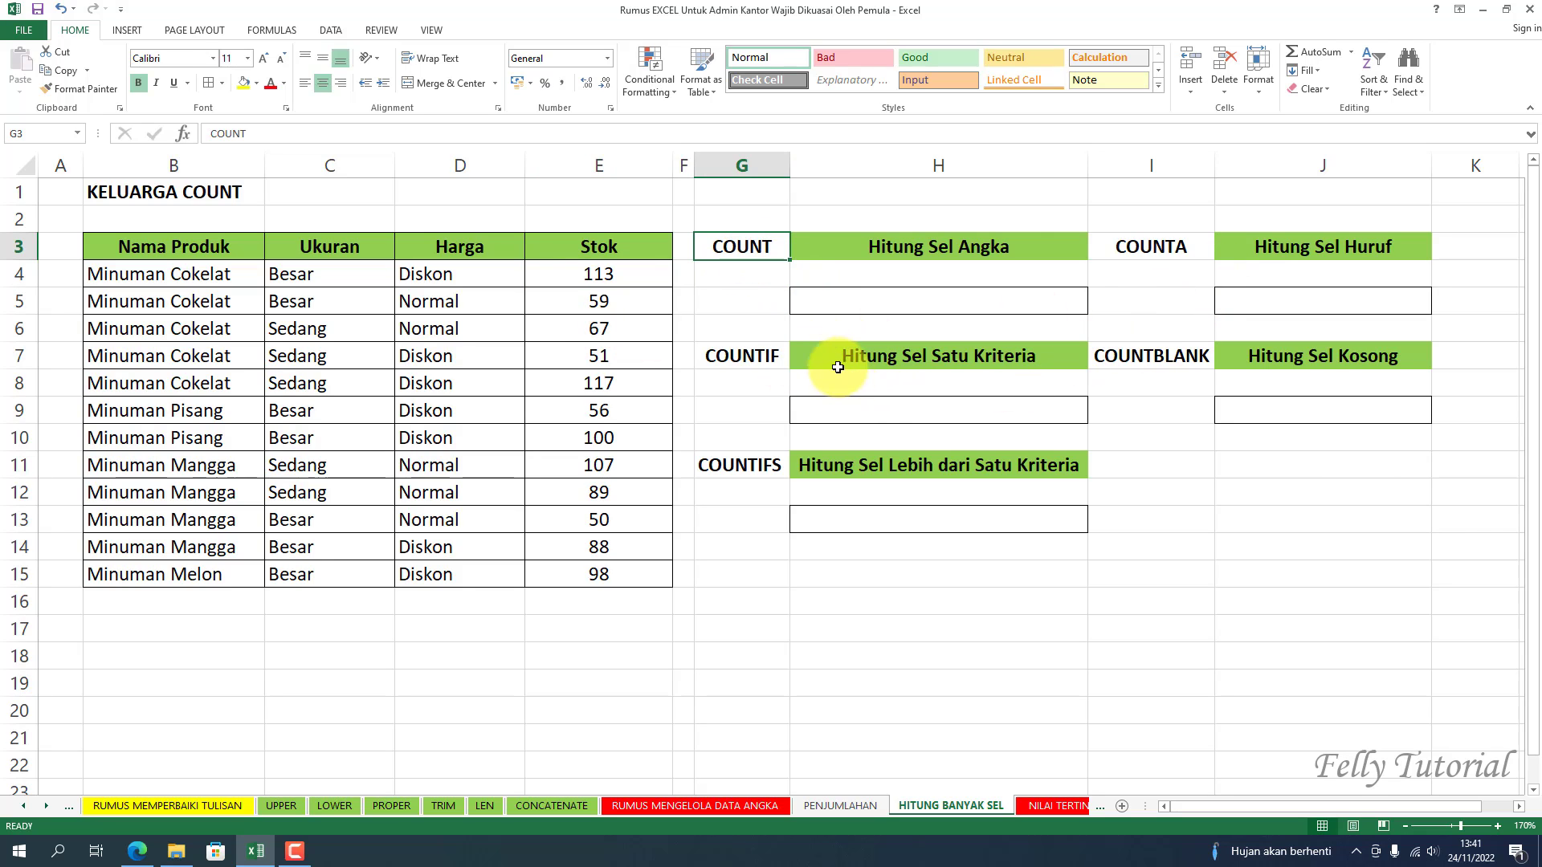
- Review the descriptions of COUNT, COUNTA, COUNTBLANK, COUNTIF and COUNTIFS on the RUMUS MENGELOLA DATA ANGKA sheet
left_click(711, 808)
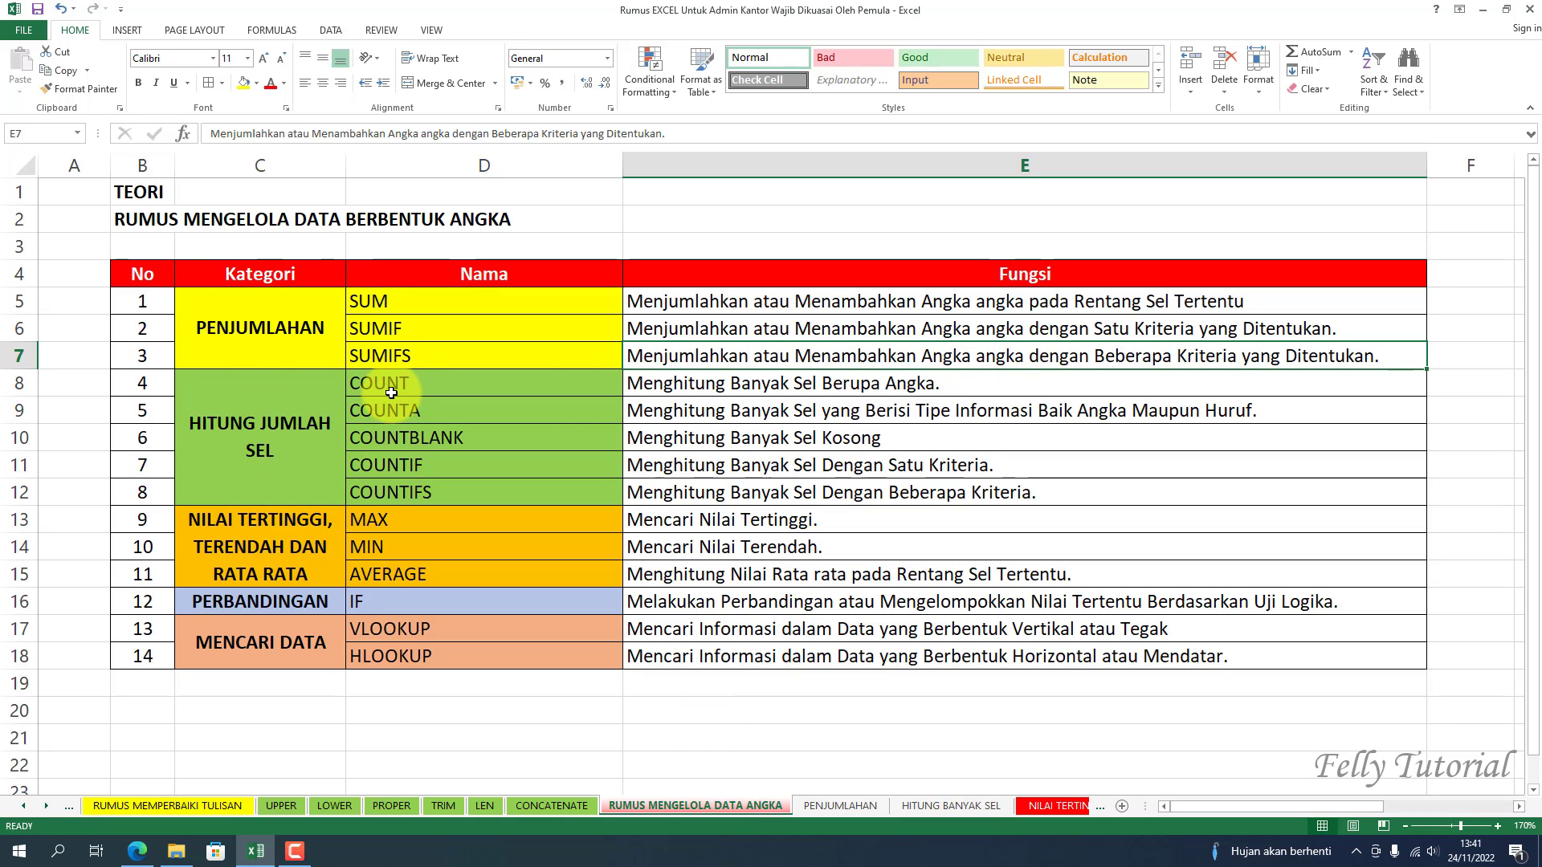
left_click(706, 385)
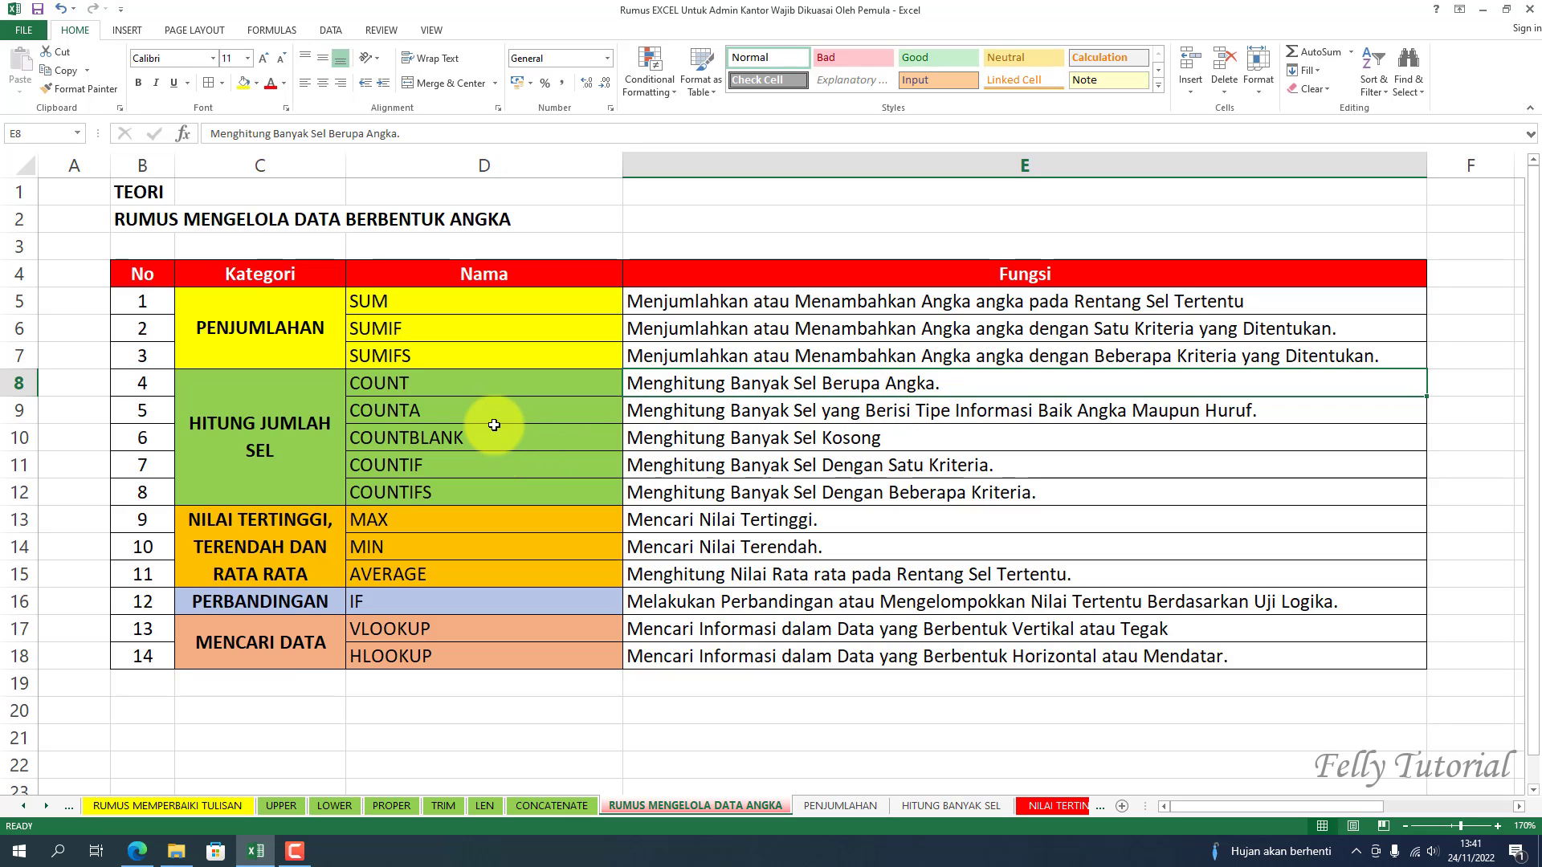
left_click(482, 409)
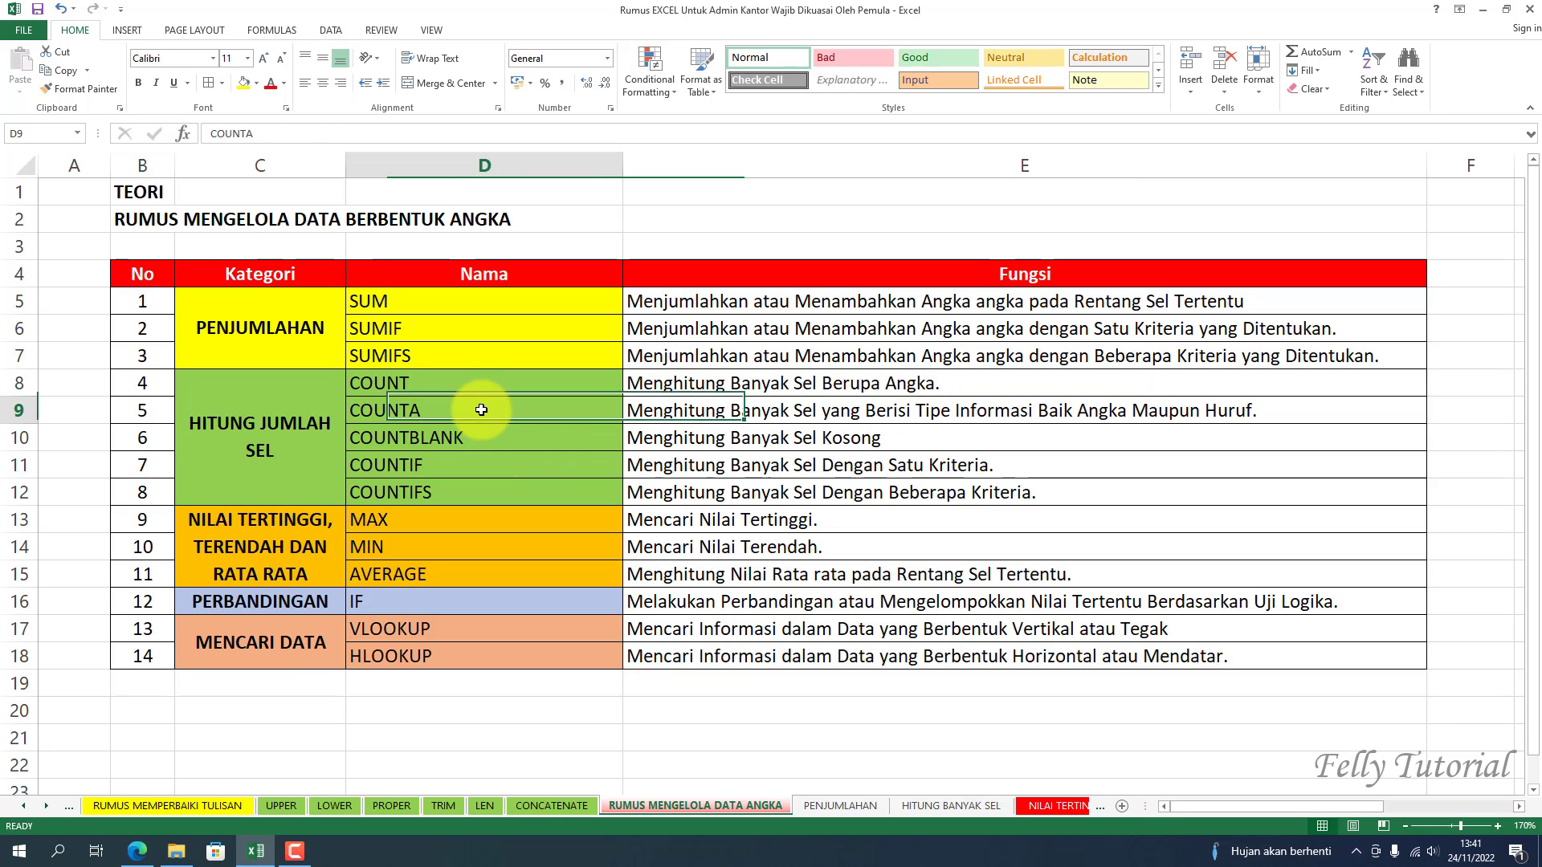
left_click(738, 415)
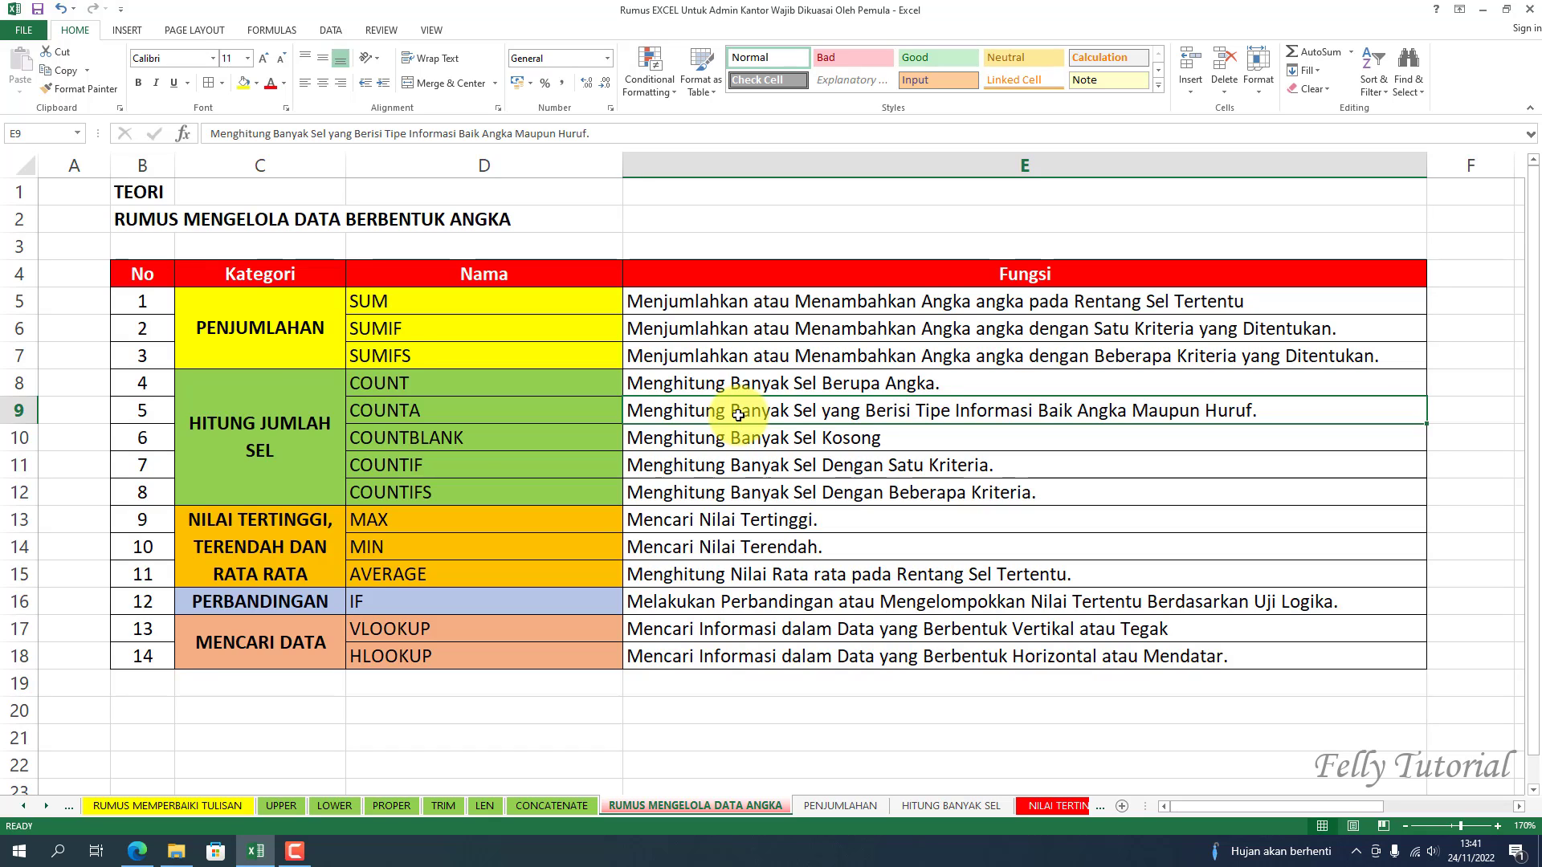
left_click(543, 438)
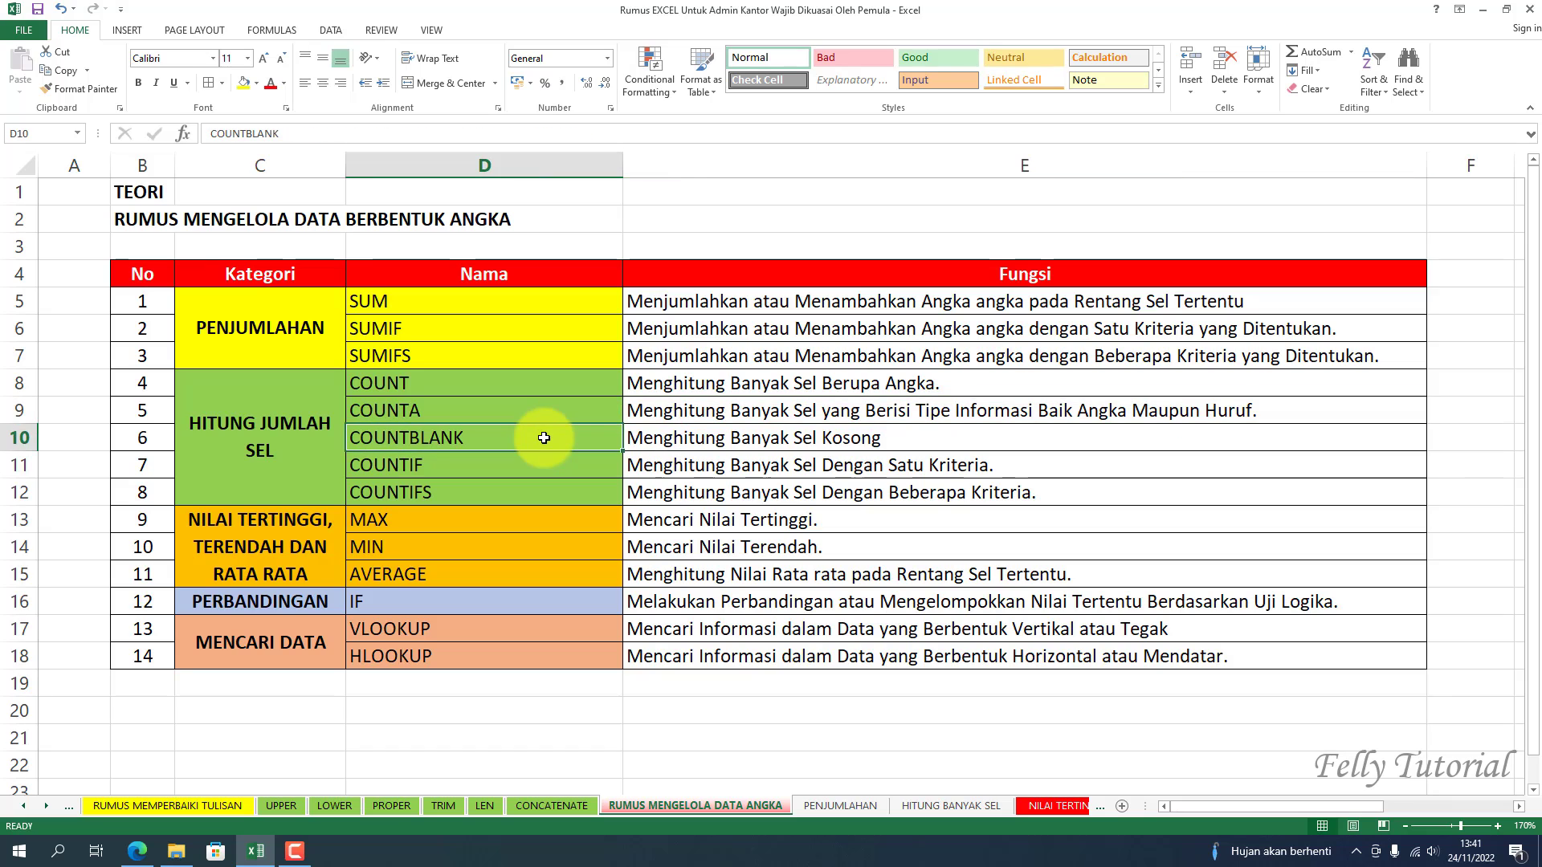
left_click(705, 442)
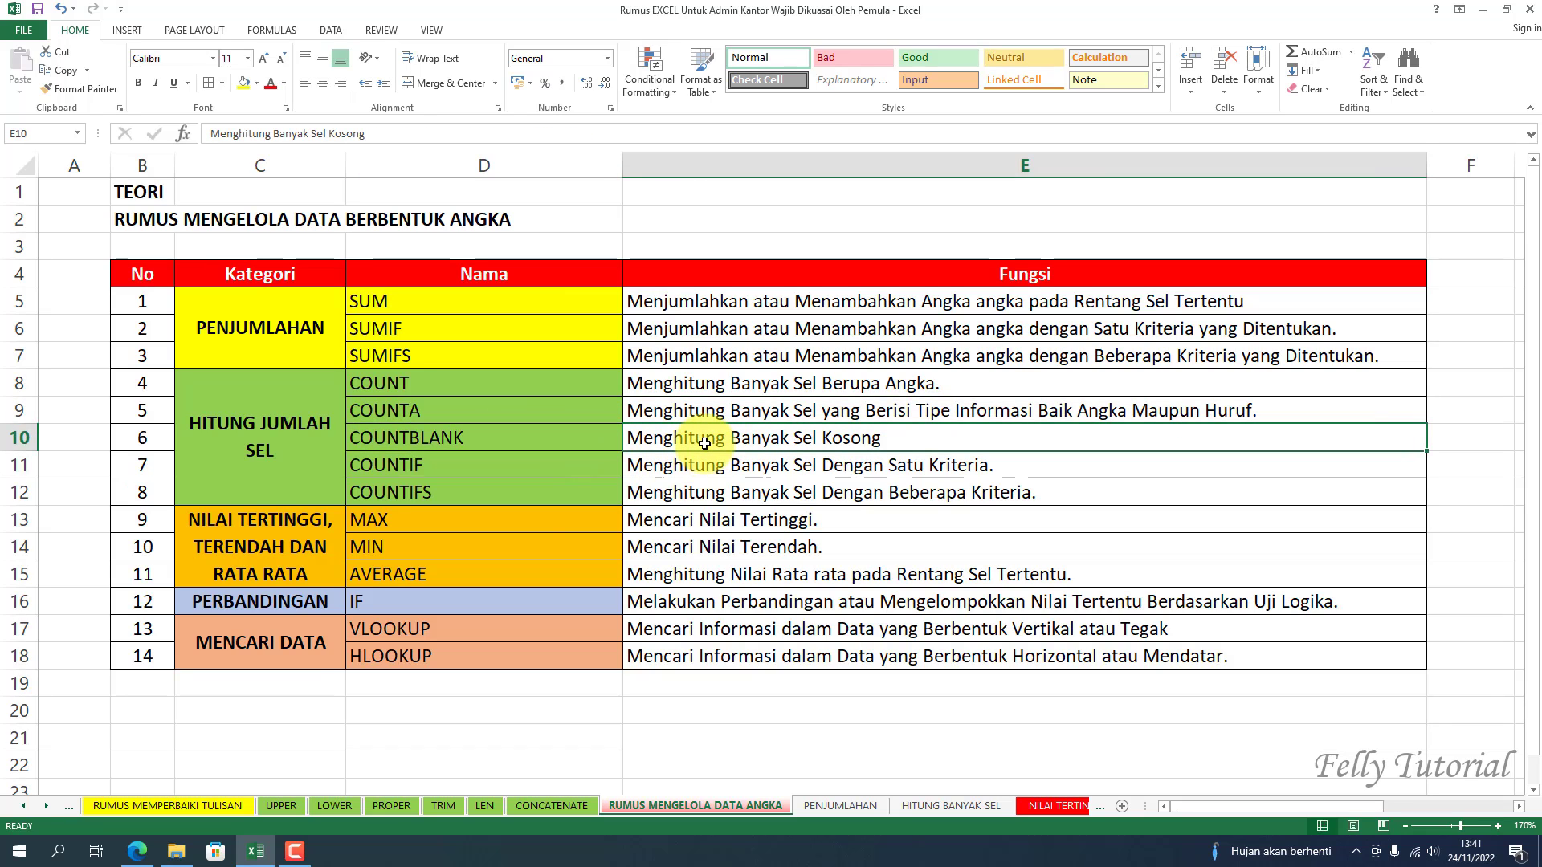
left_click(514, 466)
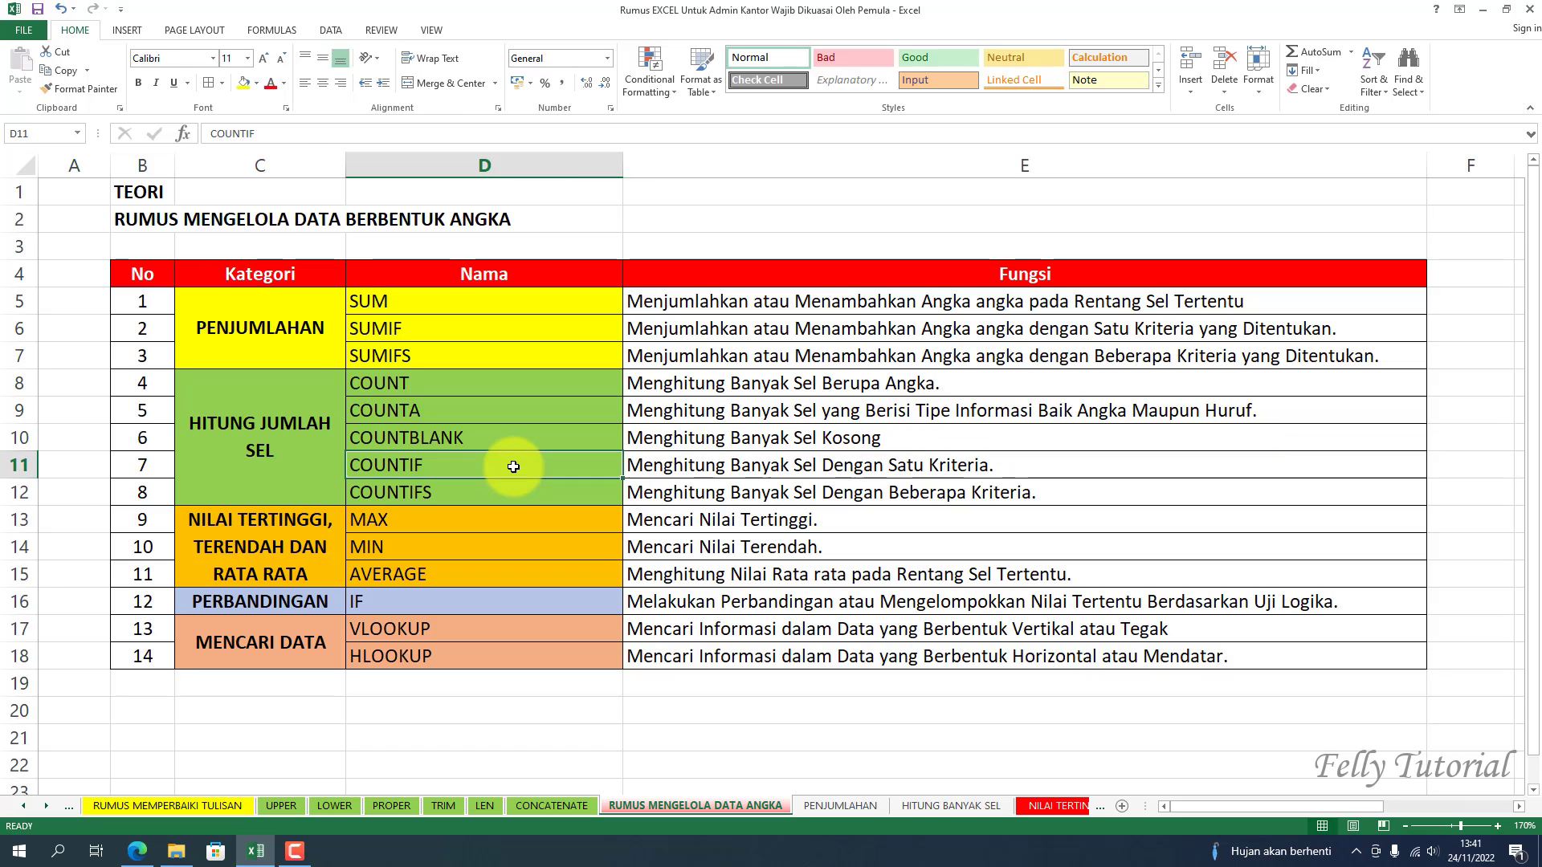
left_click(718, 471)
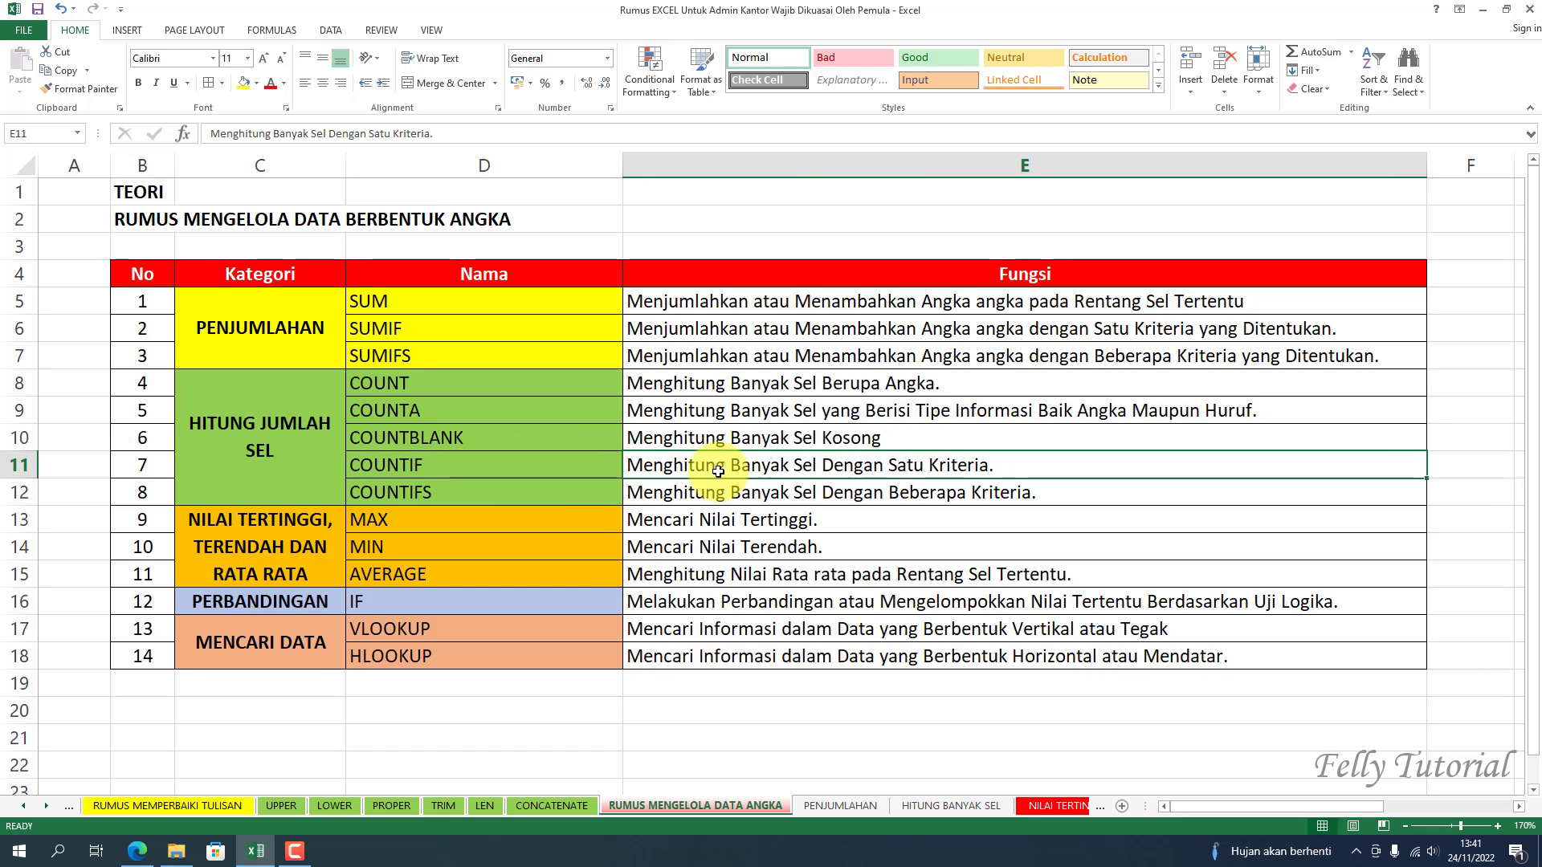
left_click(573, 501)
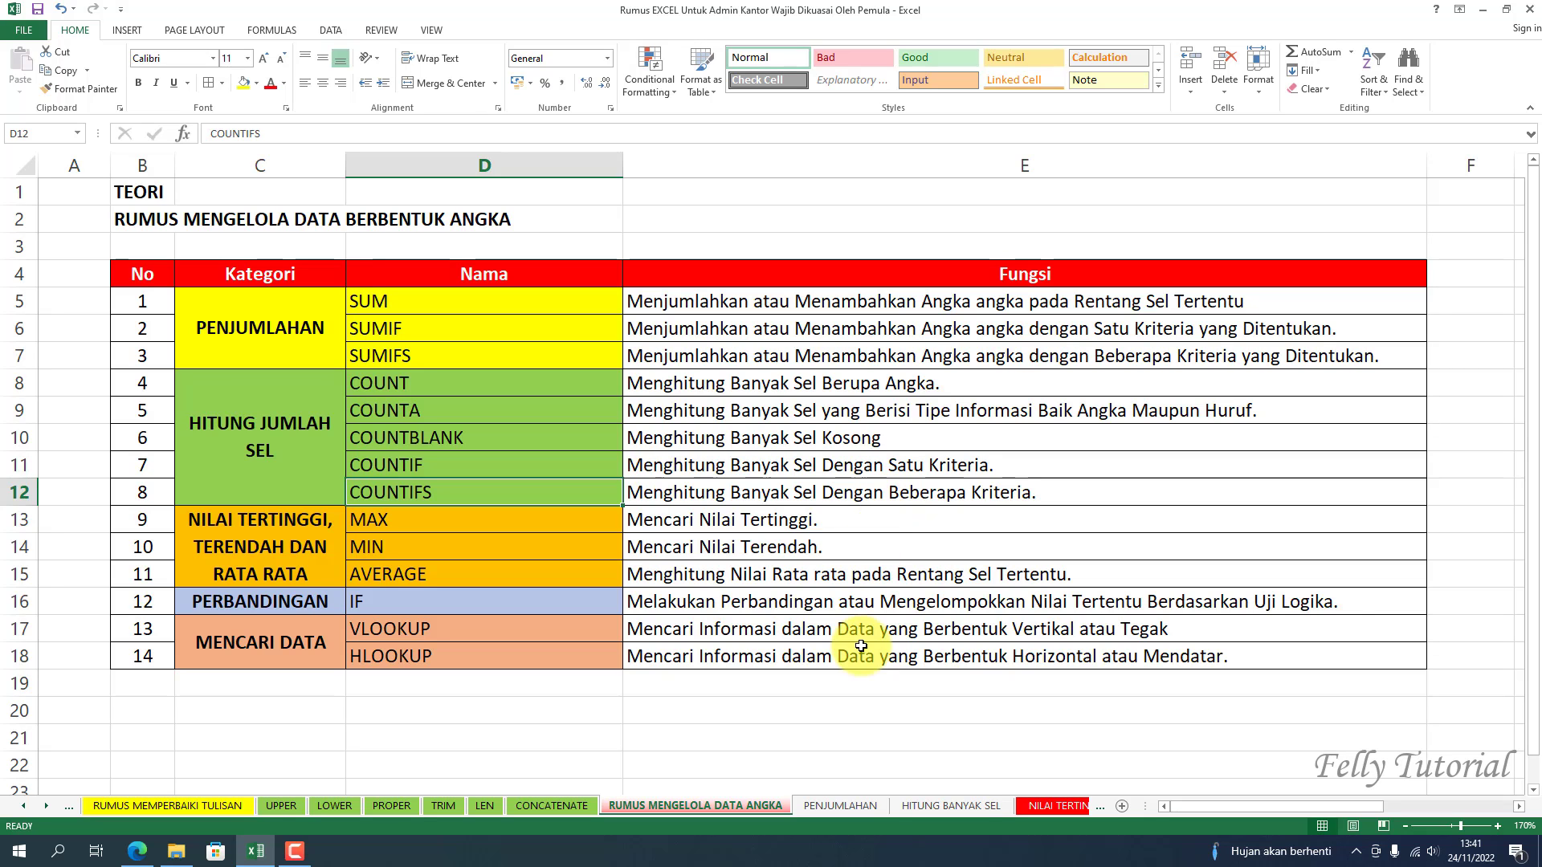
- Return to the HITUNG BANYAK SEL sheet and enter =COUNT(E3:E15) in cell H5 under Hitung Sel Angka
left_click(961, 807)
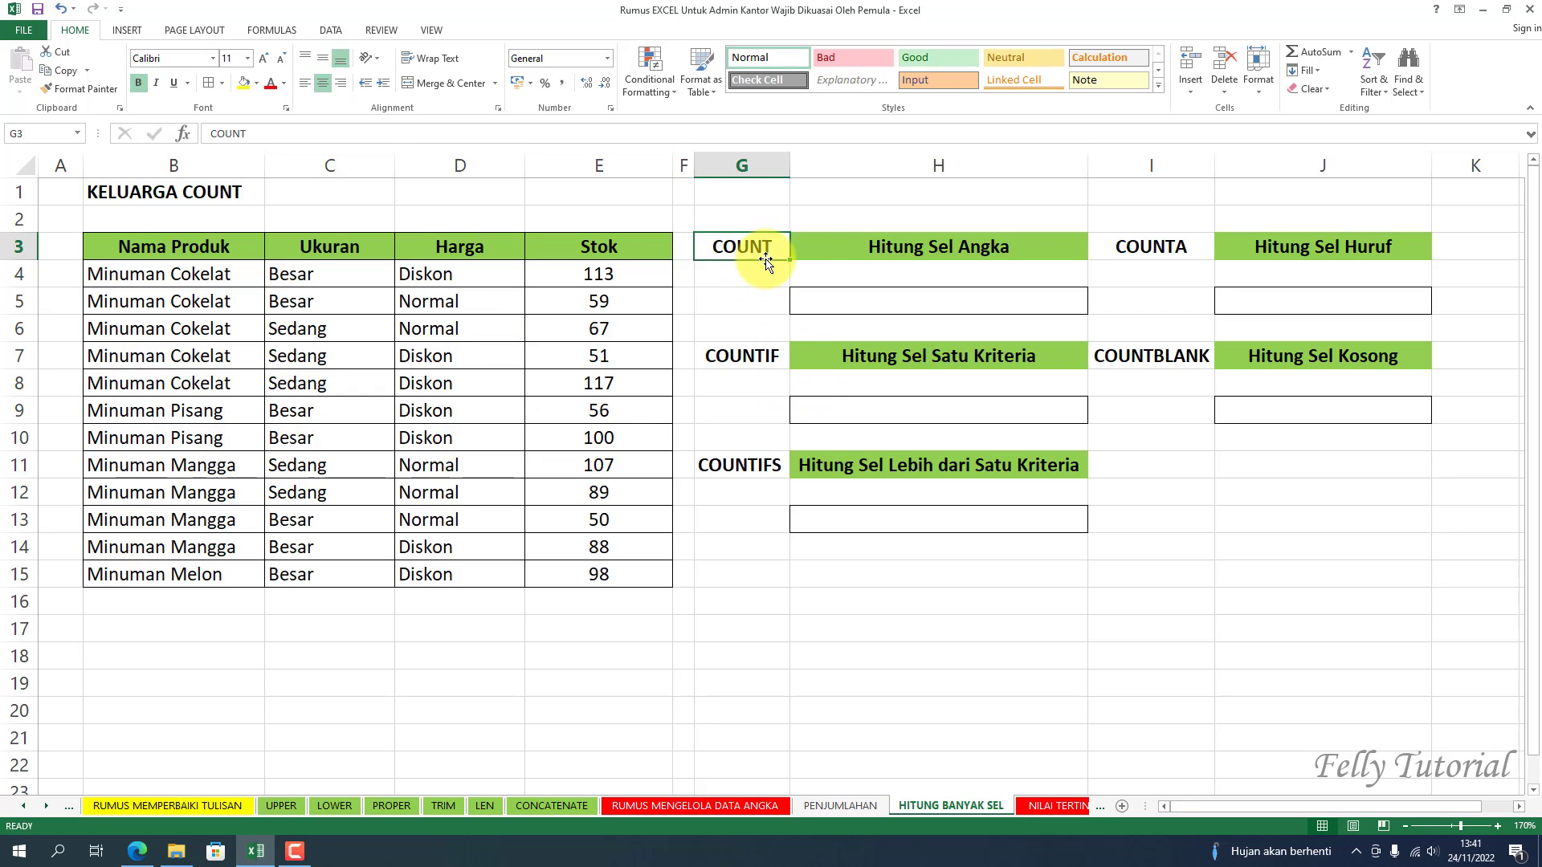
left_click(904, 249)
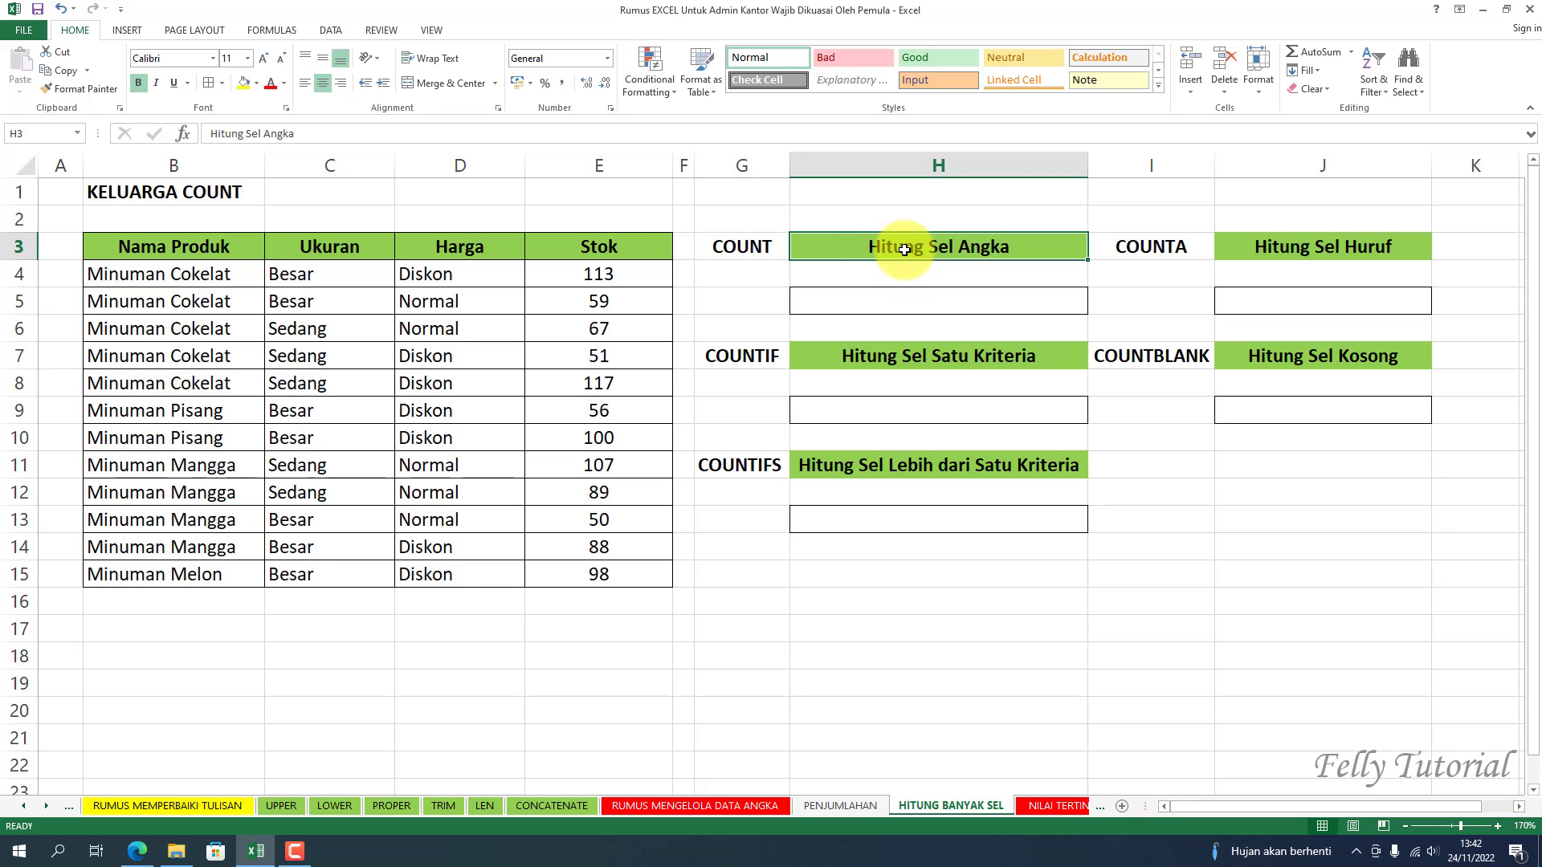
left_click(893, 302)
type("=")
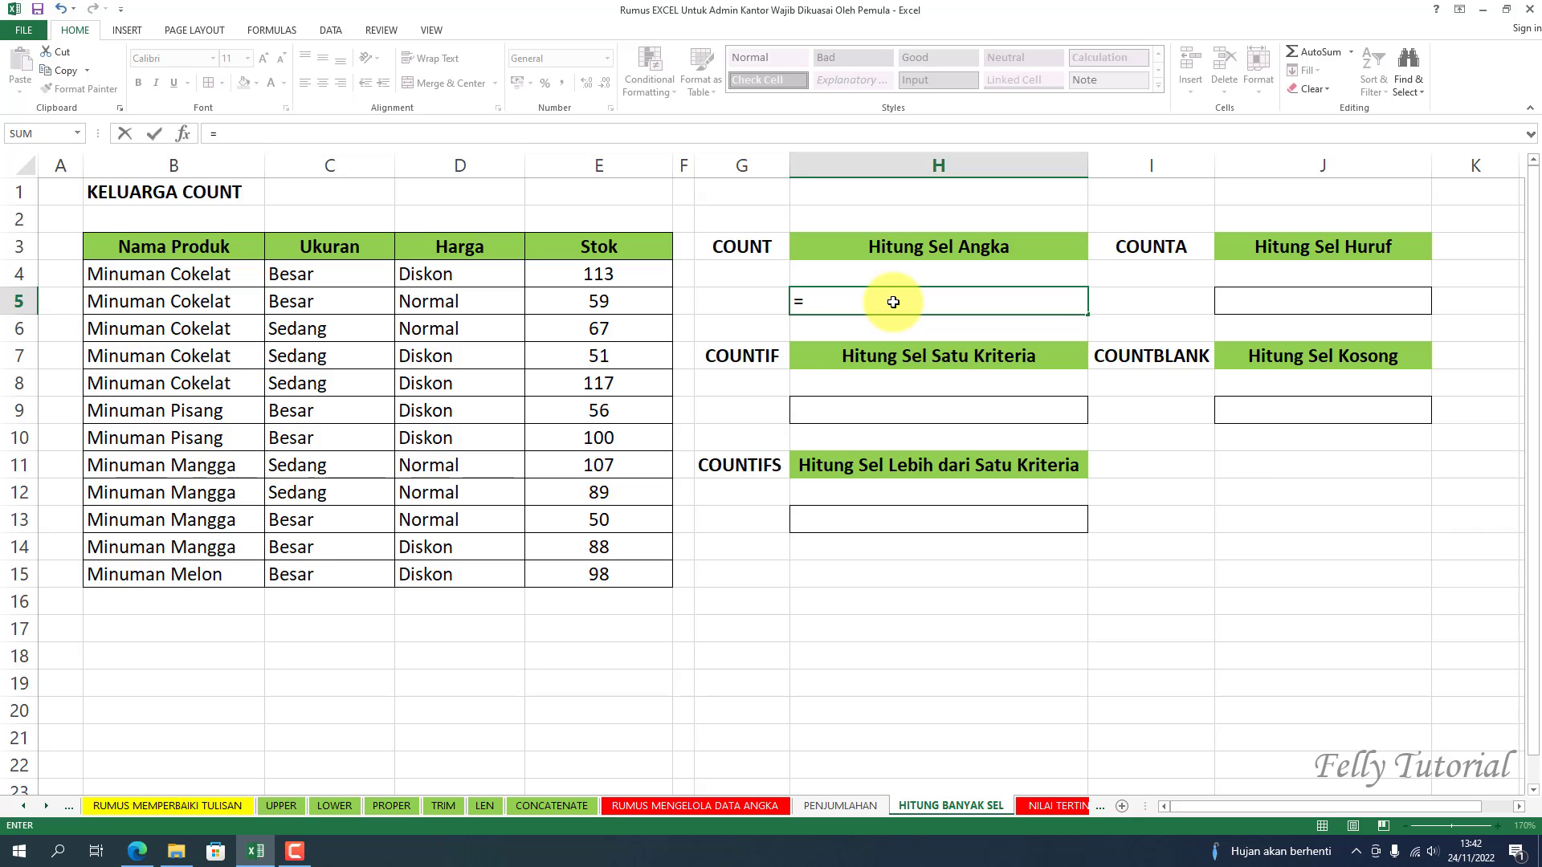
type("COUNT")
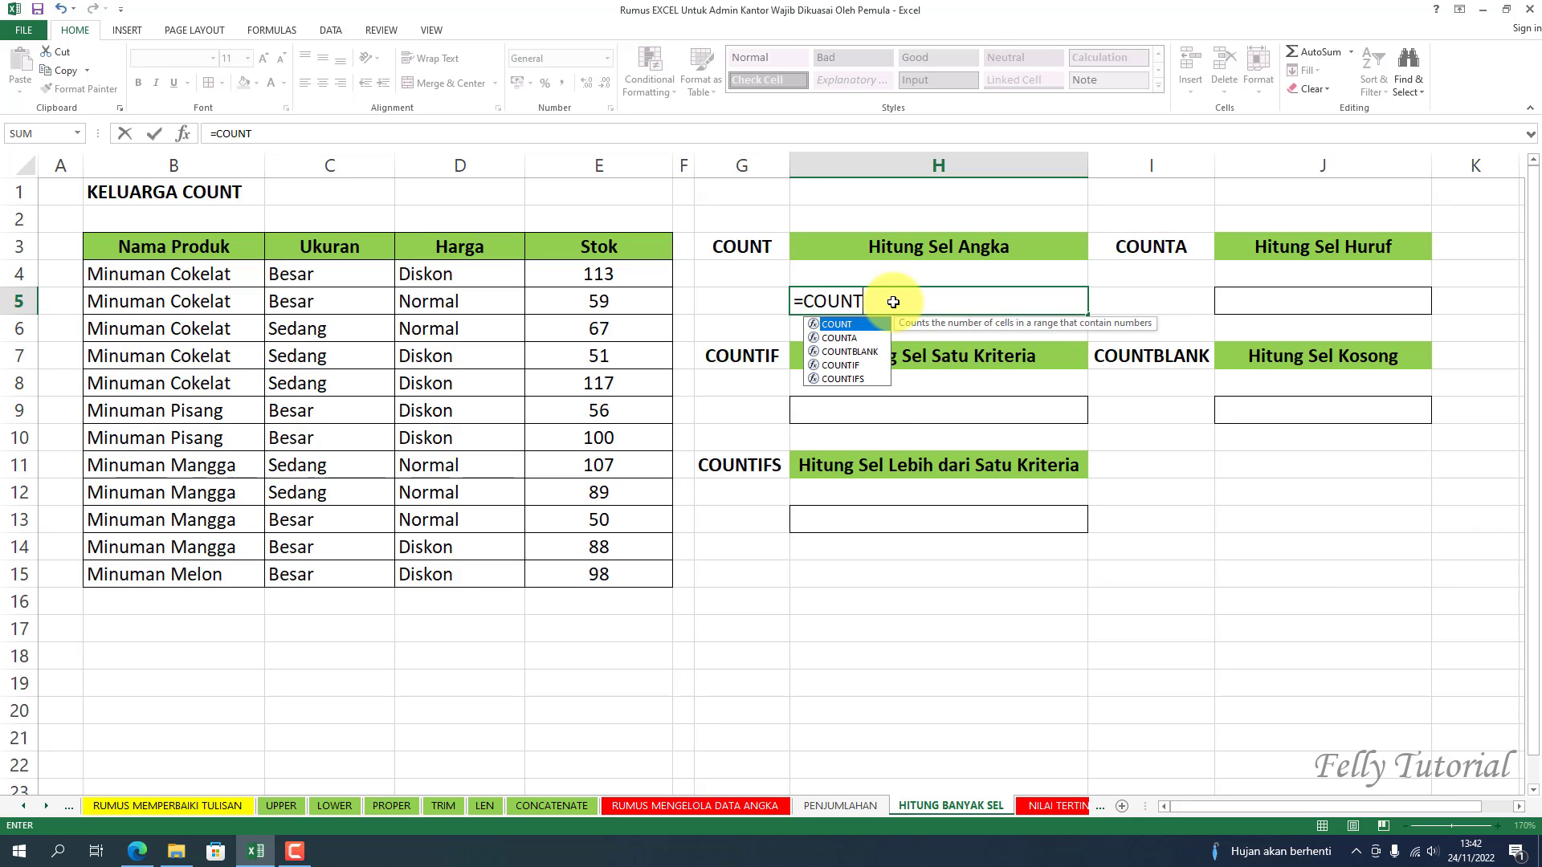
type("(")
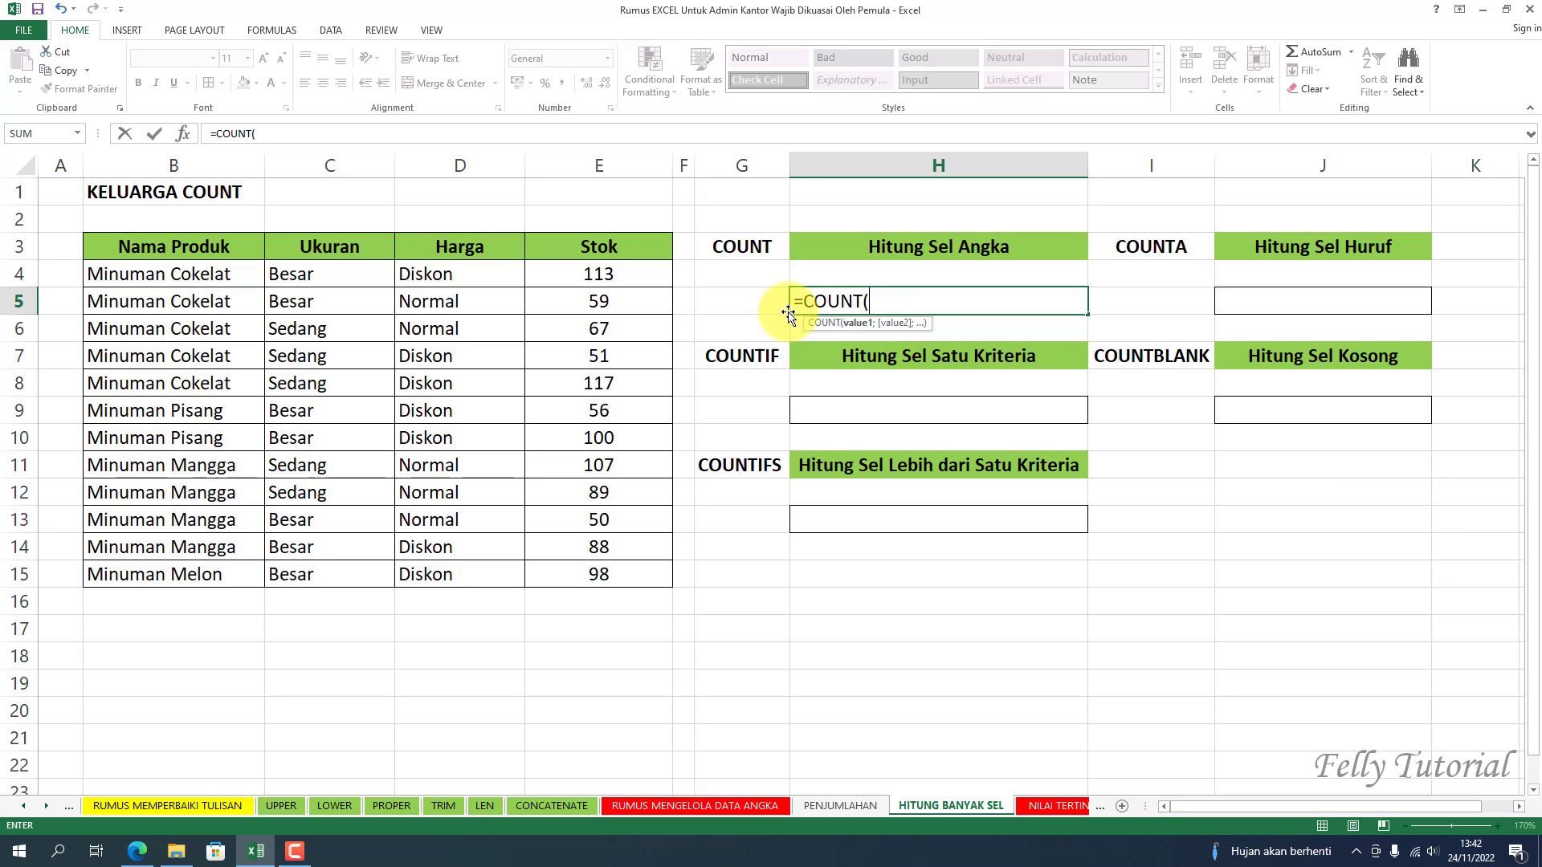
left_click_drag(604, 259, 629, 575)
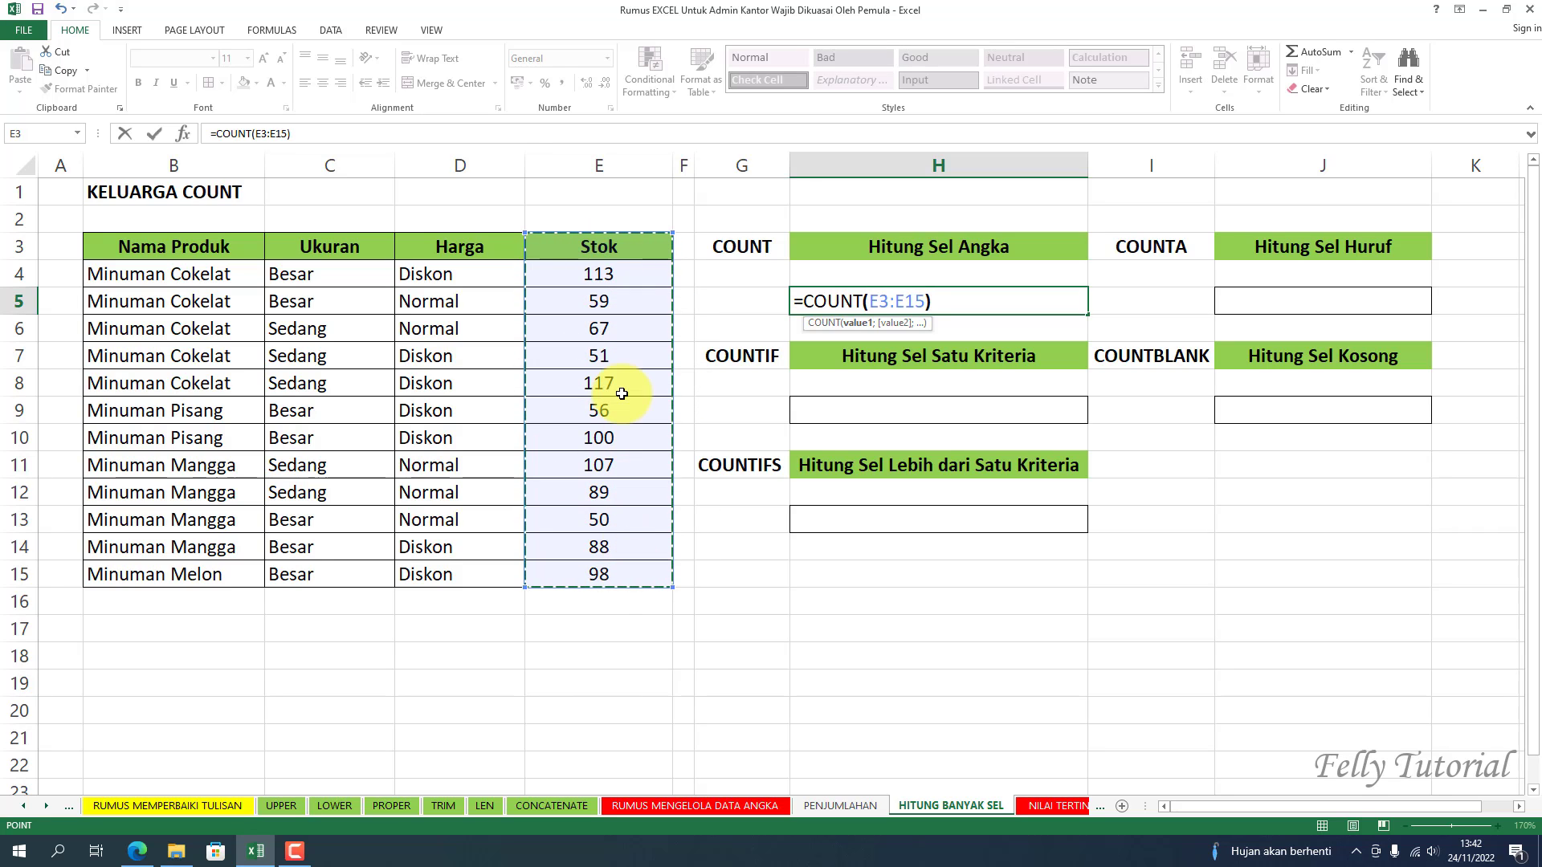
type(")")
key("Return")
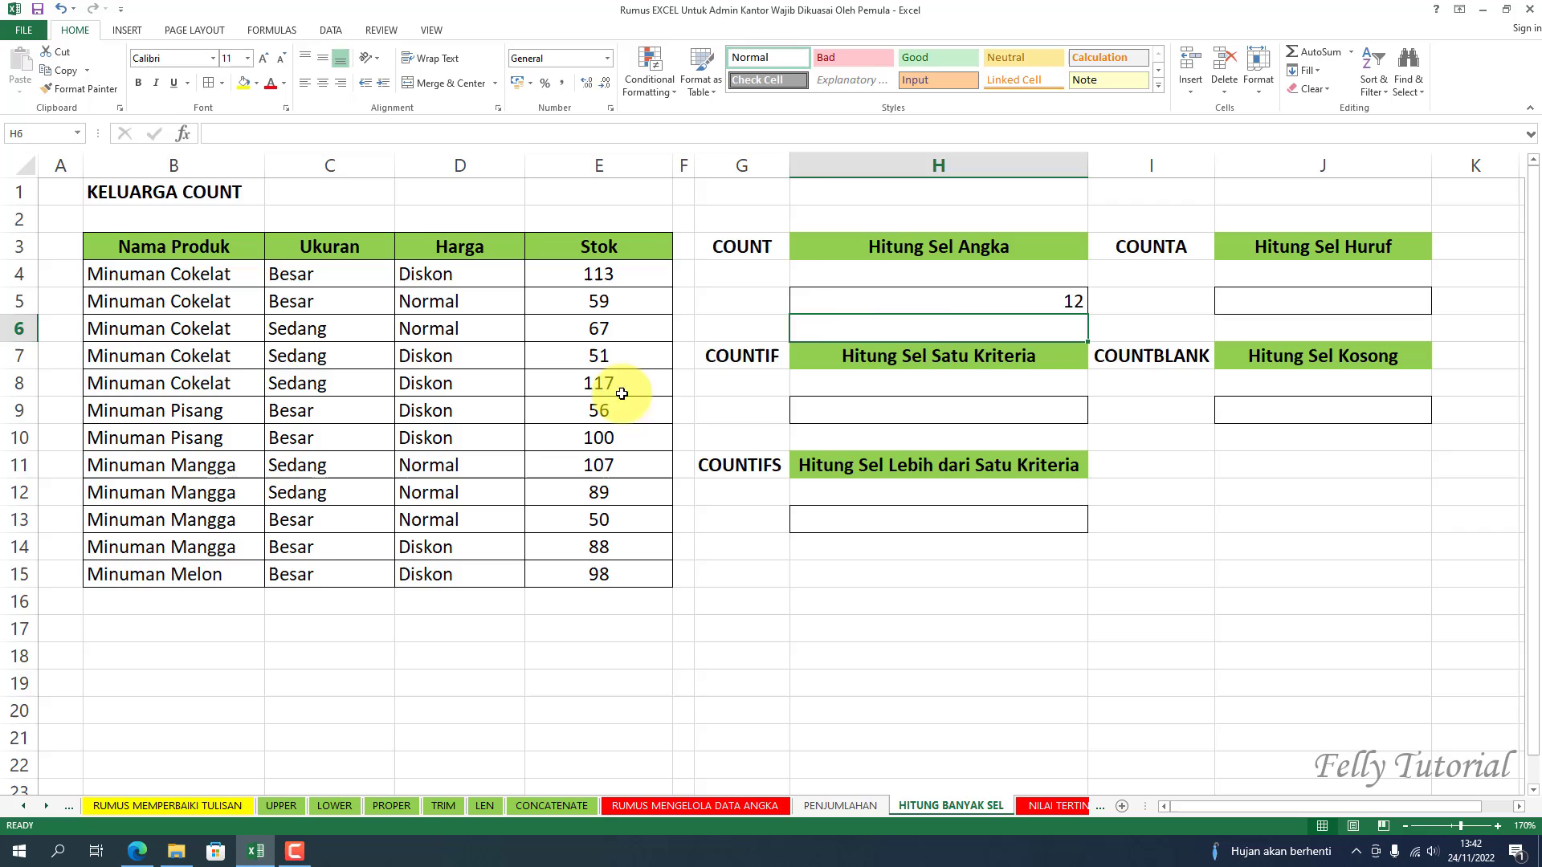
- Centre and bold the COUNT result in cell H5
left_click(929, 299)
left_click(323, 83)
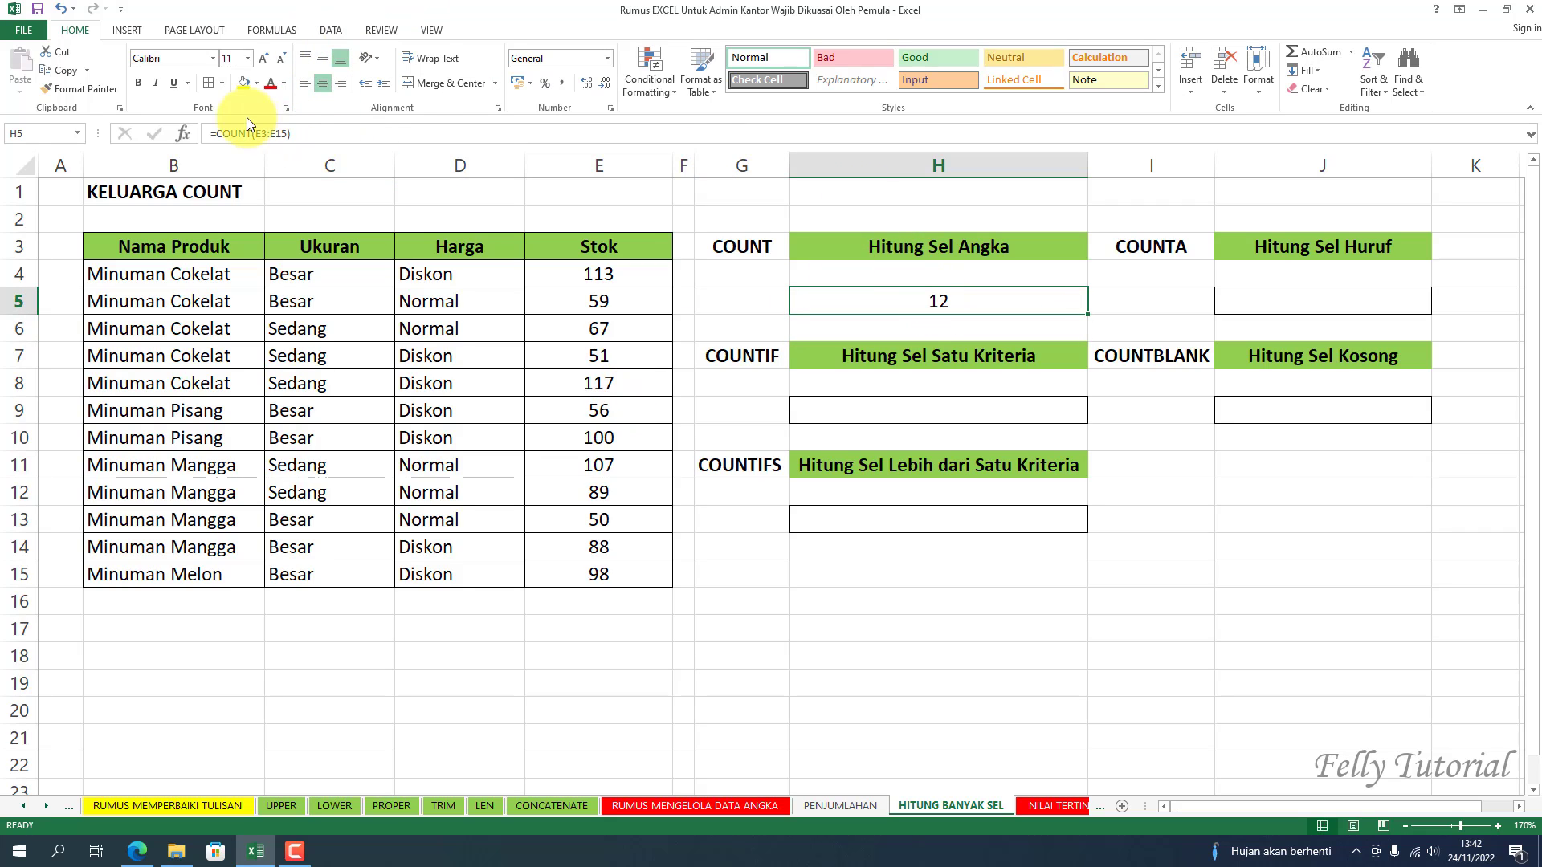
left_click(141, 83)
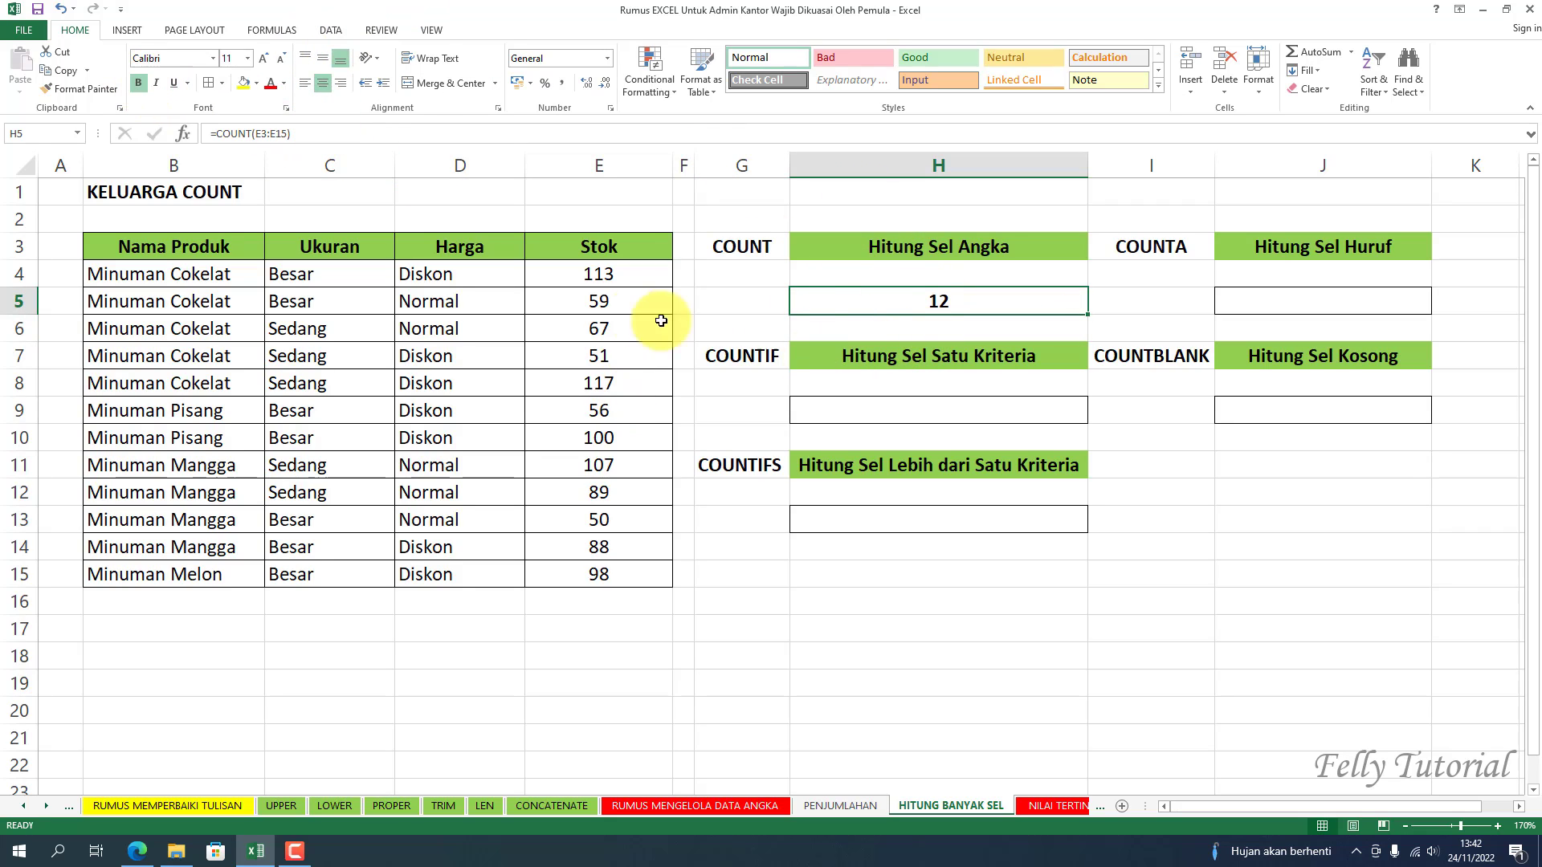
- Check the COUNT result against the Stok values in E4:E15 and compare it with the COUNTA exercise at I3 and J5
left_click_drag(623, 273, 630, 571)
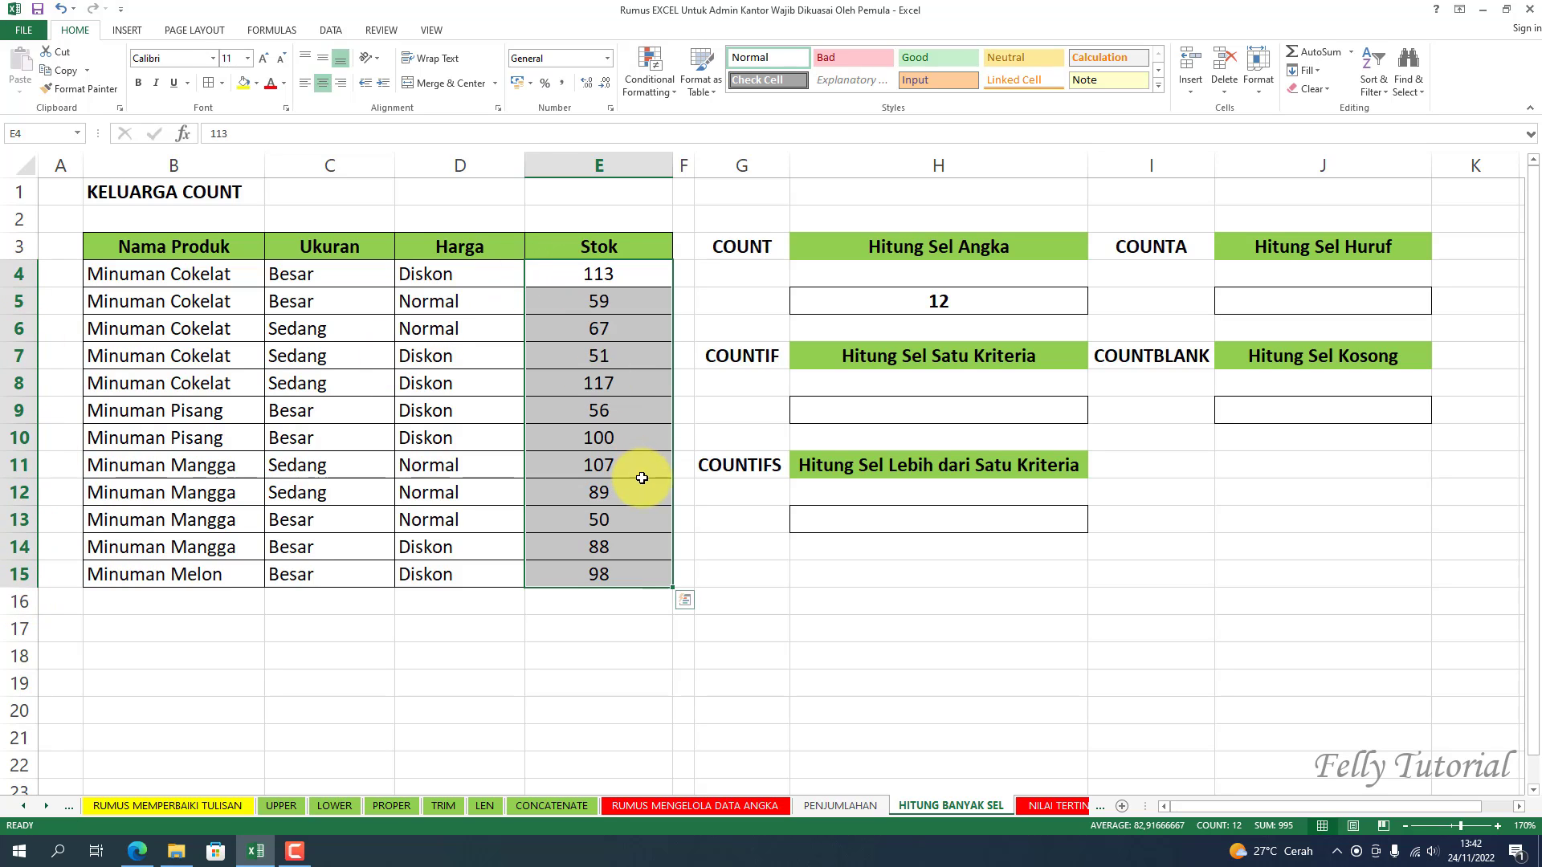
left_click(972, 401)
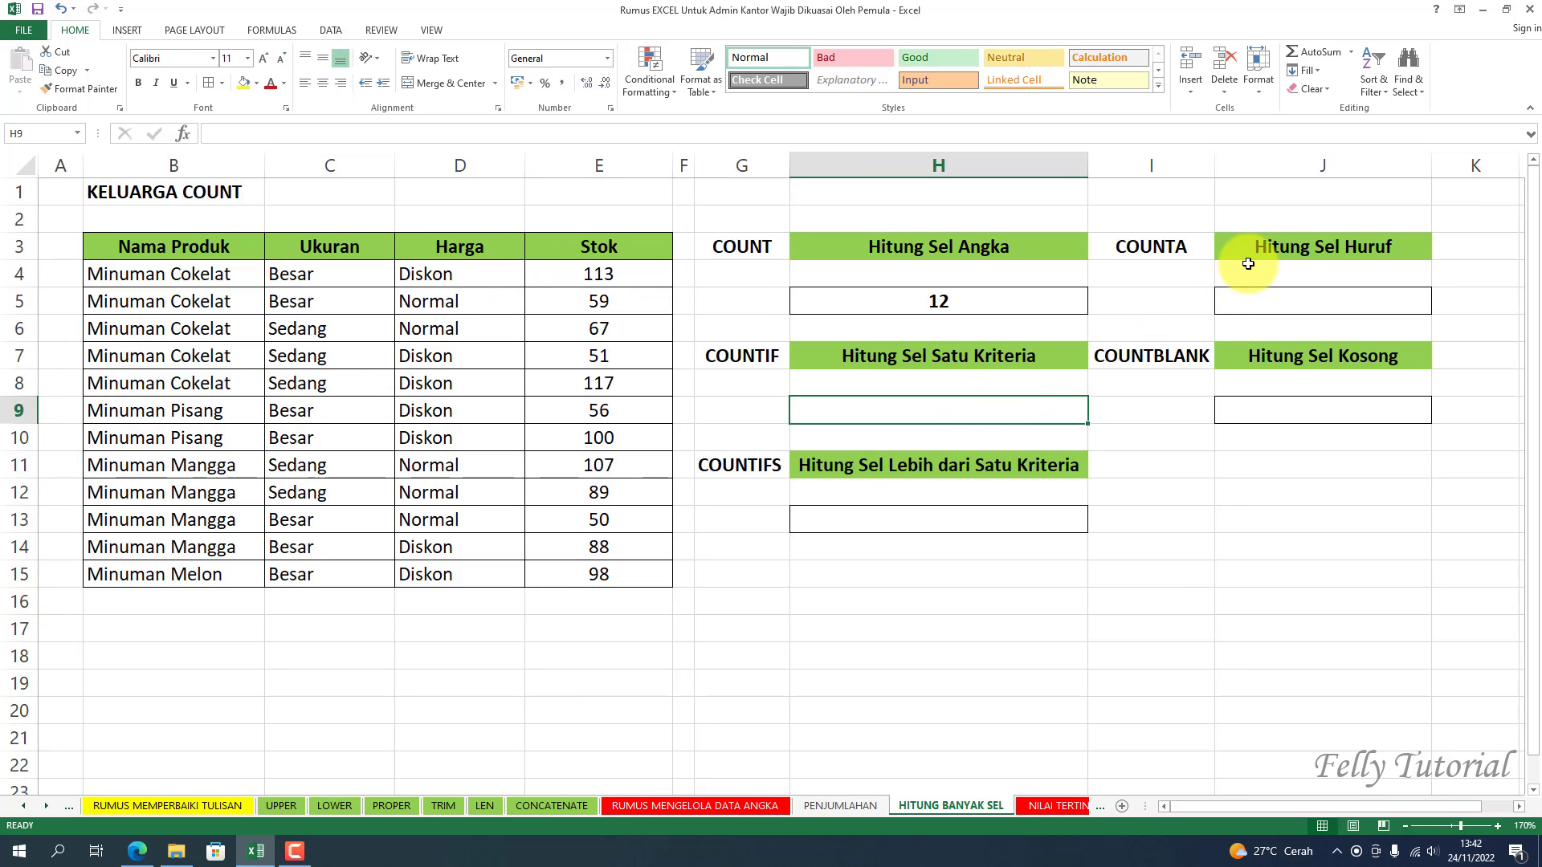
left_click(1169, 251)
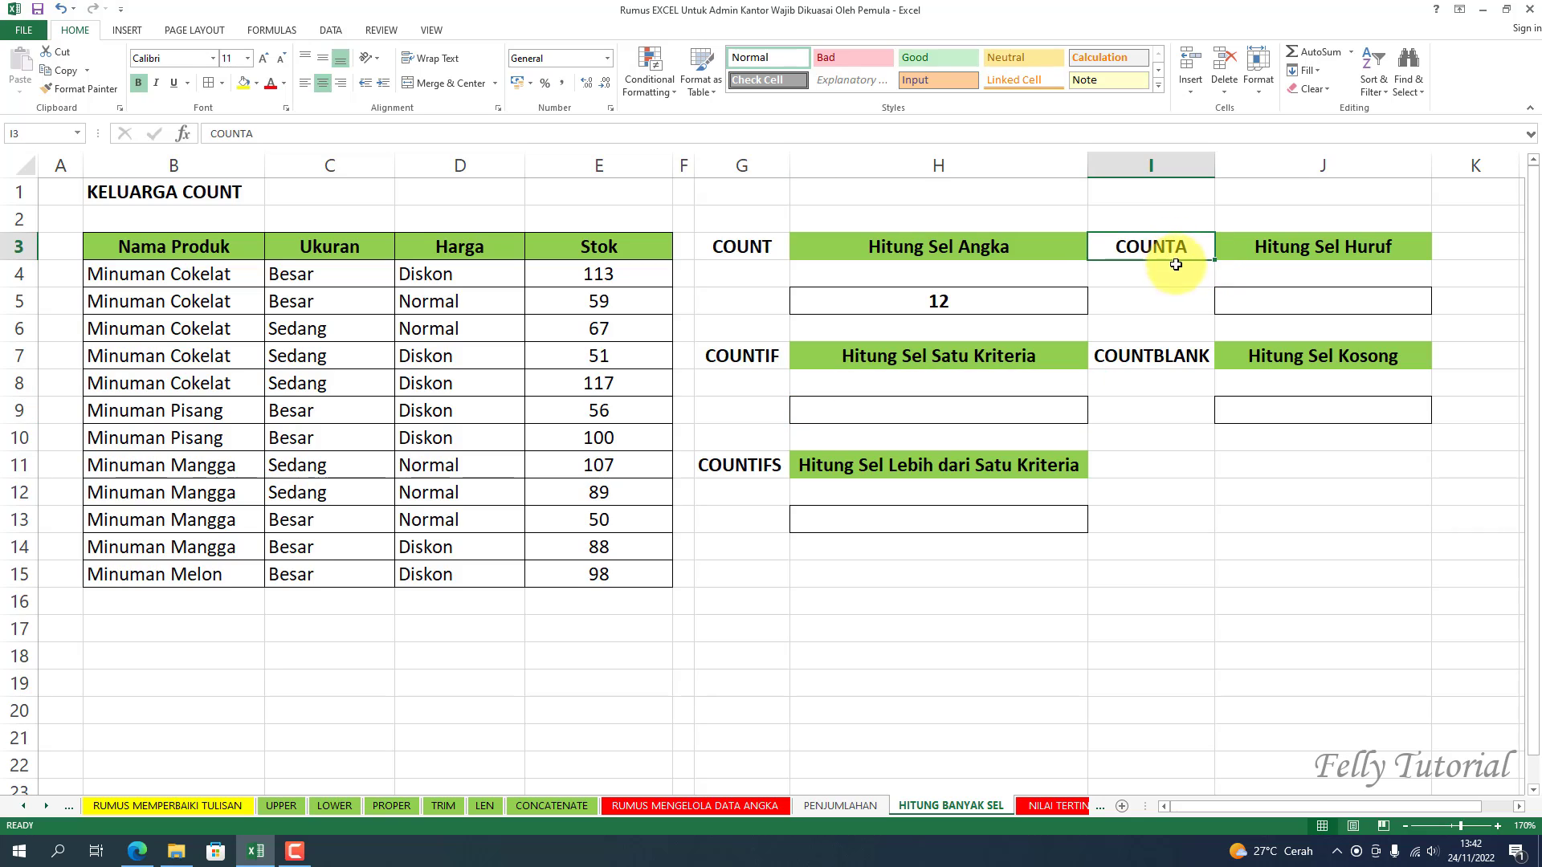
left_click(1257, 303)
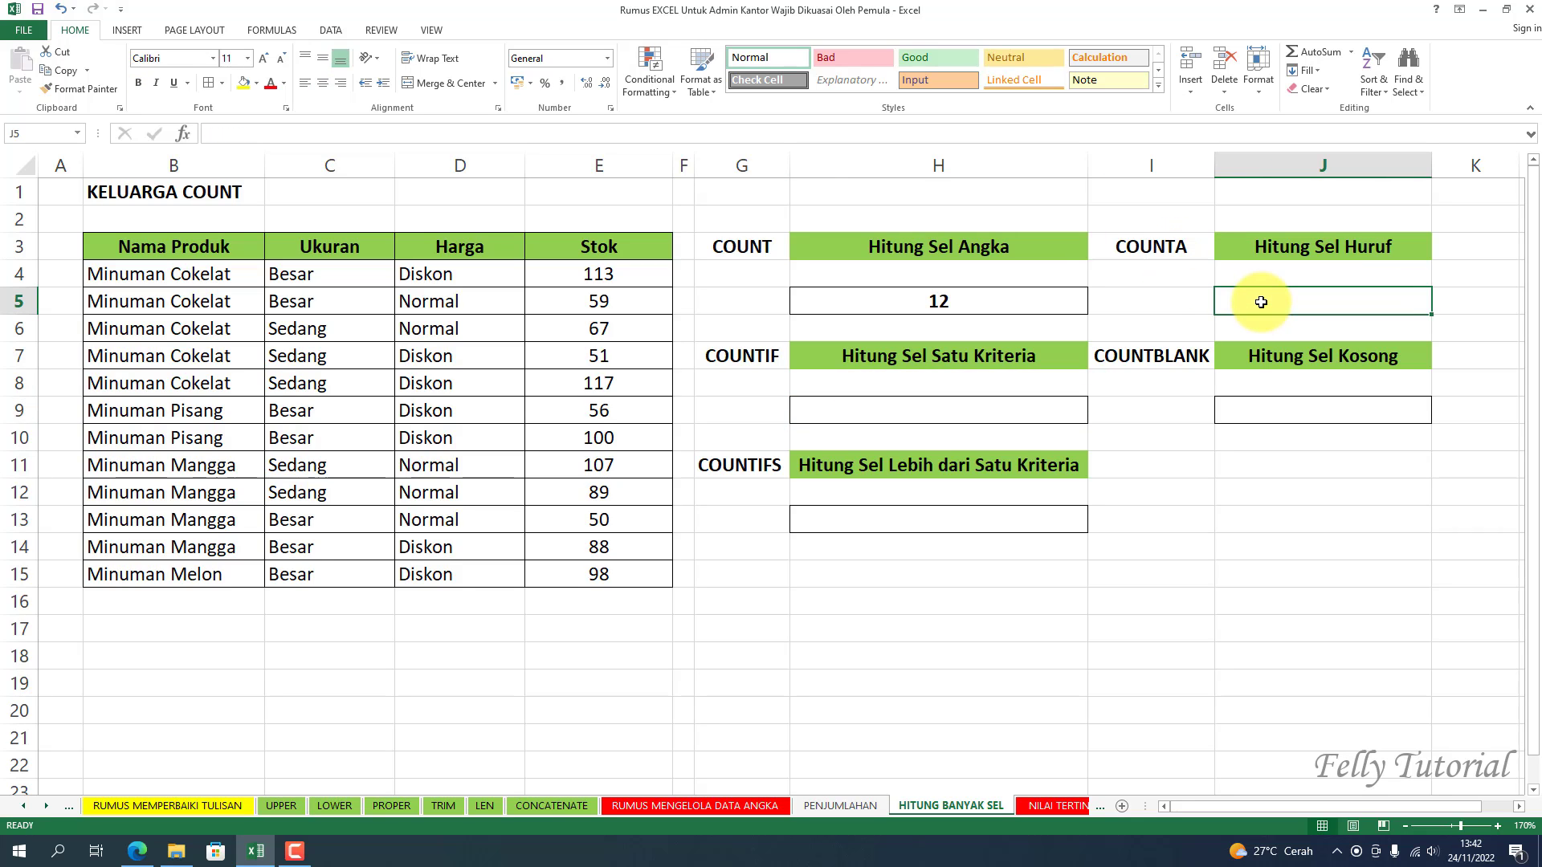
left_click(1198, 253)
left_click(1287, 300)
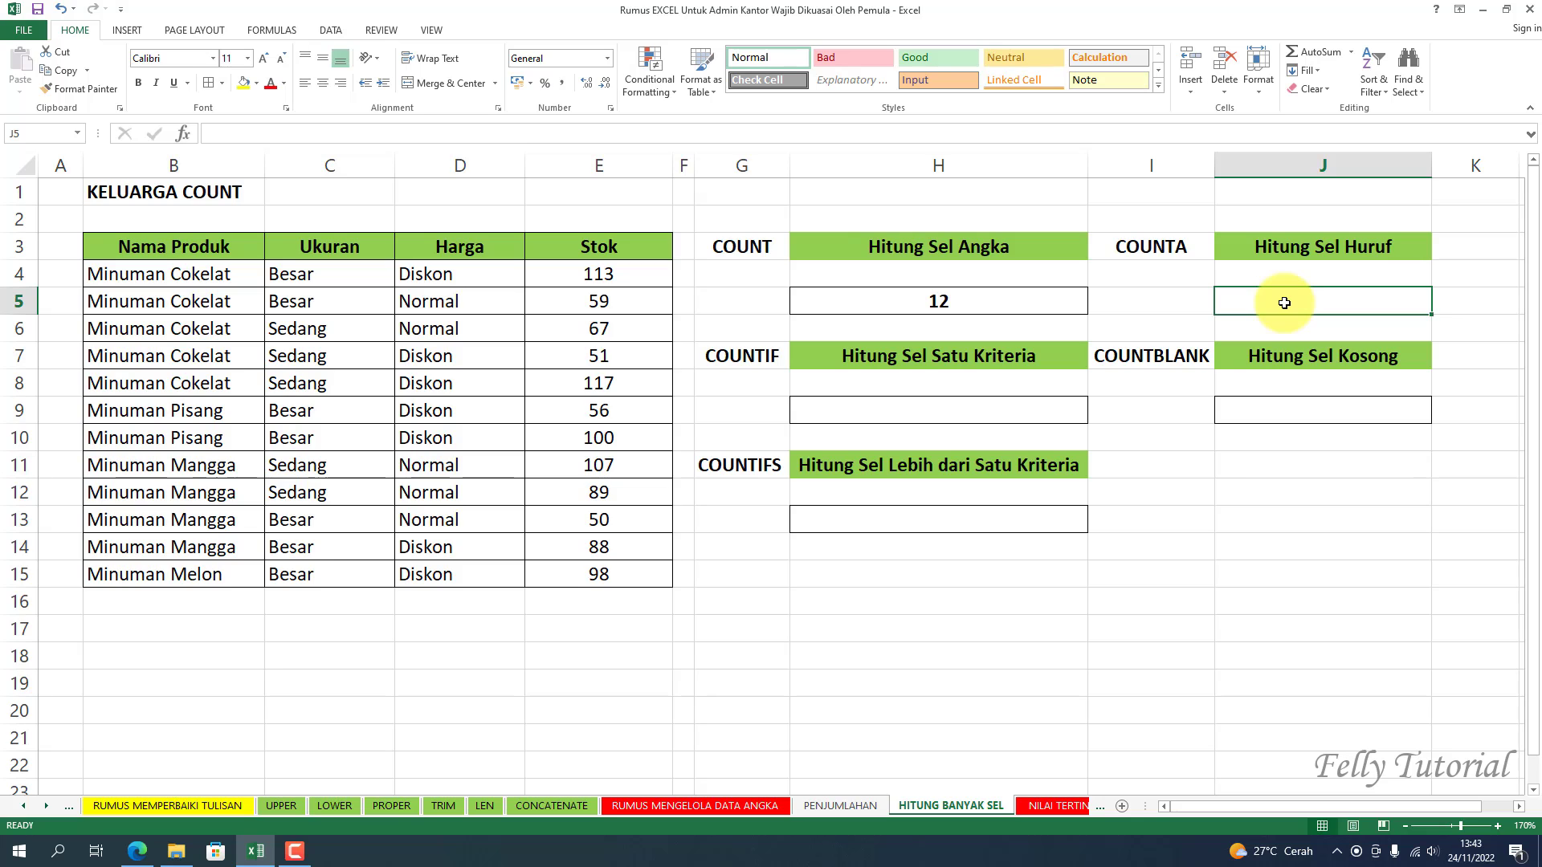
key("Left")
key("Left")
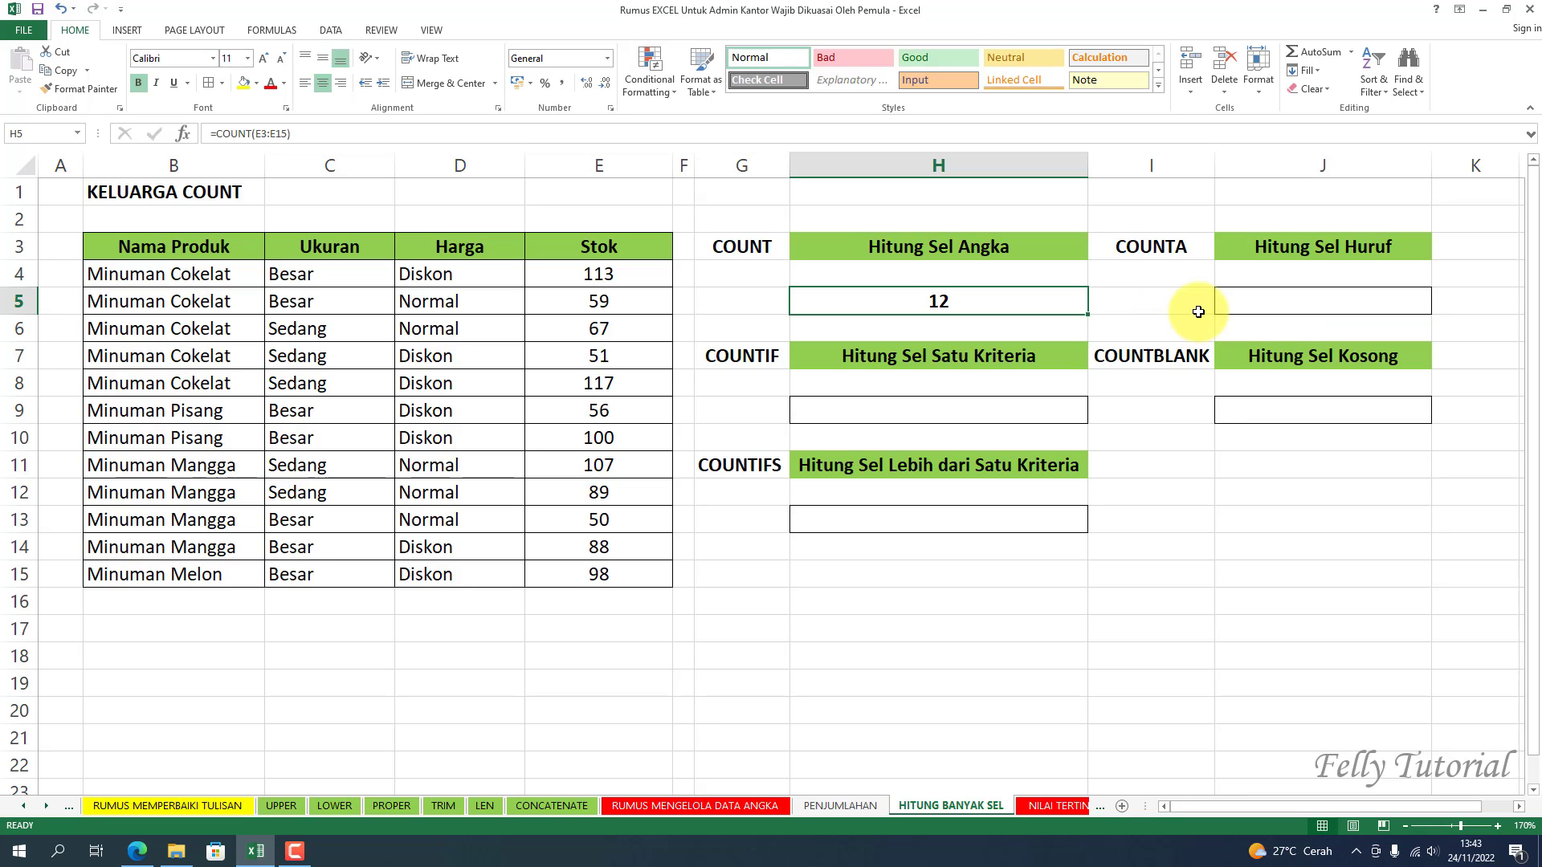
- Count the filled Harga cells by entering =COUNTA(D3:D15) in cell J5 under Hitung Sel Huruf
left_click(1305, 303)
type("=")
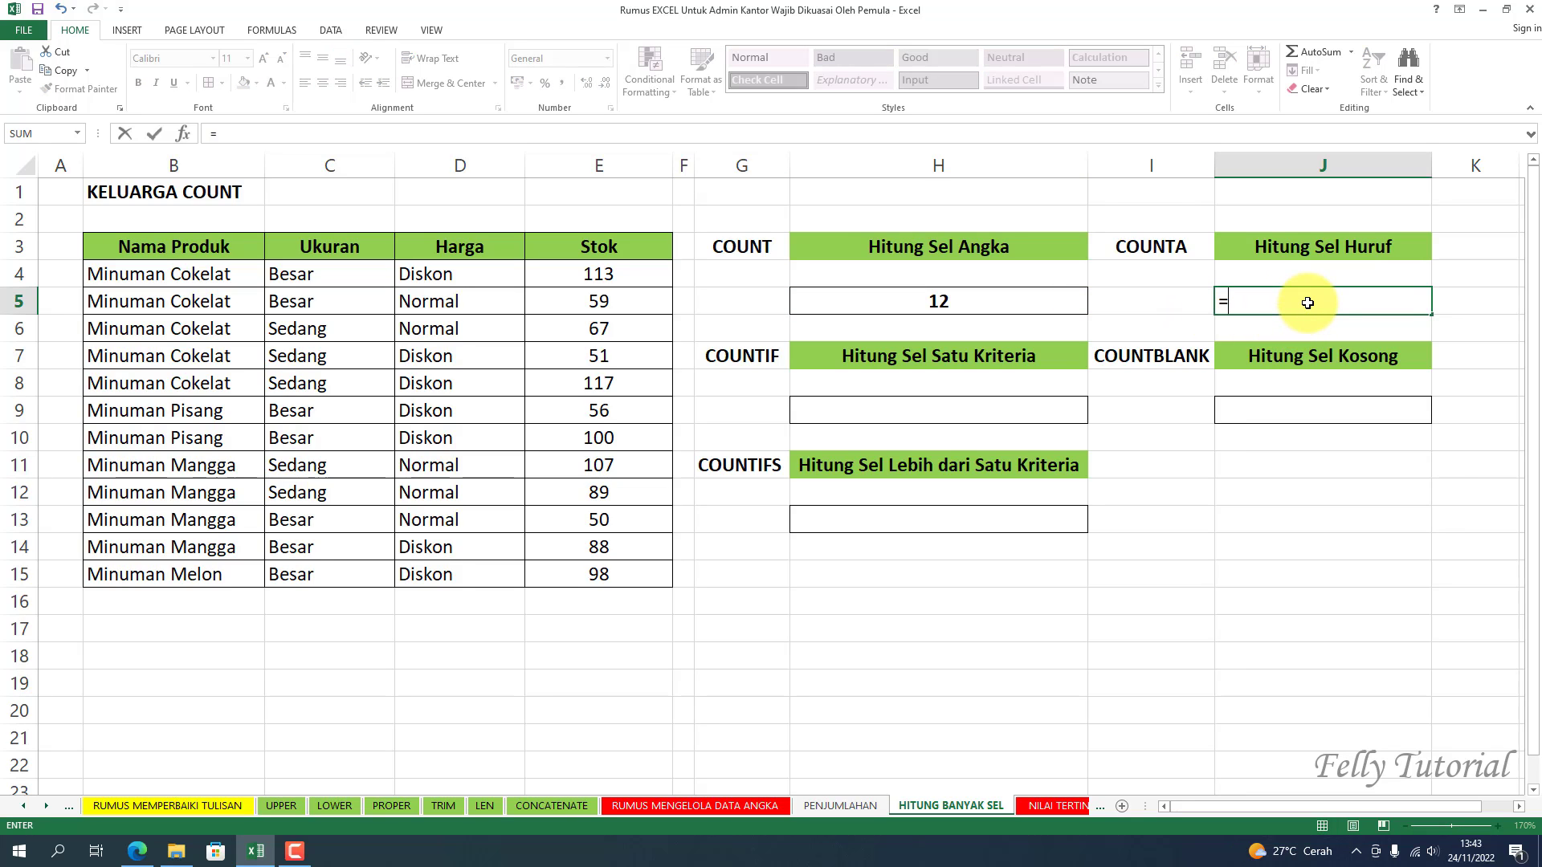
type("C")
key("BackSpace")
type("C")
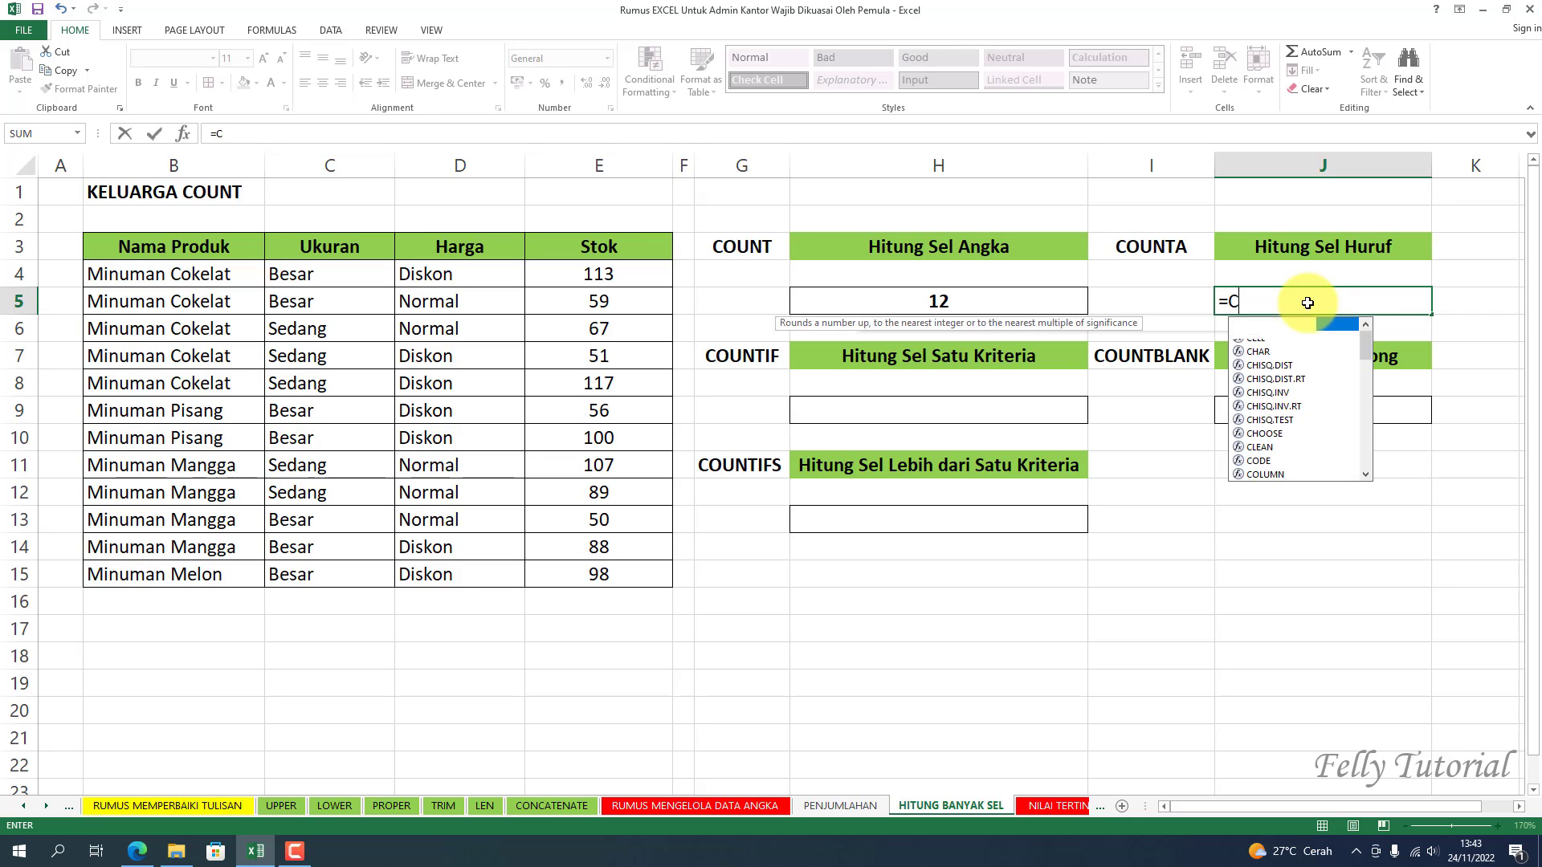
type("OUNTA")
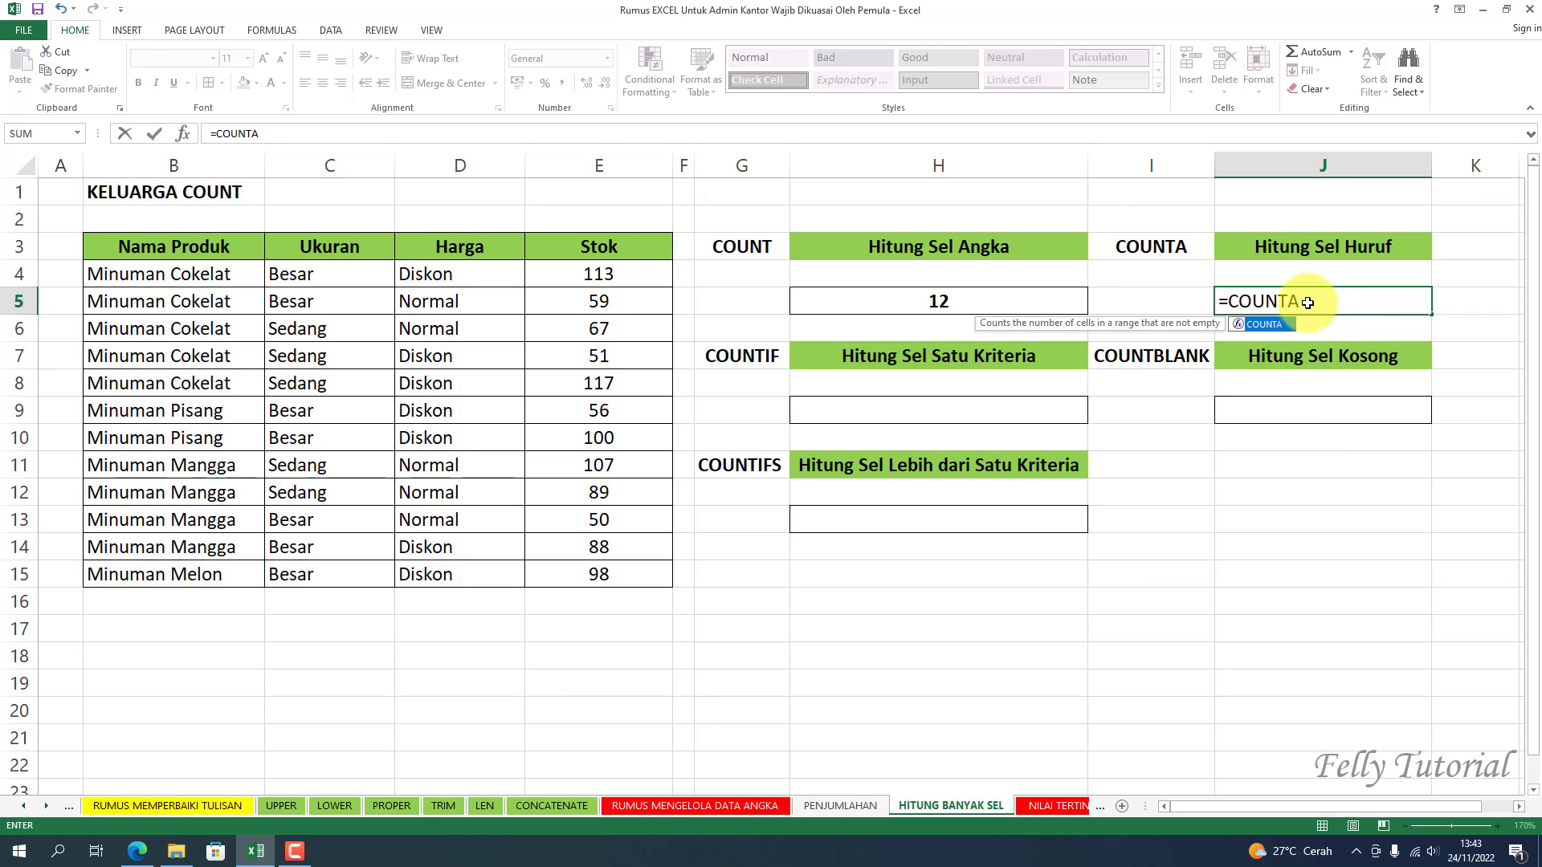
type("(")
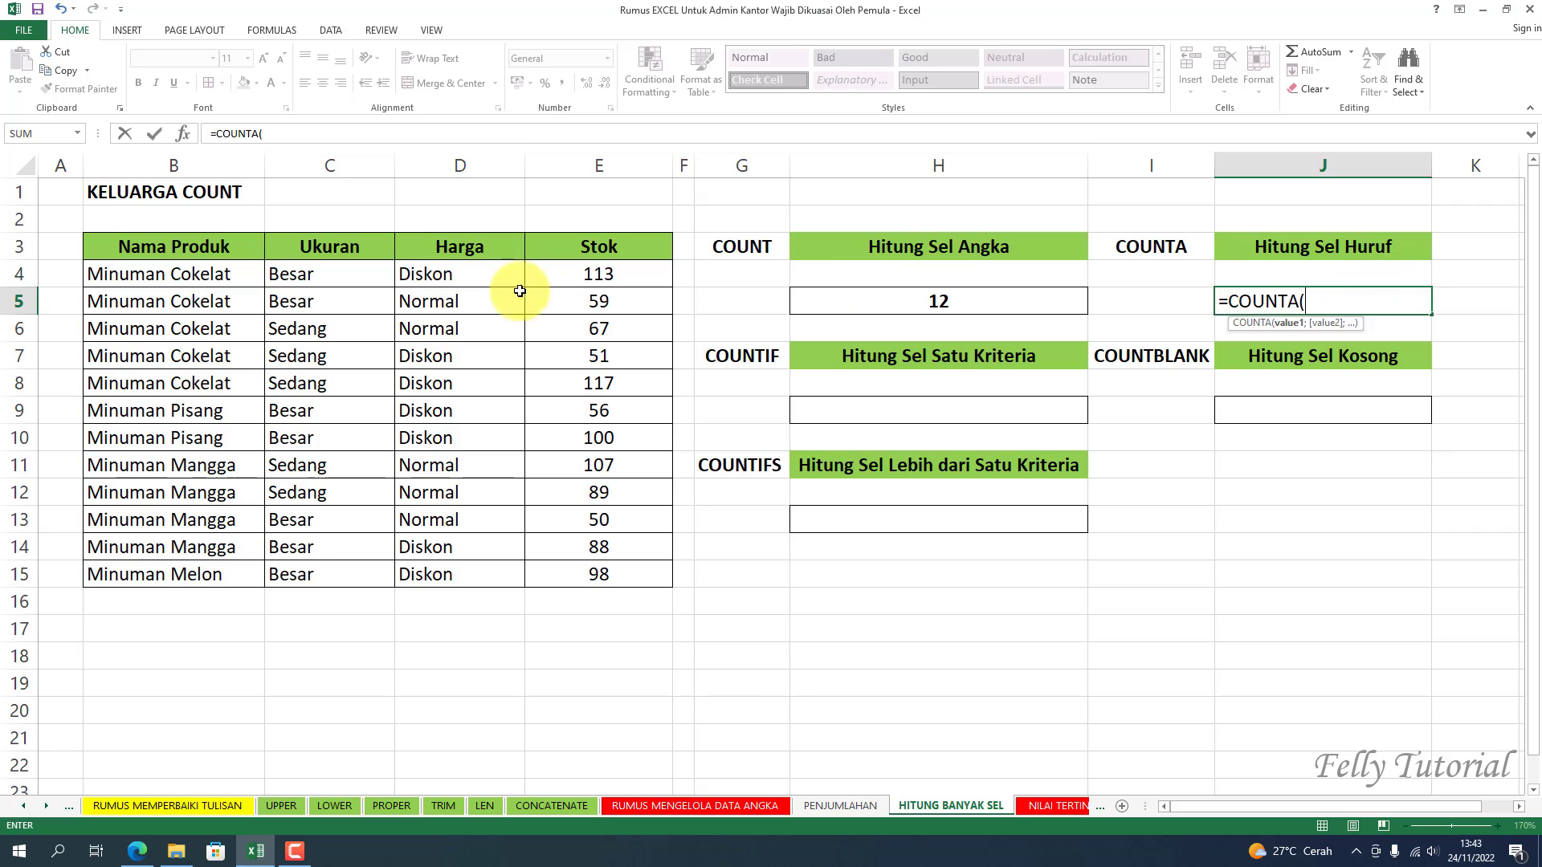
left_click_drag(450, 248, 450, 572)
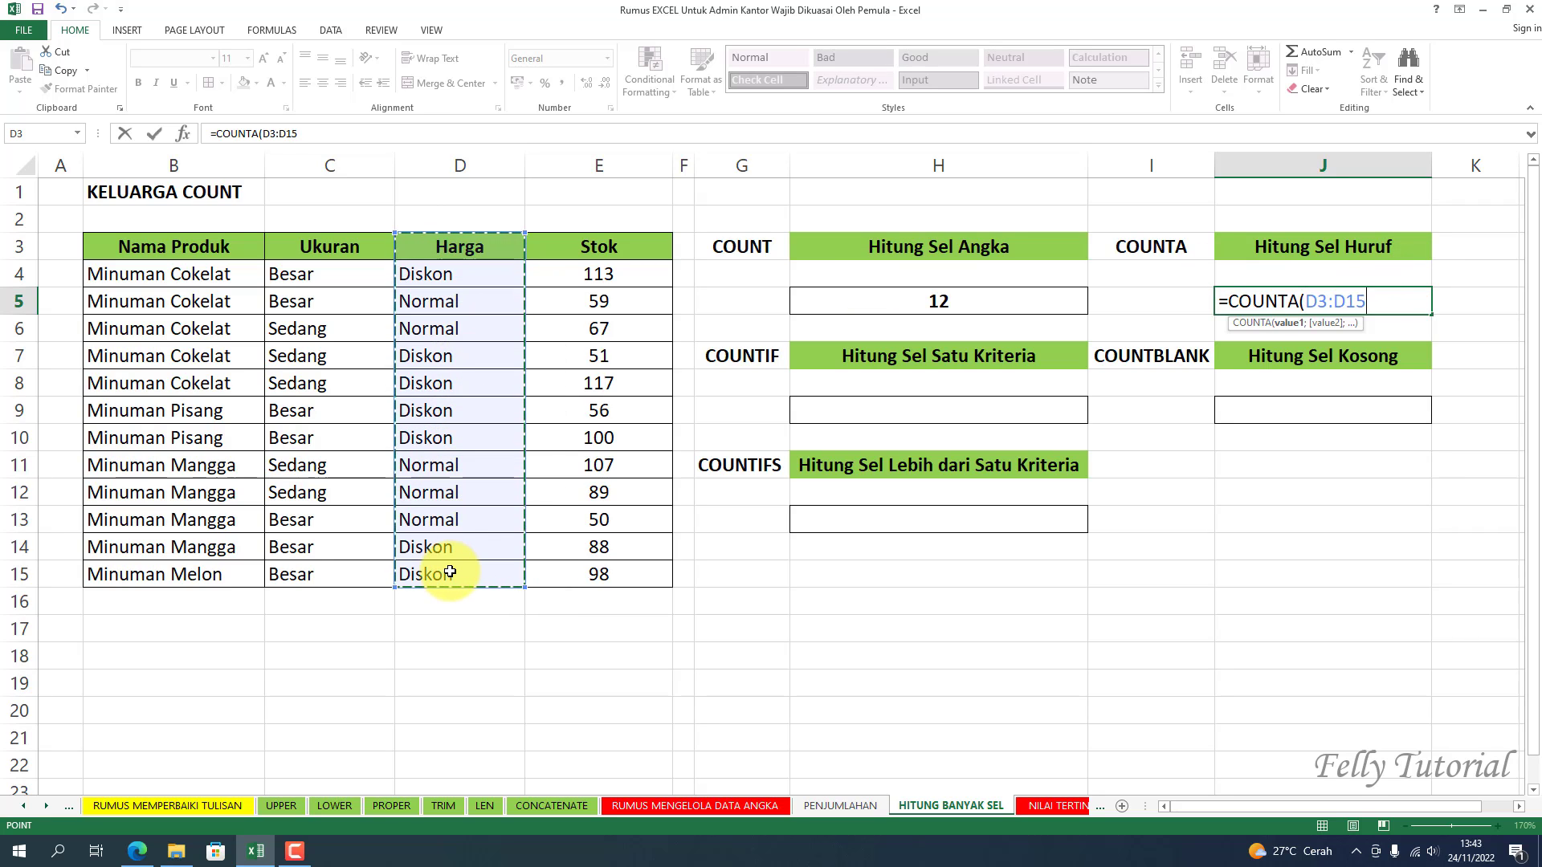
key("Return")
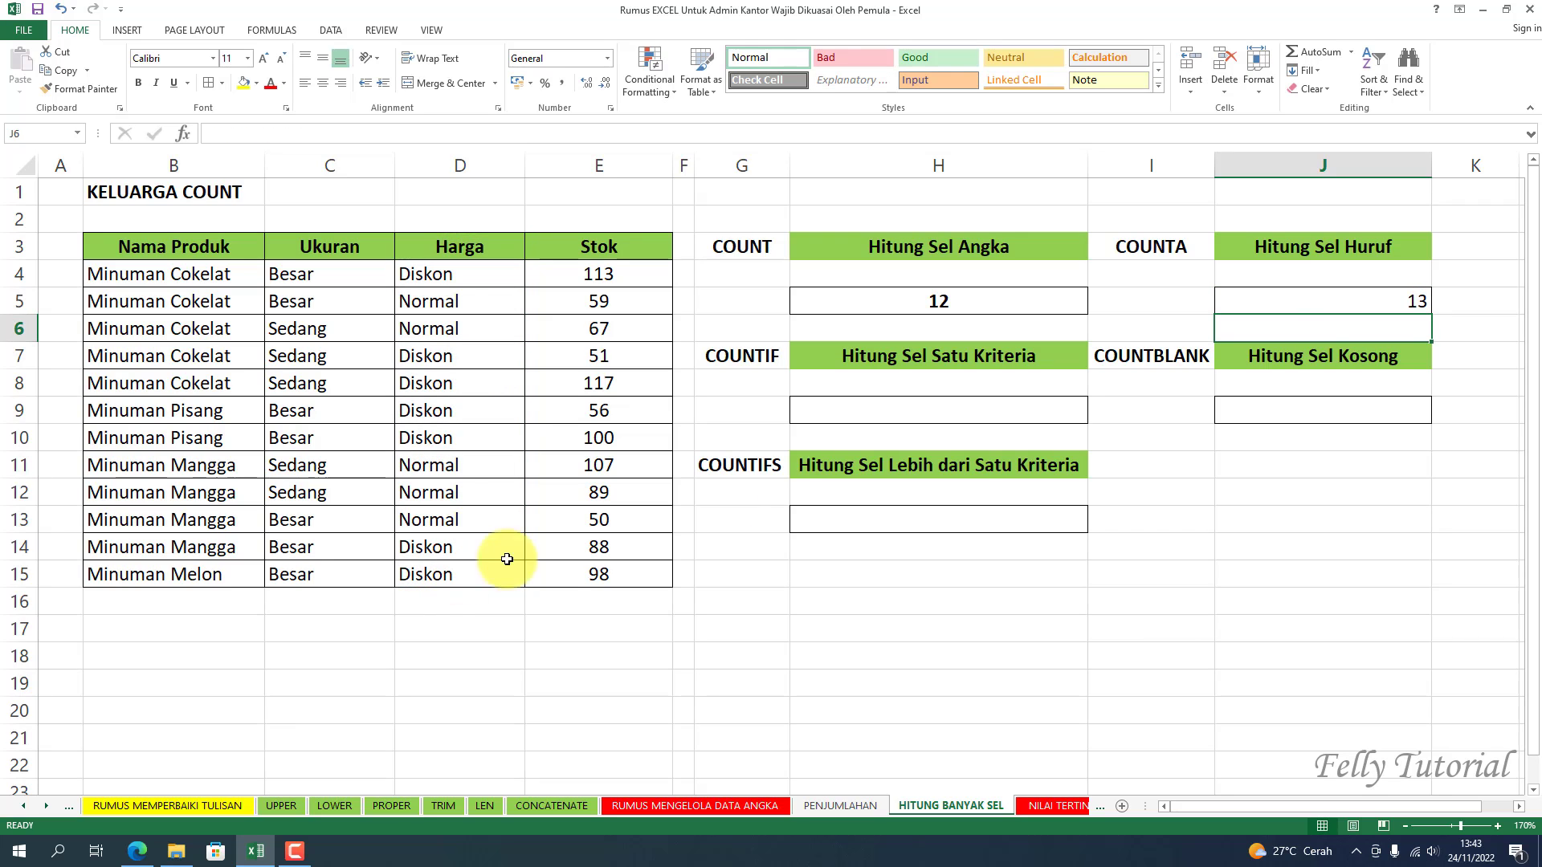
- Centre and bold the COUNTA result in cell J5
left_click(1280, 303)
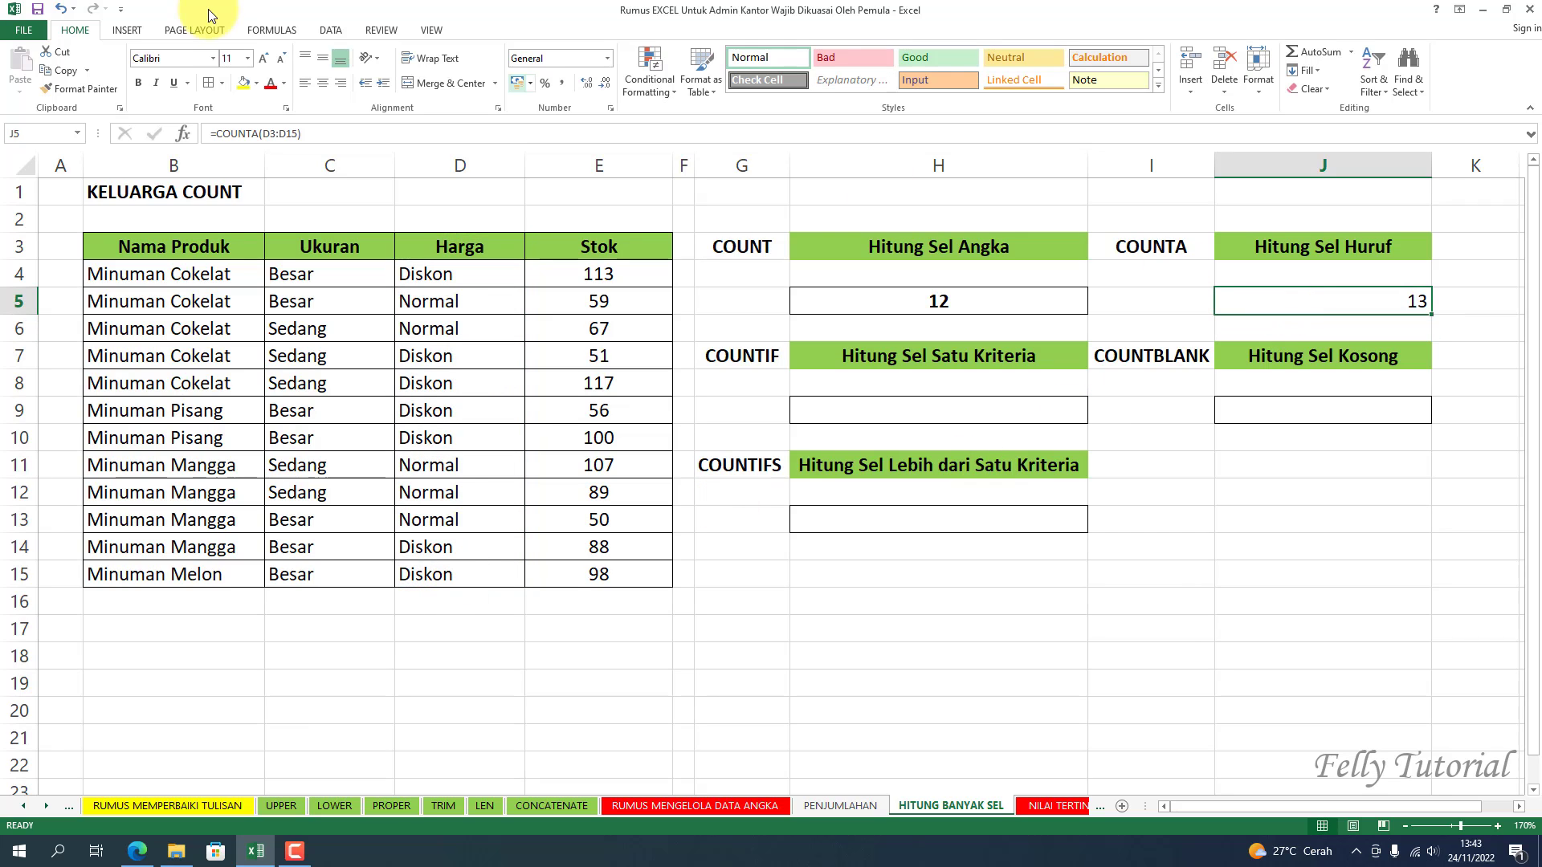
left_click(324, 82)
- Count the Minuman Cokelat entries under Nama Produk by entering =COUNTIF(B3:B15;B4) in cell H9
left_click(938, 411)
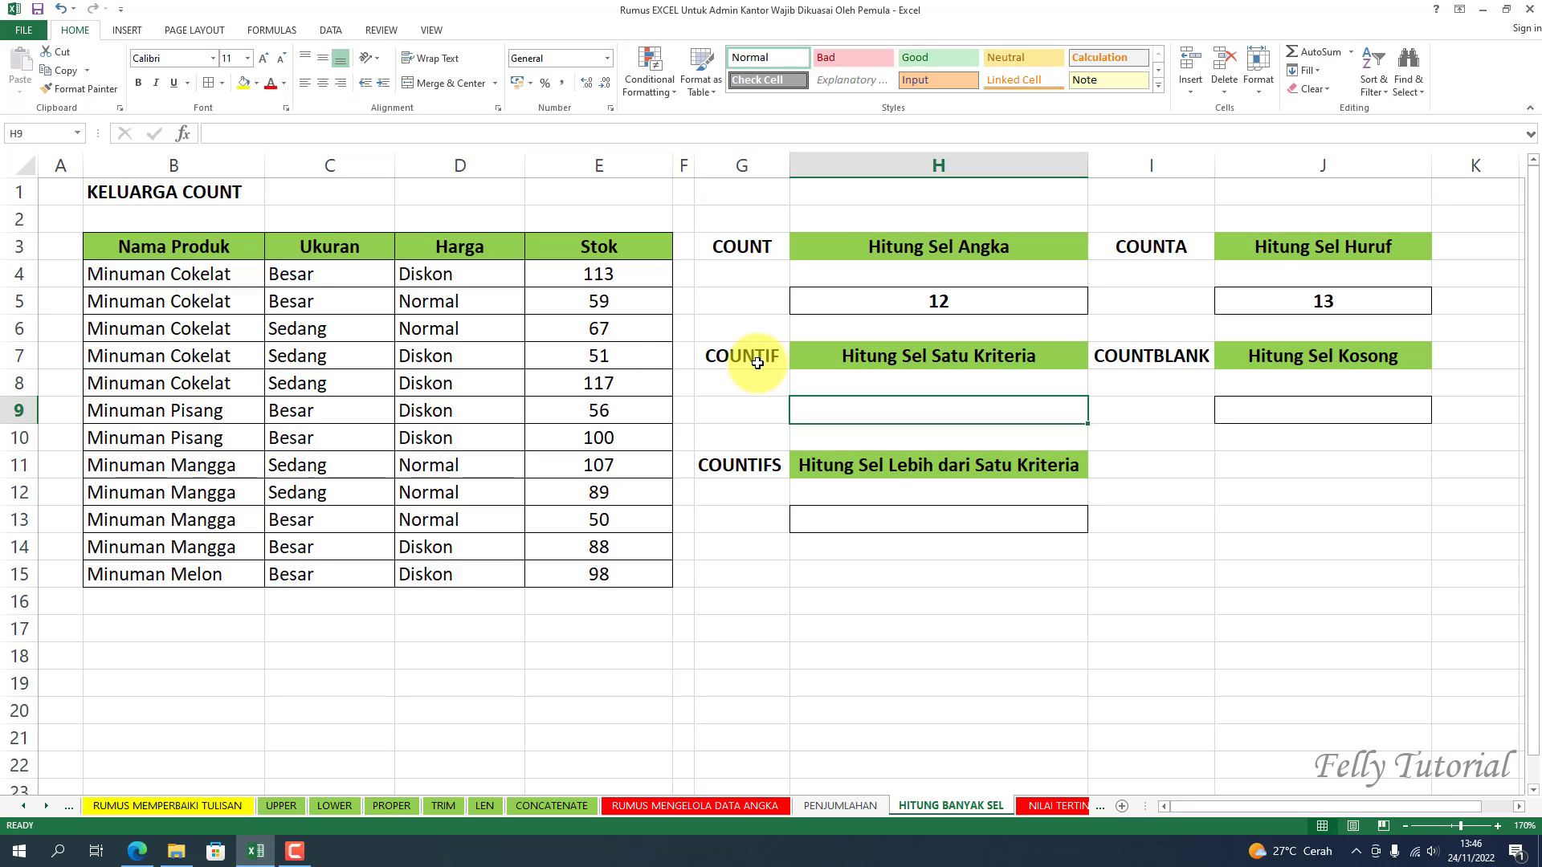
left_click(163, 165)
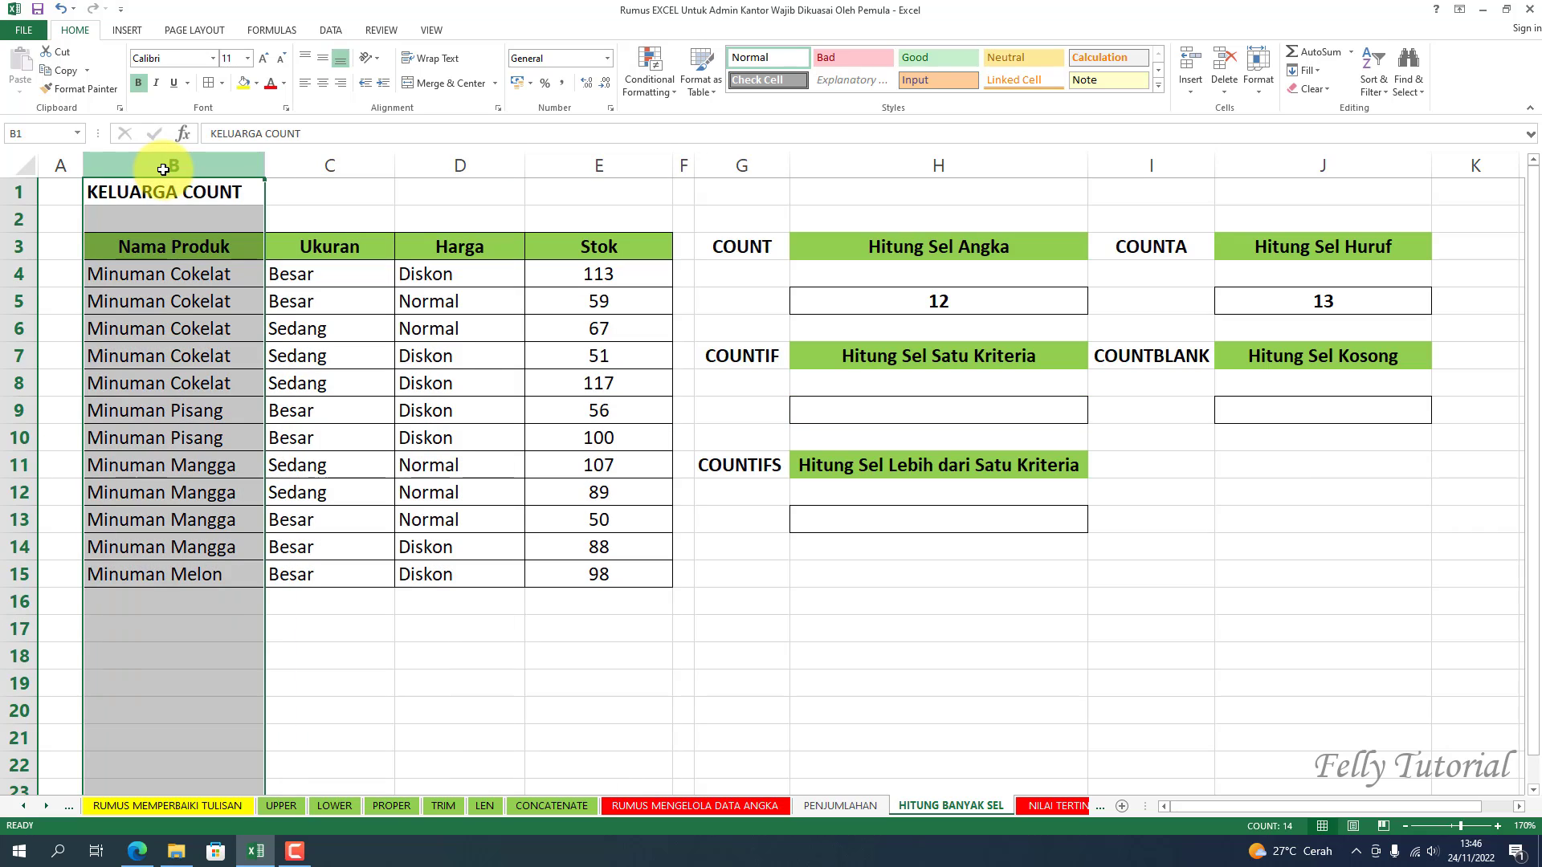
left_click(202, 276)
left_click_drag(189, 273, 193, 401)
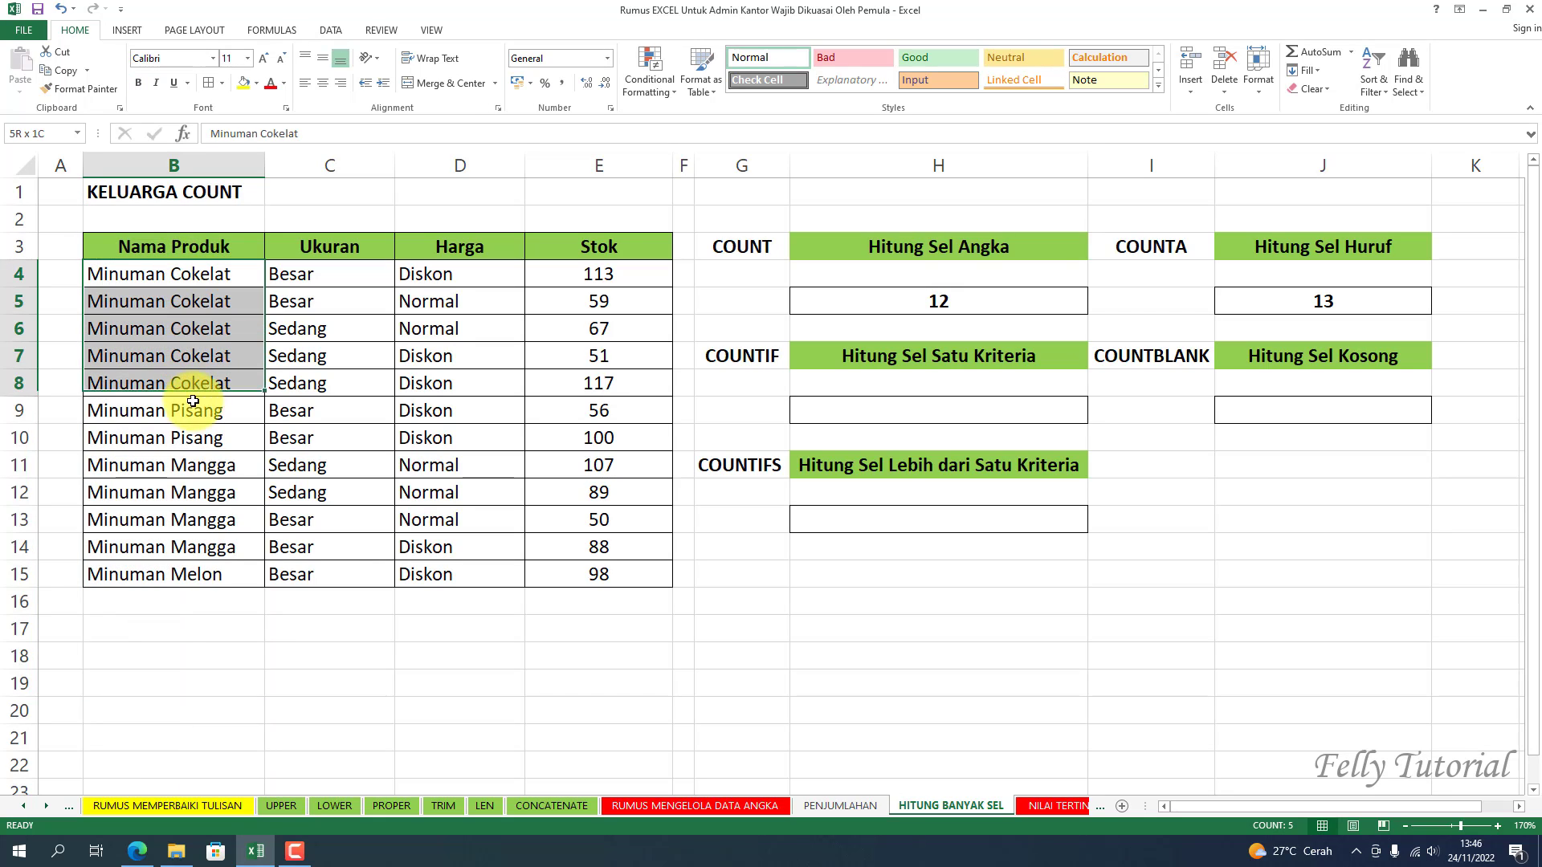
left_click(190, 329)
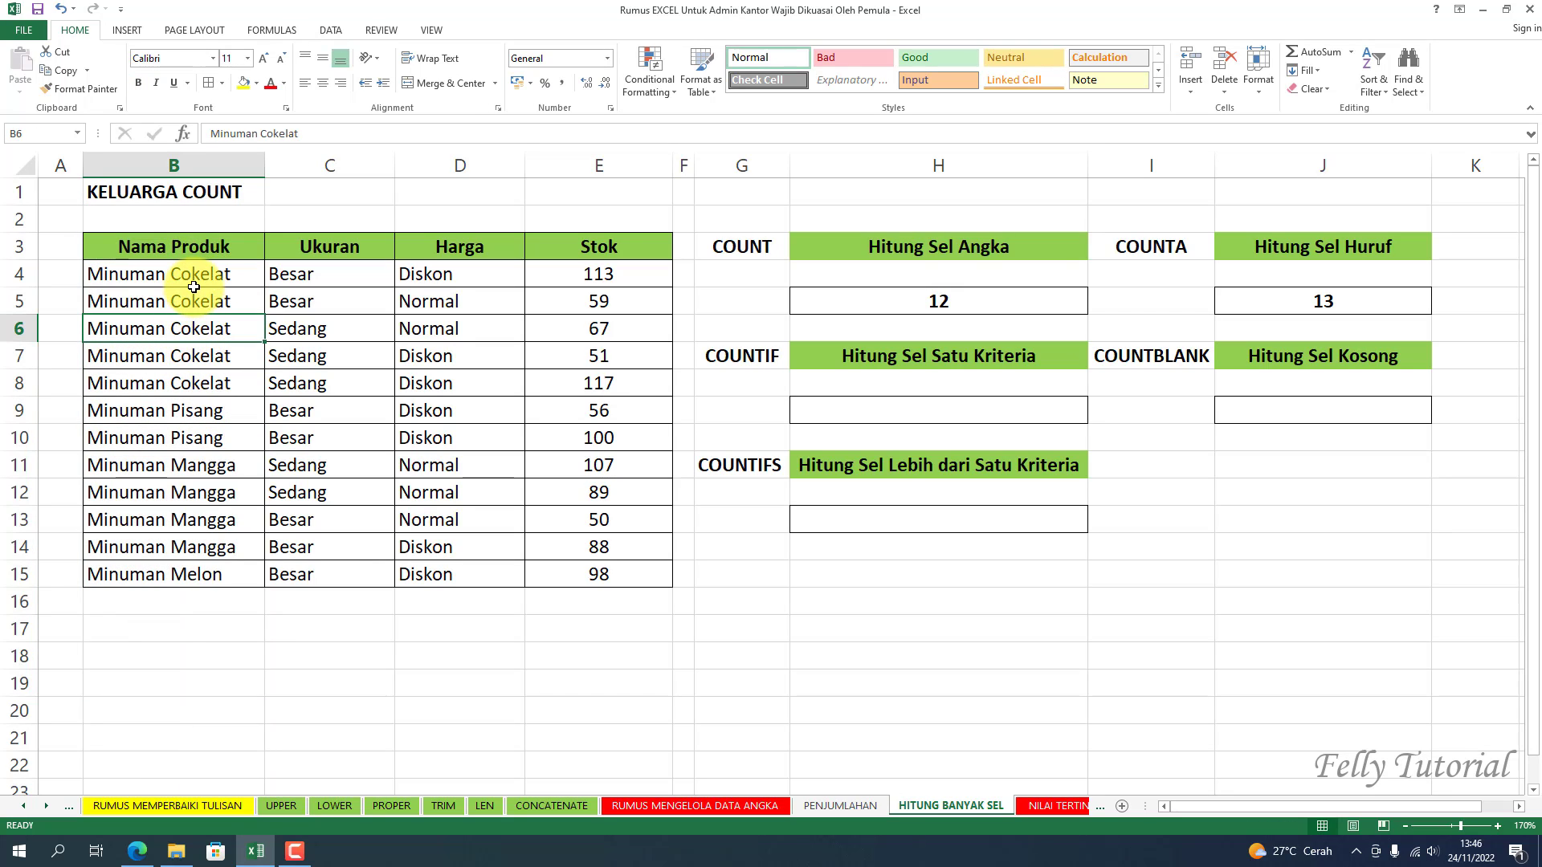
left_click(849, 408)
type("=")
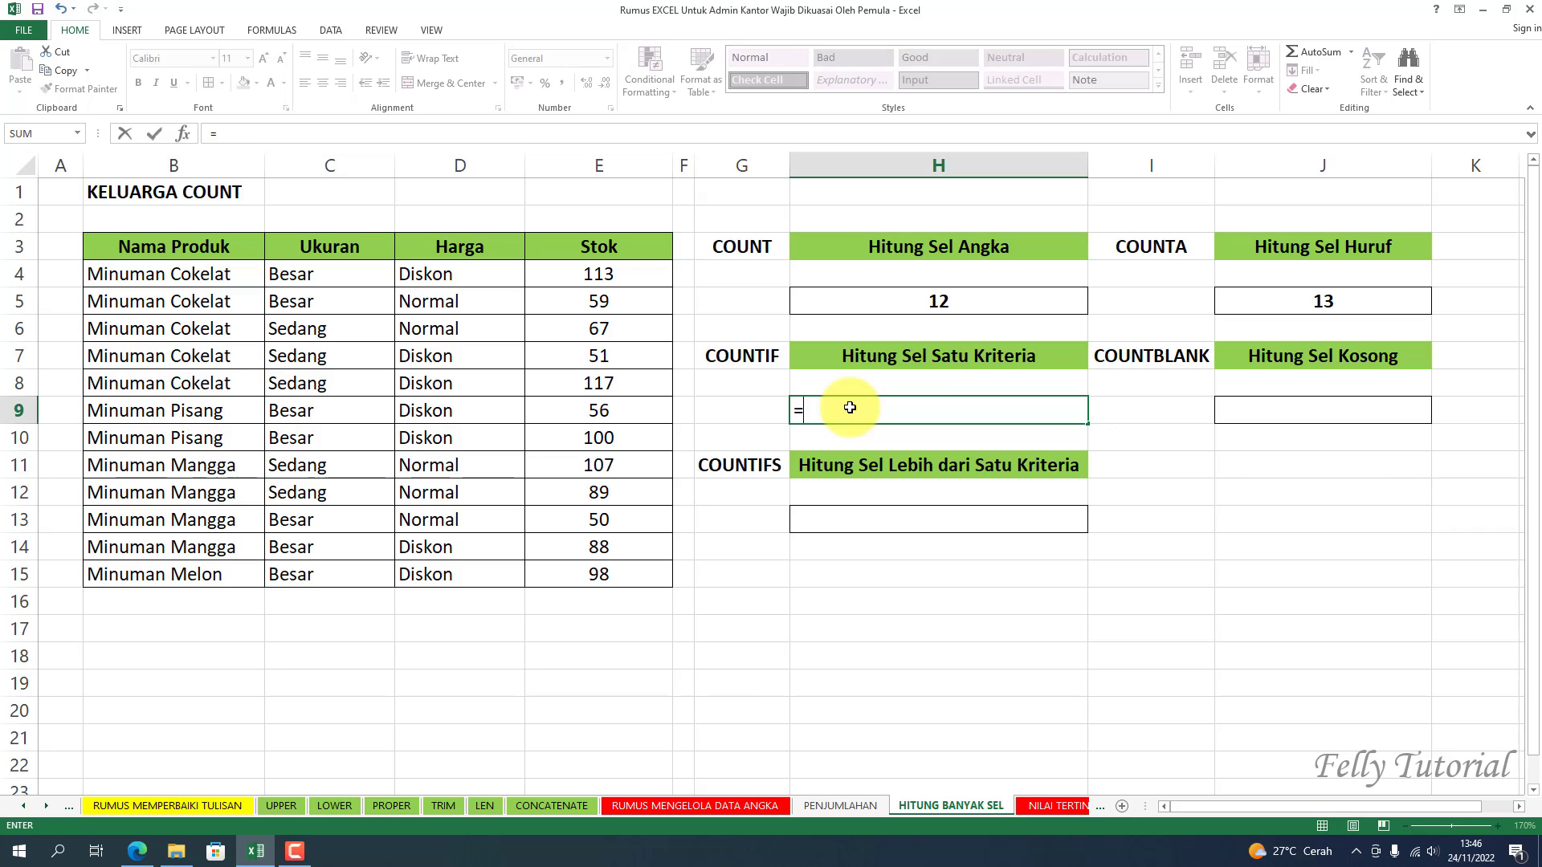
type("COUNTI")
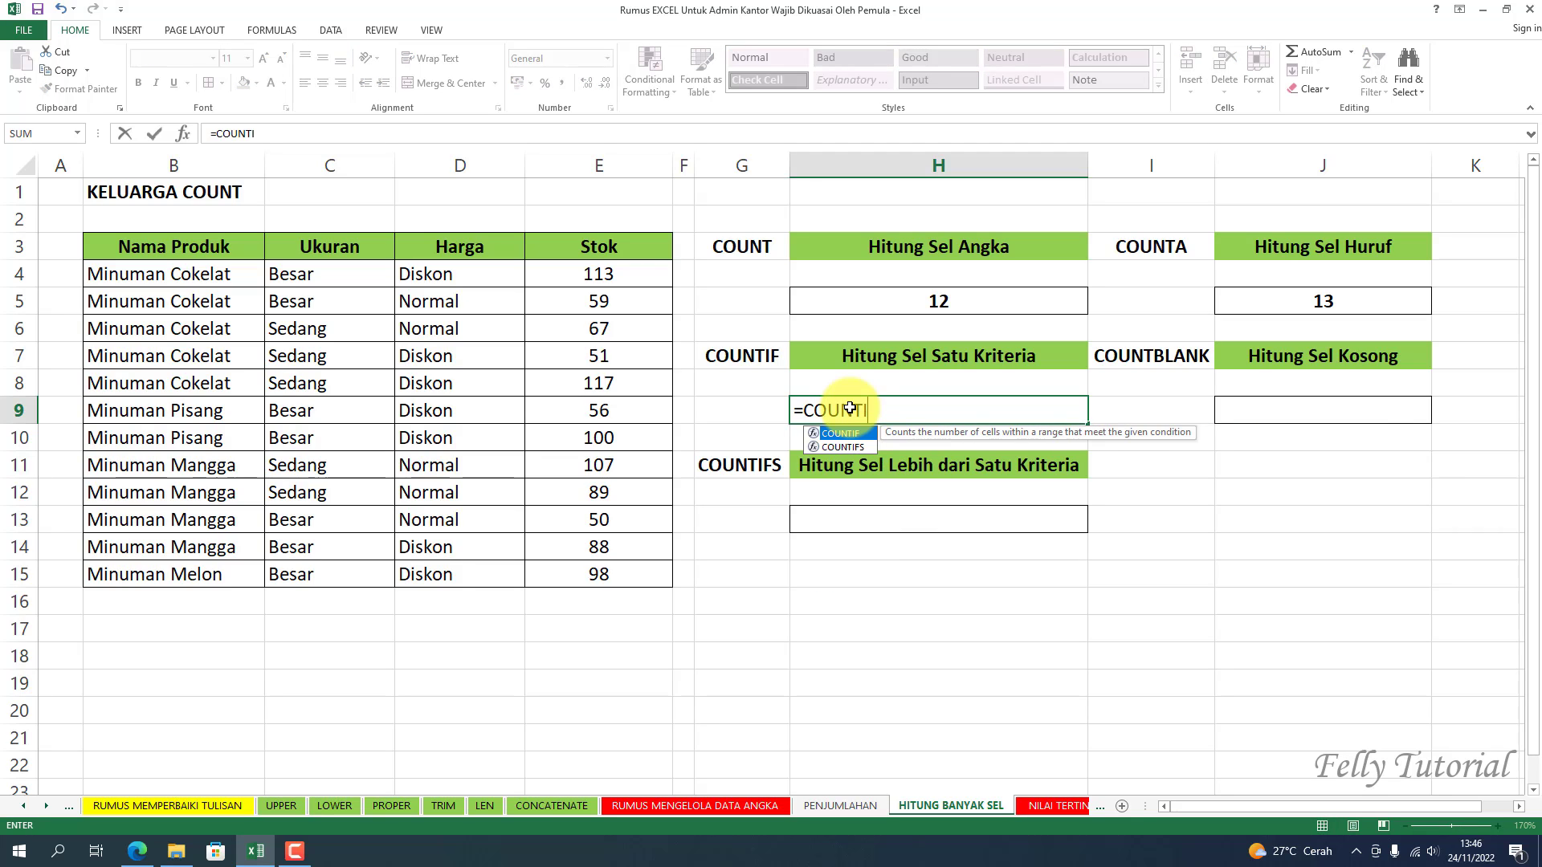
type("F(")
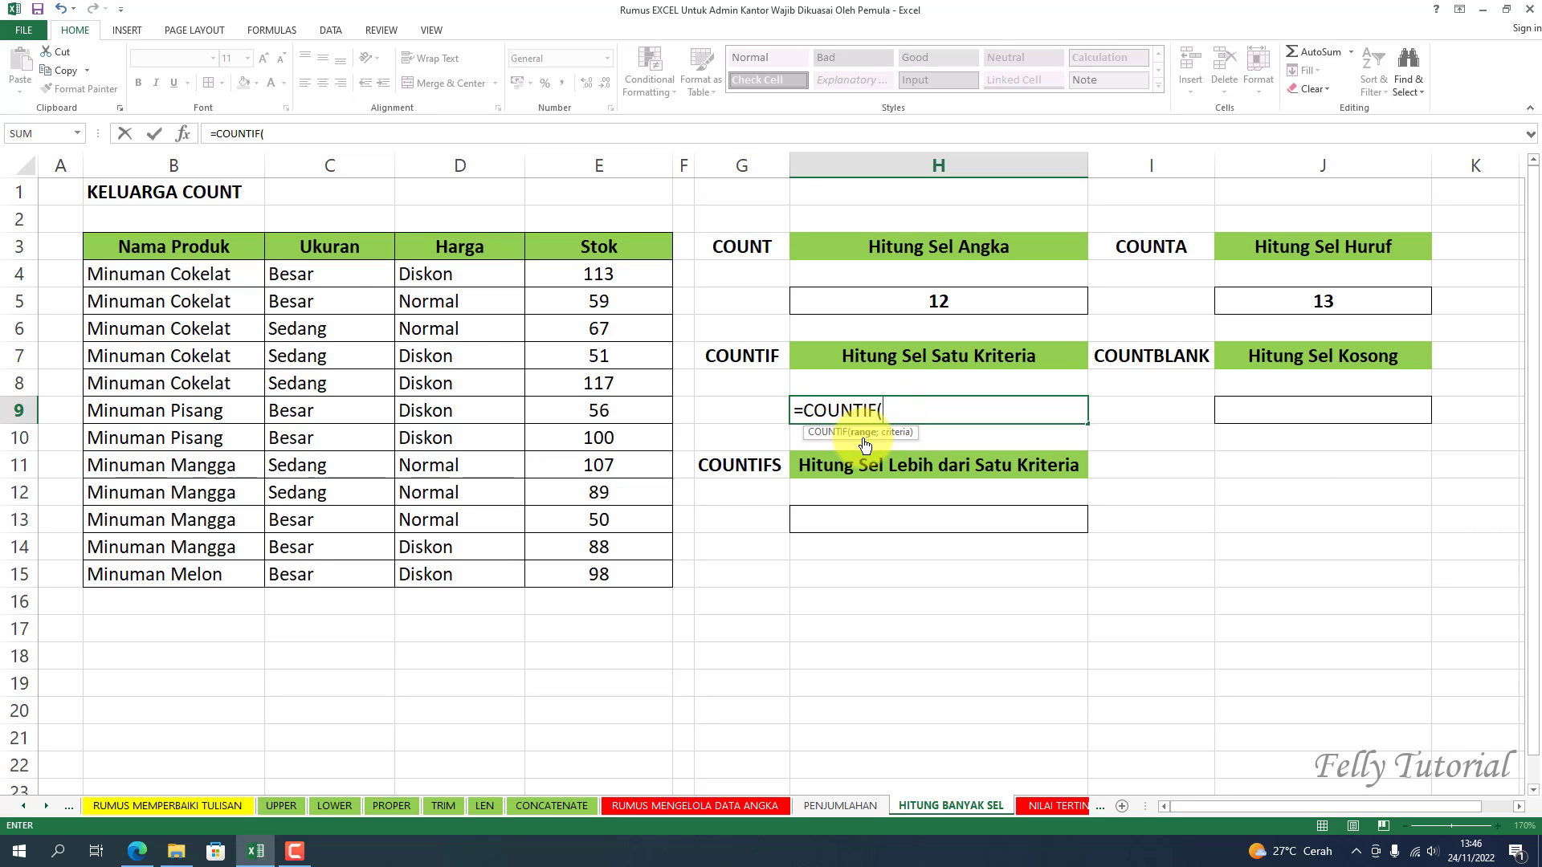
left_click_drag(159, 247, 173, 582)
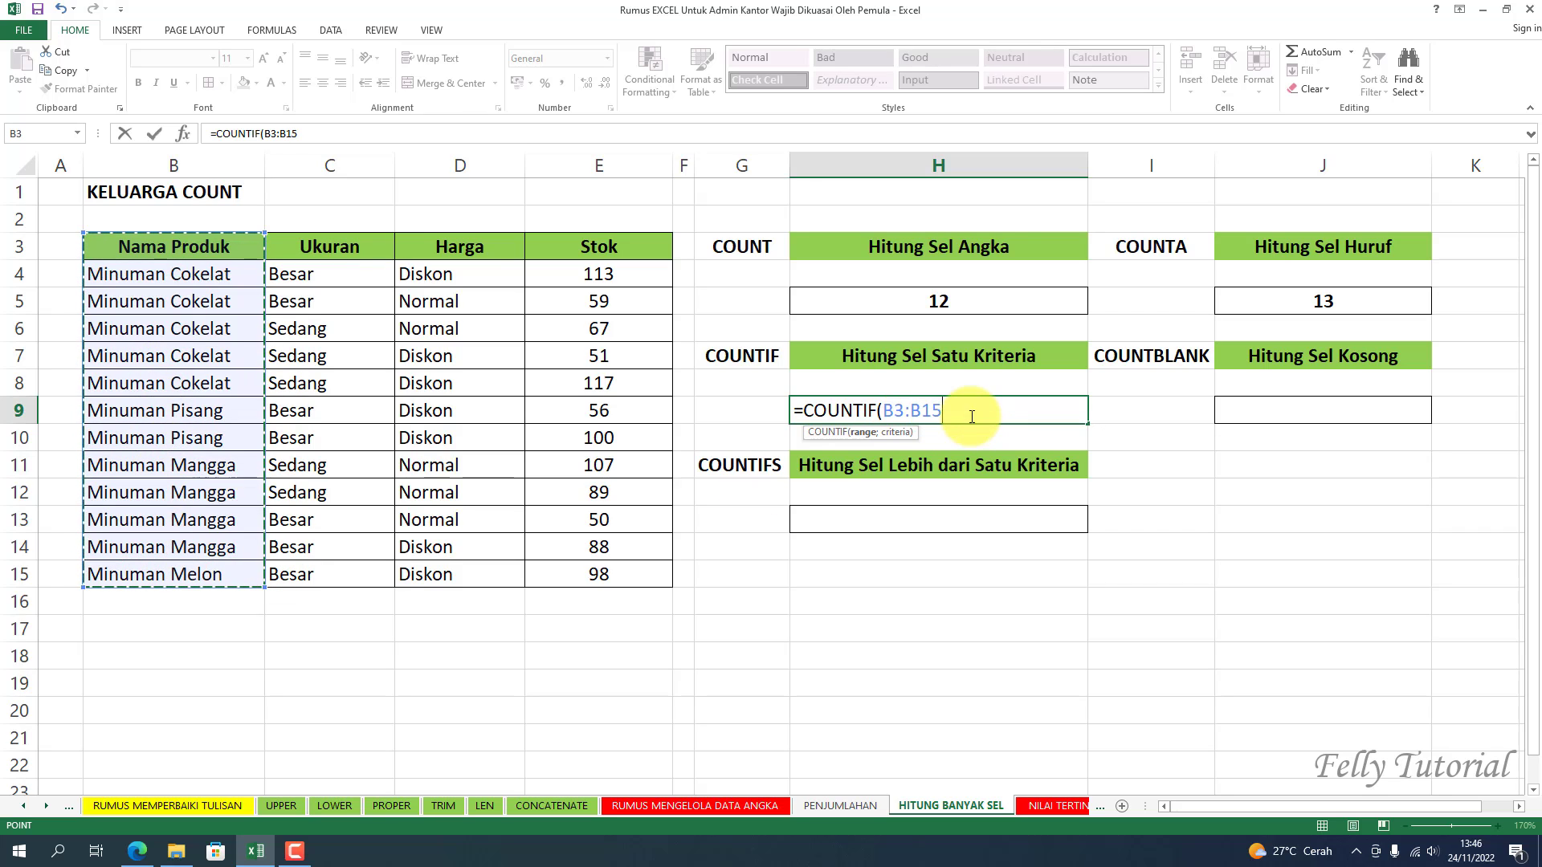
type(";")
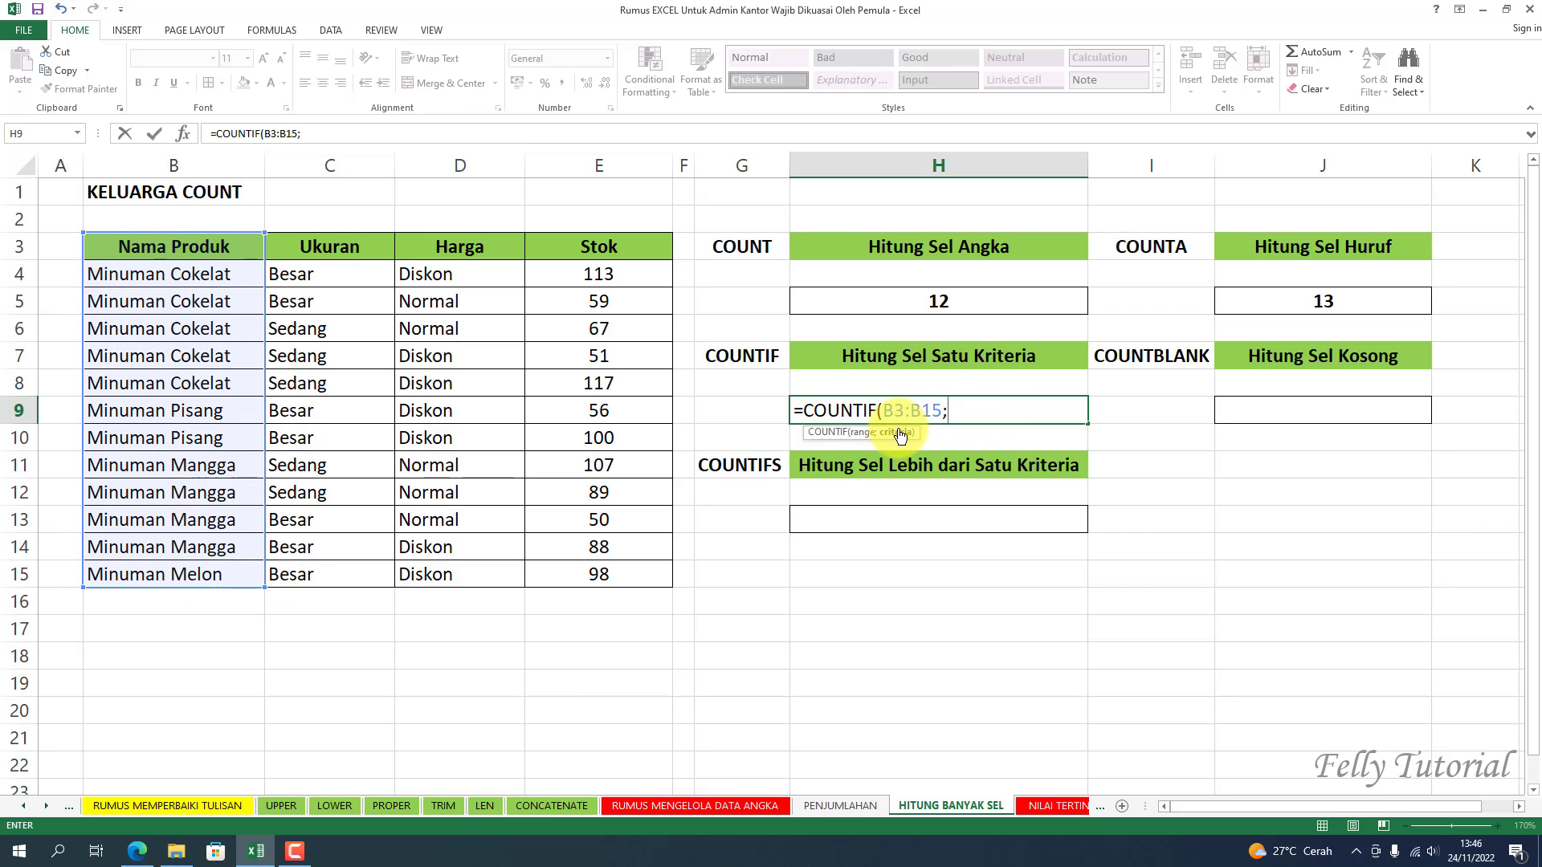
left_click(191, 277)
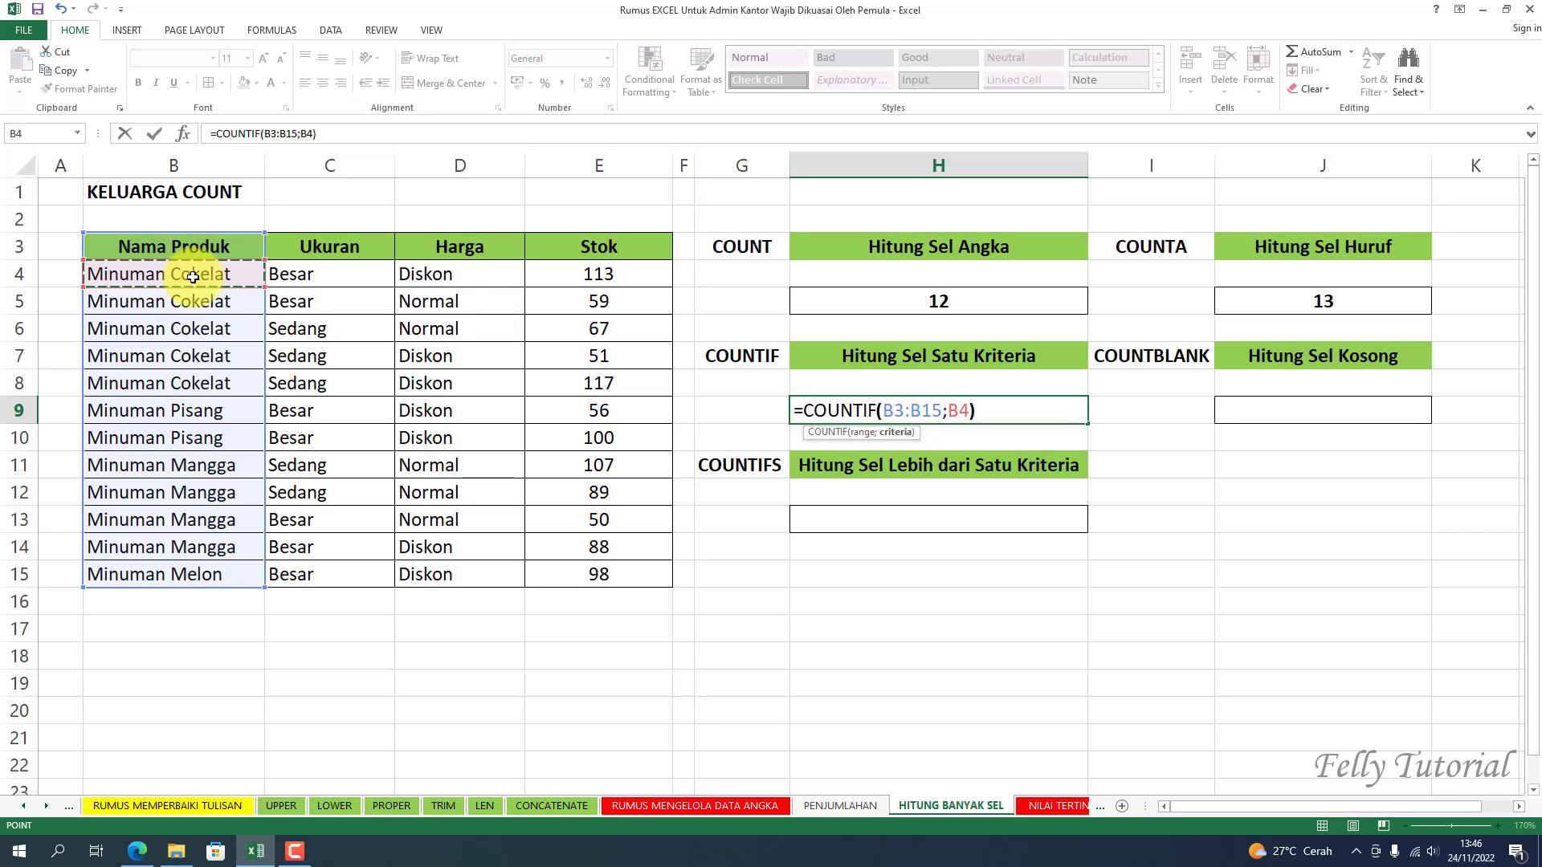
key("Return")
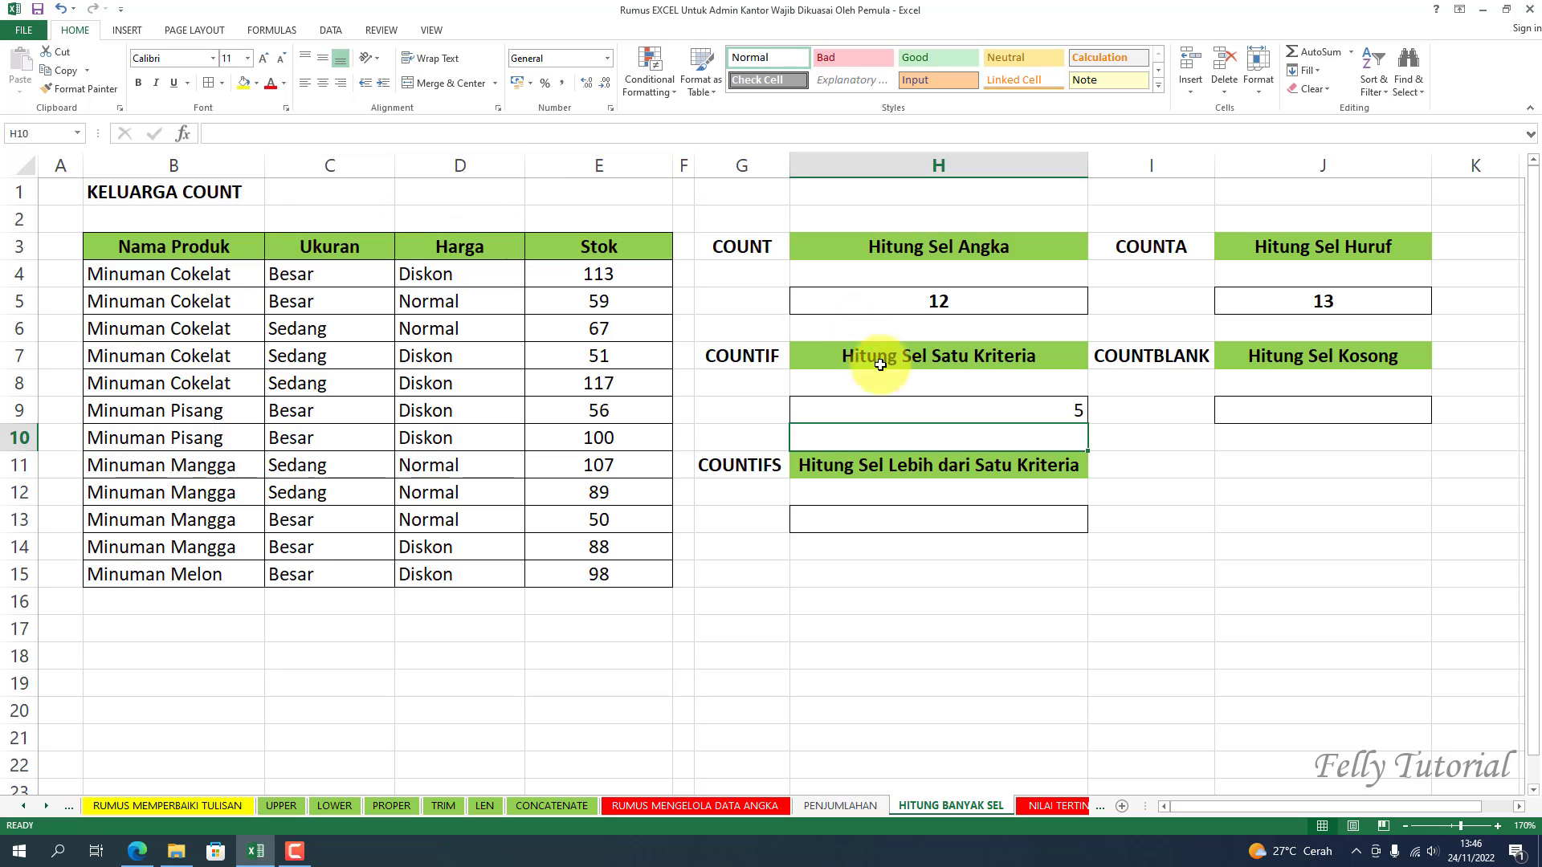
- Centre and bold the COUNTIF result in cell H9 and compare it with the Minuman Cokelat criterion in B4
left_click(897, 408)
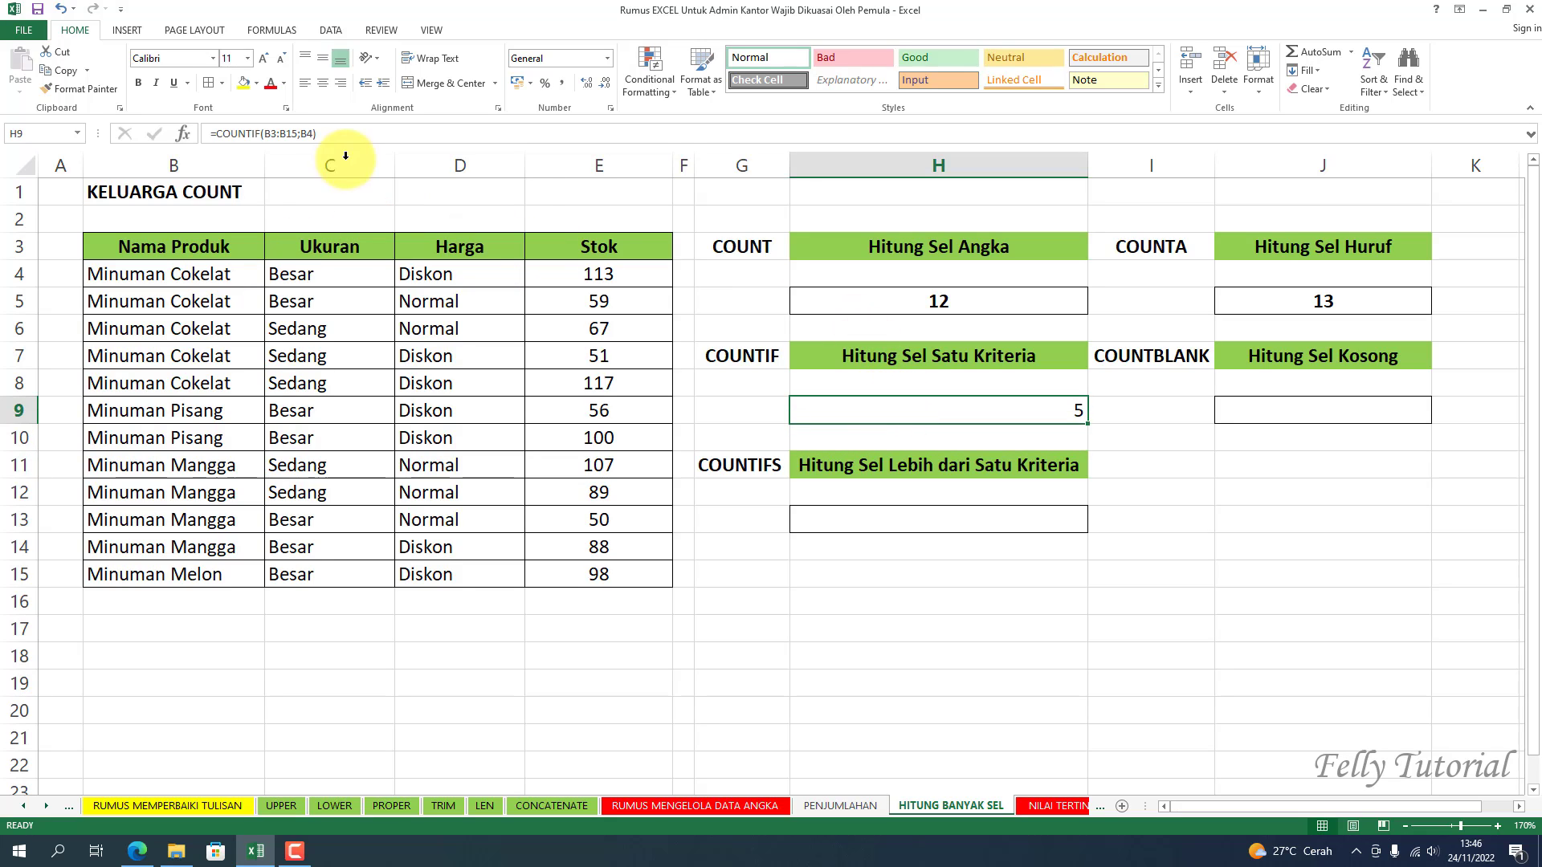
left_click(322, 83)
left_click(140, 82)
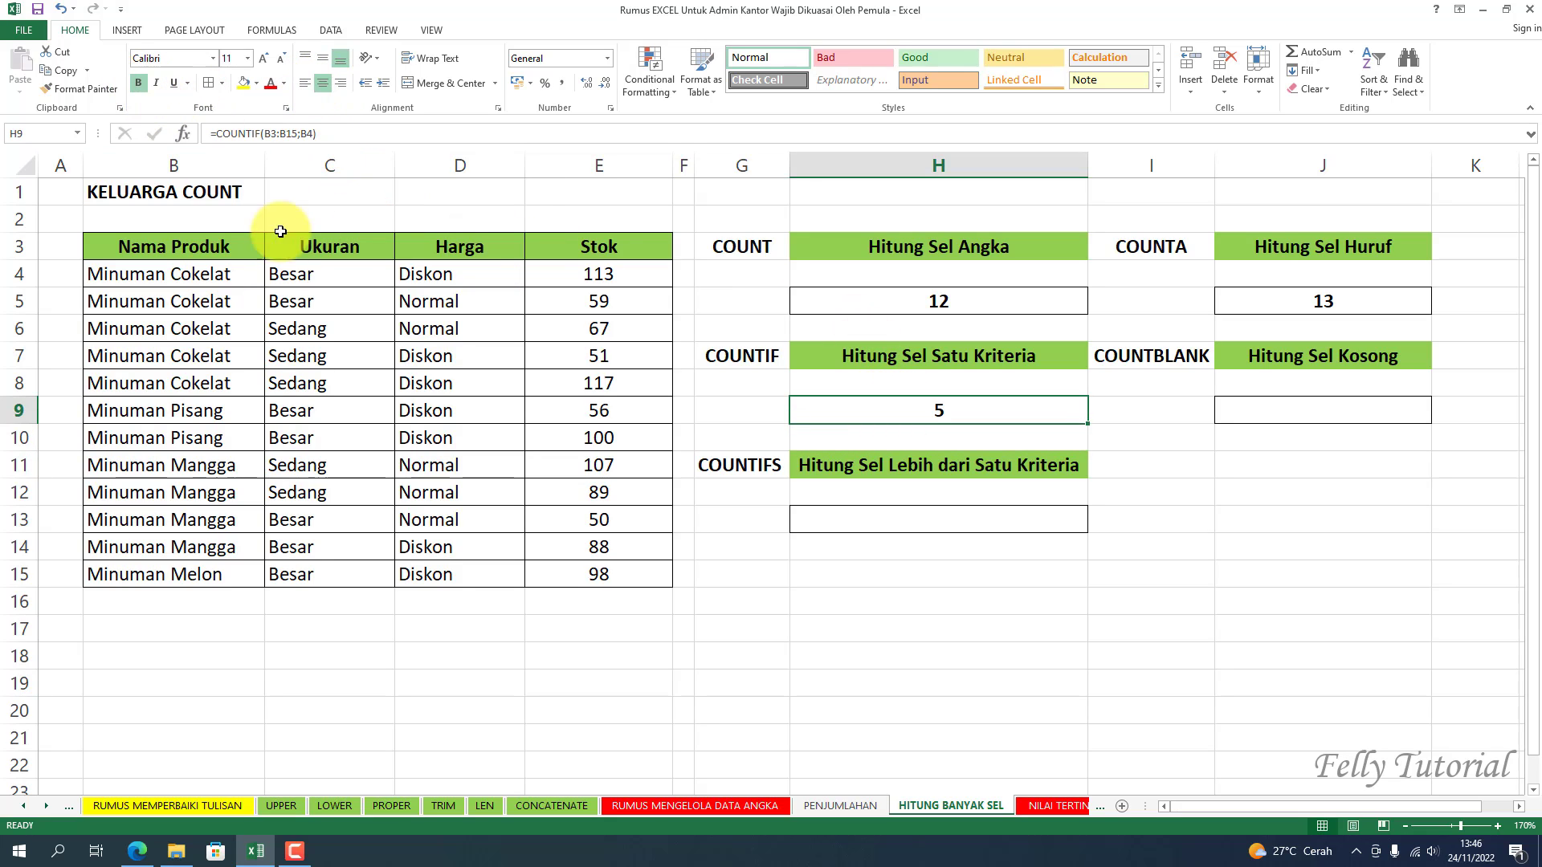
left_click(219, 277)
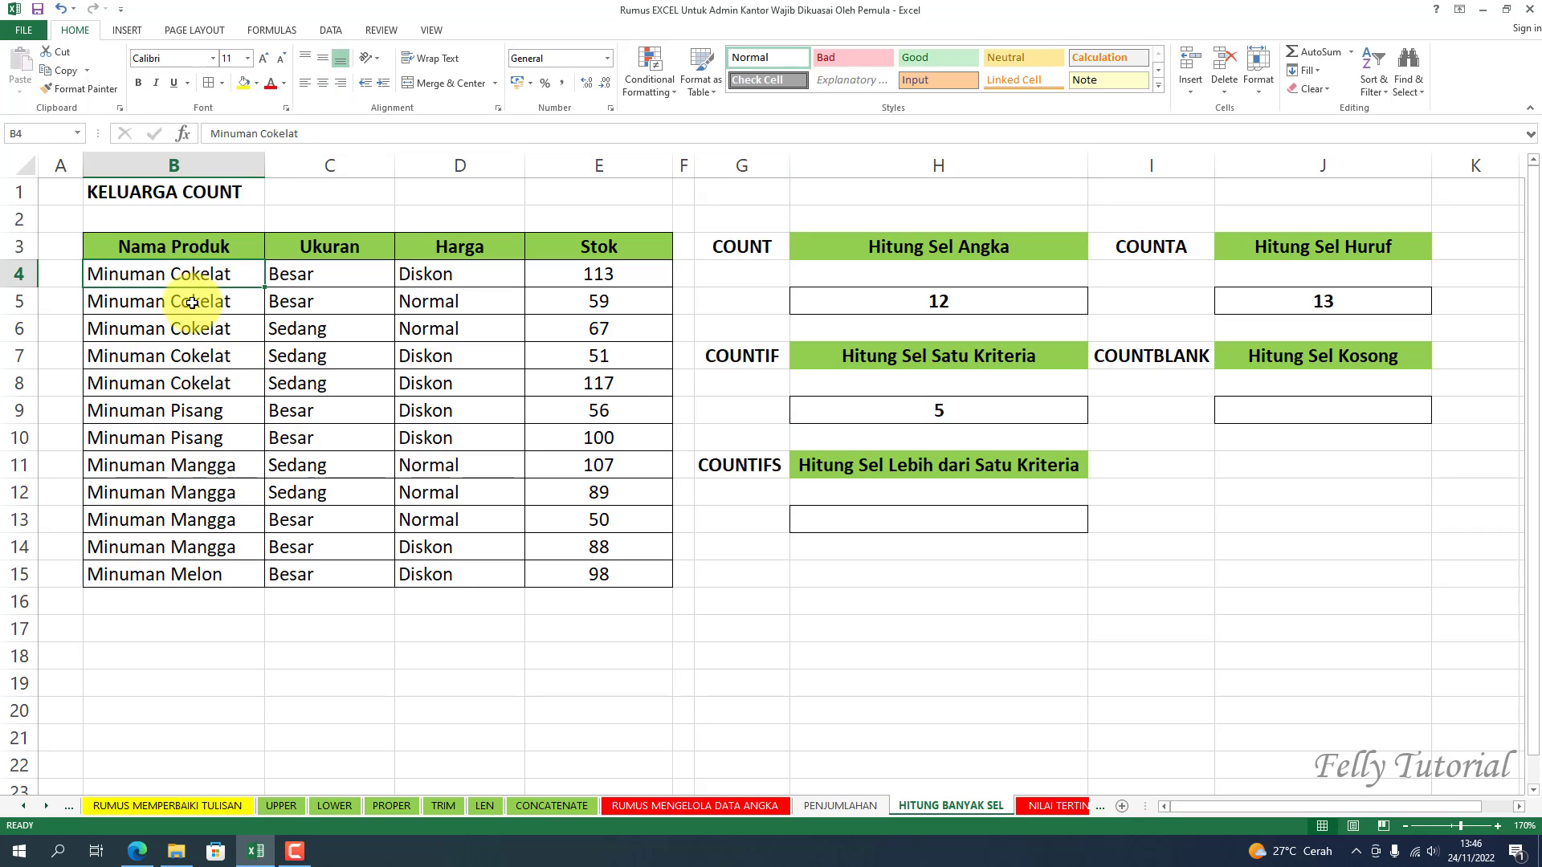
left_click(1000, 410)
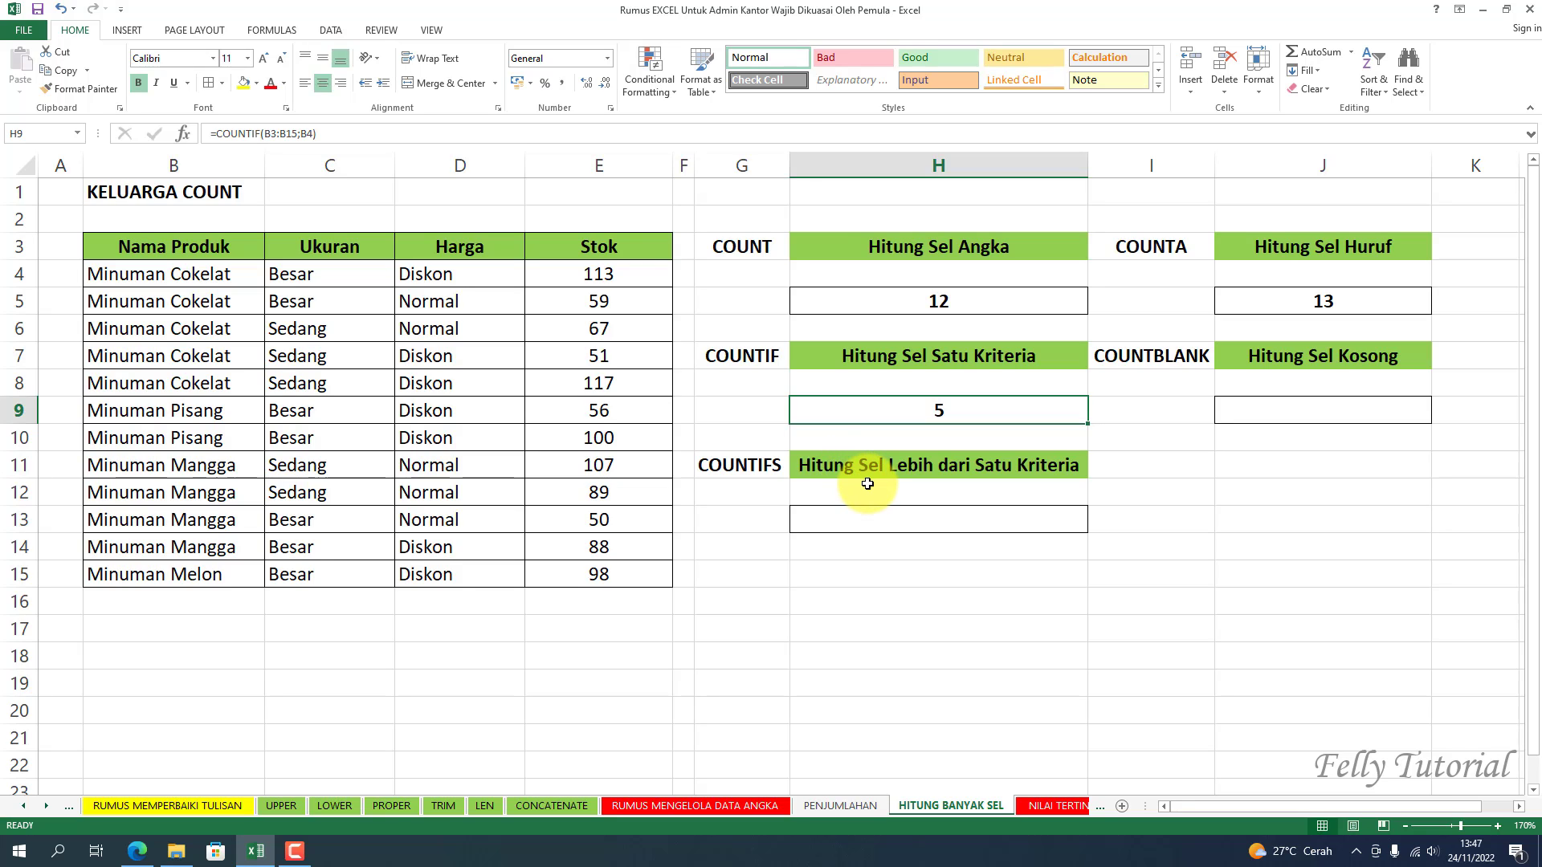
- Start a COUNTIFS formula in cell H13 with the Nama Produk range B3:B15 and Minuman Mangga in B11 as its first criterion
left_click(759, 468)
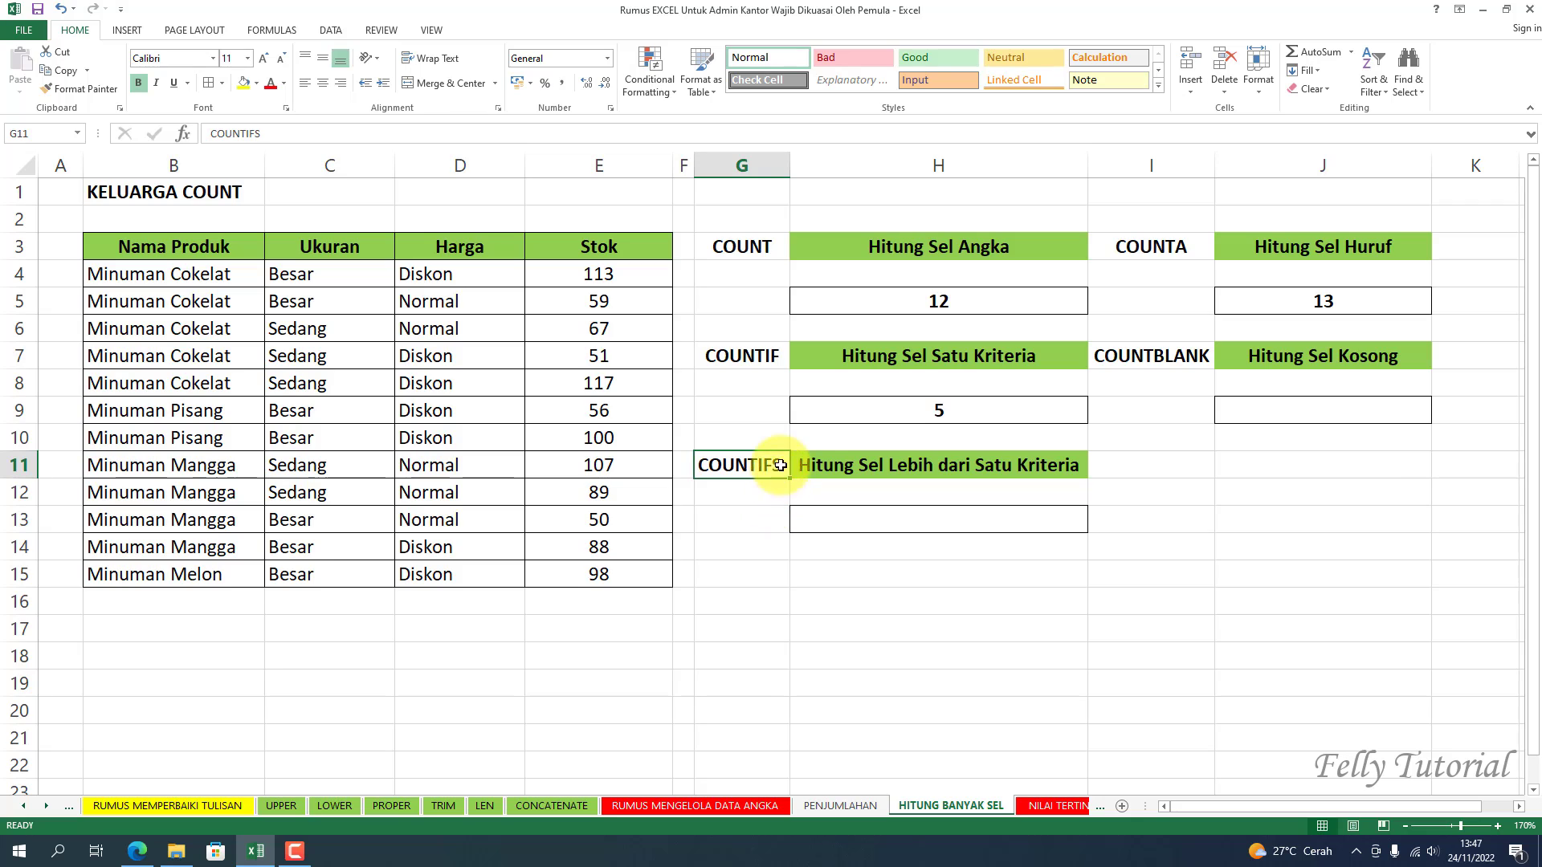
left_click(967, 515)
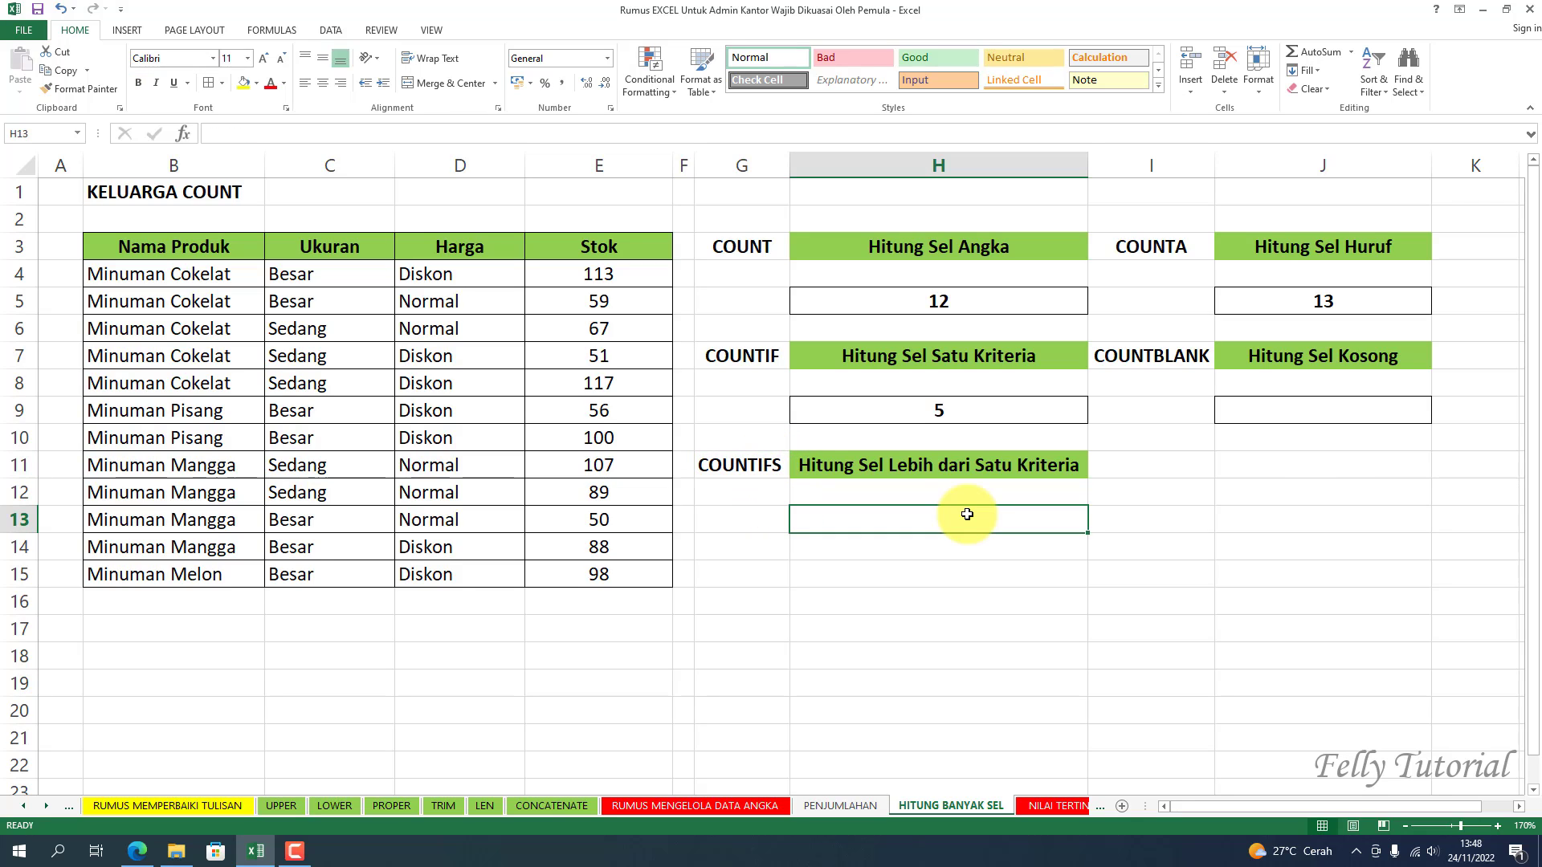
left_click(153, 472)
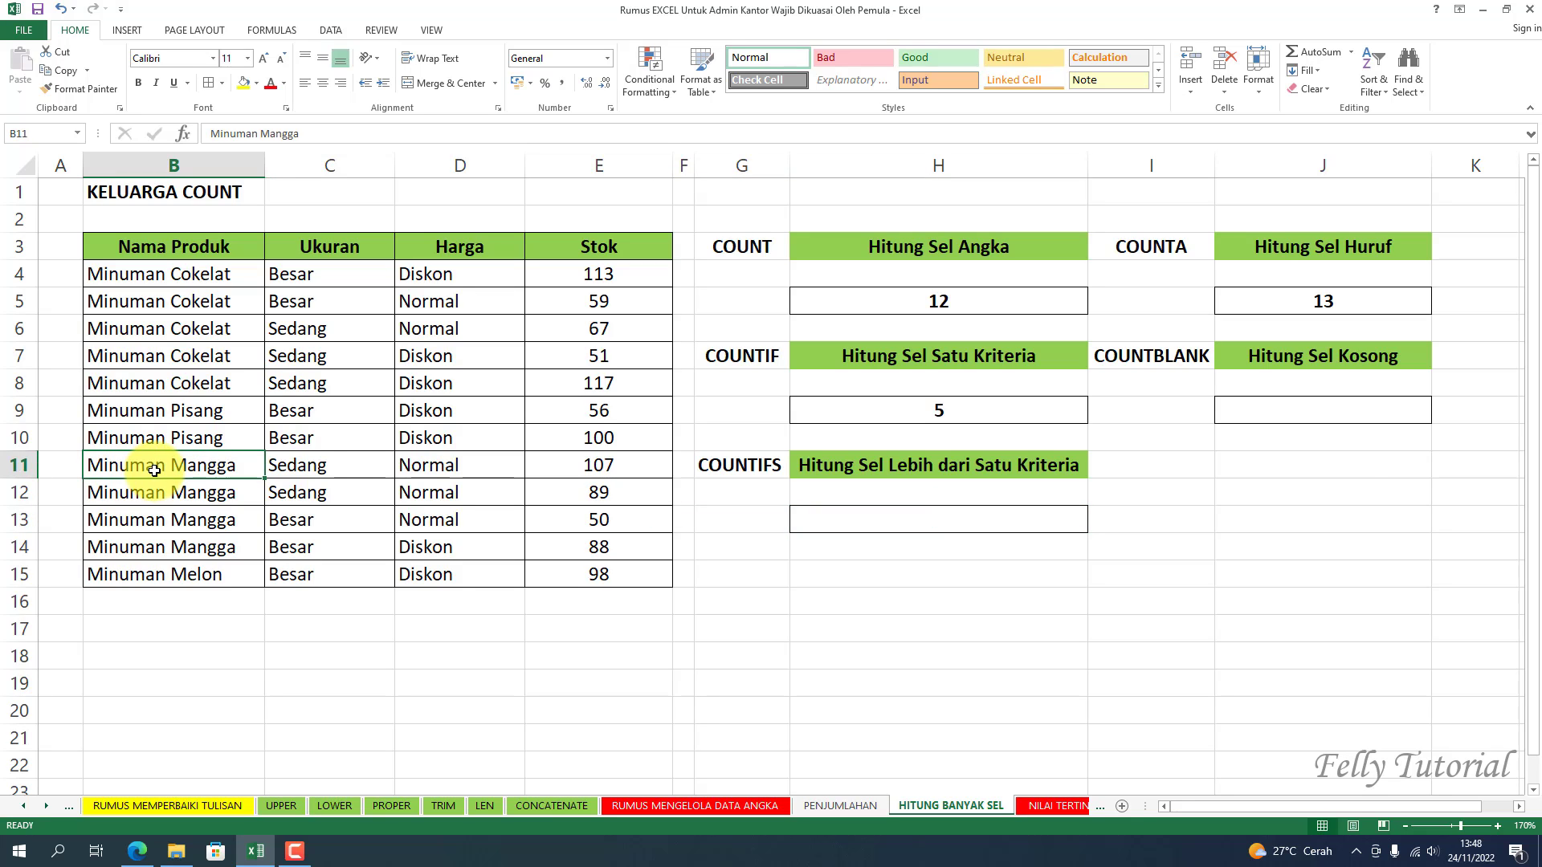
left_click(337, 465)
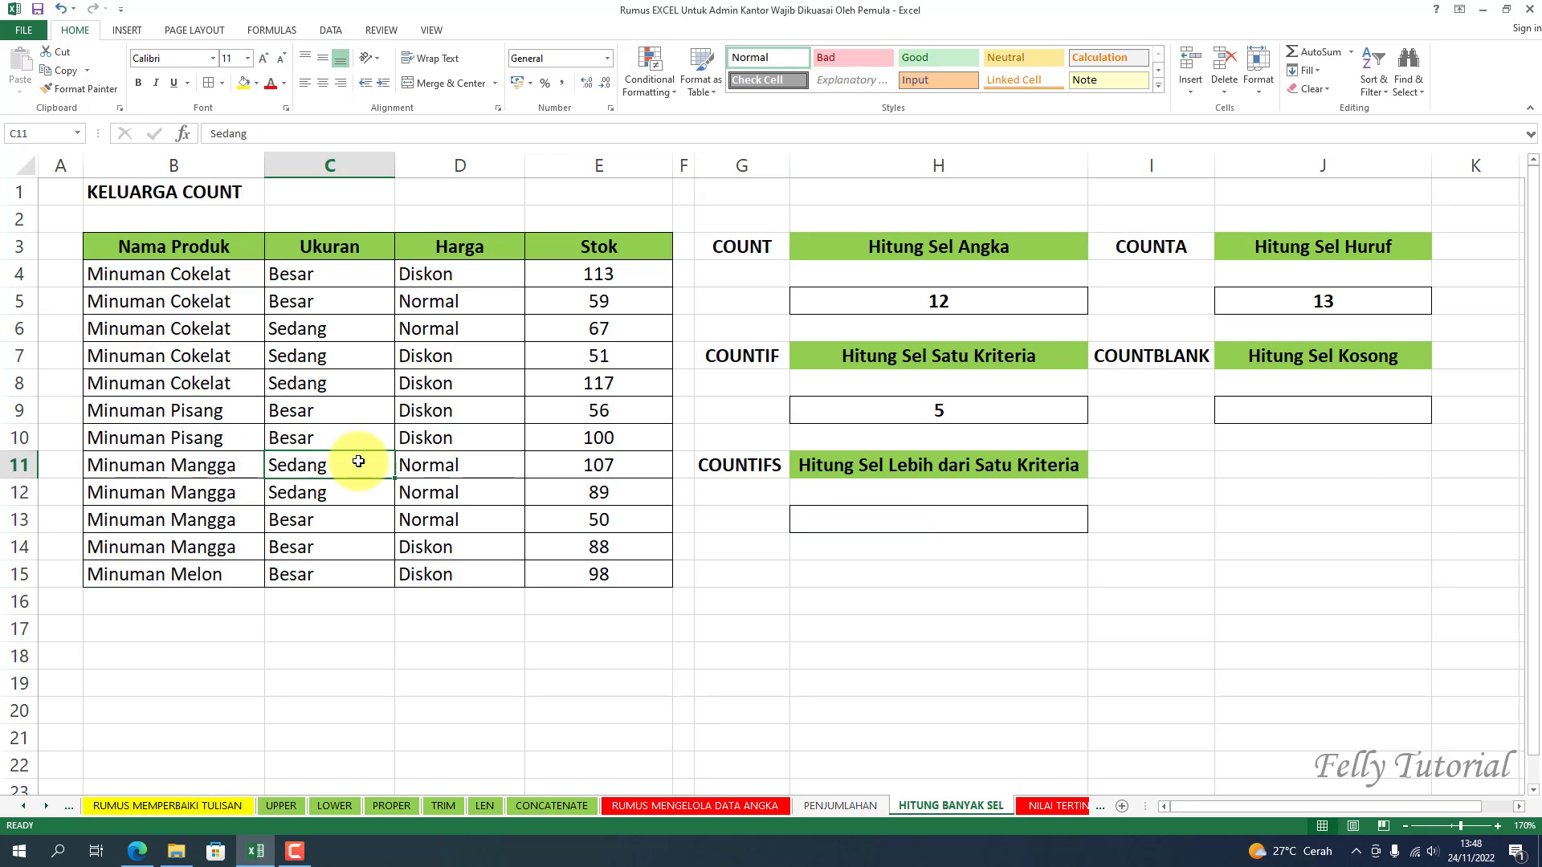
left_click(891, 514)
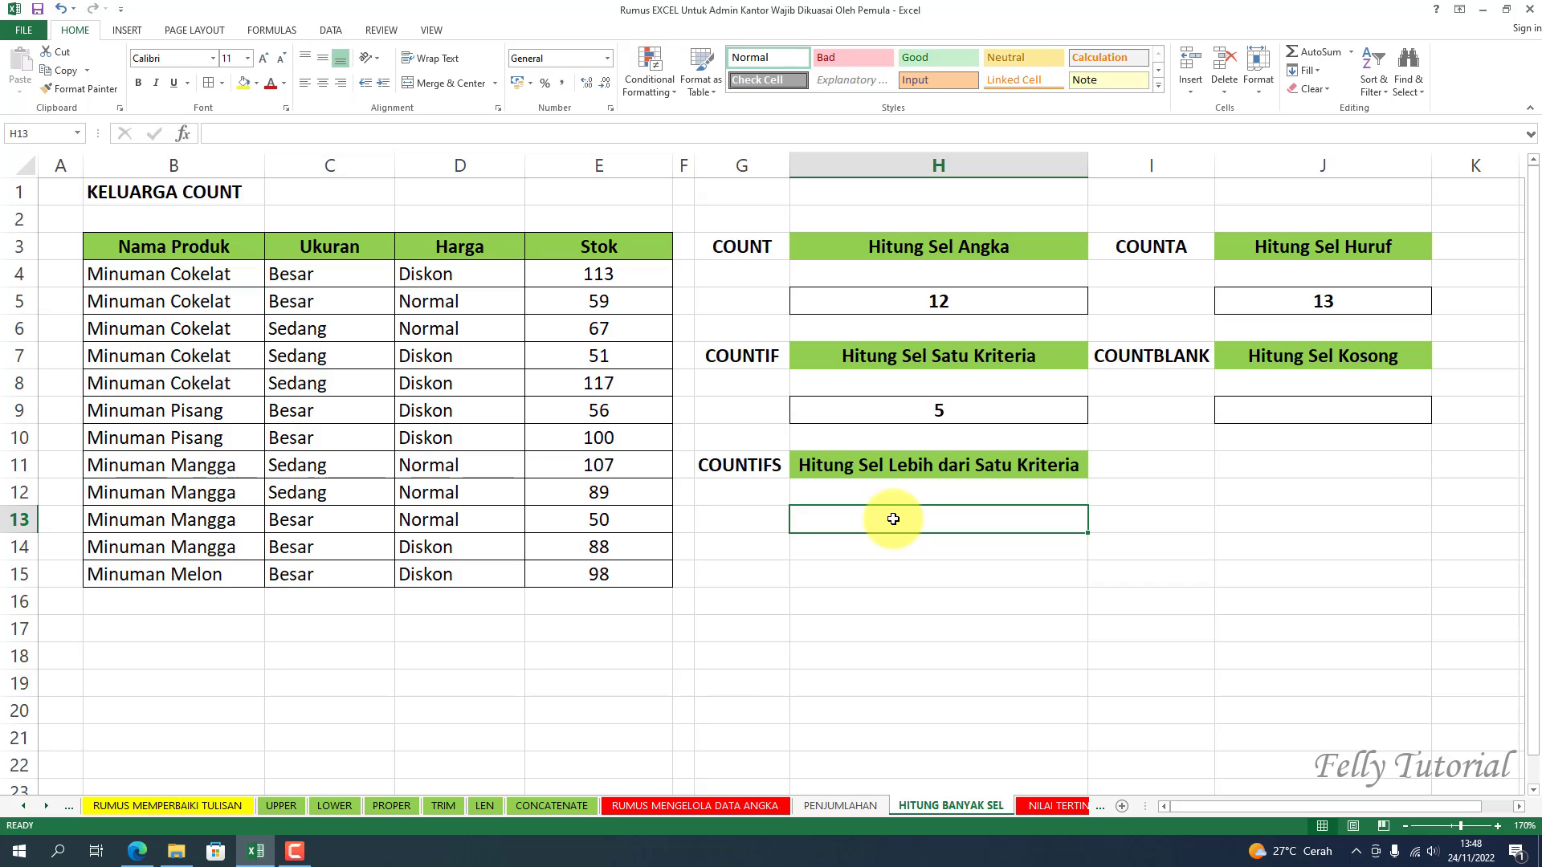
type("=CO")
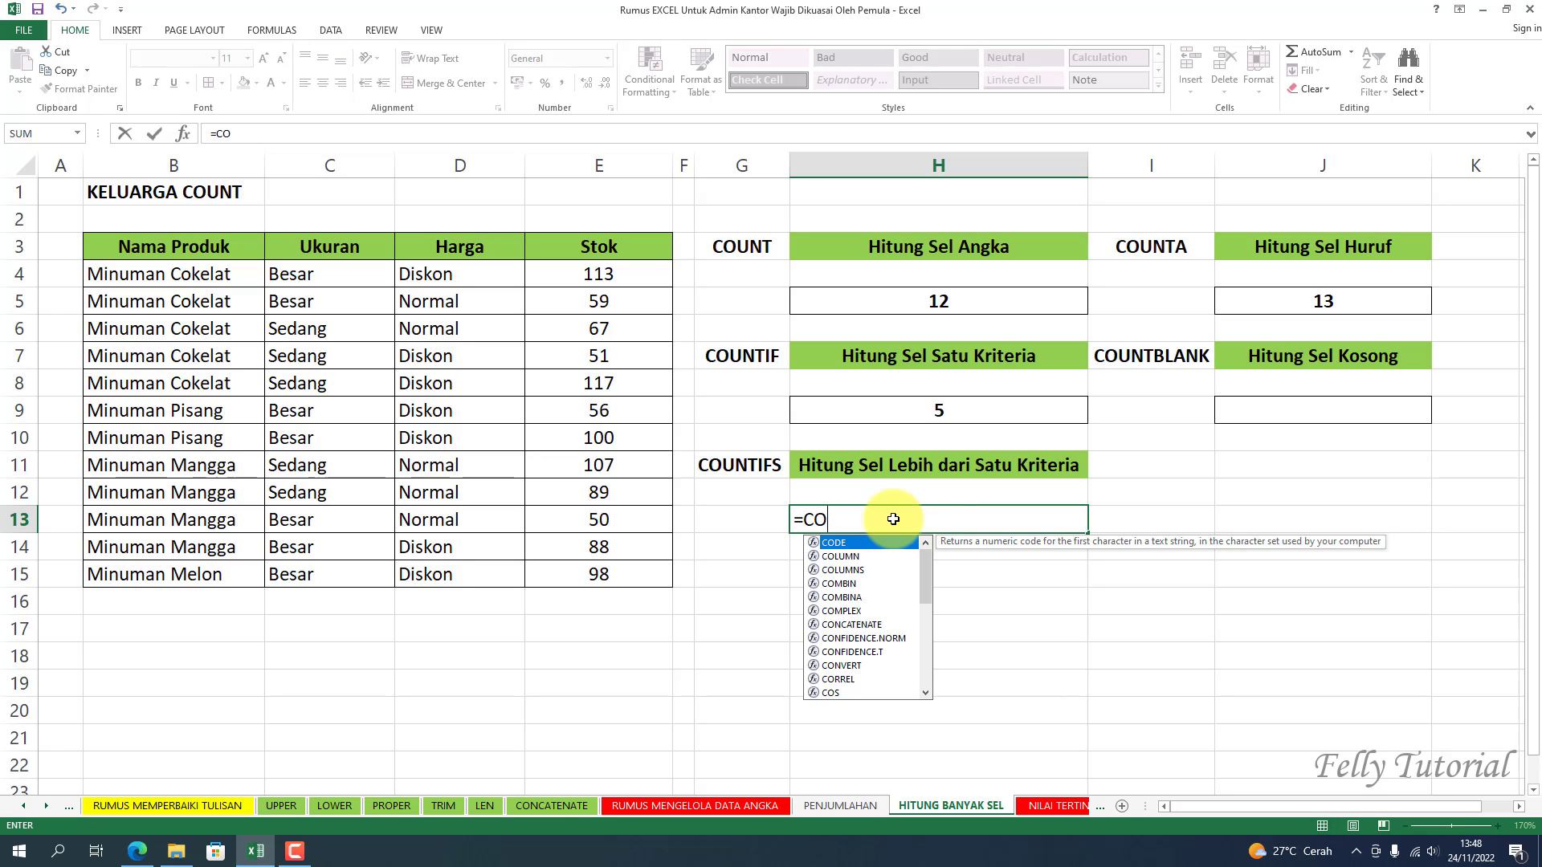
type("UNTIFS")
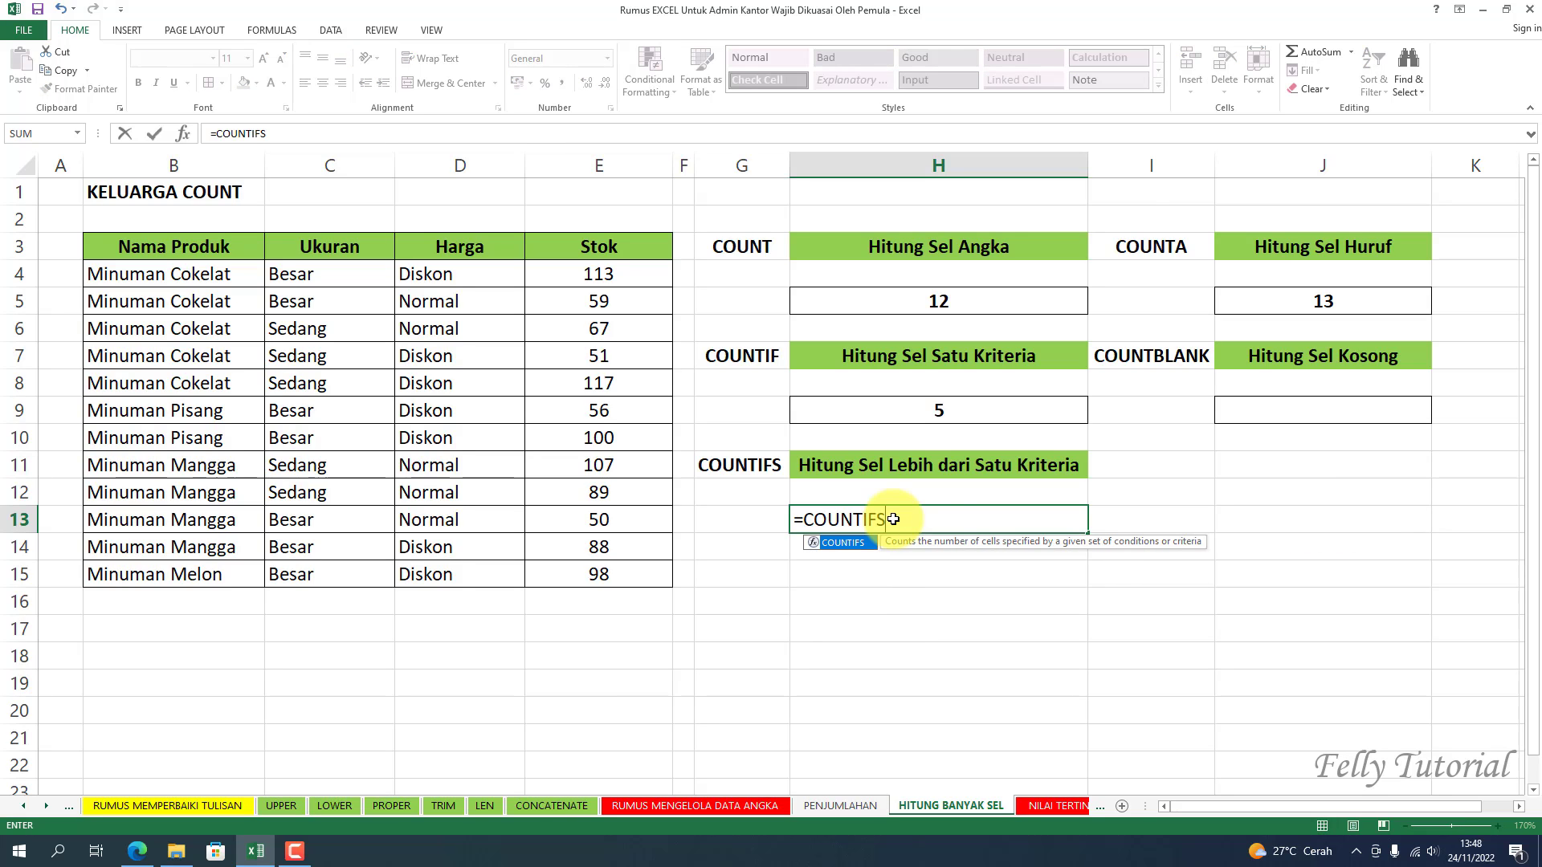
type("(")
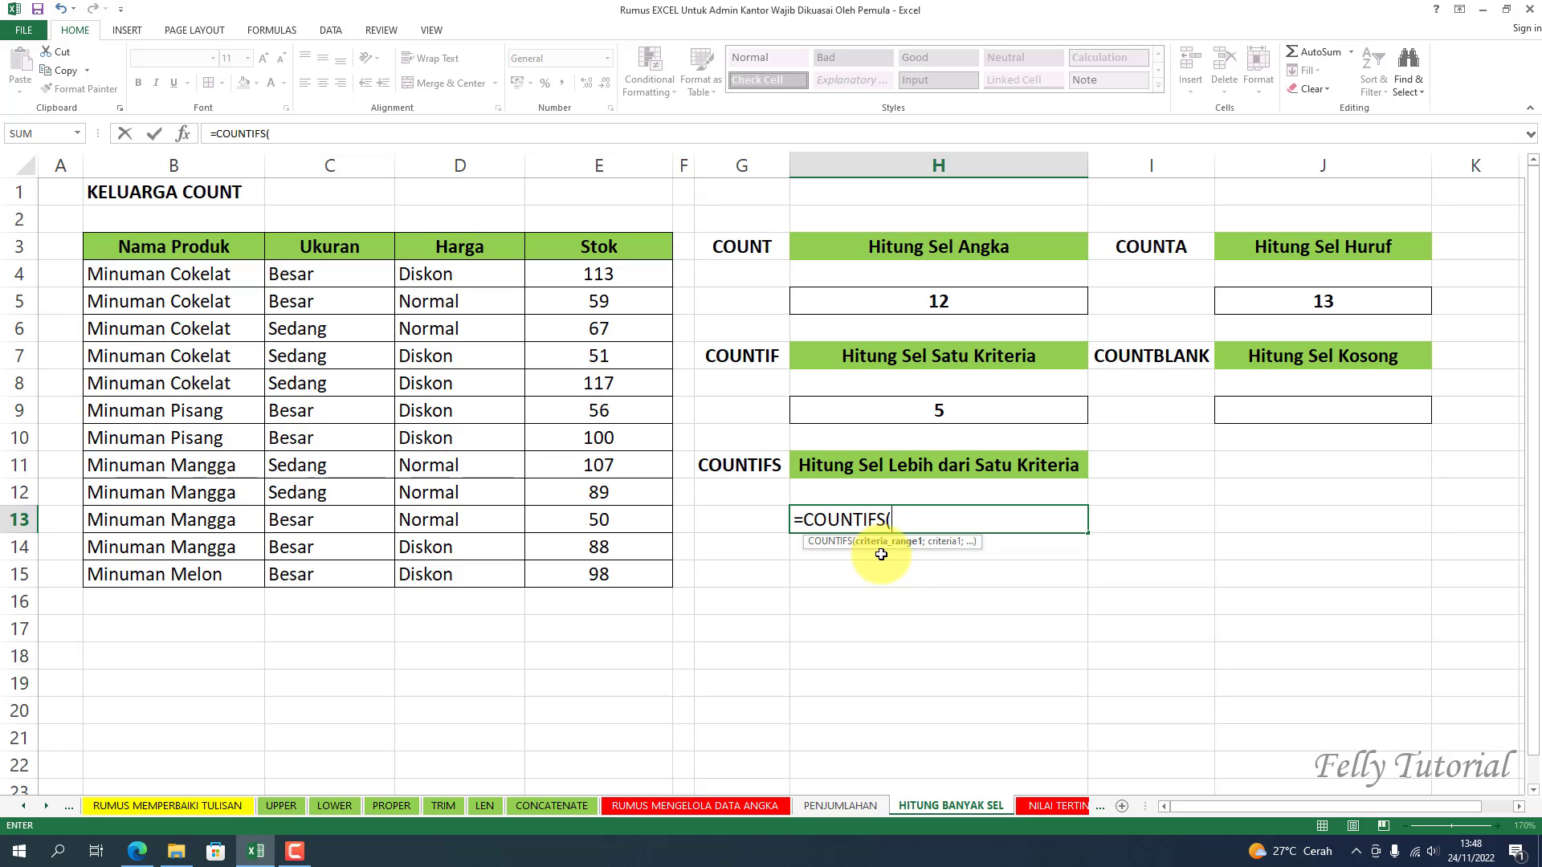
left_click_drag(189, 242, 230, 572)
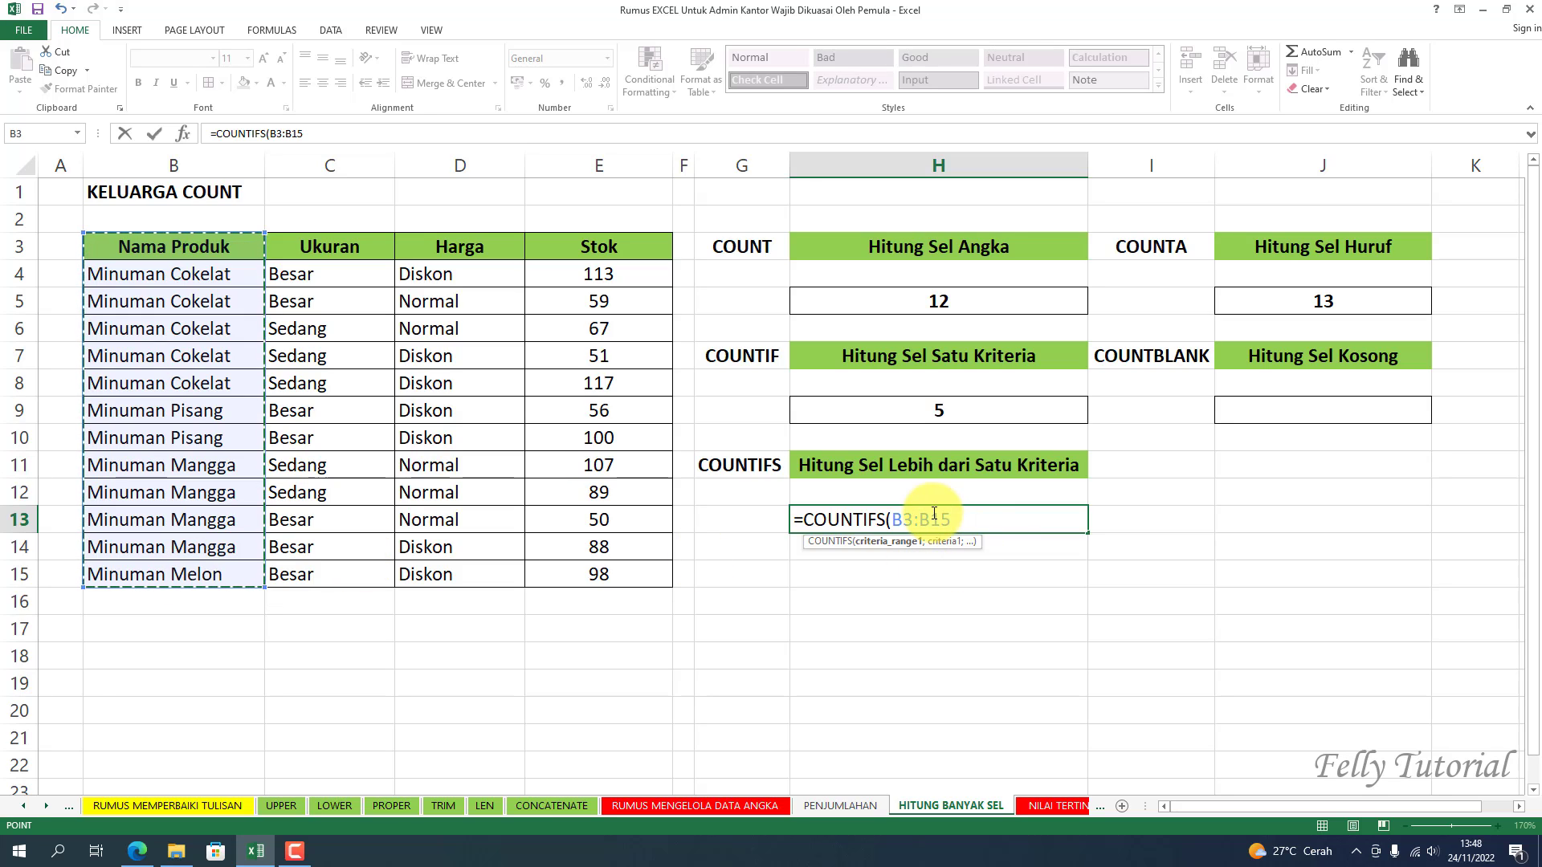
type(";")
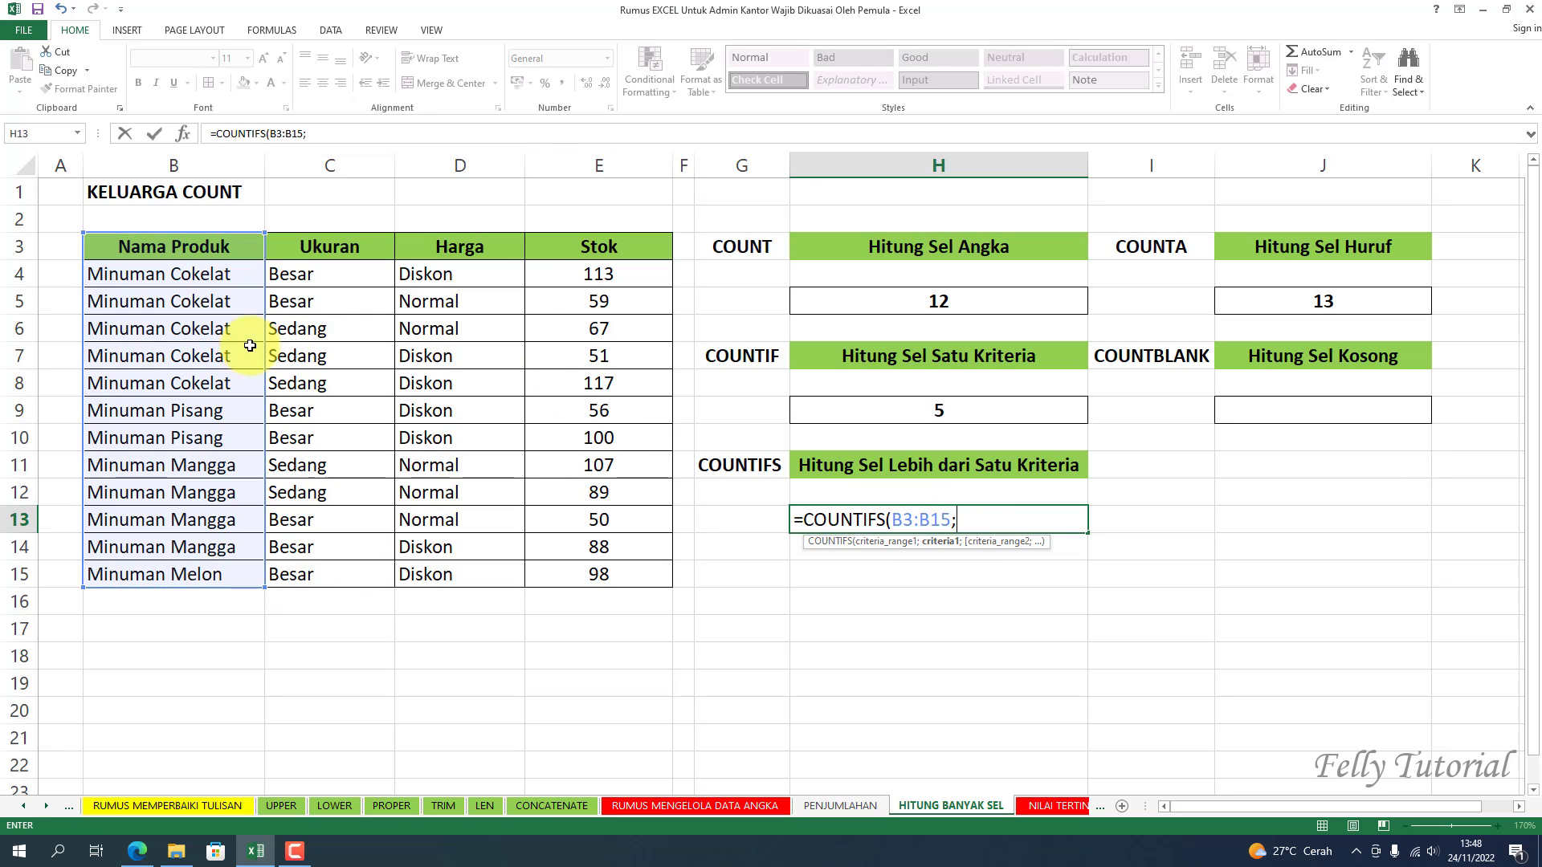
left_click(195, 467)
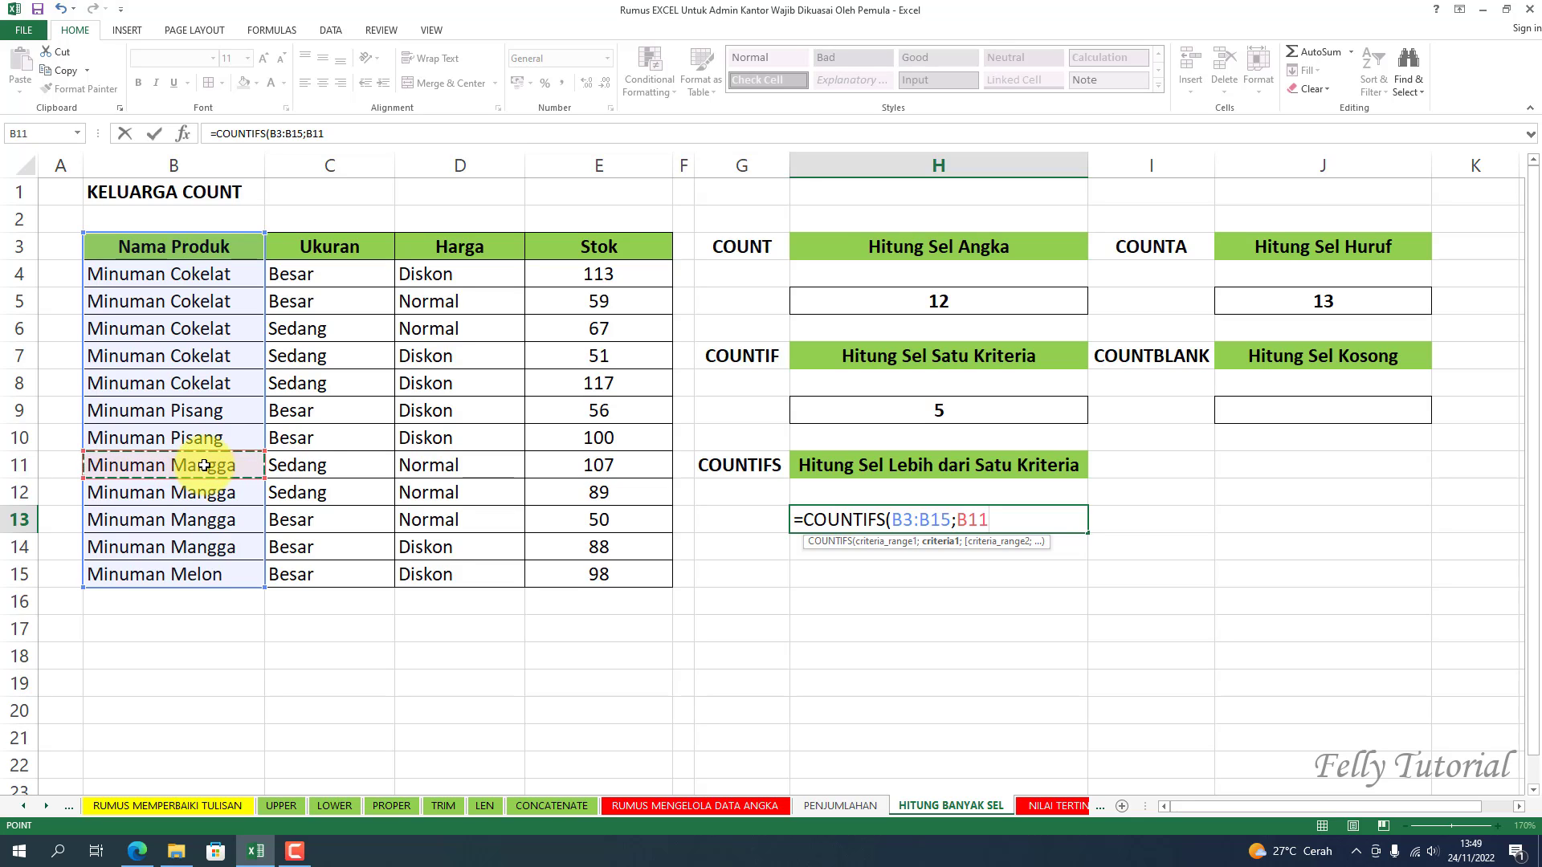
type(";")
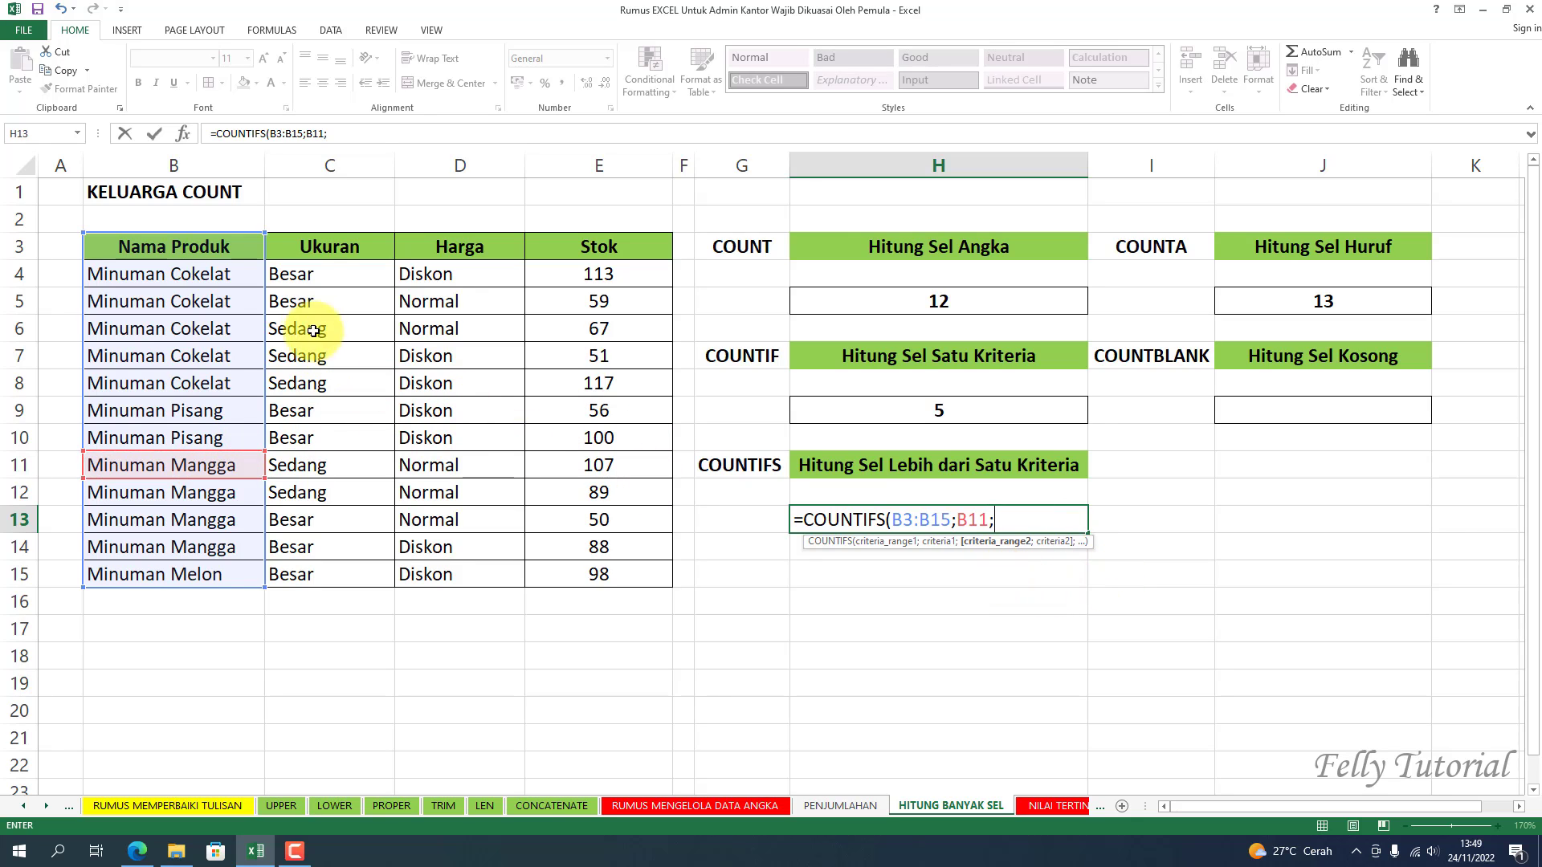
- Complete the COUNTIFS formula with the Ukuran range C3:C15 and Sedang in C11 as the second criterion
left_click_drag(317, 247, 312, 574)
type(";")
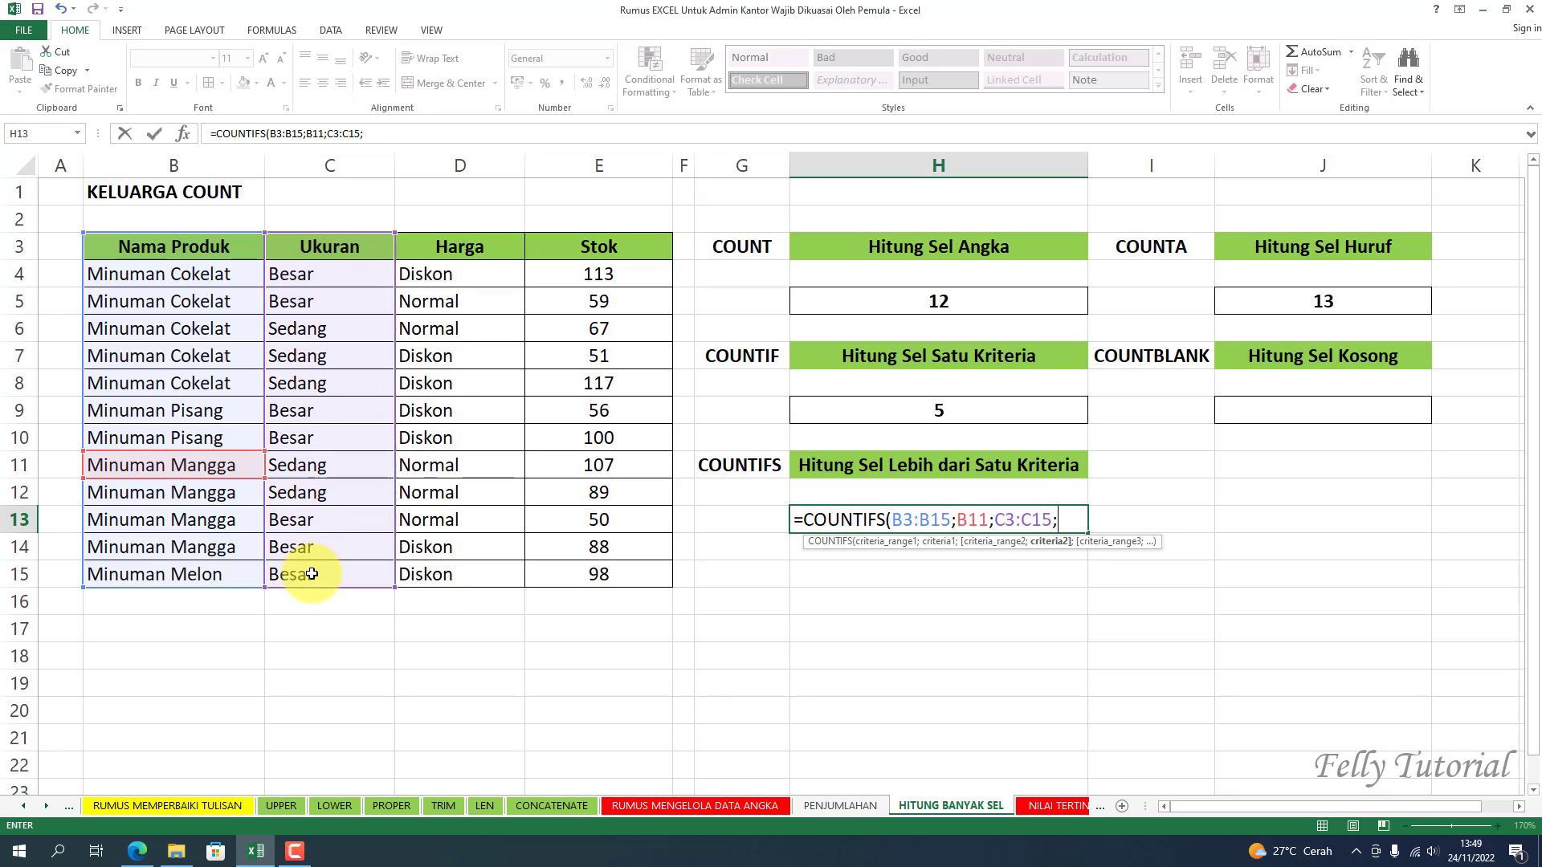
left_click(305, 468)
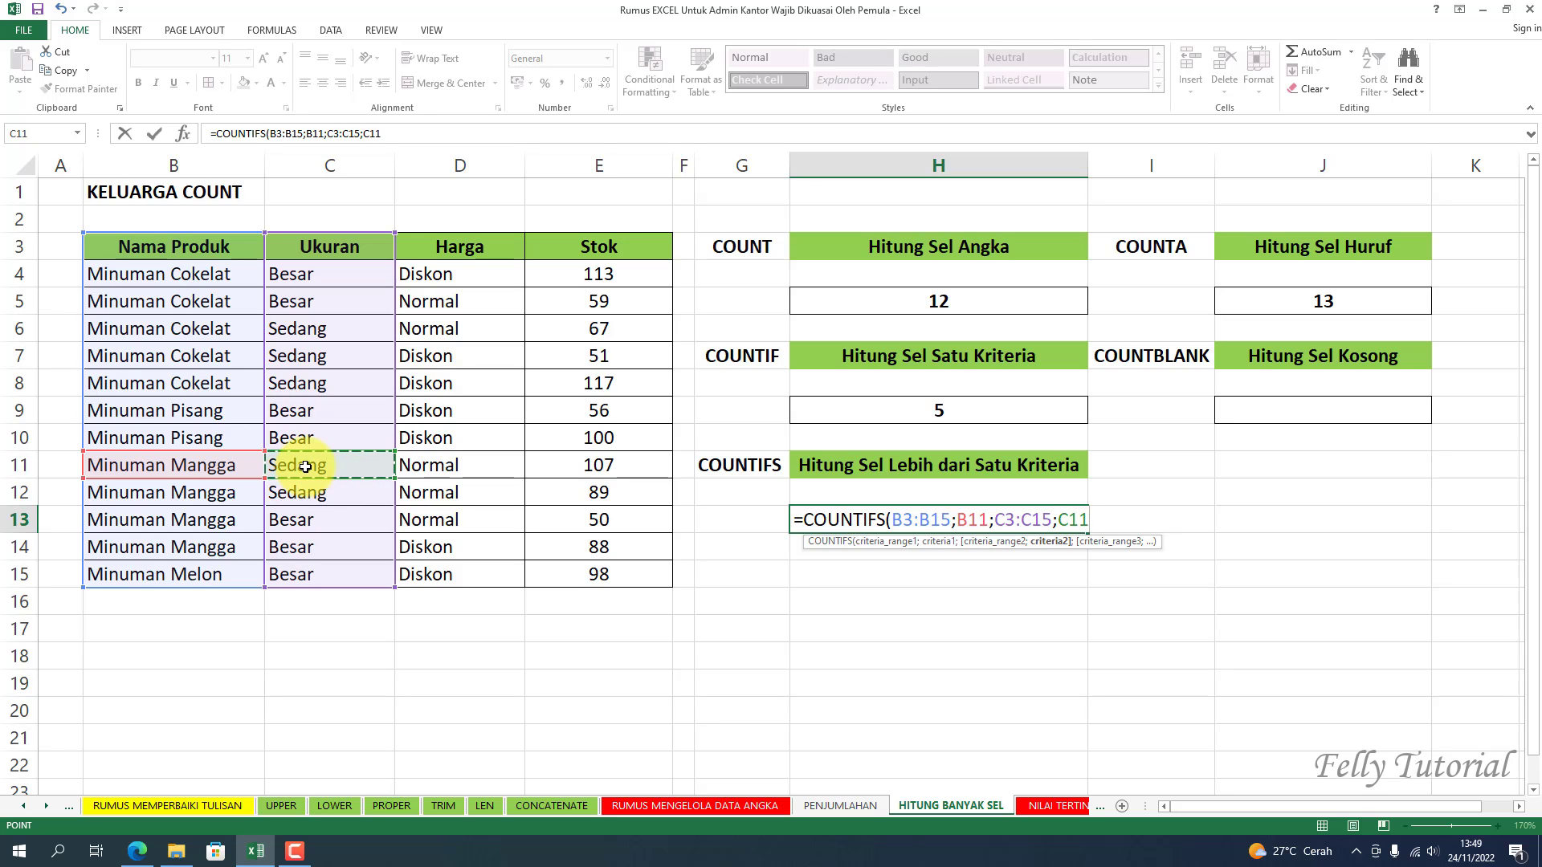
key("Return")
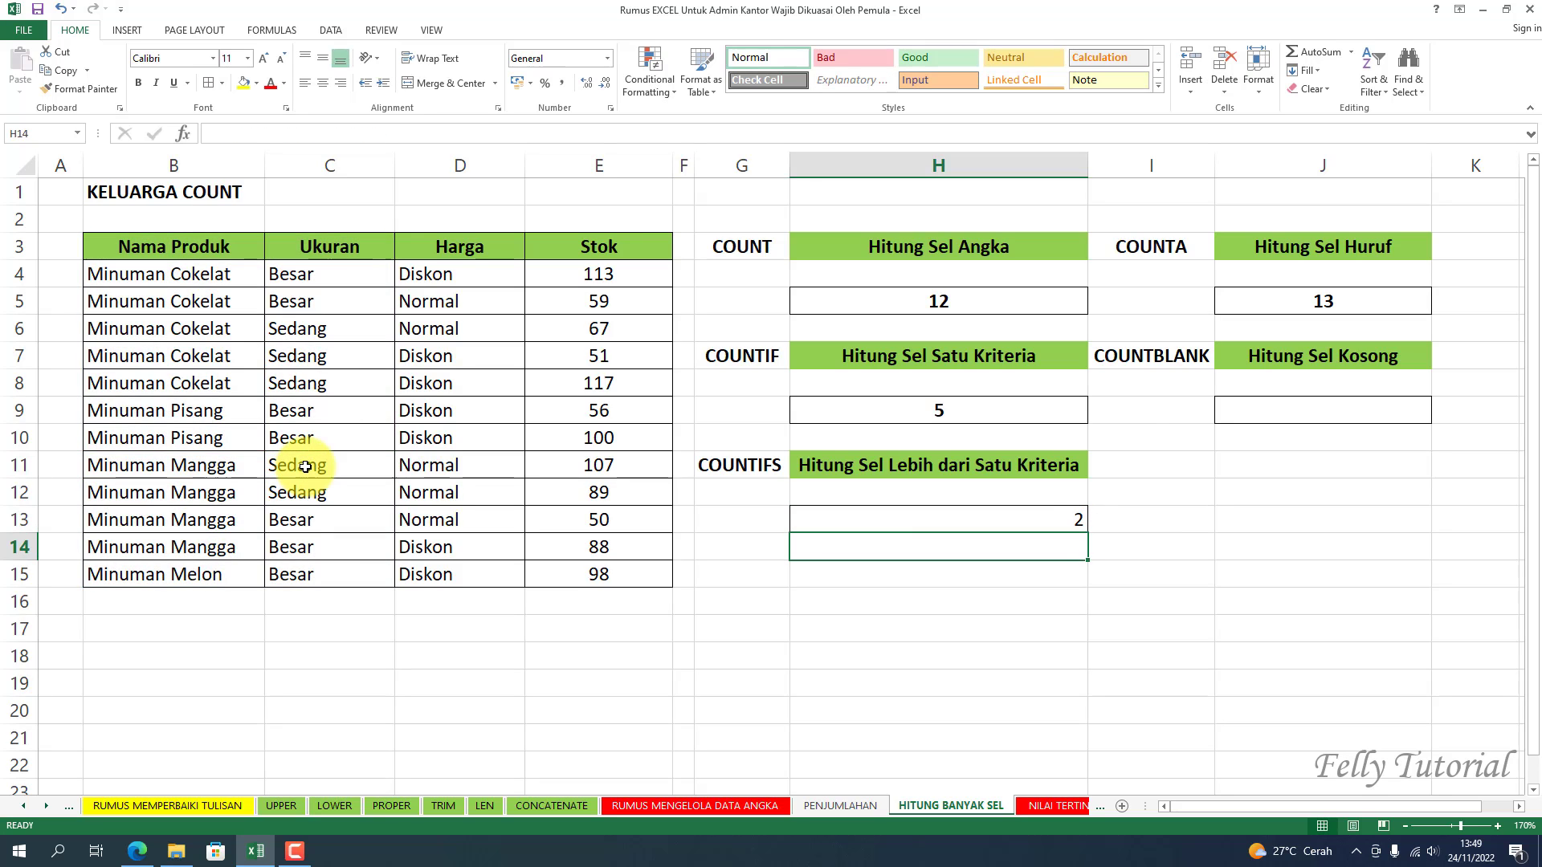
- Centre and bold the COUNTIFS result in cell H13 and check it against the Minuman Mangga Sedang rows in B11:C12
left_click(889, 524)
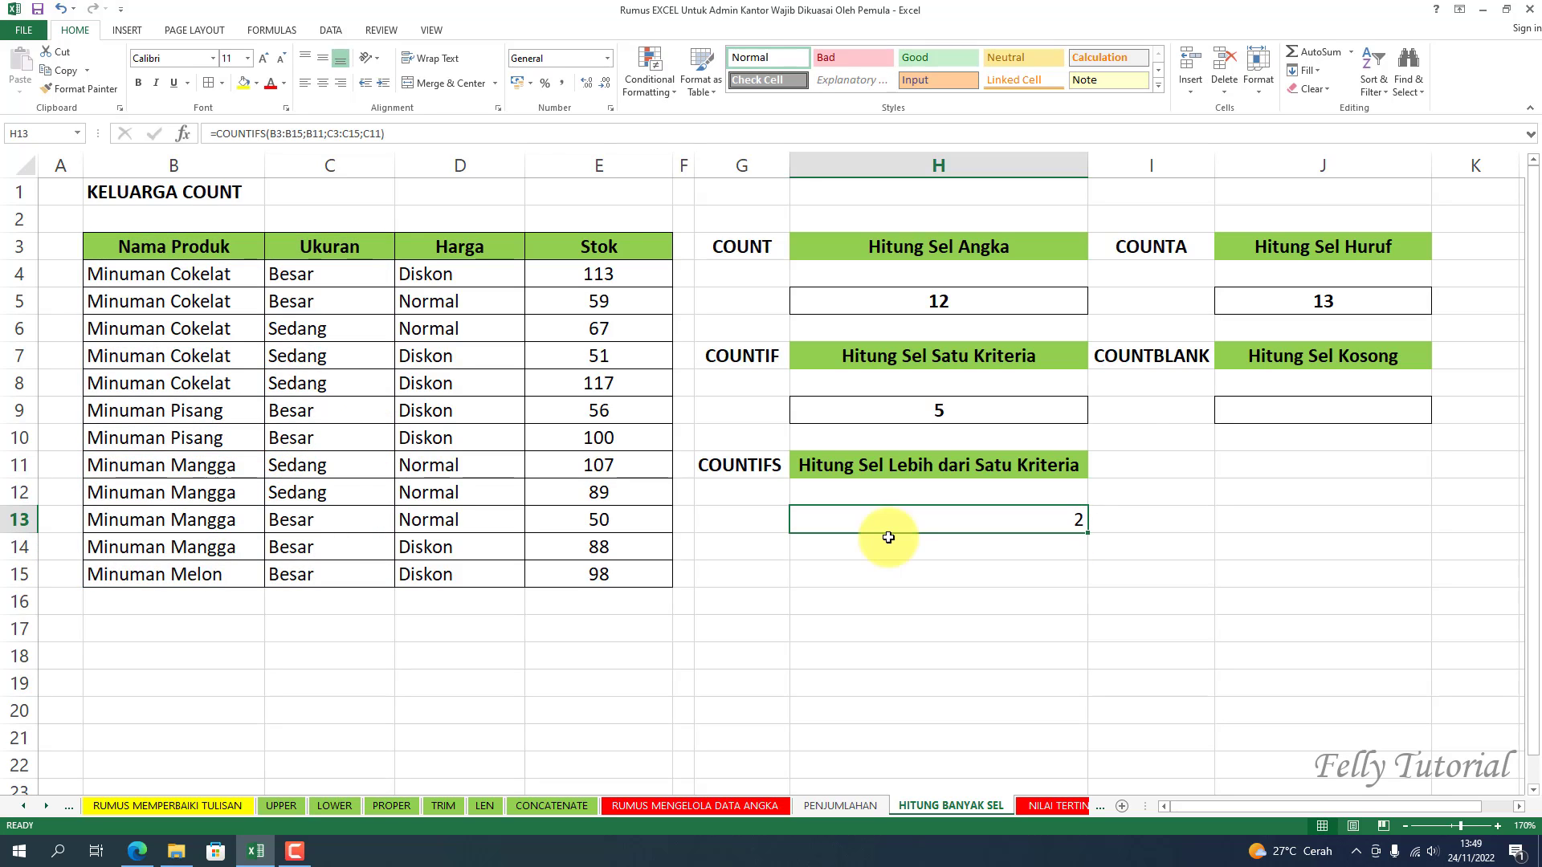
left_click(323, 87)
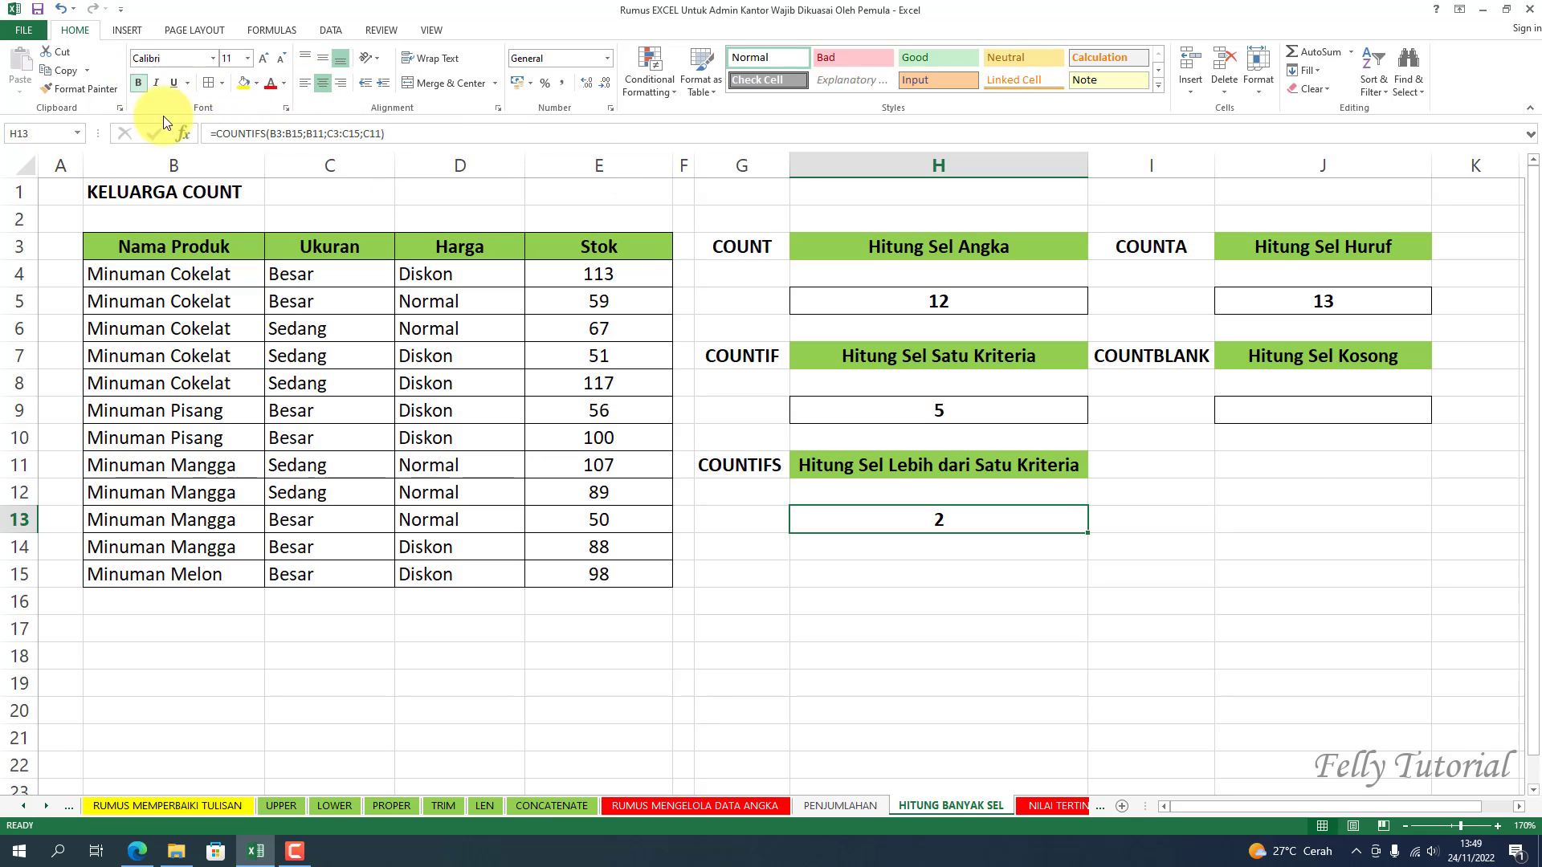
left_click(205, 466)
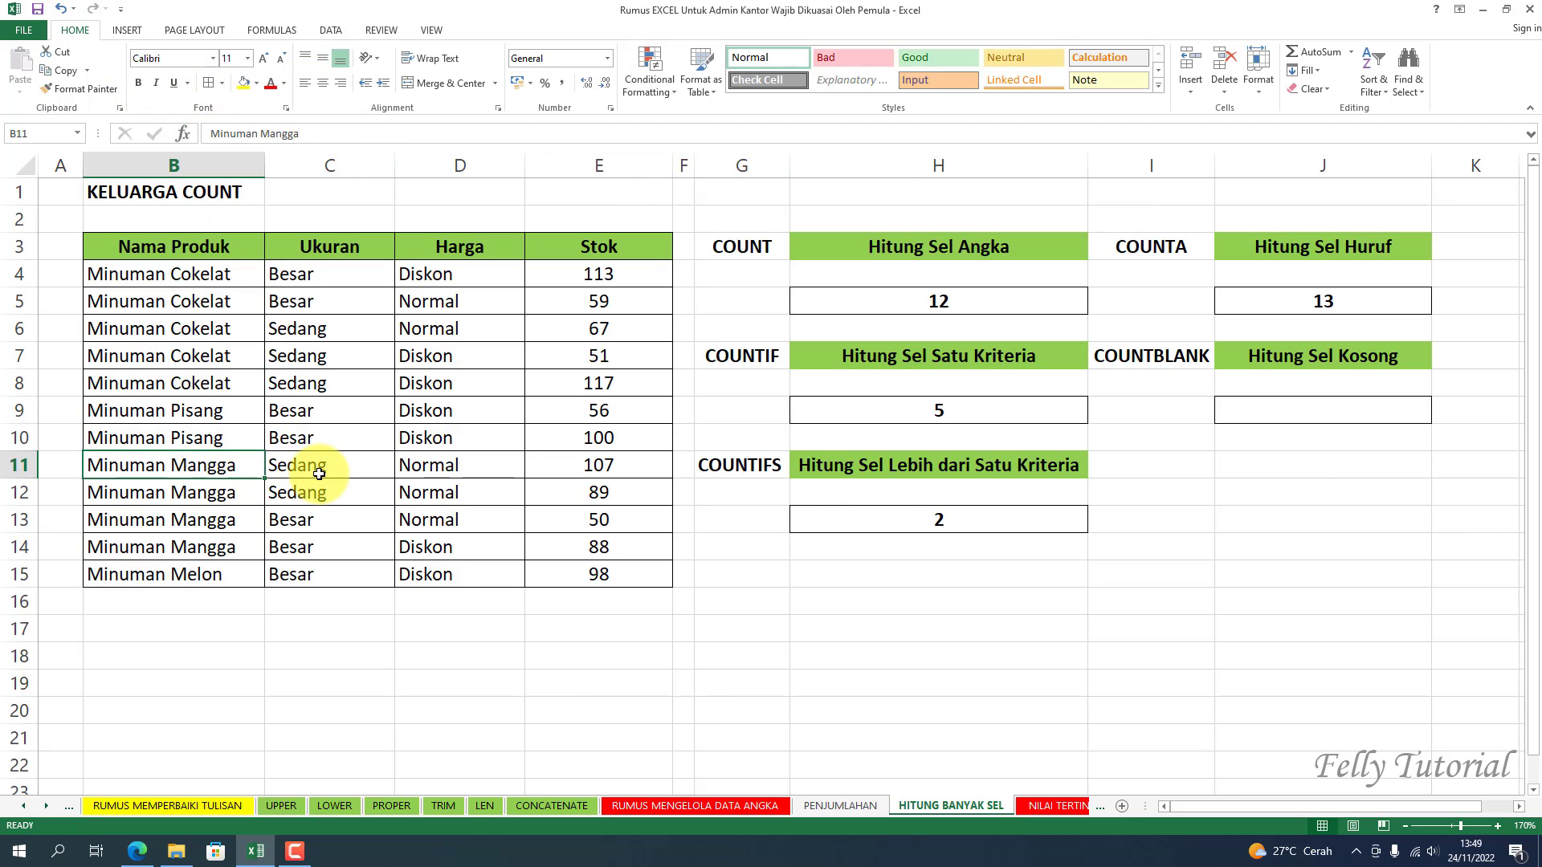
left_click(958, 523)
left_click_drag(193, 467, 325, 493)
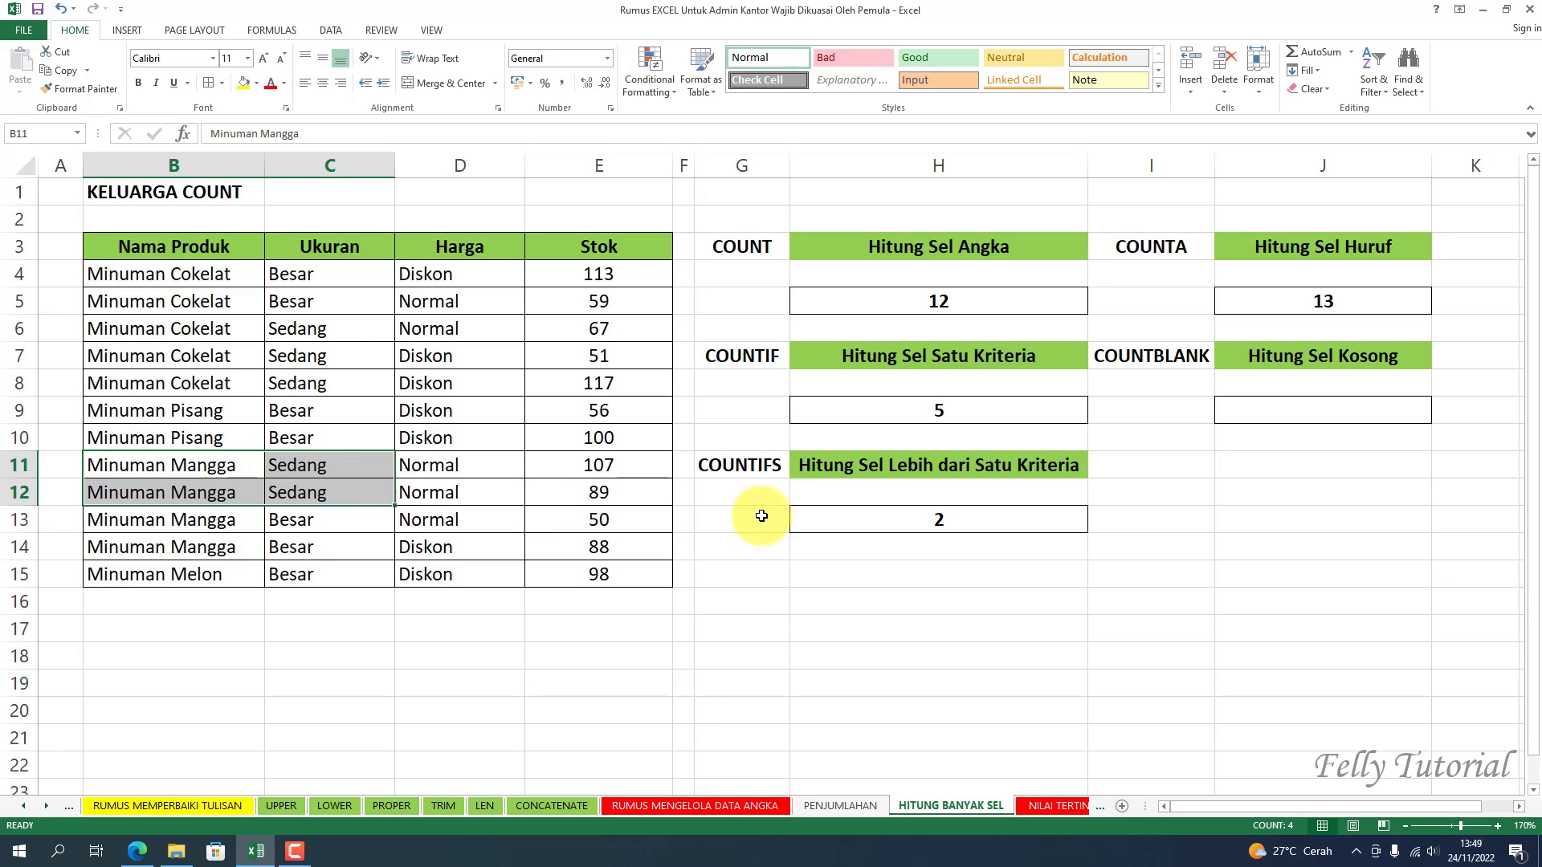
- Clear the Ukuran entries in cells C7:C9 and C13 to create blank cells for the COUNTBLANK example
left_click(996, 570)
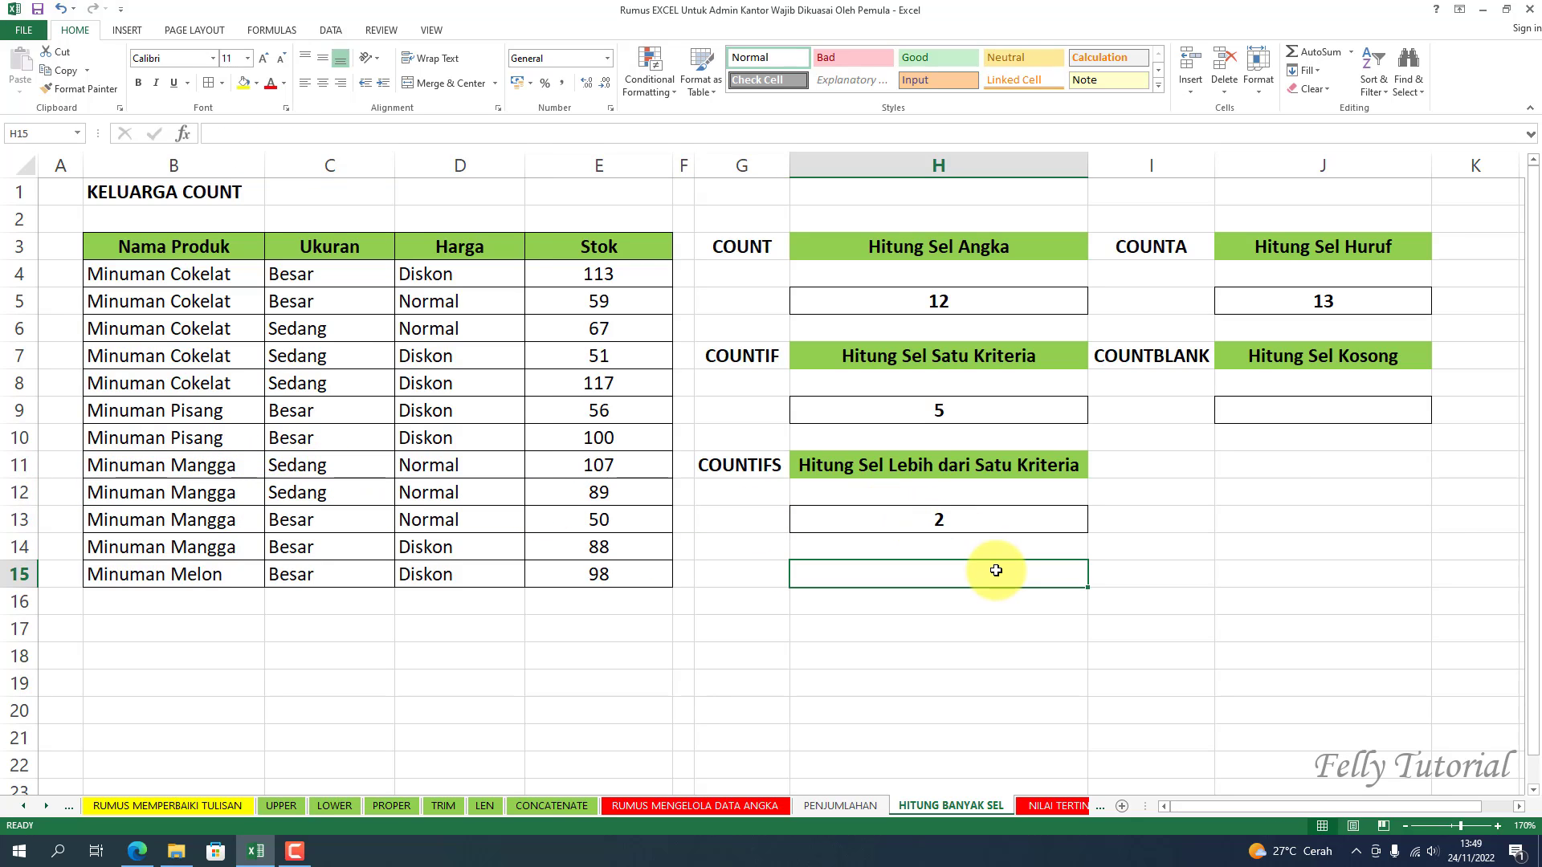
left_click(1333, 404)
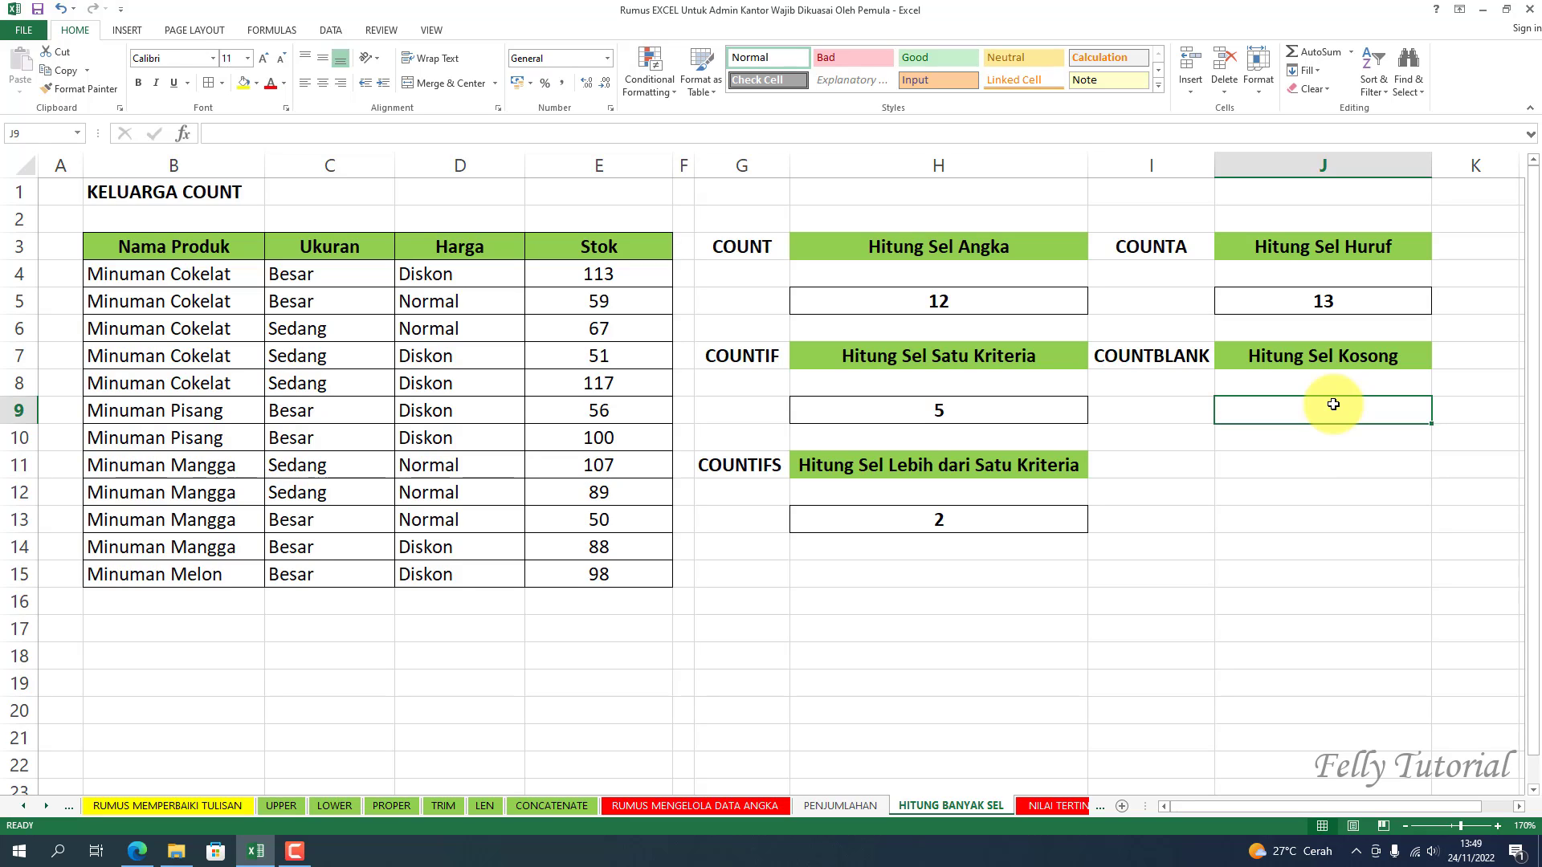
left_click(1159, 361)
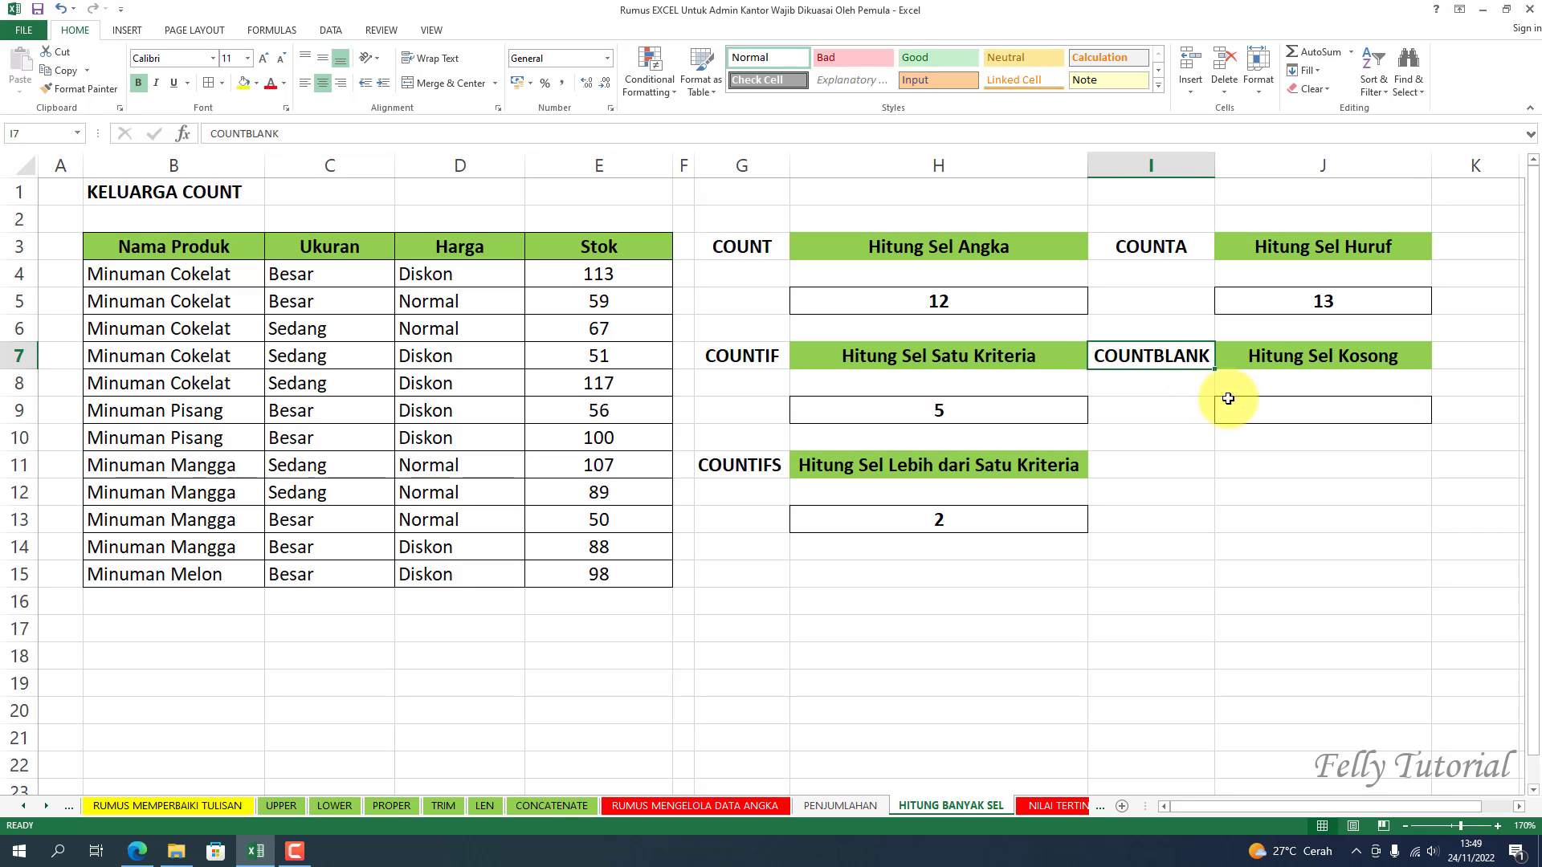
left_click(1319, 412)
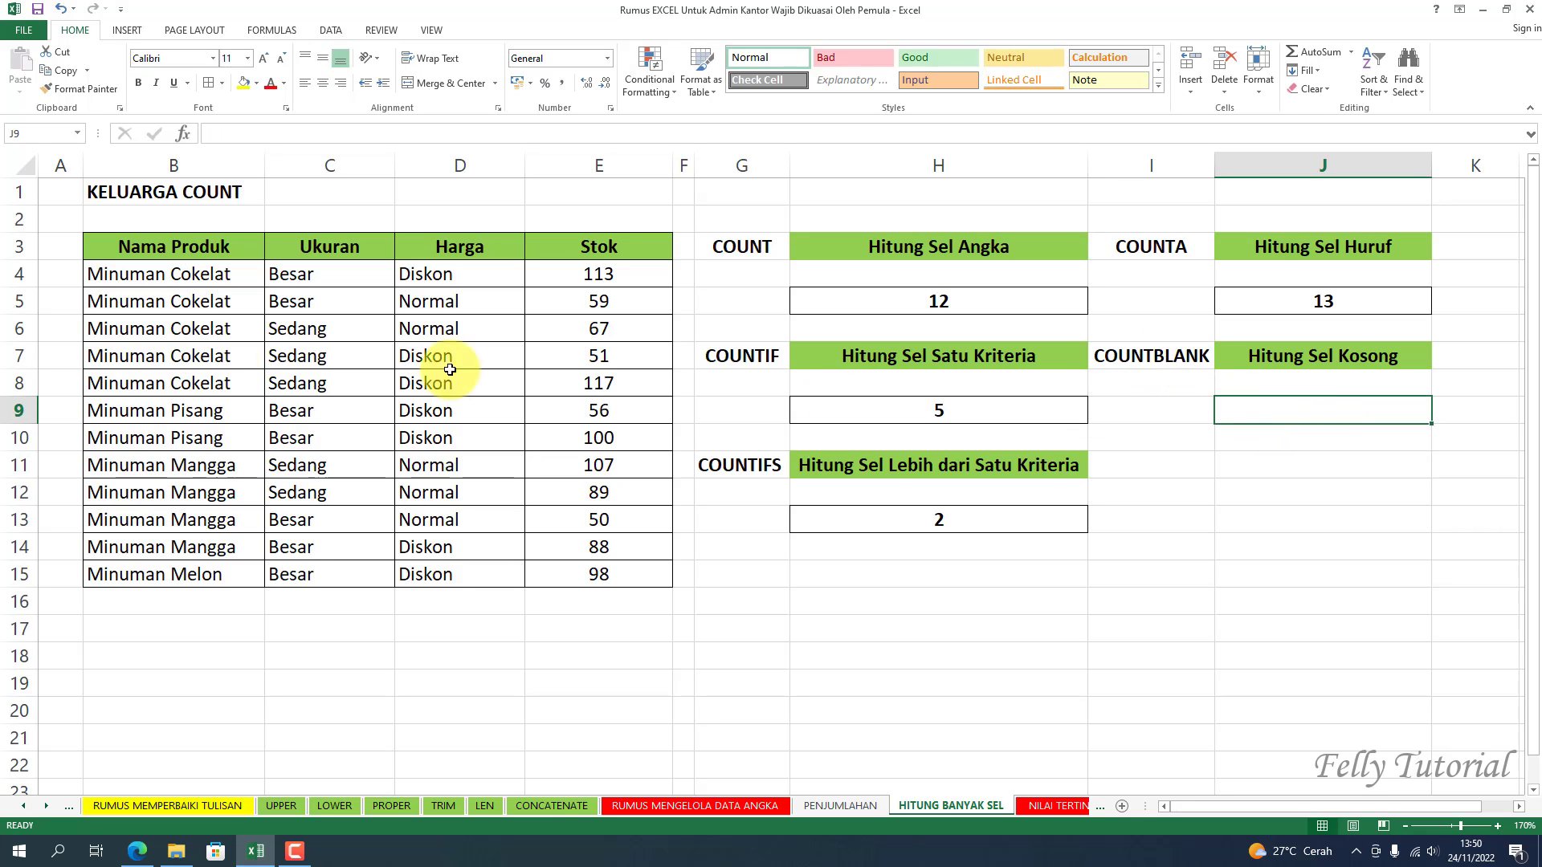
left_click_drag(311, 356, 297, 401)
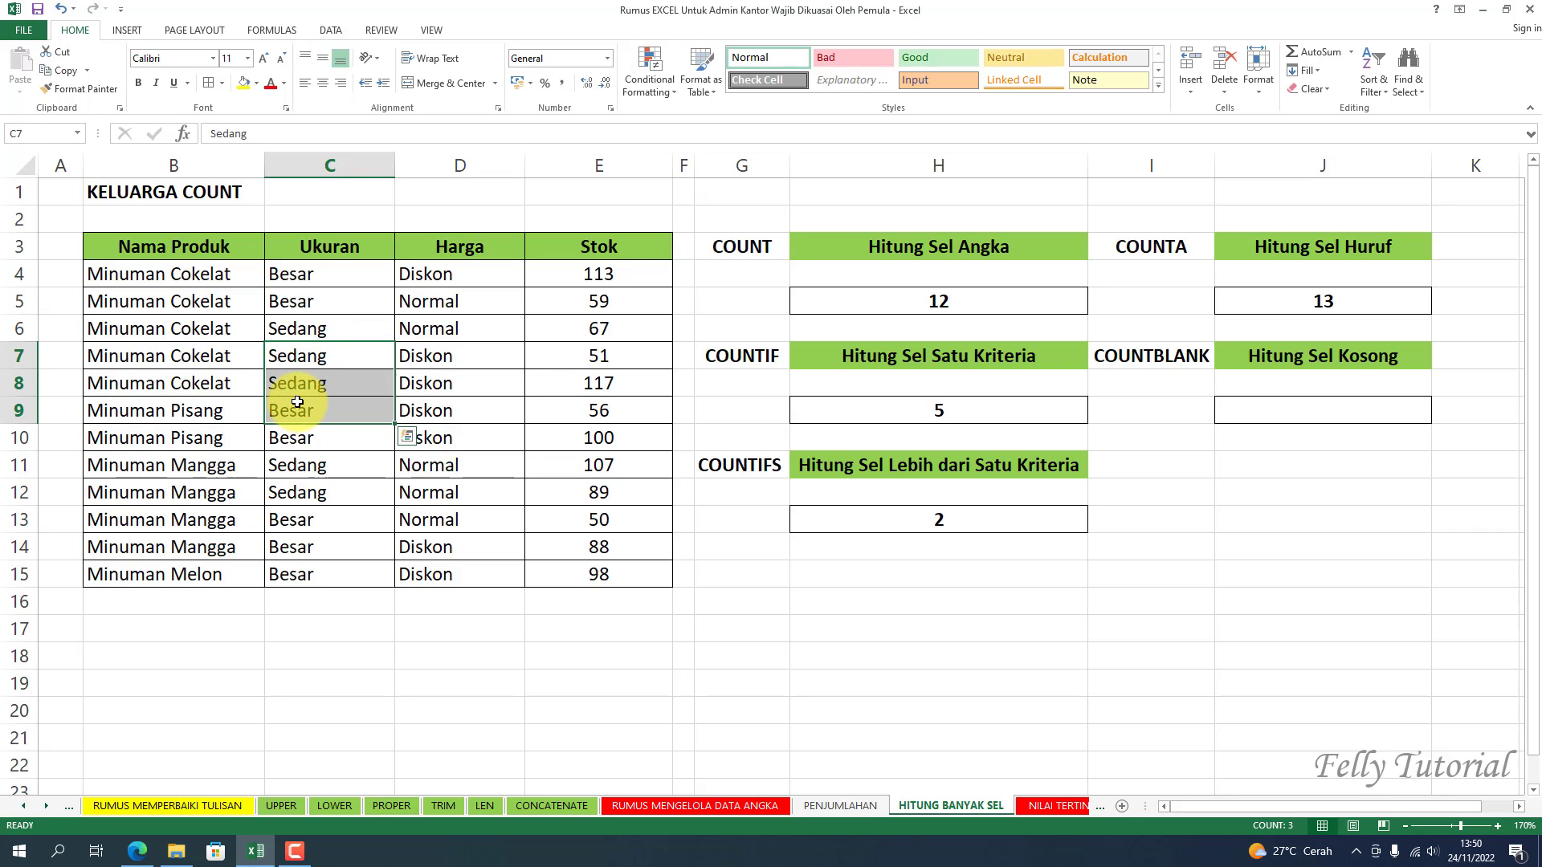
key("Delete")
left_click(320, 519)
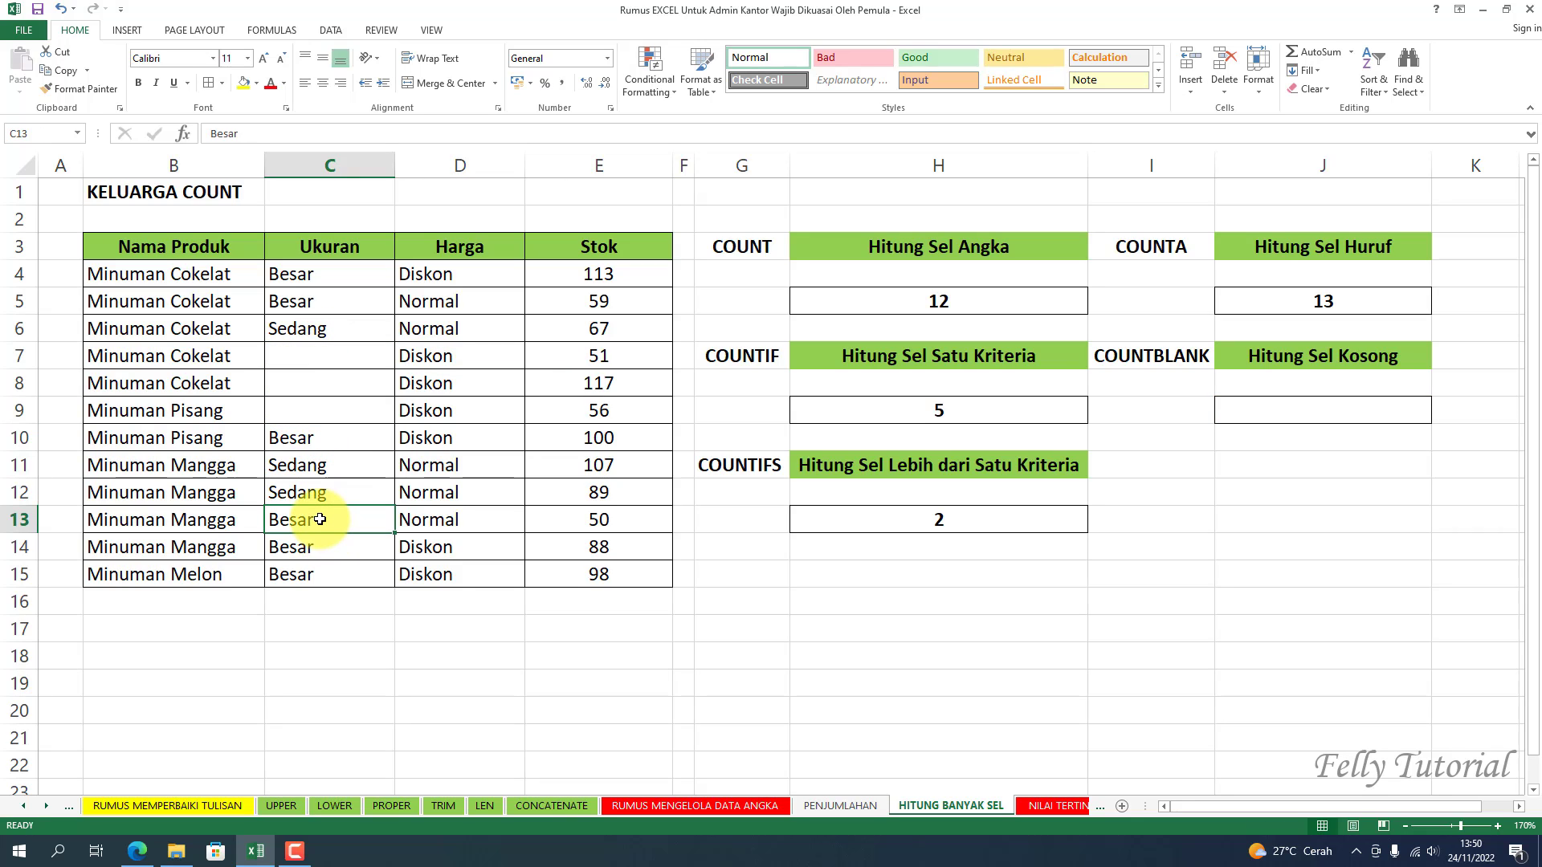
left_click(546, 547)
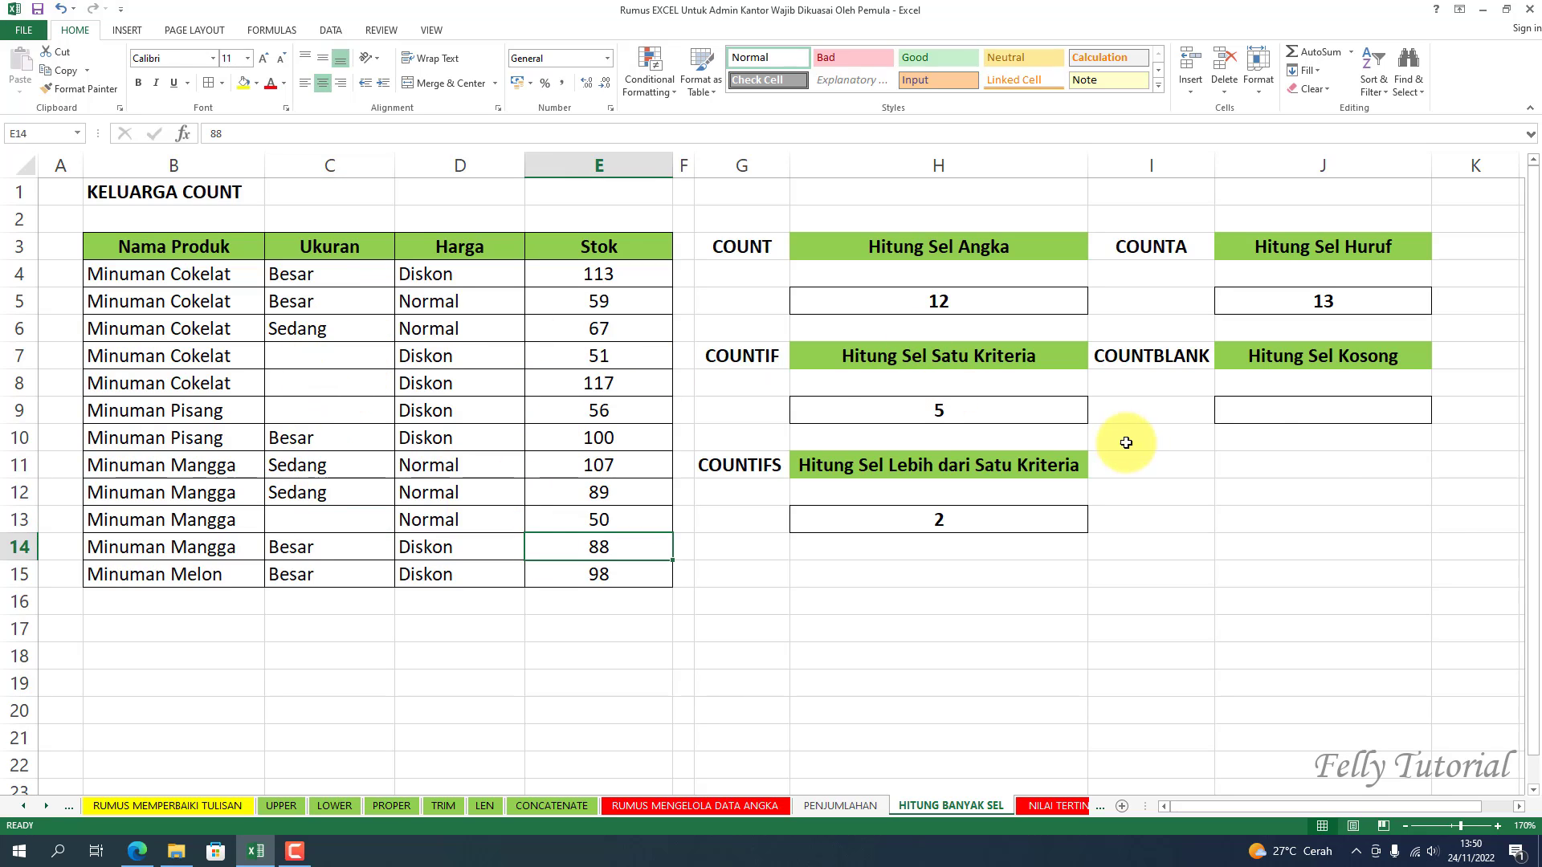
- Enter a COUNTBLANK formula in cell J9 that counts the empty cells in the Ukuran range C3:C15
left_click(1277, 416)
type("=")
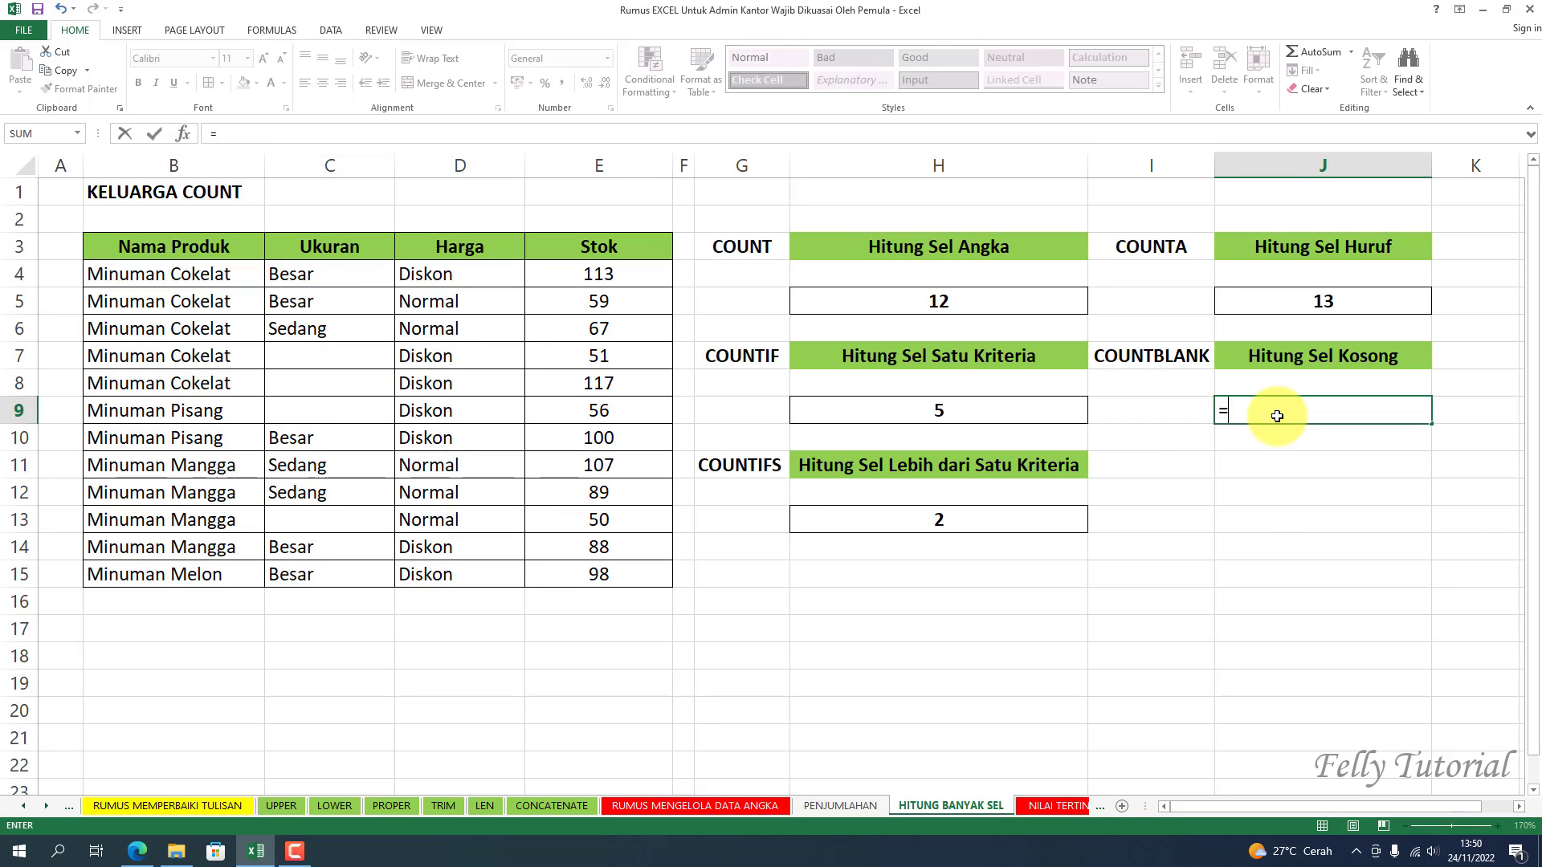
type("COUNT")
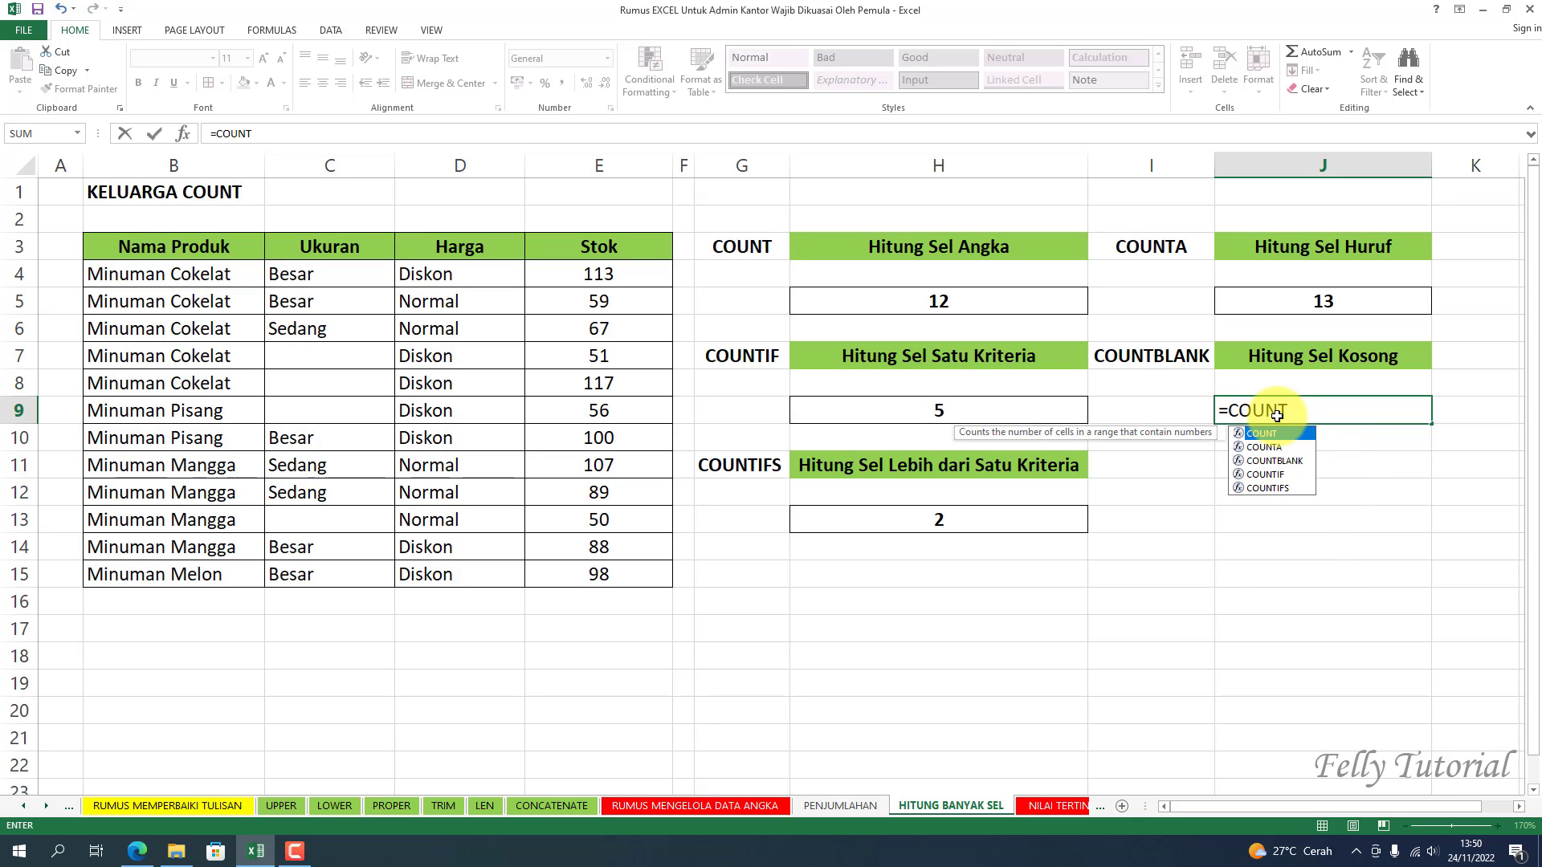
type("BLANK")
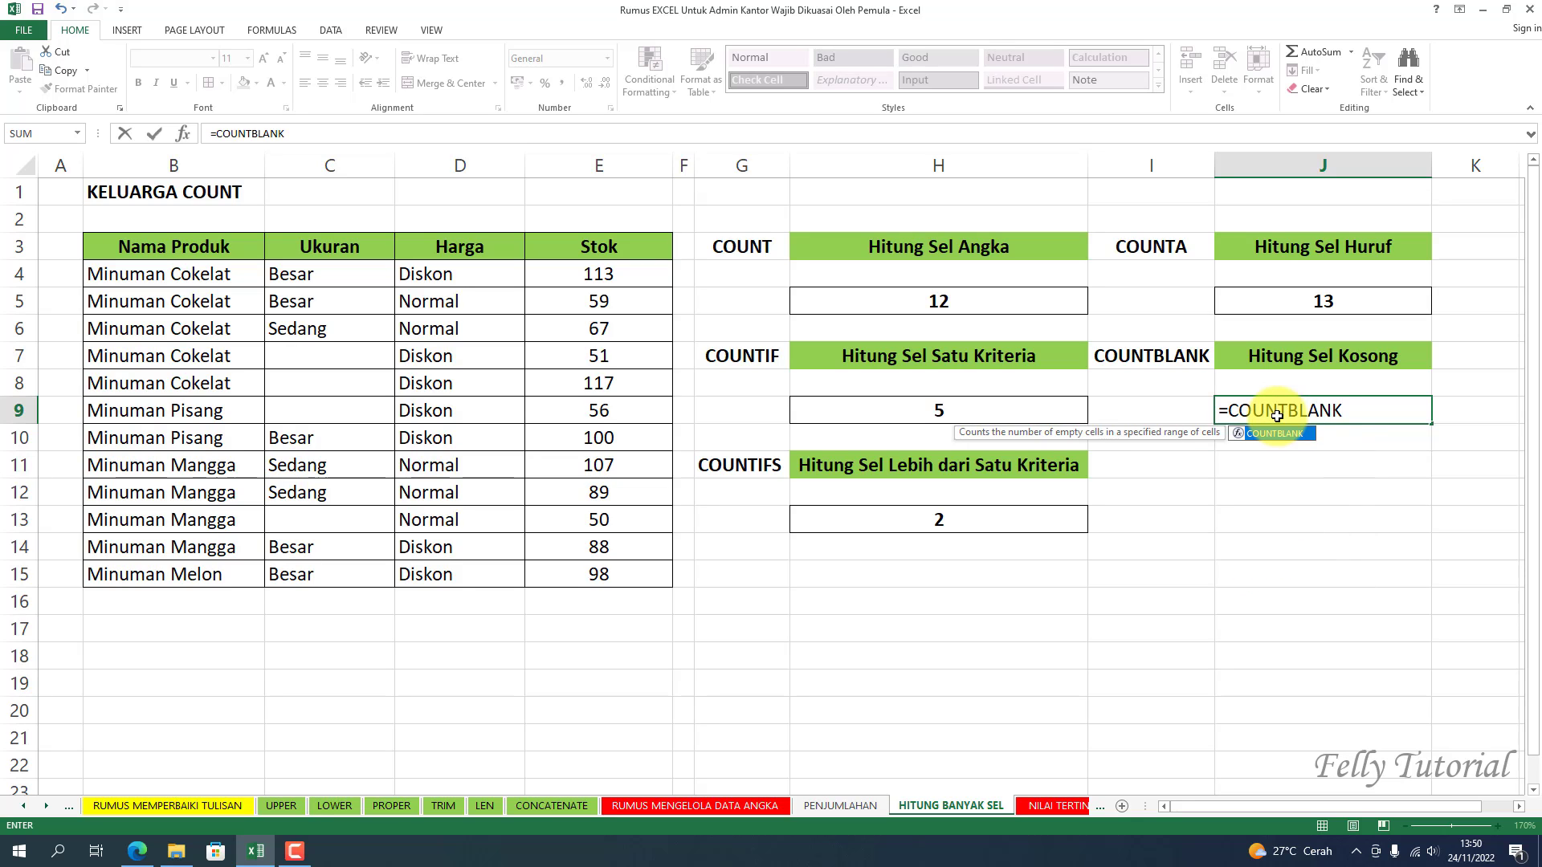
type("(")
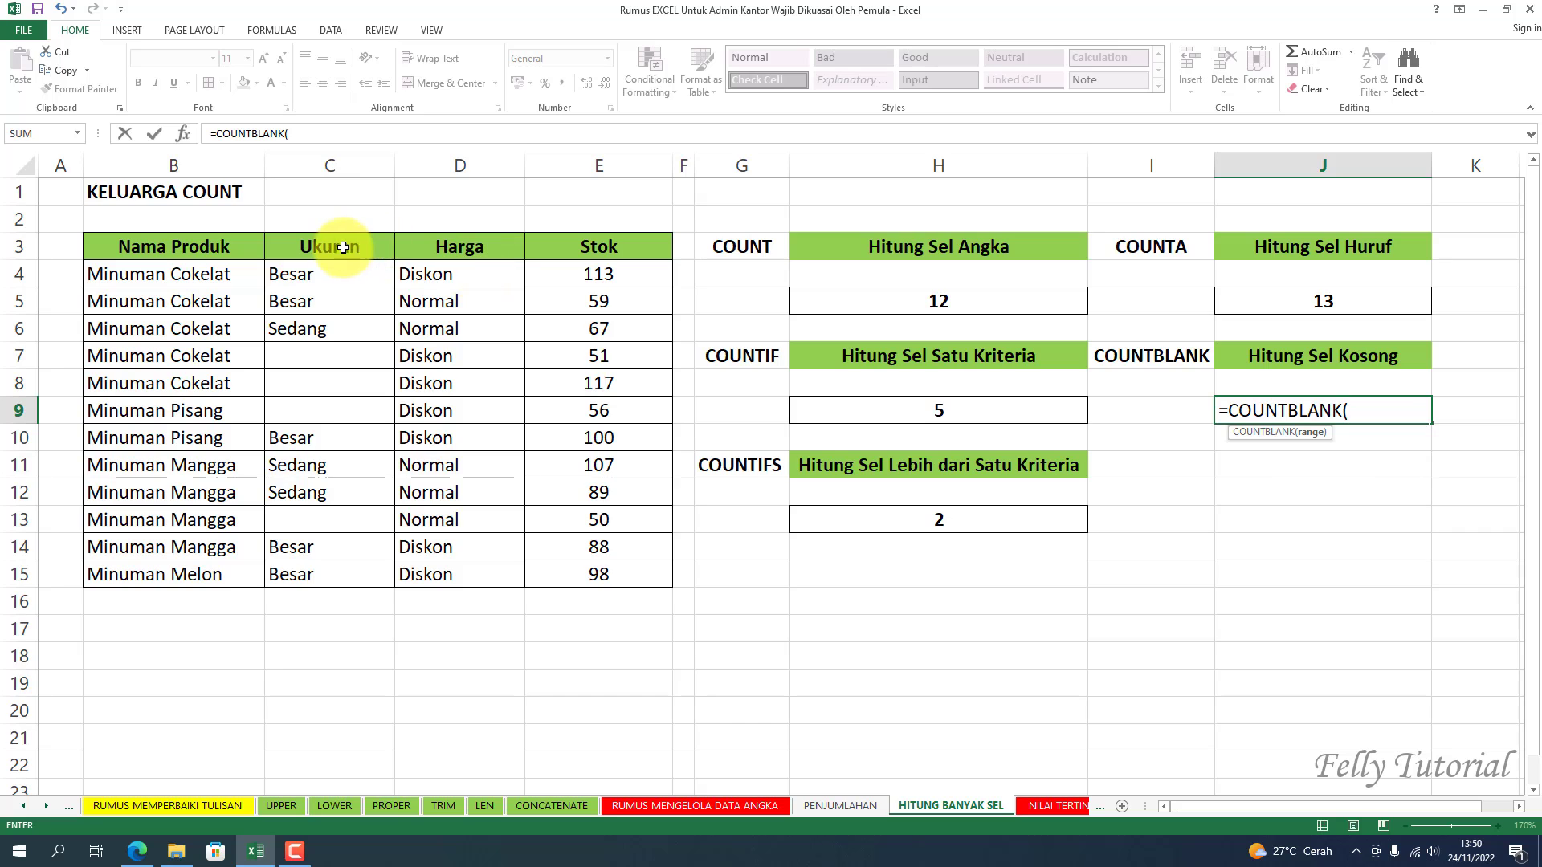
left_click_drag(337, 244, 310, 566)
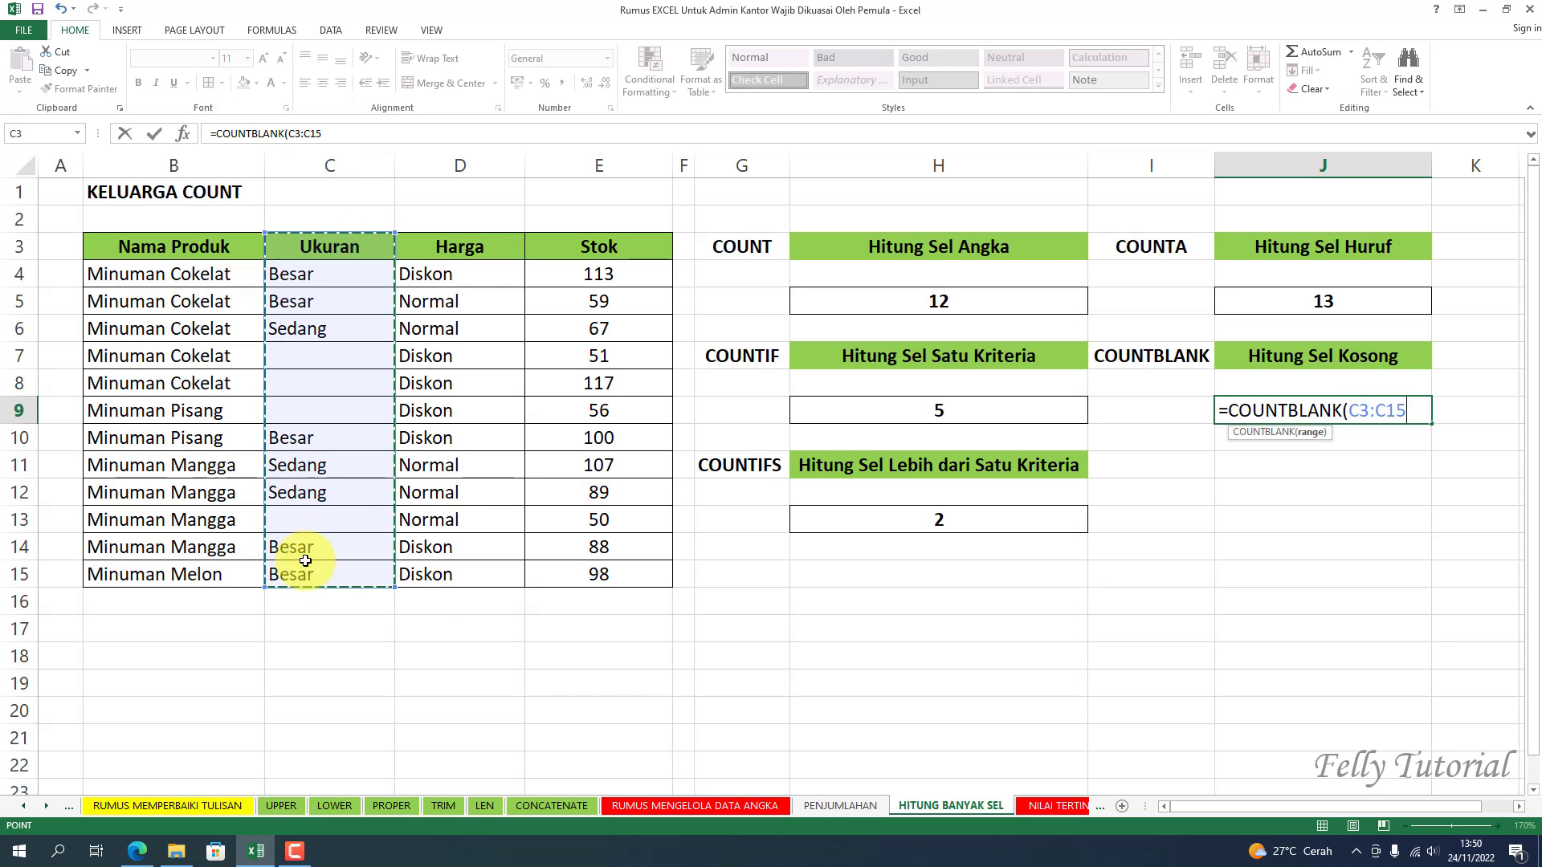
key("Return")
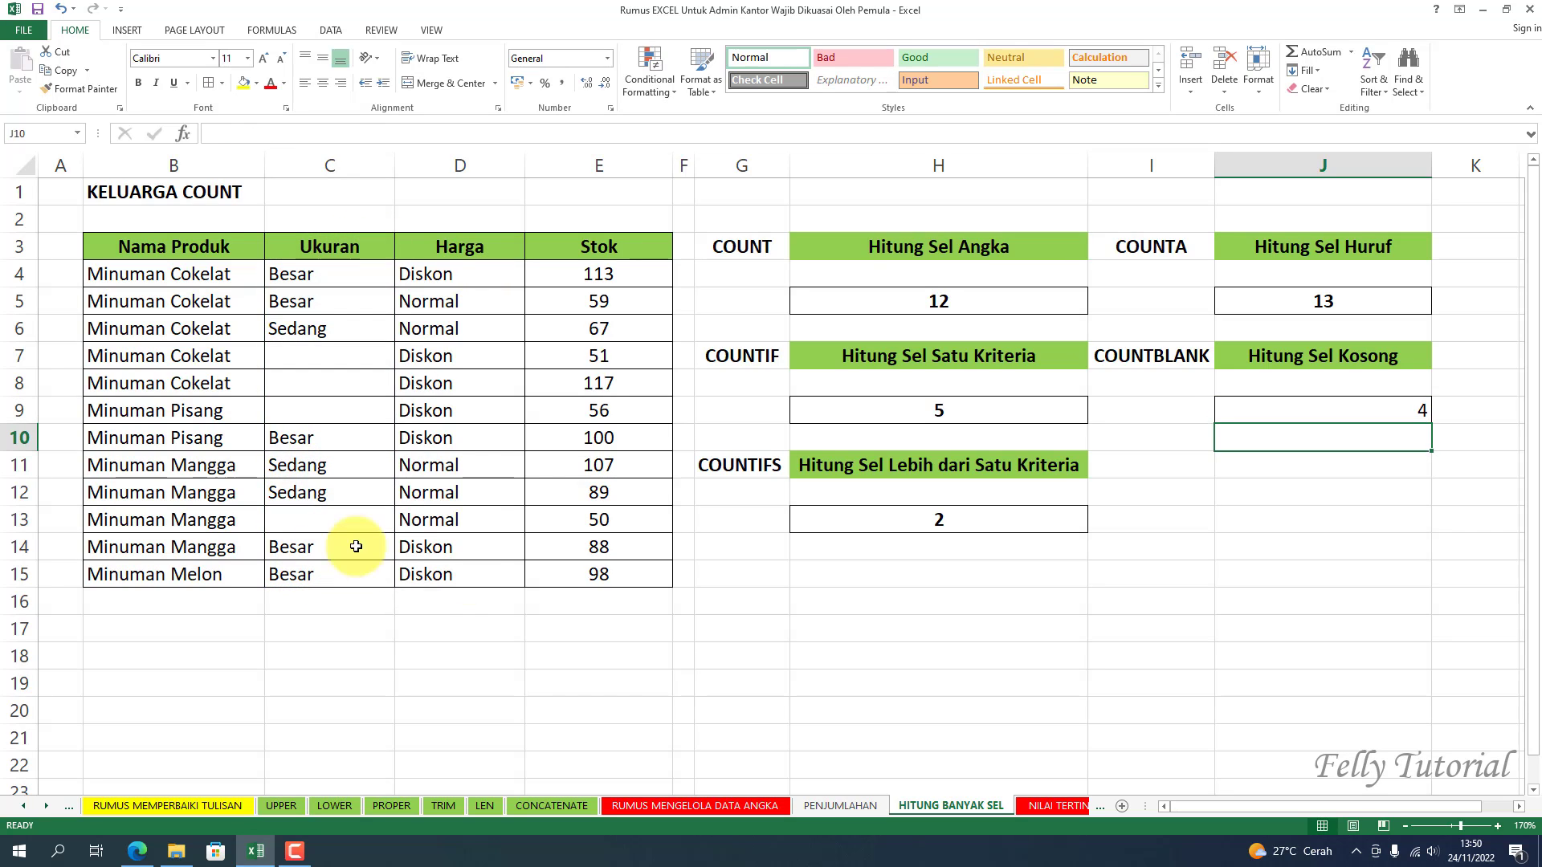
- Centre and bold the COUNTBLANK result in cell J9 and check it against the empty cells C7:C9 and C13
left_click(1283, 408)
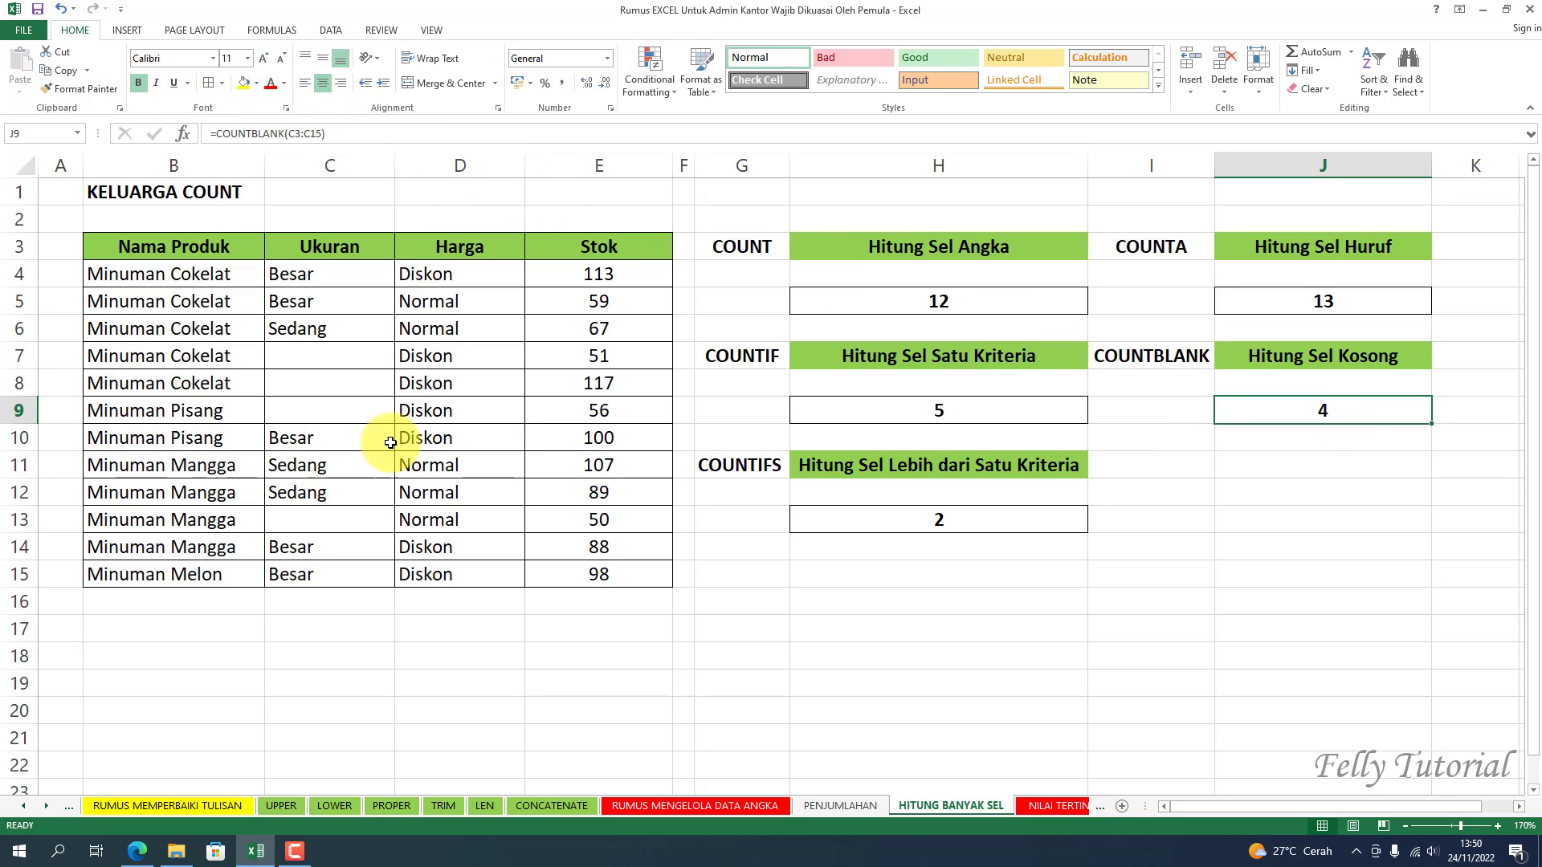
left_click_drag(330, 359, 326, 417)
left_click(337, 518)
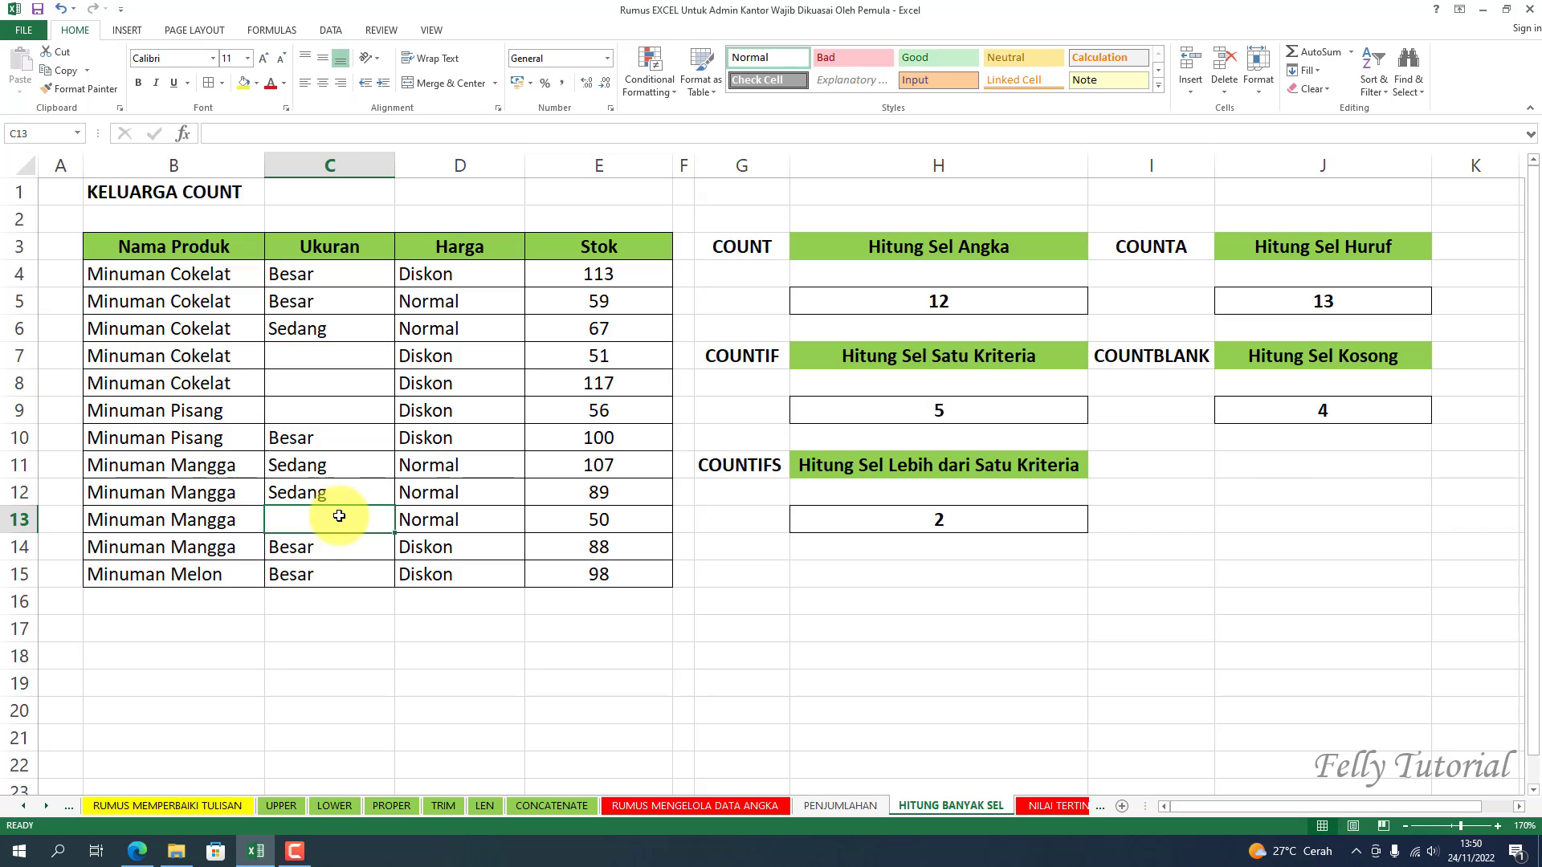
left_click(1219, 504)
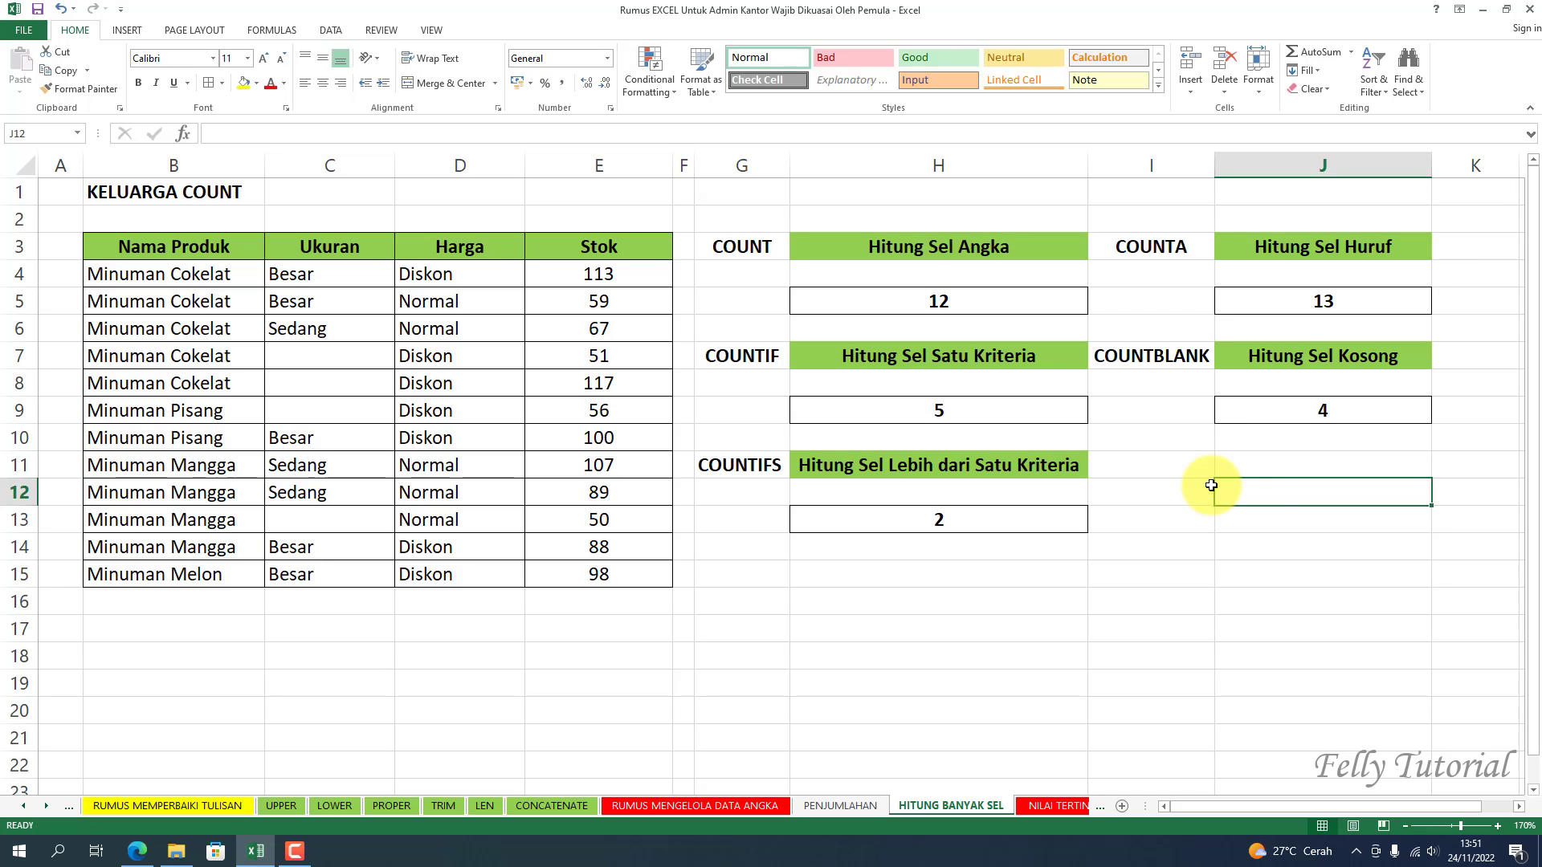
- Review the MAX, MIN and AVERAGE entries in the theory table on the RUMUS MENGELOLA DATA ANGKA sheet
left_click(1049, 808)
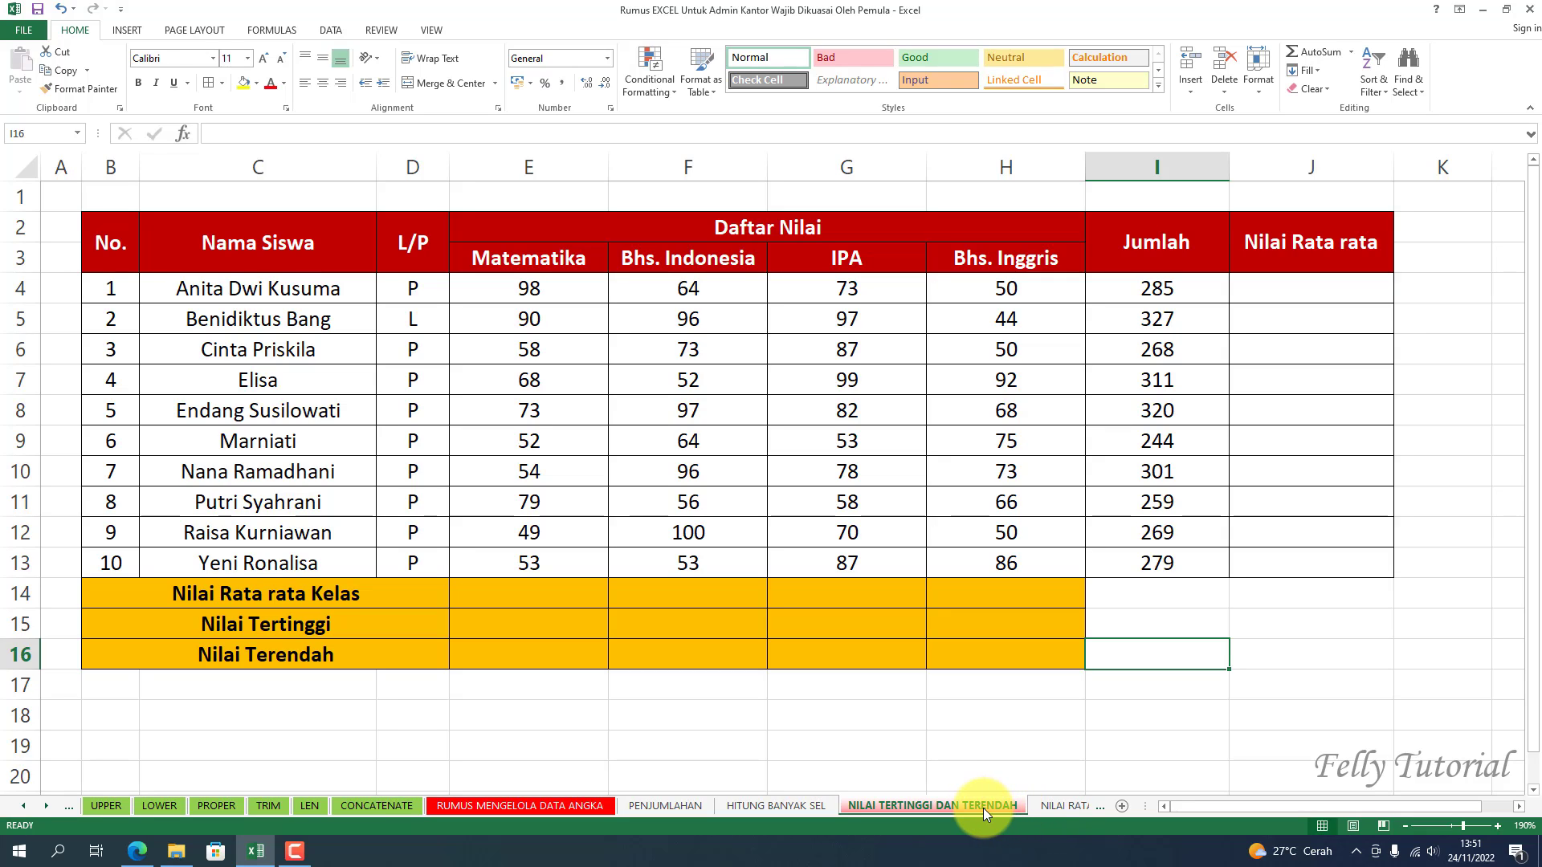
left_click(514, 808)
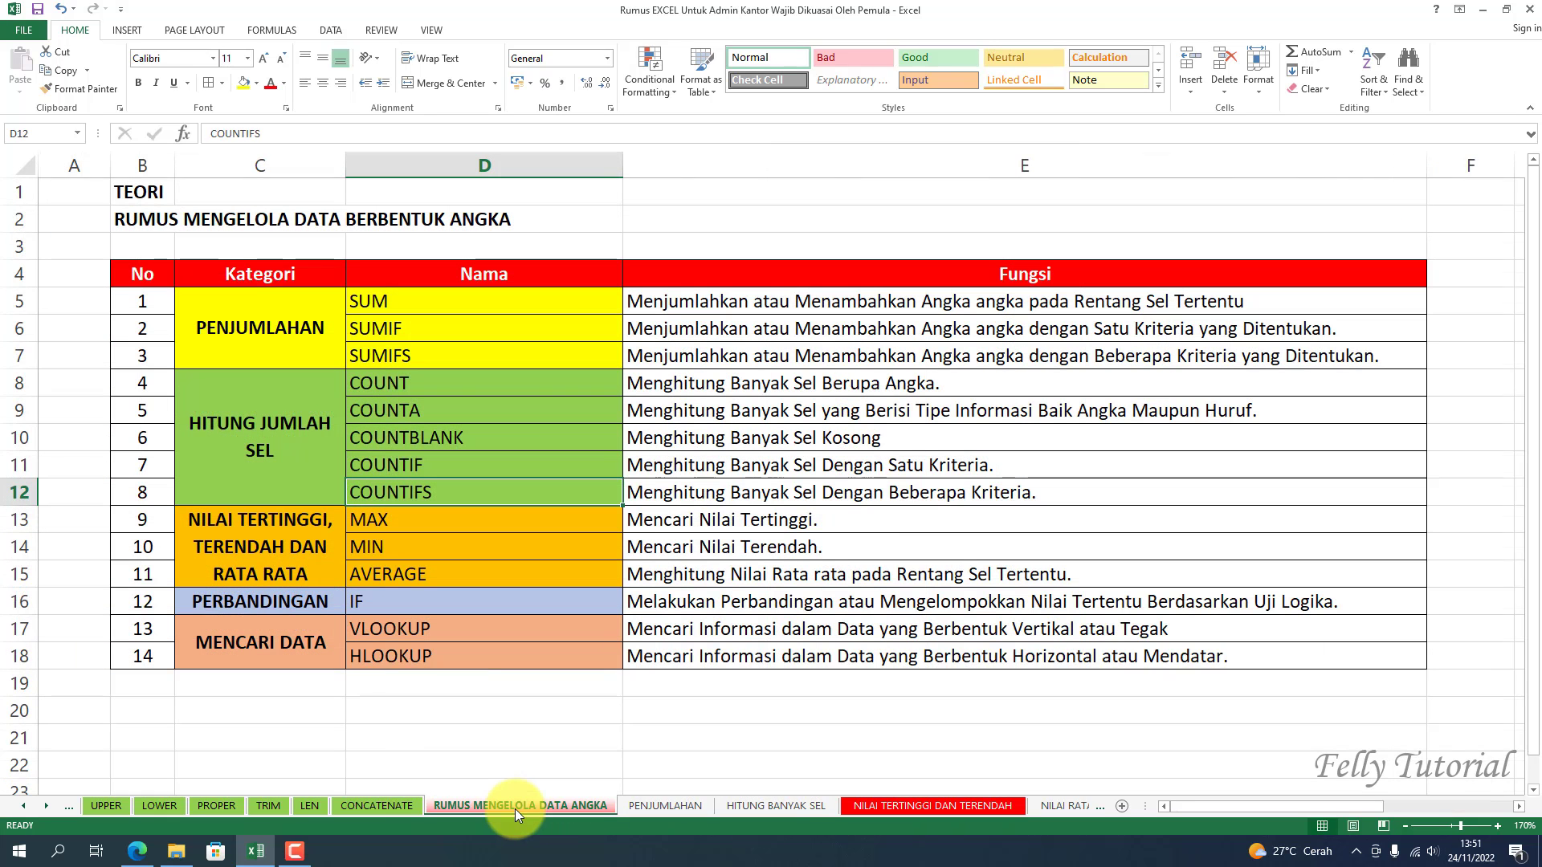
left_click(370, 521)
left_click_drag(370, 521, 370, 540)
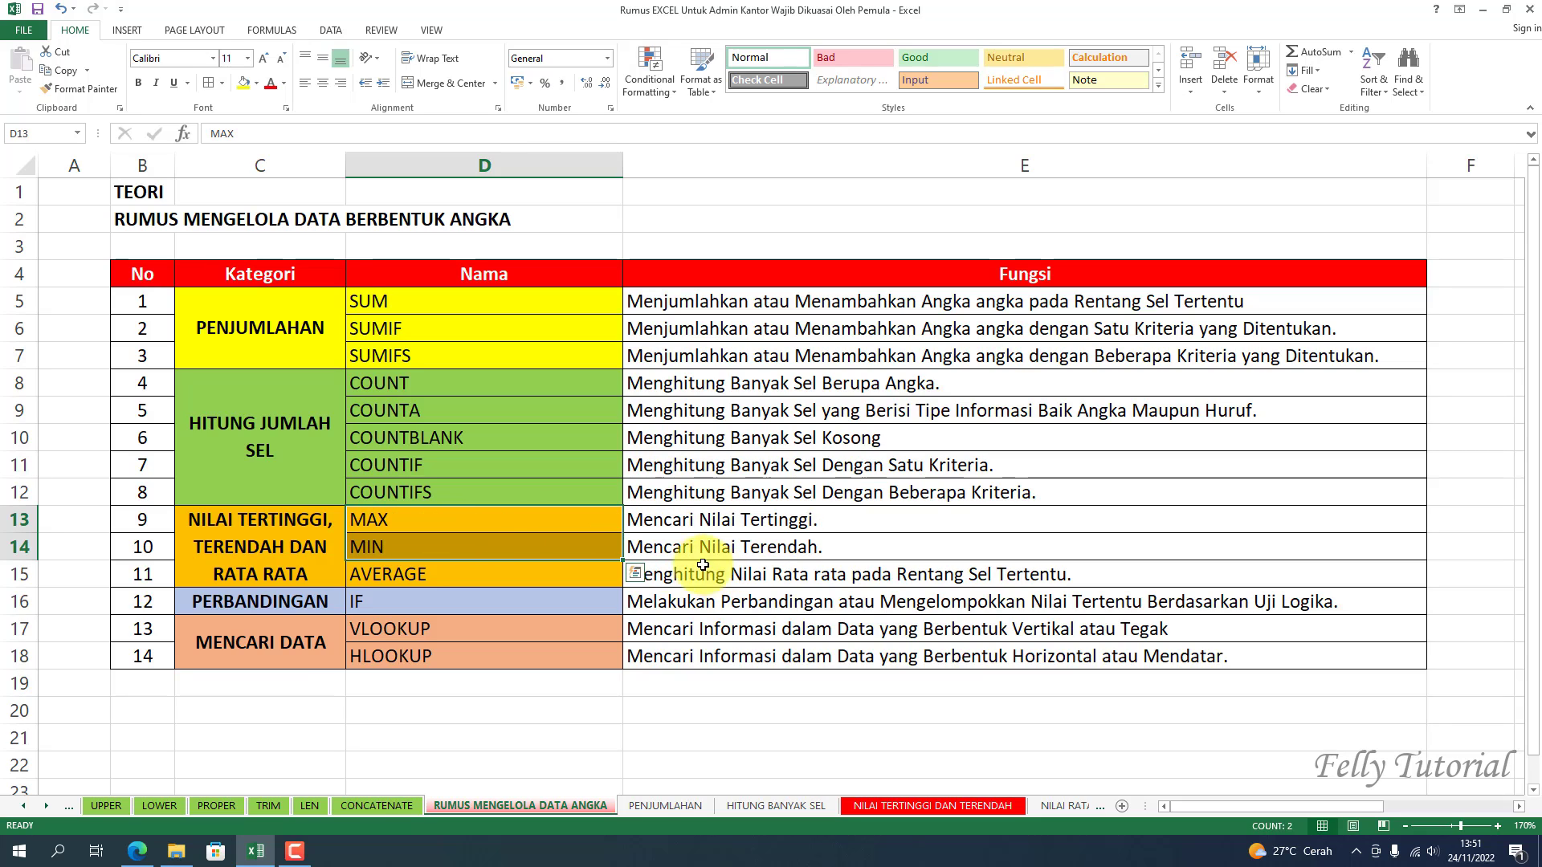
left_click(407, 547)
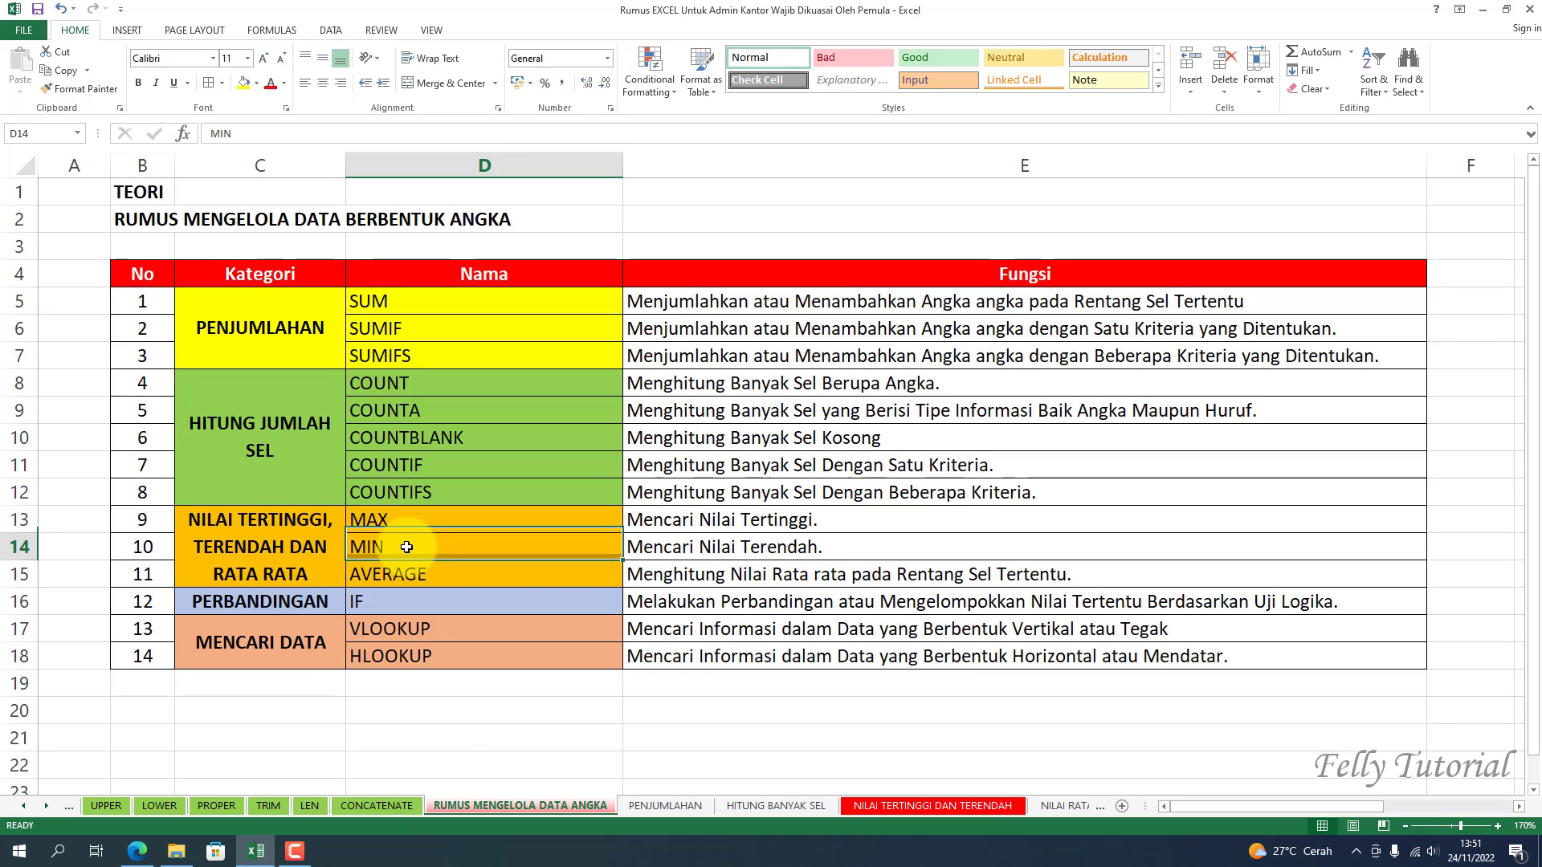
left_click(418, 580)
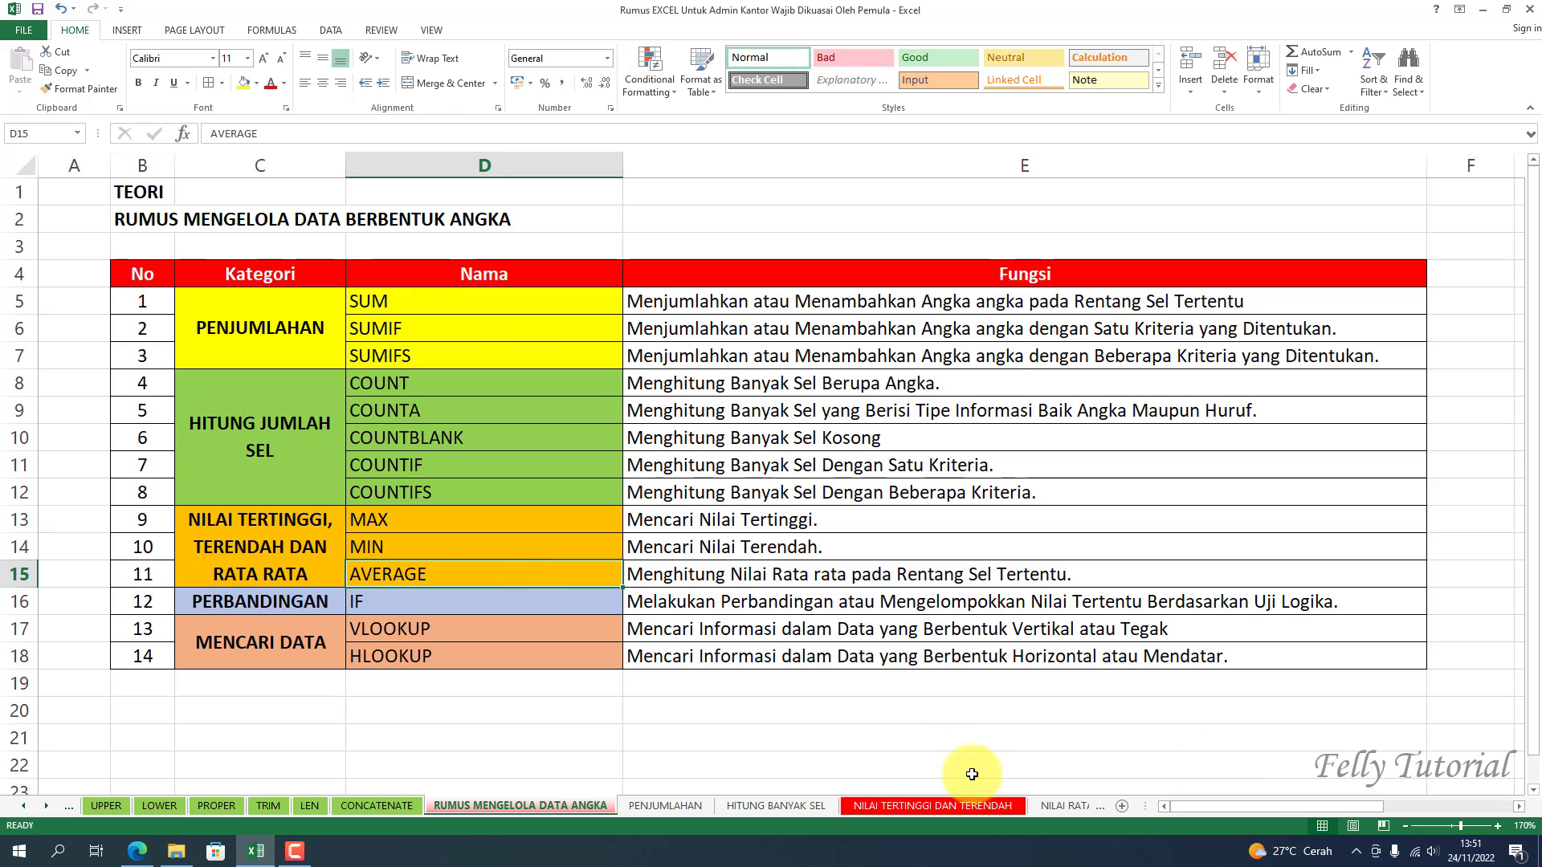
- On the NILAI TERTINGGI DAN TERENDAH sheet, enter =MAX(E4:E13) in cell E15 for the highest Matematika score
left_click(928, 808)
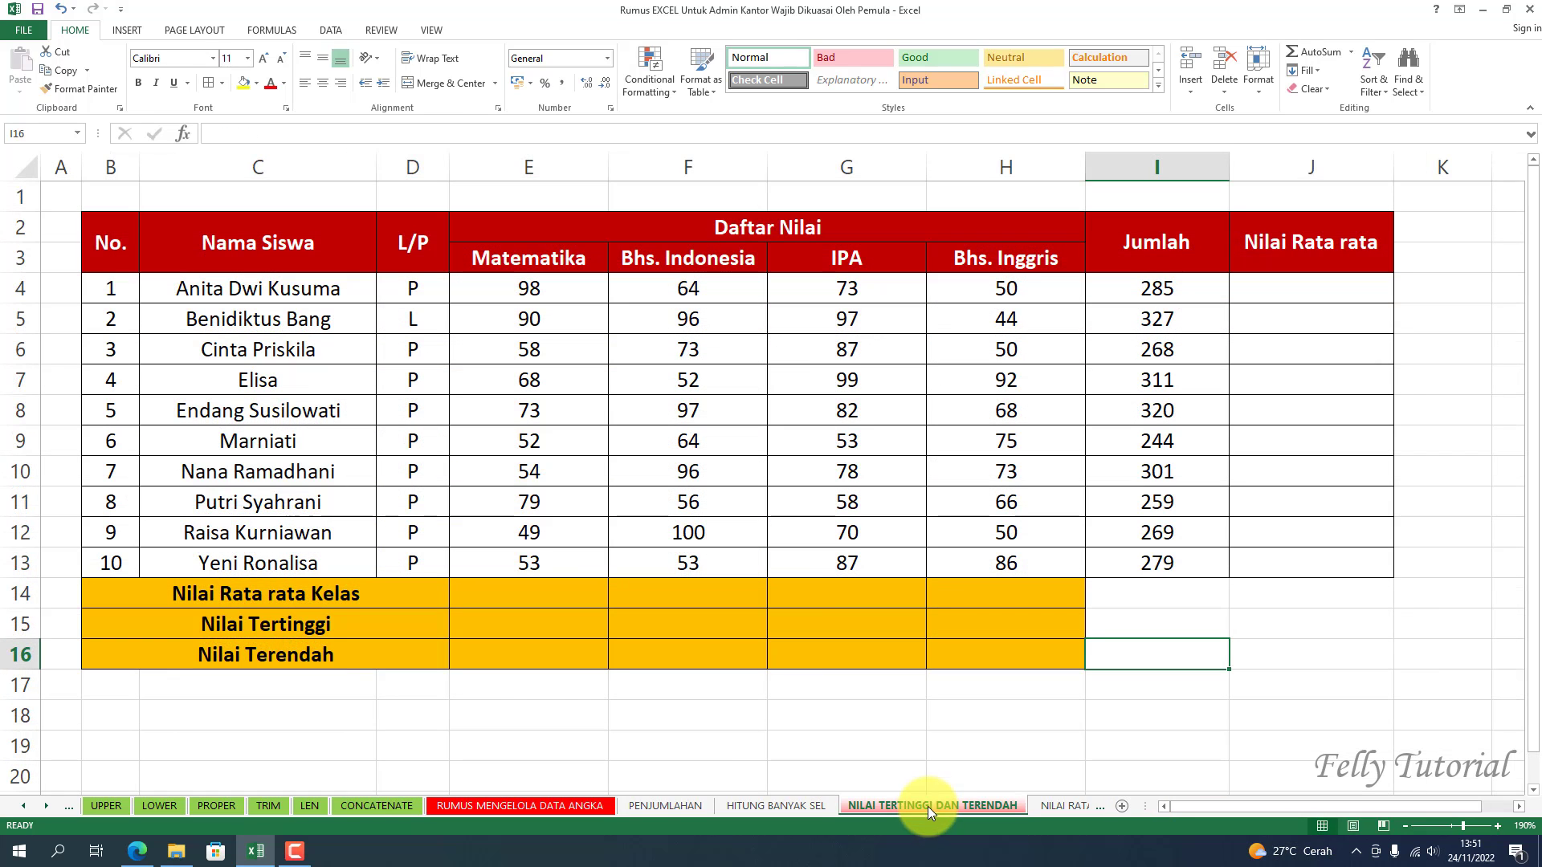
left_click(510, 624)
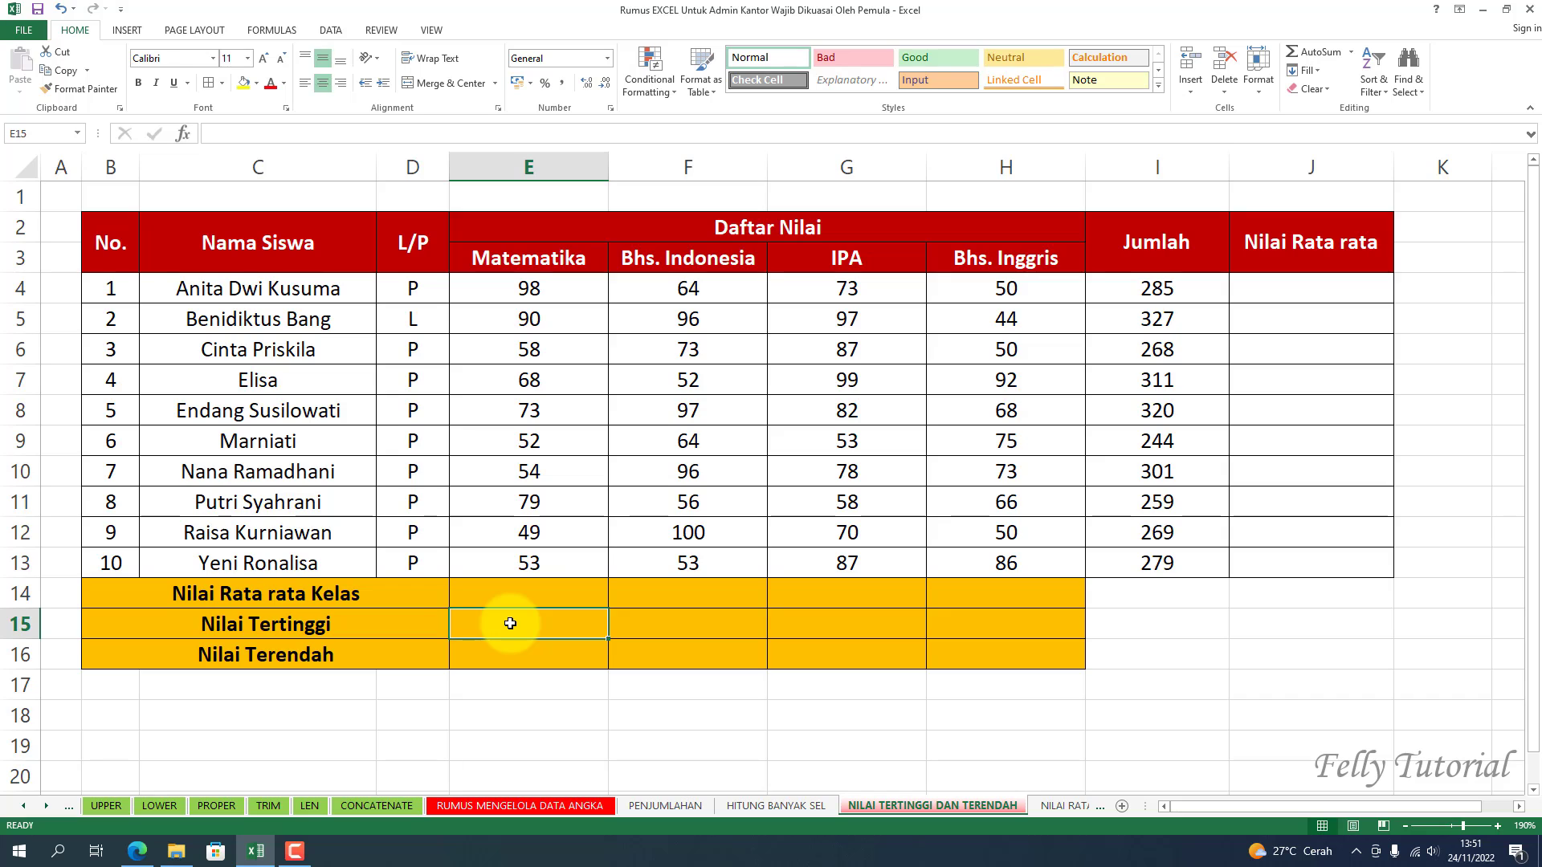
type("=")
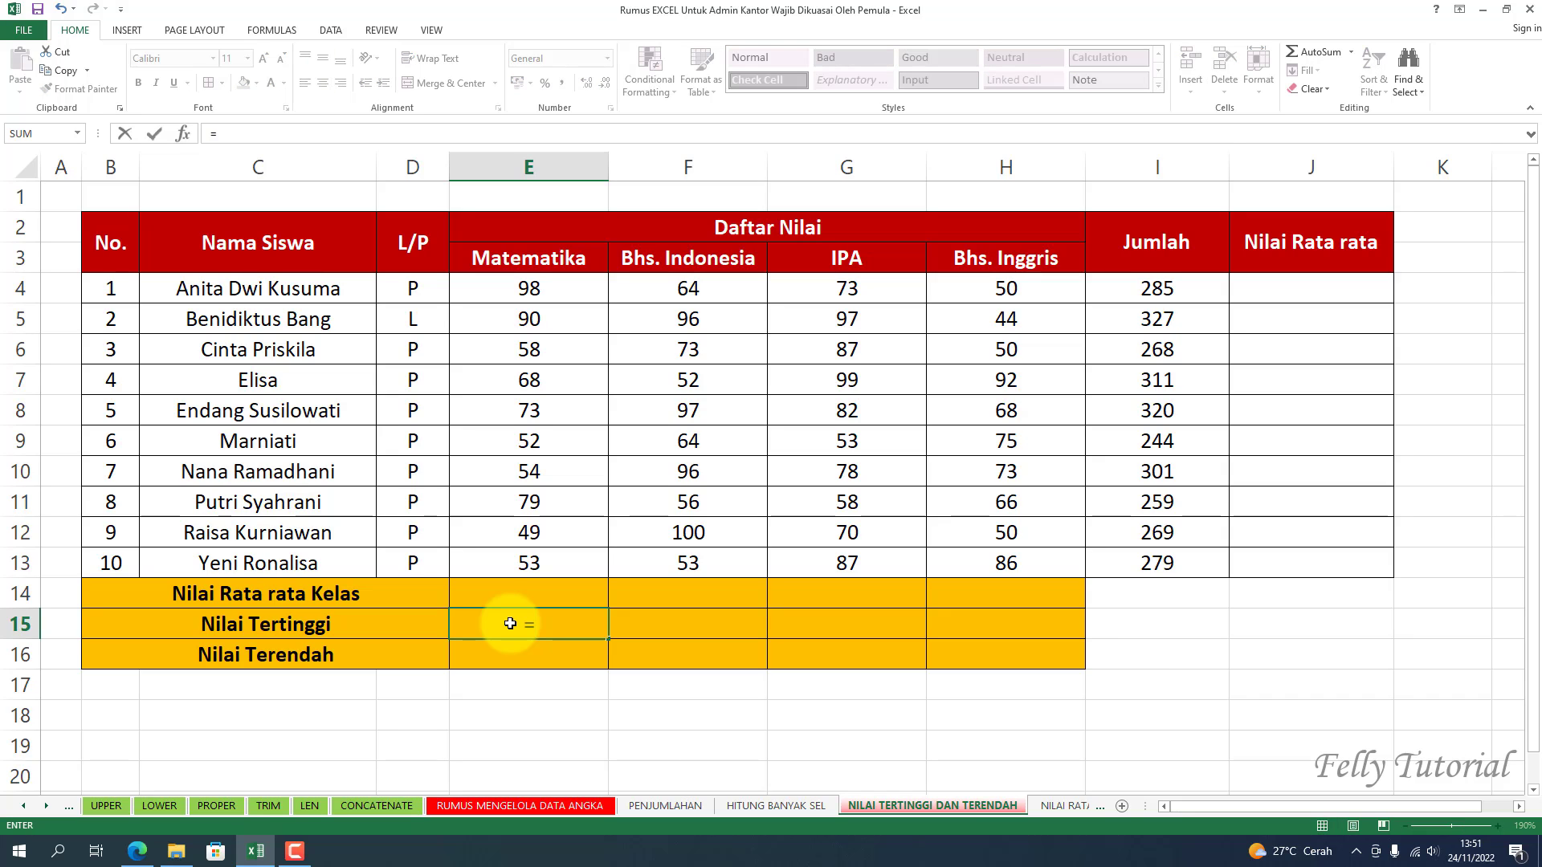
type("MAX")
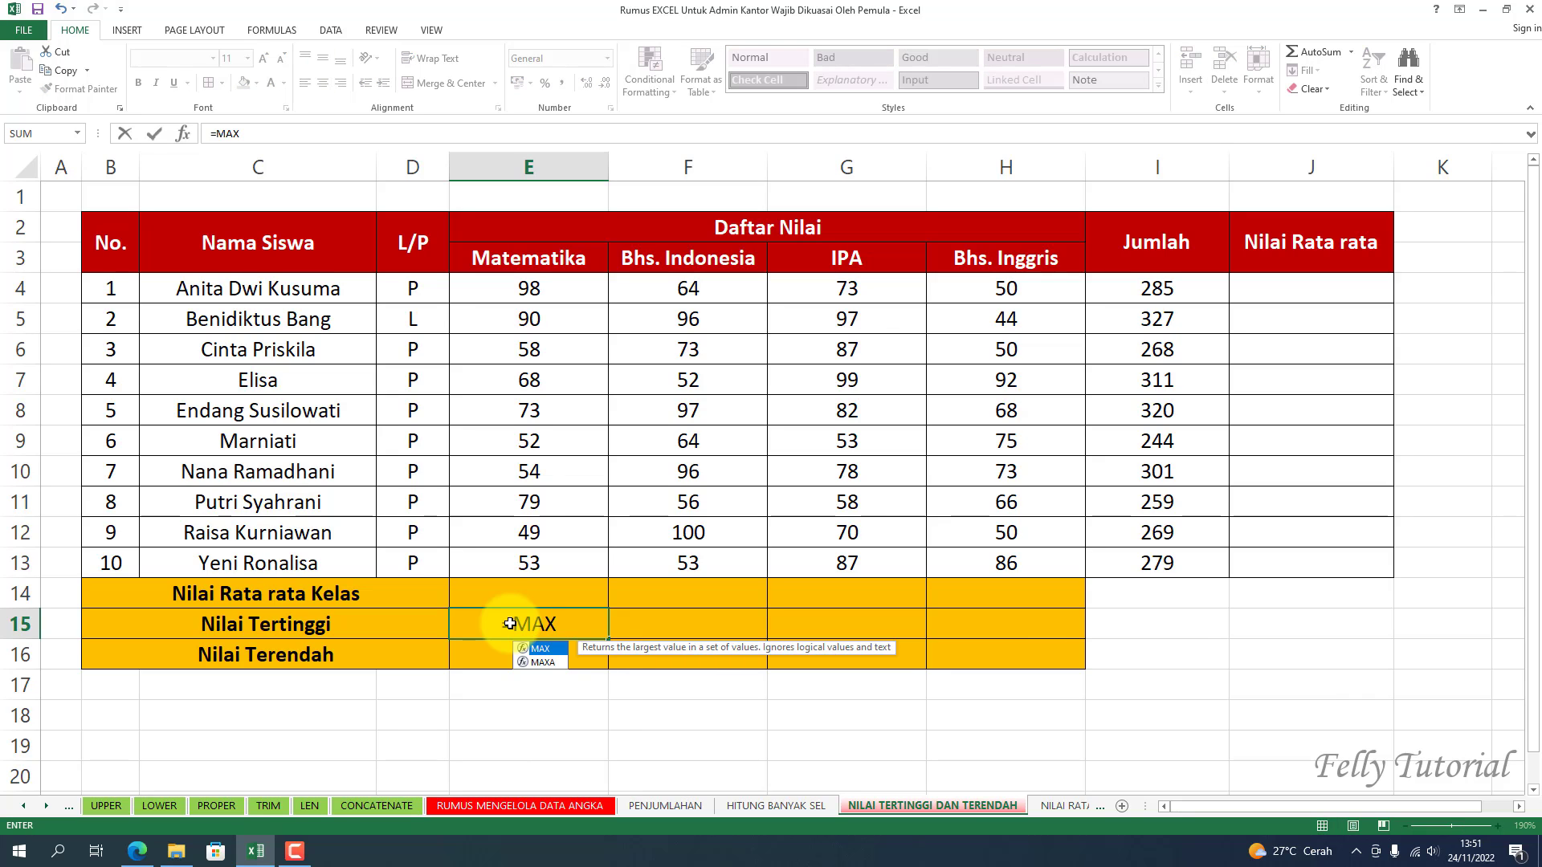
type("(")
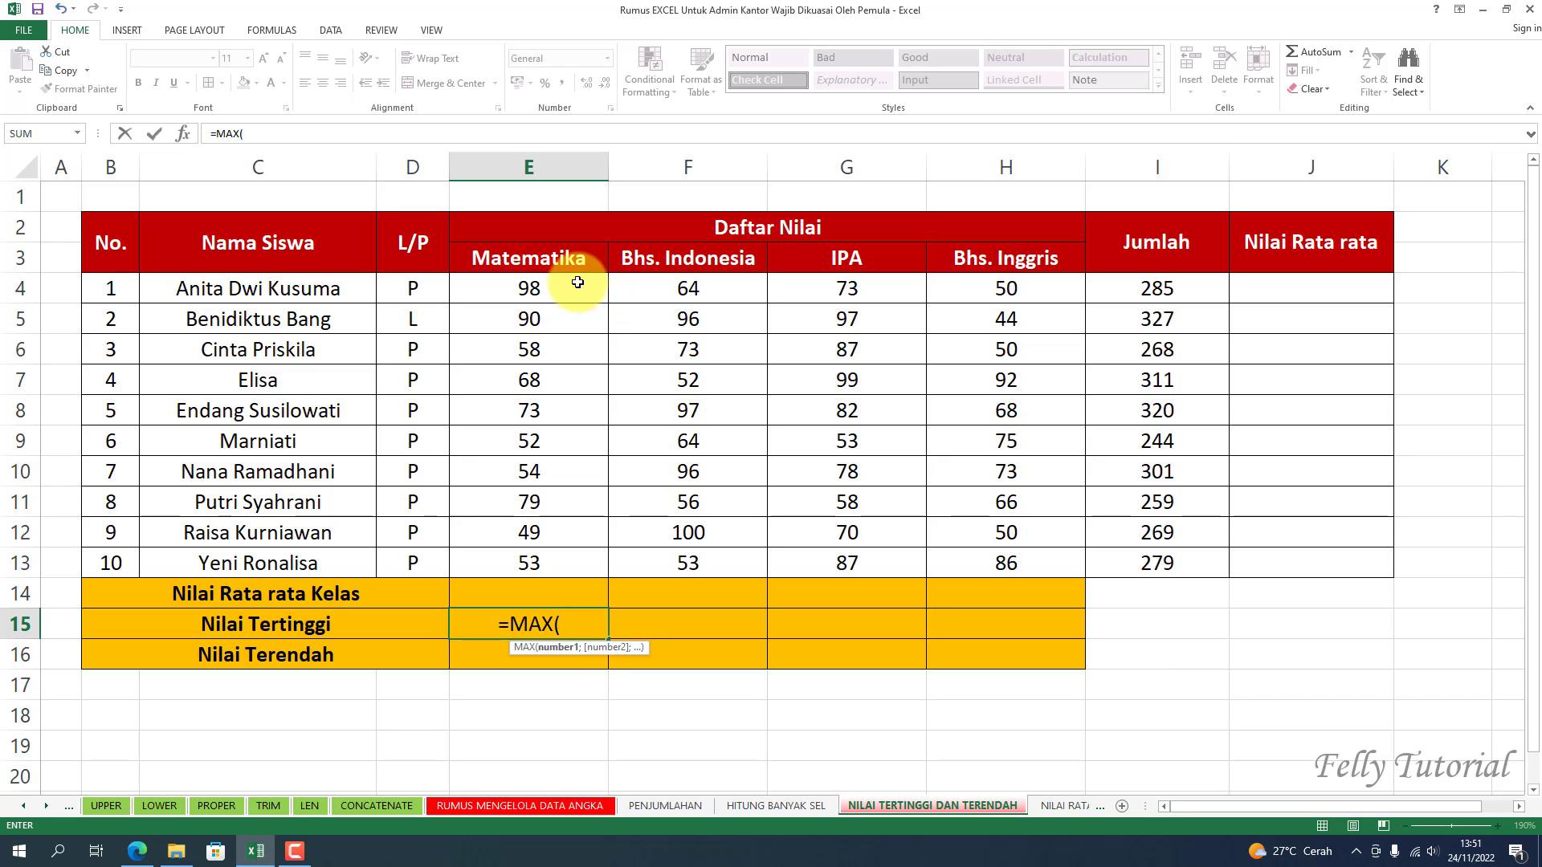
left_click_drag(577, 282, 531, 565)
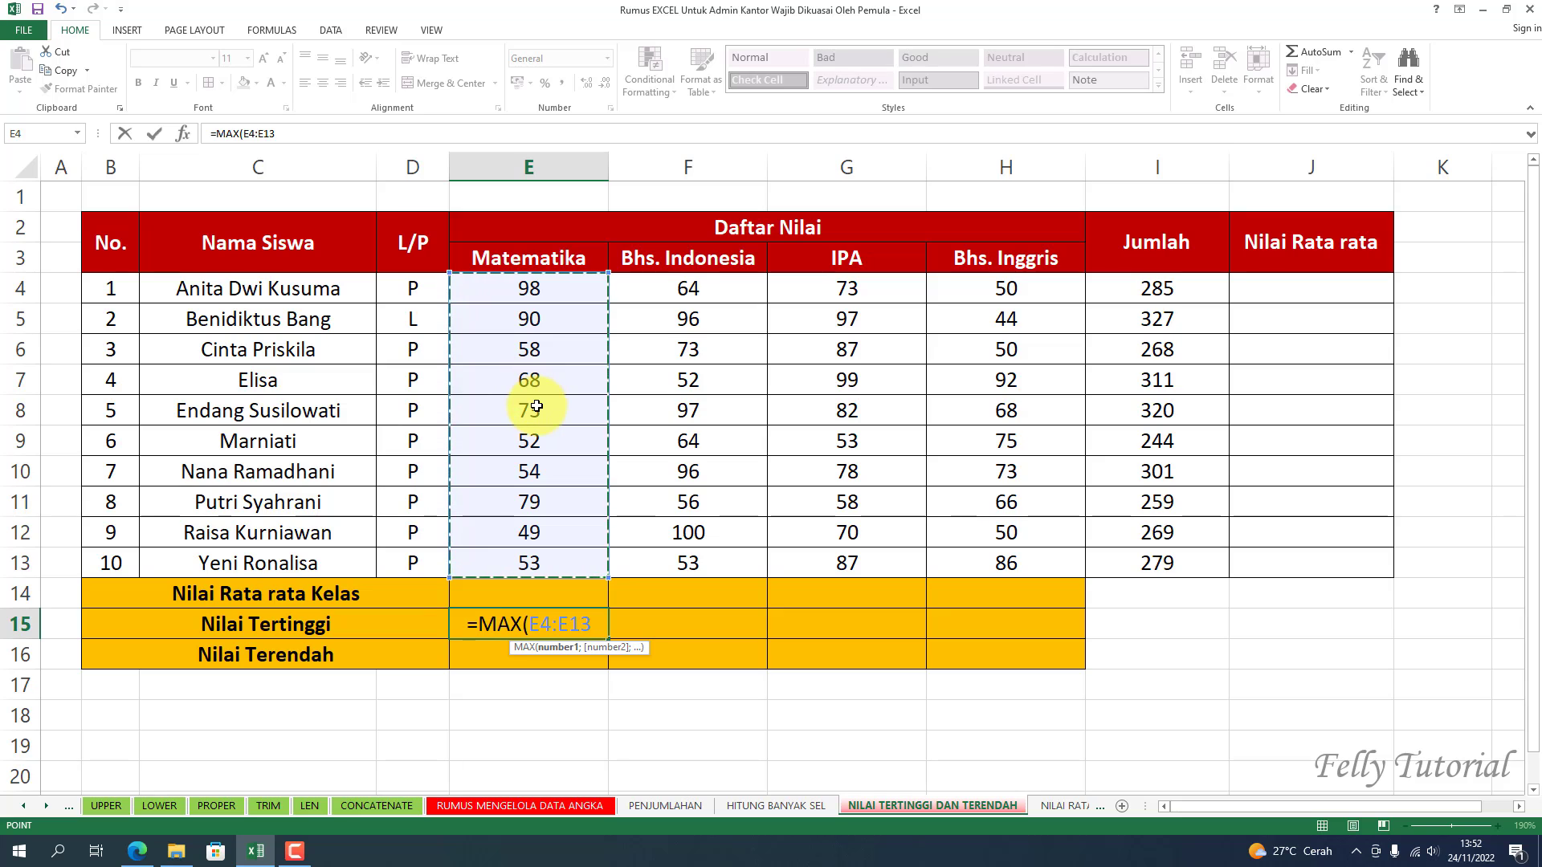
type(")")
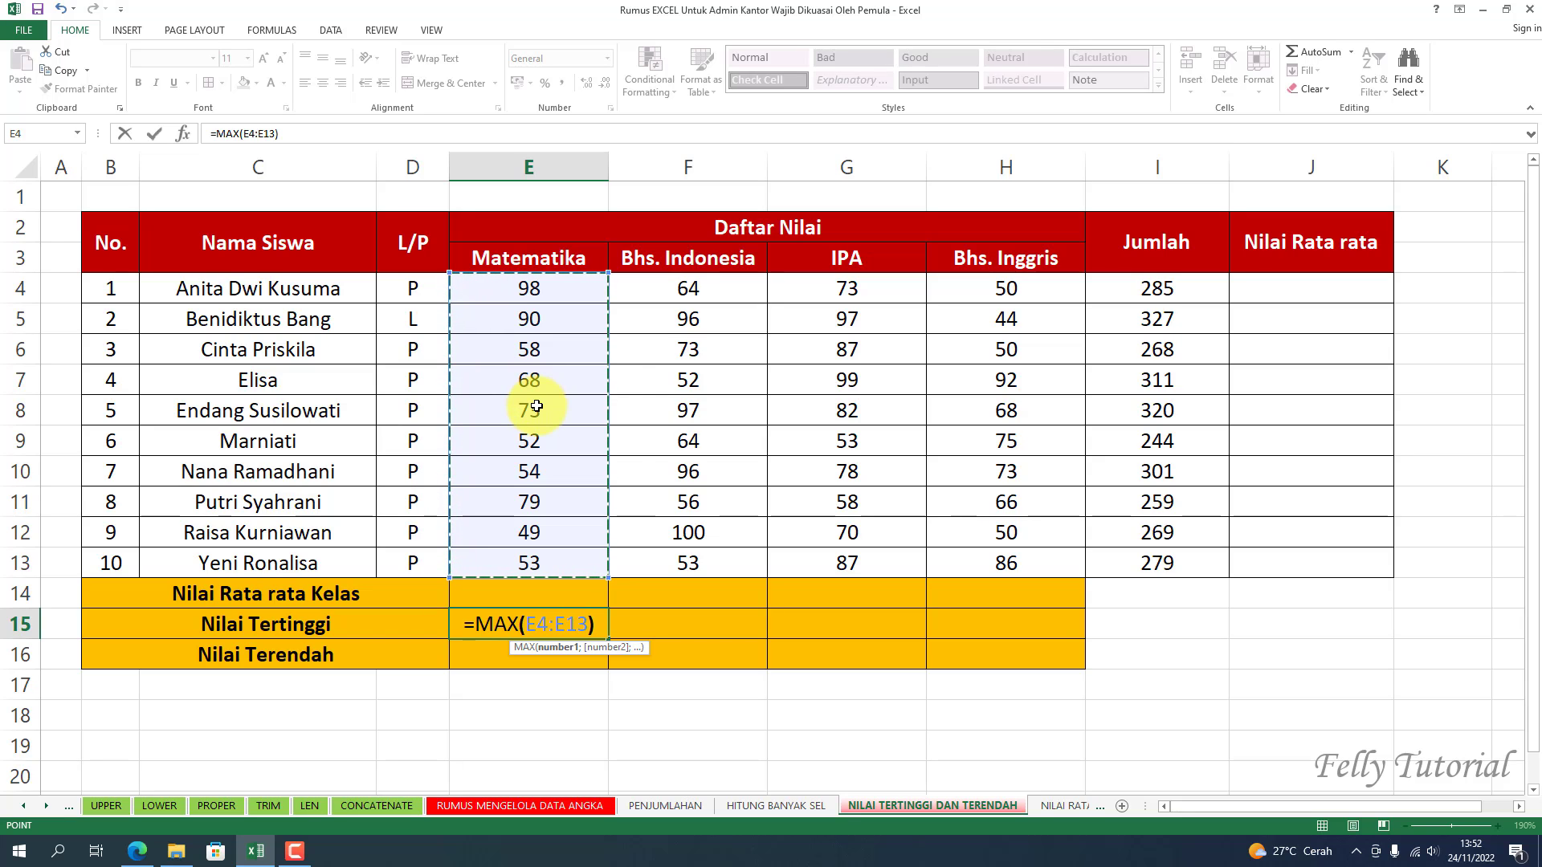
key("Return")
- Copy the MAX formula from E15 across to H15 and bold the Nilai Tertinggi results
left_click(534, 628)
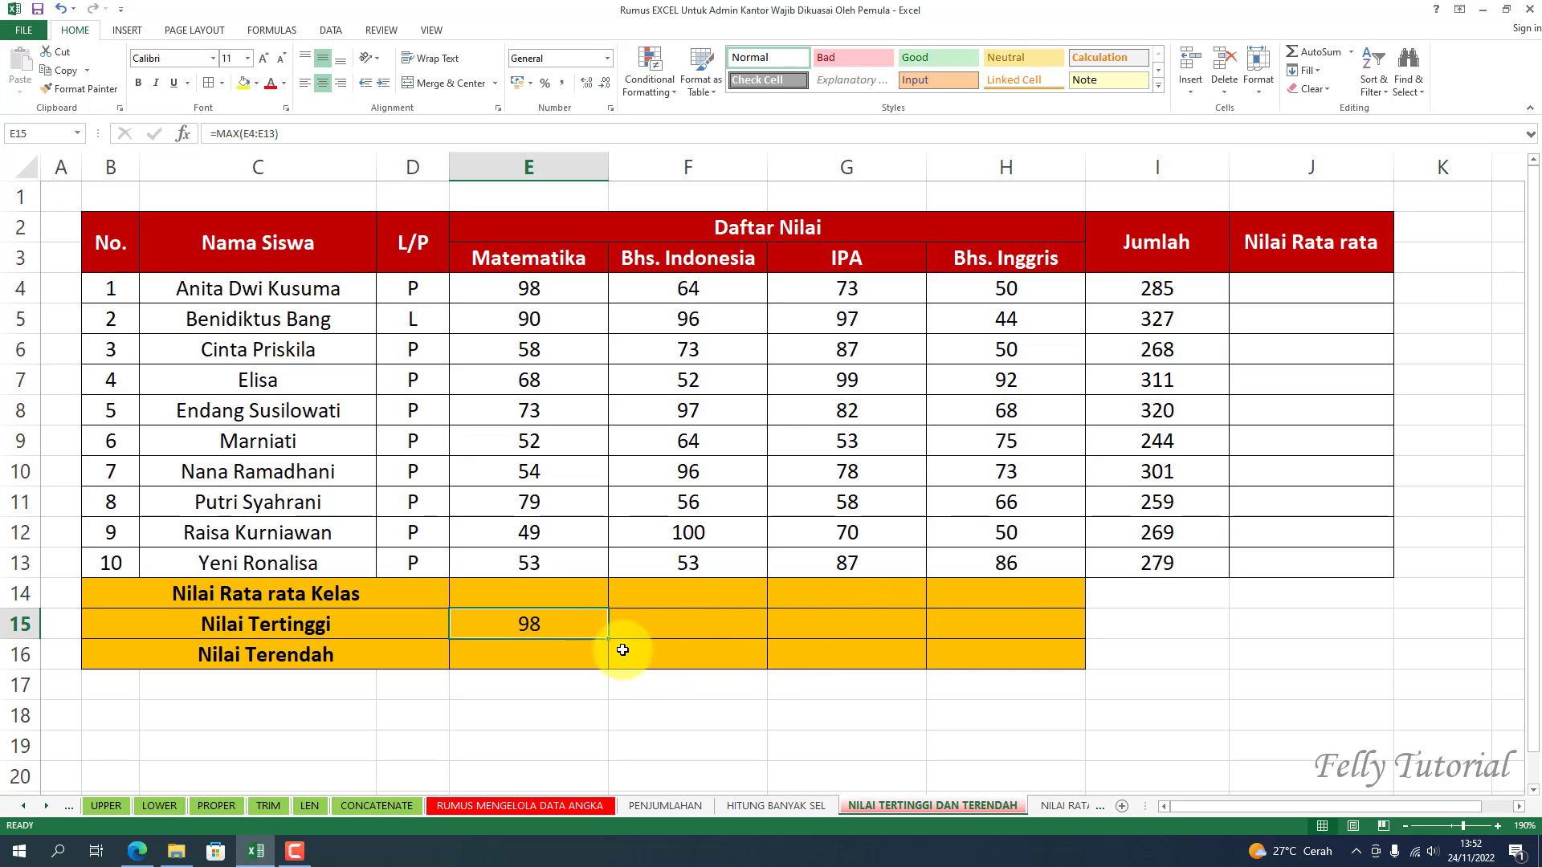
left_click_drag(610, 640, 1057, 623)
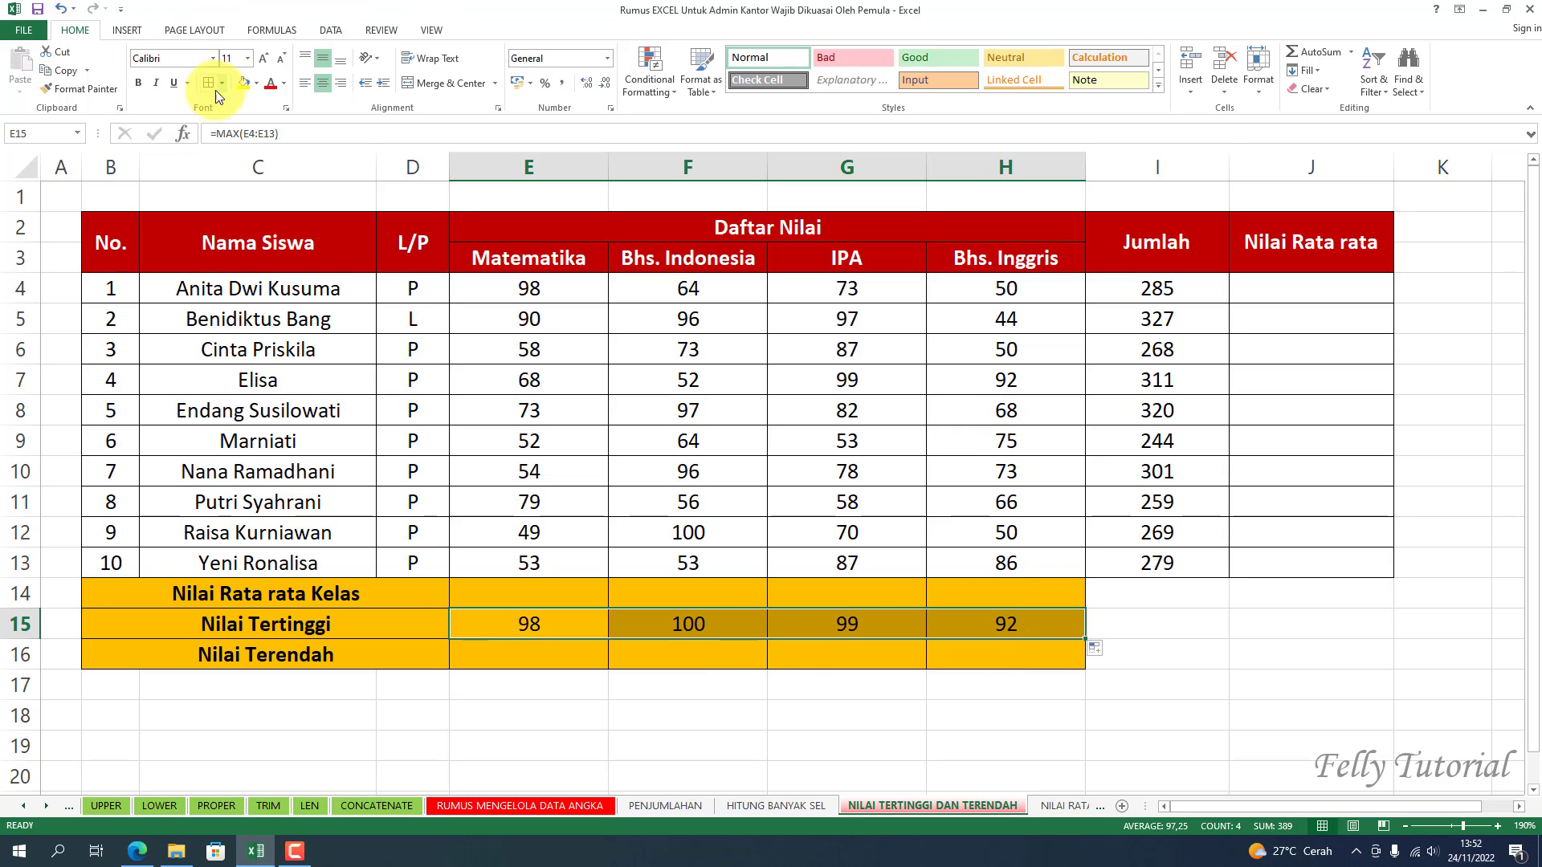
left_click(138, 84)
- Enter =MIN(E4:E13) in cell E16 for the lowest Matematika score and reselect that cell
left_click(554, 649)
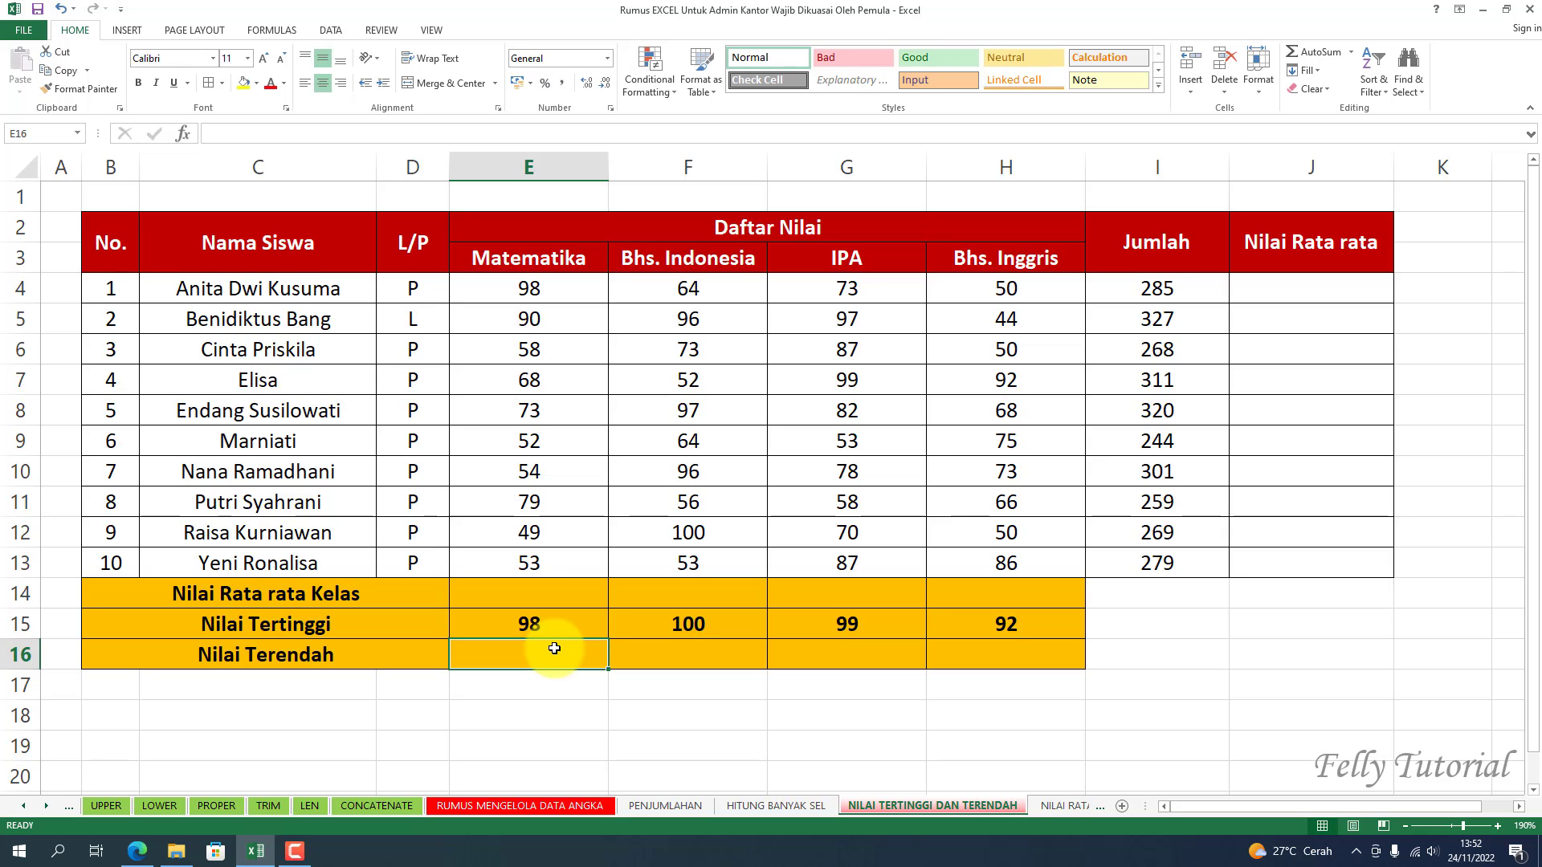
type("=MIN")
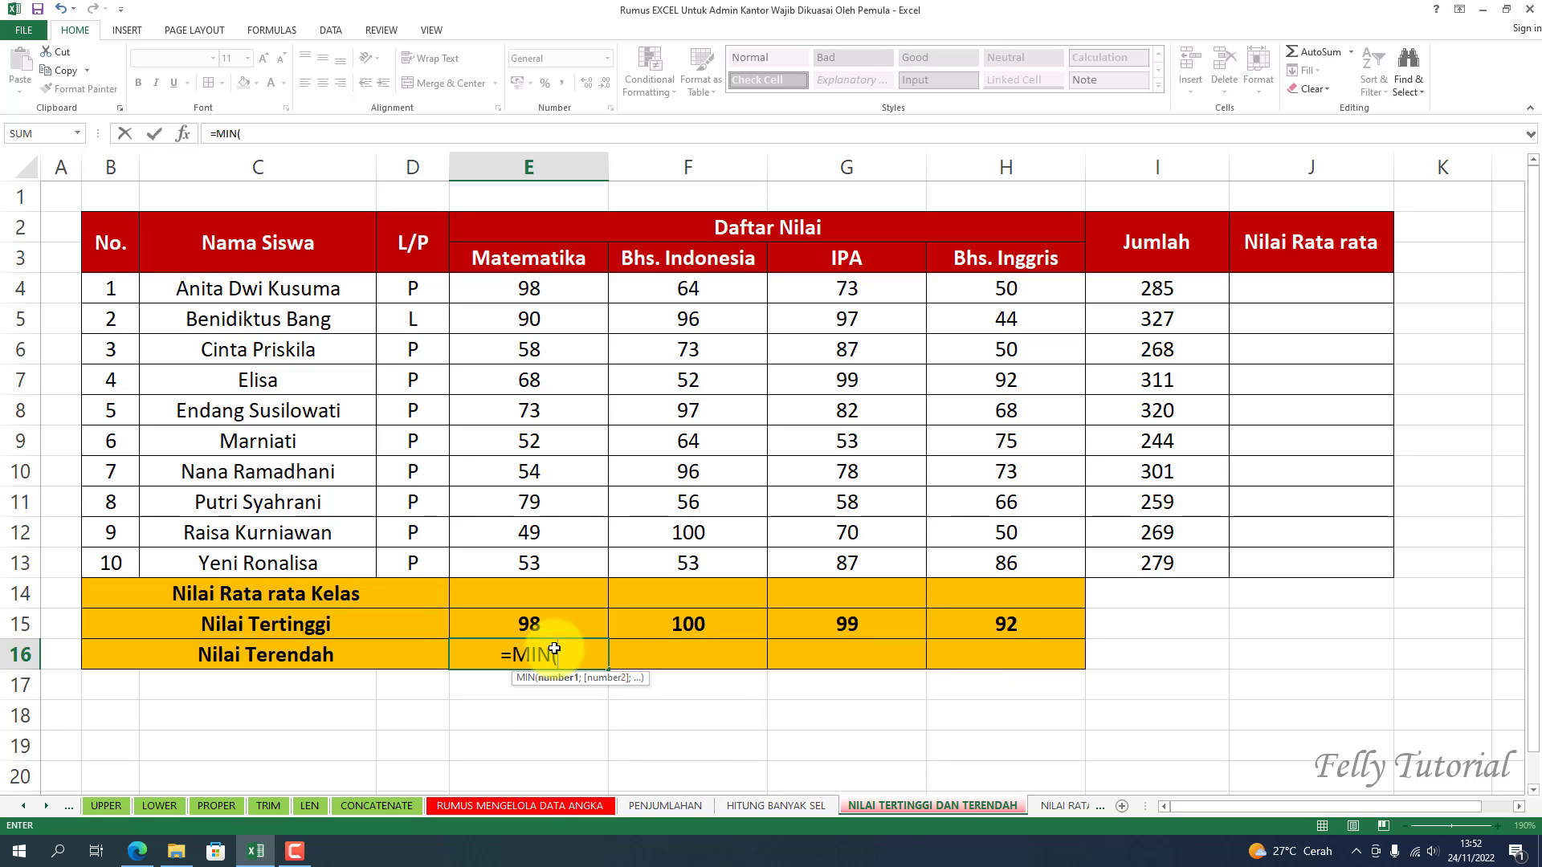
type("(")
left_click_drag(567, 299, 546, 561)
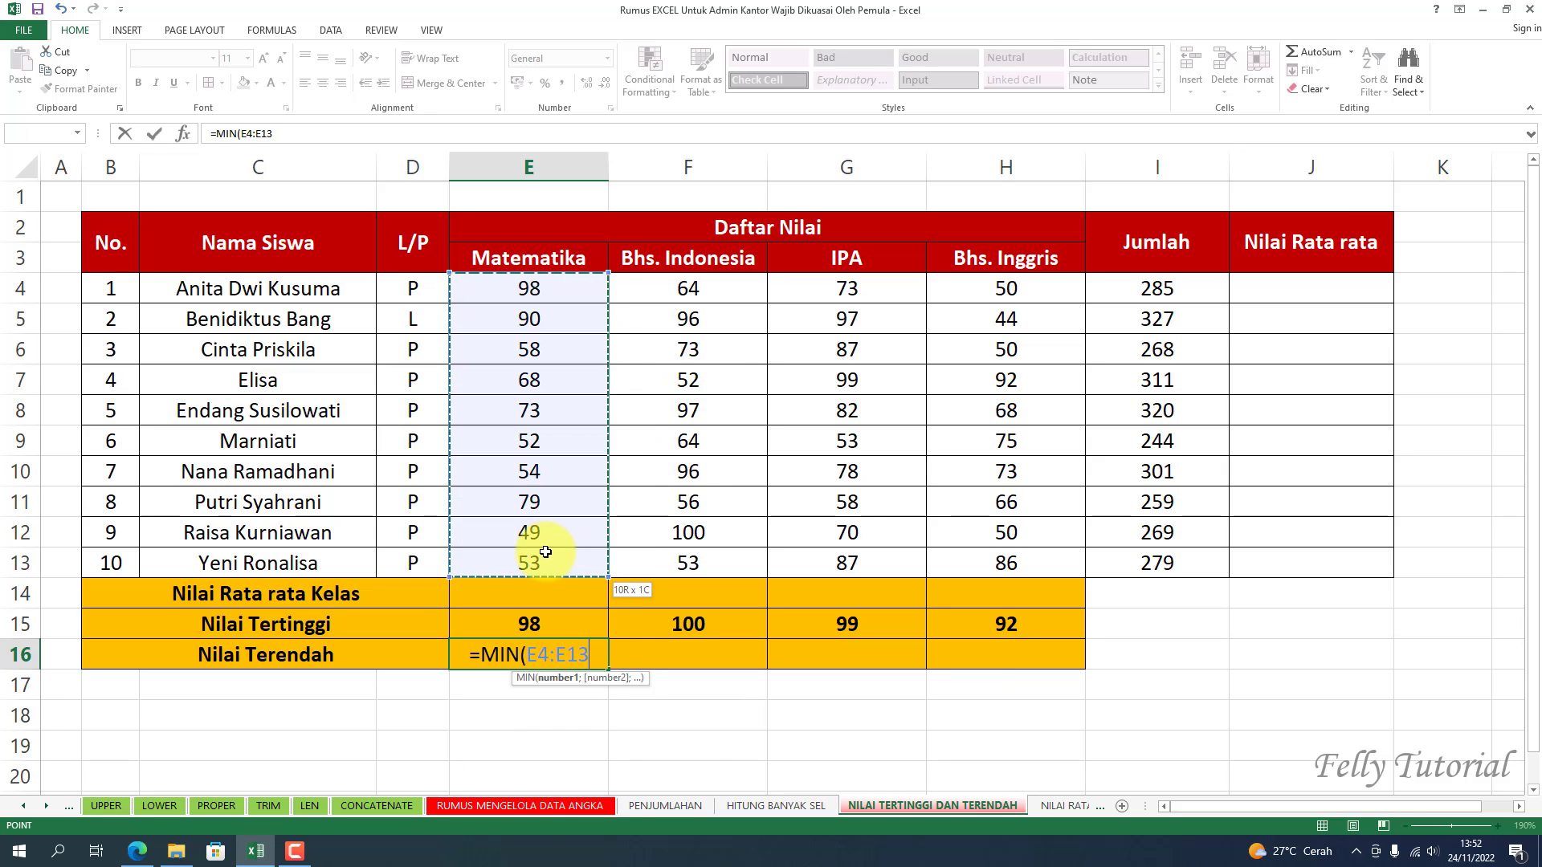
type(")")
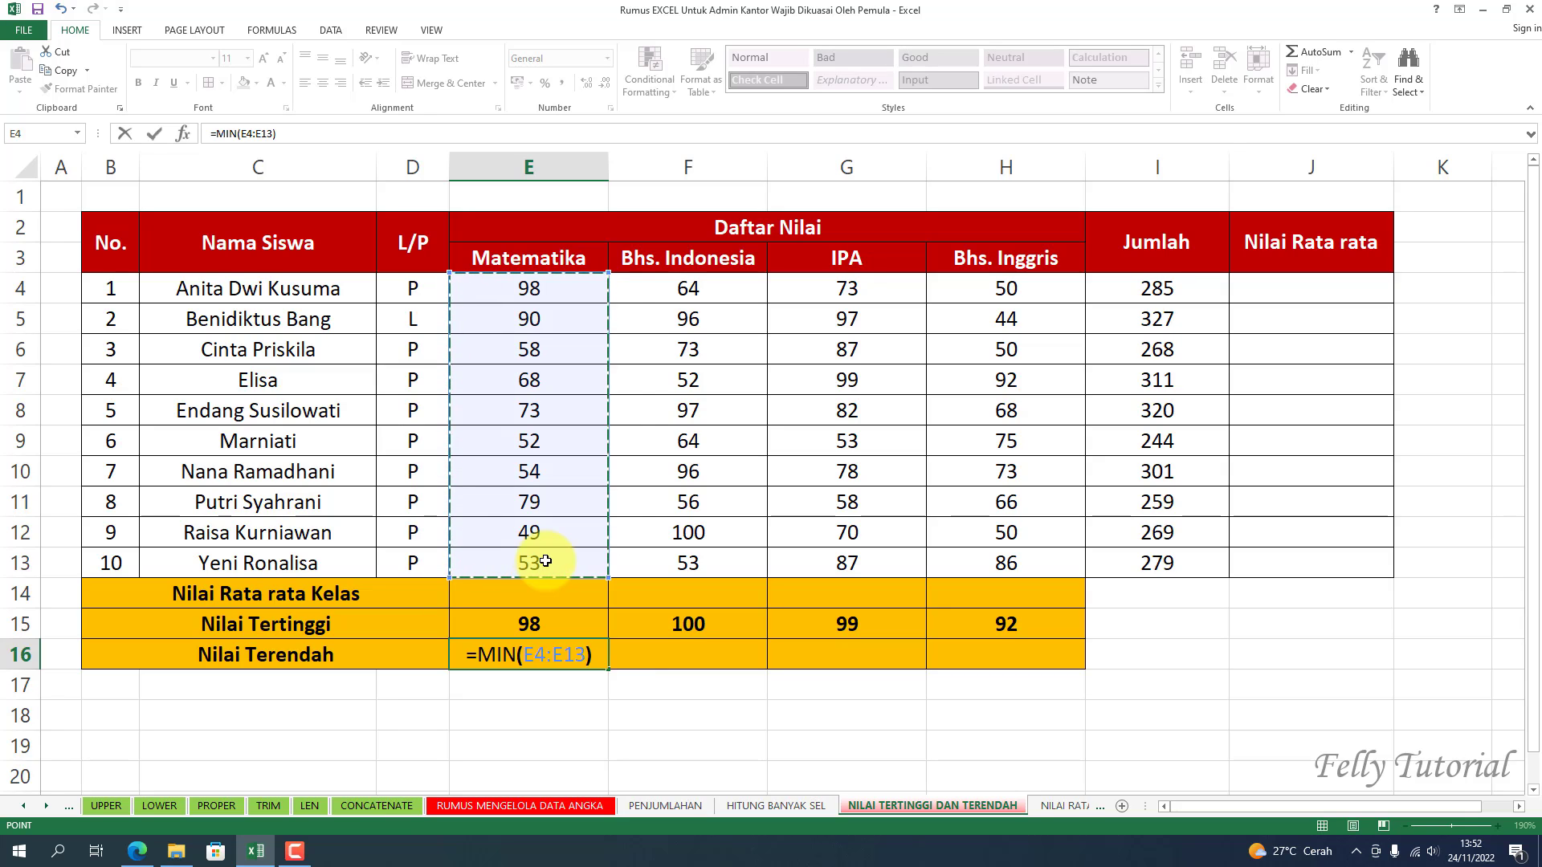
key("Return")
key("Up")
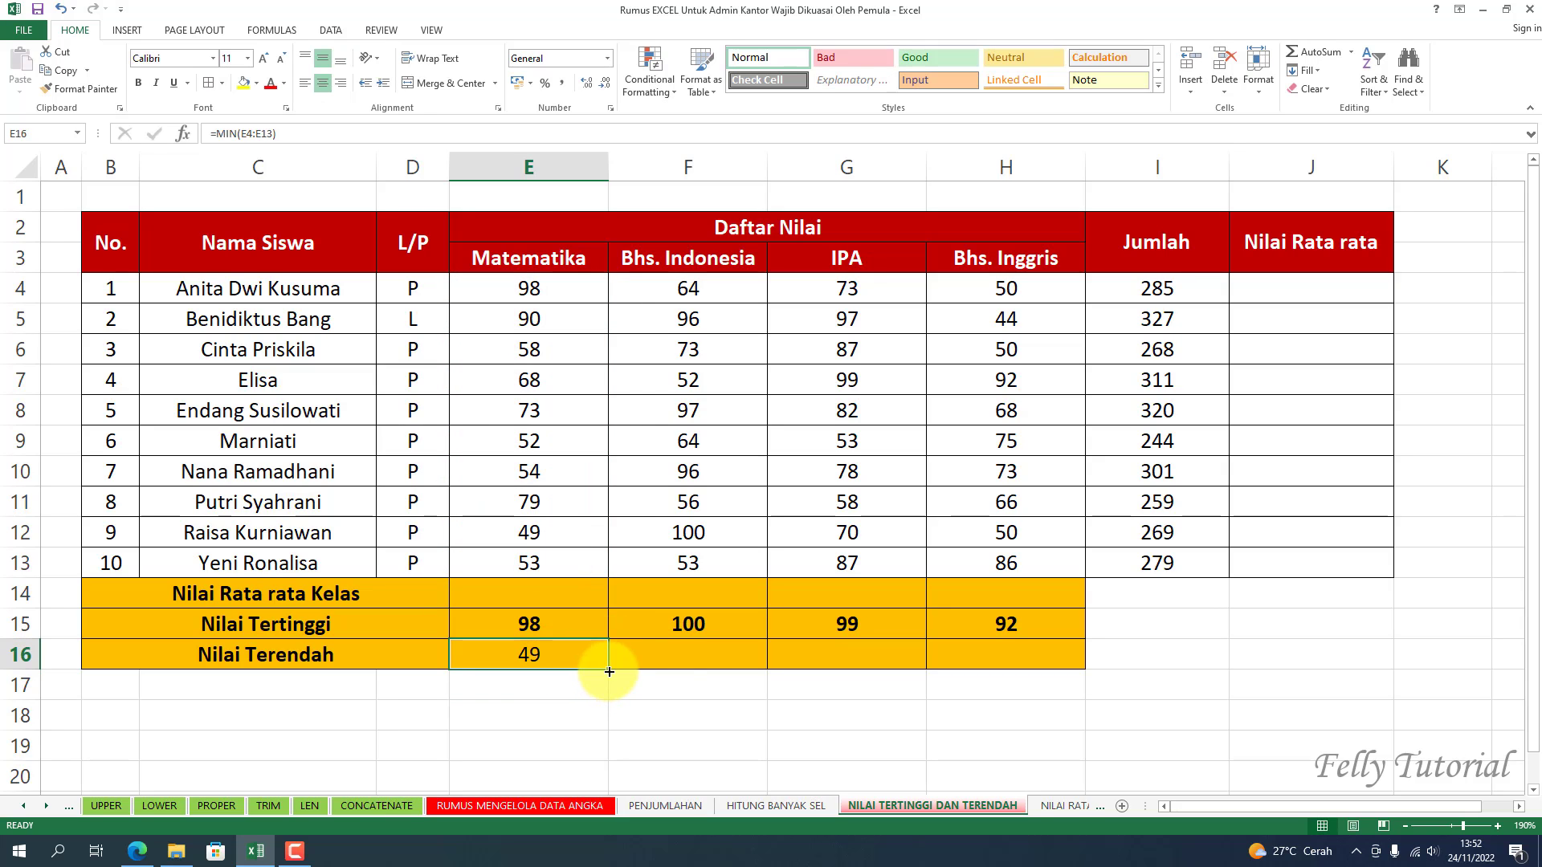
- Copy the MIN formula from E16 across to H16 and bold the Nilai Terendah results
left_click_drag(605, 671, 1053, 653)
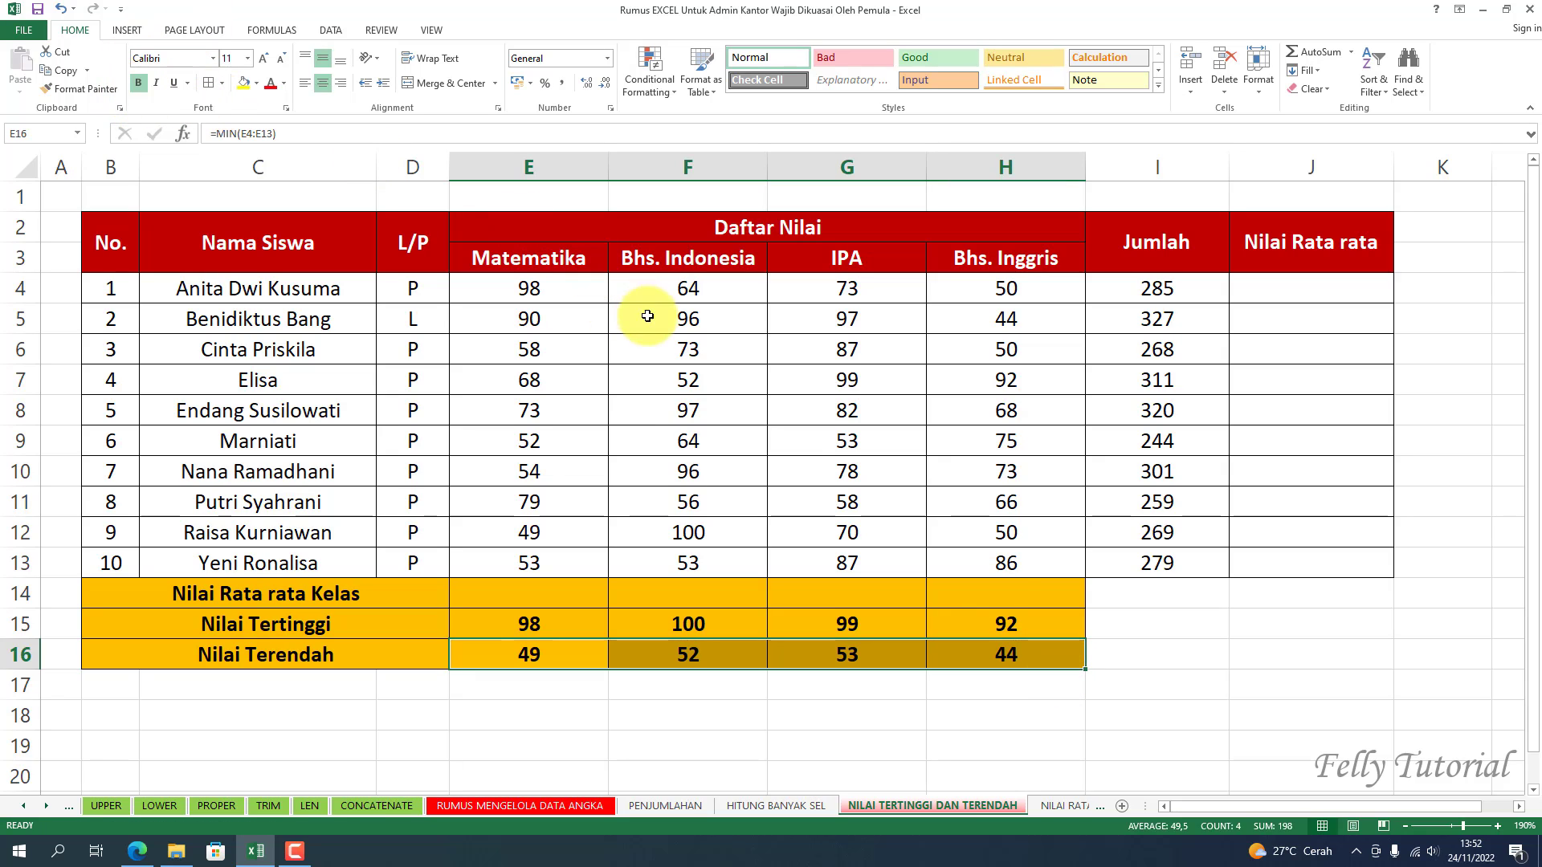
left_click(649, 396)
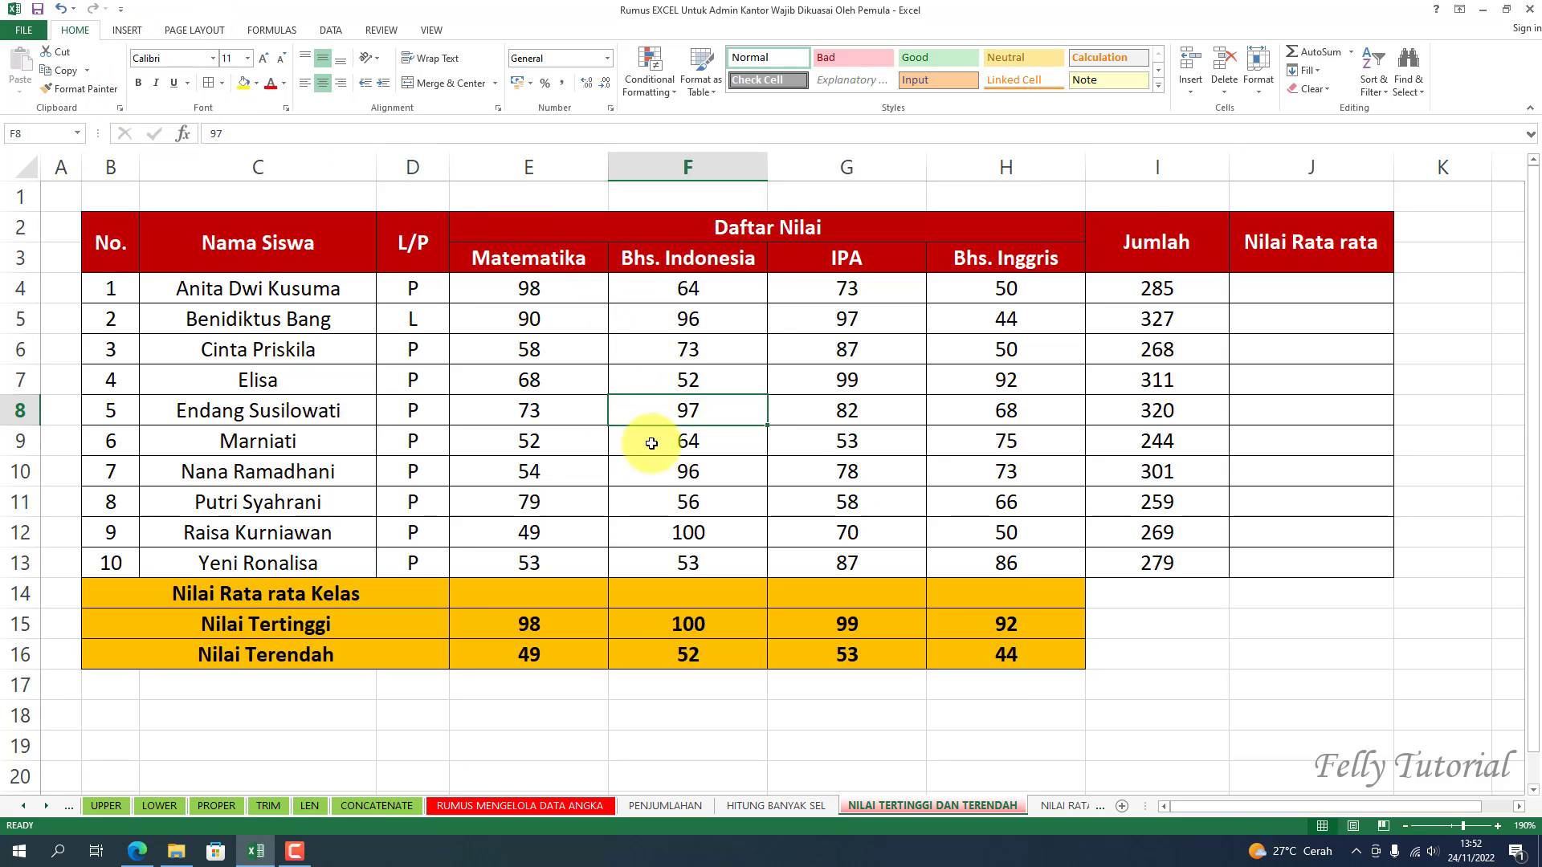
left_click(582, 620)
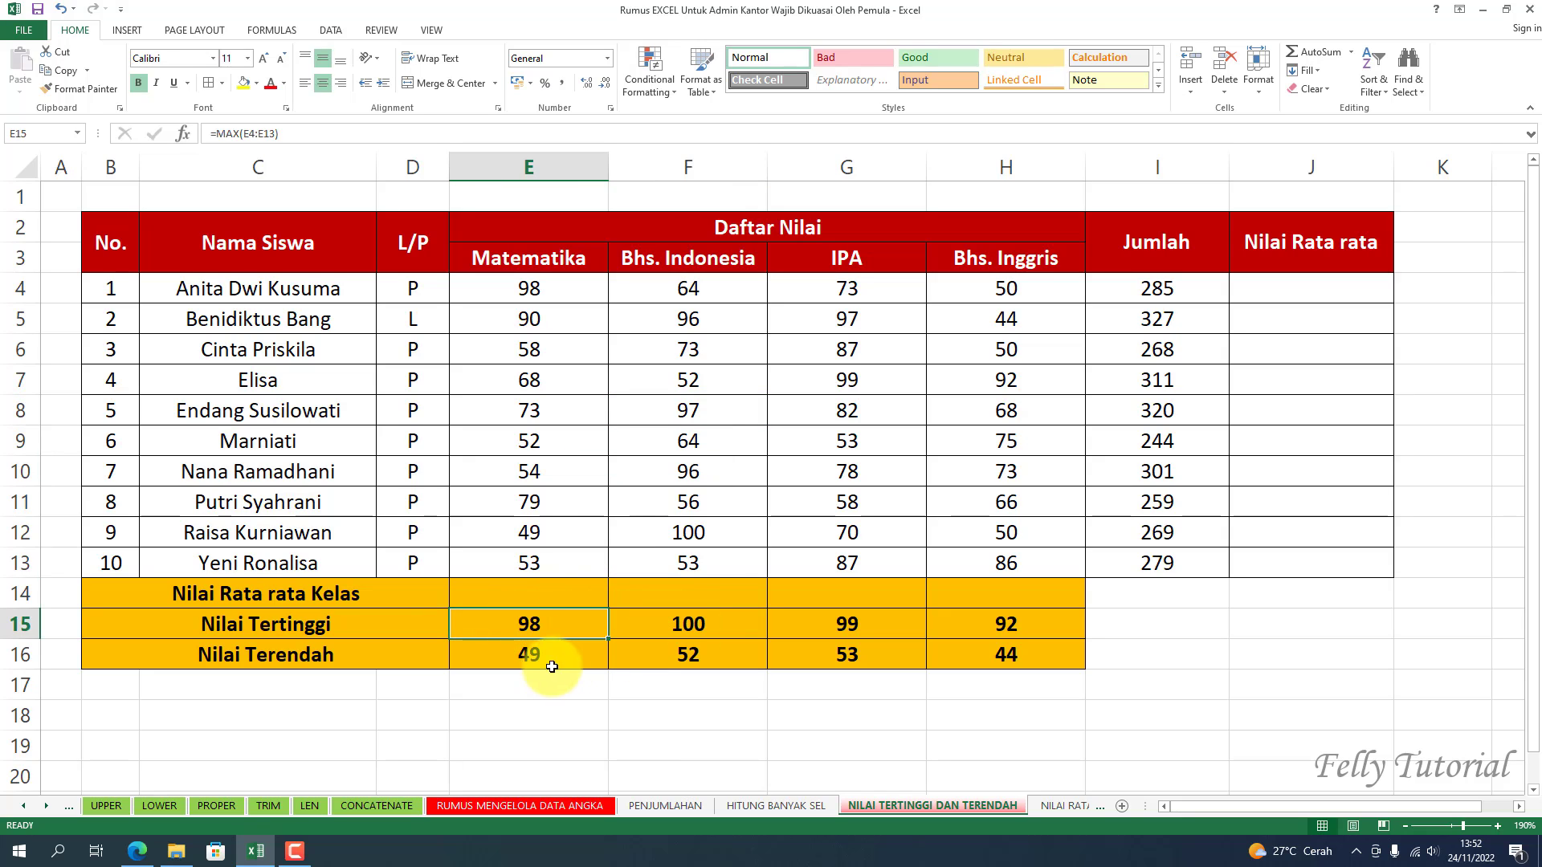
left_click(512, 660)
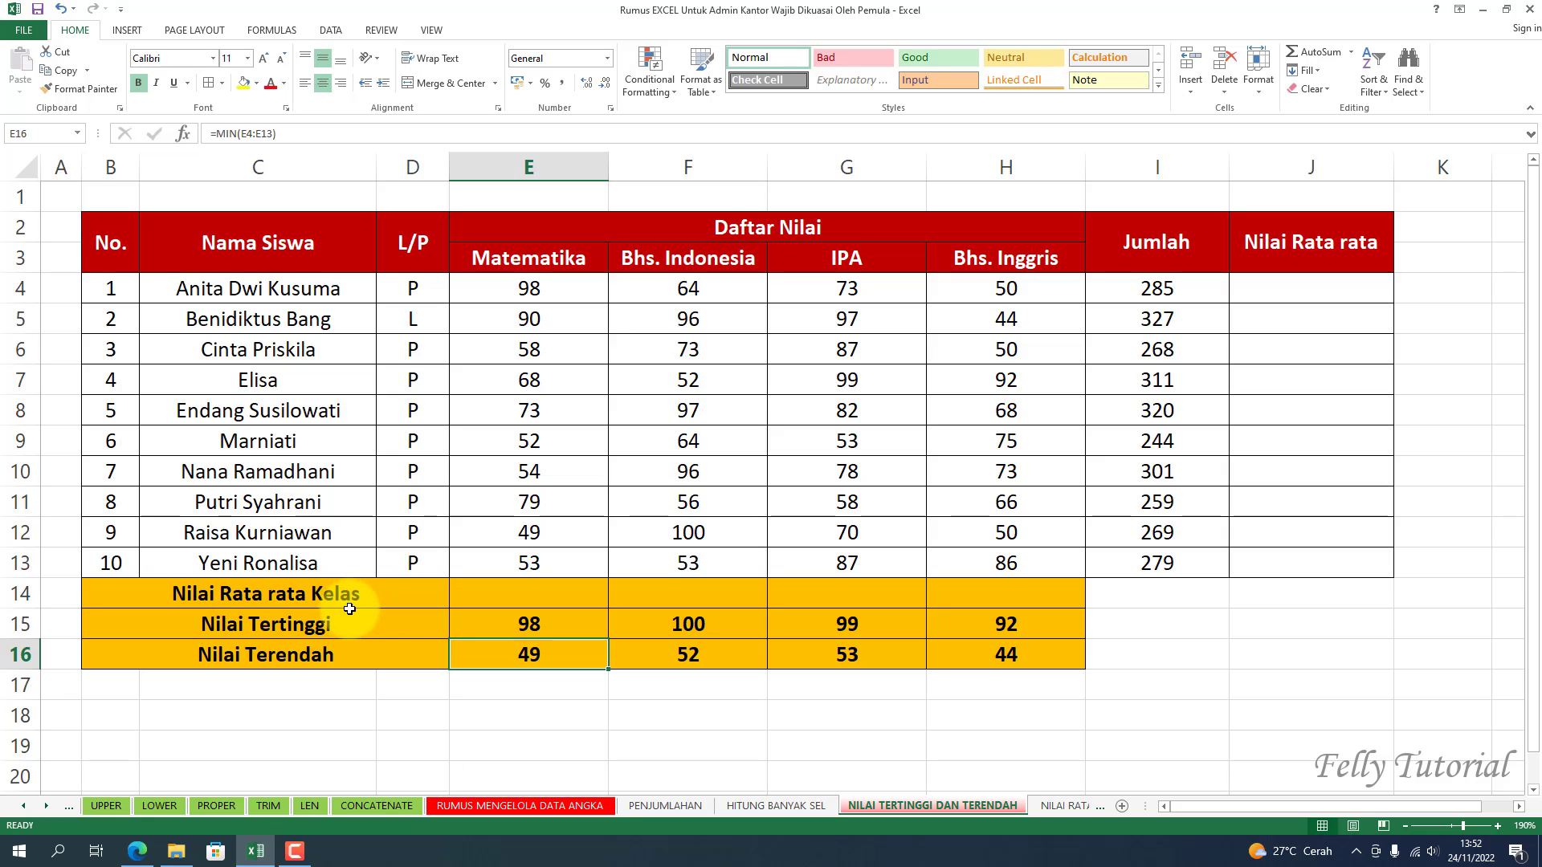
- On the NILAI RATA RATA sheet, enter =AVERAGE(E4:E13) in cell E14 for the class average in Matematika
left_click(1058, 806)
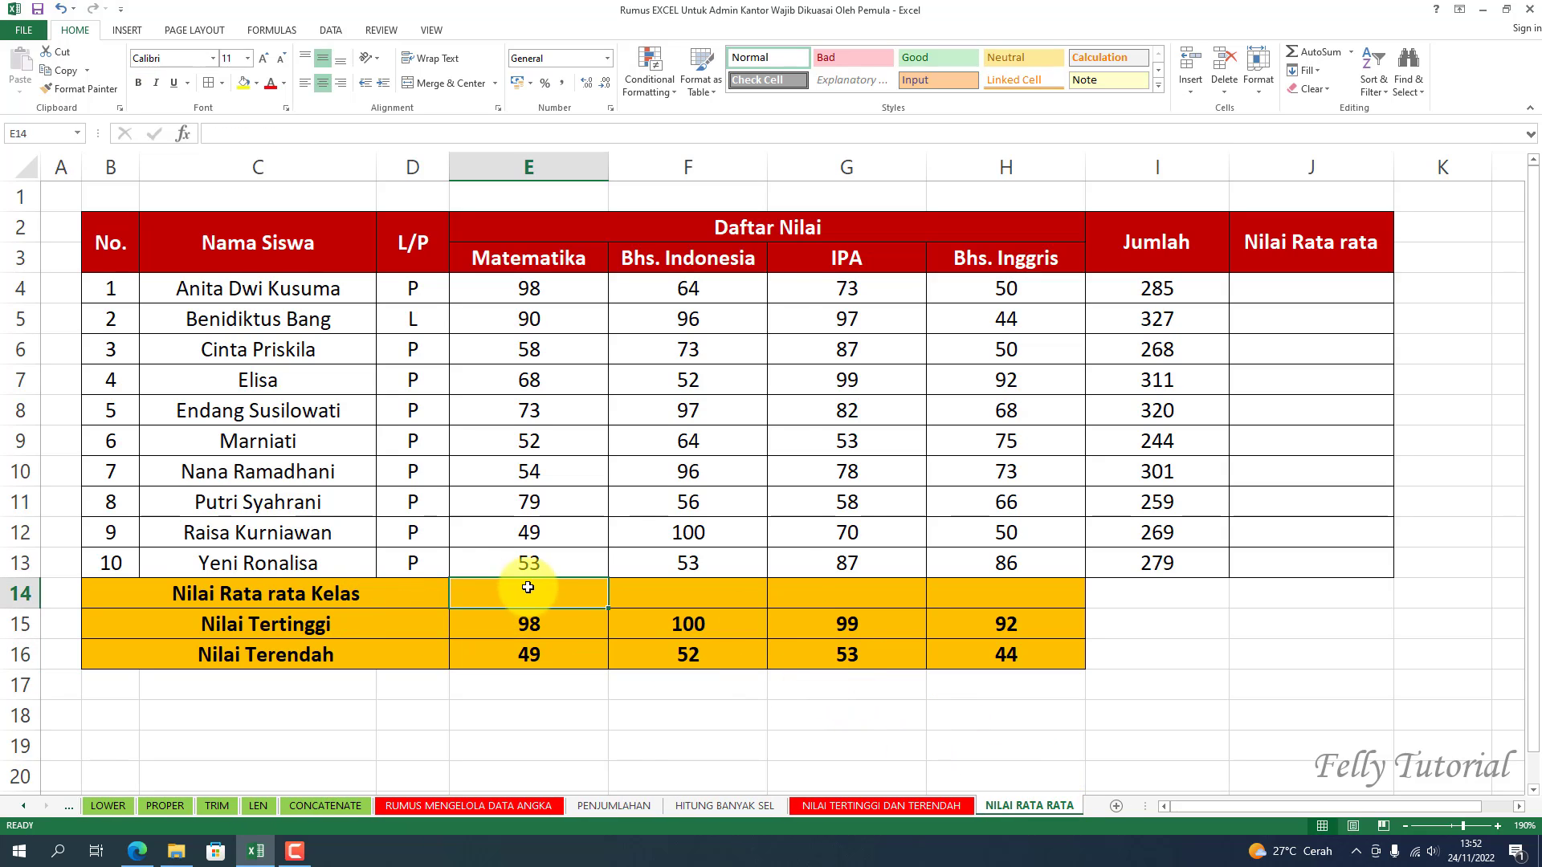
left_click(485, 805)
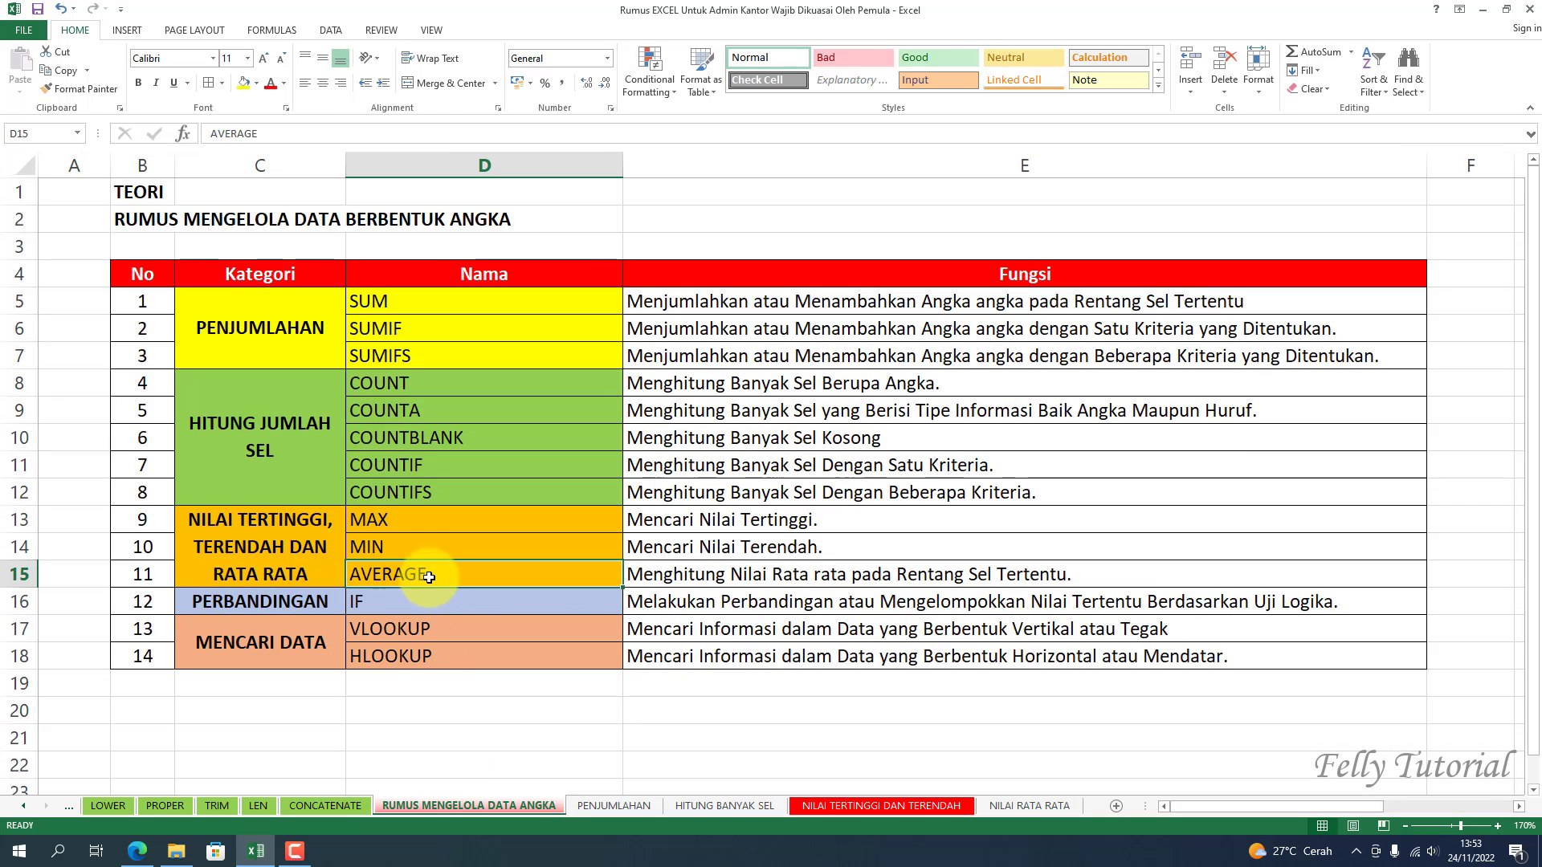
left_click(996, 805)
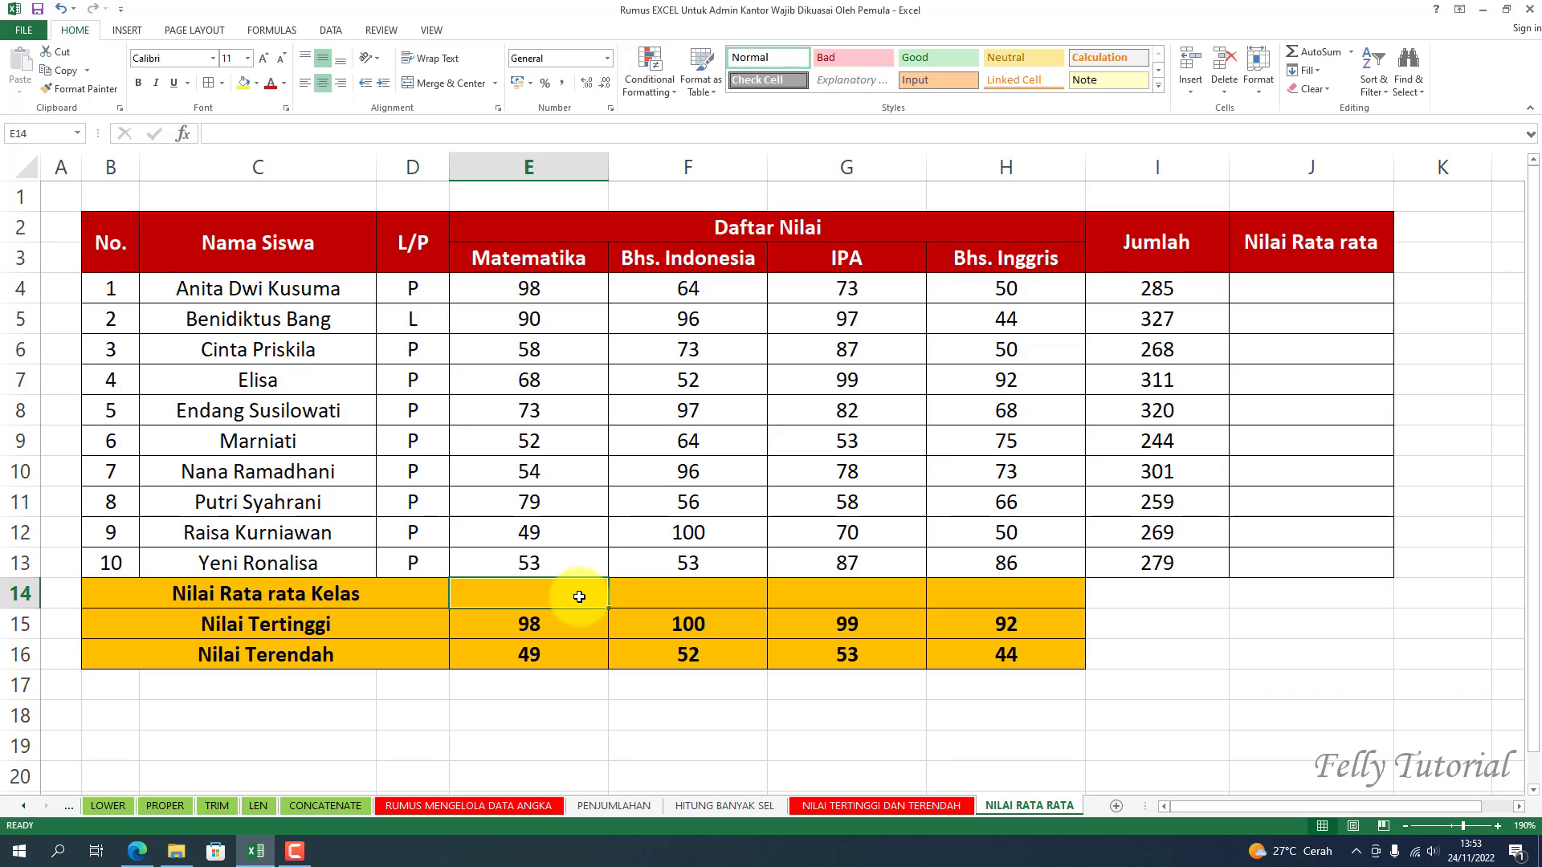
type("=A")
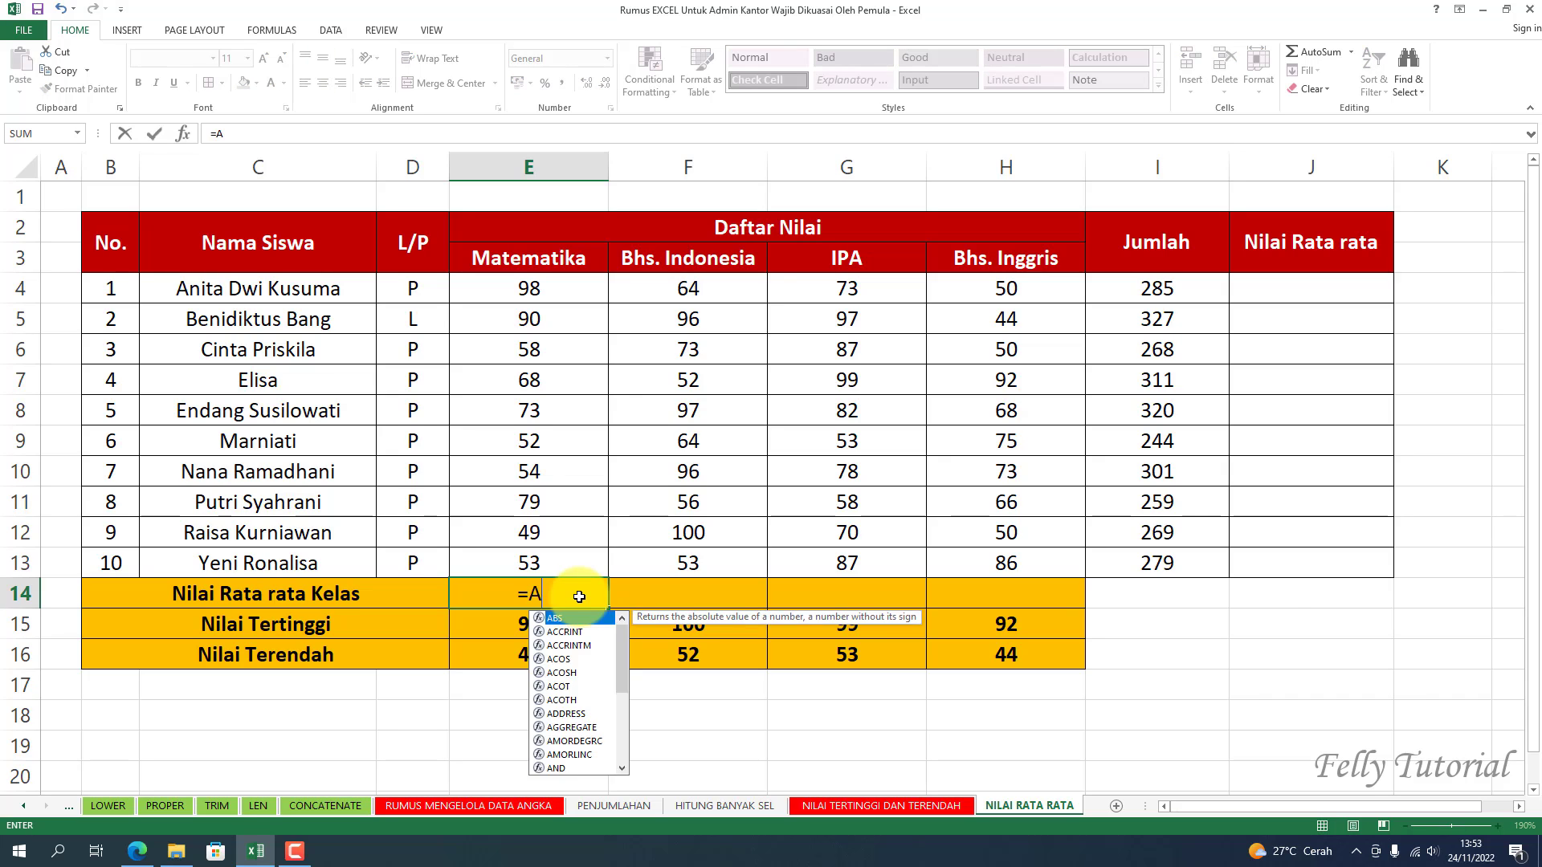
type("VERAGE")
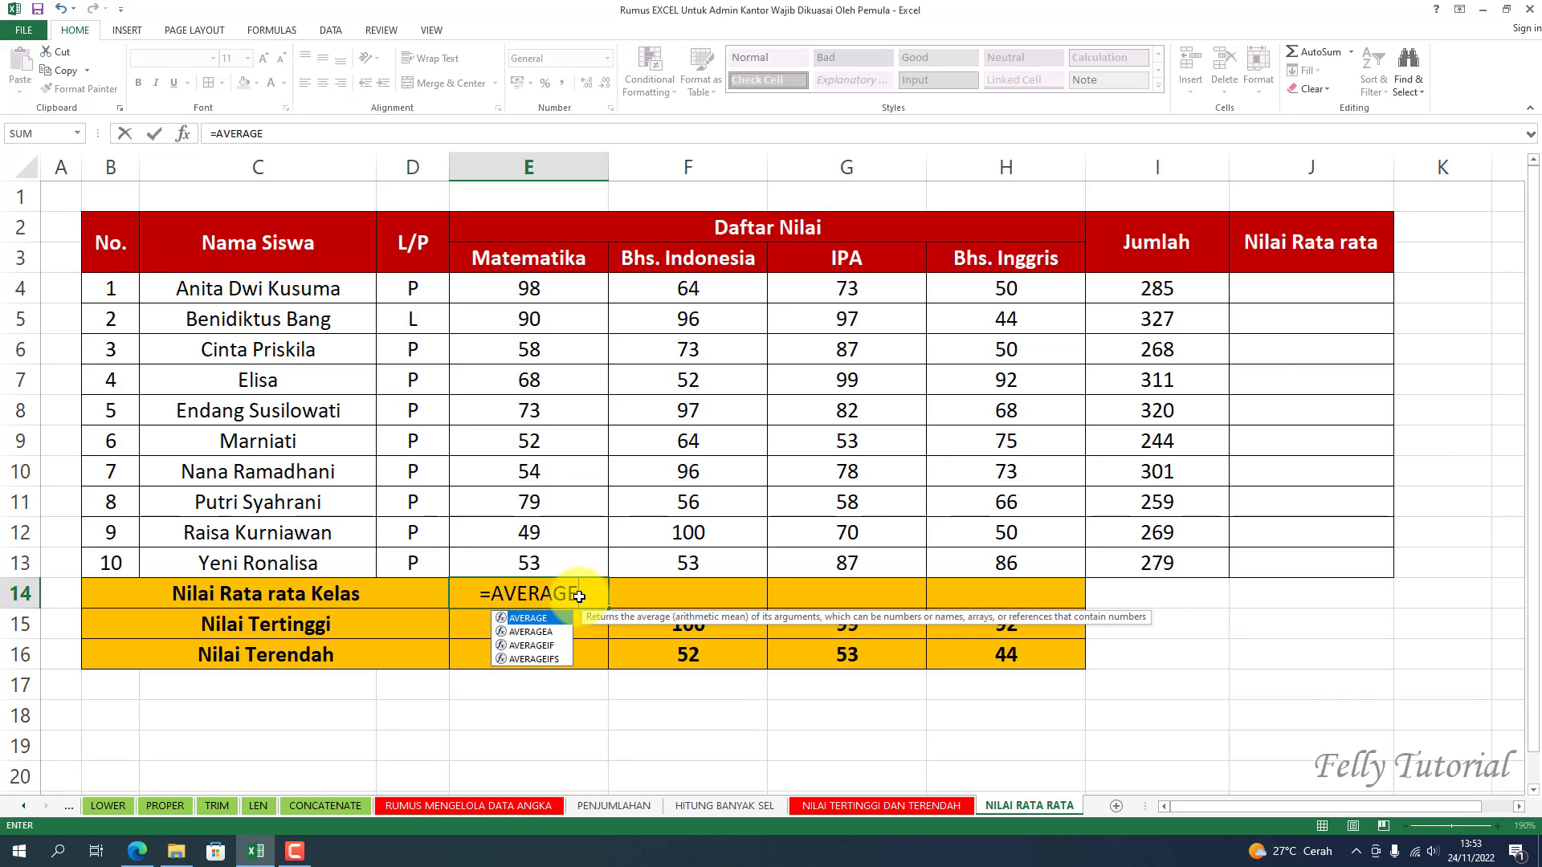
type("(")
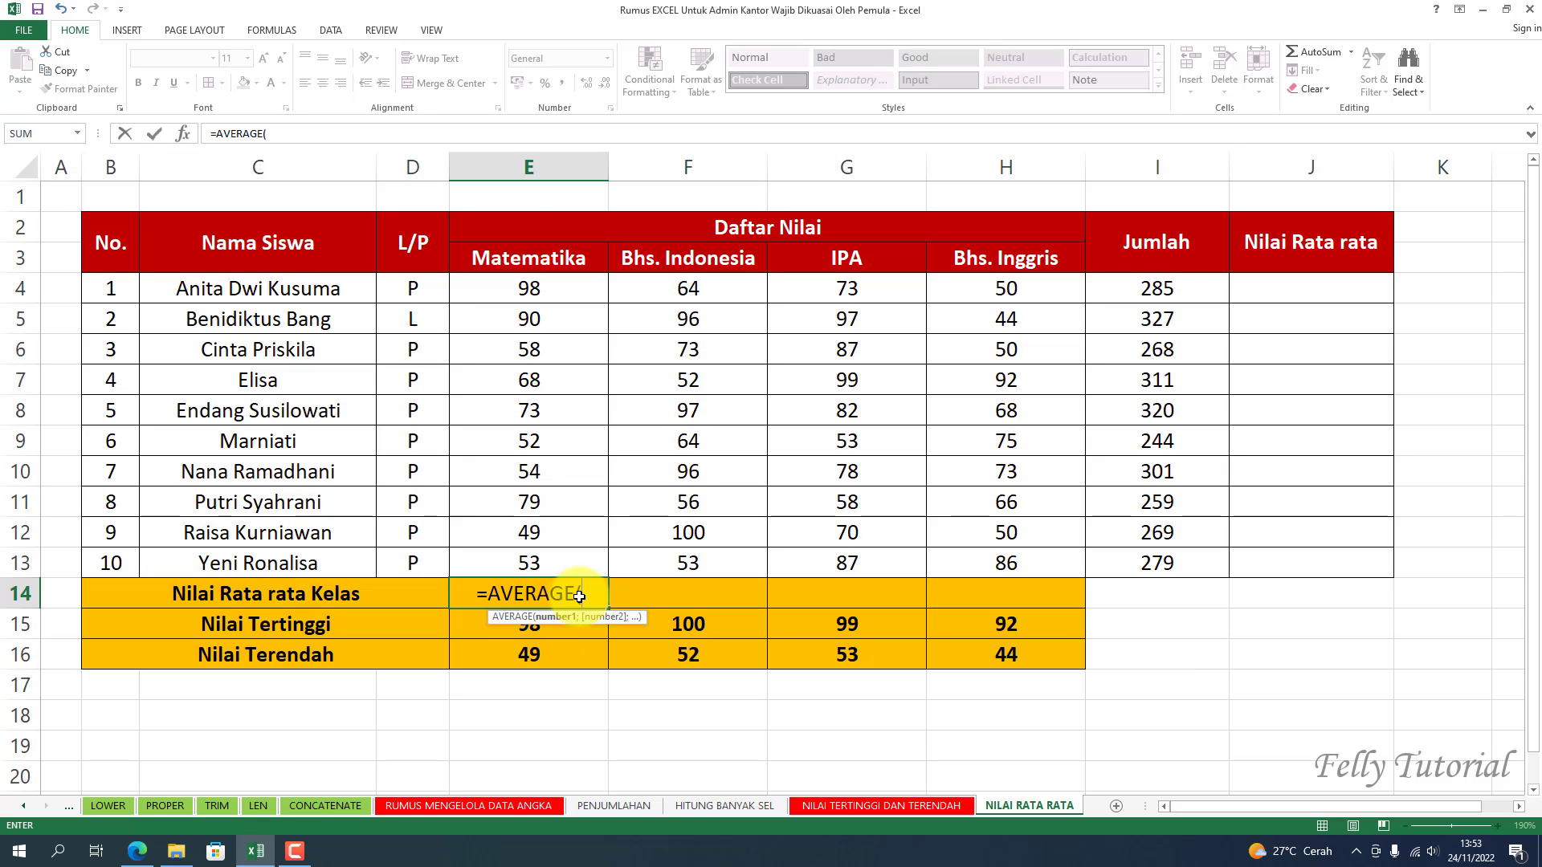
left_click_drag(530, 288, 537, 557)
type(")")
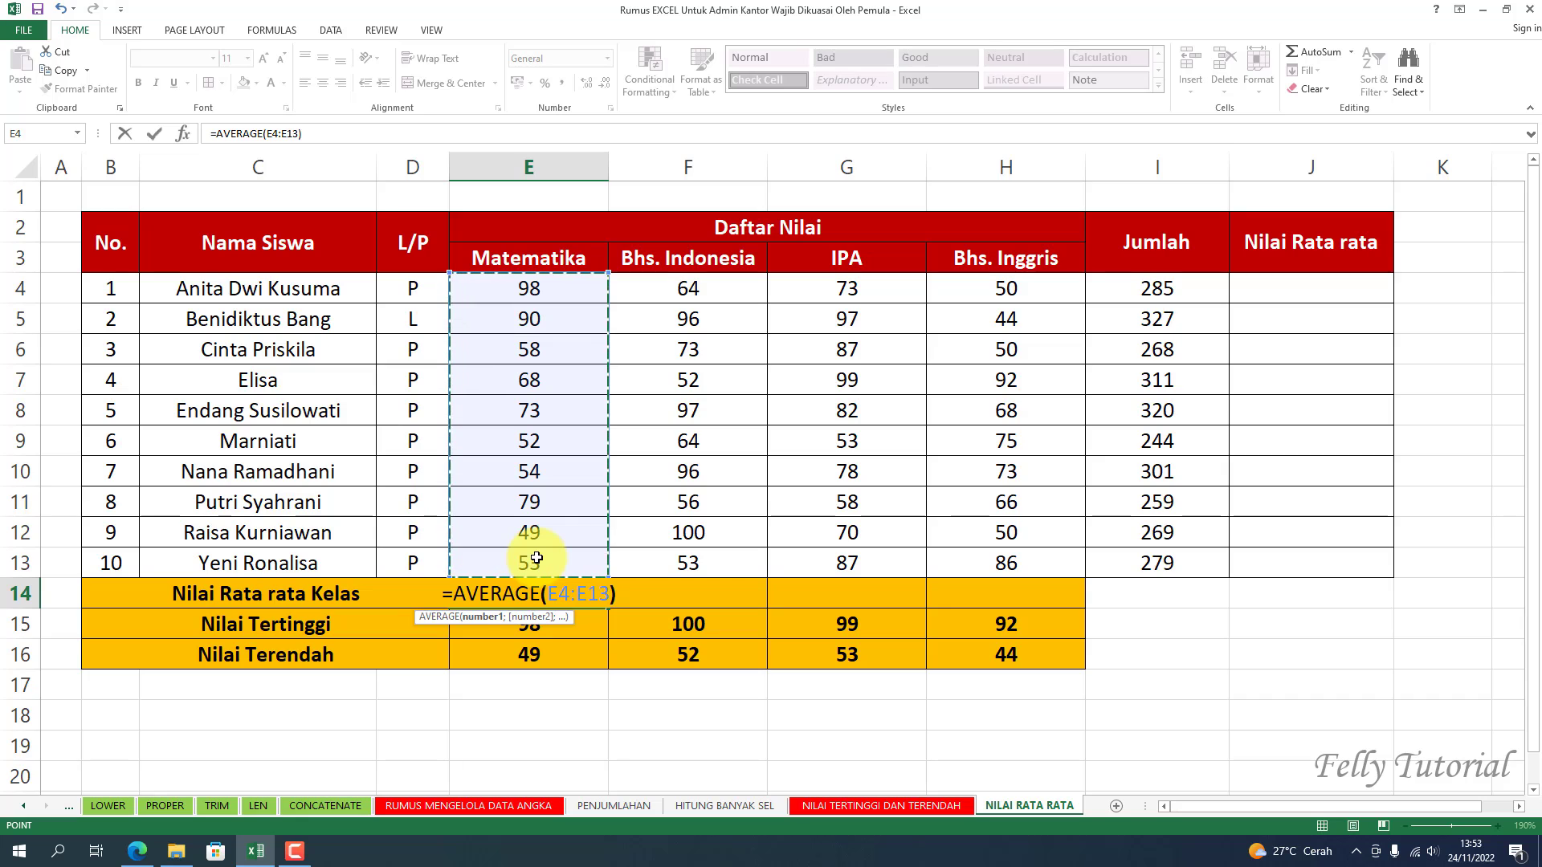
key("Return")
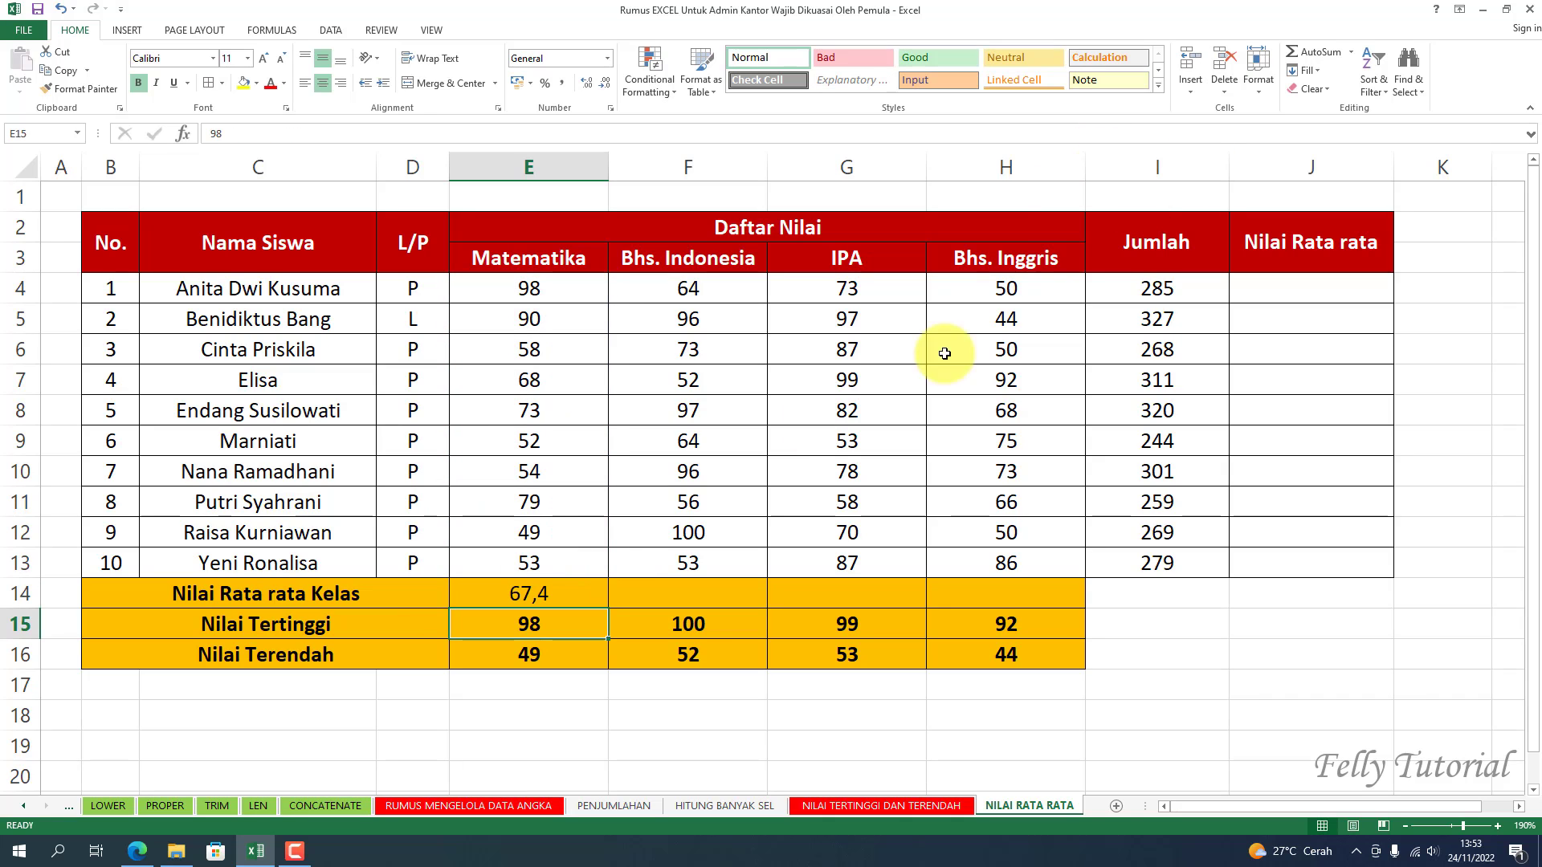
- Copy the AVERAGE formula from E14 across to H14 and check the formula in each subject's cell
left_click(603, 579)
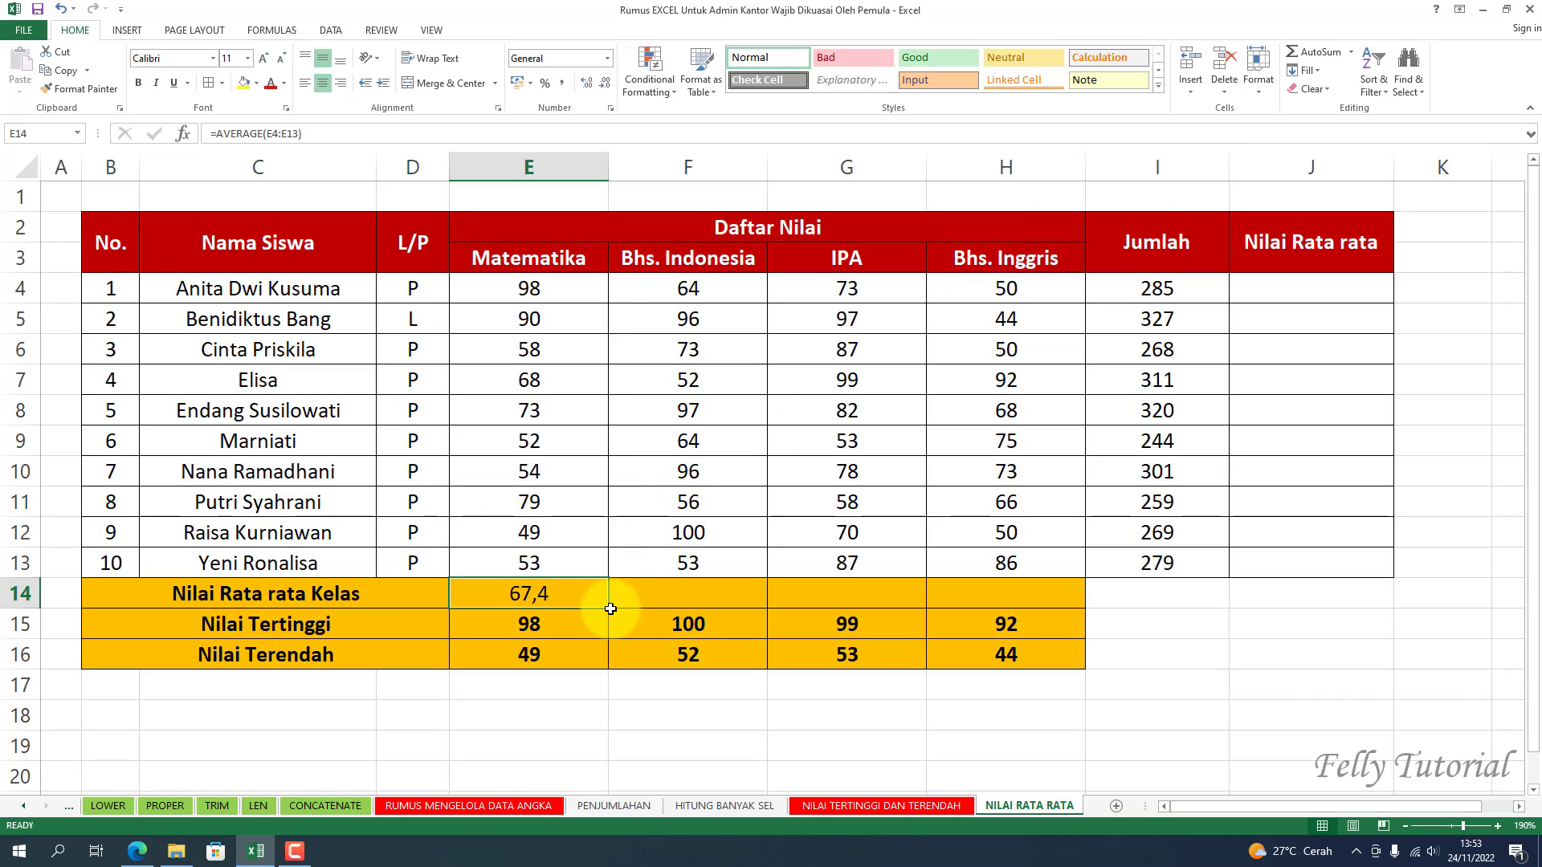
left_click_drag(607, 606, 1034, 594)
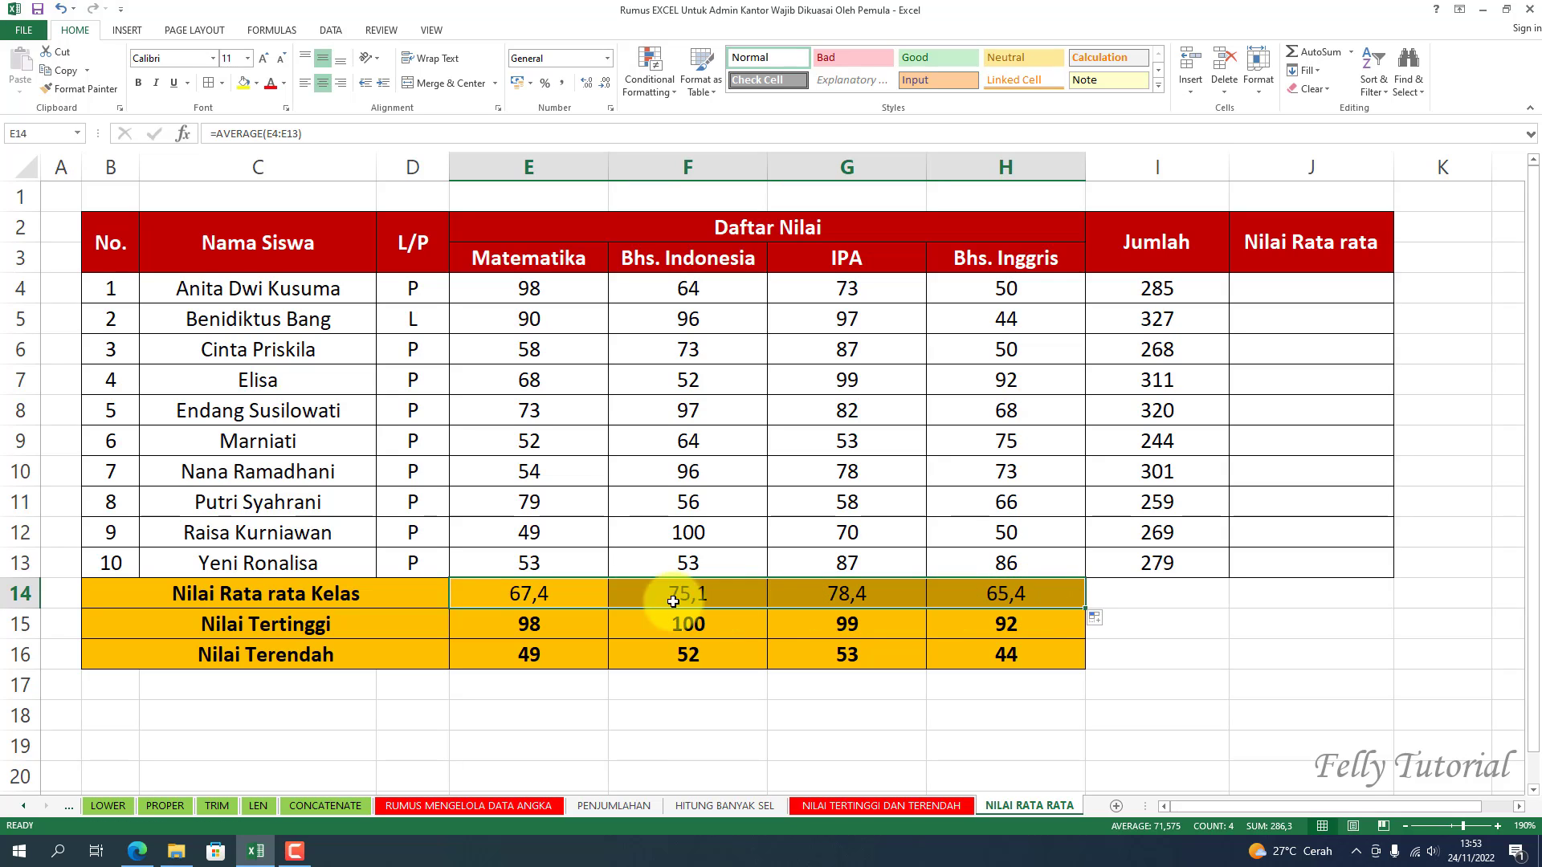
left_click(539, 599)
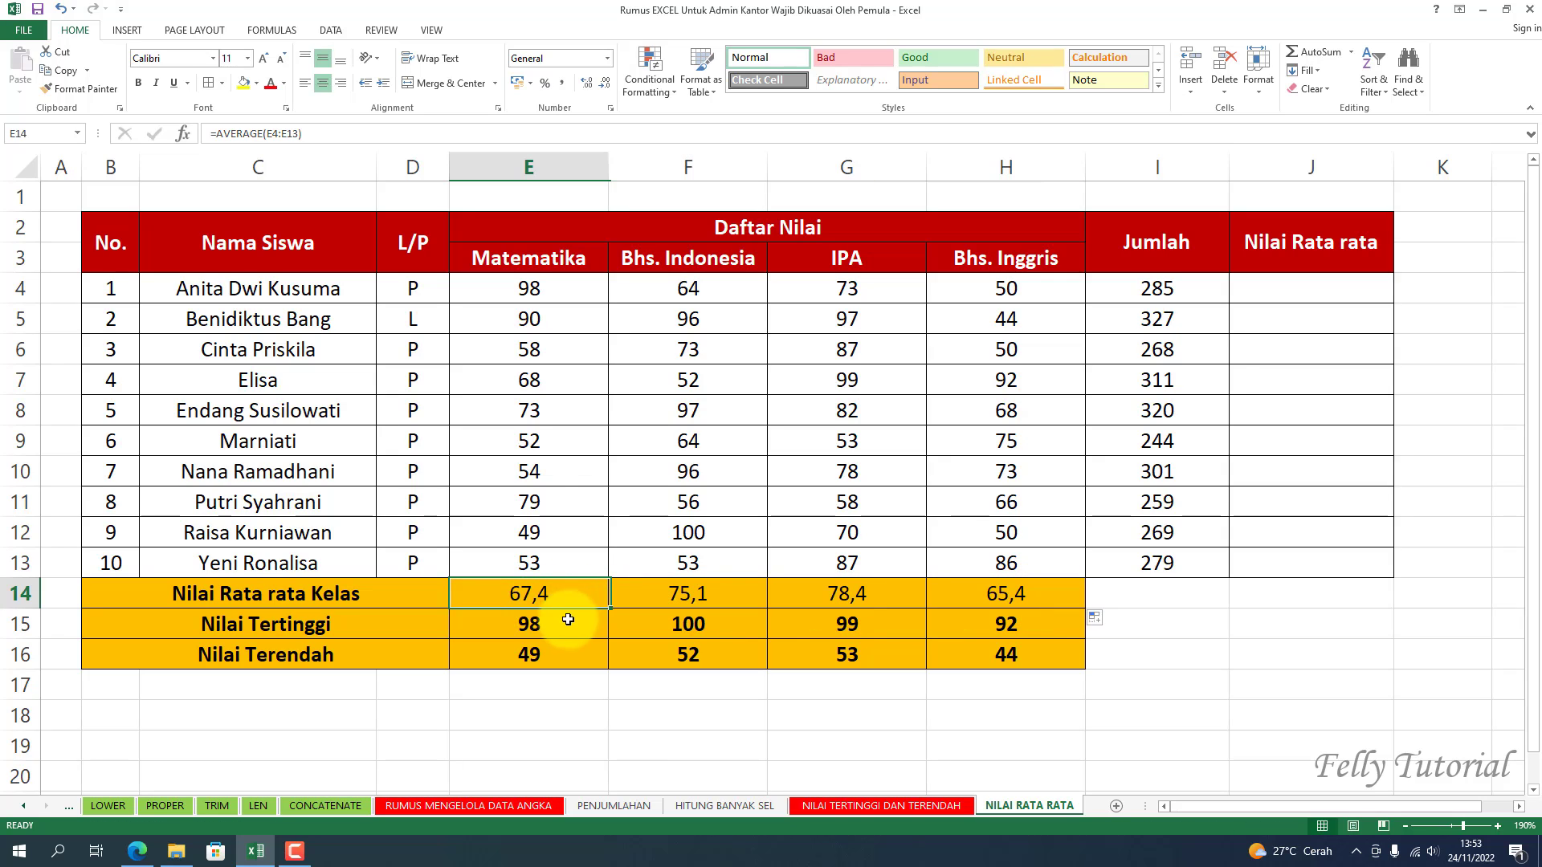
left_click(733, 594)
left_click(873, 592)
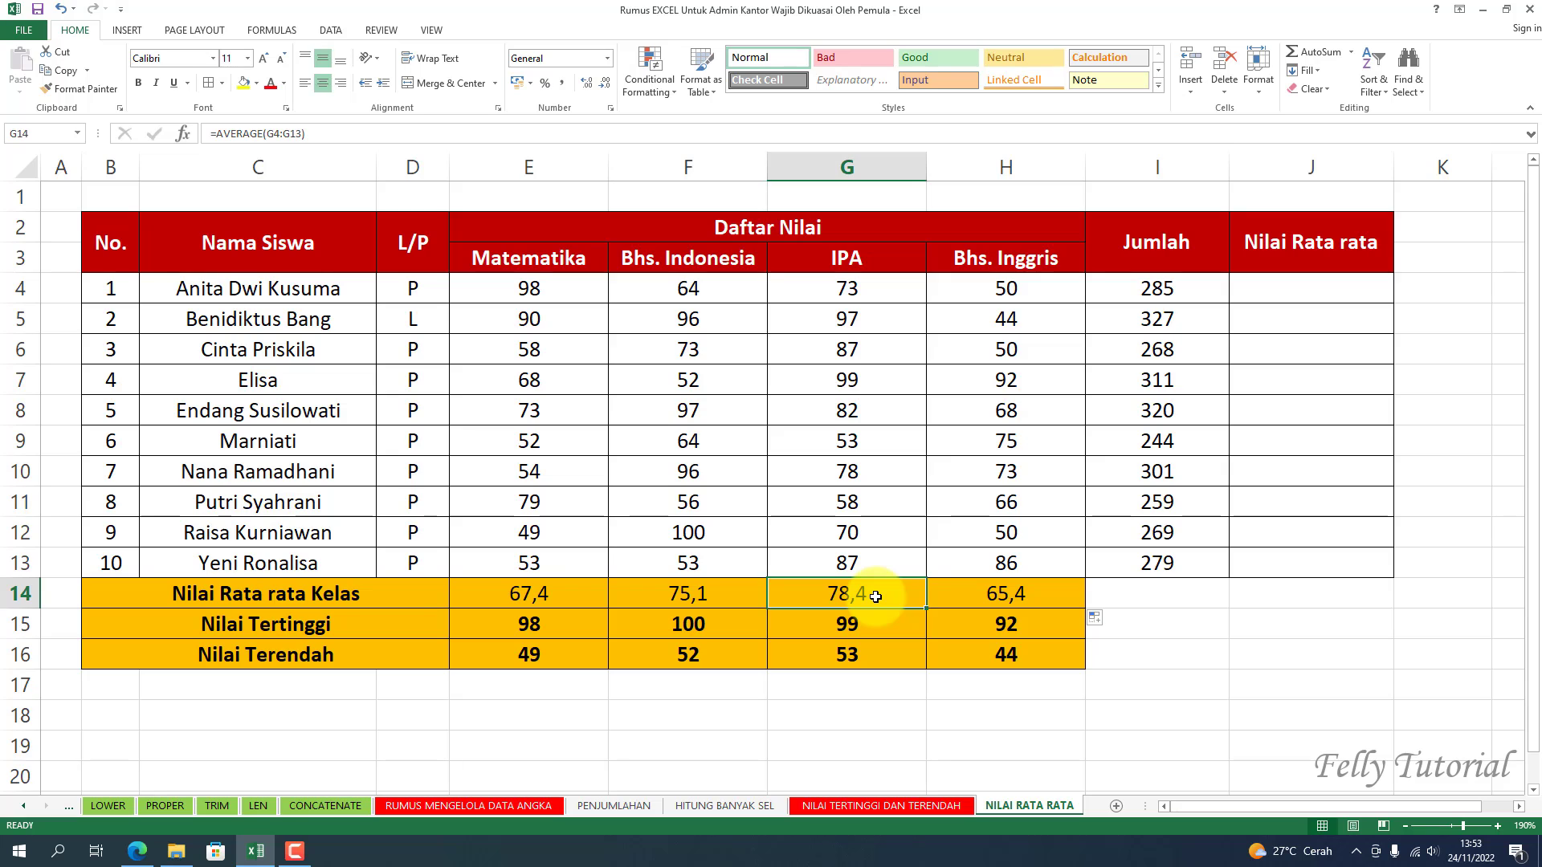
left_click(977, 594)
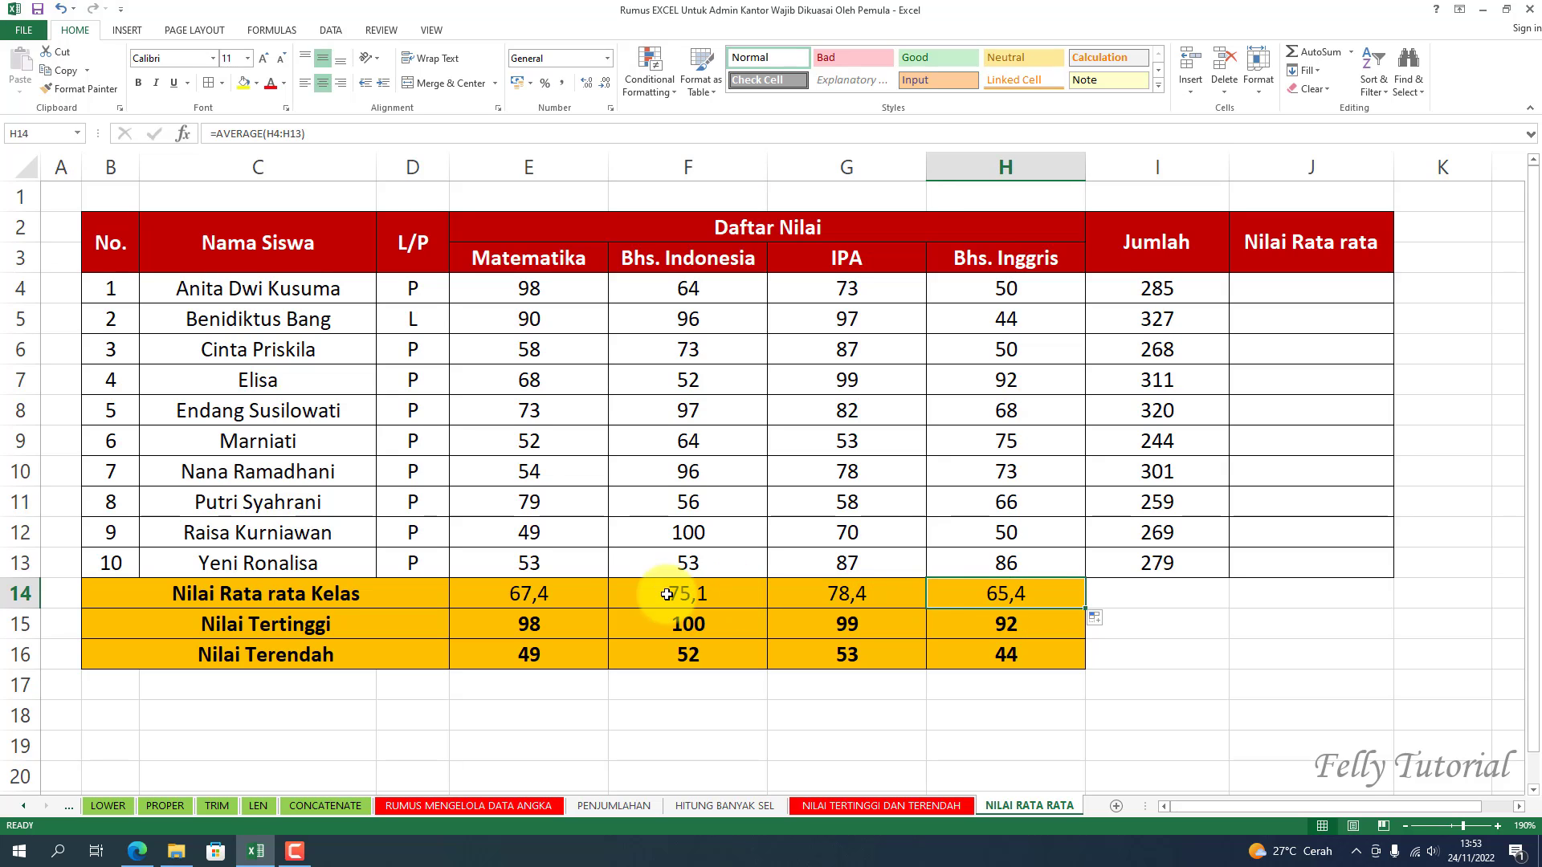
- Bold the Nilai Rata rata Kelas results in E14:H14 and look over the three summary row labels
left_click_drag(522, 594, 963, 594)
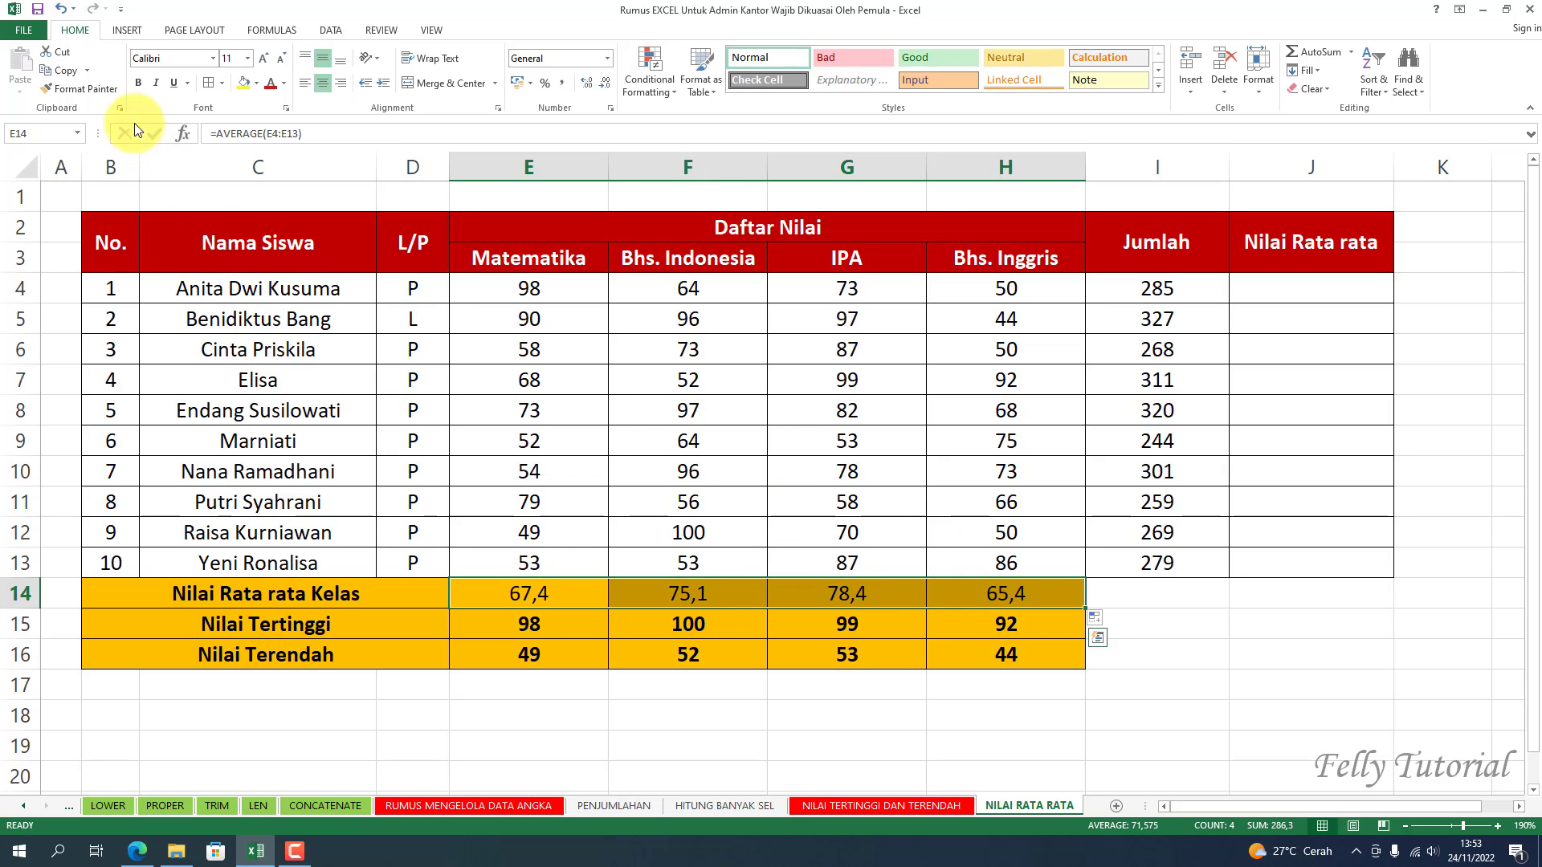
left_click(137, 84)
left_click(612, 348)
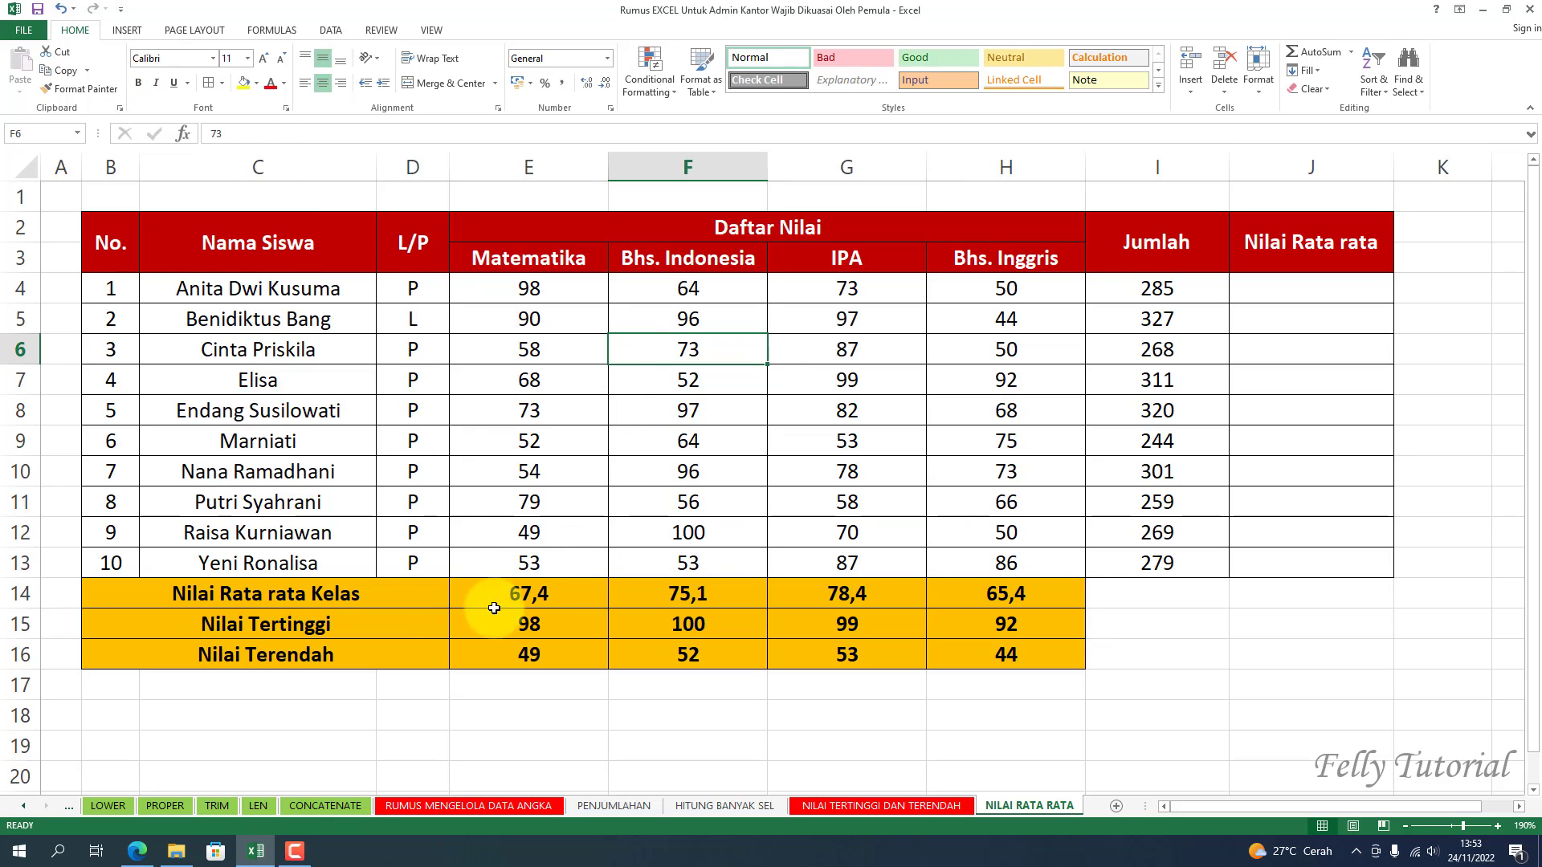
left_click(387, 621)
left_click(389, 654)
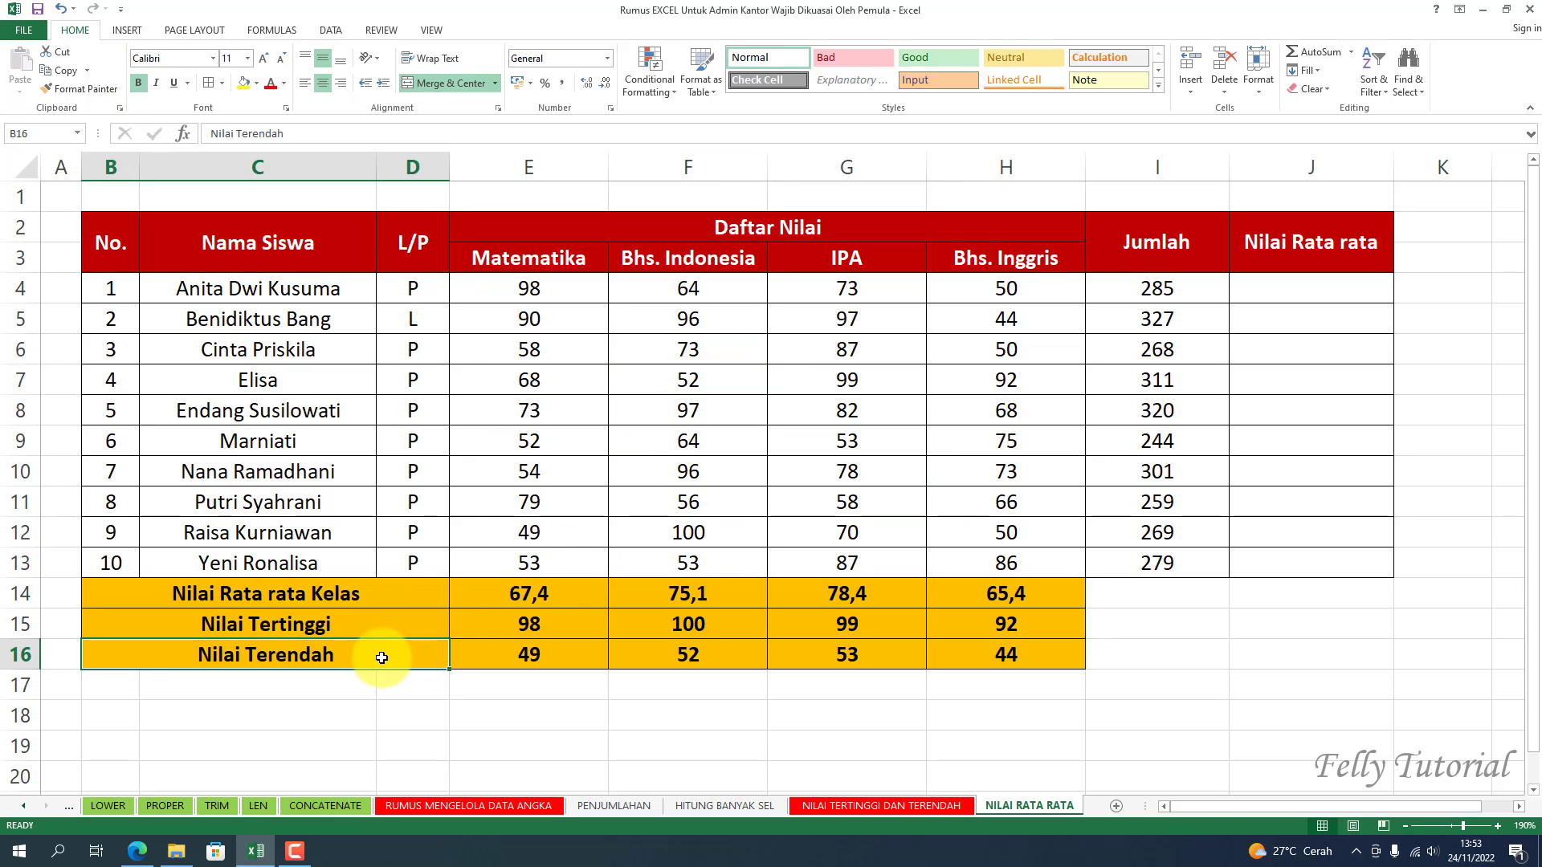
left_click(371, 591)
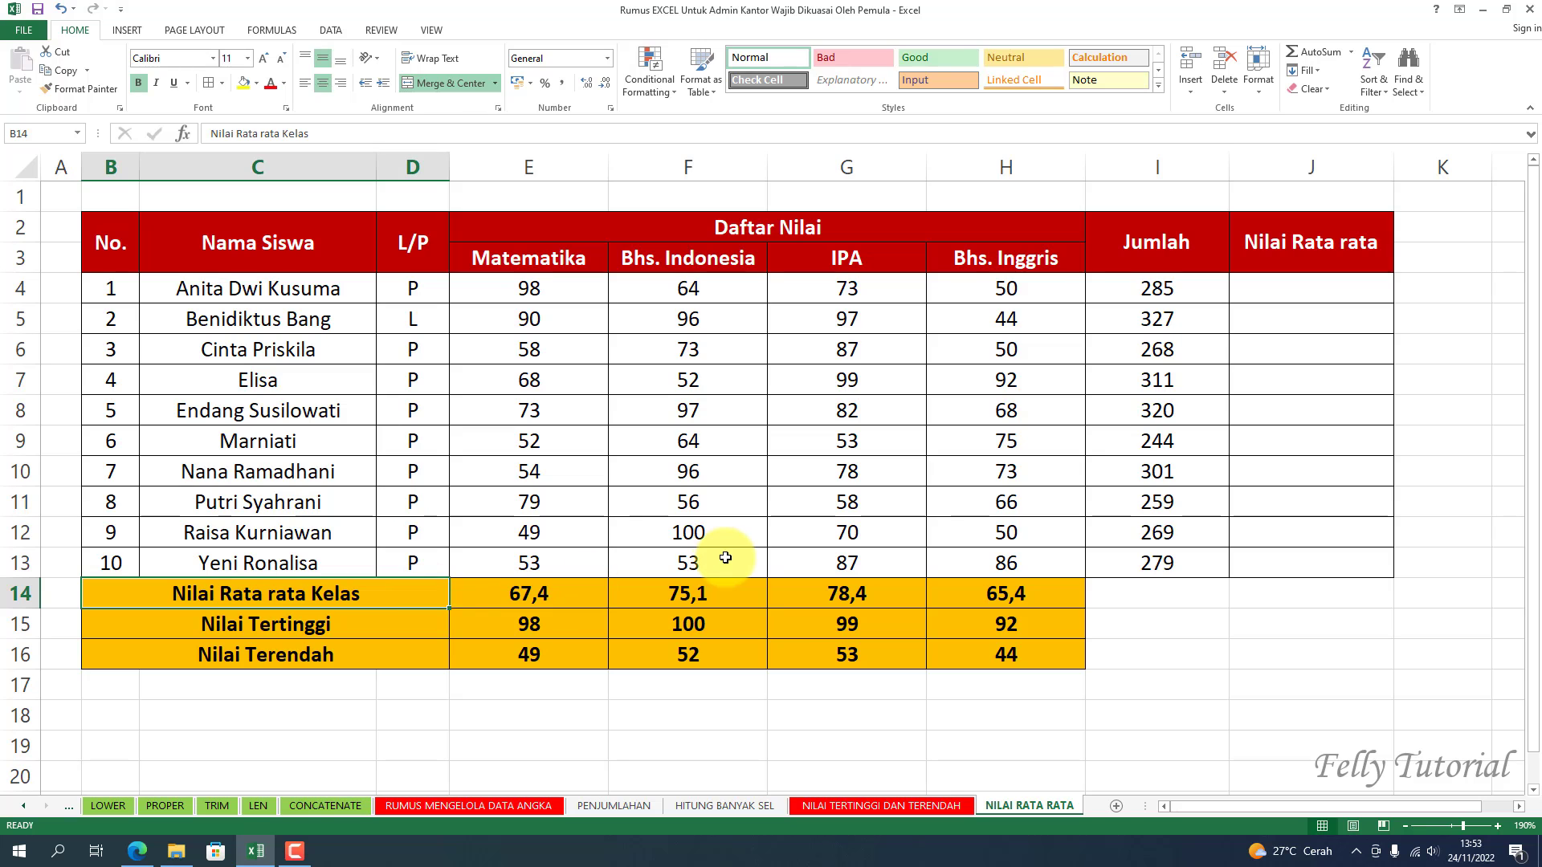
- Review the text-fixing formula list on the RUMUS MEMPERBAIKI TULISAN sheet
left_click(499, 808)
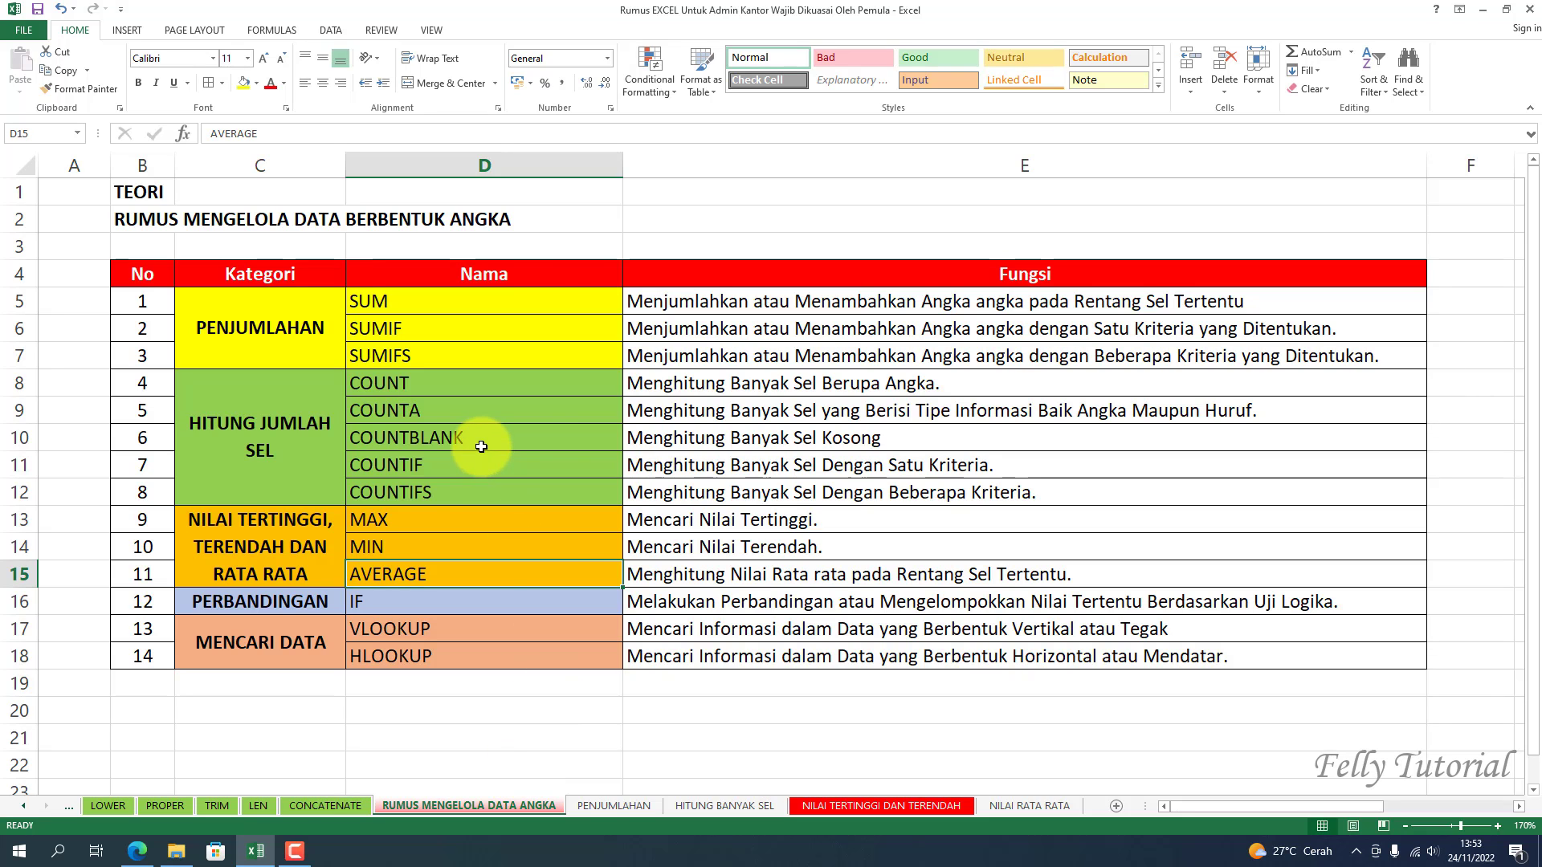
left_click(20, 808)
left_click(19, 808)
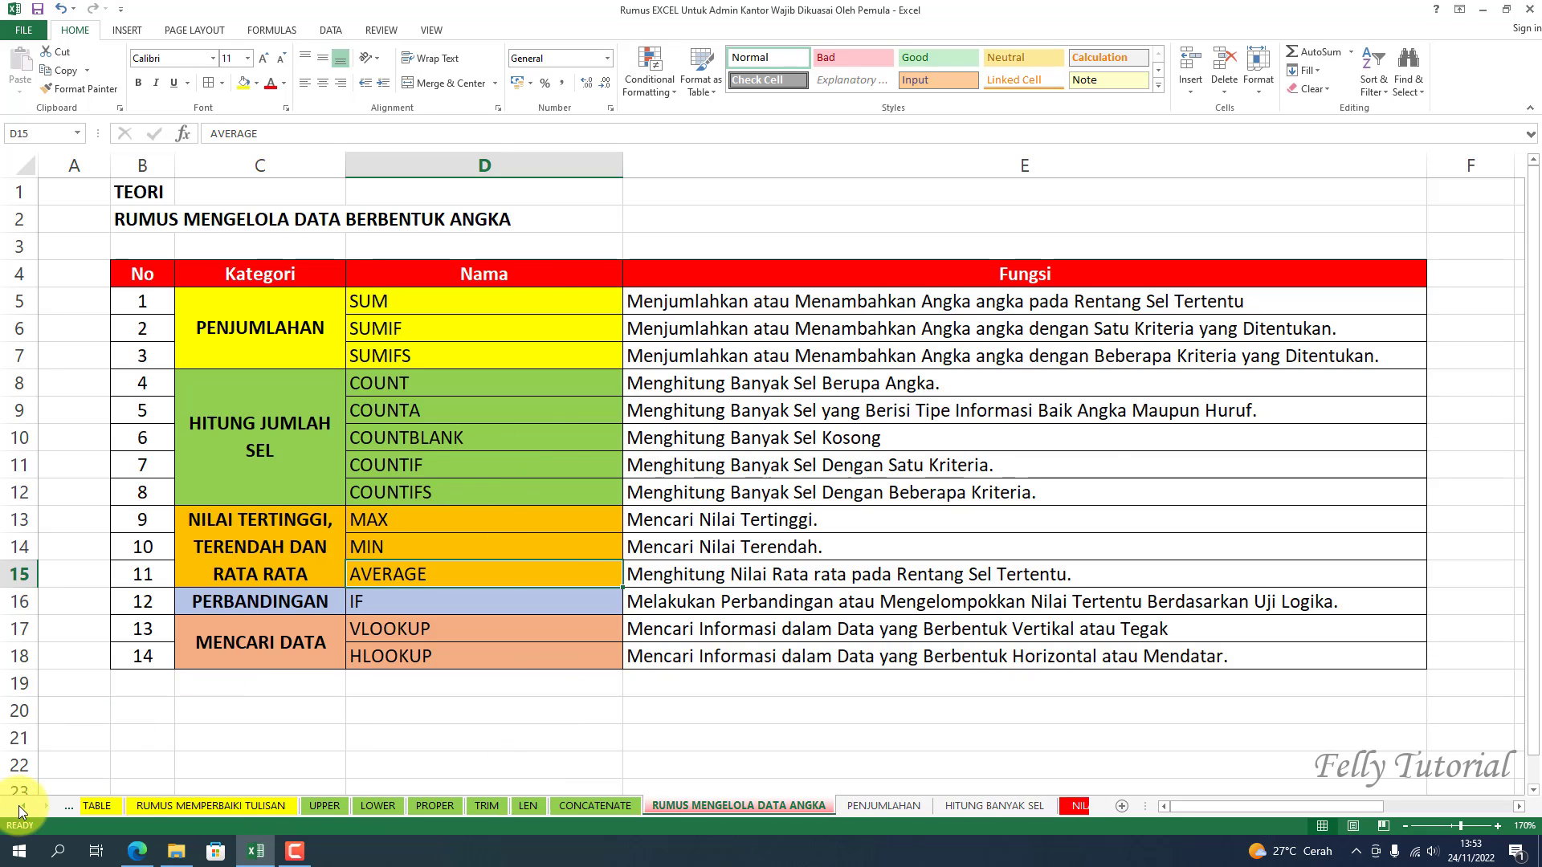
left_click(210, 810)
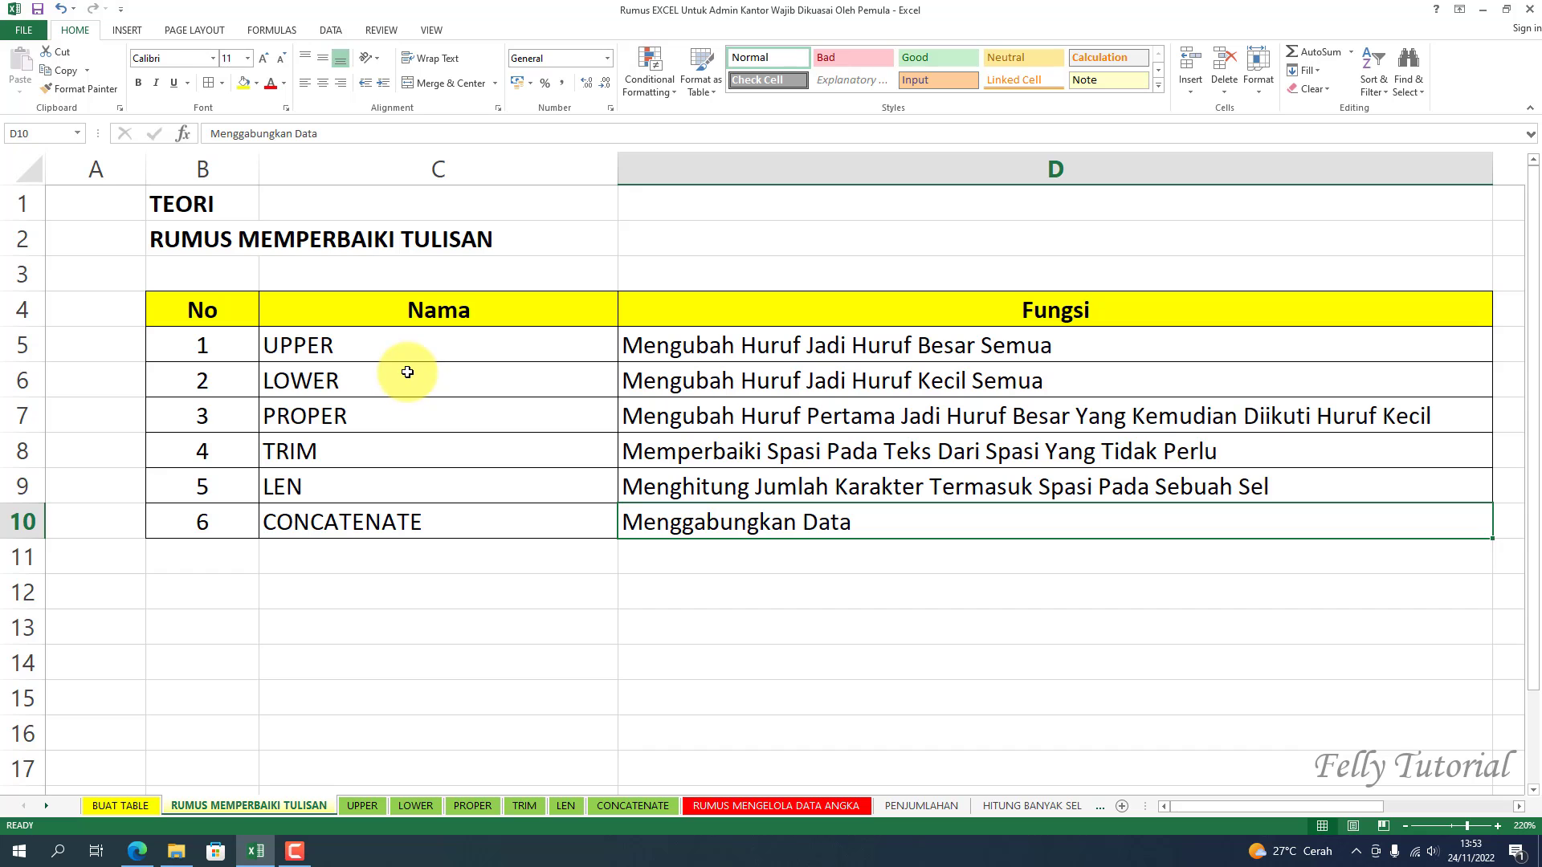
- Review the formula categories on the RUMUS MENGELOLA DATA ANGKA sheet, from PENJUMLAHAN to the IF, VLOOKUP and HLOOKUP entries
left_click(756, 806)
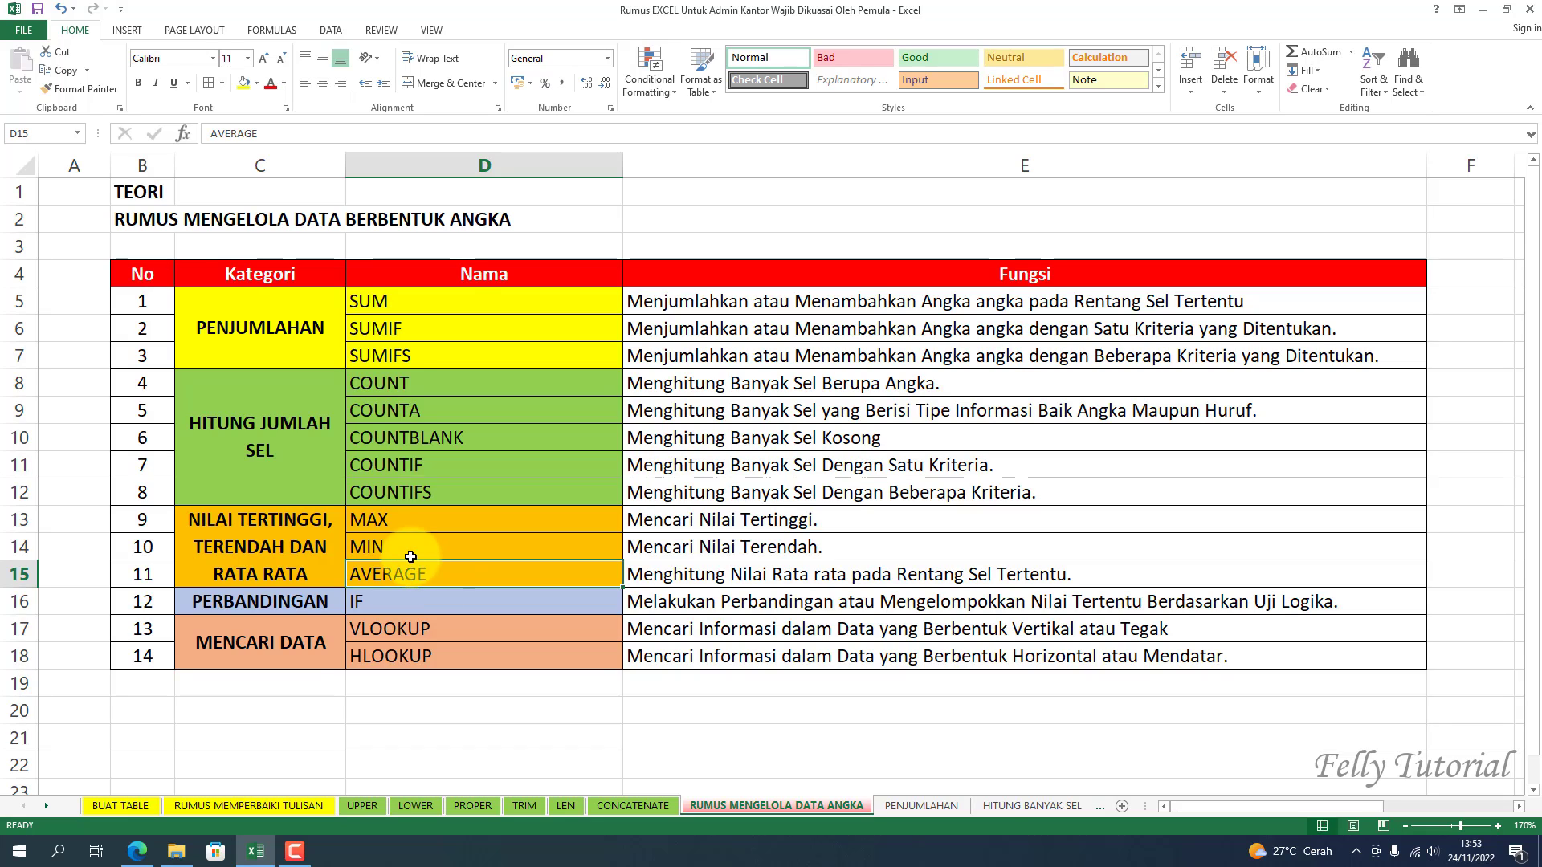
left_click(278, 341)
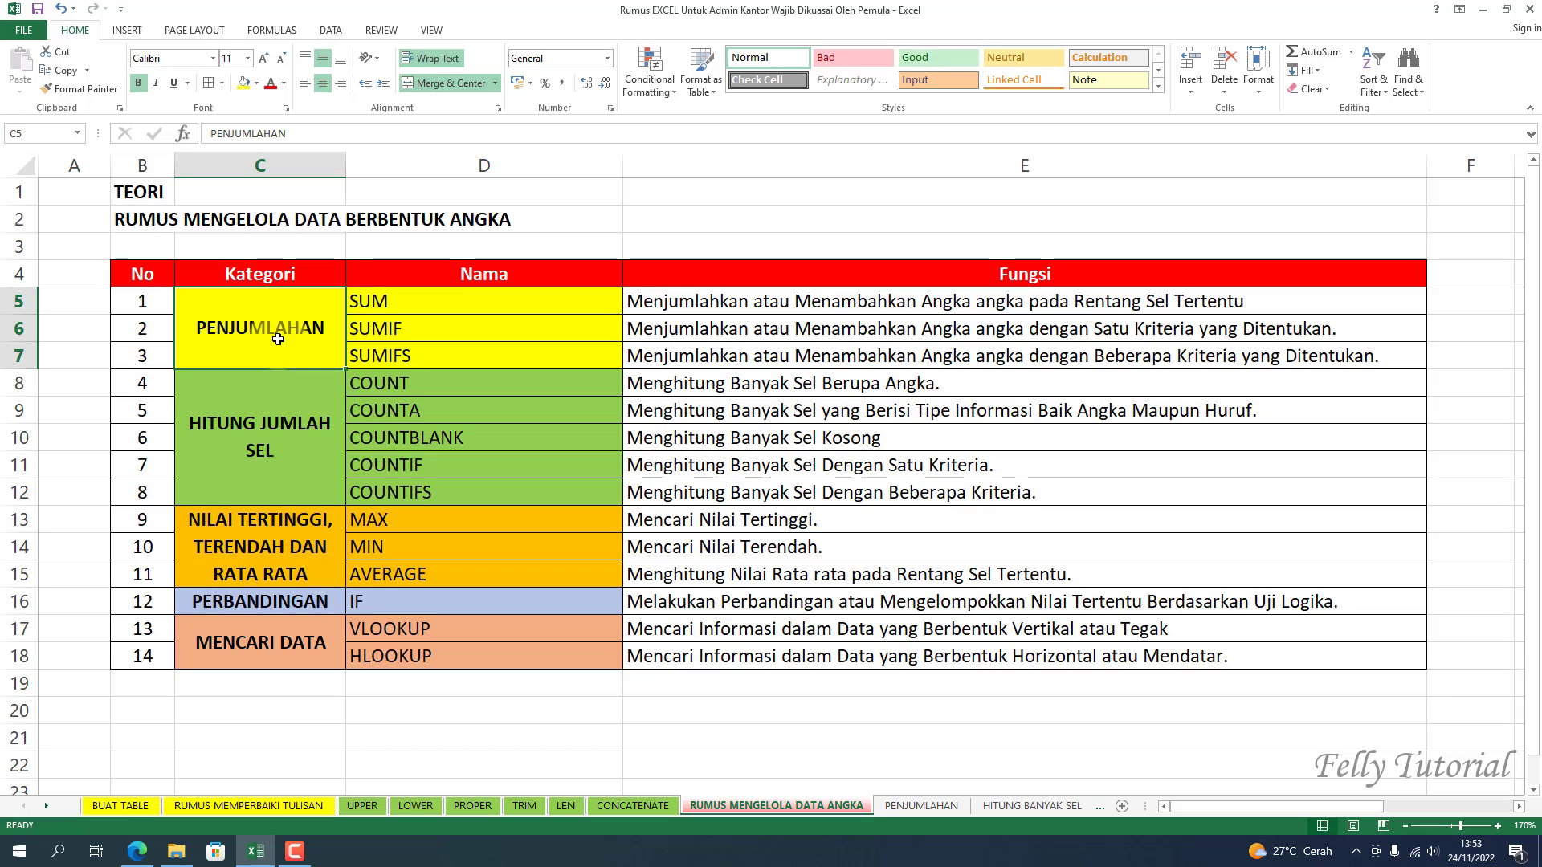
left_click(283, 460)
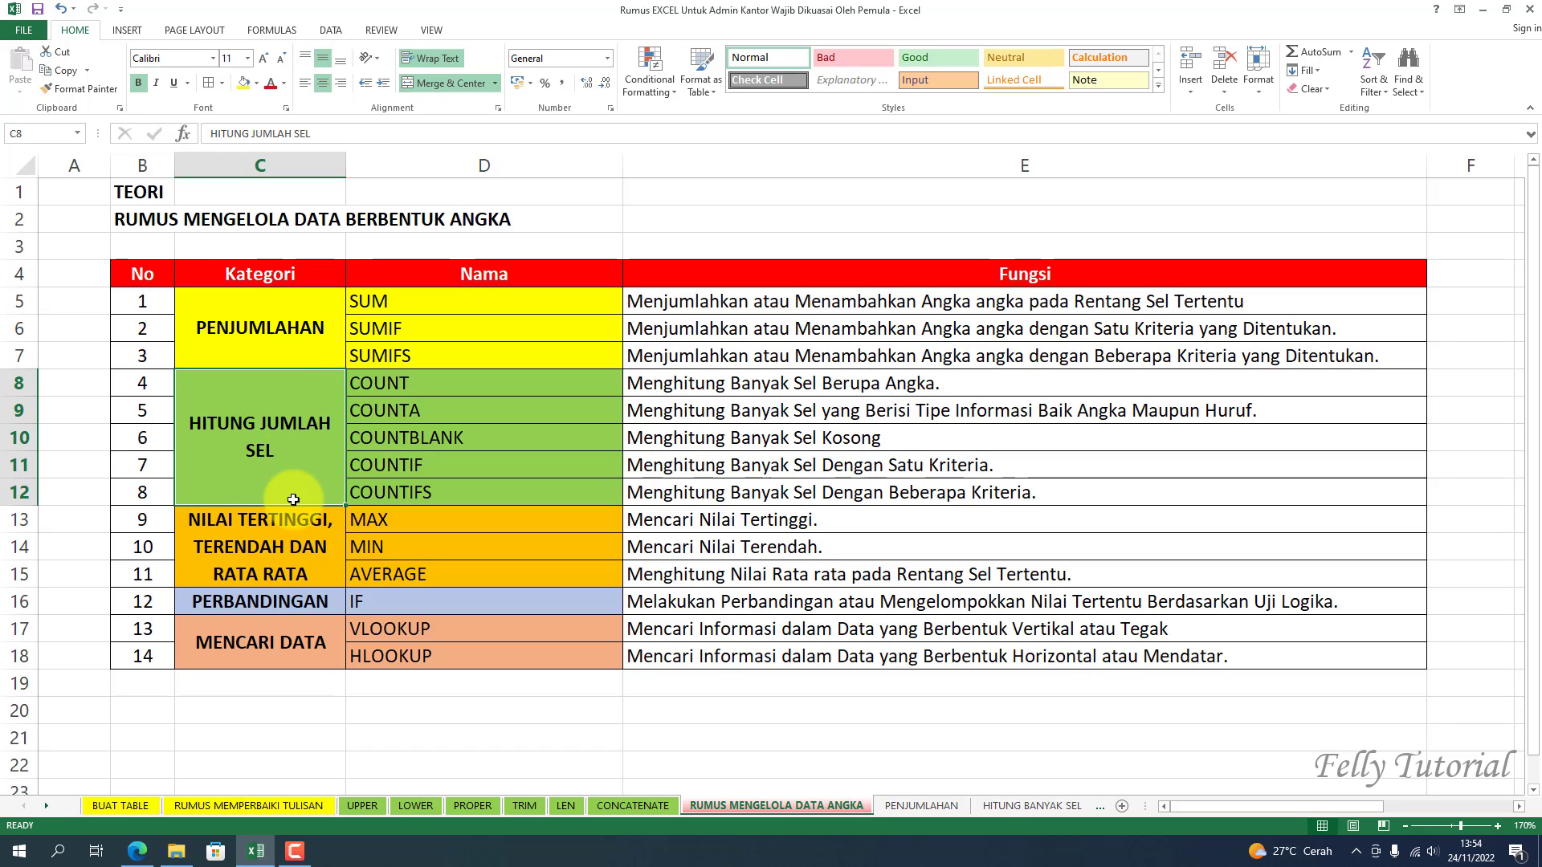
left_click(292, 568)
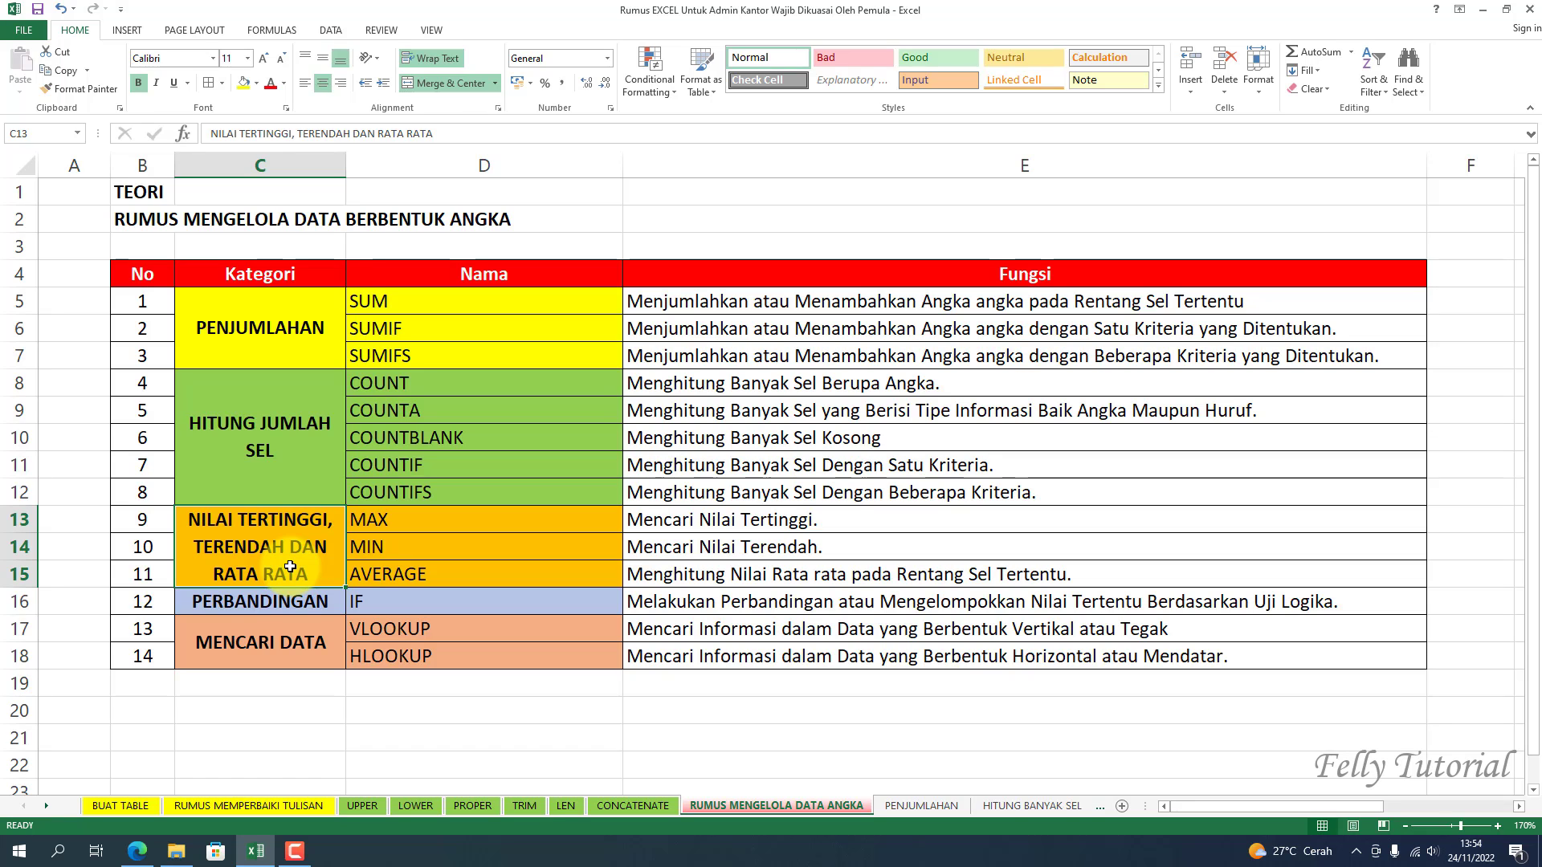
left_click_drag(27, 602, 313, 644)
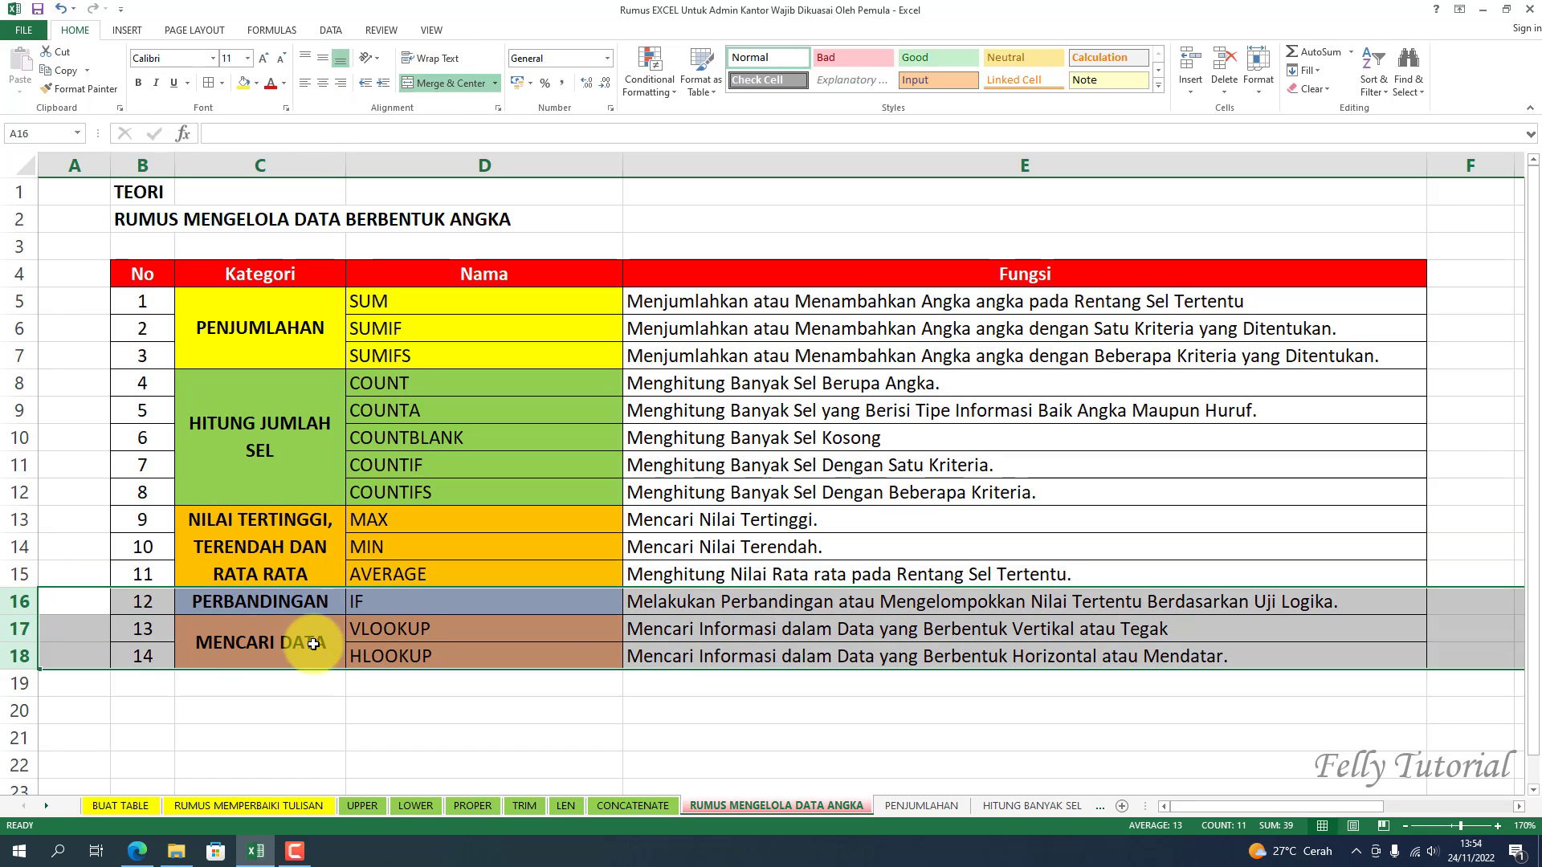
left_click(390, 629)
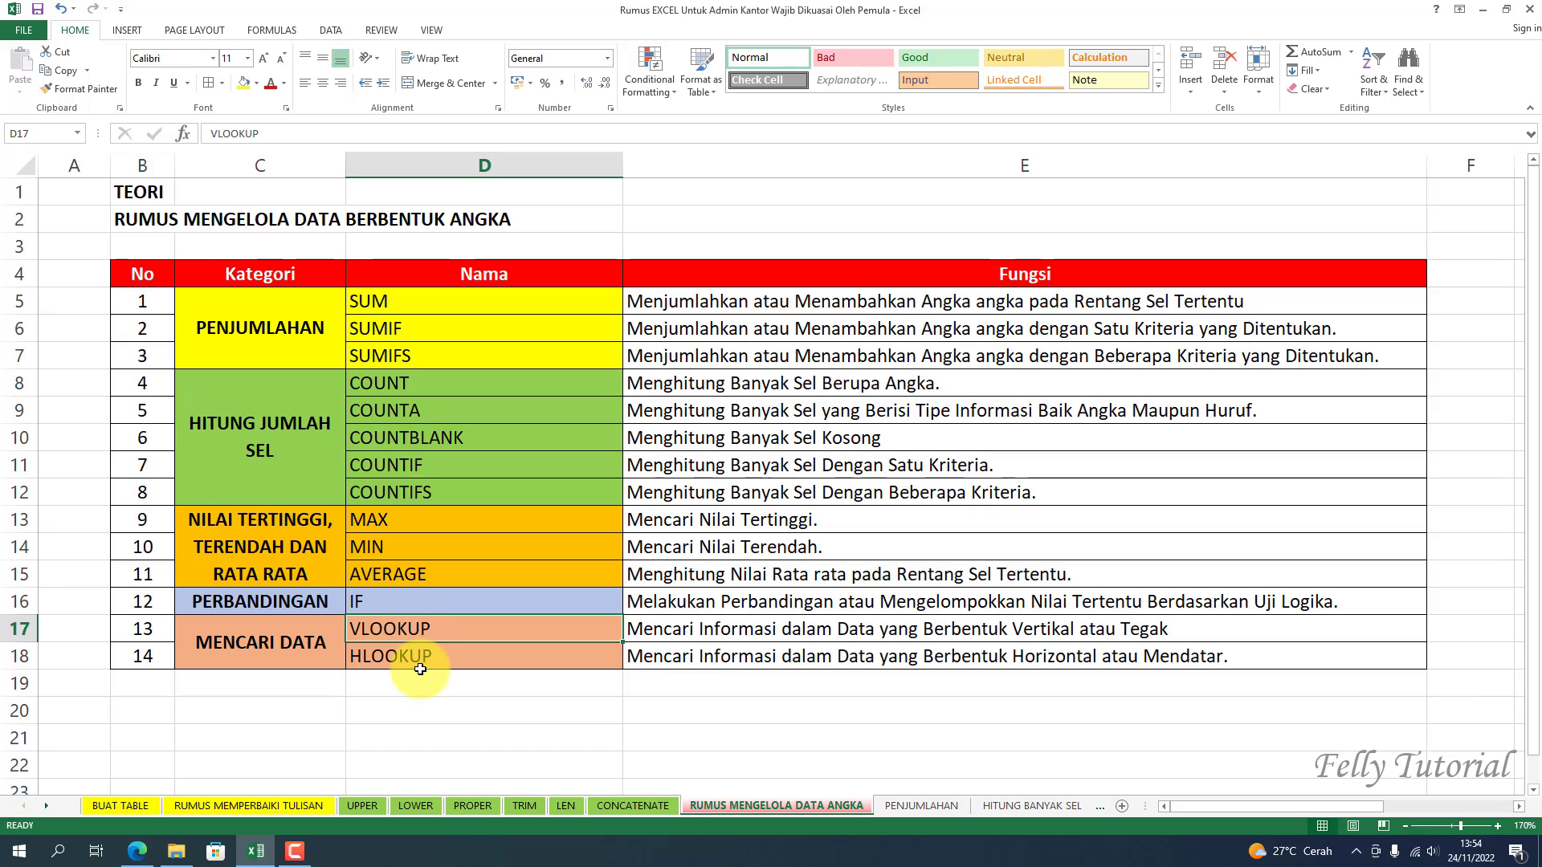
left_click(420, 667)
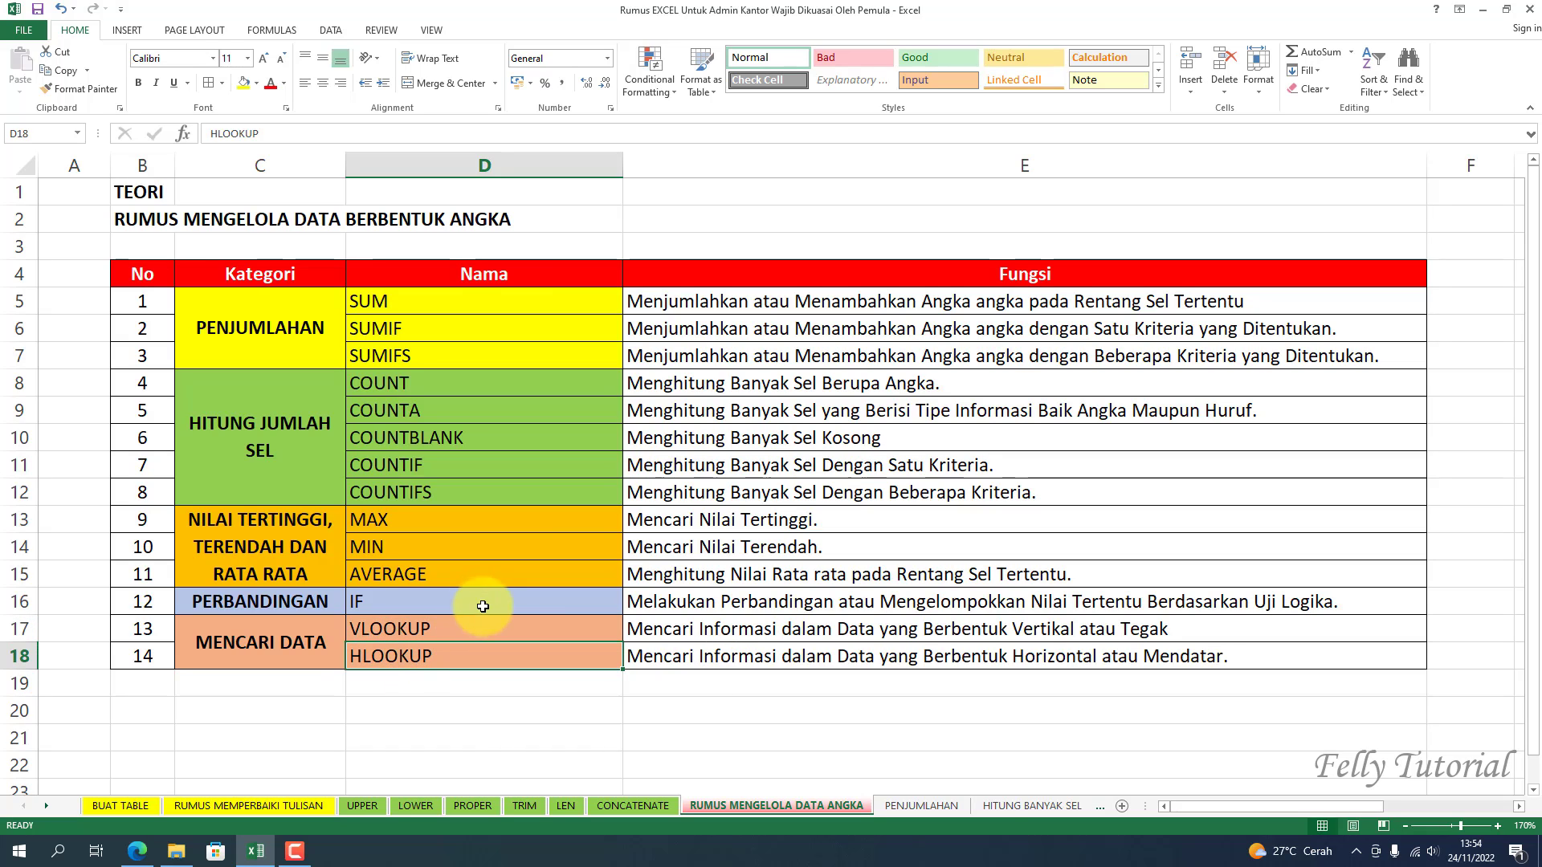
left_click_drag(499, 601, 514, 655)
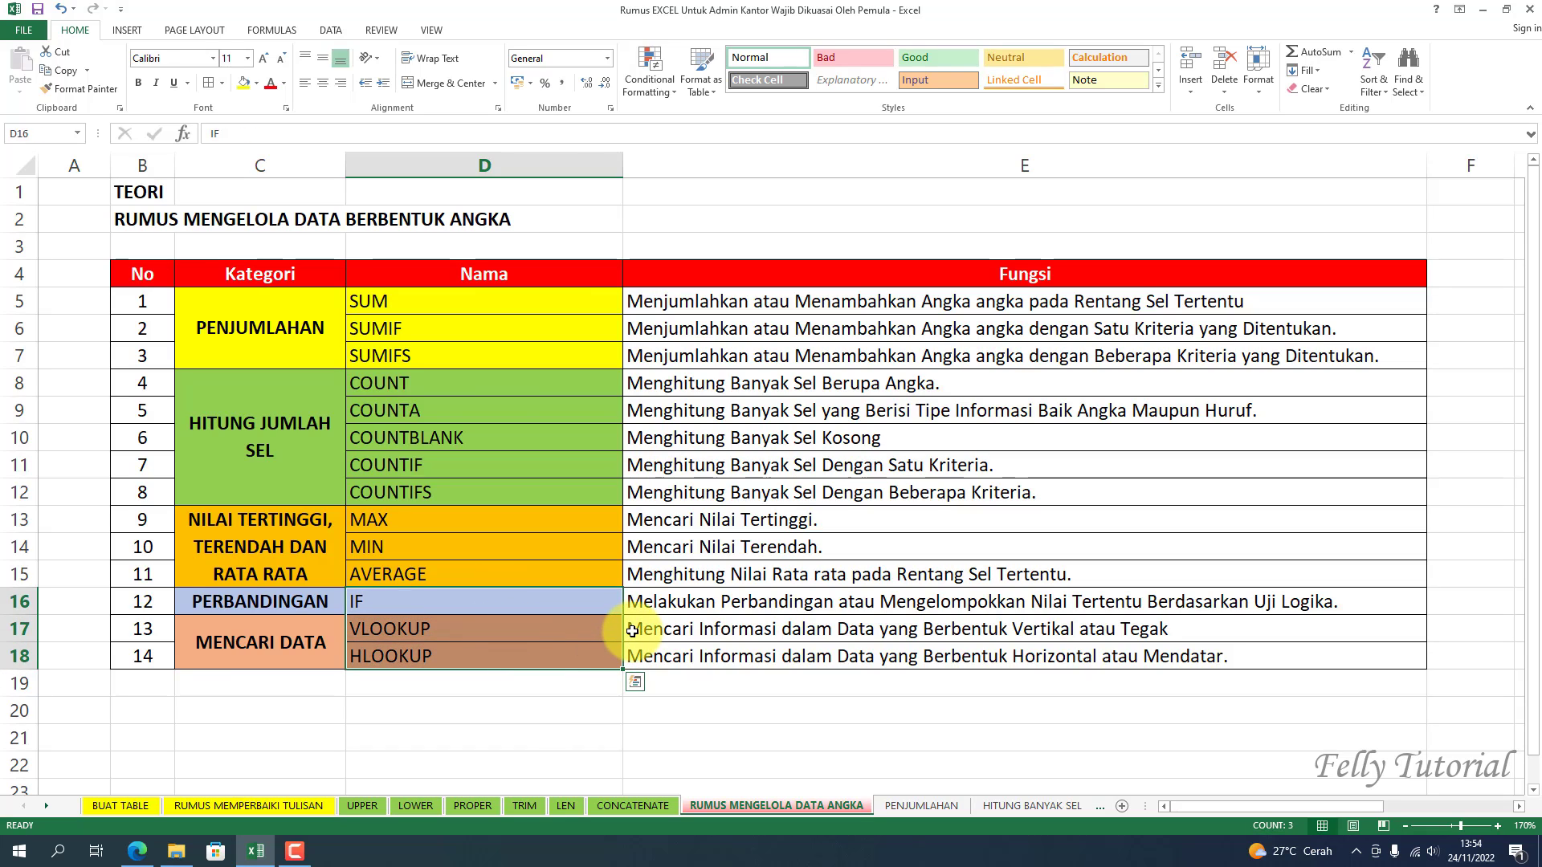
left_click(890, 709)
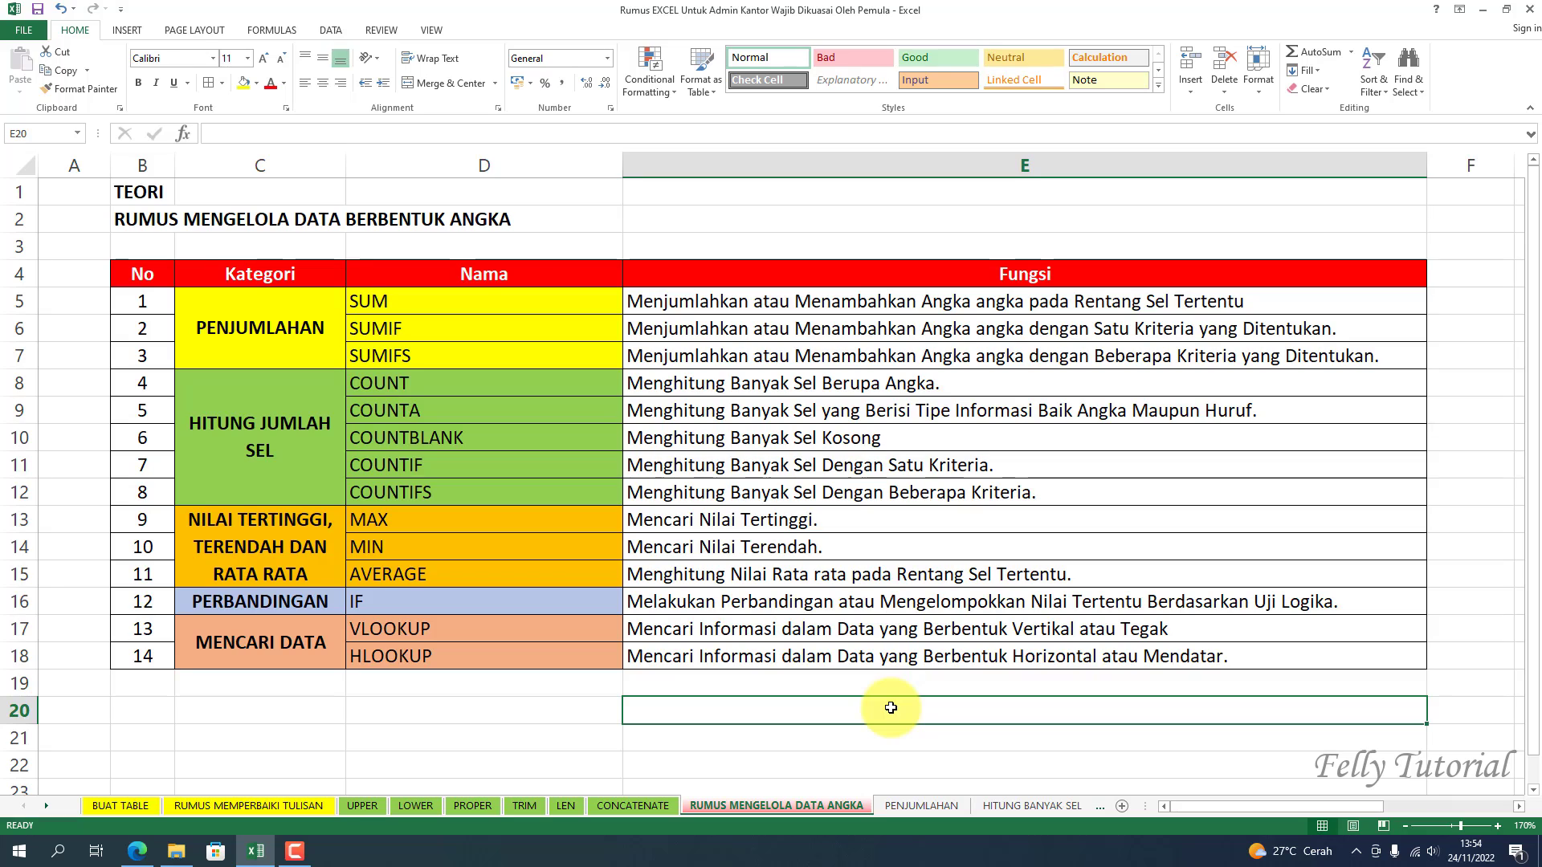